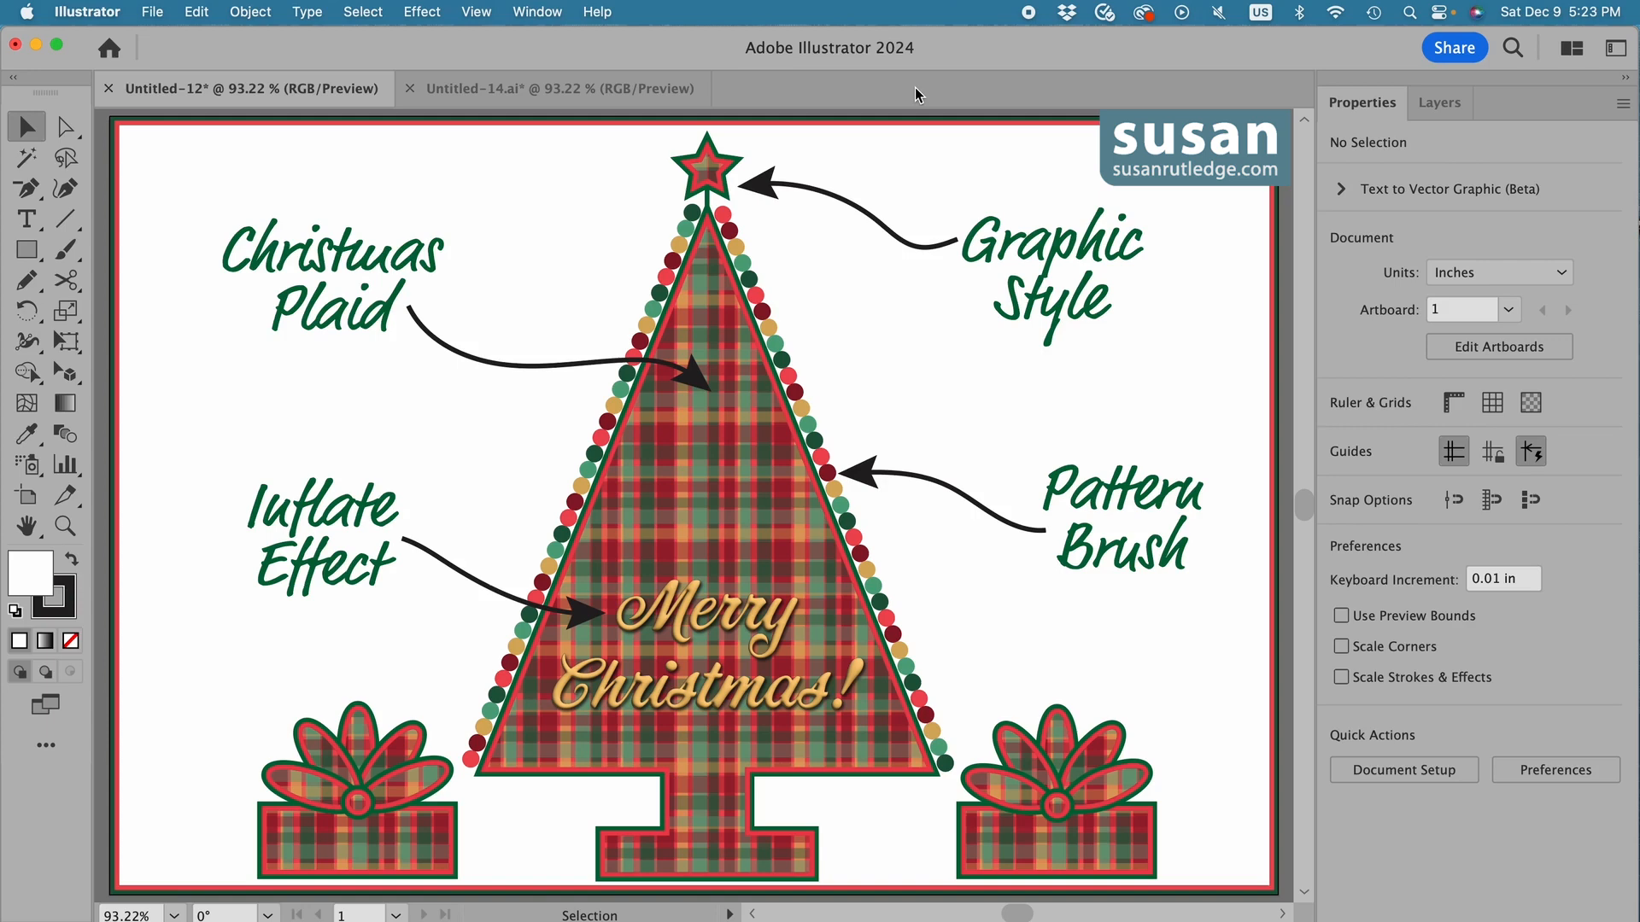
In the Untitled-14 document, create a 6 by 6 in square and position it near the middle of the artboard.
left_click(597, 96)
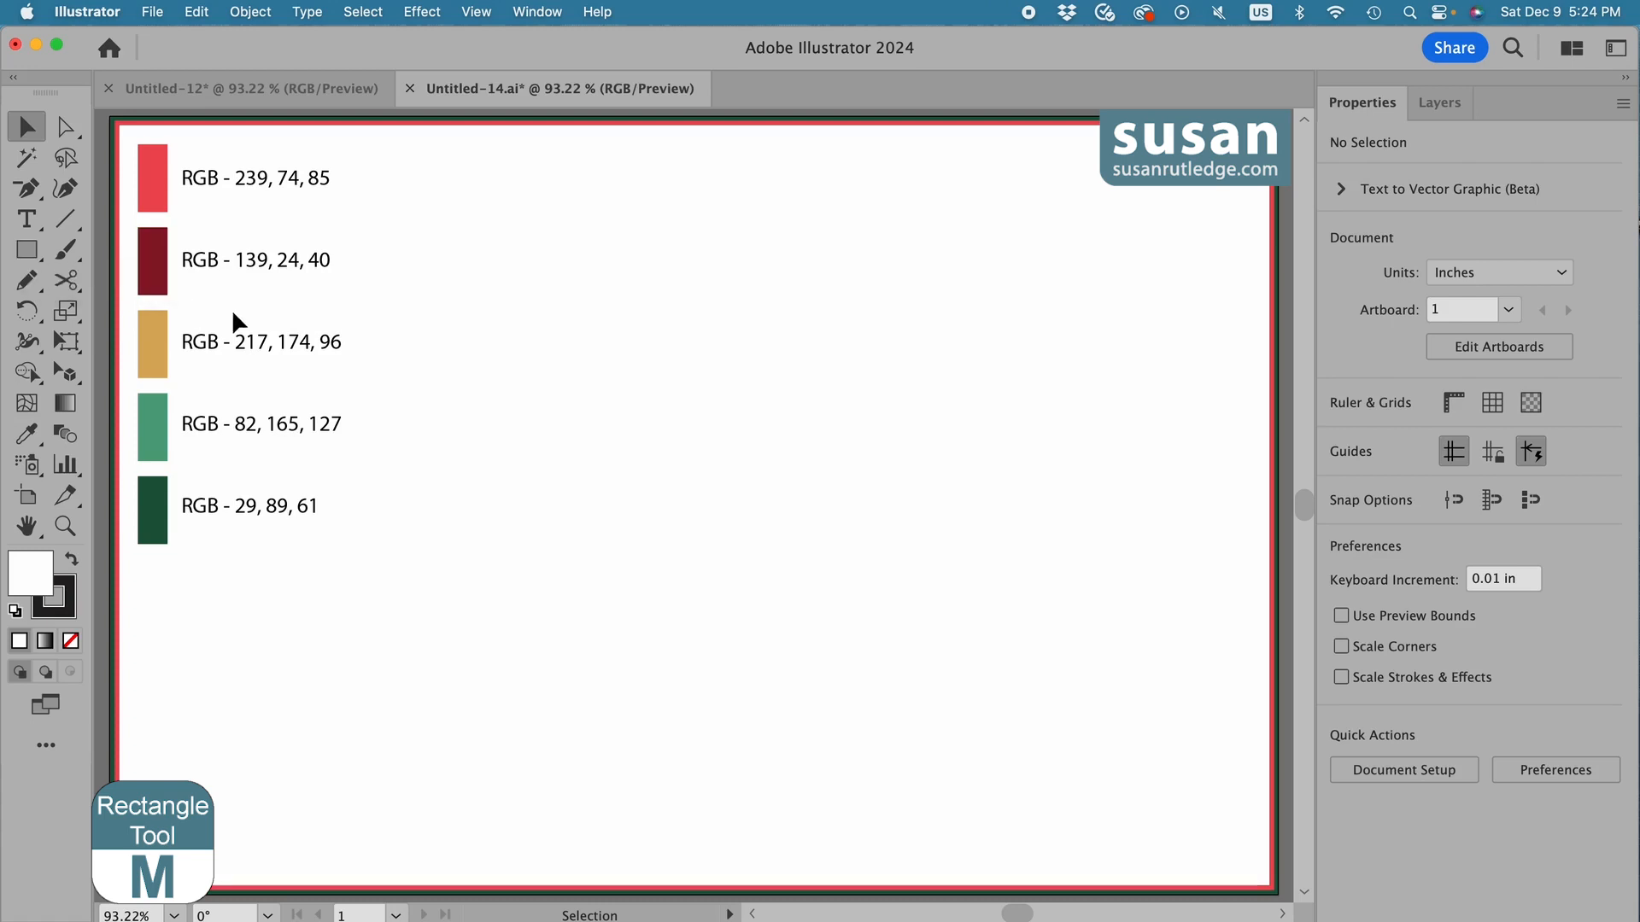
key("m")
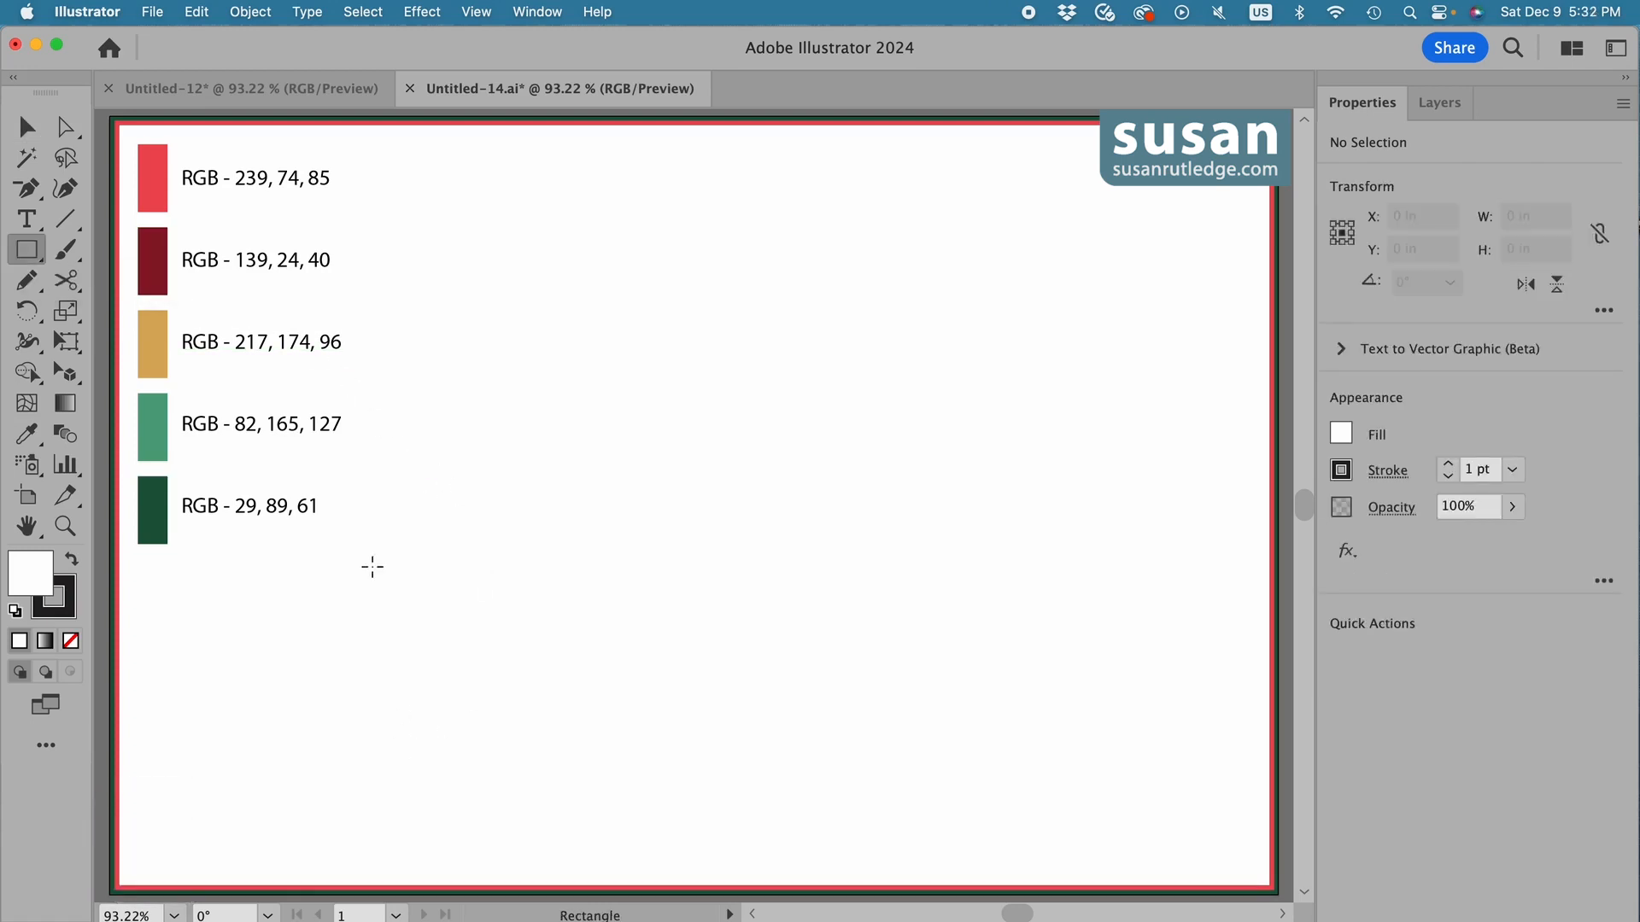
left_click(372, 566)
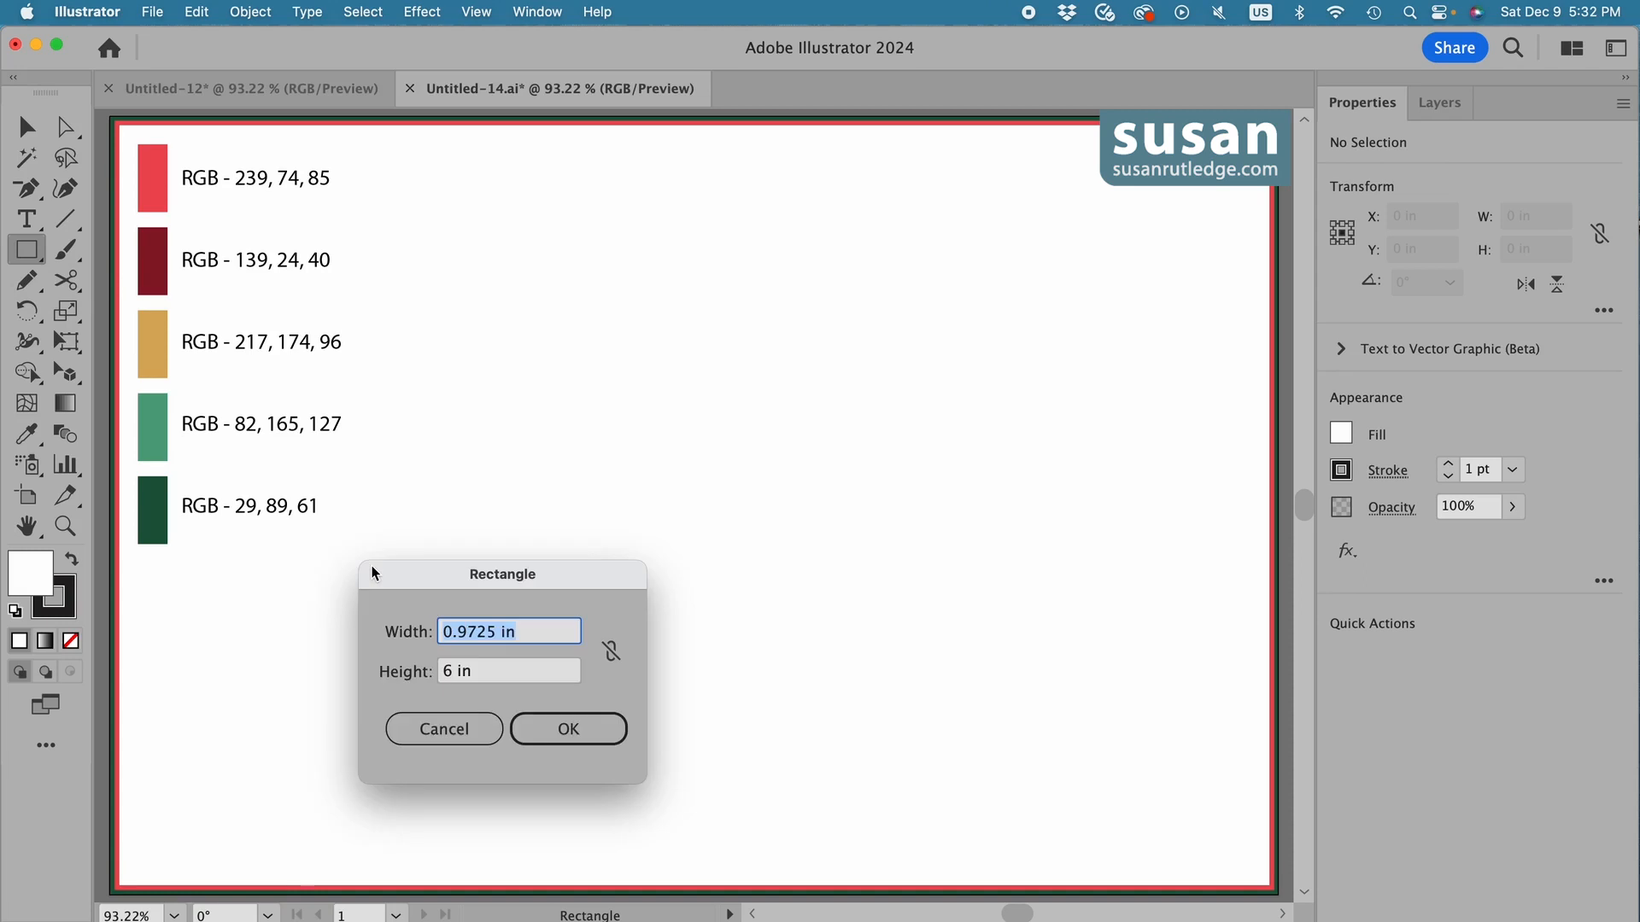
type("6")
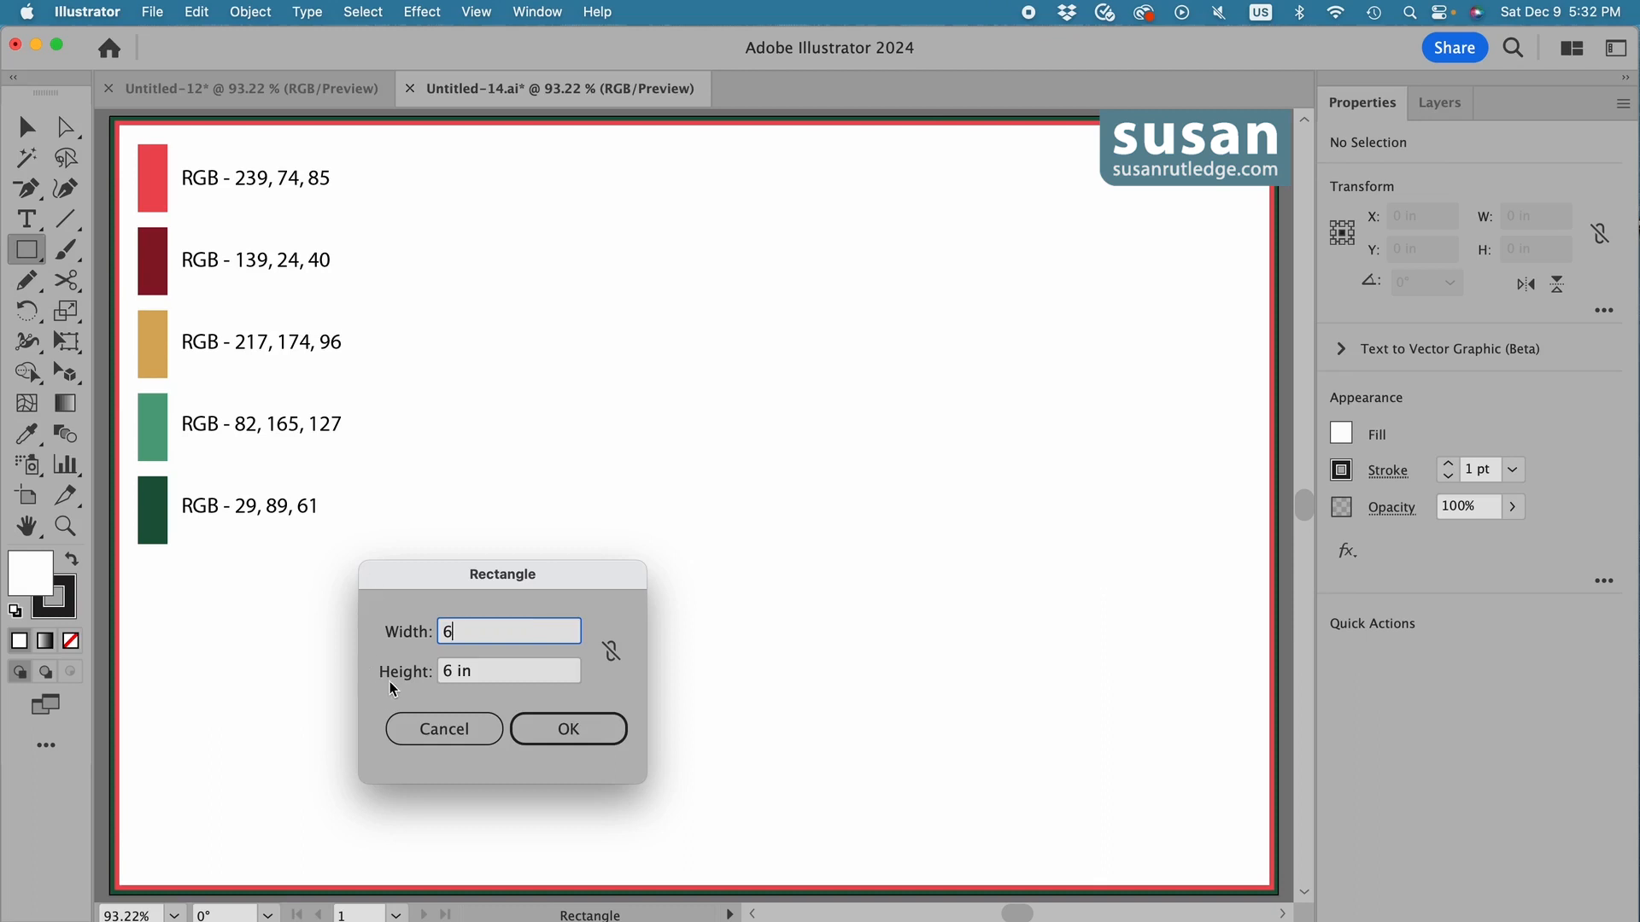
left_click(569, 730)
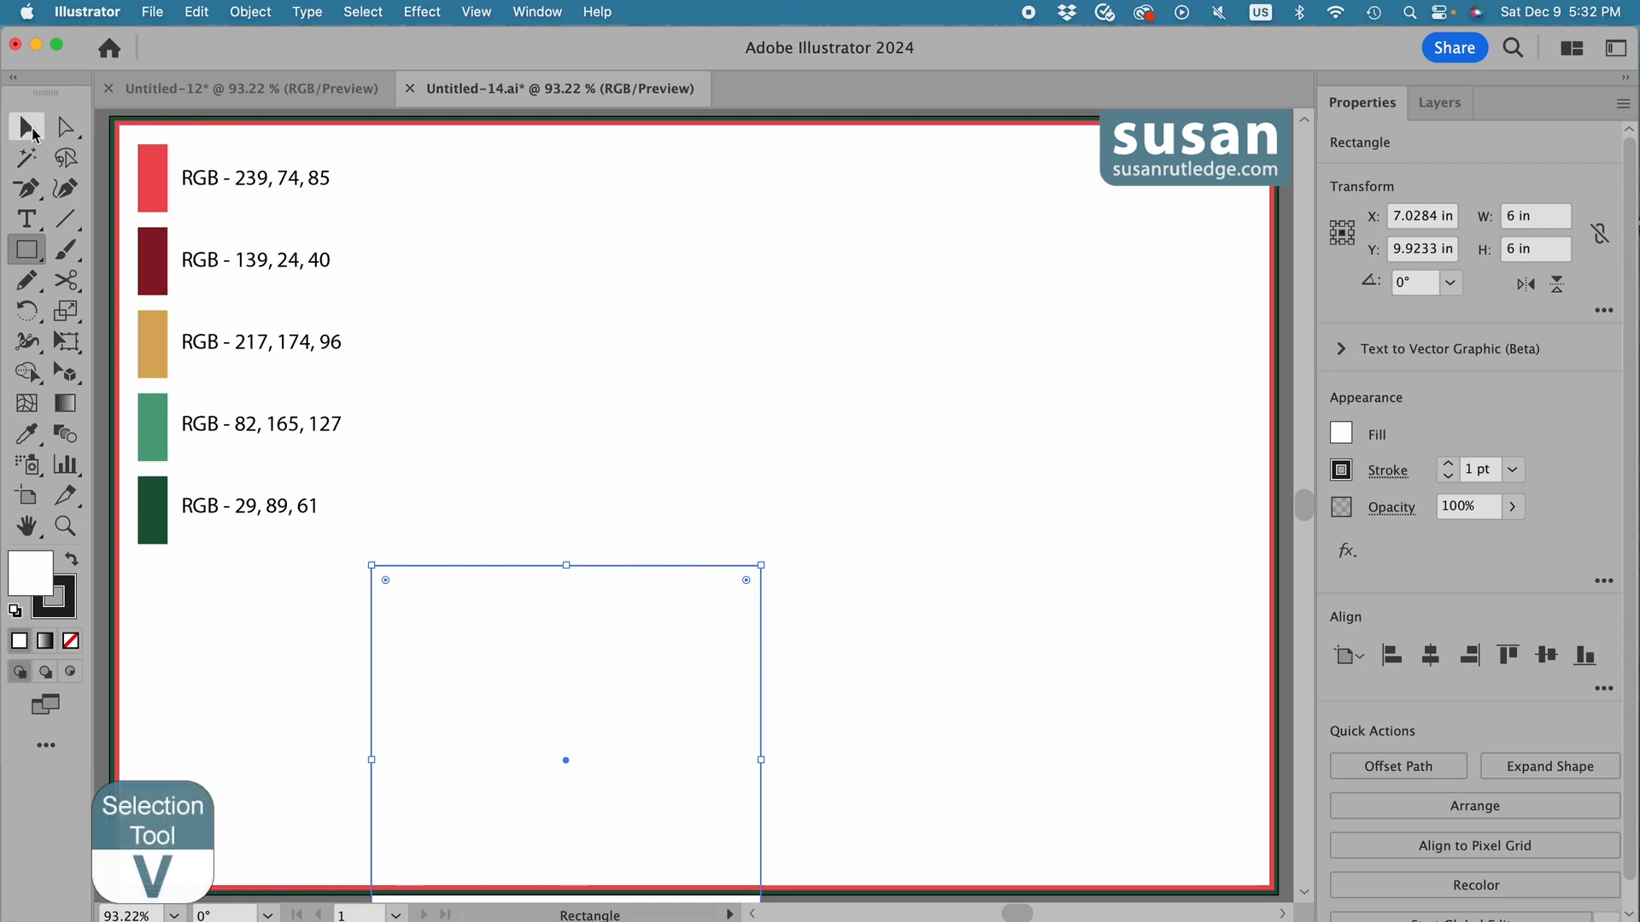
key("v")
left_click_drag(505, 563, 550, 350)
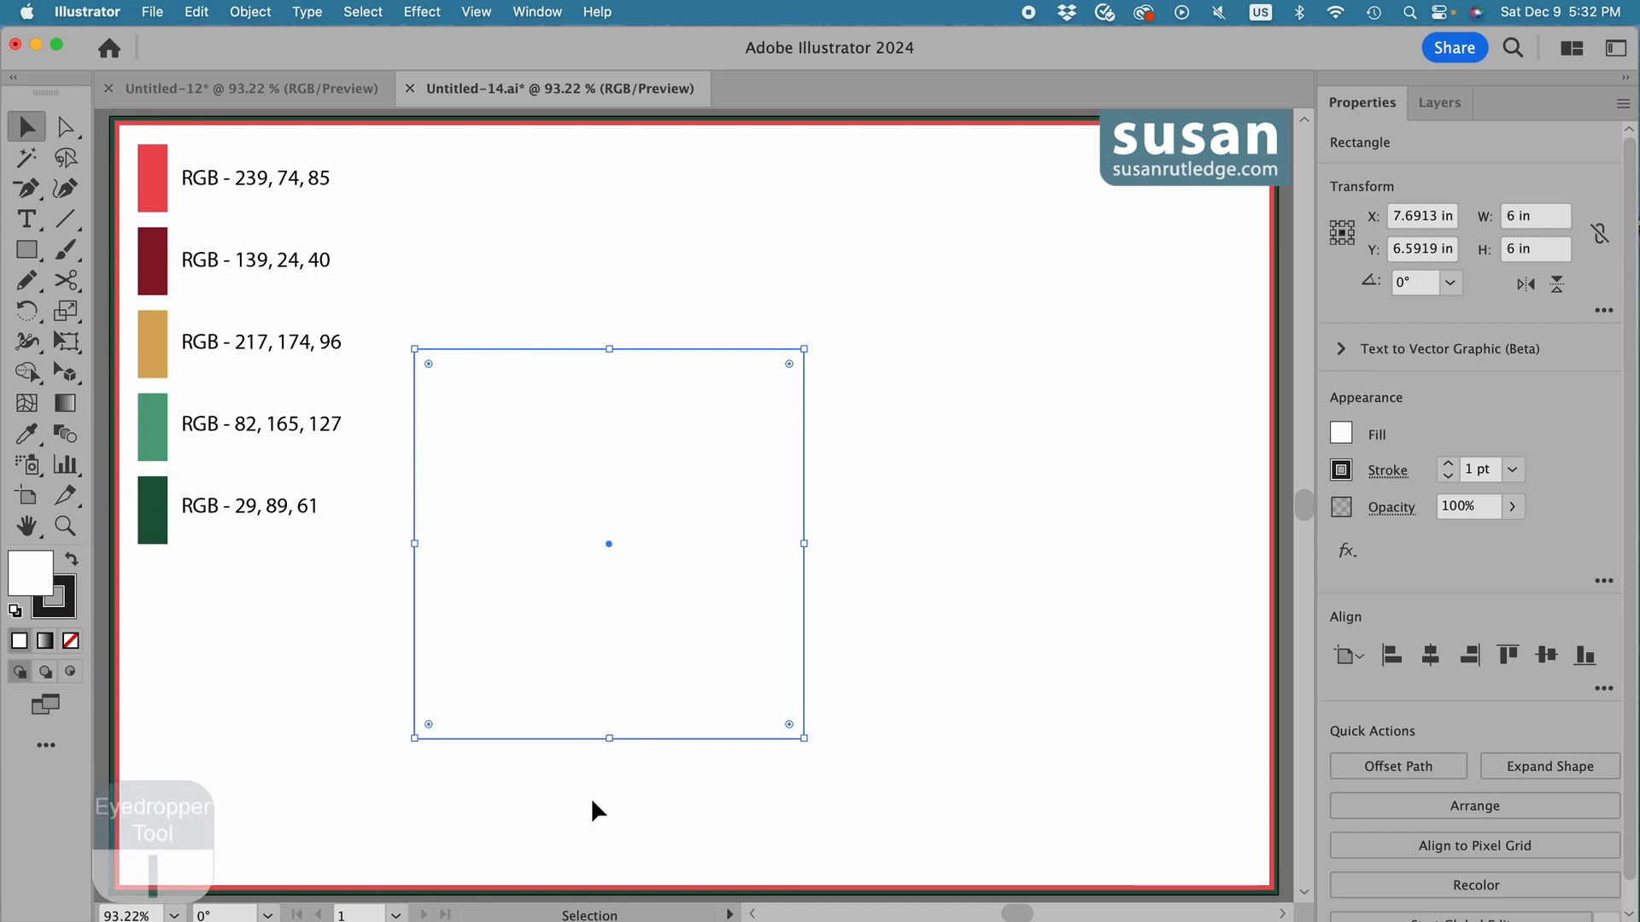
Fill the square with the bright red swatch colour, RGB 239, 74, 85, using the Eyedropper, and deselect it.
key("i")
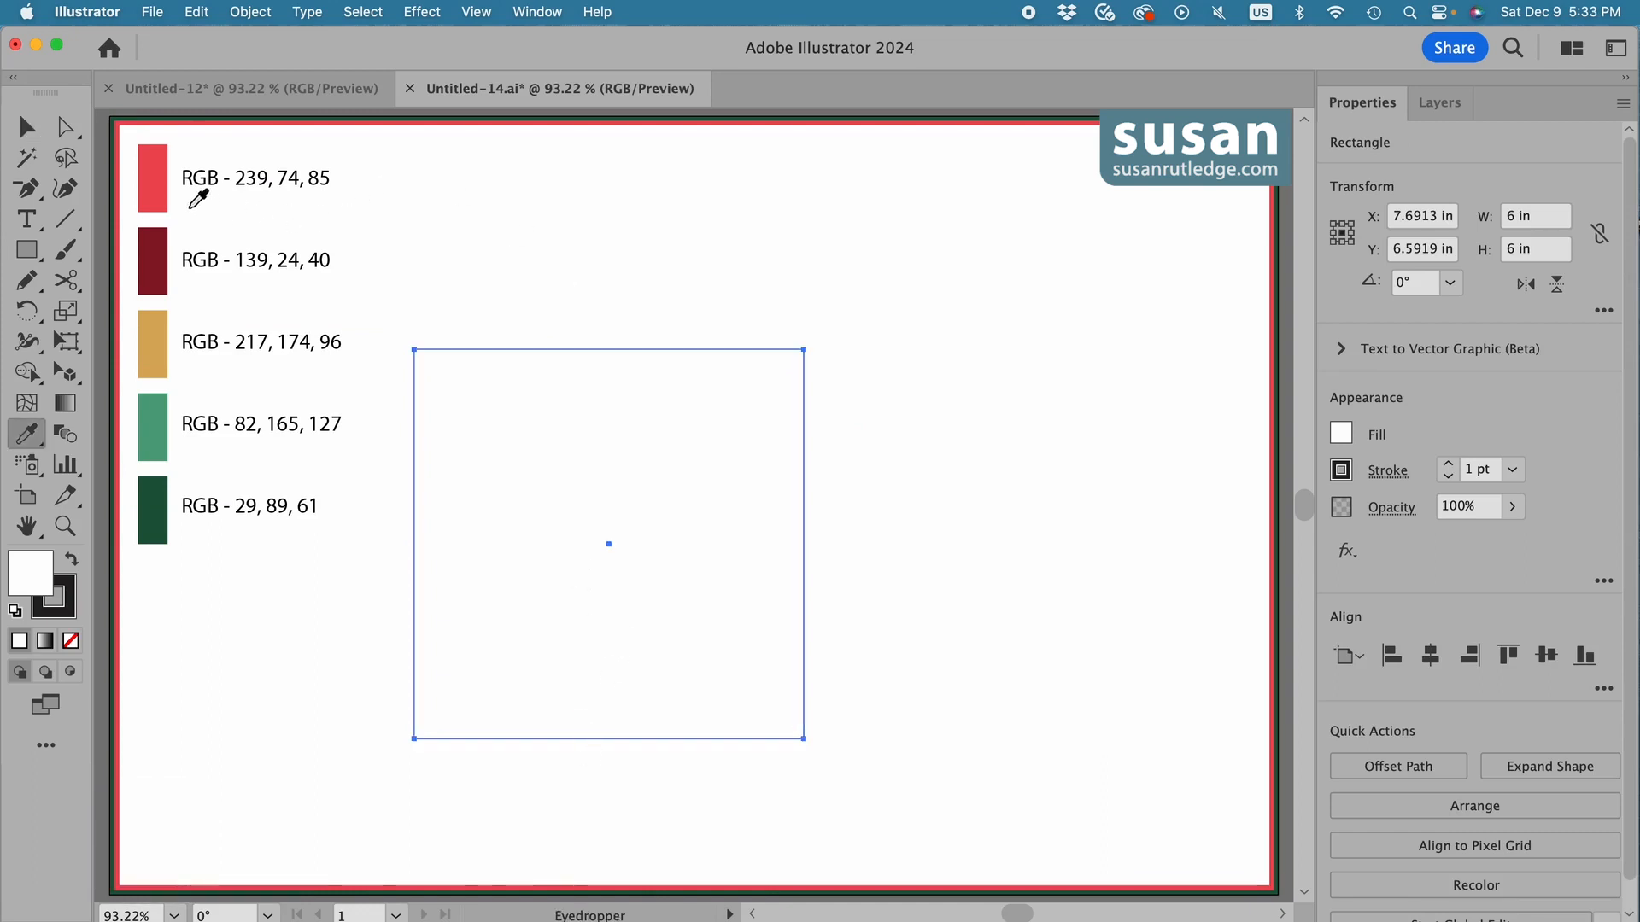
left_click(155, 167)
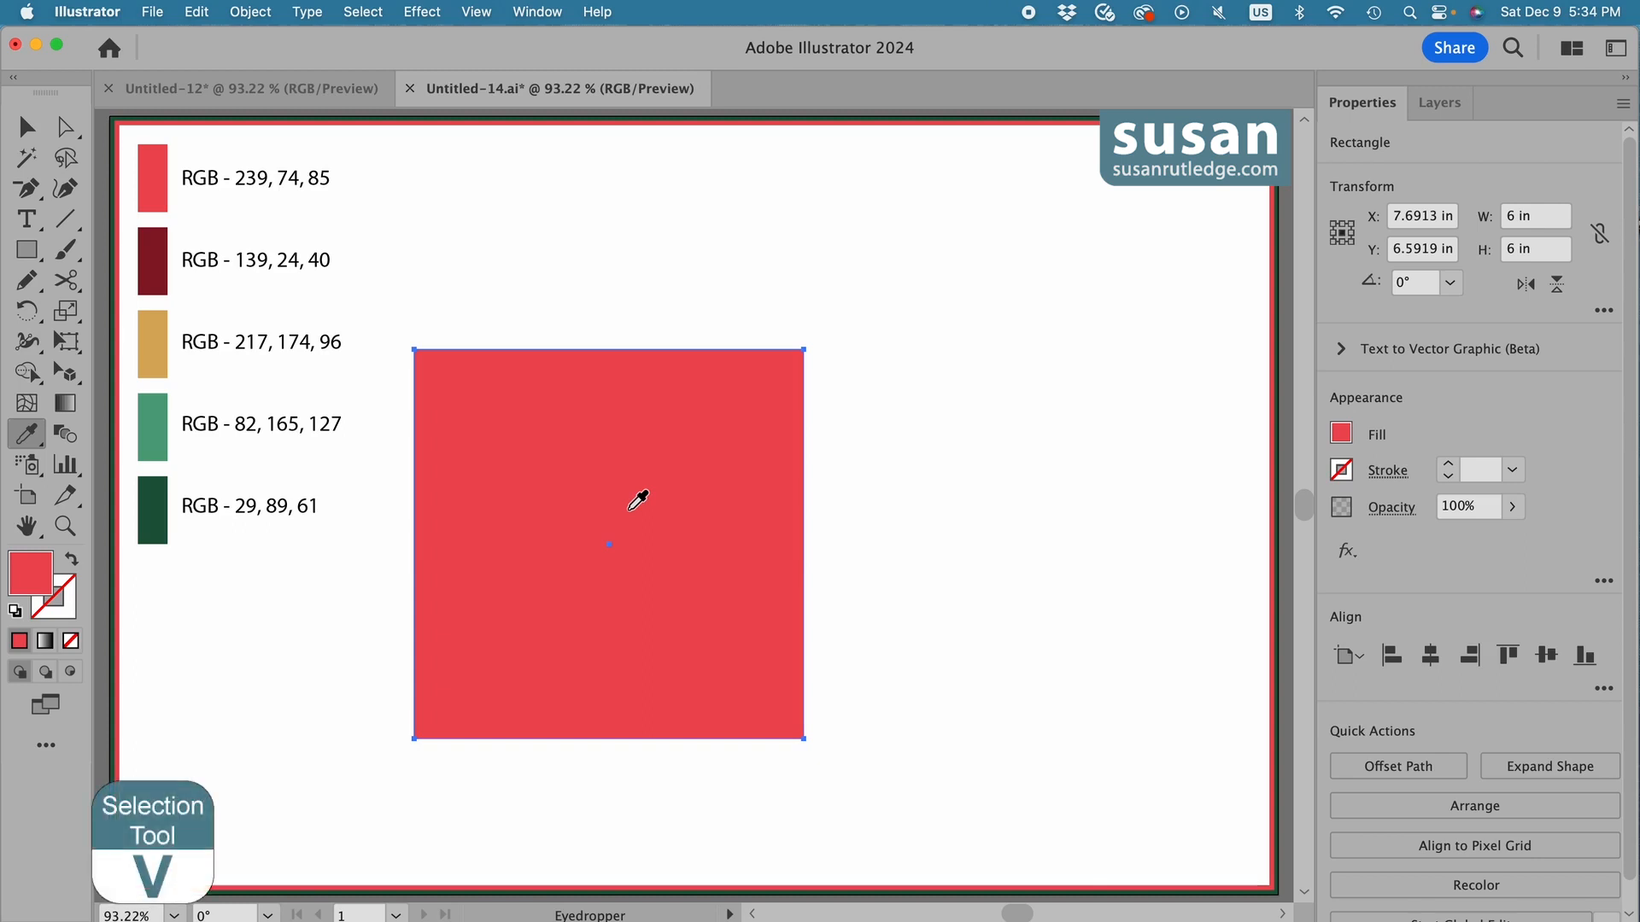
key("v")
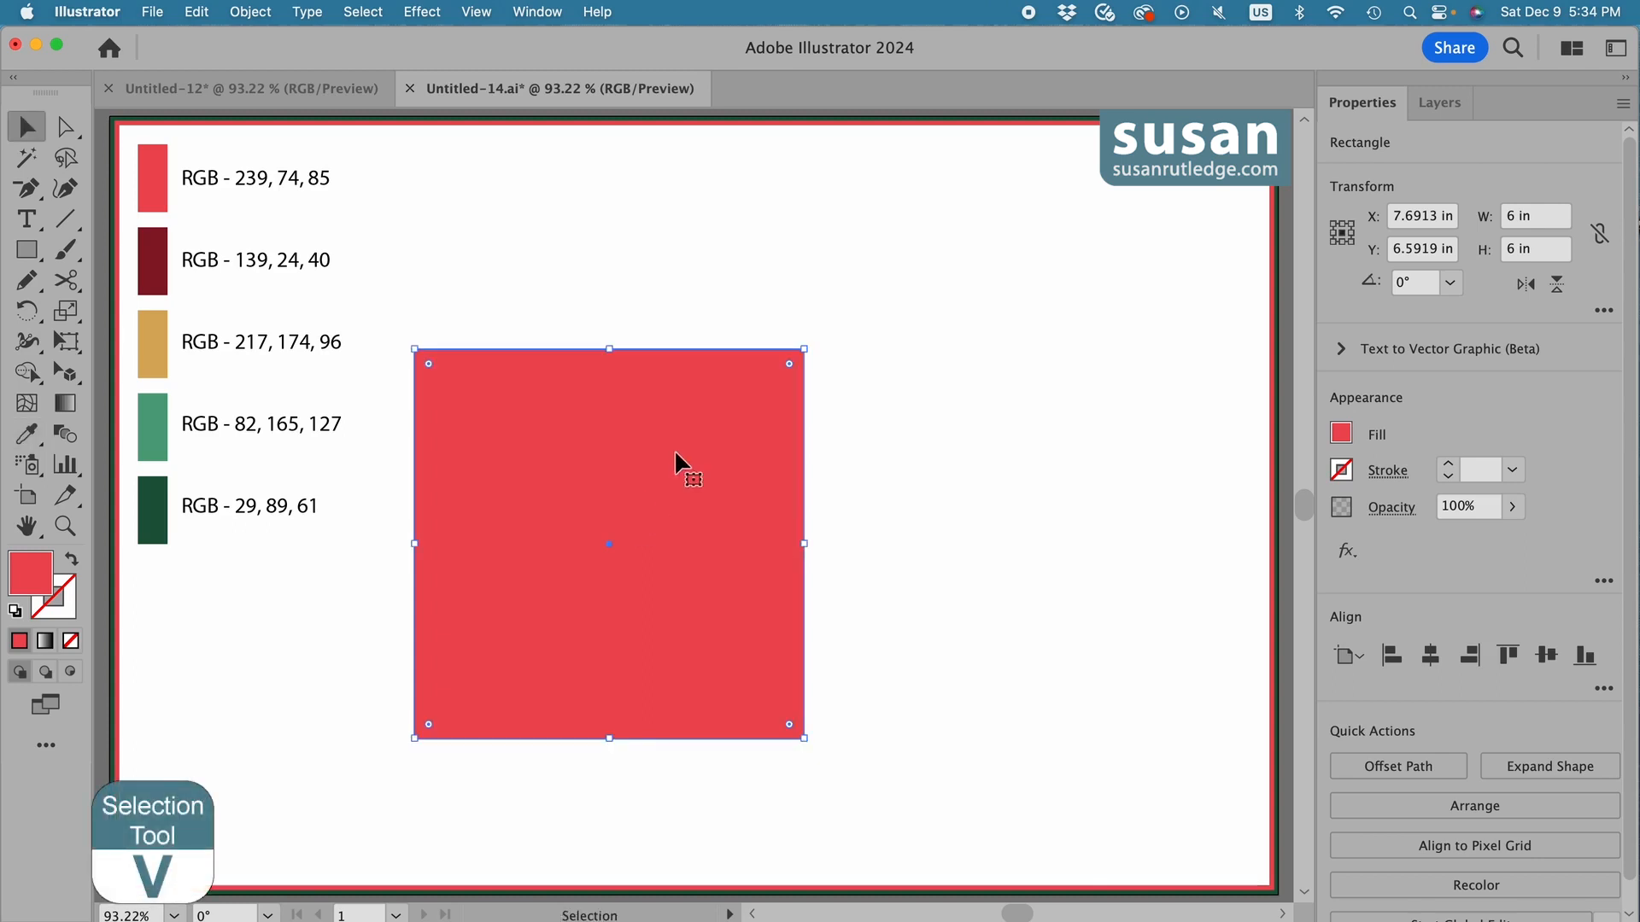
left_click(512, 299)
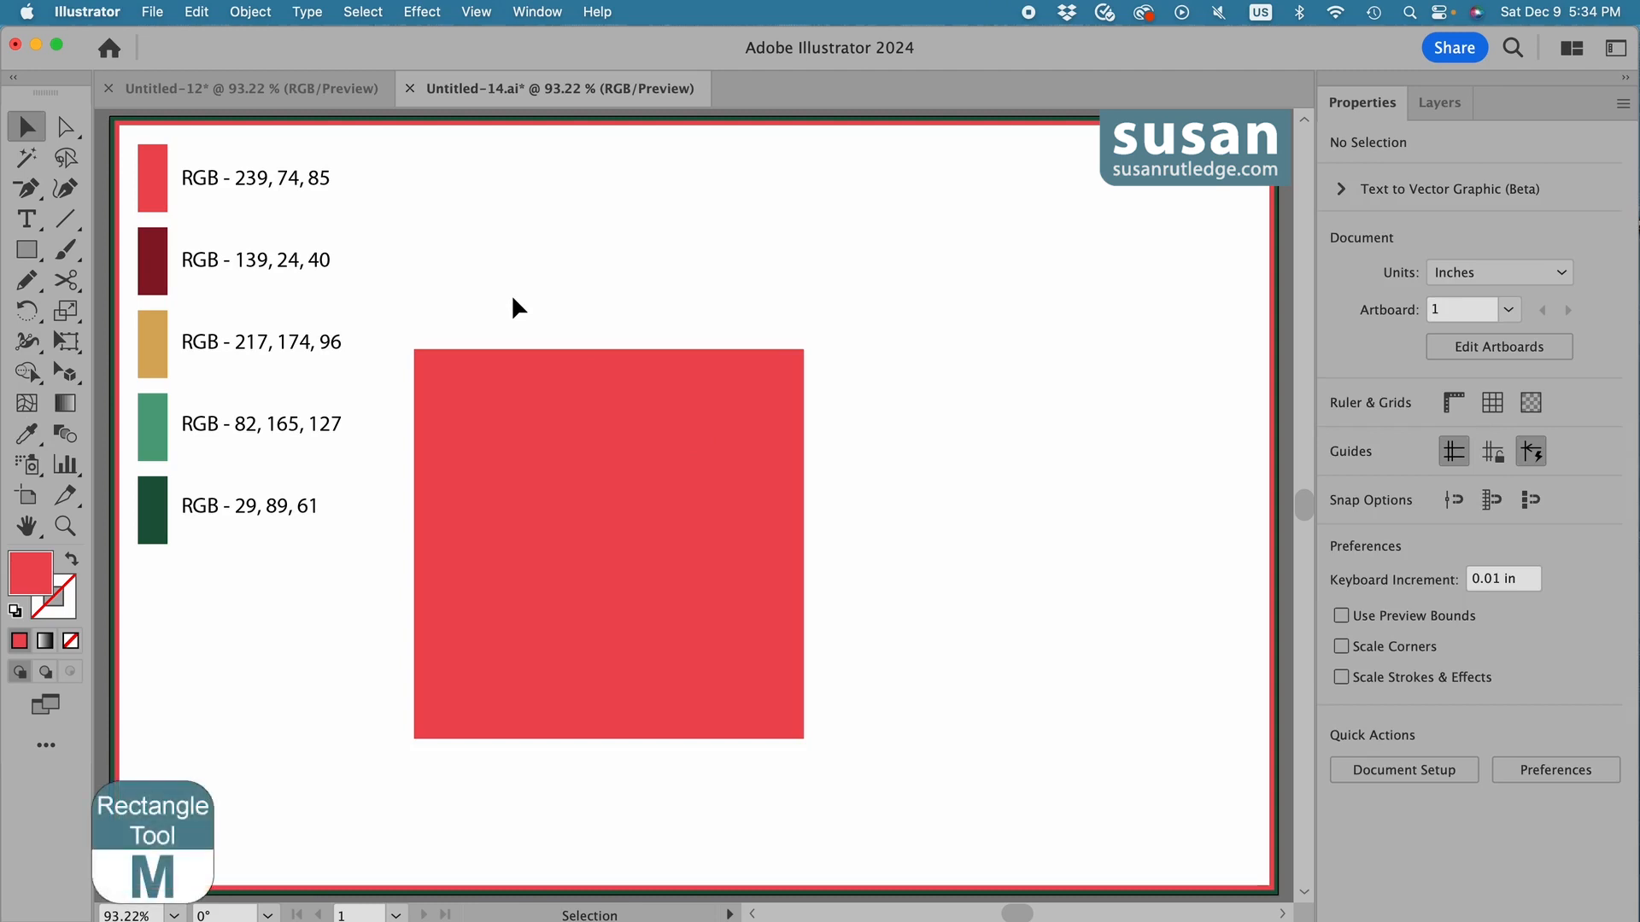
Draw a full-height stripe about 1.03 in wide along the square's left edge and fill it with dark red, RGB 139, 24, 40.
key("m")
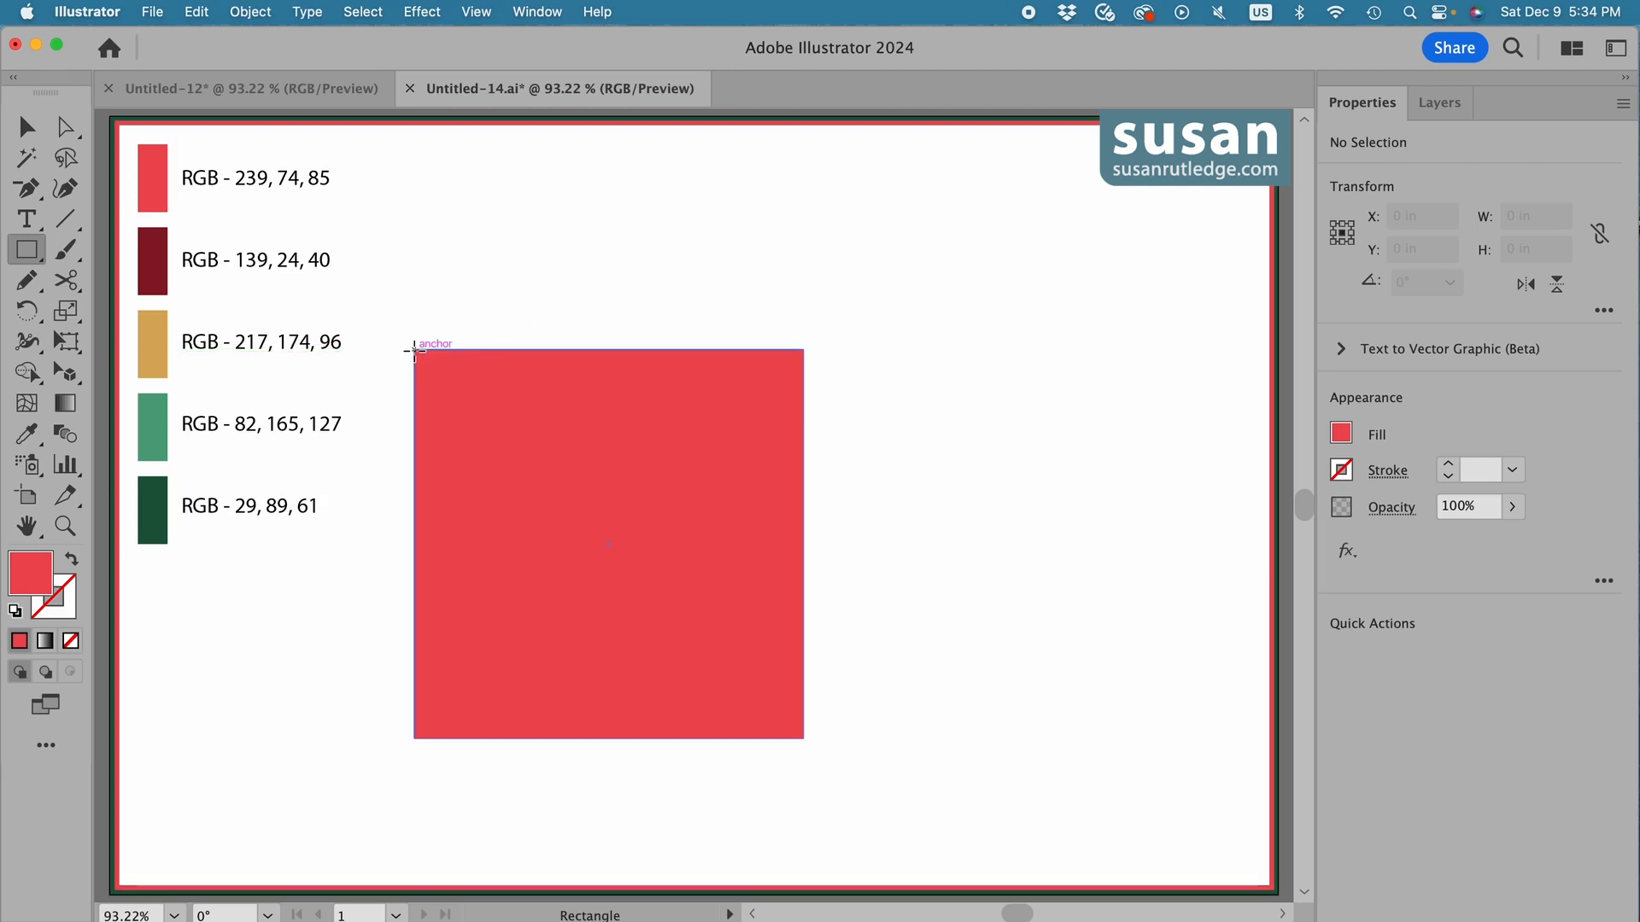
left_click_drag(414, 350, 482, 737)
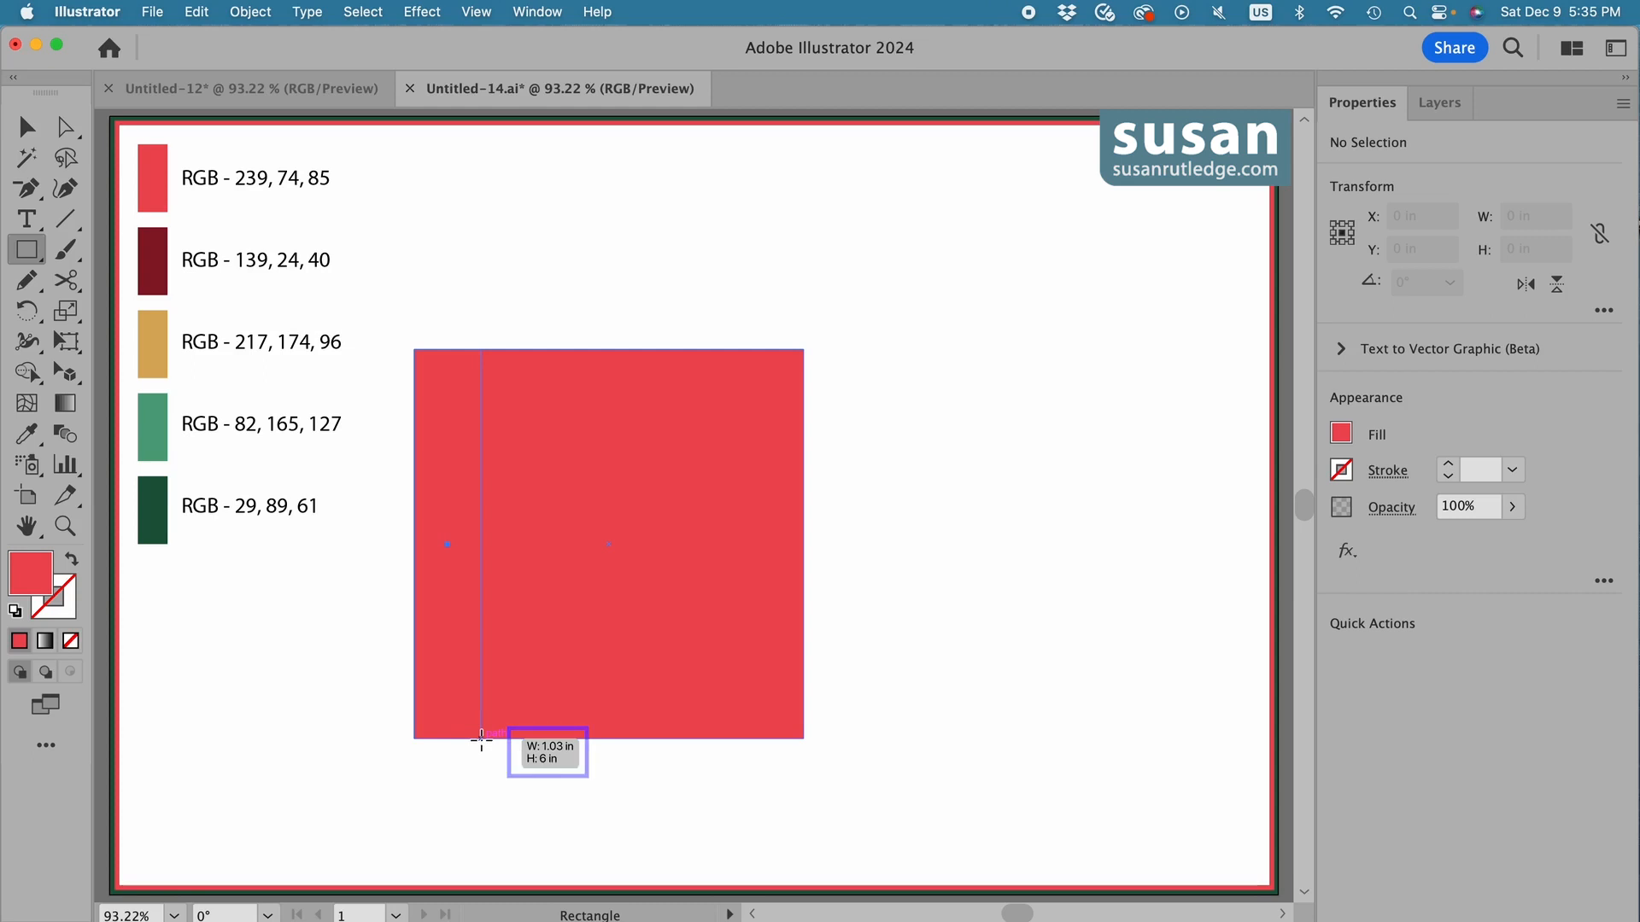
left_click_drag(482, 738, 482, 738)
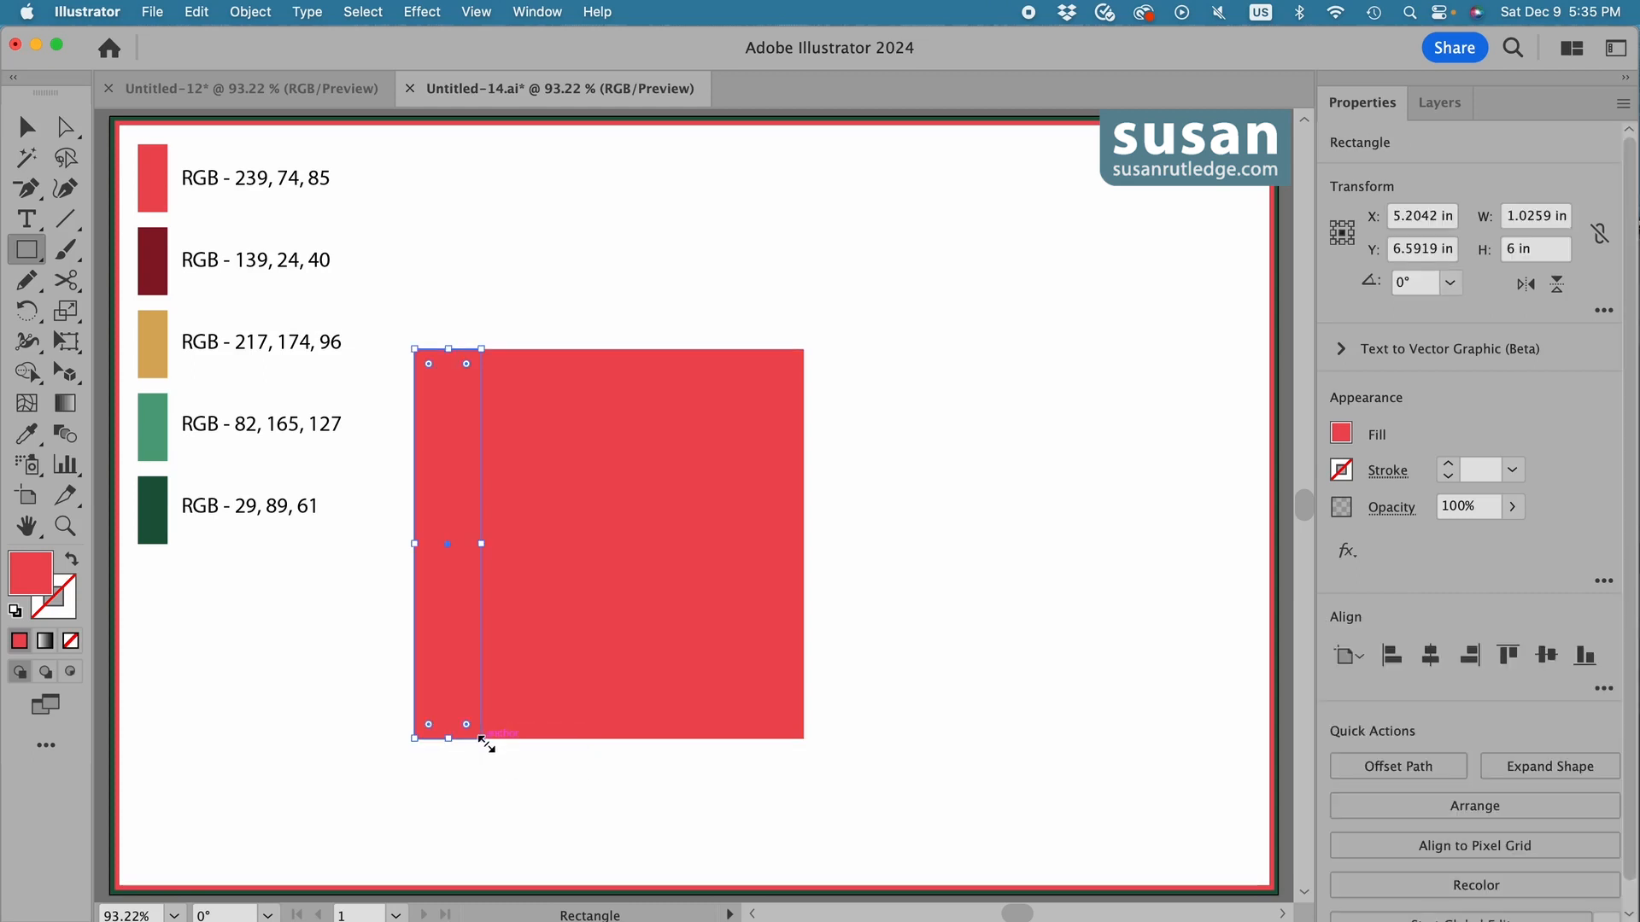
key("i")
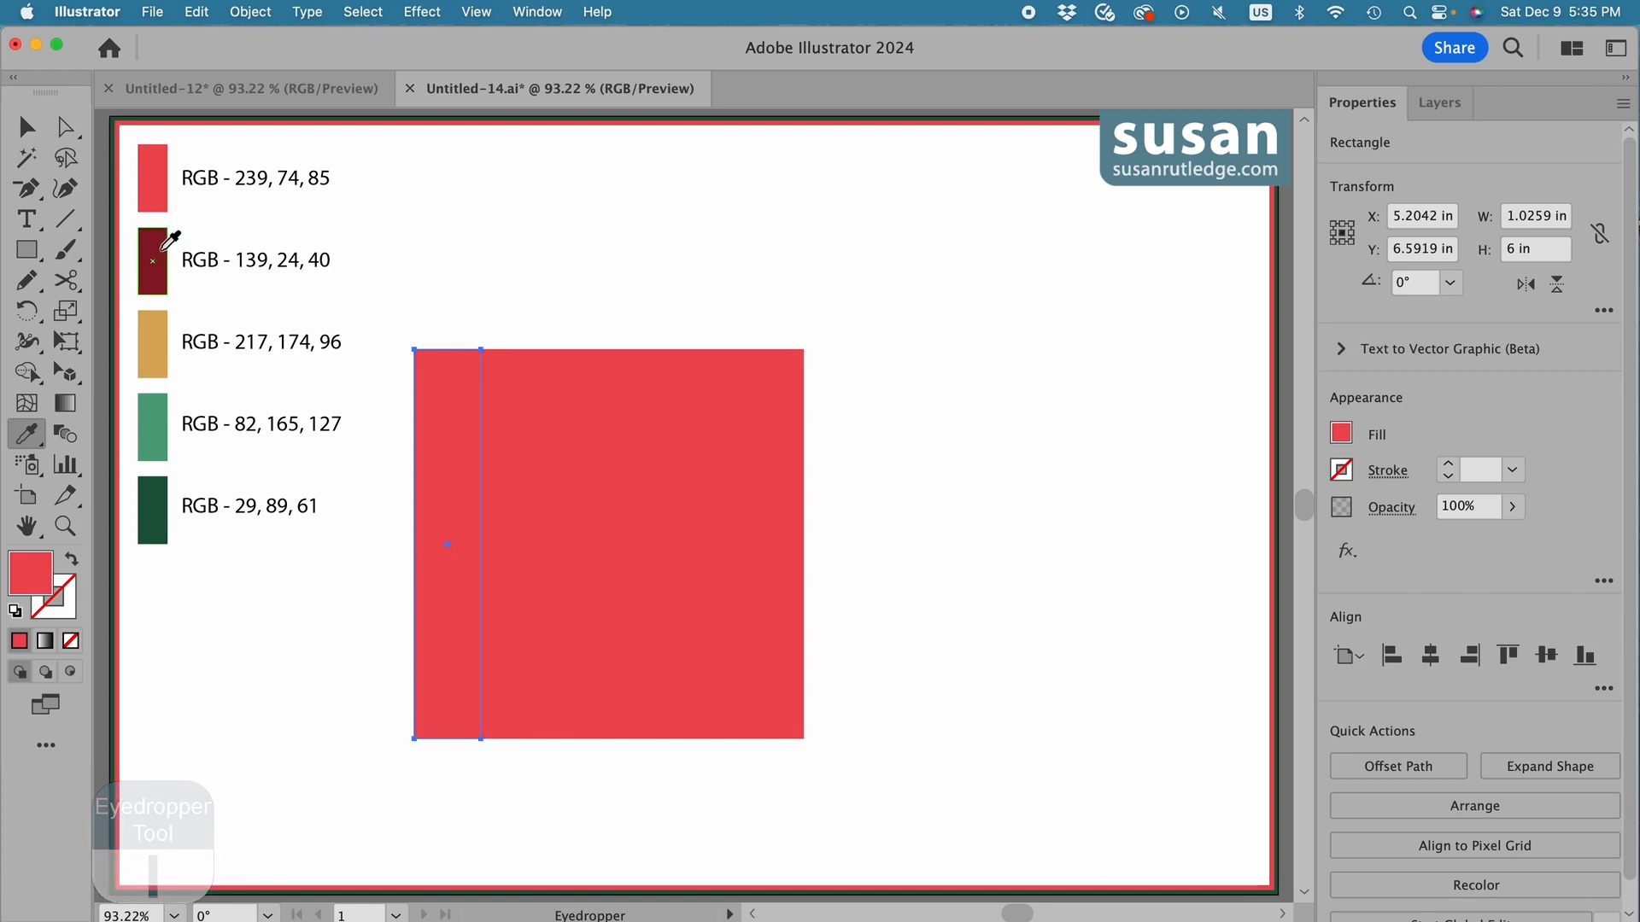
left_click(154, 259)
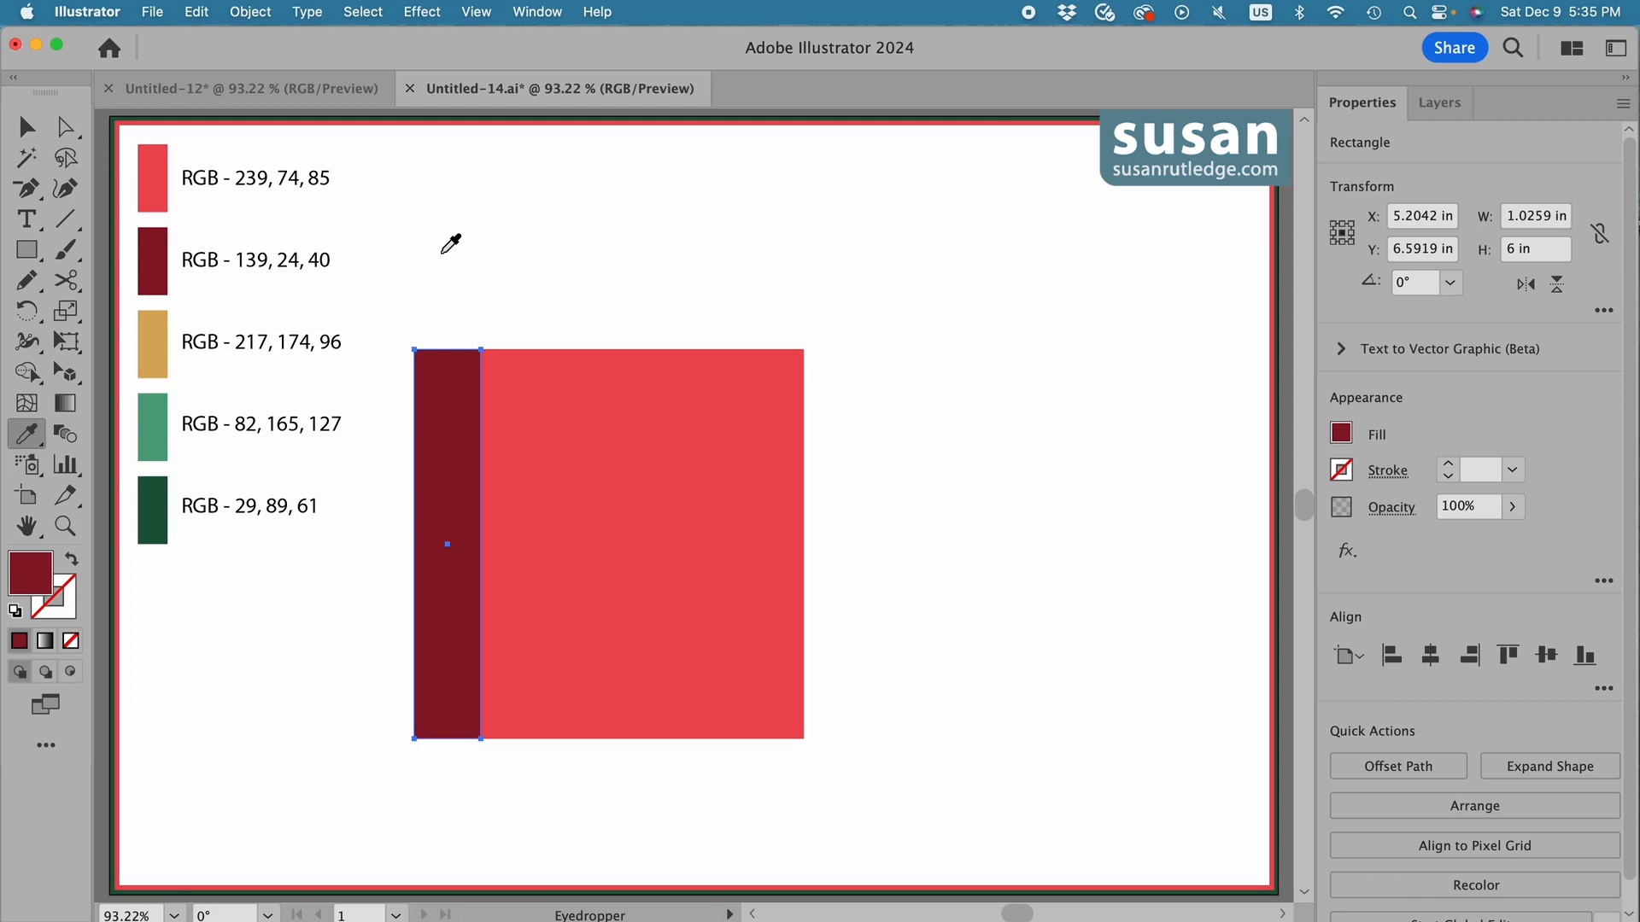
key("v")
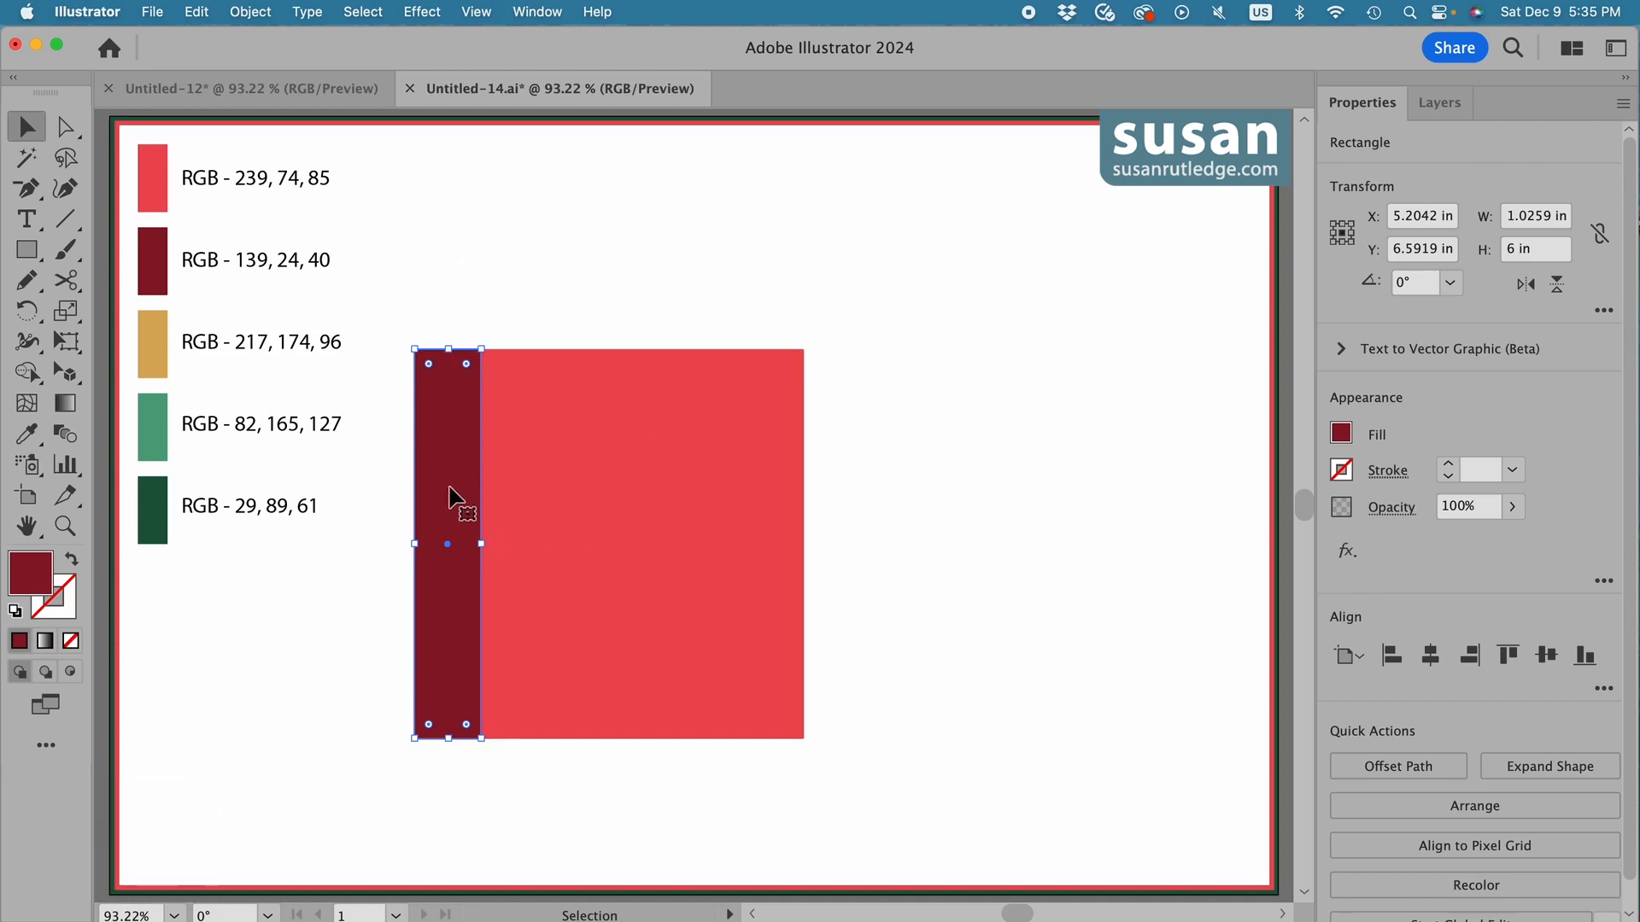
Duplicate the dark red stripe horizontally across the square, making eight stripes of varied widths with narrow red gaps between most of them.
key("alt")
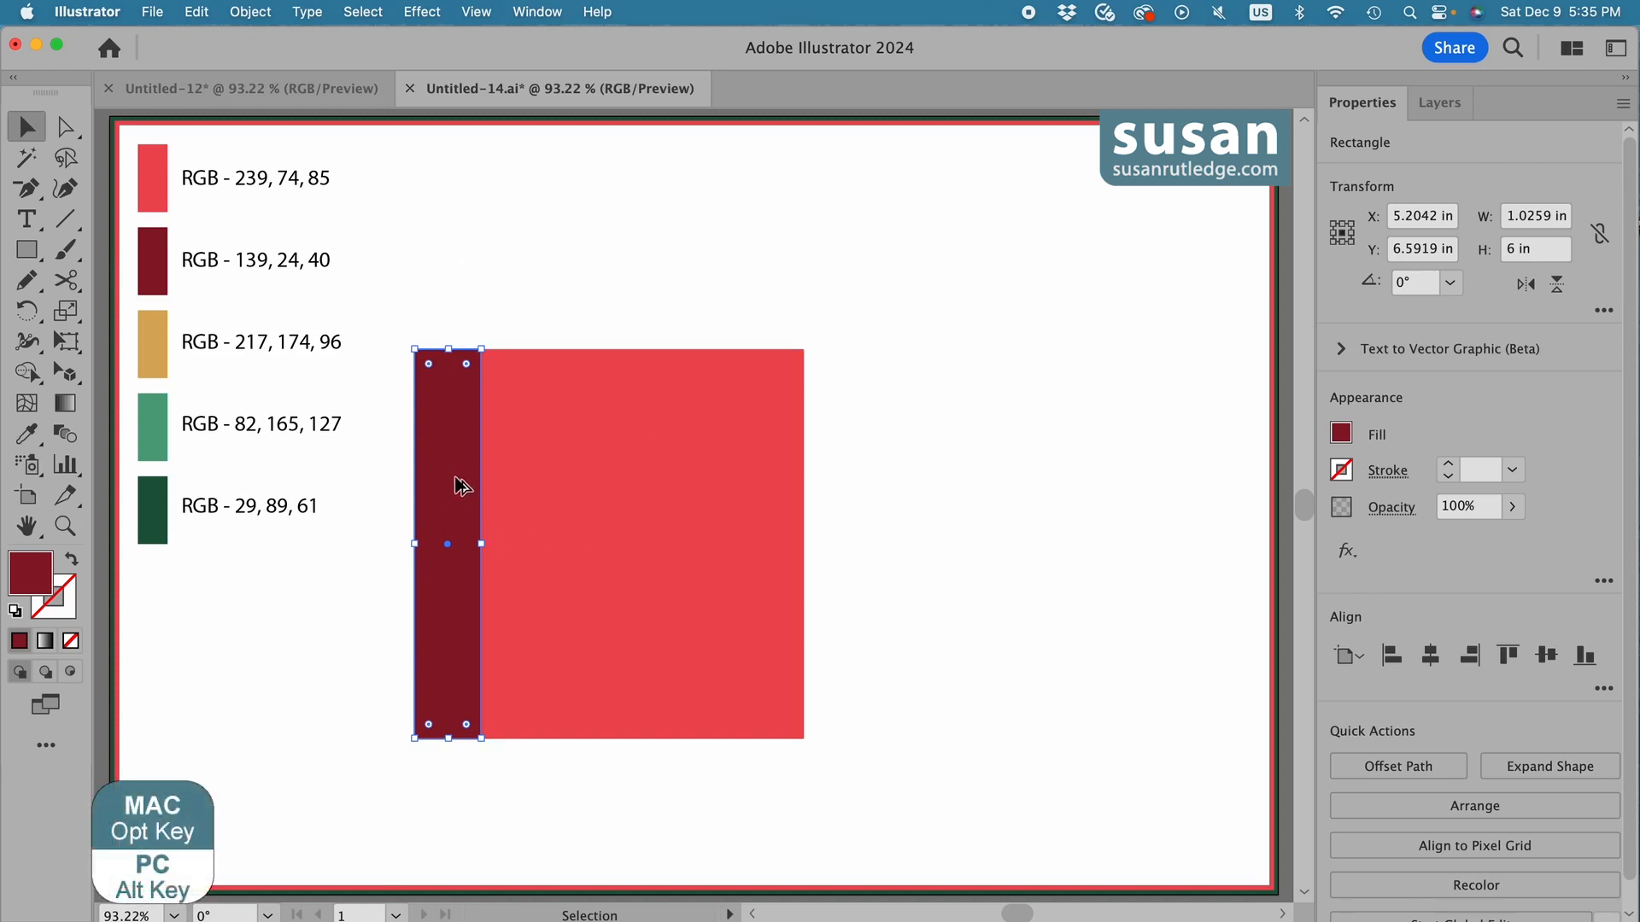
key("shift")
left_click_drag(446, 476, 530, 491)
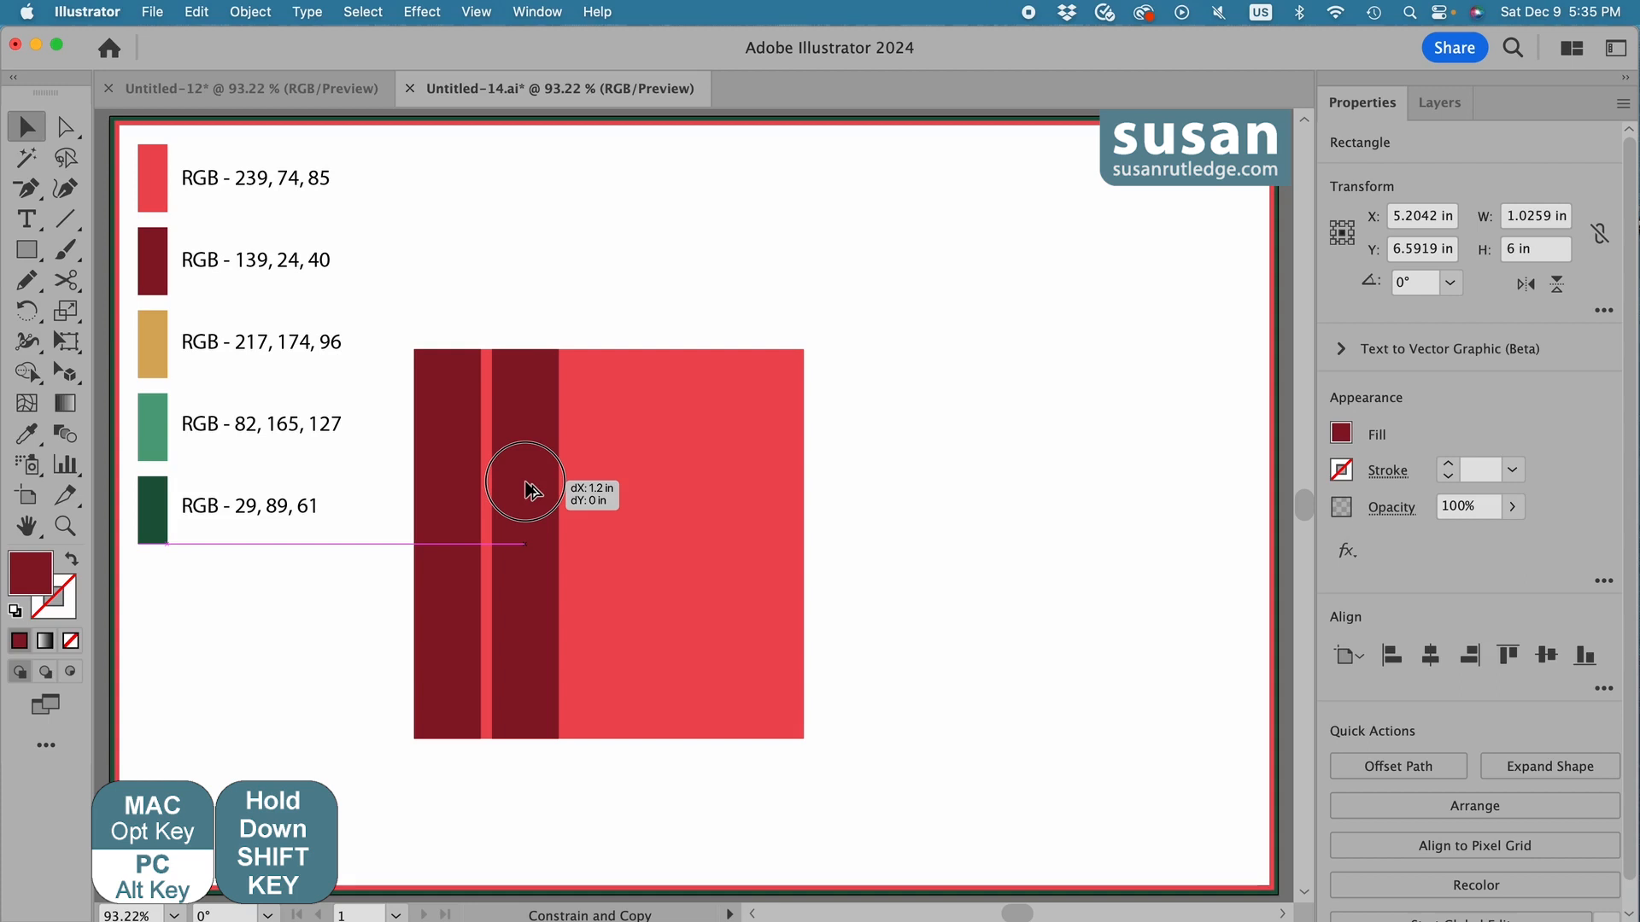
left_click_drag(529, 491, 530, 490)
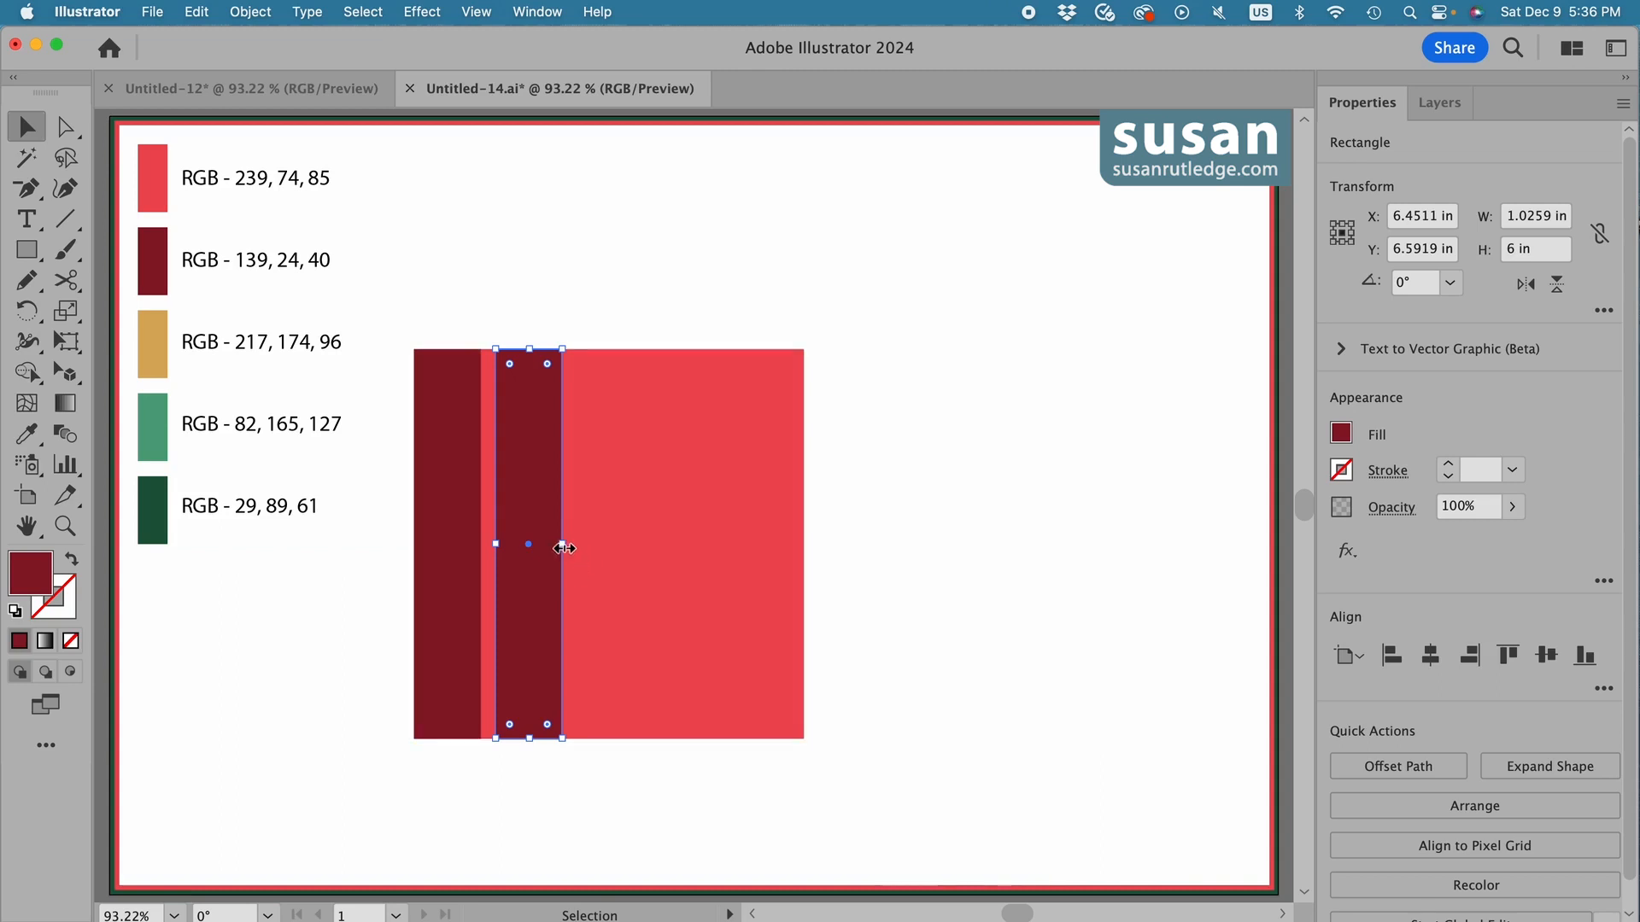
left_click_drag(561, 544, 723, 547)
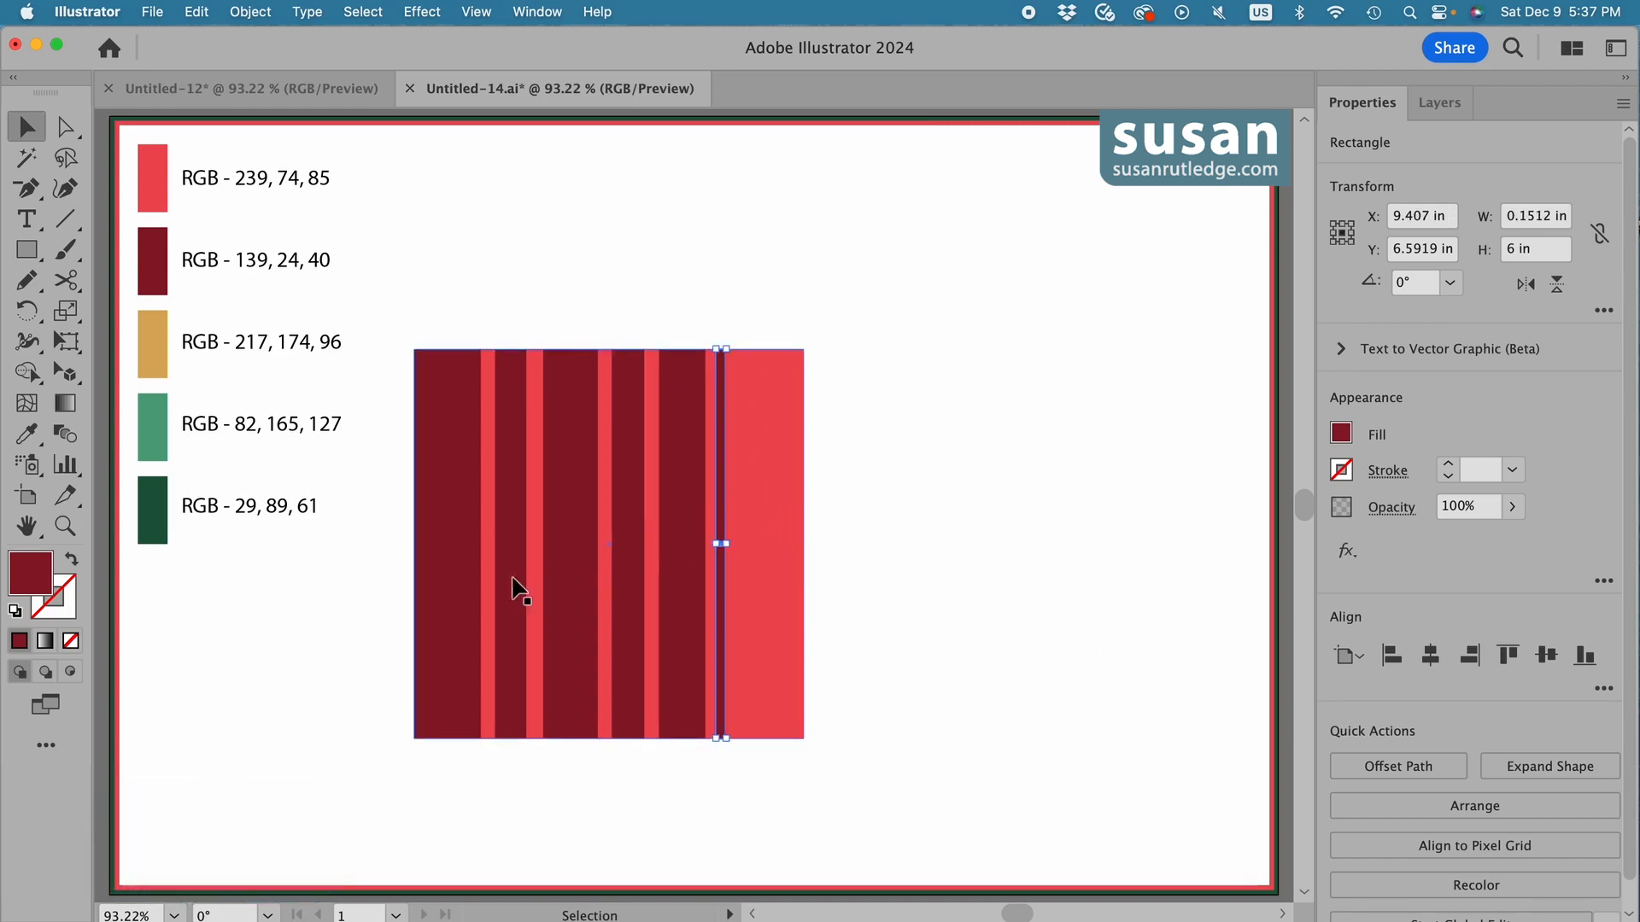
left_click_drag(504, 584, 767, 548)
left_click_drag(642, 592, 790, 586)
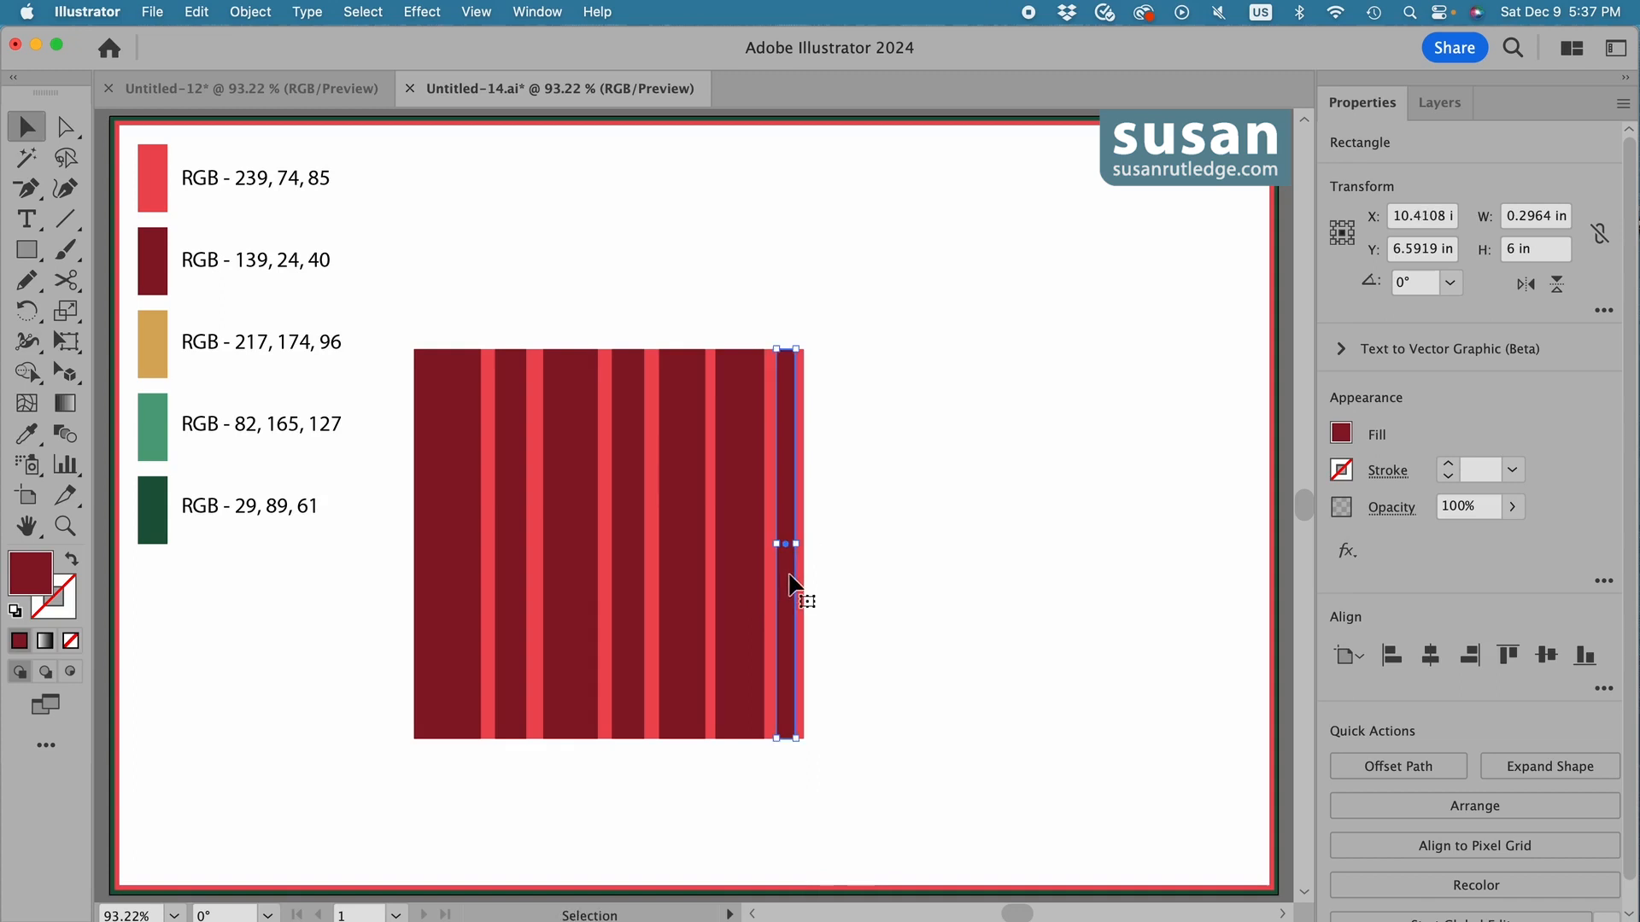
Recolour the second stripe from the left gold, RGB 217, 174, 96, and the third stripe light green, RGB 82, 165, 127.
left_click(510, 568)
key("i")
left_click(156, 343)
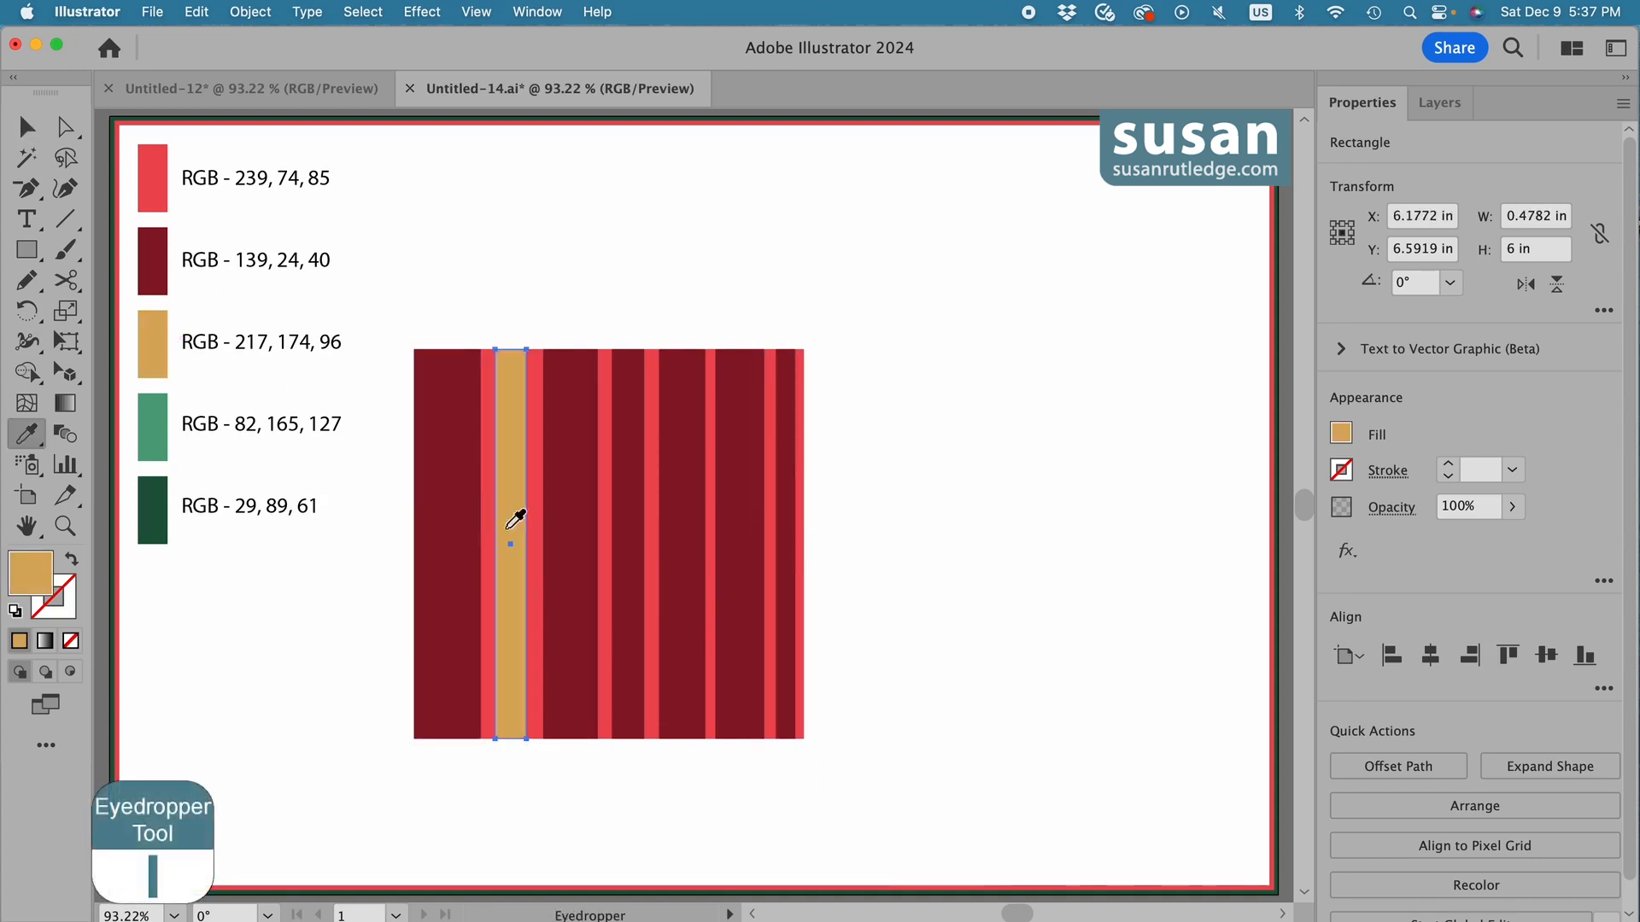
key("v")
left_click(569, 547)
key("i")
left_click(156, 423)
key("v")
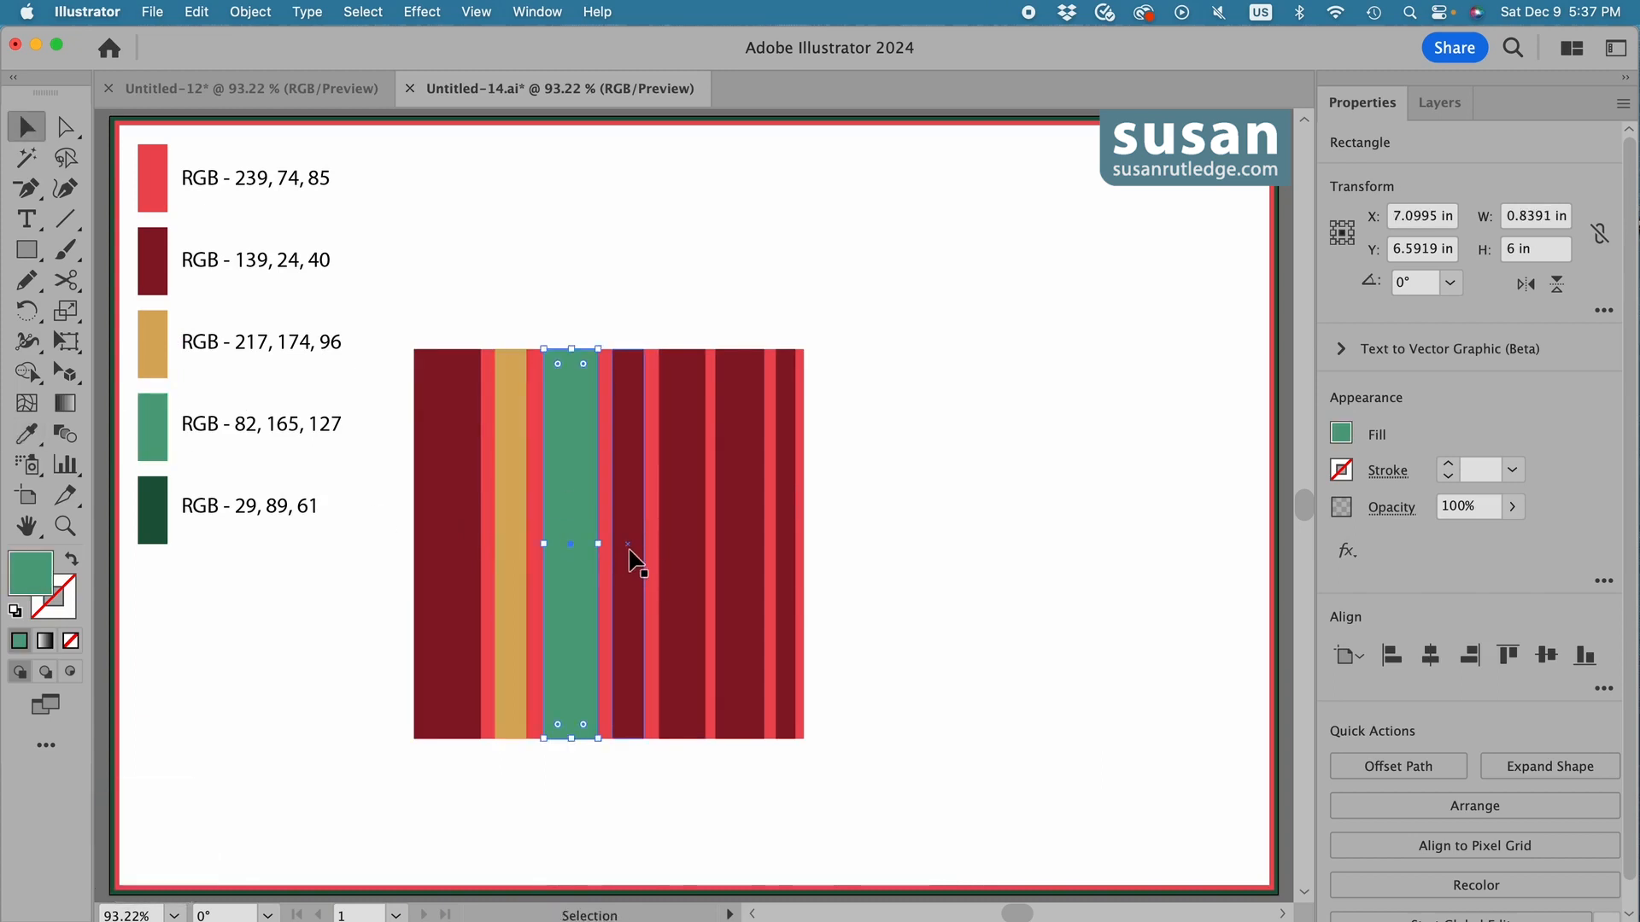
Recolour the fourth stripe dark green, RGB 29, 89, 61, and the narrow sixth stripe gold, RGB 217, 174, 96.
left_click(628, 553)
key("i")
left_click(161, 512)
key("v")
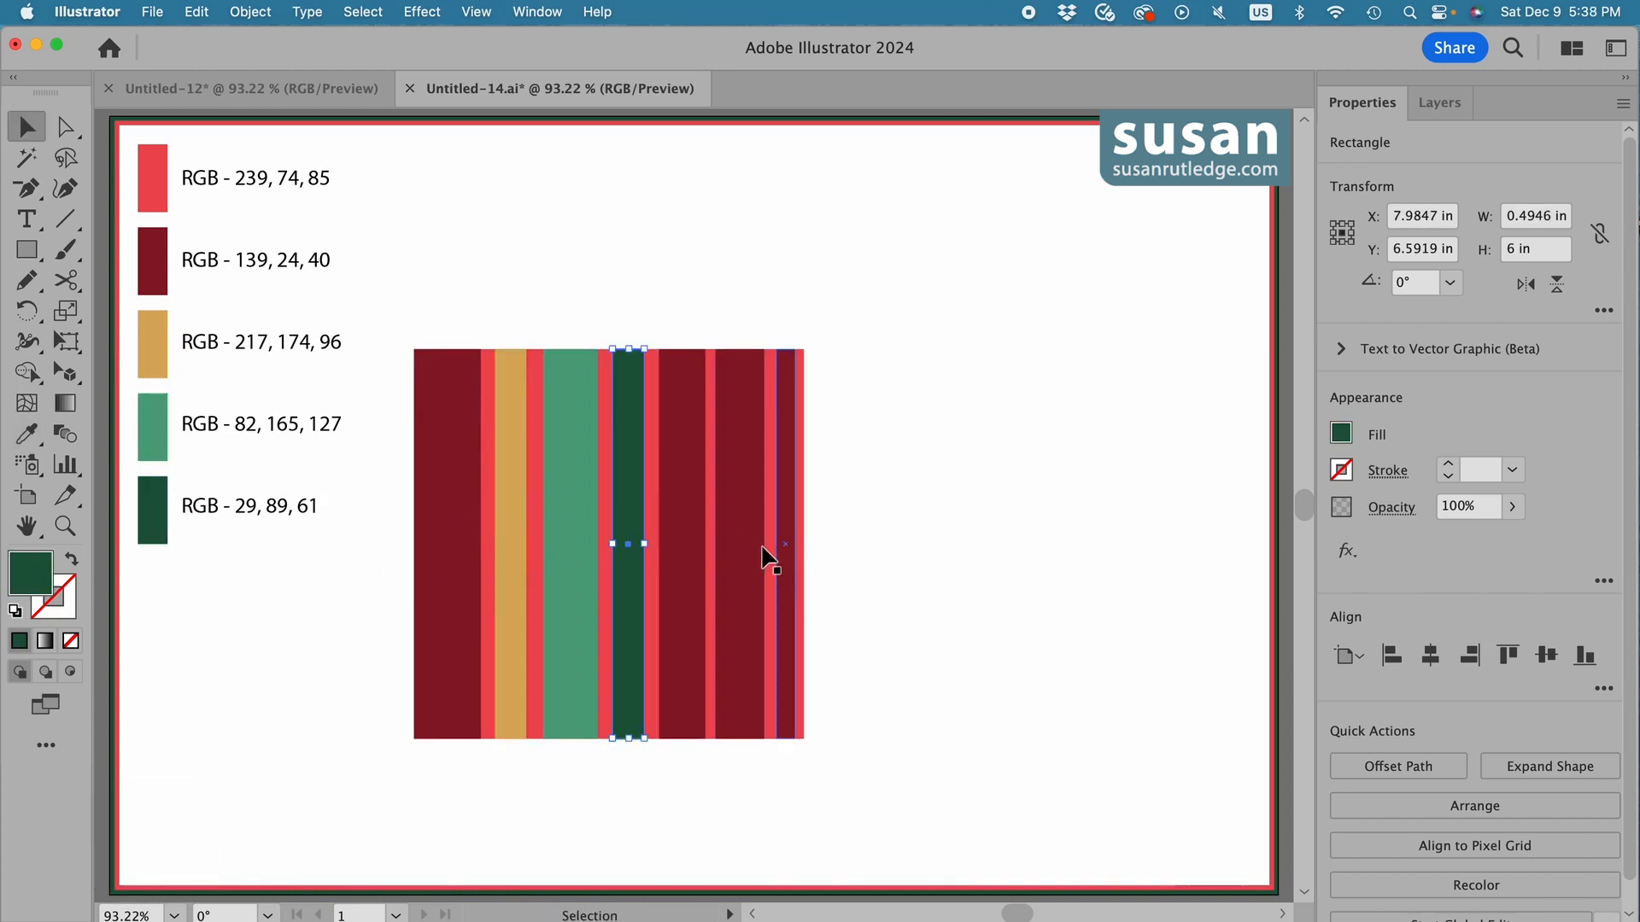
left_click(719, 536)
key("i")
left_click(157, 341)
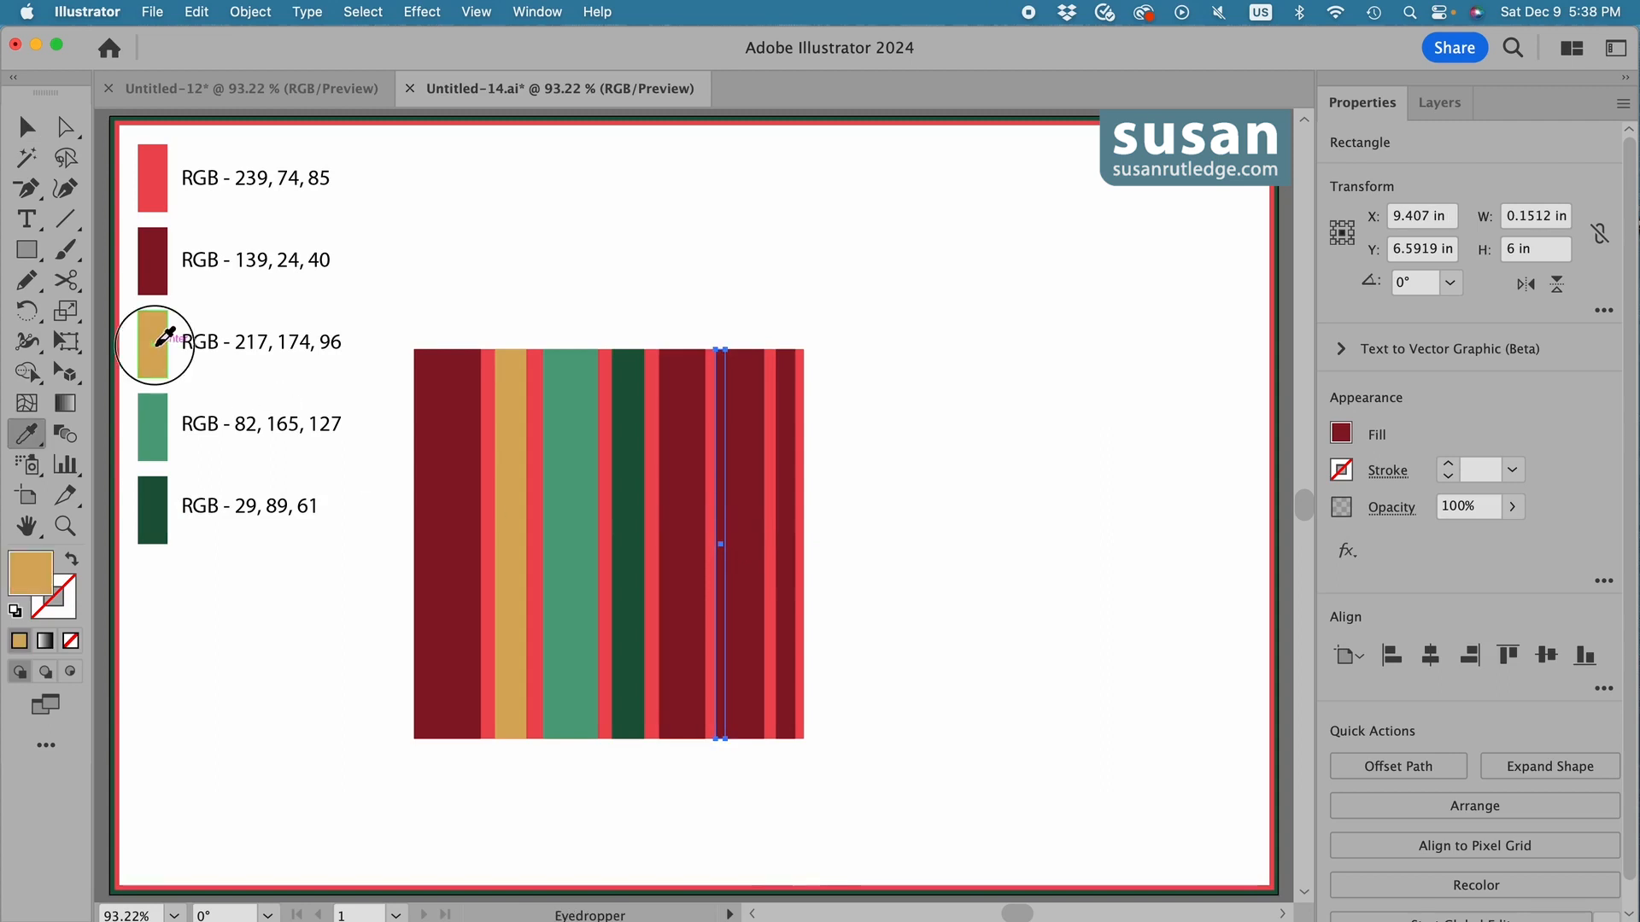
Recolour the seventh stripe light green, RGB 82, 165, 127, and the last stripe dark green, RGB 29, 89, 61, then deselect.
key("v")
left_click(748, 559)
key("i")
left_click(157, 428)
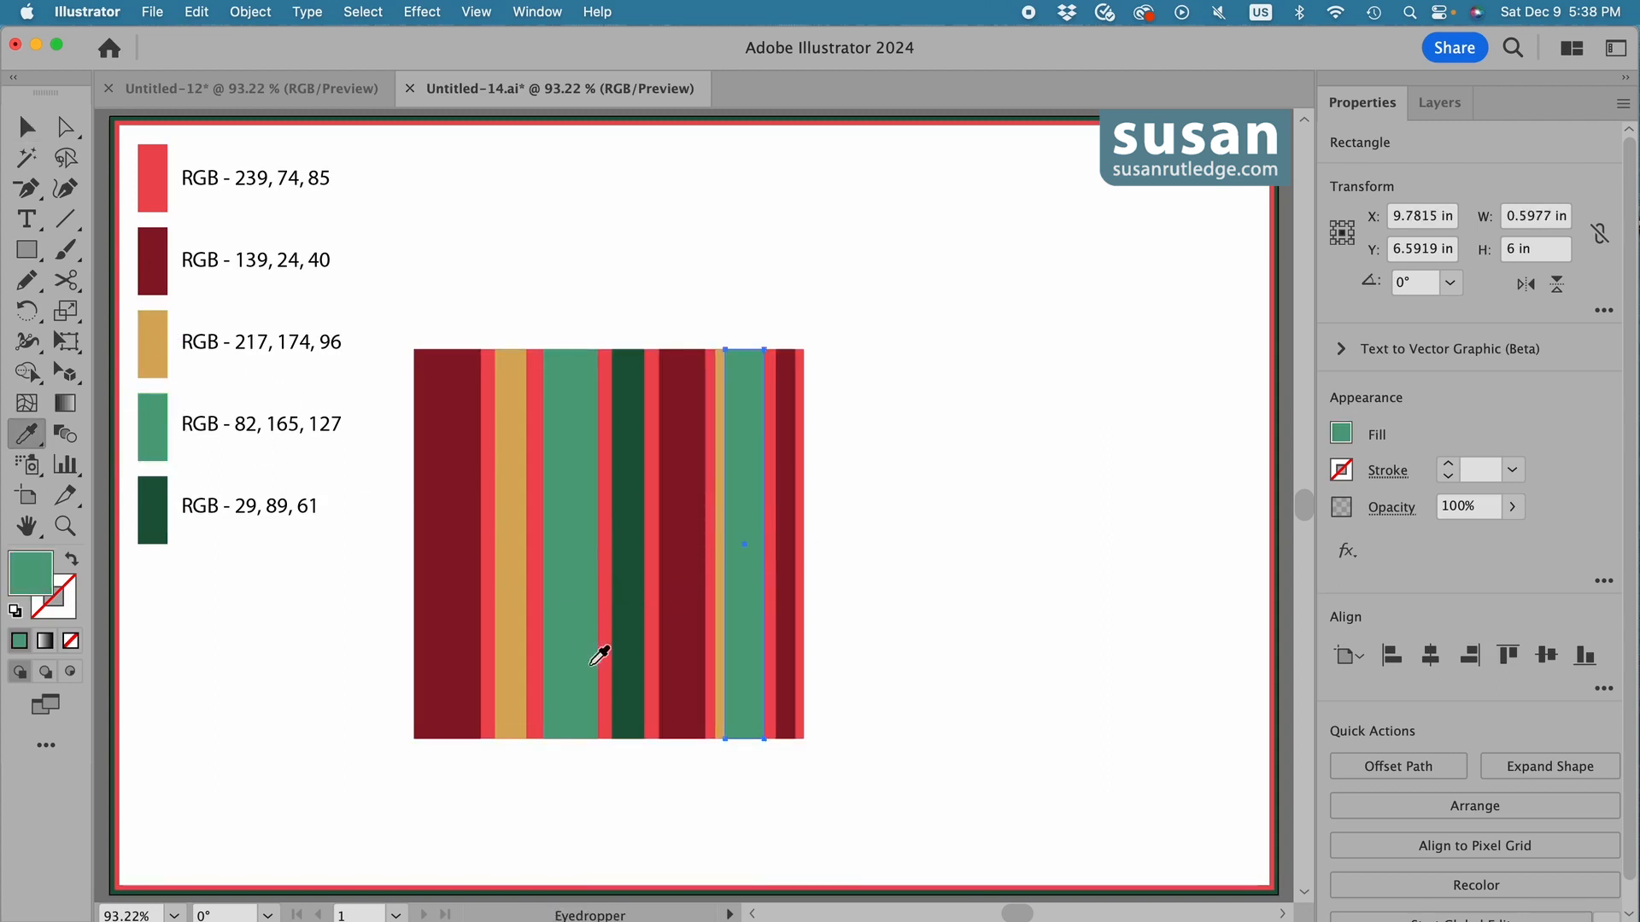
key("v")
left_click(784, 568)
key("i")
left_click(154, 510)
key("v")
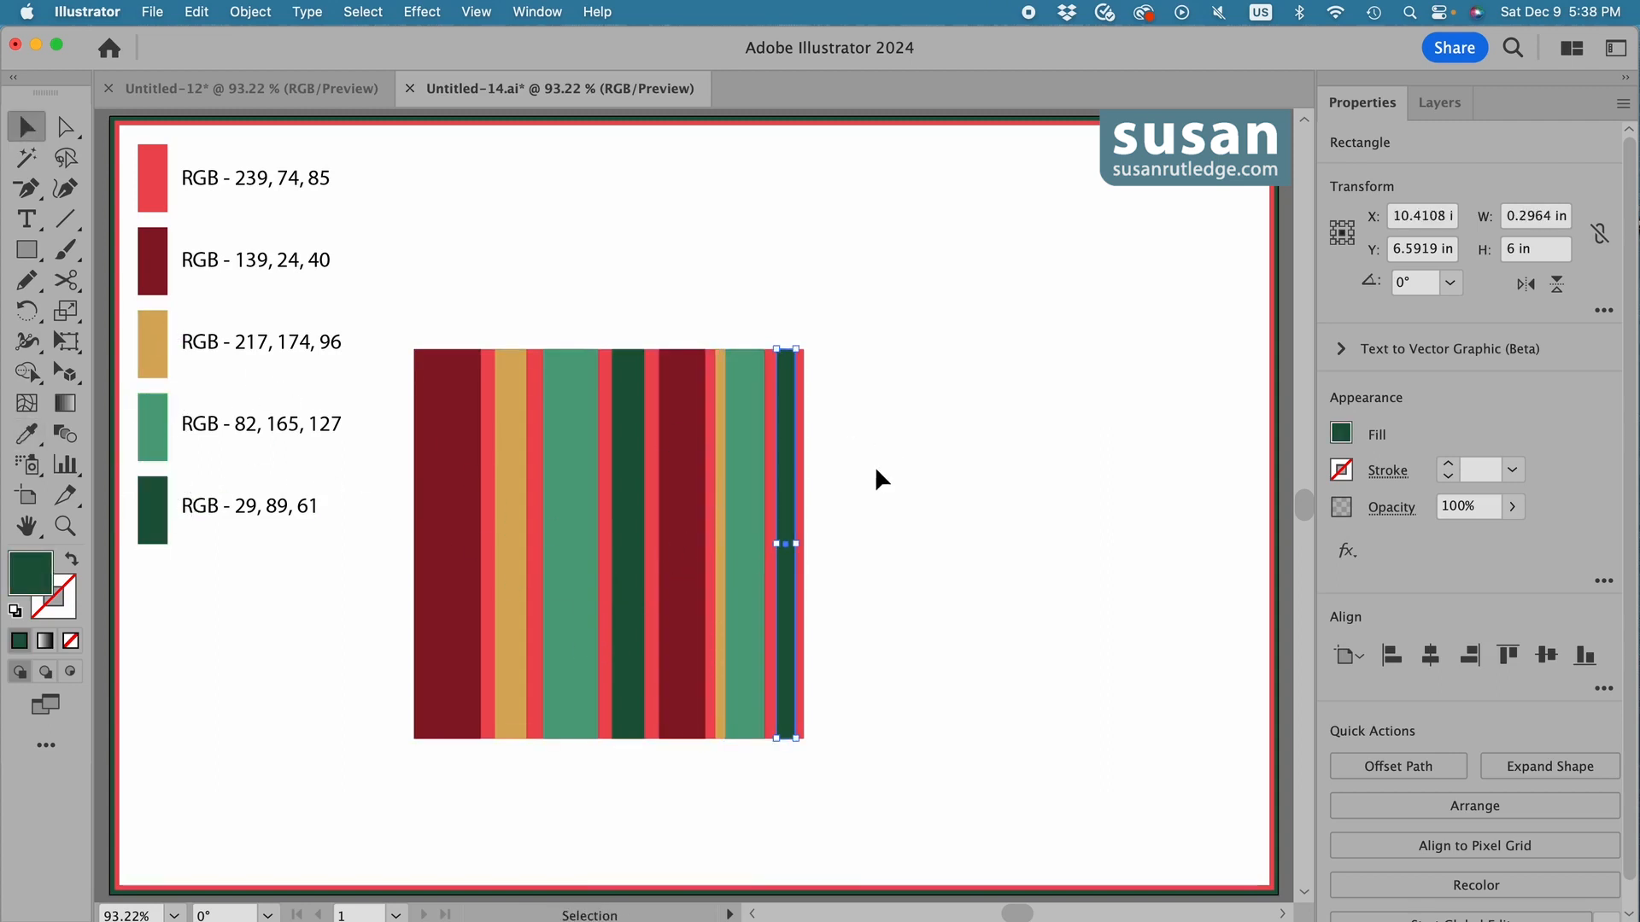
left_click(889, 478)
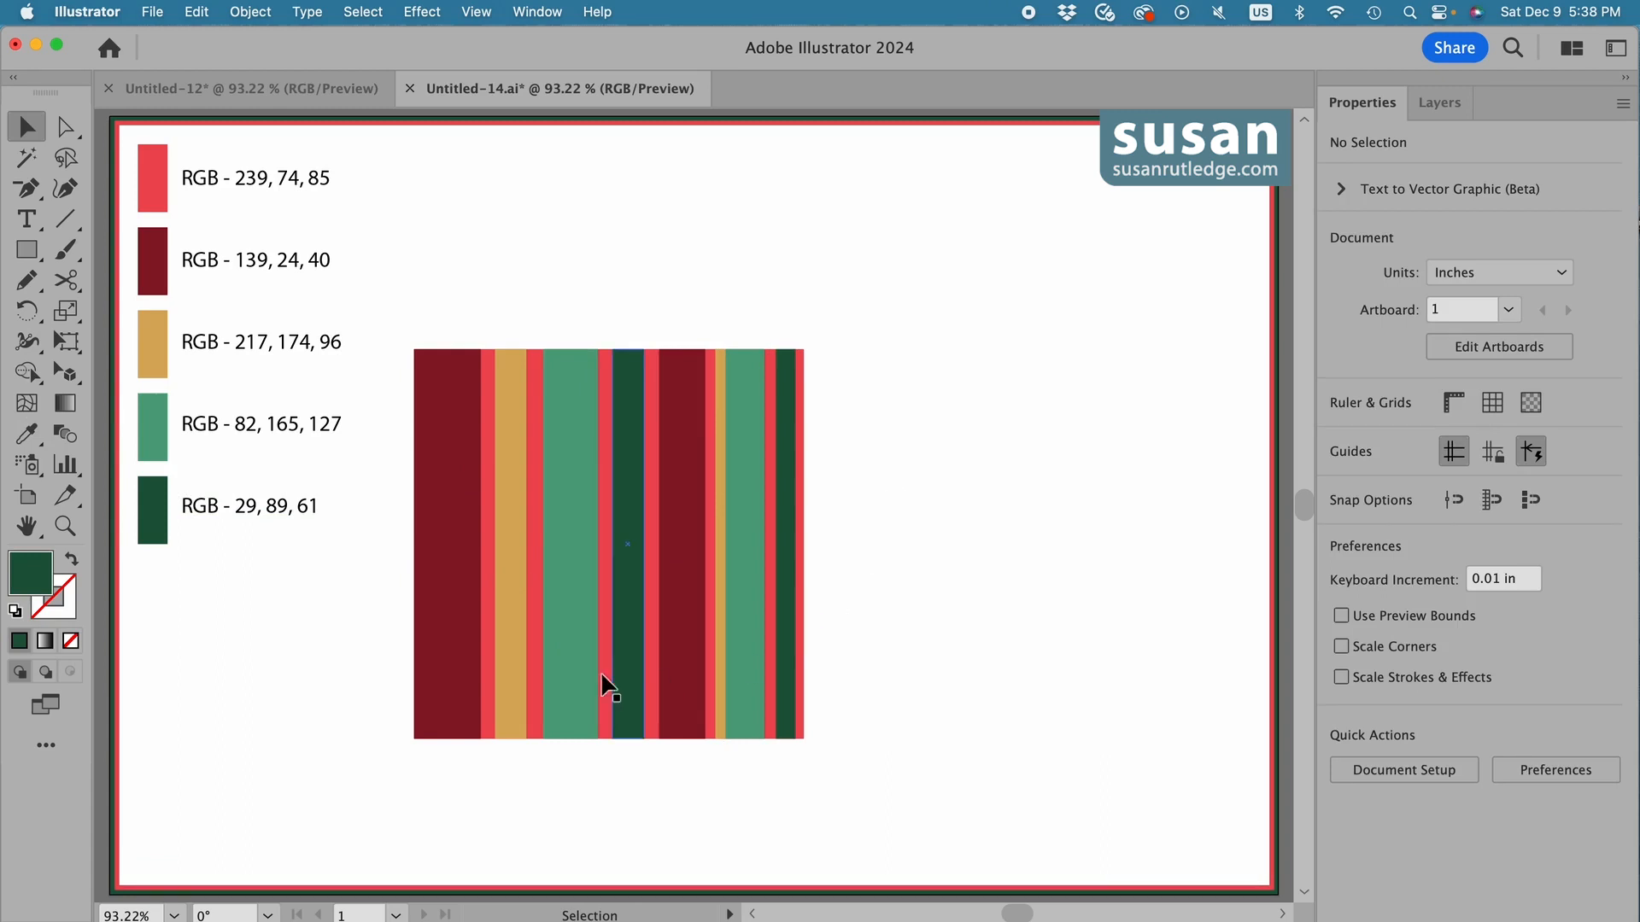
Shift the wide gold, wide light green, fourth dark green and second dark red stripes slightly sideways to vary the red gaps.
left_click_drag(505, 572, 501, 577)
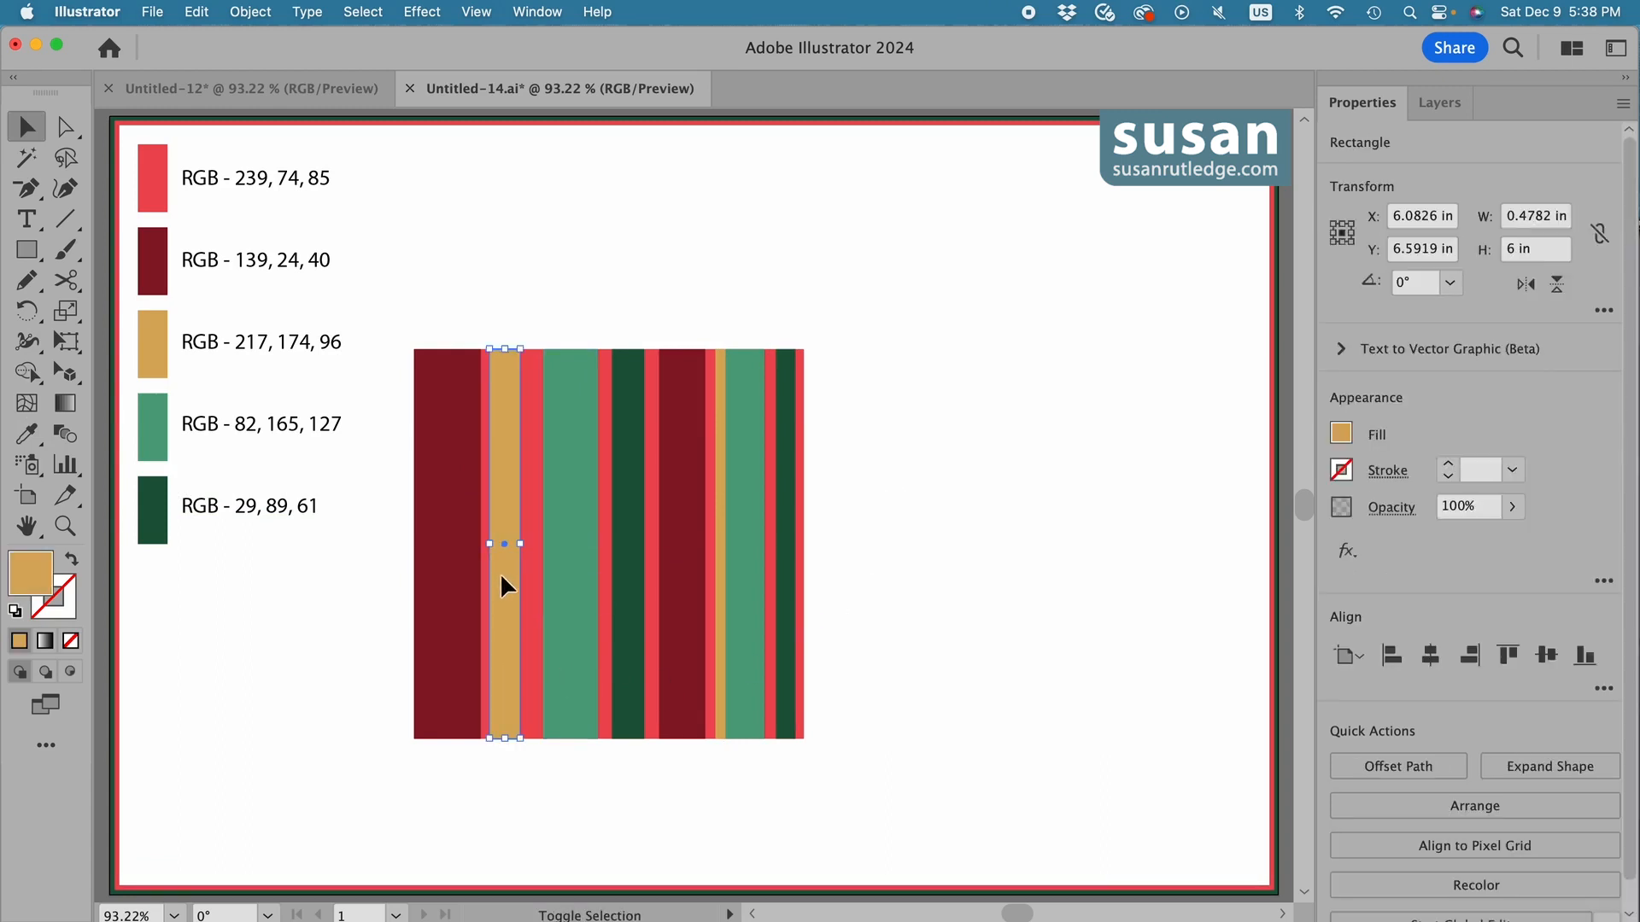
mouse_move(636, 606)
left_mouse_down()
mouse_move(554, 609)
mouse_move(615, 615)
left_mouse_up()
left_click(680, 607)
left_click(629, 604, "shift")
left_click(911, 593)
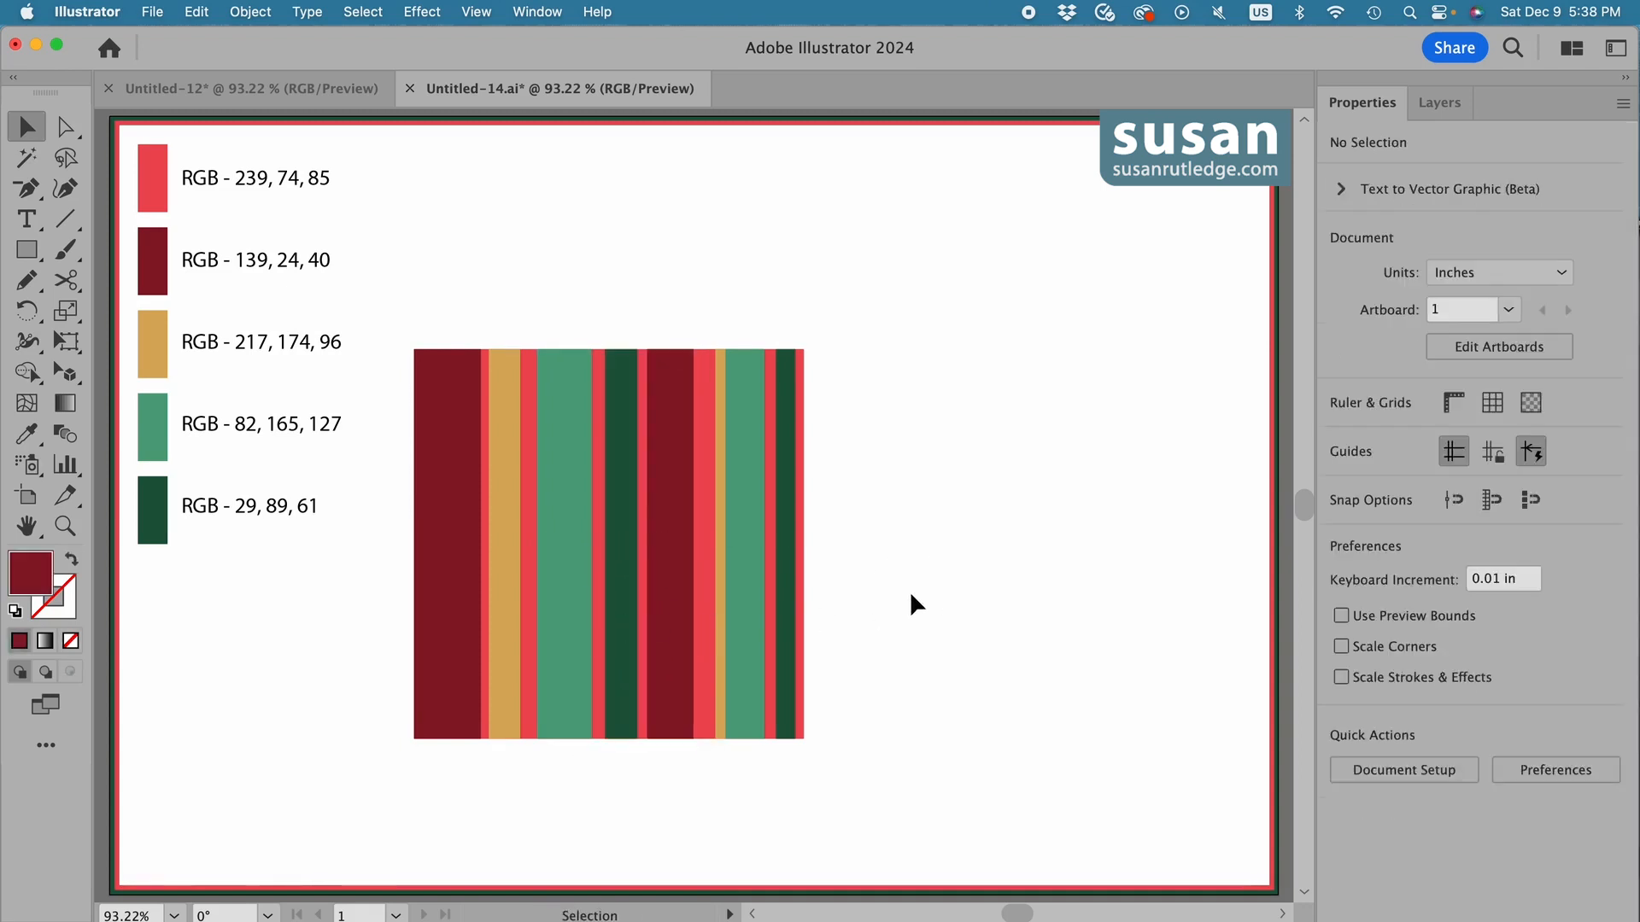
left_click_drag(494, 405, 509, 417)
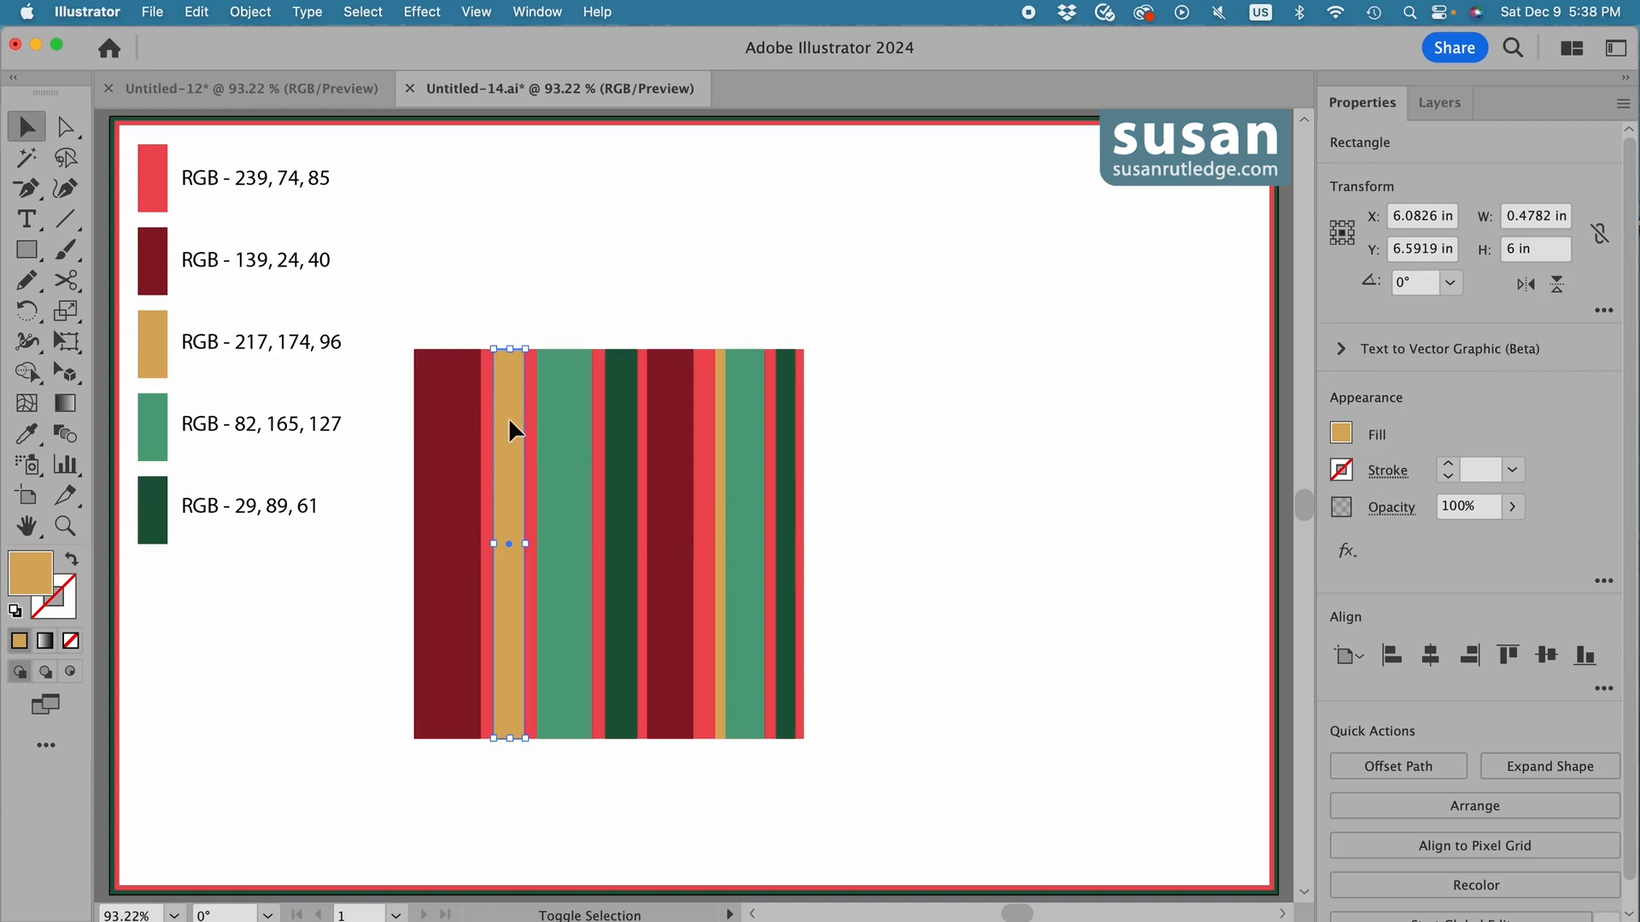
Select all eight coloured vertical stripes without the red square behind them and group them.
left_click(462, 471)
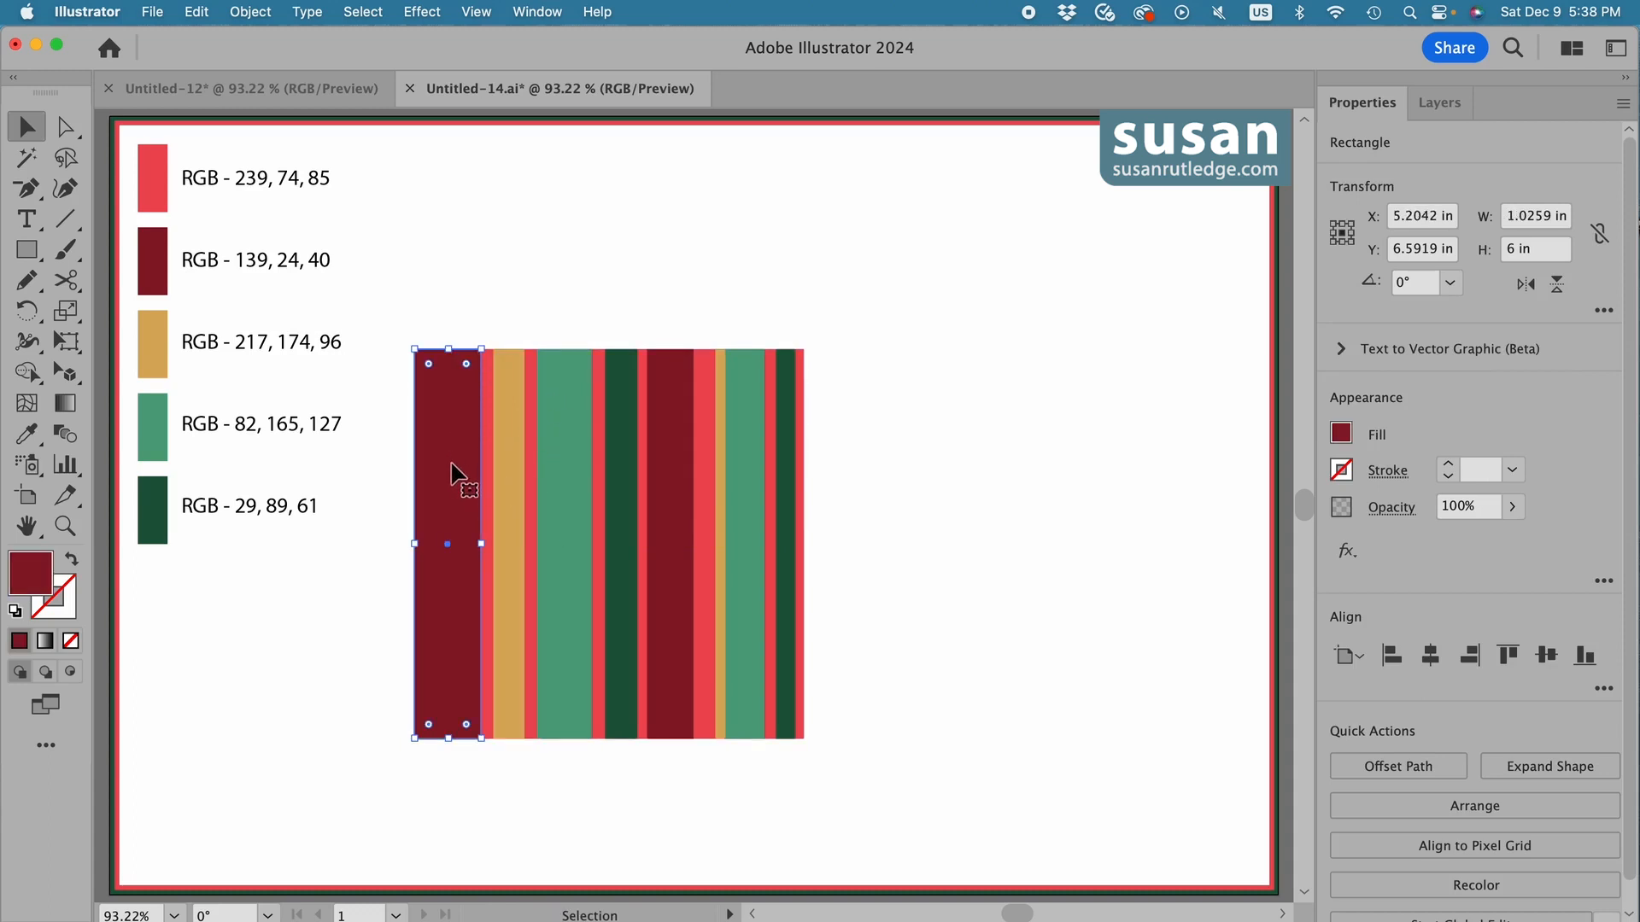
left_click(509, 556, "shift")
left_click(570, 573, "shift")
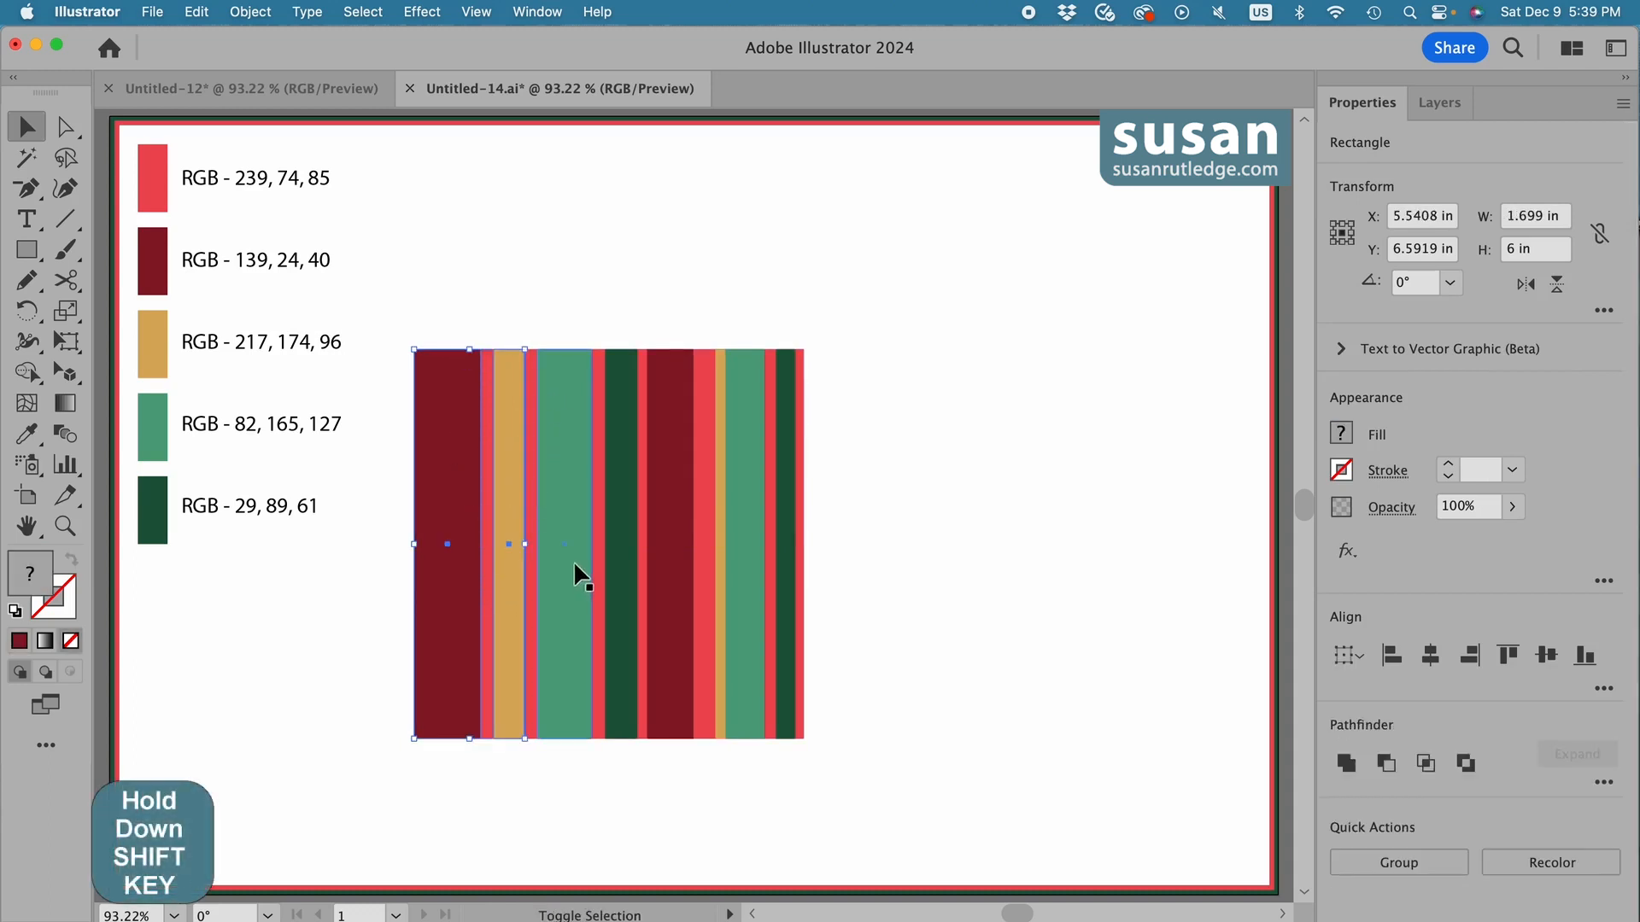
left_click(622, 567, "shift")
left_click(669, 573, "shift")
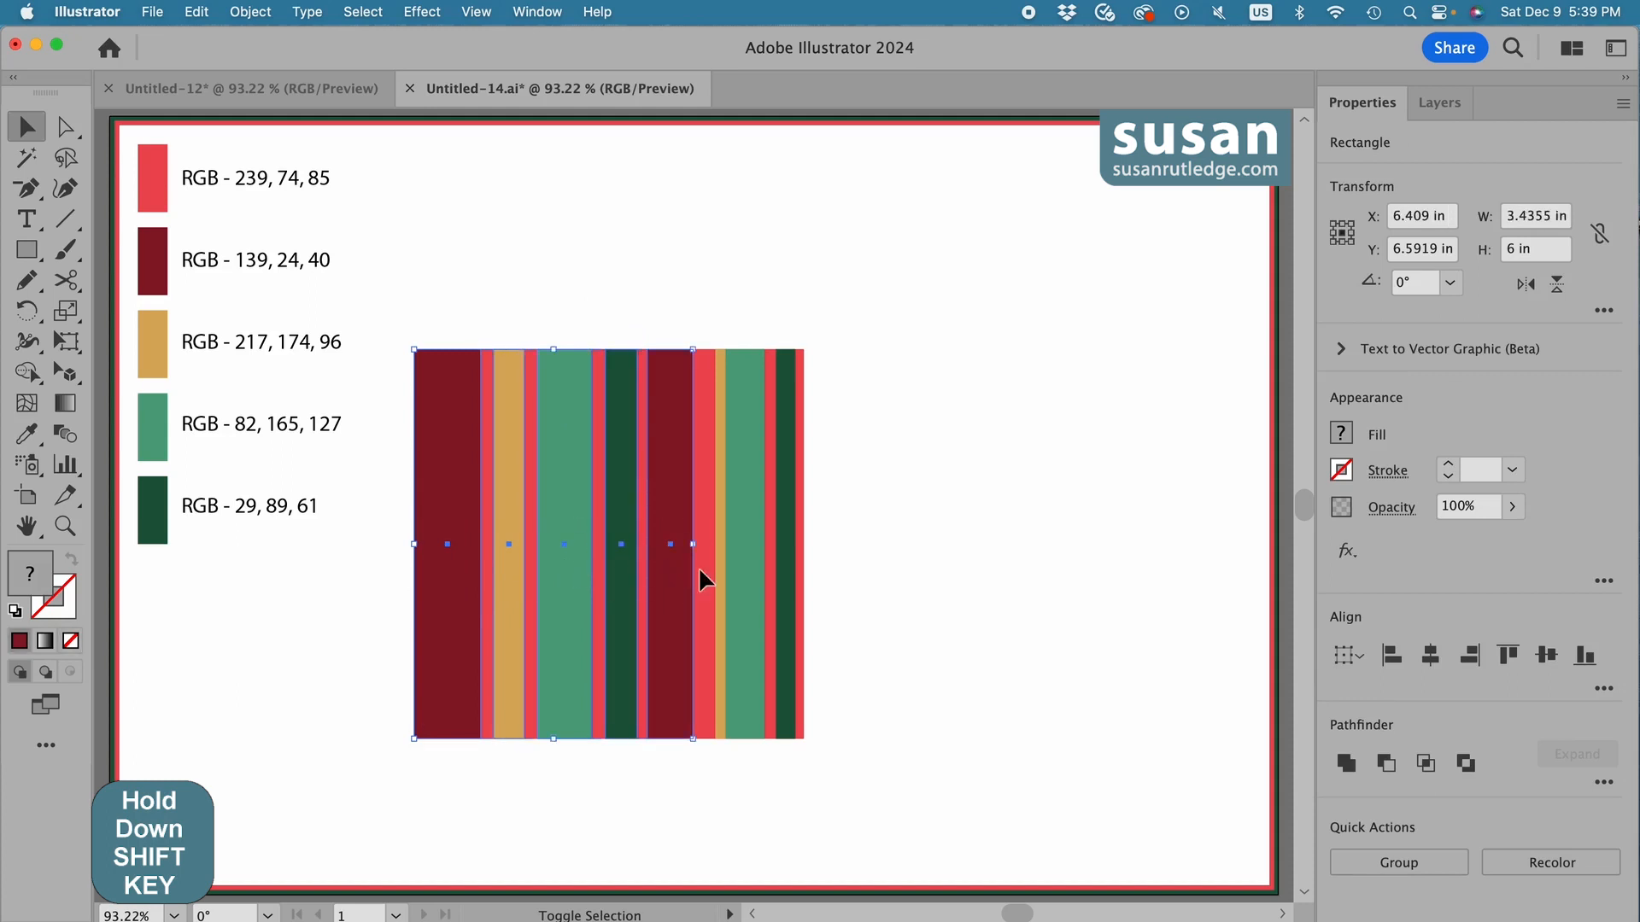
left_click(721, 575, "shift")
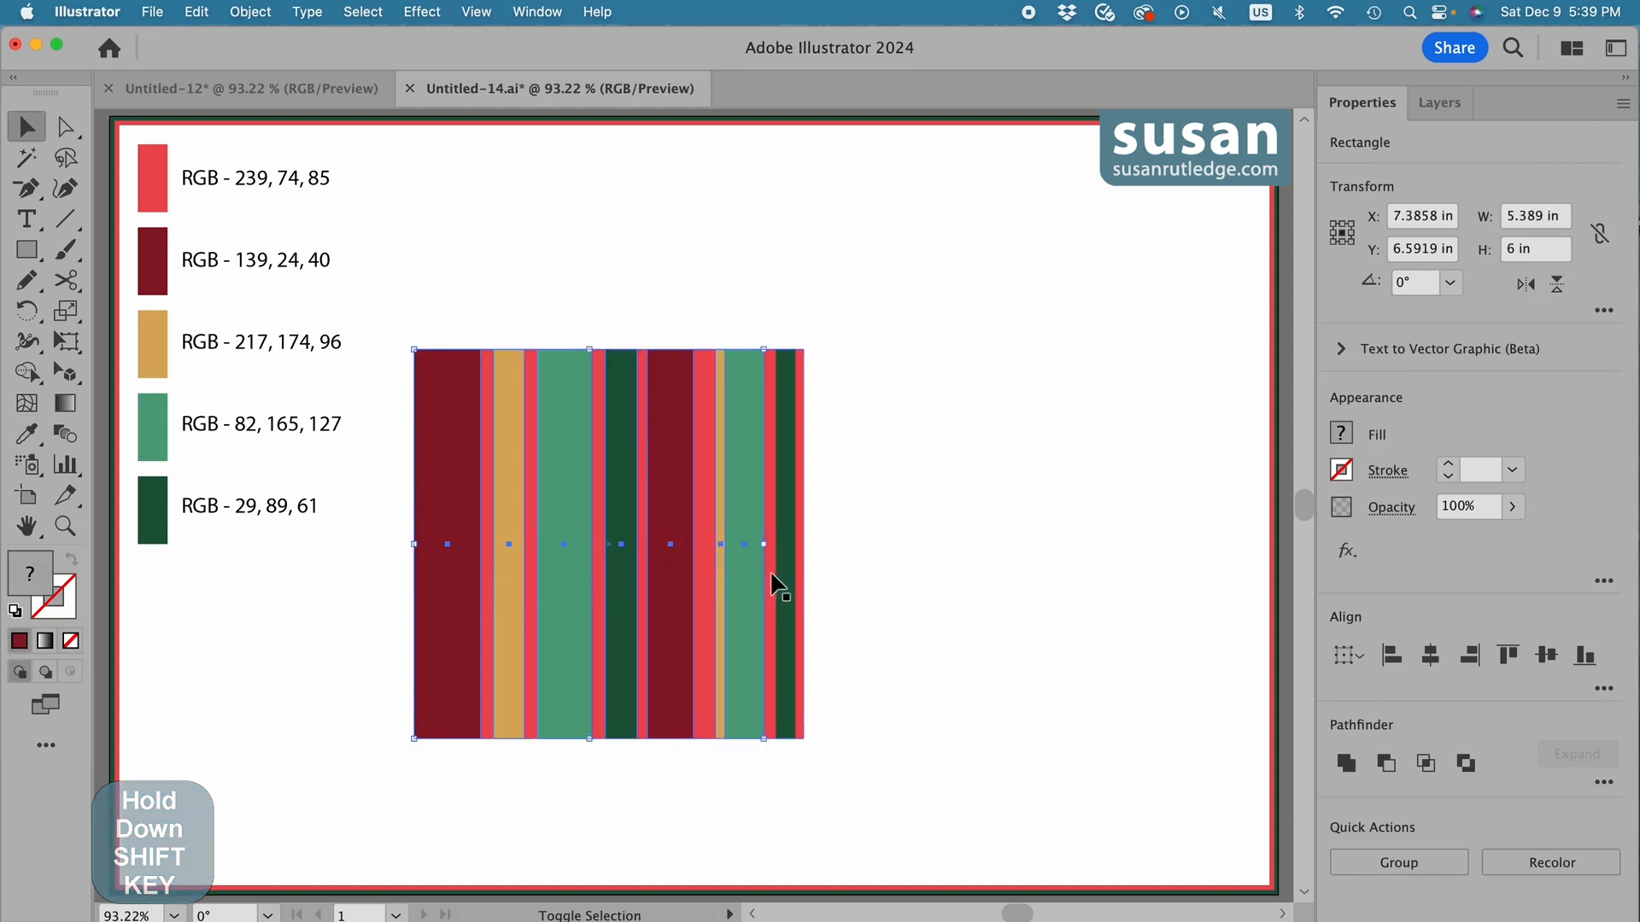
left_click(779, 575, "shift")
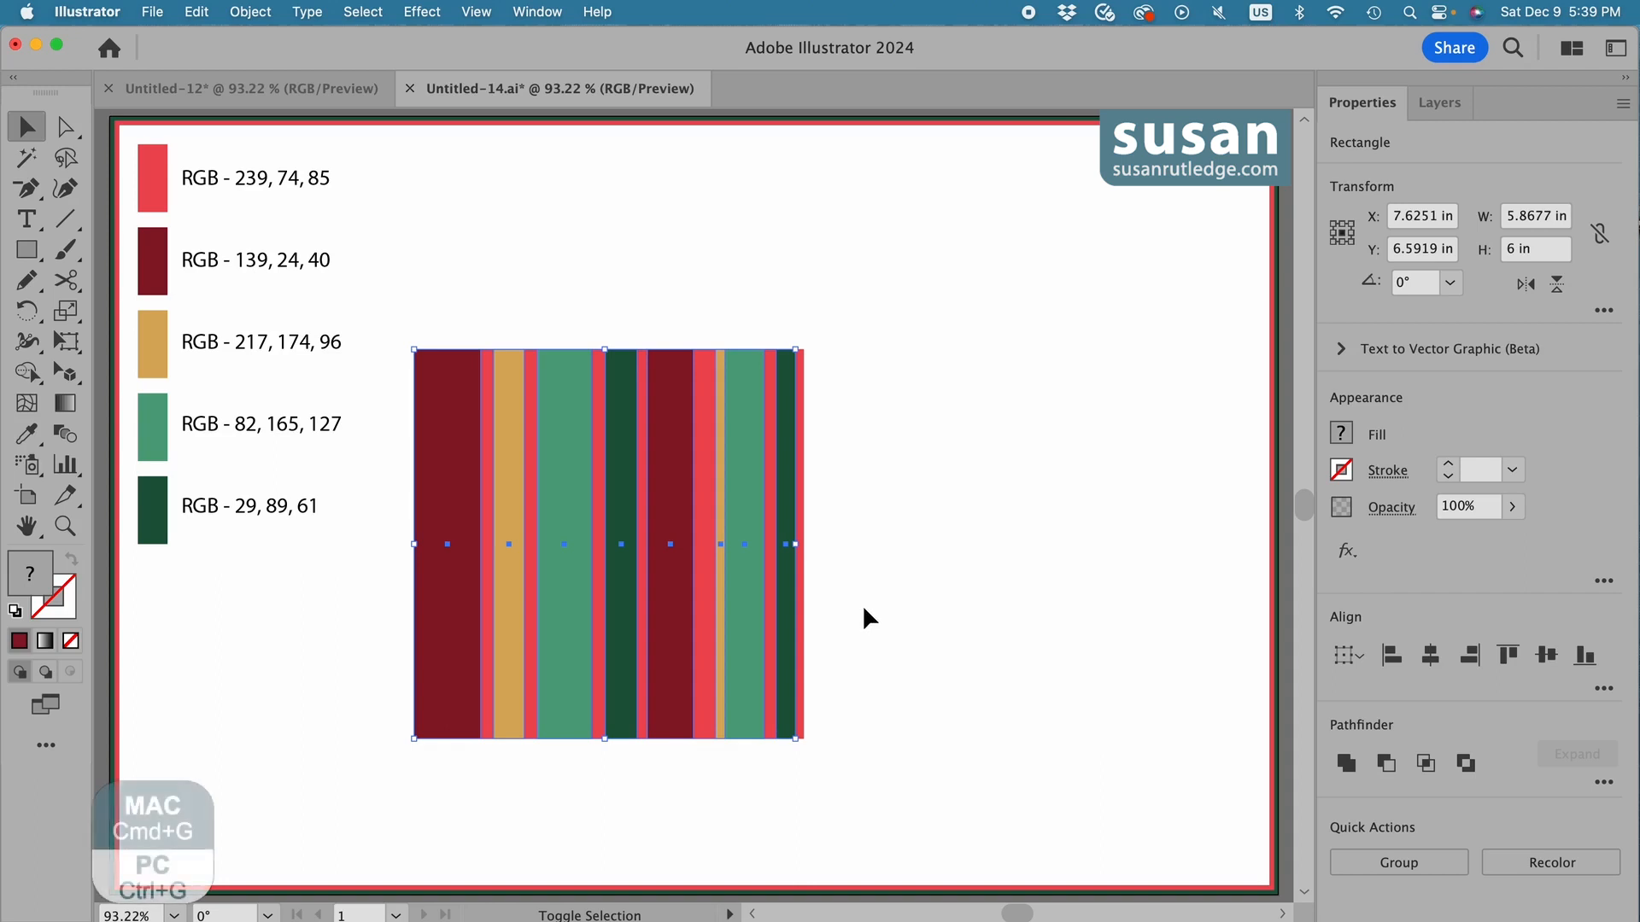
key("super+g")
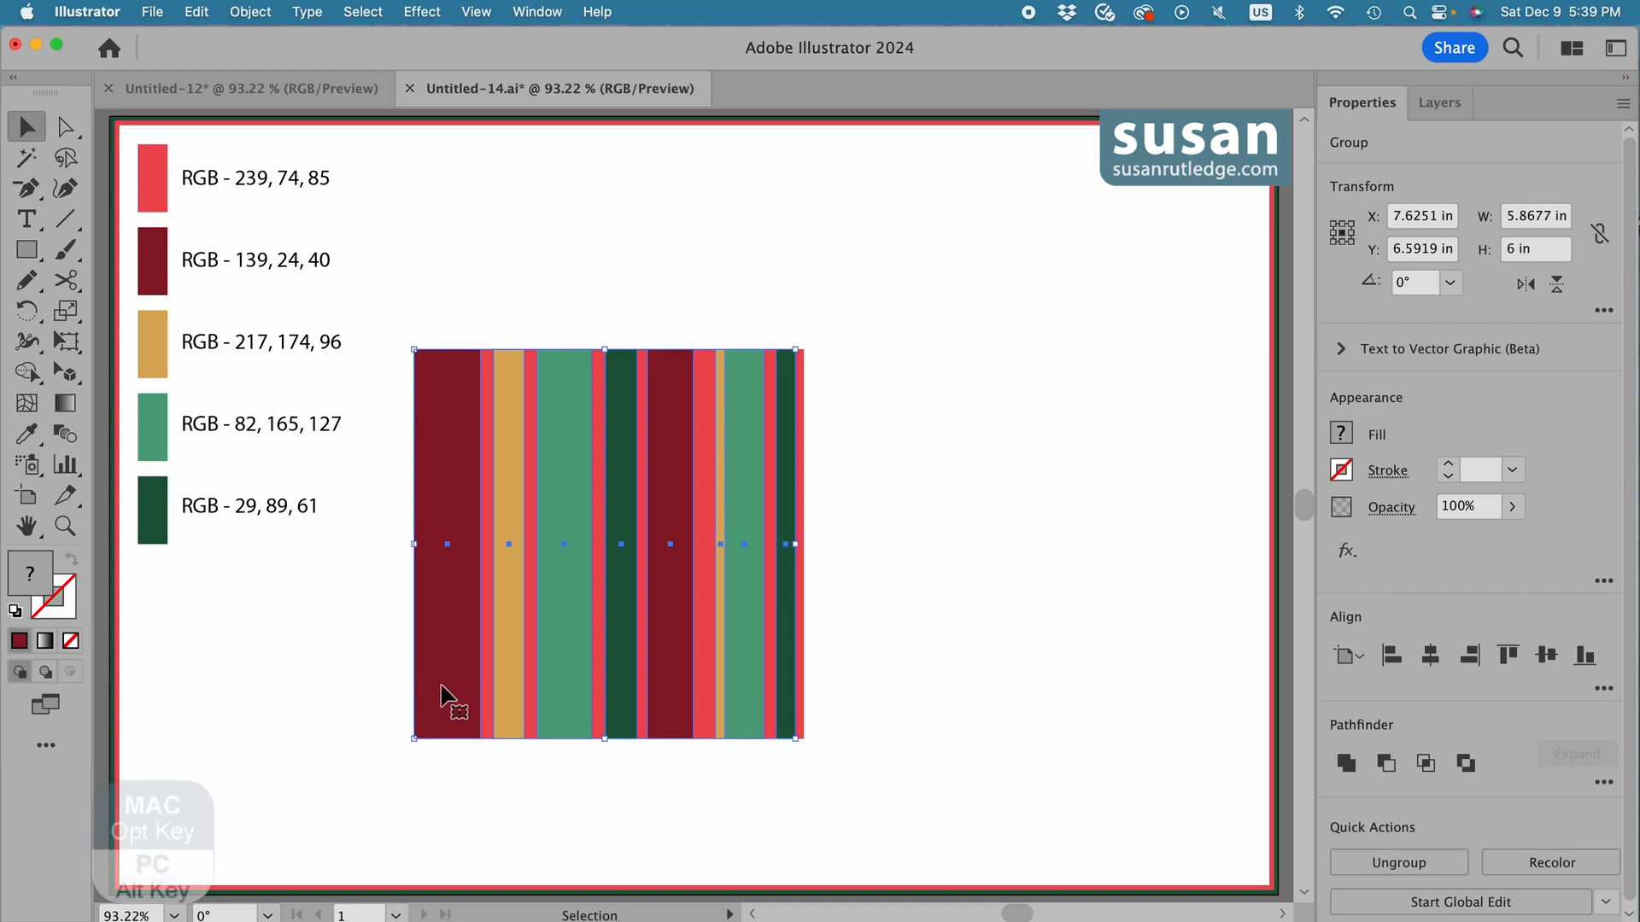
Duplicate the stripe group beside the square and rotate the copy to 270° so its stripes run horizontally.
left_click_drag(438, 687, 886, 691)
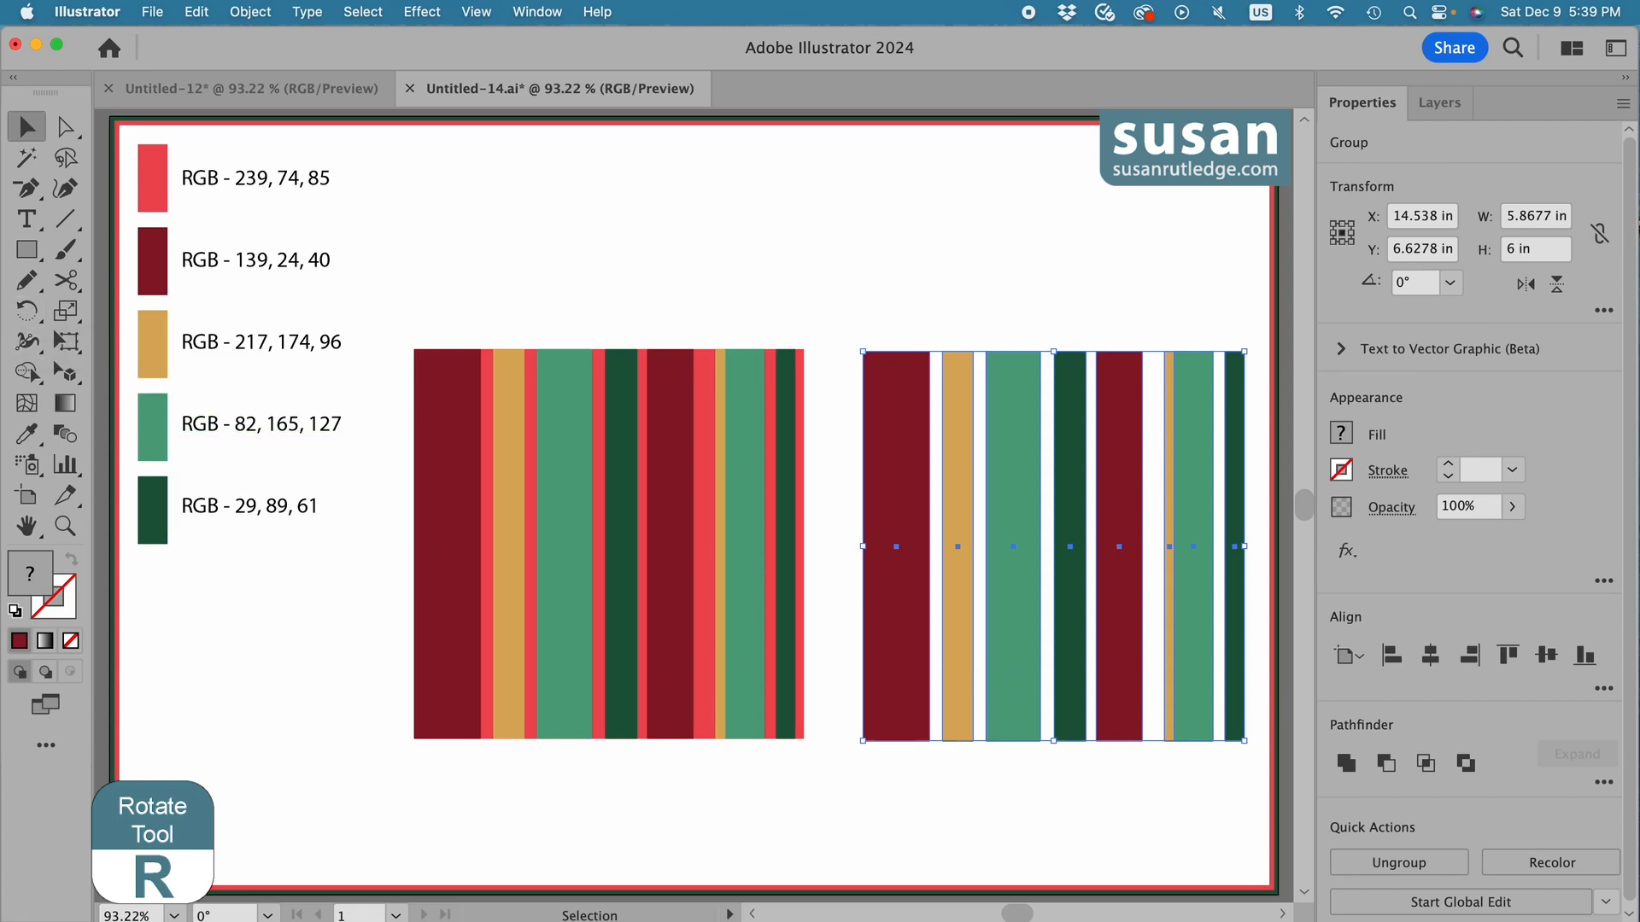
key("r")
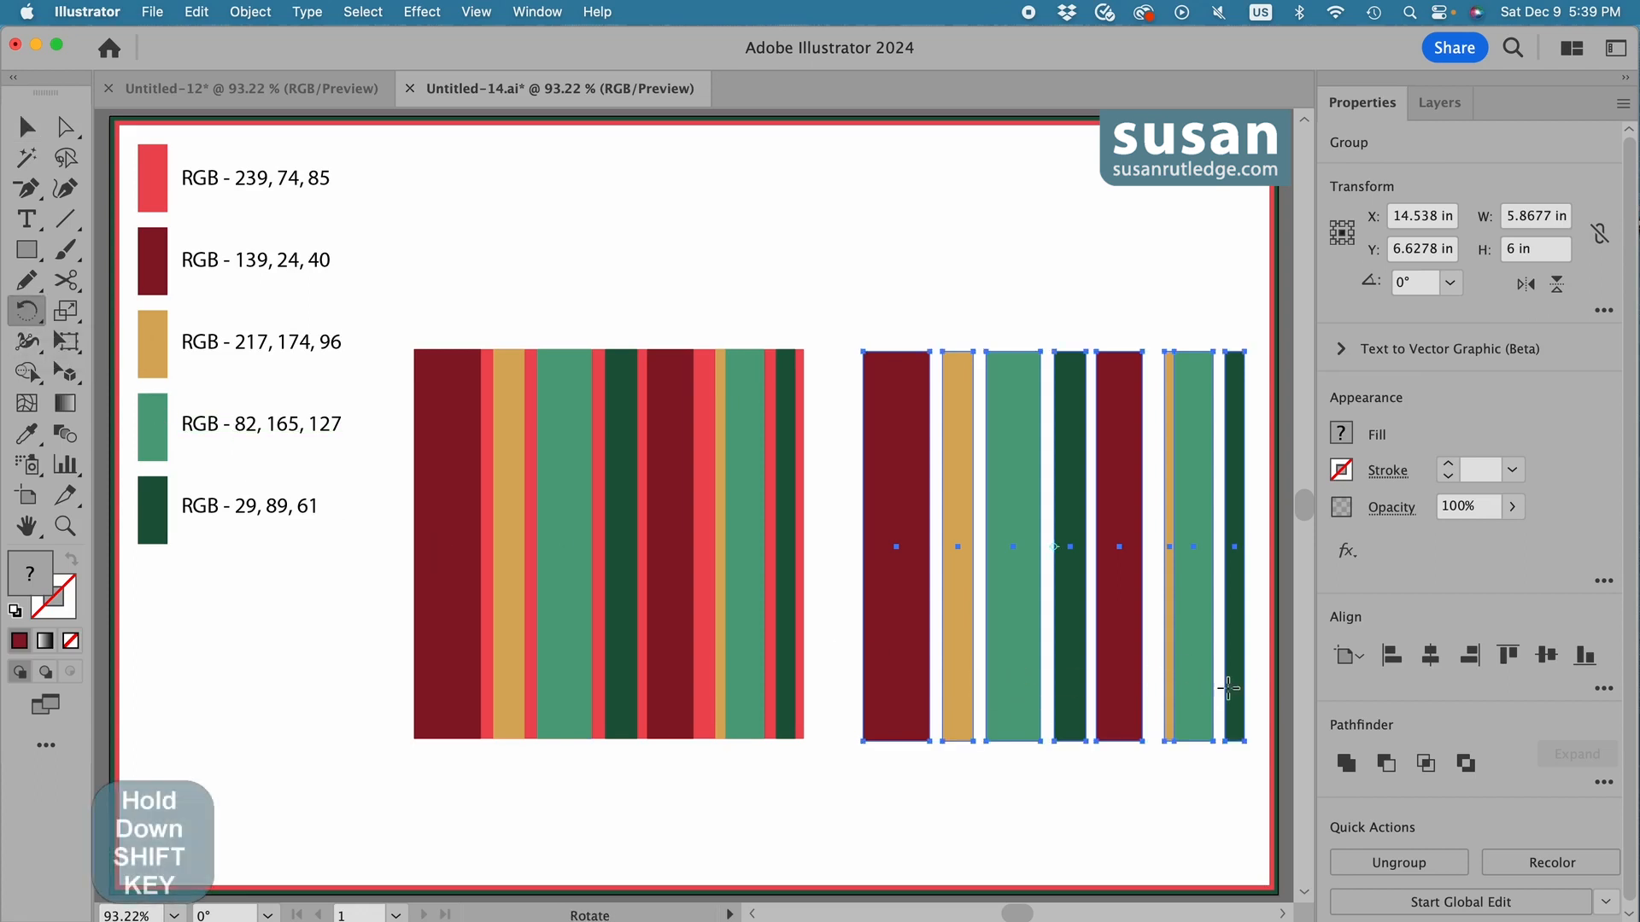
left_click_drag(1230, 688, 965, 738)
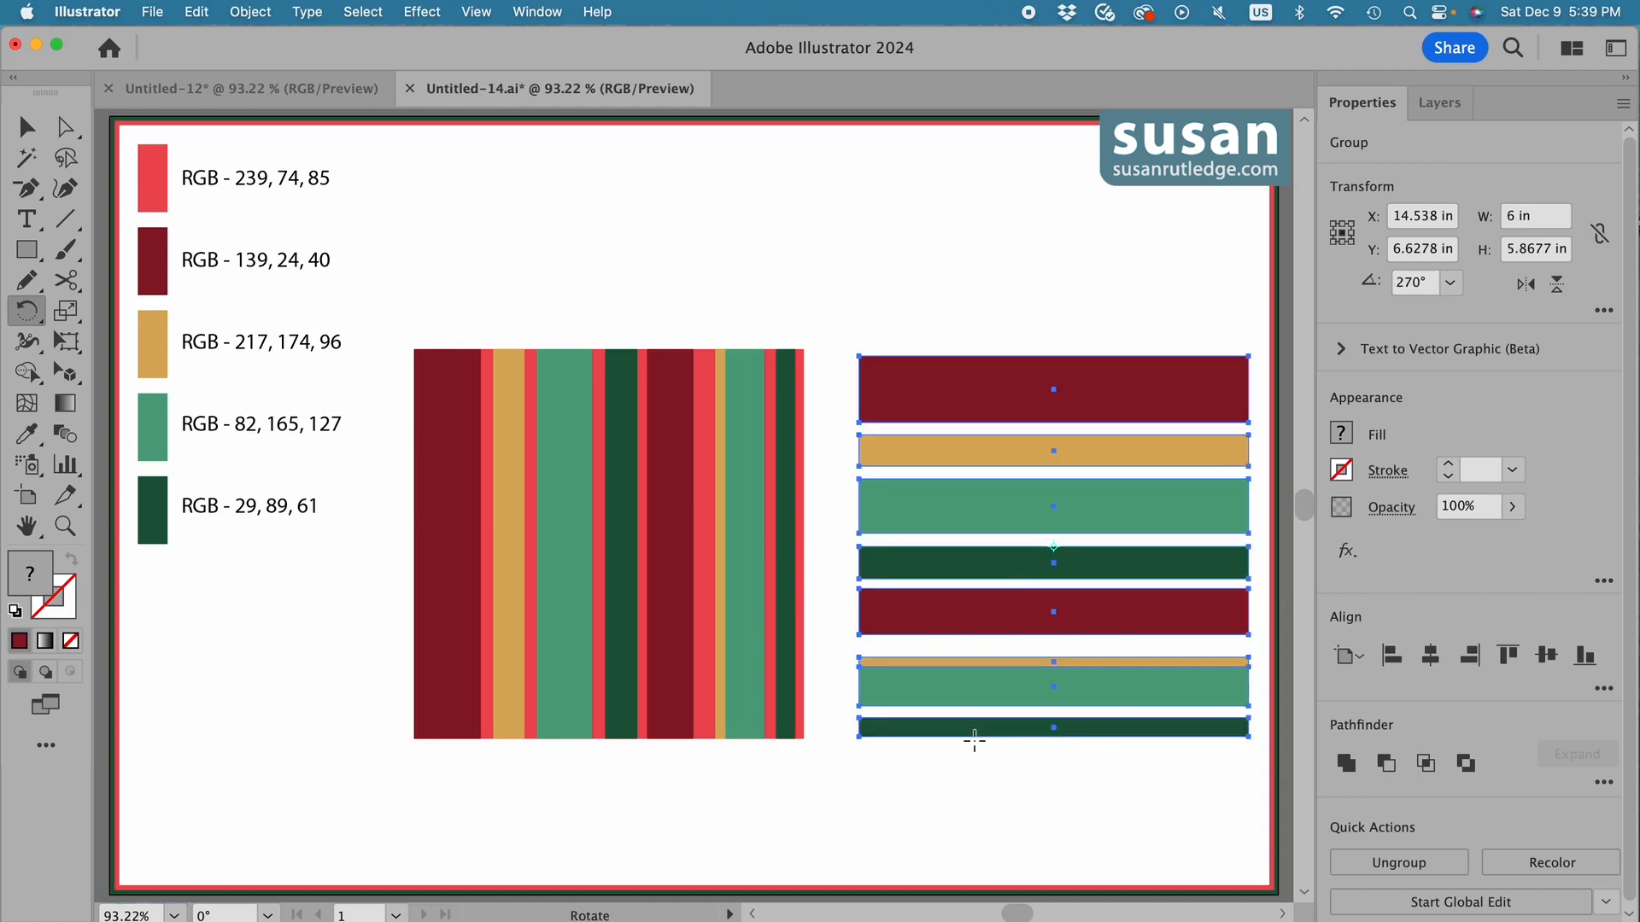
Move the horizontal stripes over the red square, align all the artwork to the left and top edges, and deselect.
key("v")
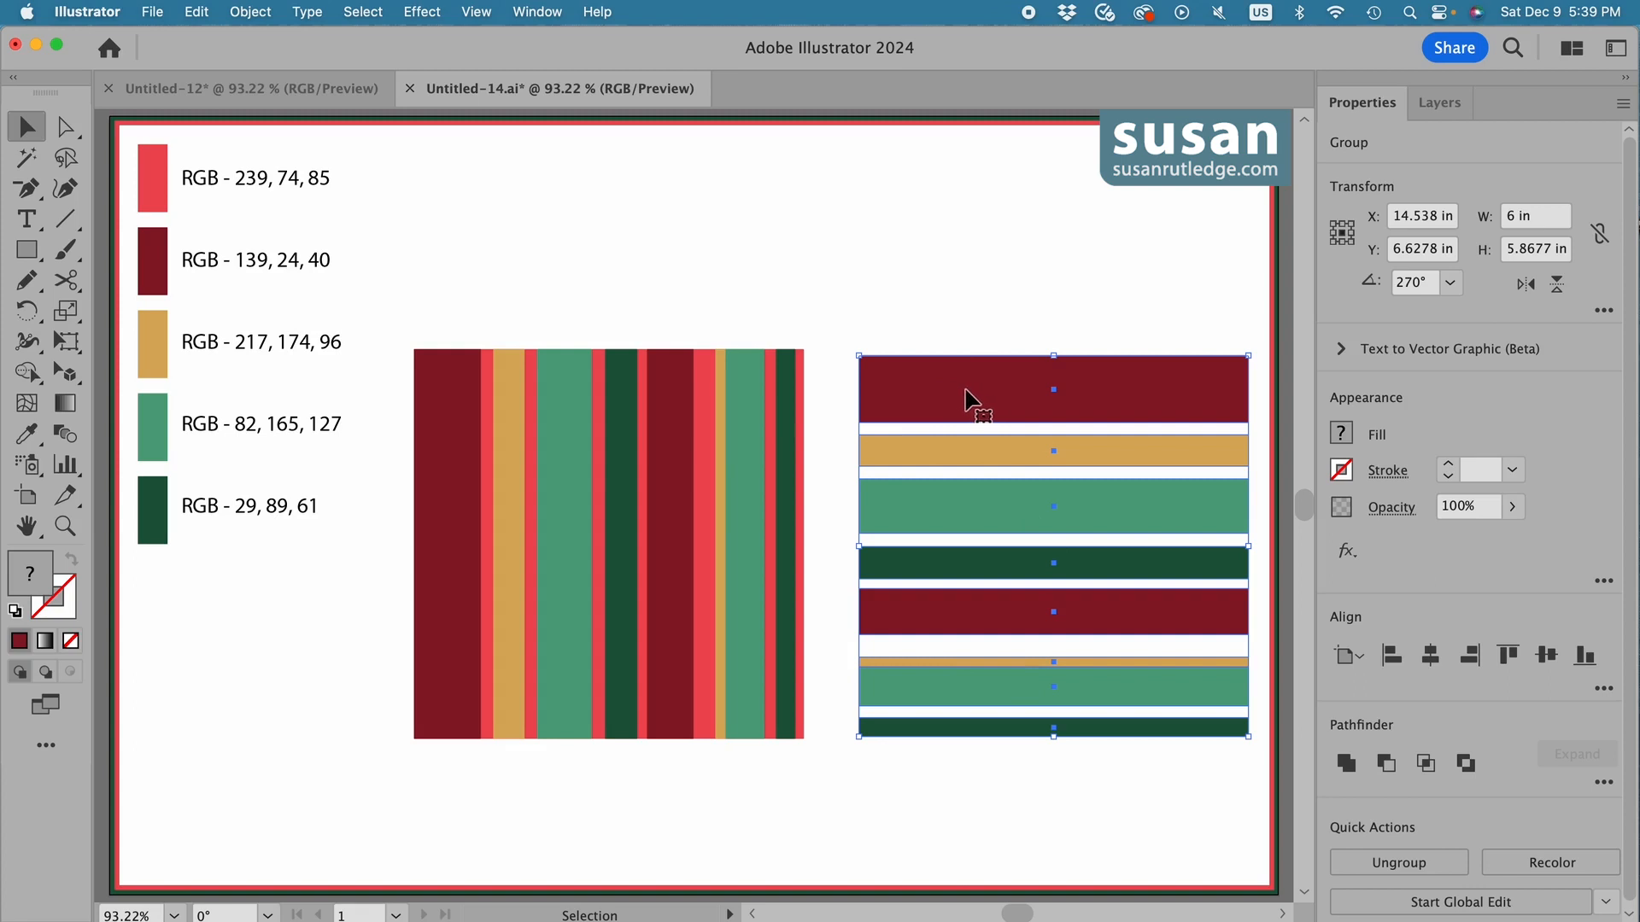
left_click_drag(963, 395, 521, 393)
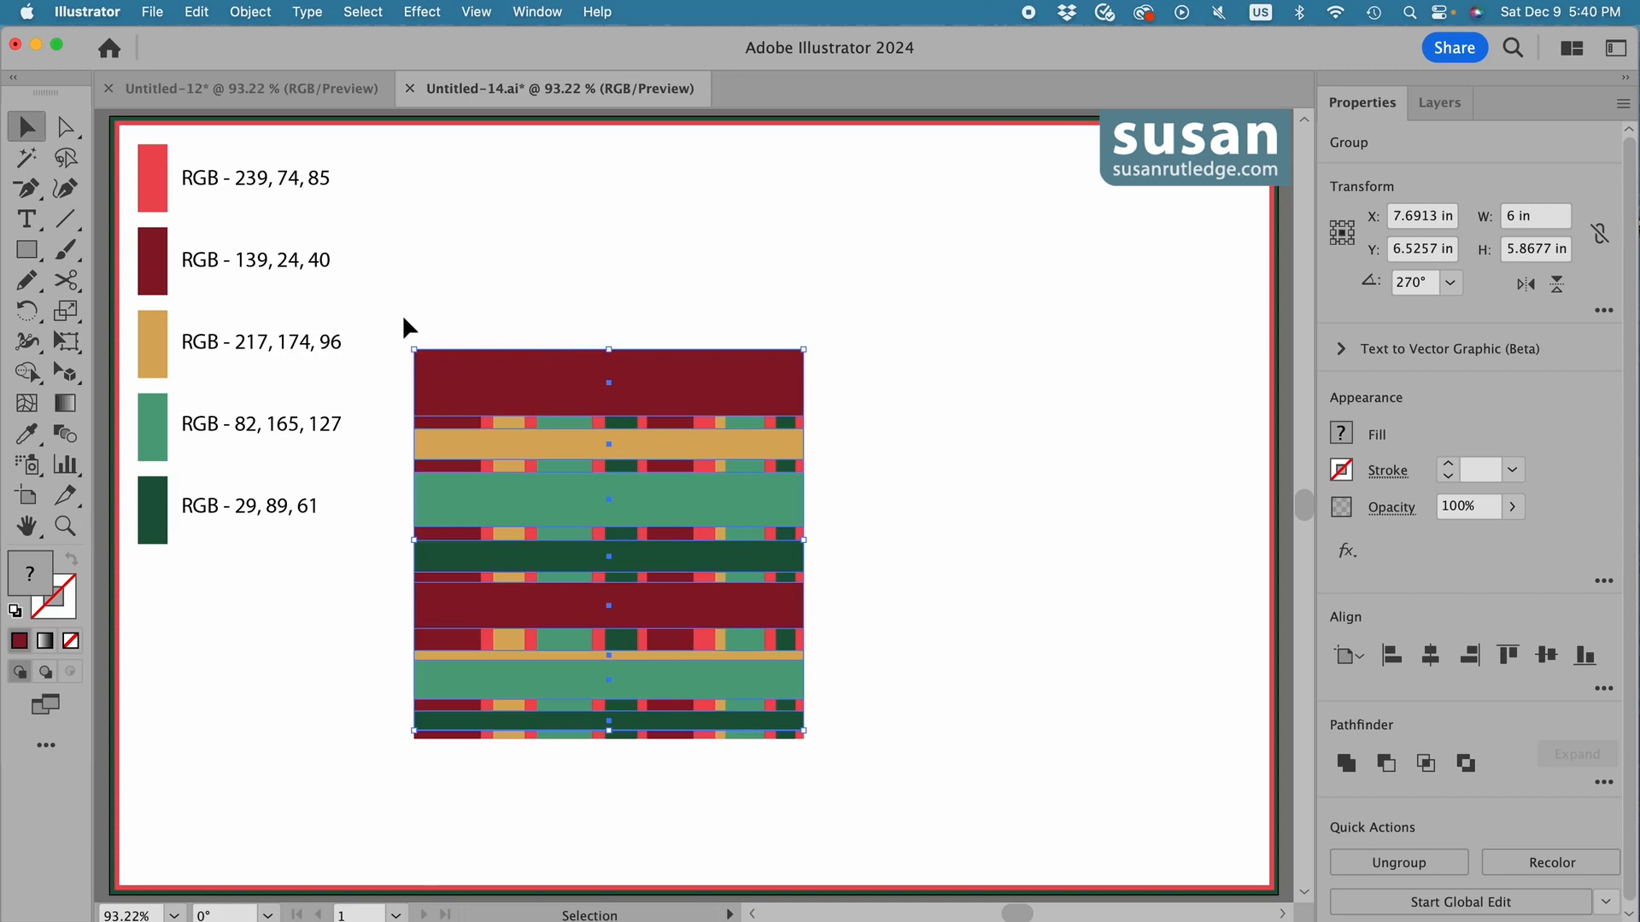
left_click_drag(389, 318, 756, 743)
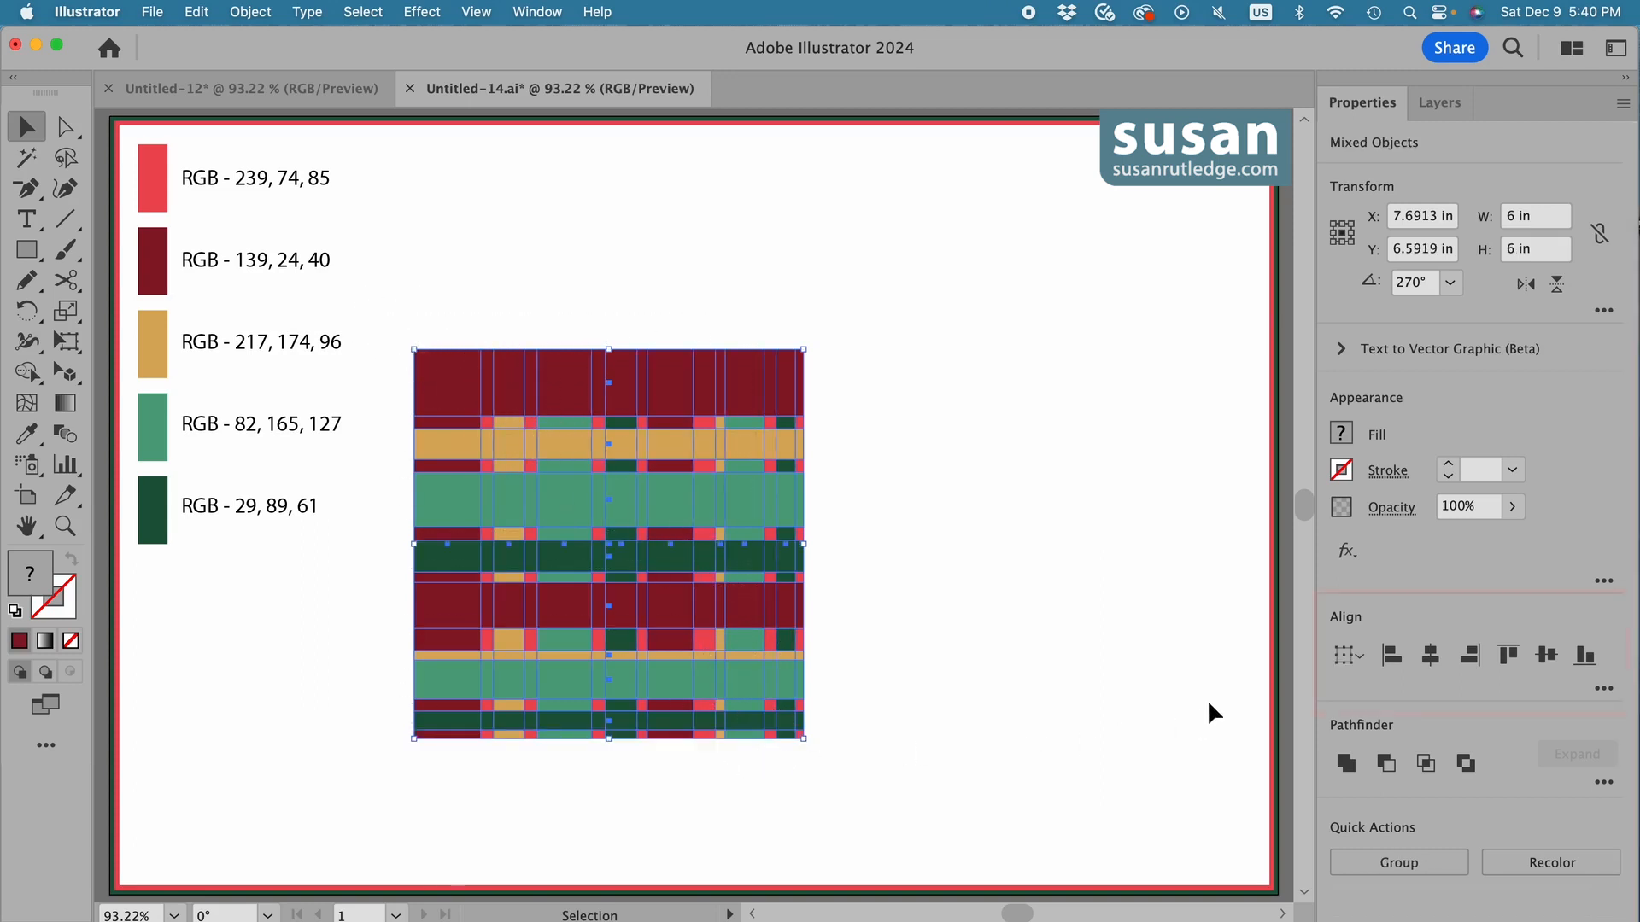
left_click(1393, 665)
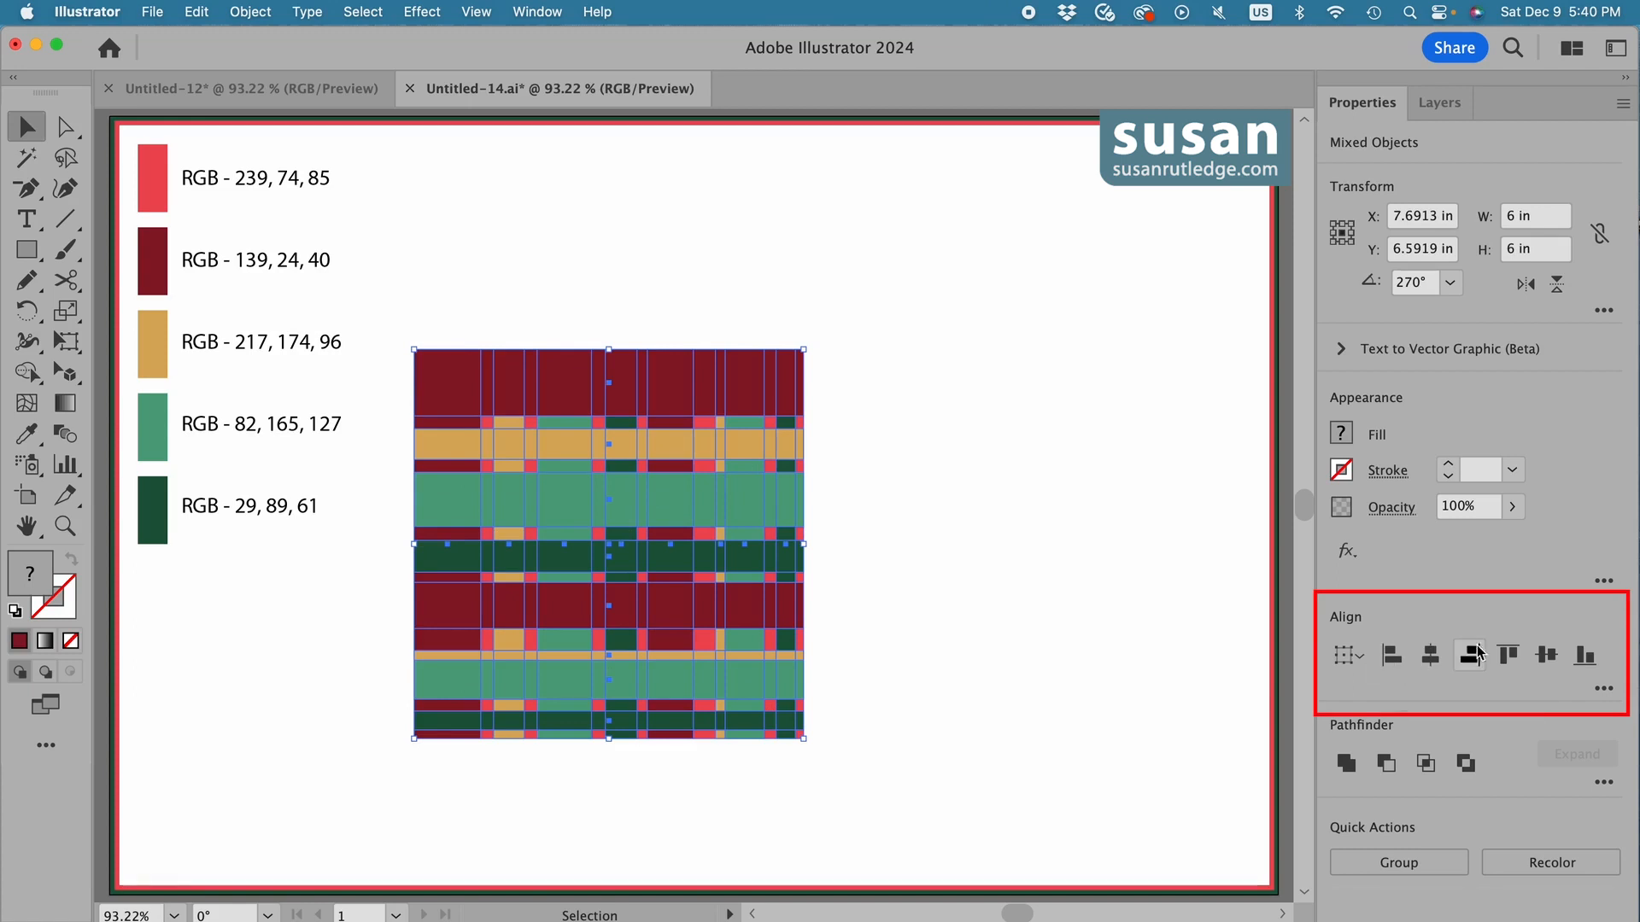
left_click(1508, 663)
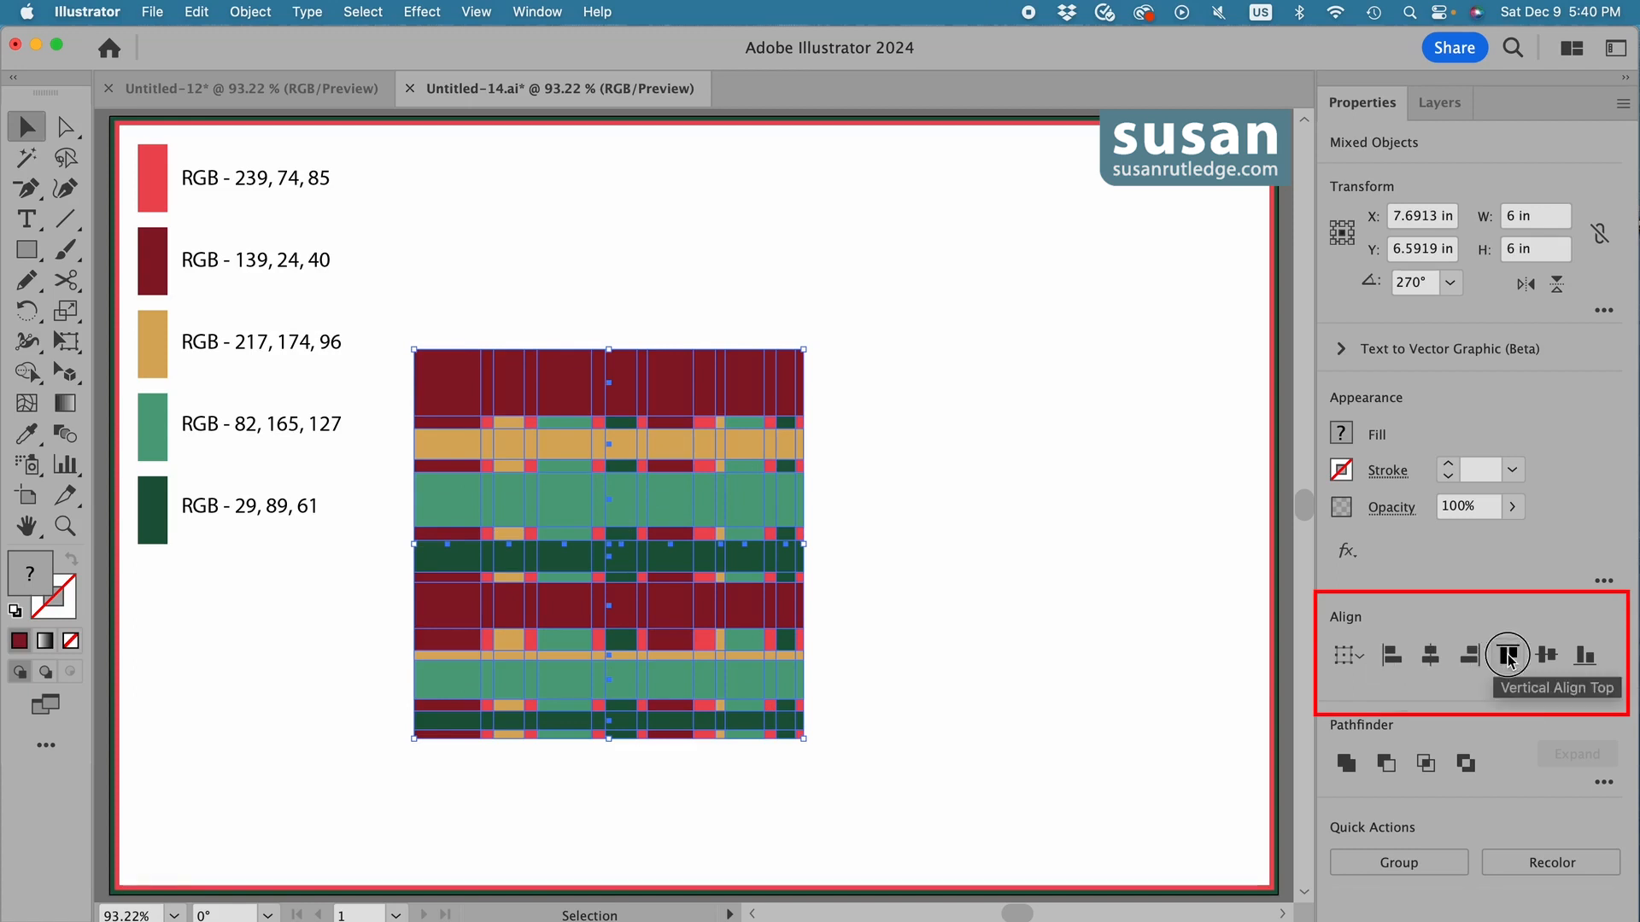
left_click(870, 437)
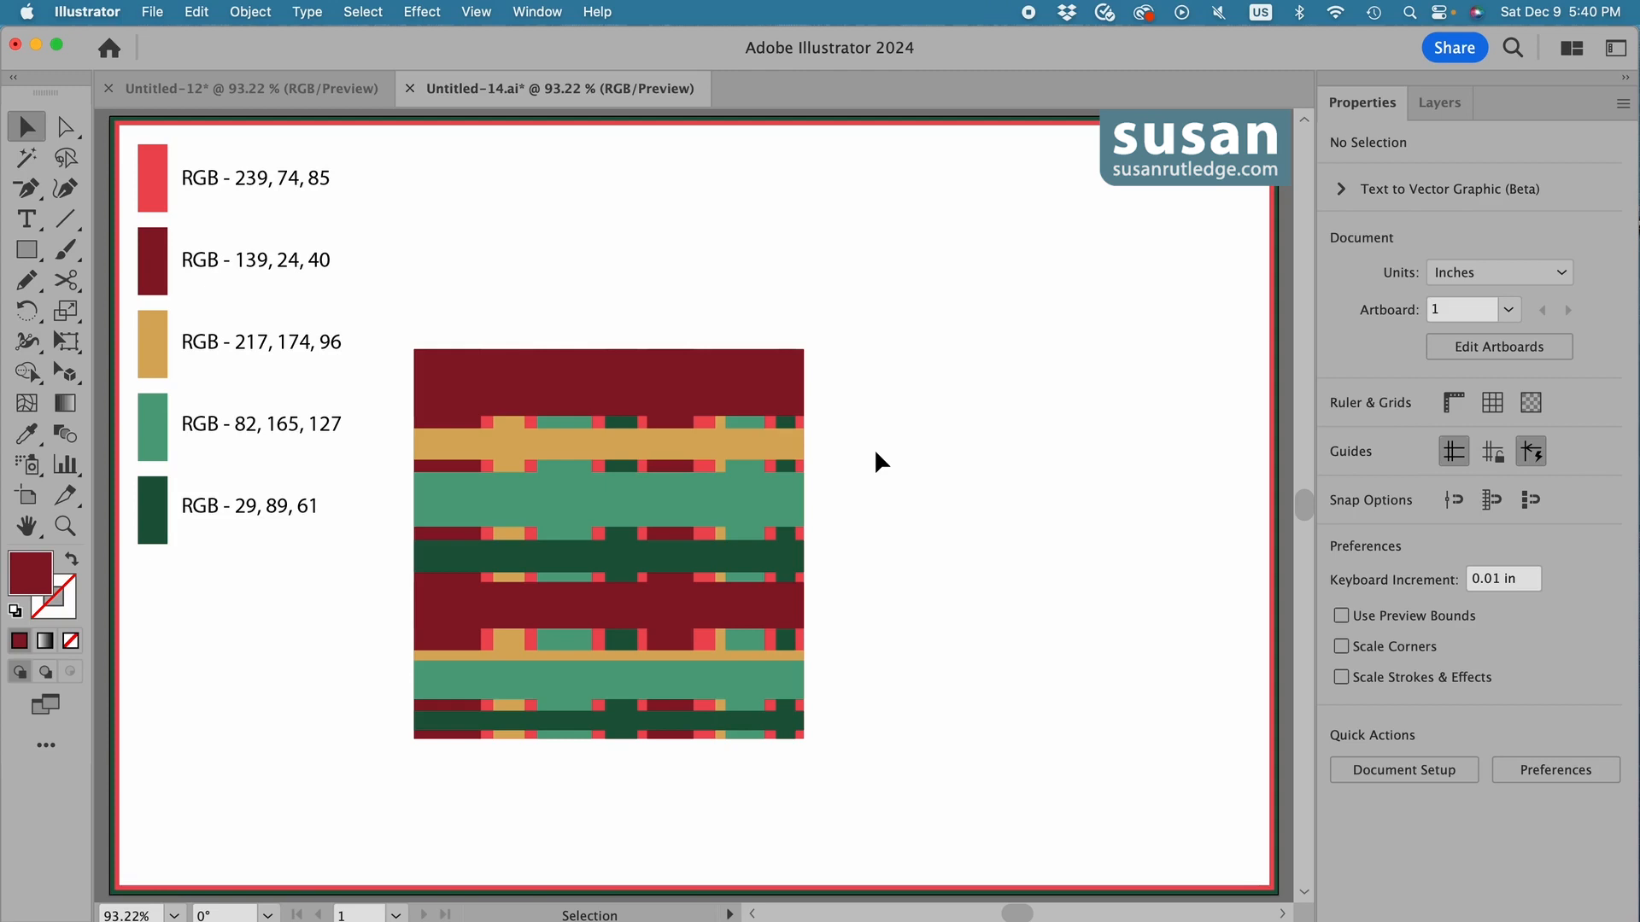
Set the opacity of the horizontal stripe group to 40%.
left_click(732, 395)
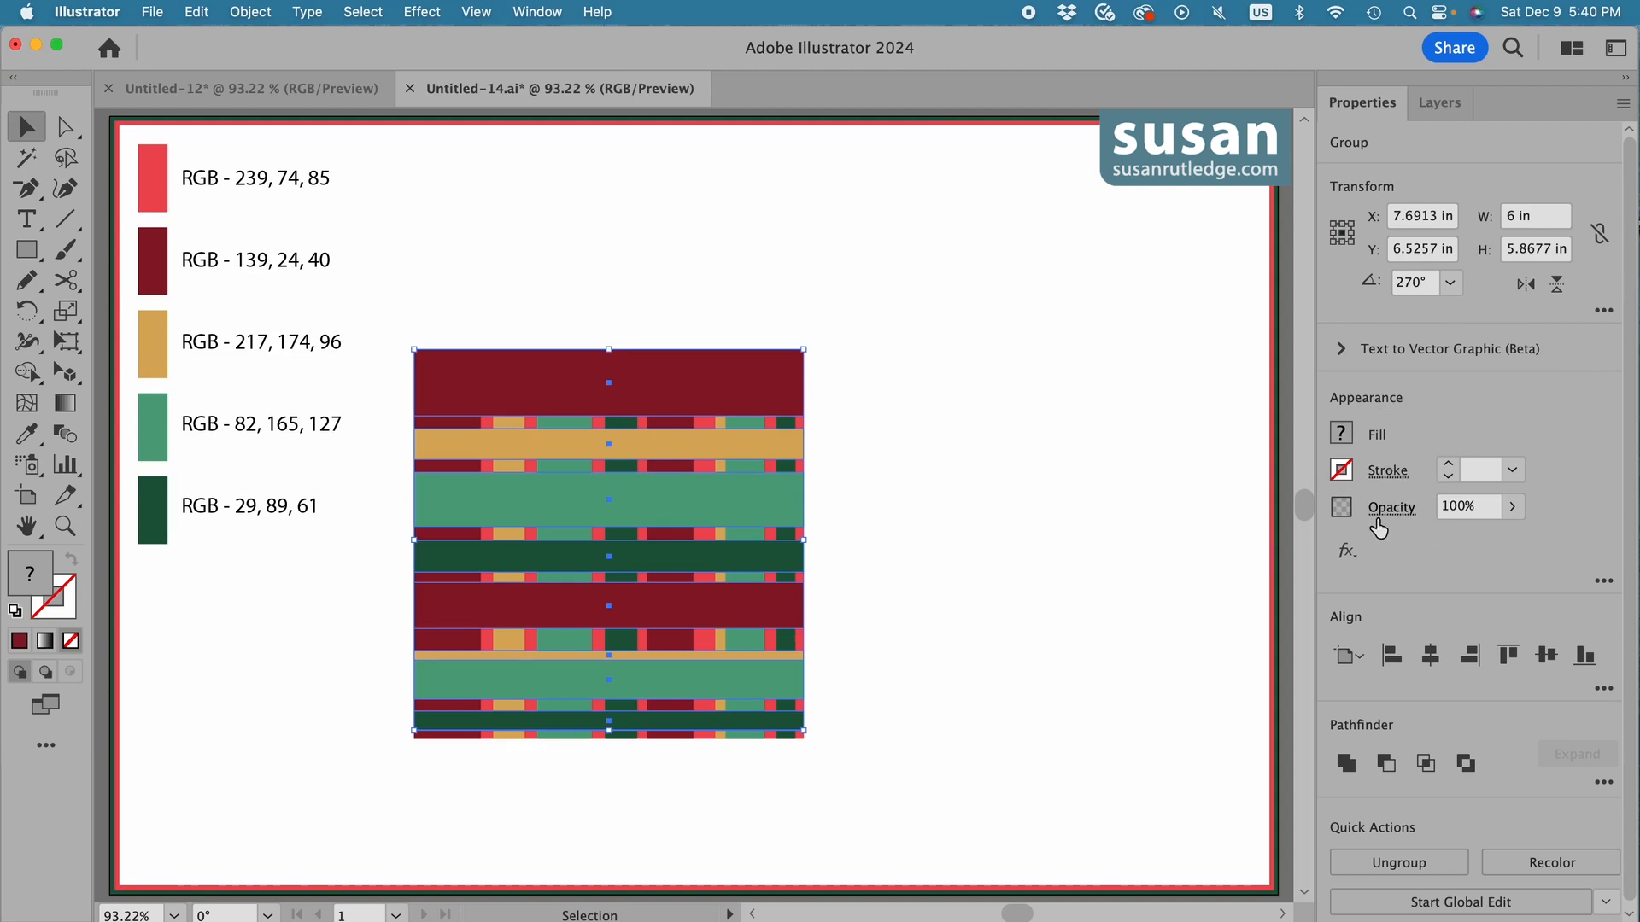
left_click(1457, 508)
type("40")
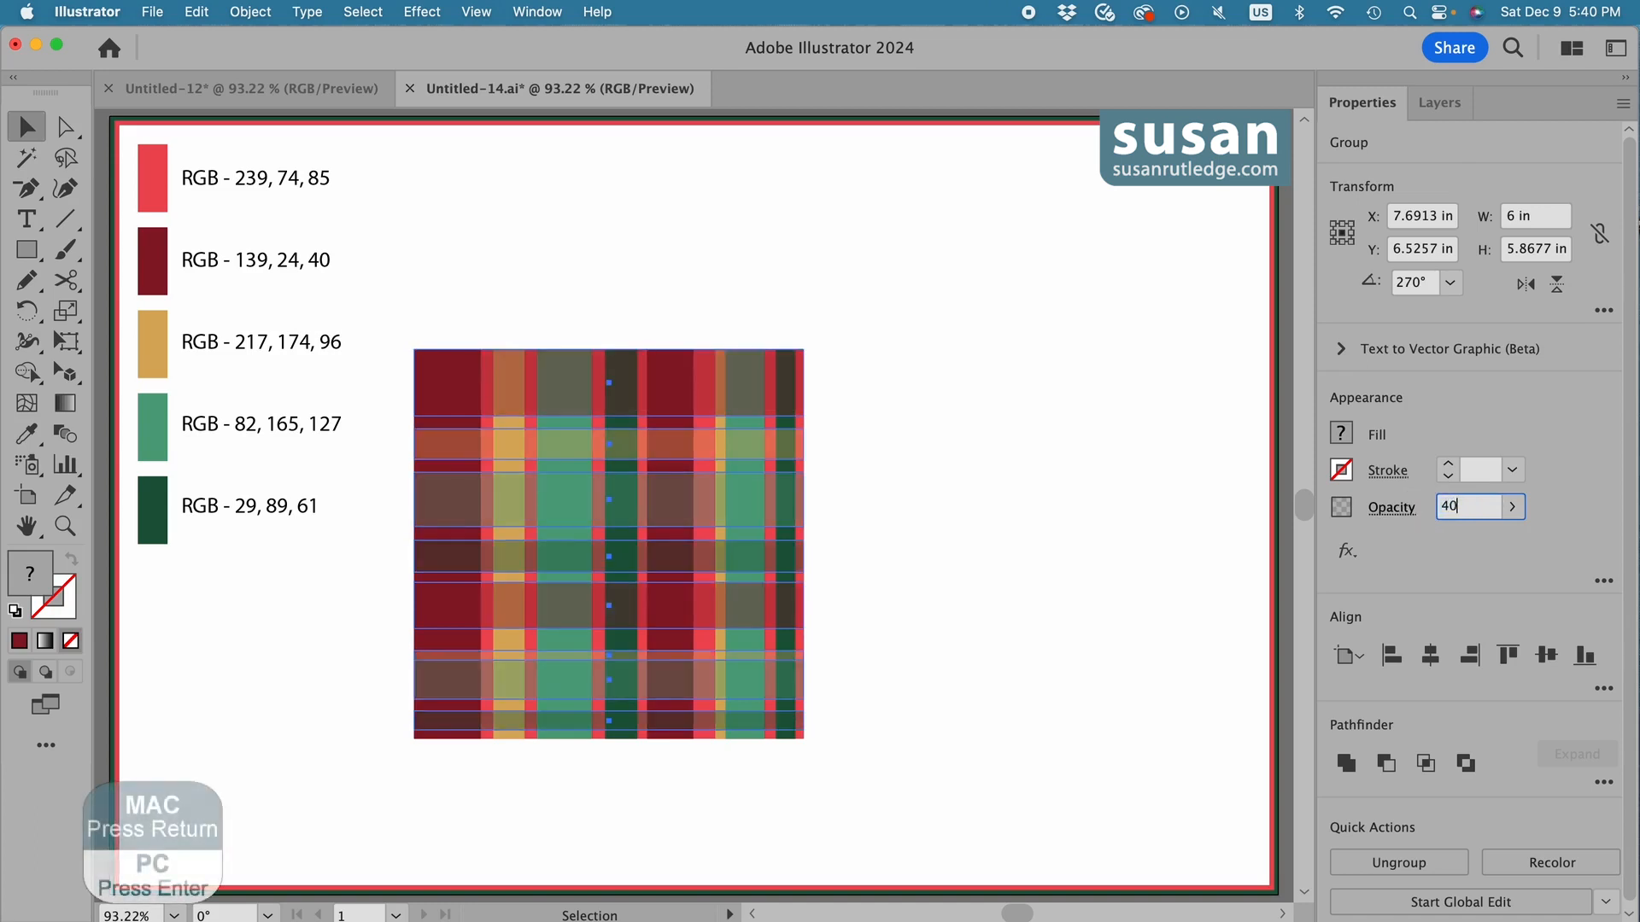
key("Return")
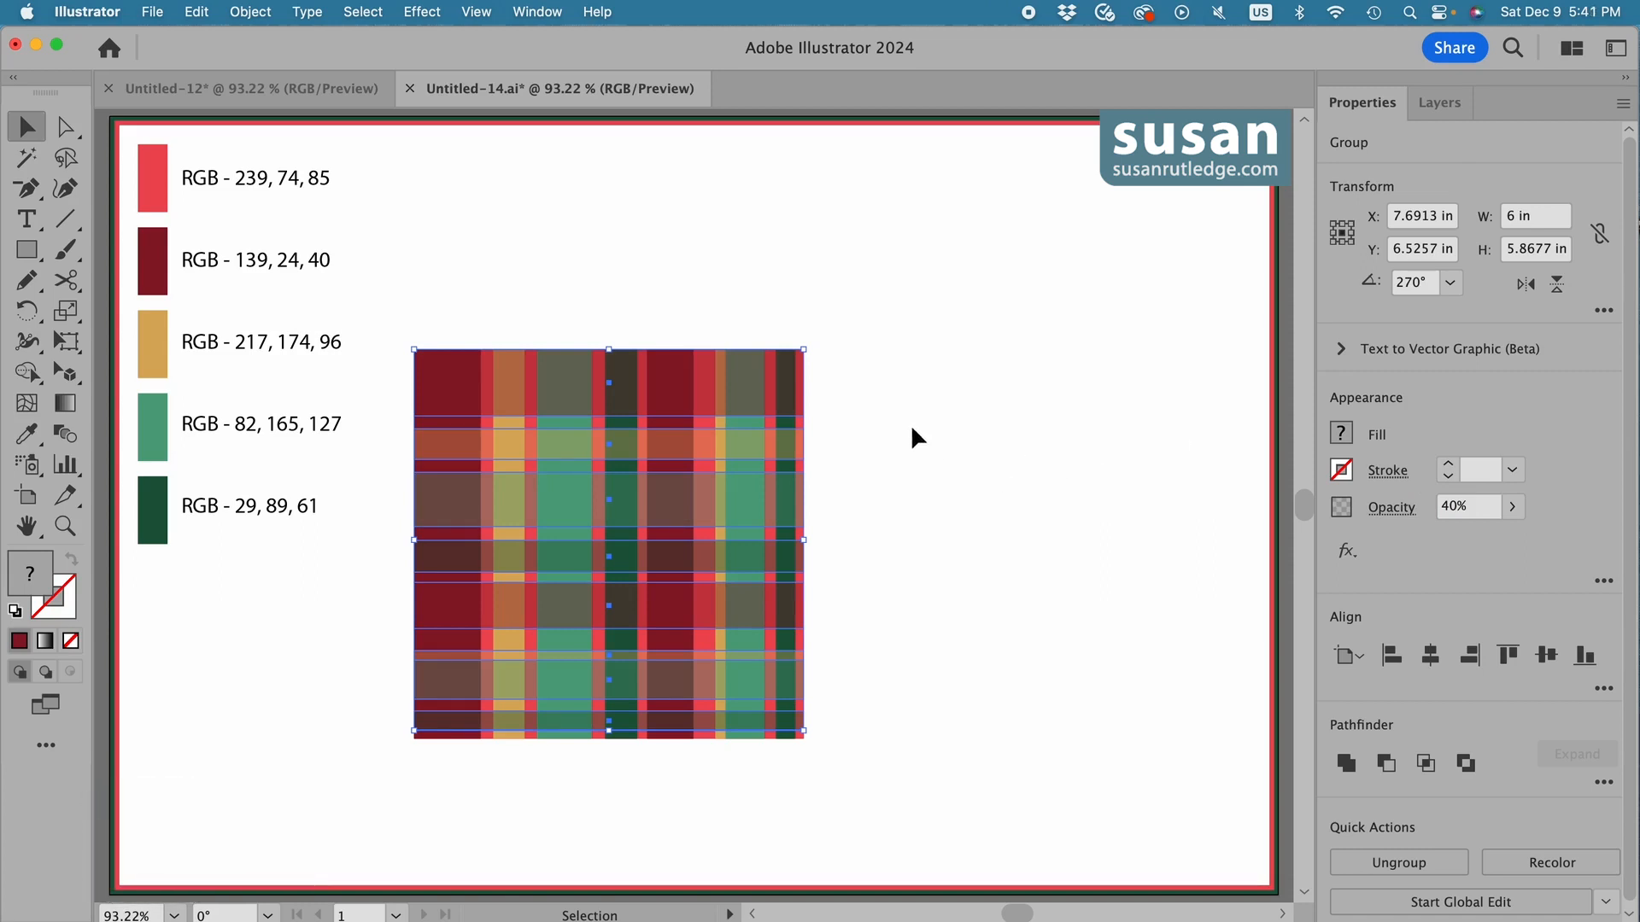
Set the opacity of the vertical stripe group to 70% and deselect.
left_click(746, 420)
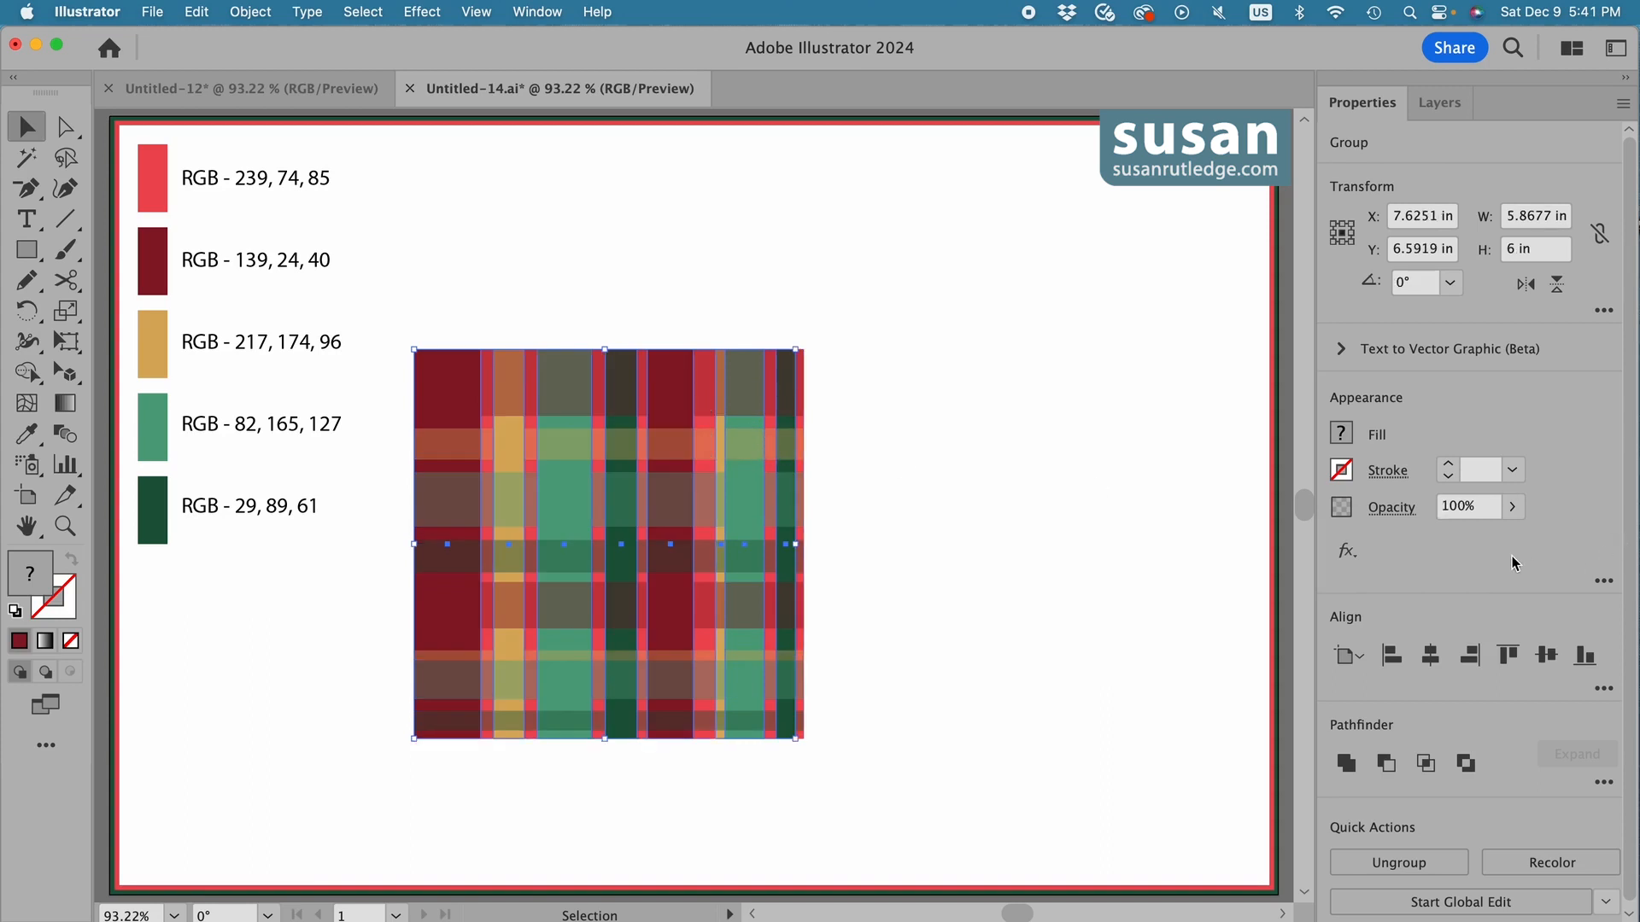
left_click(1469, 507)
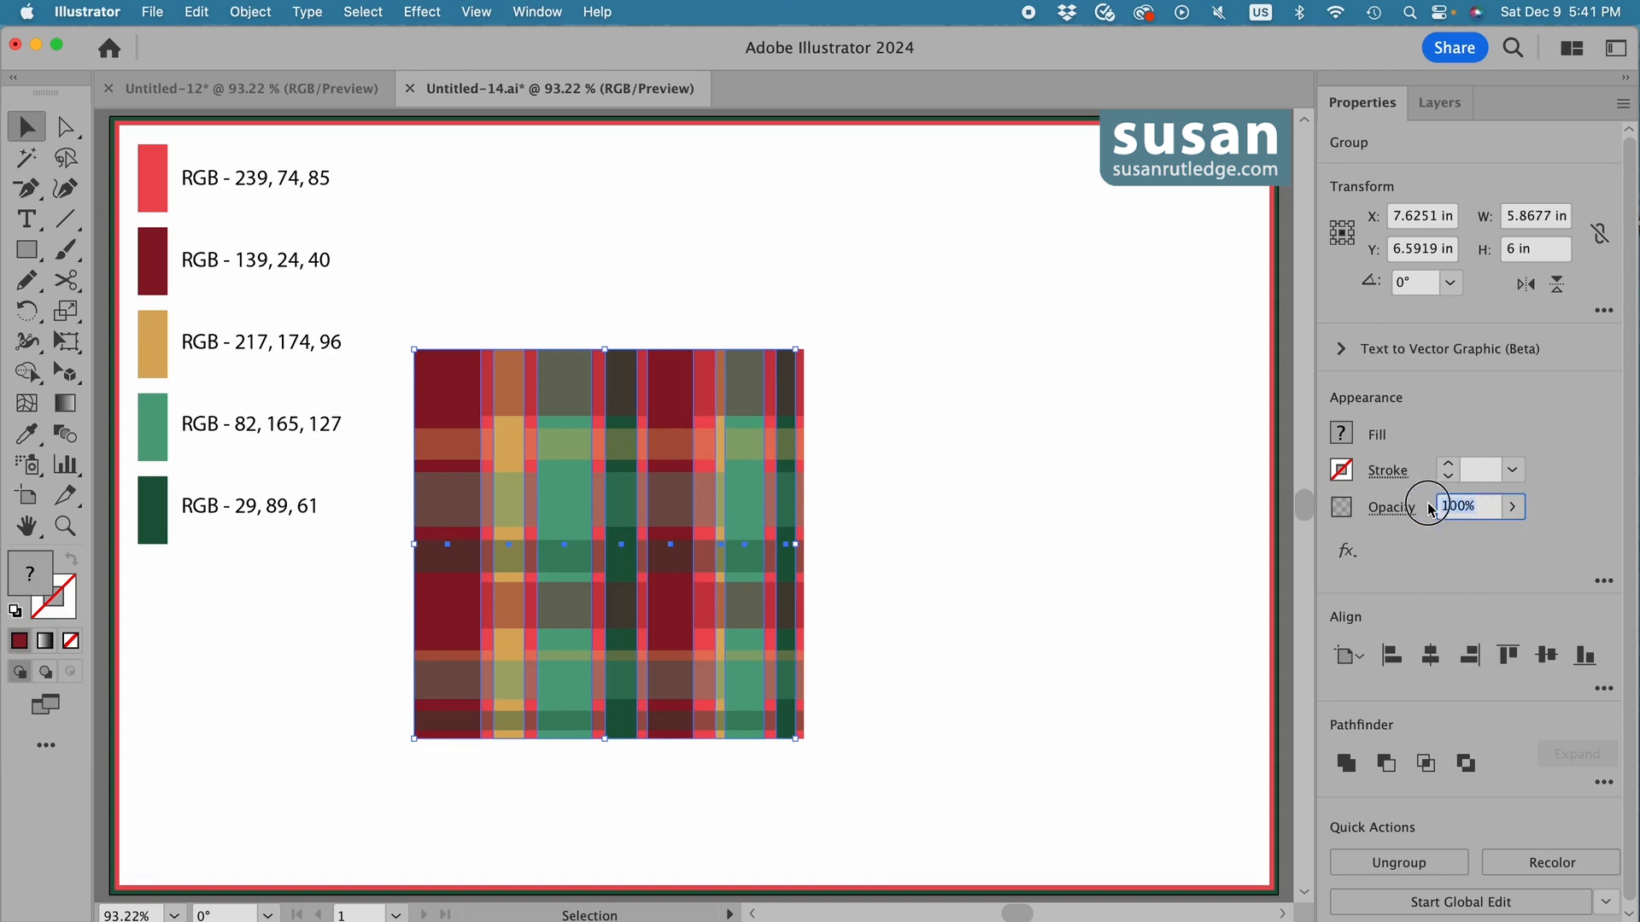
type("70")
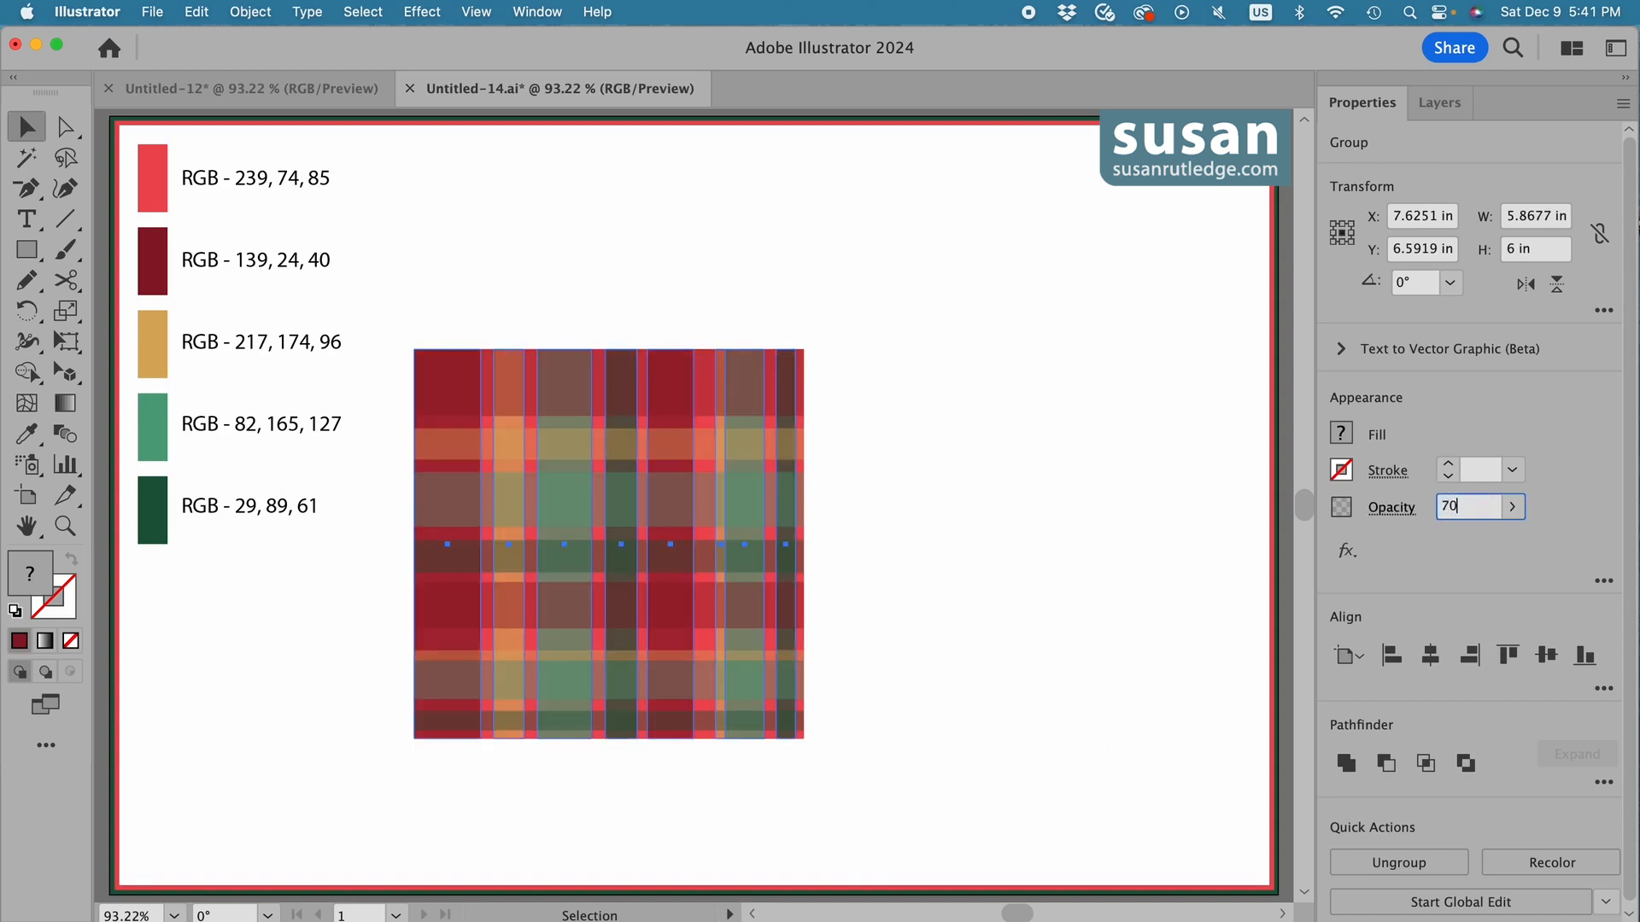
left_click(869, 522)
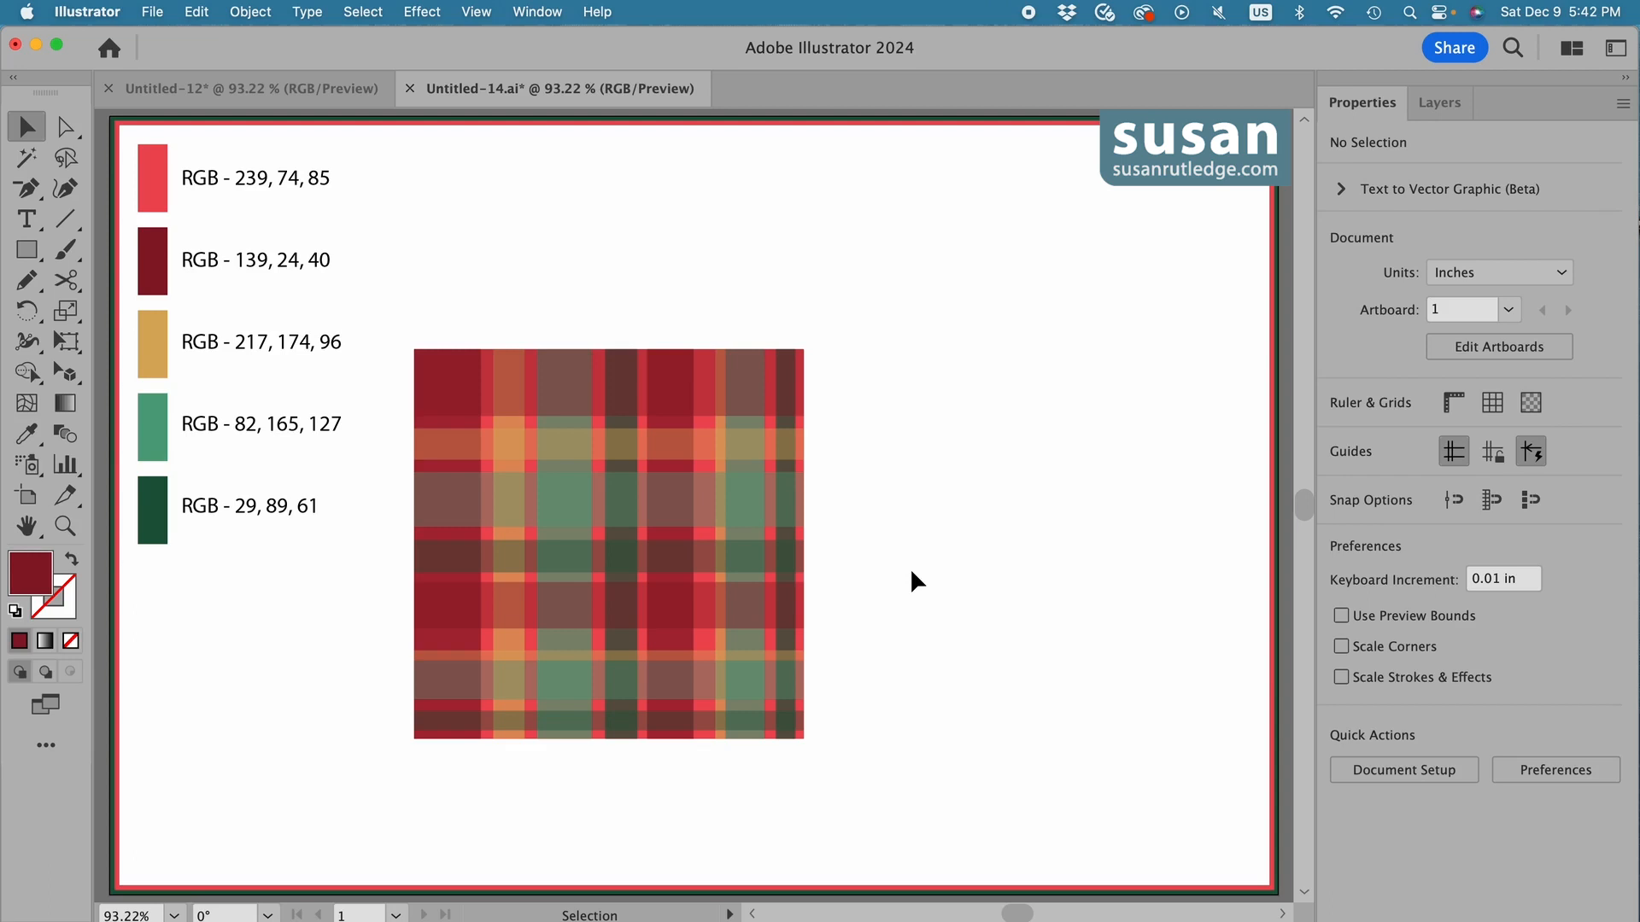
Group the red square with both stripe groups and make a new pattern from the plaid.
left_click_drag(395, 321, 858, 796)
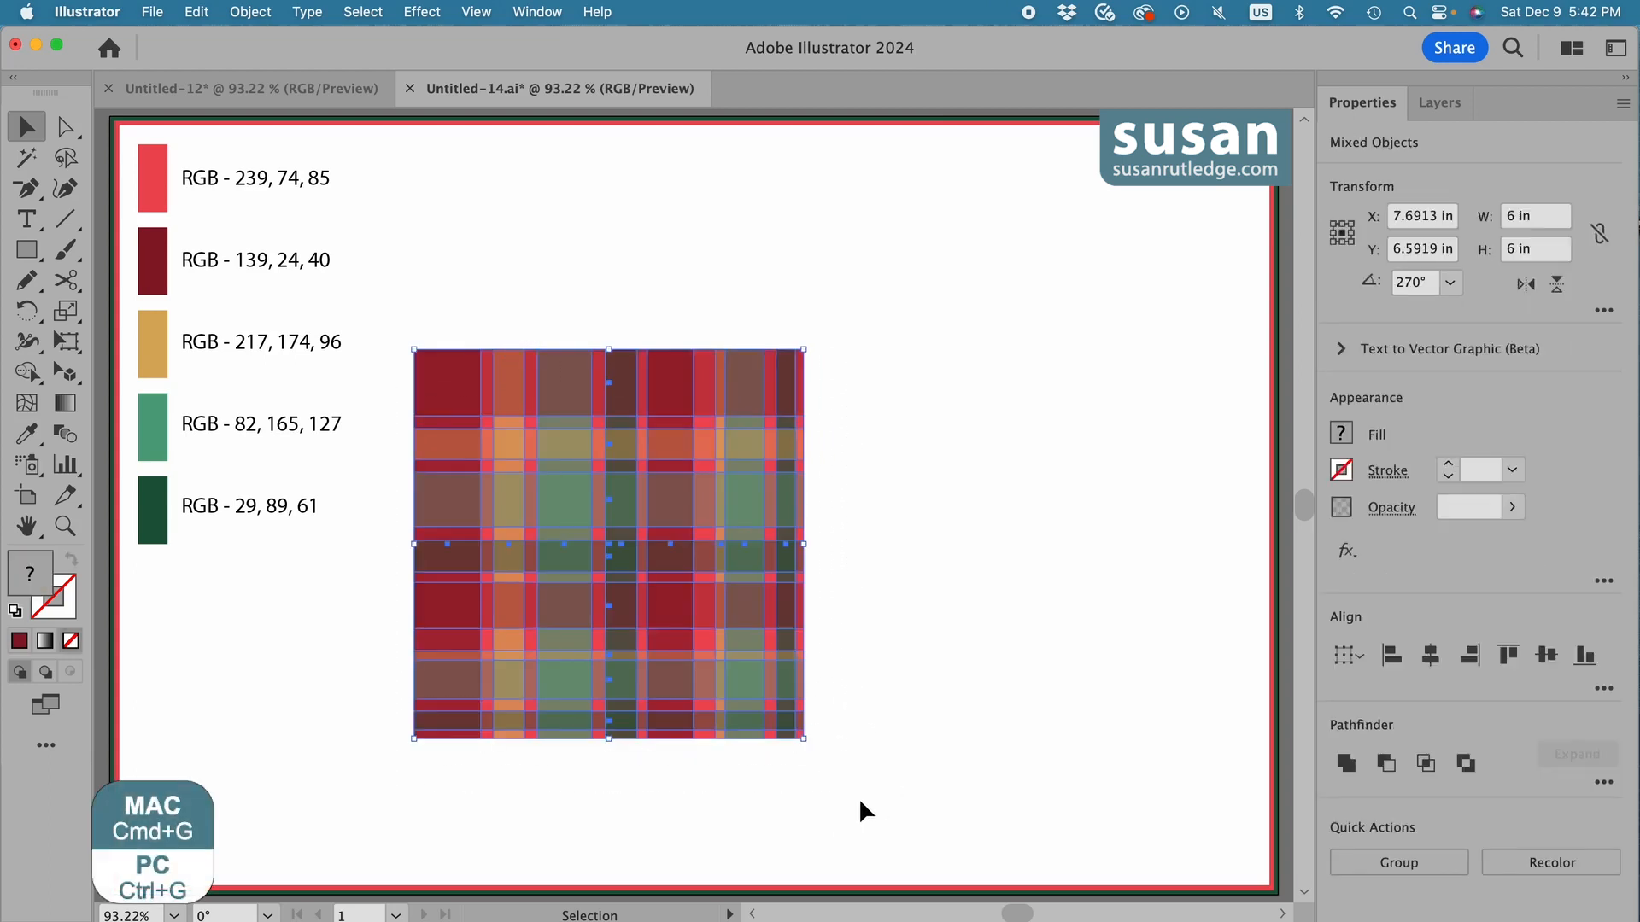
key("super+g")
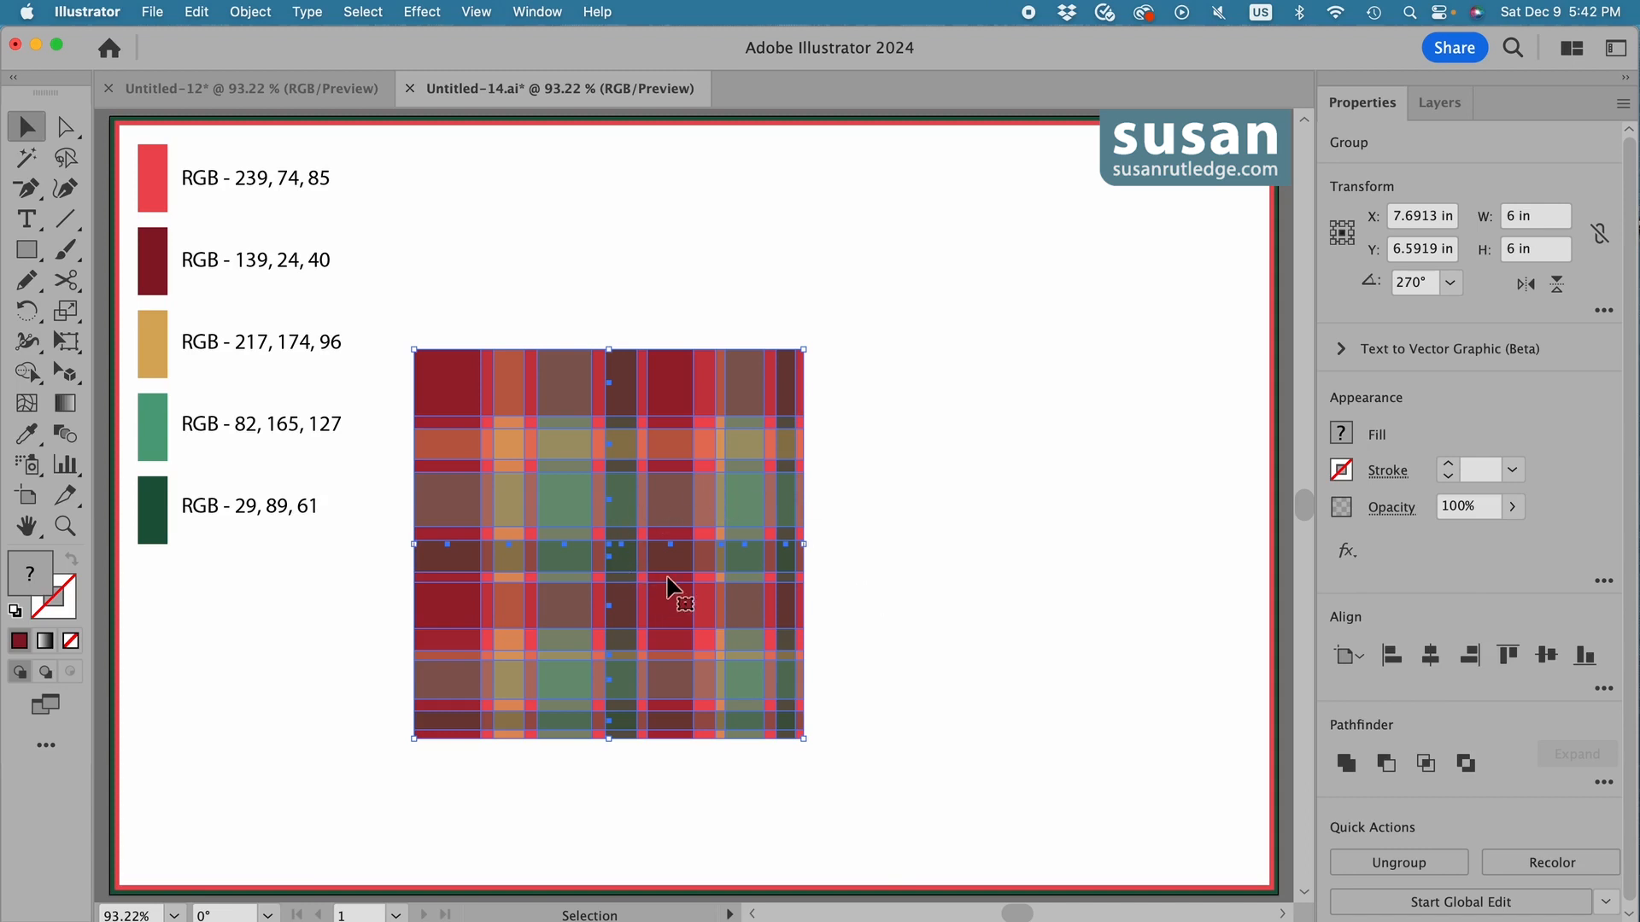
left_click(250, 12)
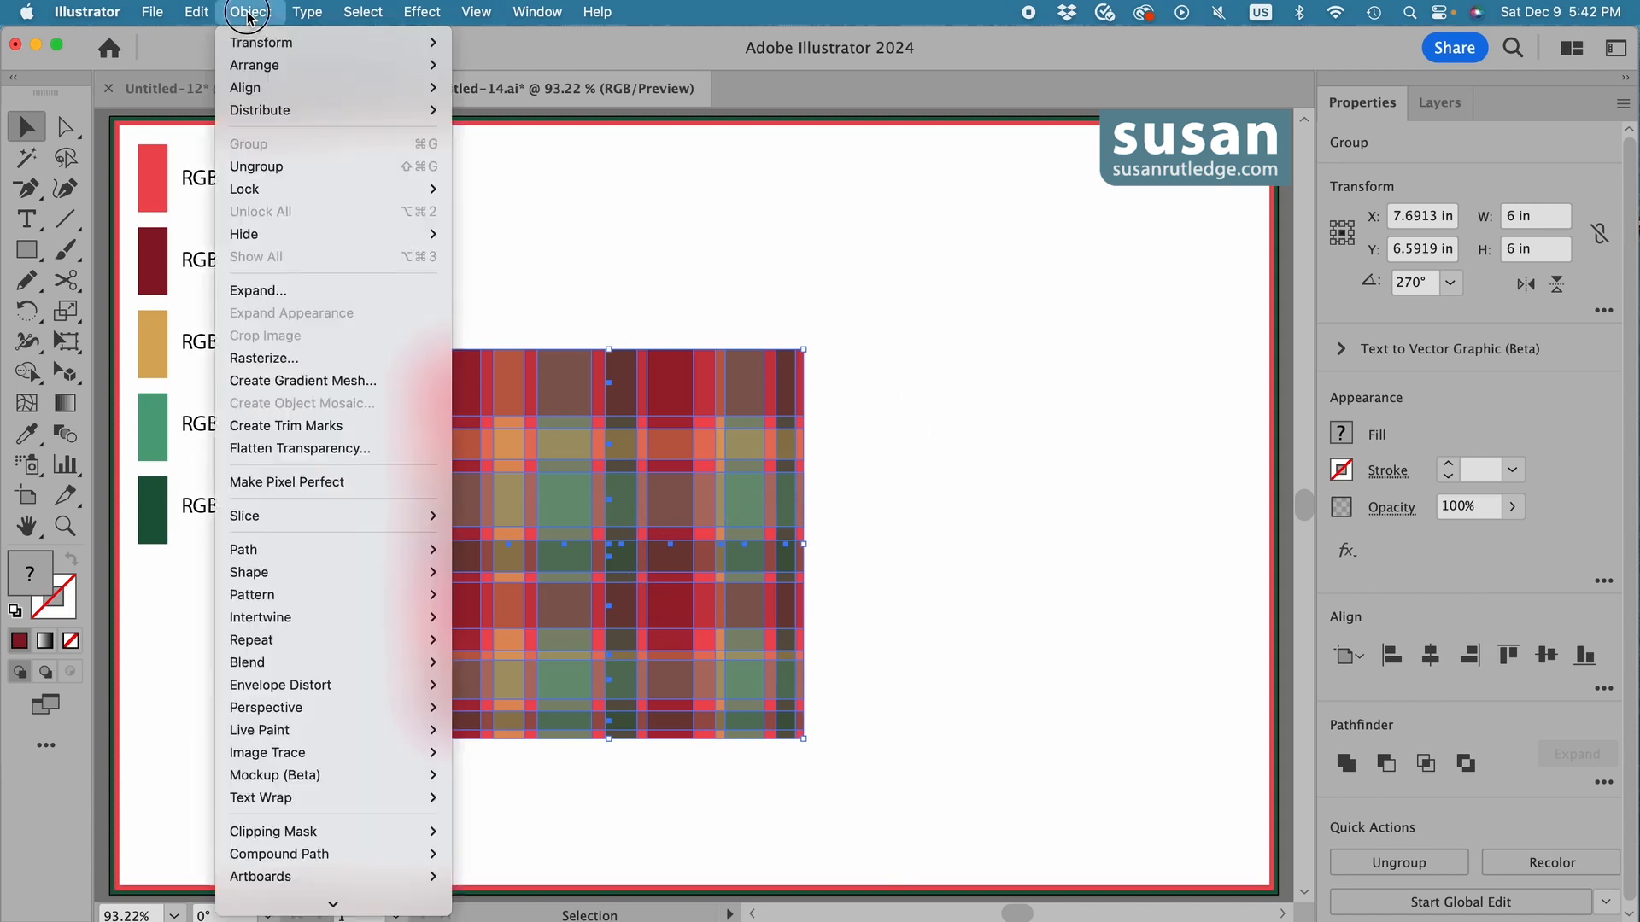
mouse_move(298, 592)
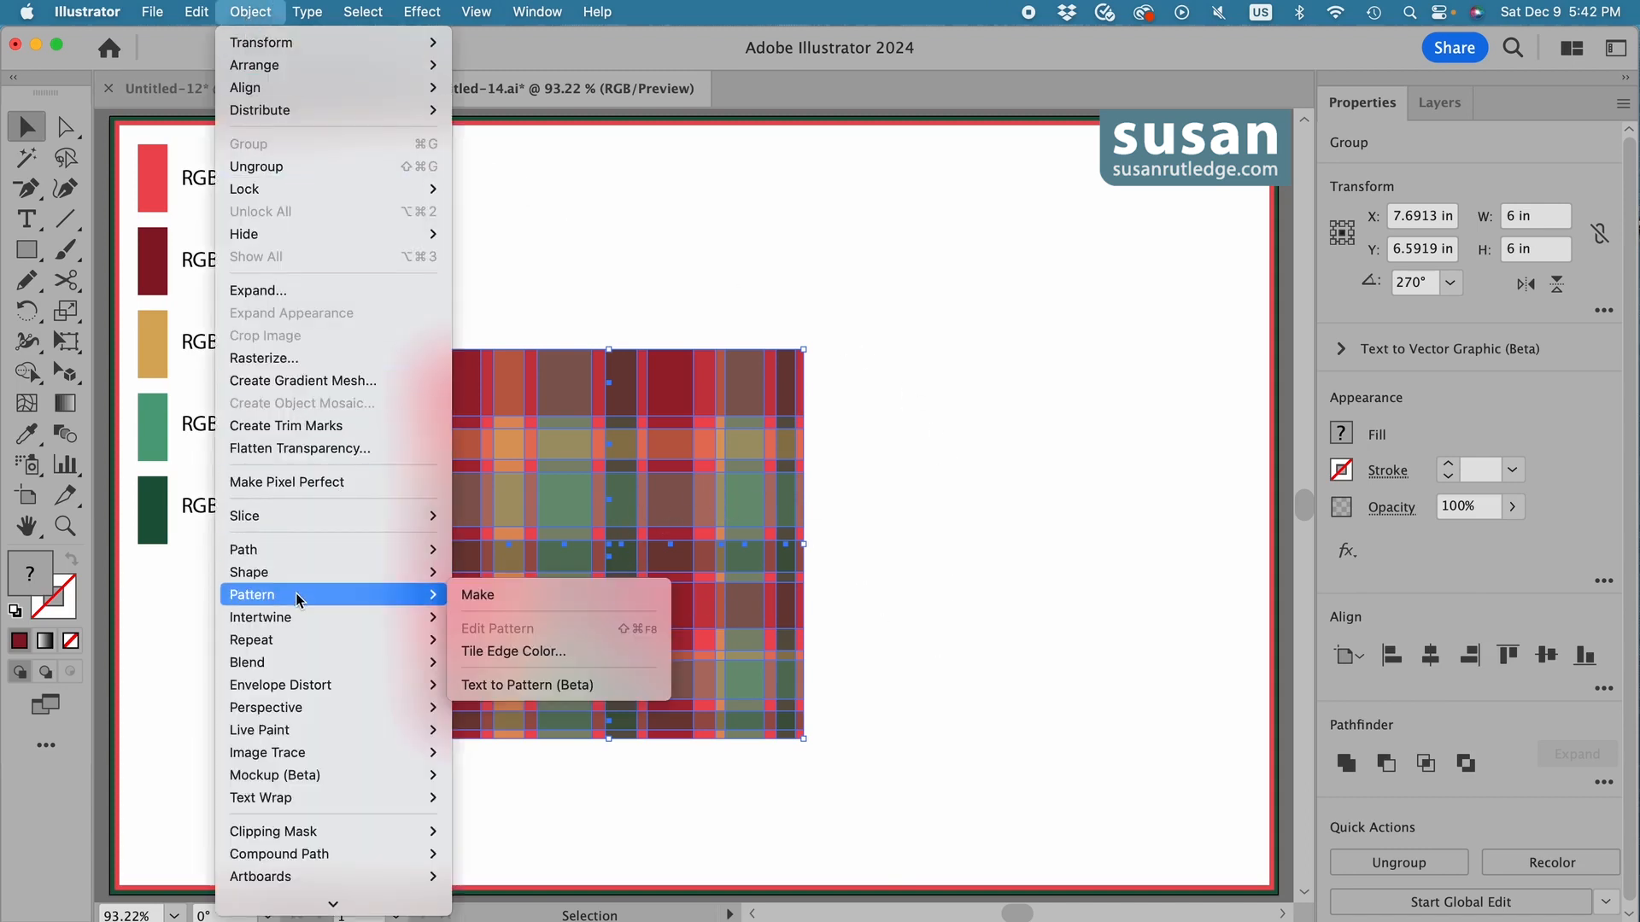
left_click(493, 597)
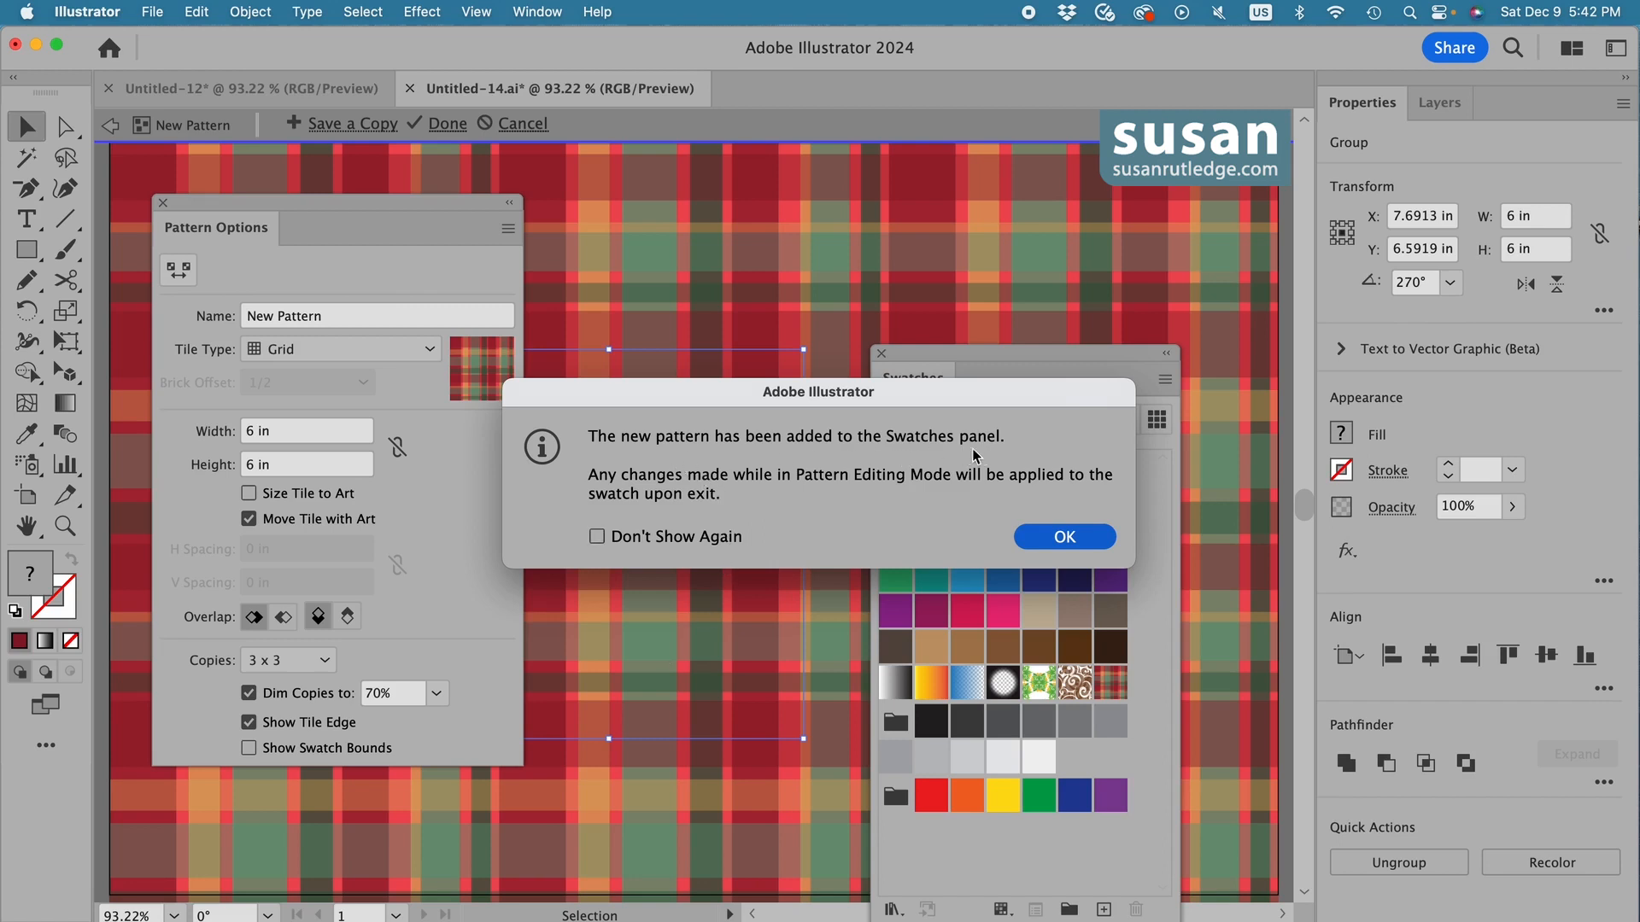
left_click(1068, 537)
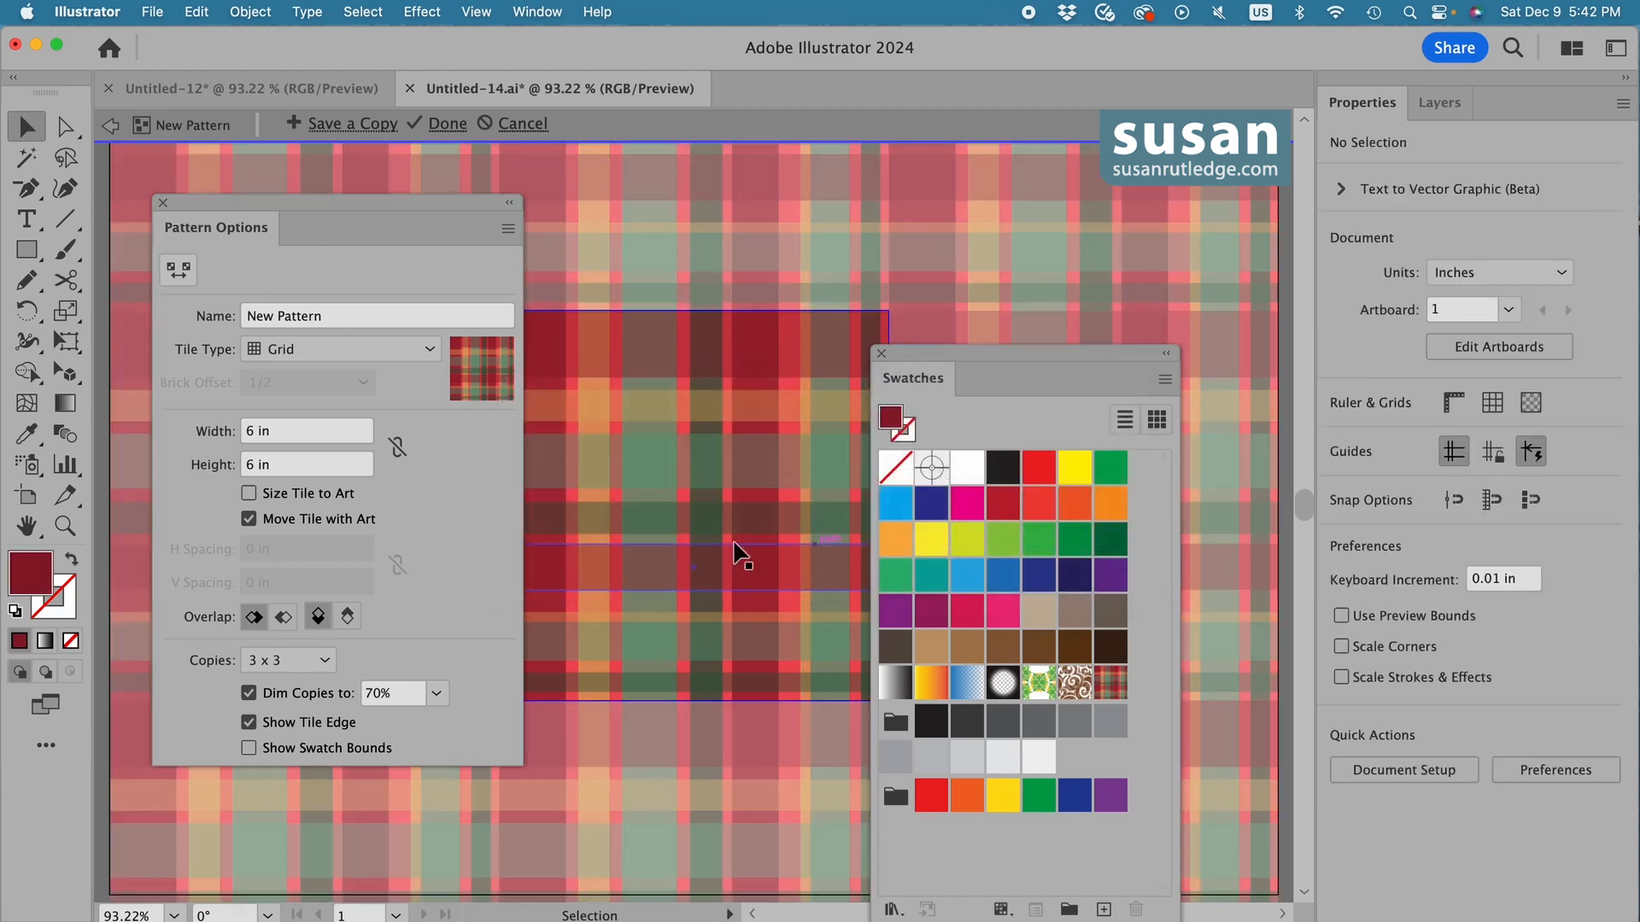
Name the pattern Object Pattern and exit pattern editing mode.
left_click(286, 317)
left_click_drag(285, 318, 225, 316)
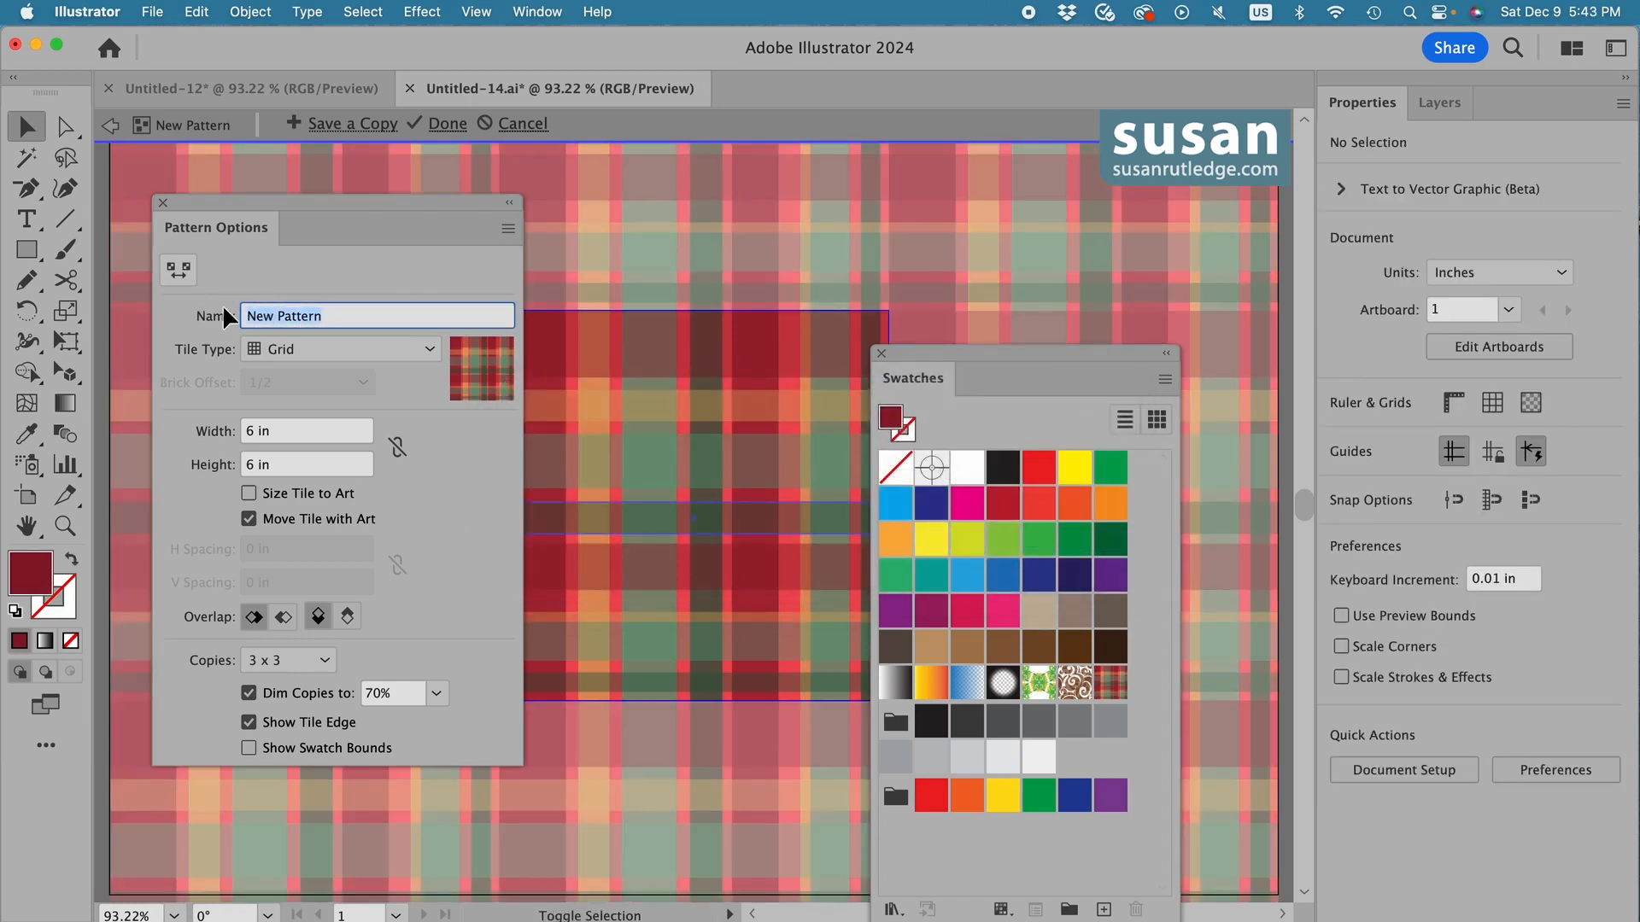
type("Object Pattern")
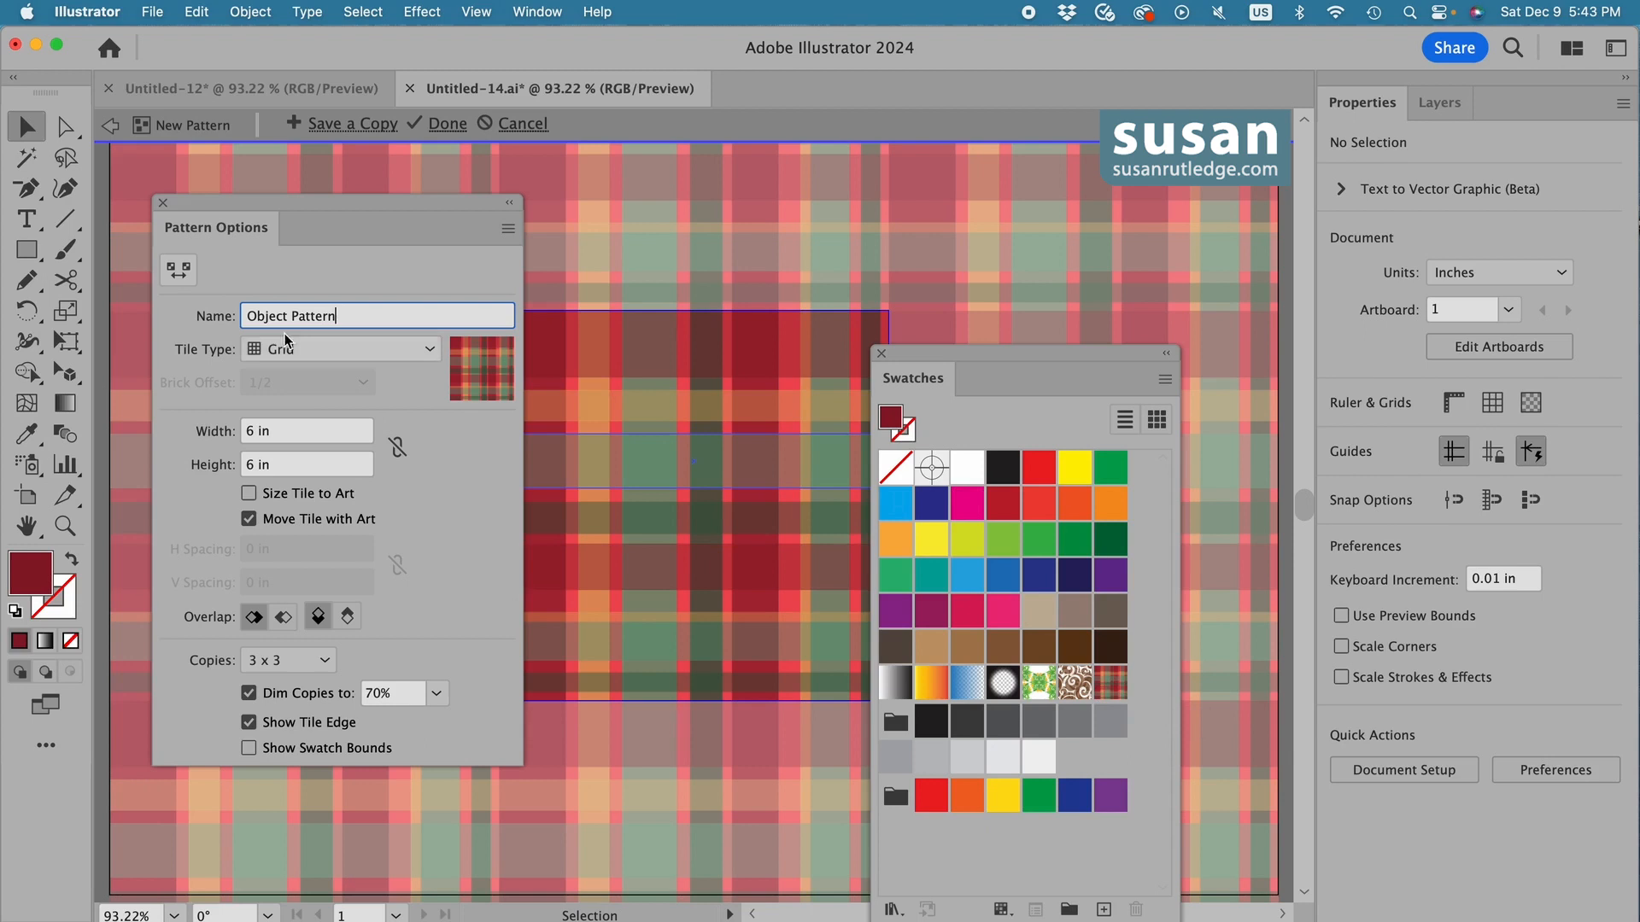
left_click(163, 203)
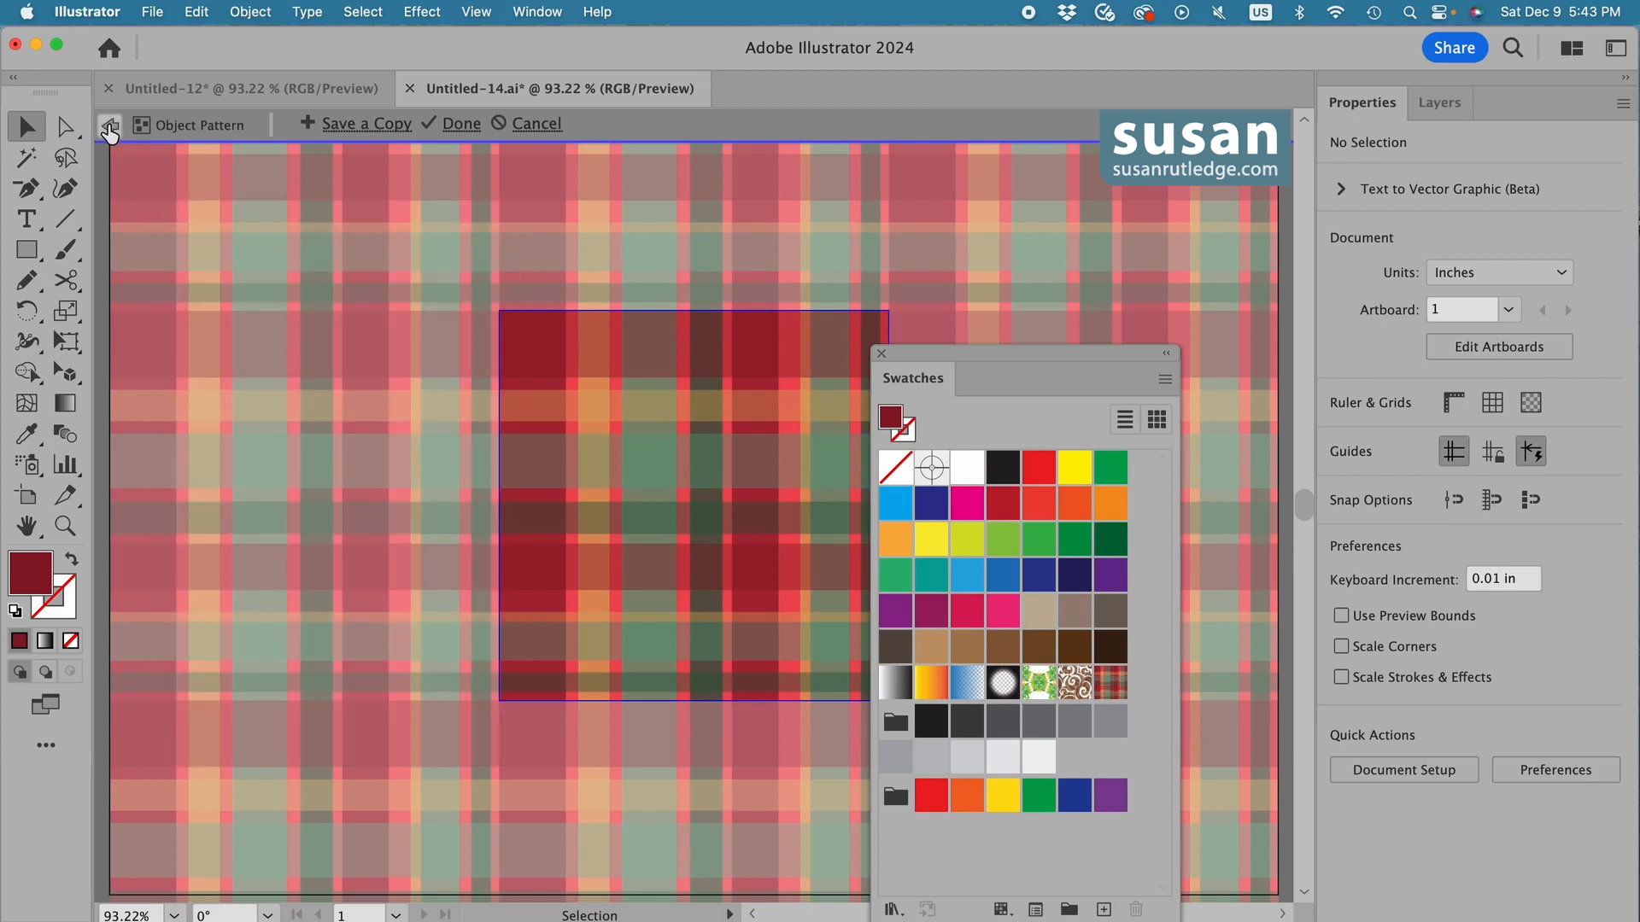
left_click(109, 129)
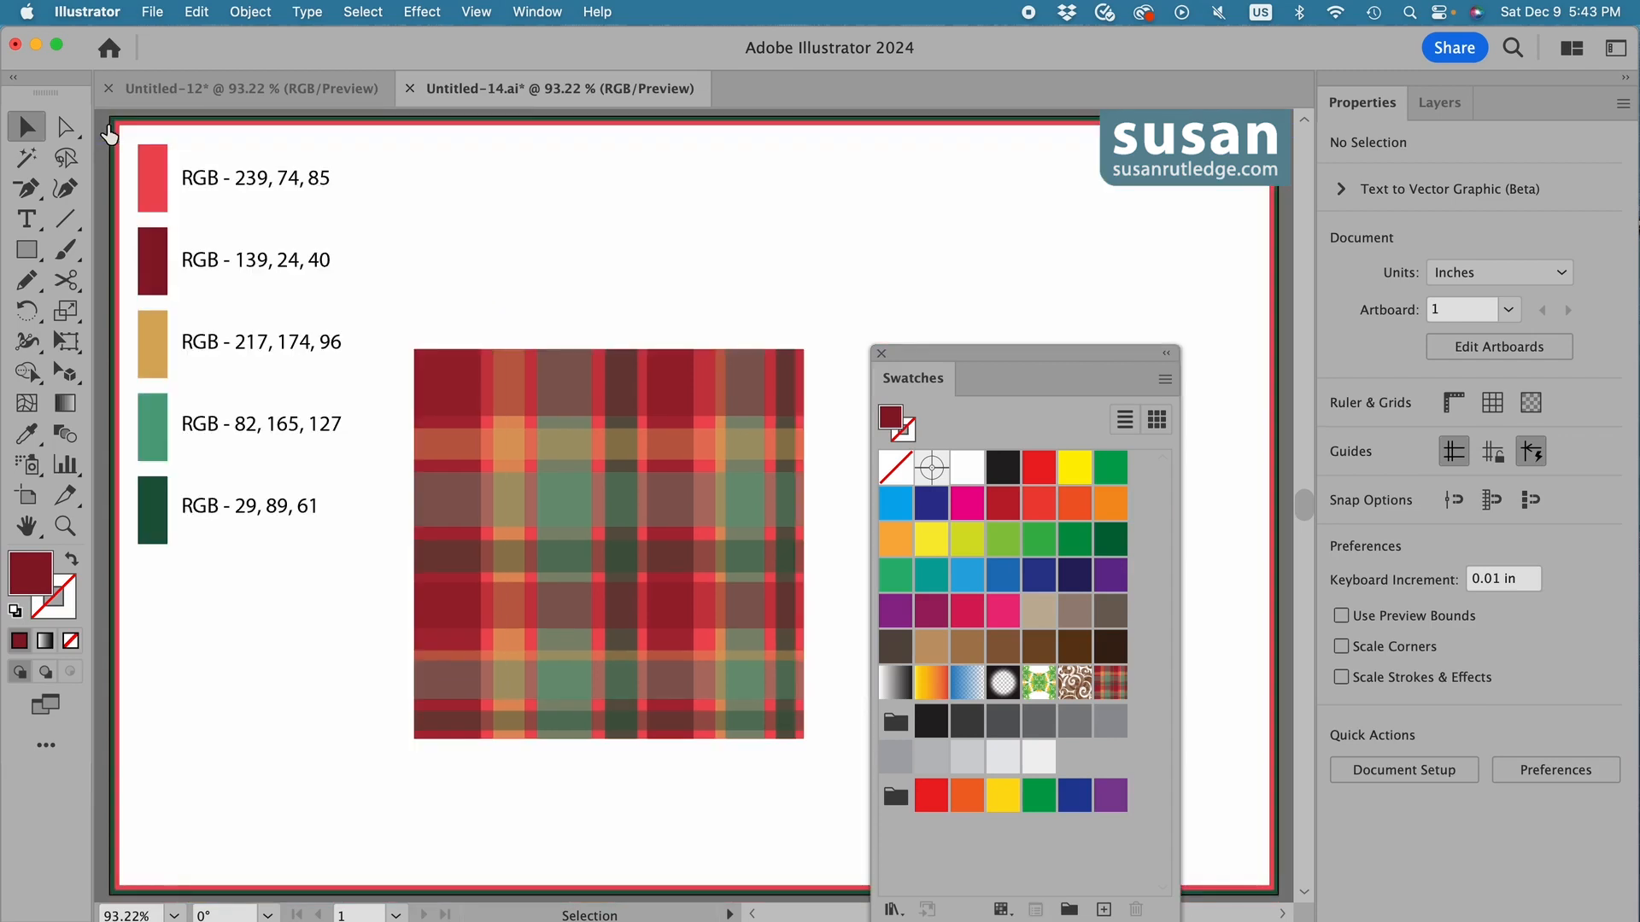
Close the Swatches display and open it again.
left_click(882, 354)
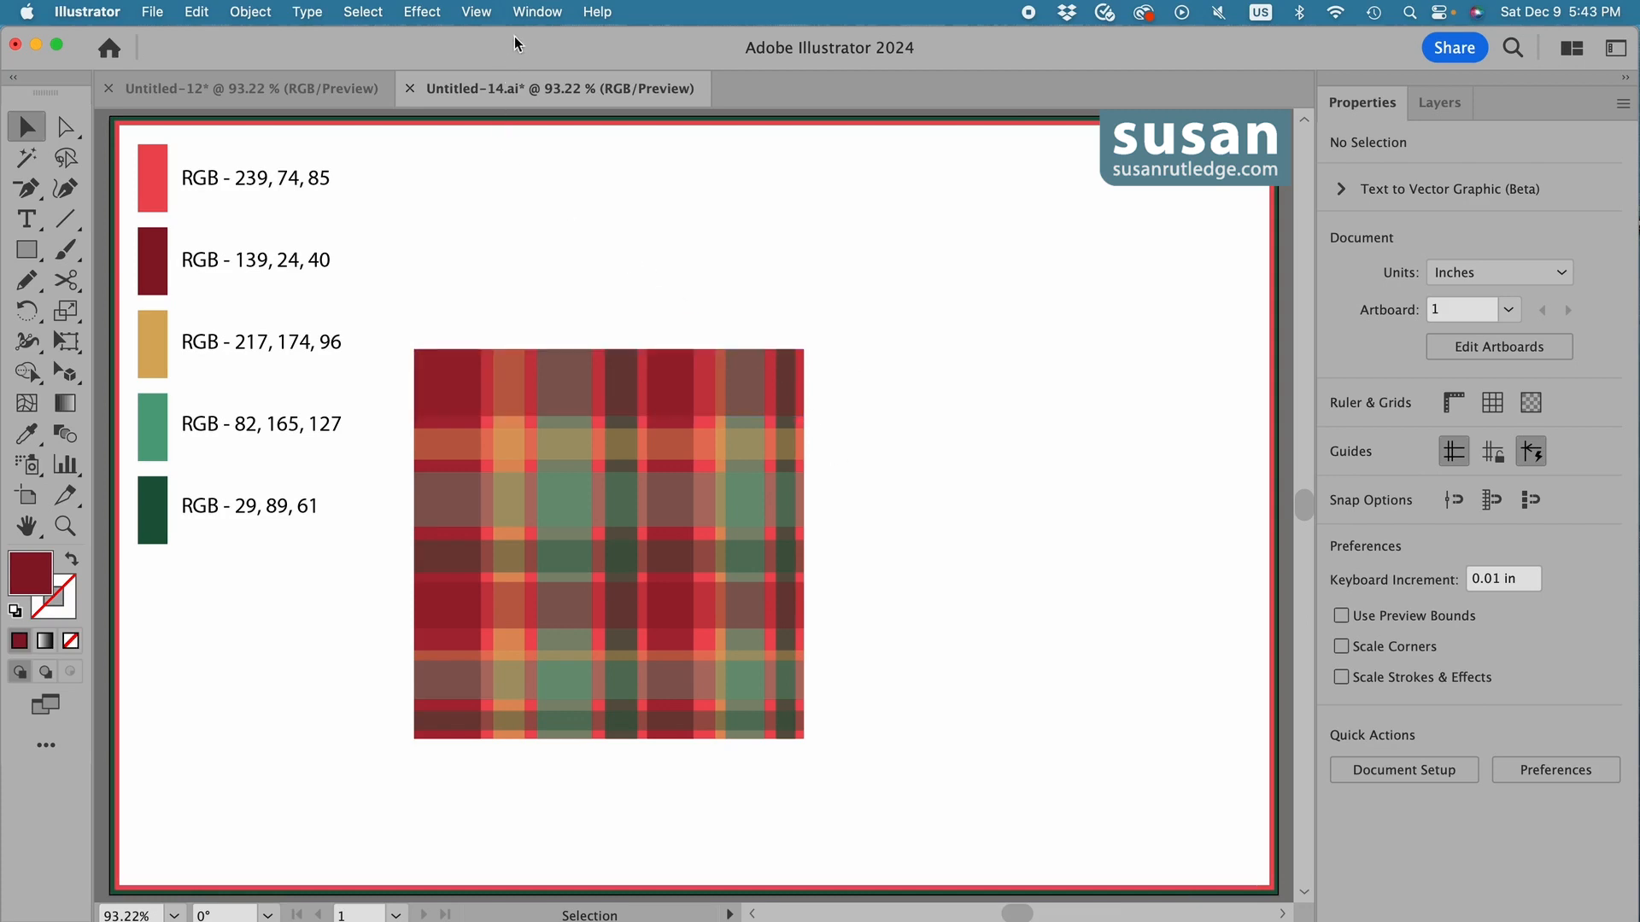
left_click(536, 12)
mouse_move(633, 905)
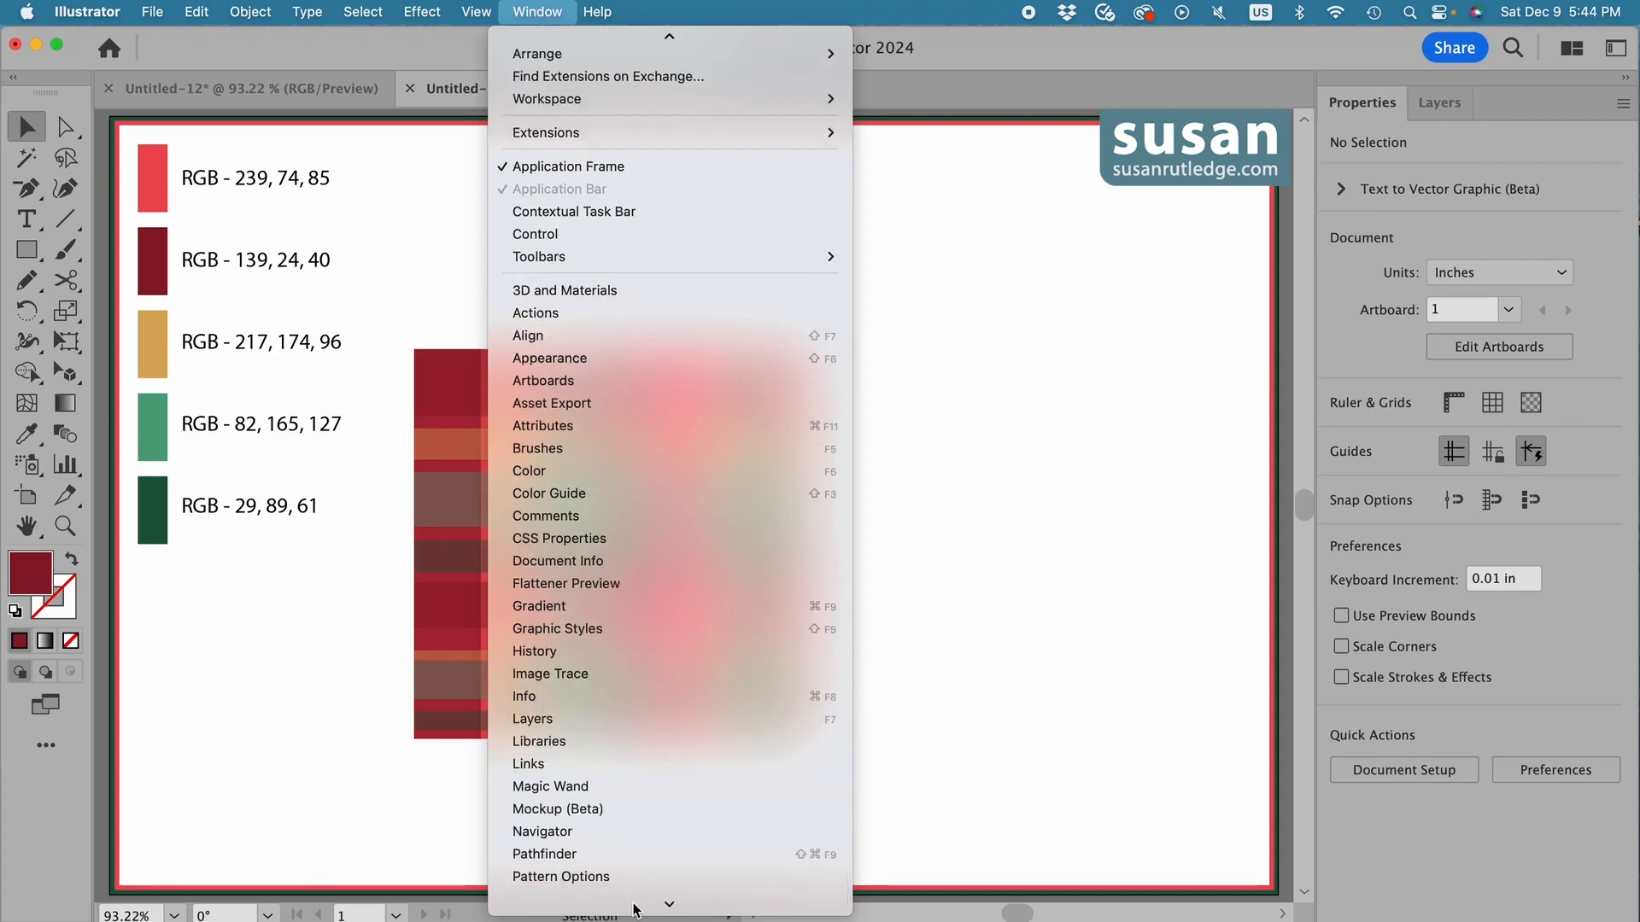
left_click(586, 744)
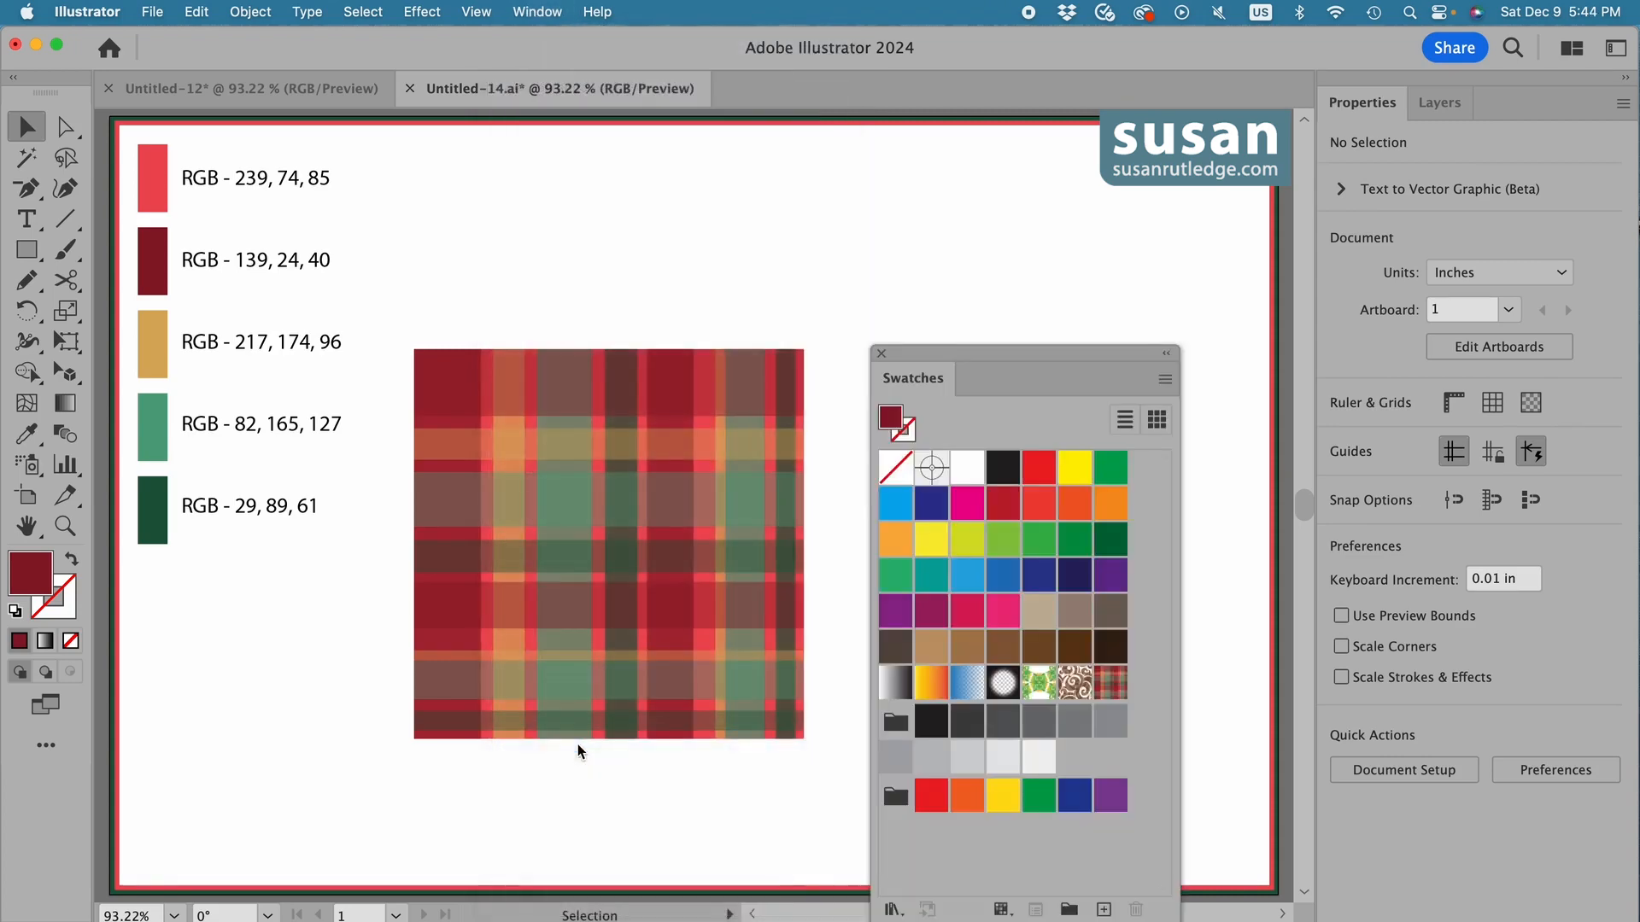
Add the plaid group to the swatches as a new pattern swatch.
left_click(572, 442)
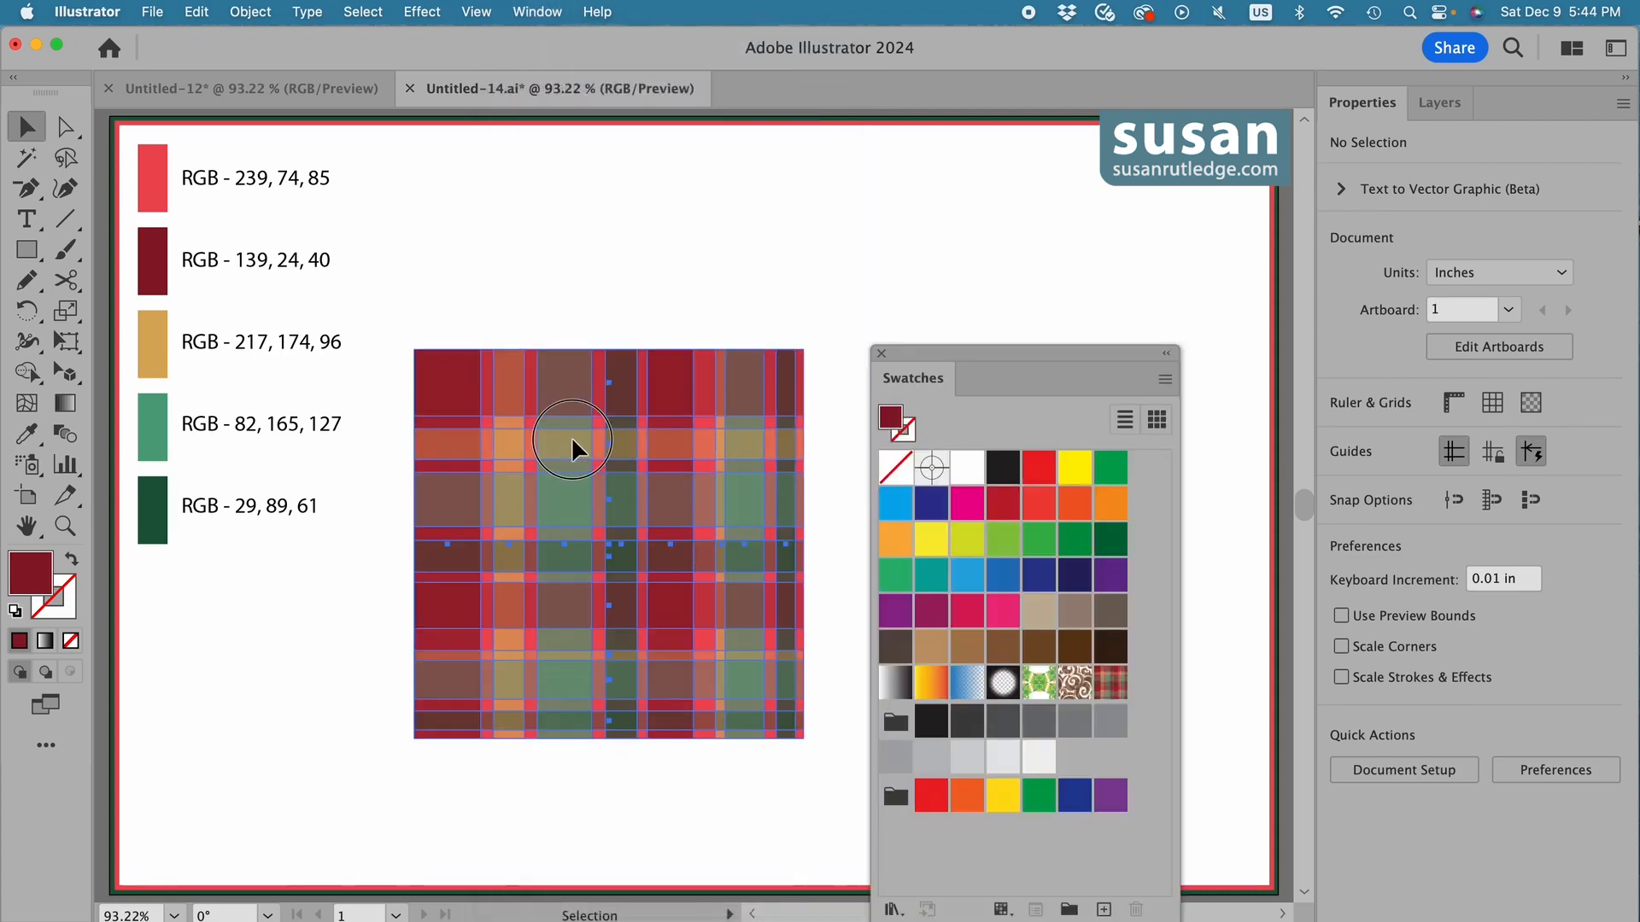
left_click_drag(573, 443, 1136, 693)
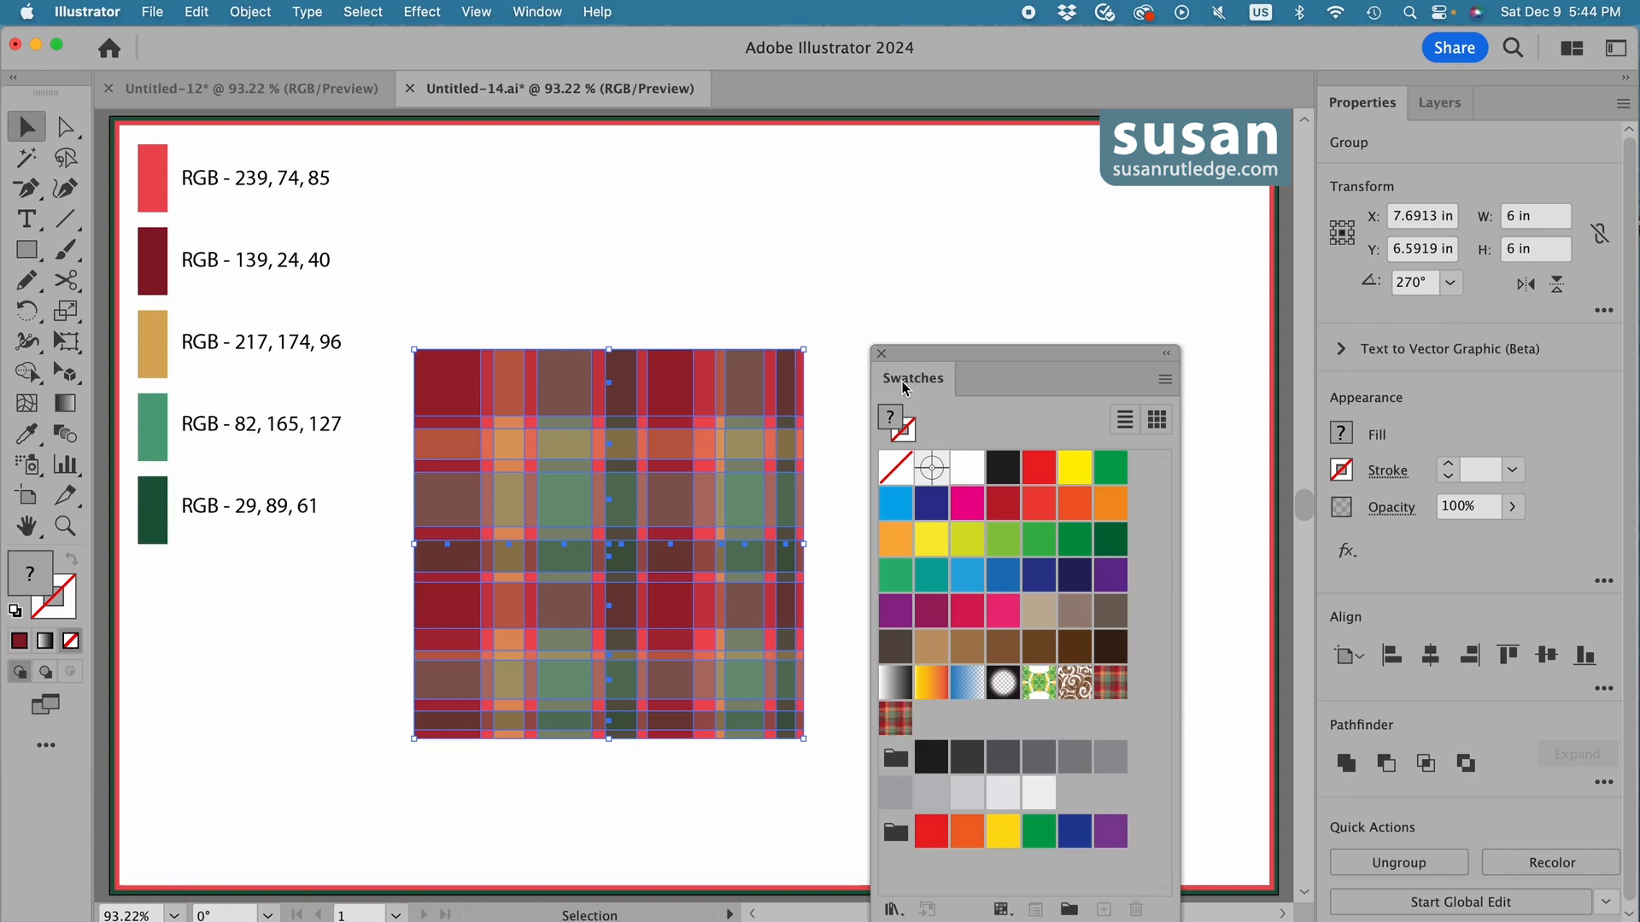
Dock the Swatches display beside Properties and Layers, and delete the plaid artwork from the artboard.
left_click_drag(905, 389, 1443, 111)
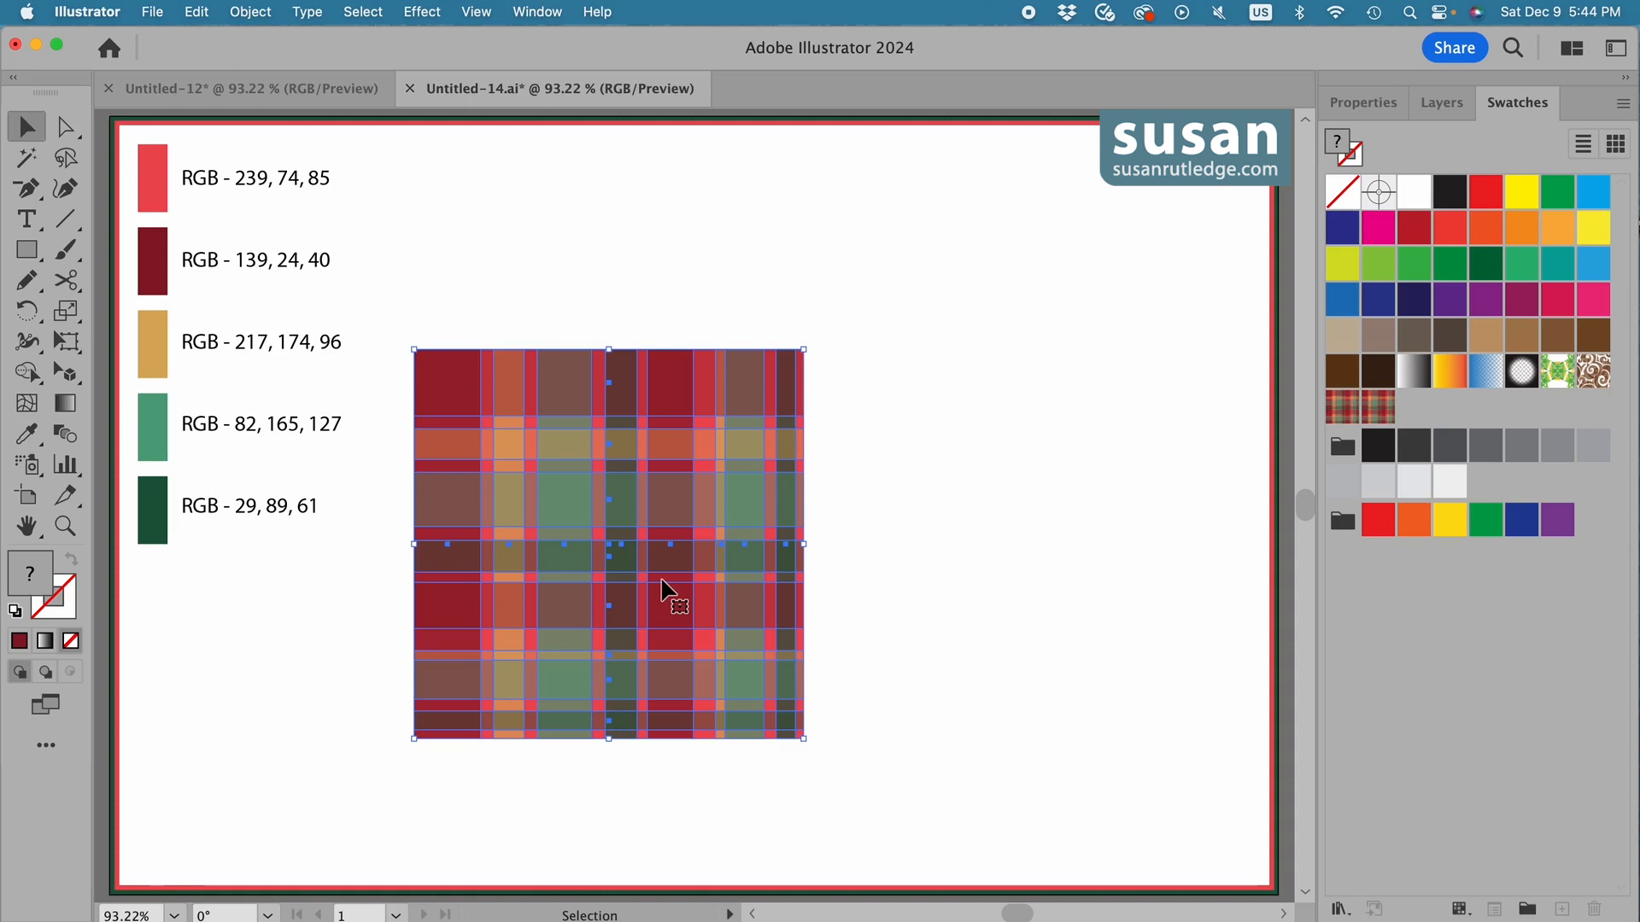
key("Delete")
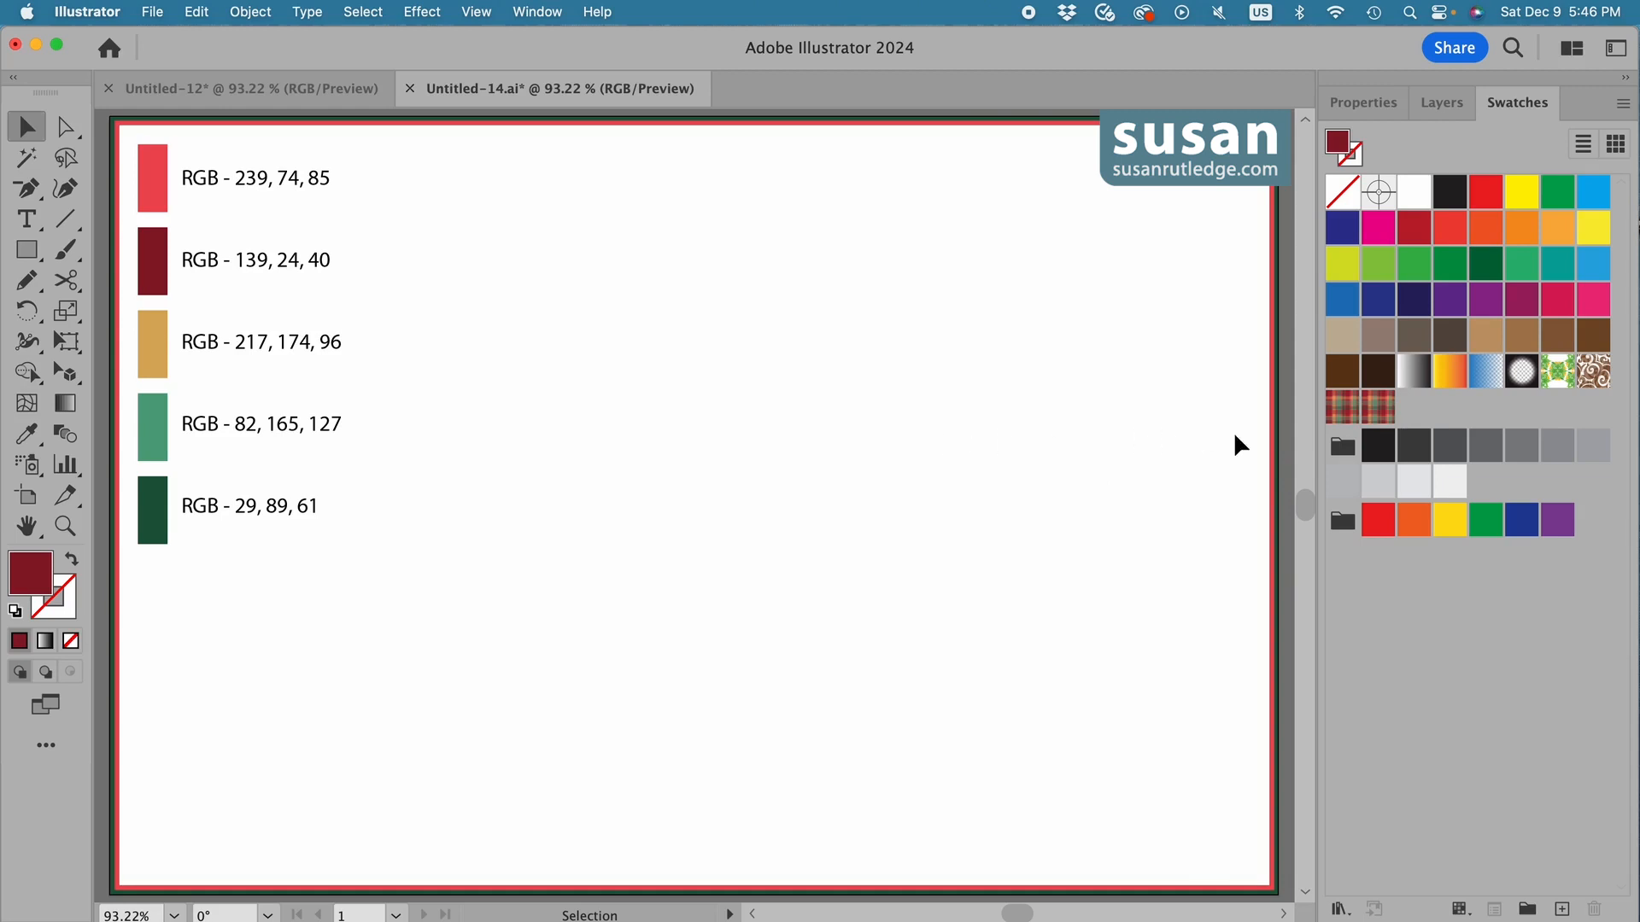
Place the artwork of the last plaid pattern swatch on the artboard and delete it again.
left_click(1380, 415)
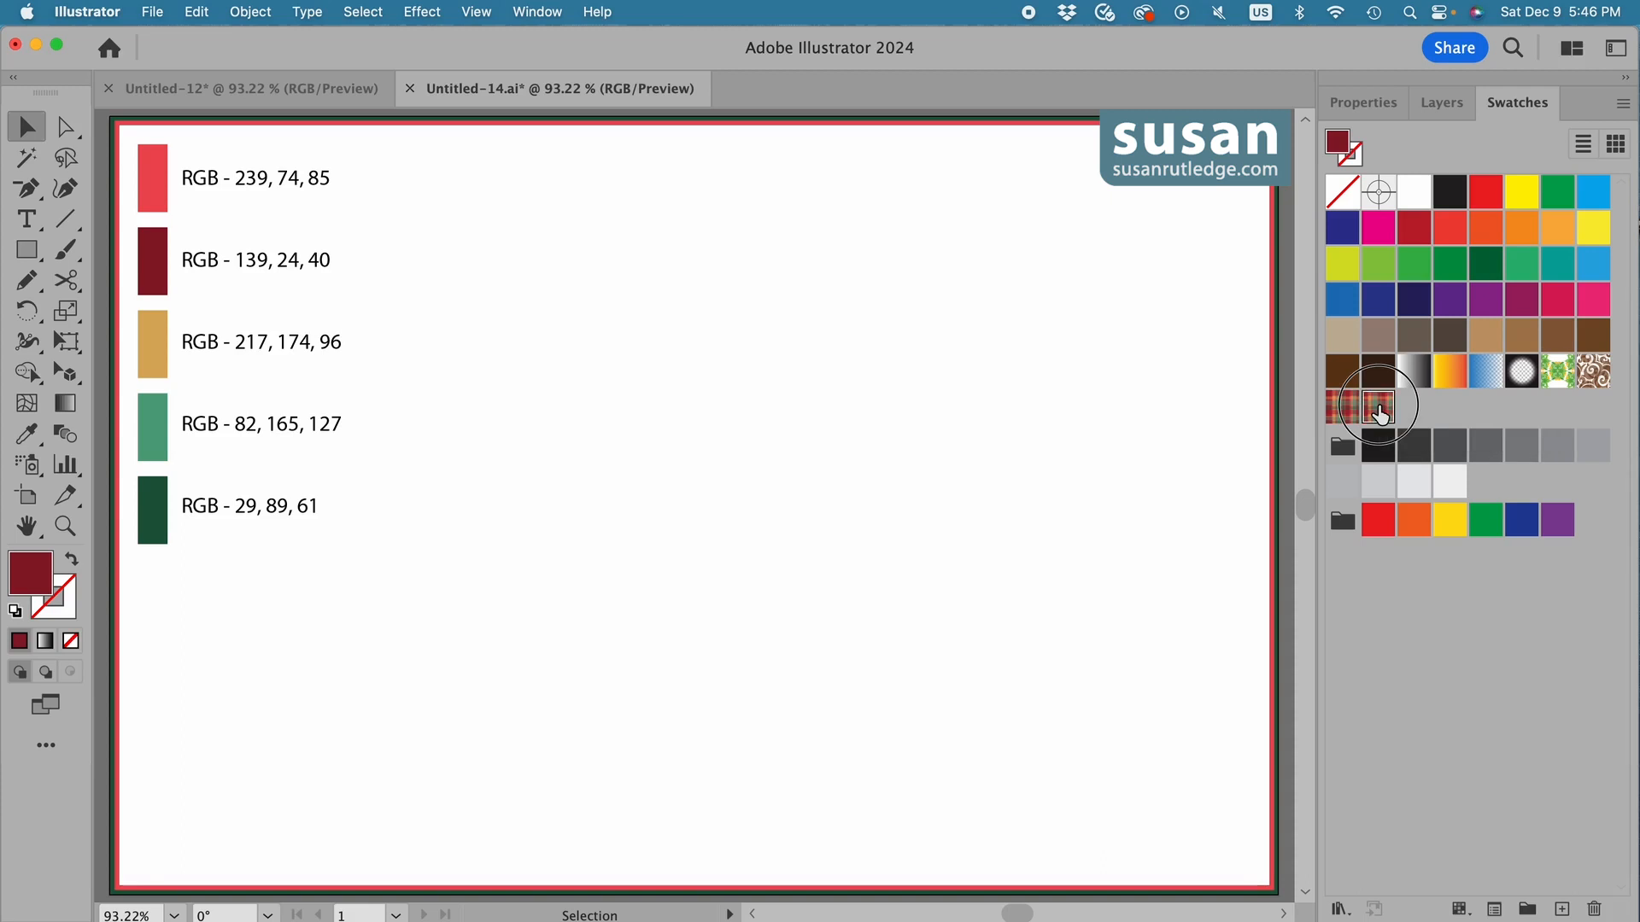
left_click_drag(1381, 415, 833, 384)
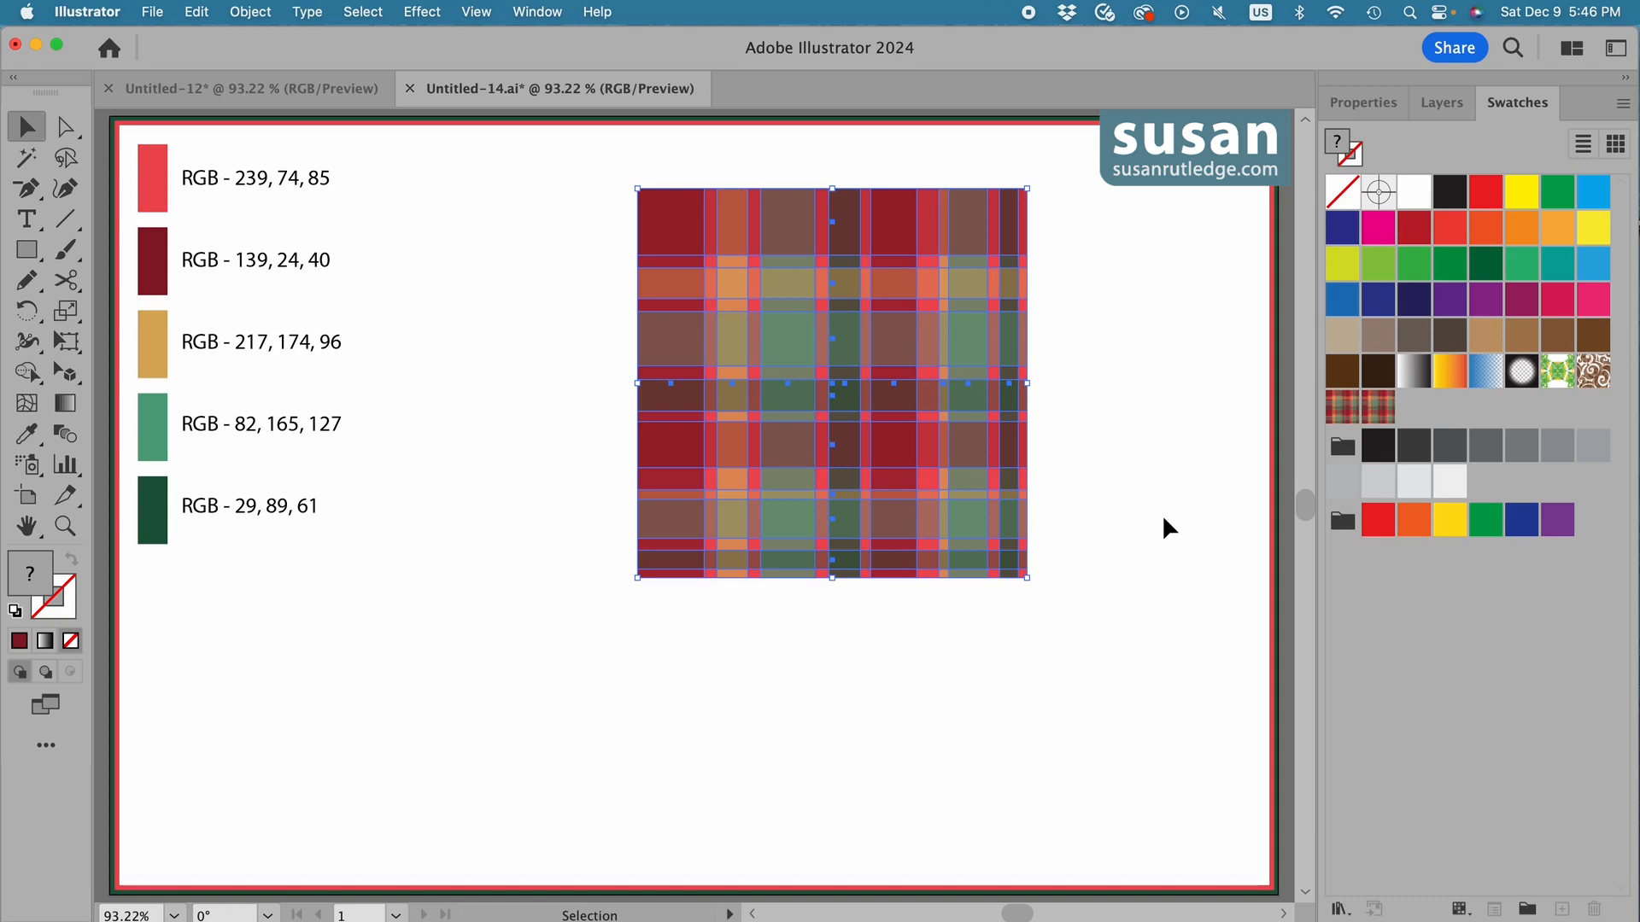
key("Delete")
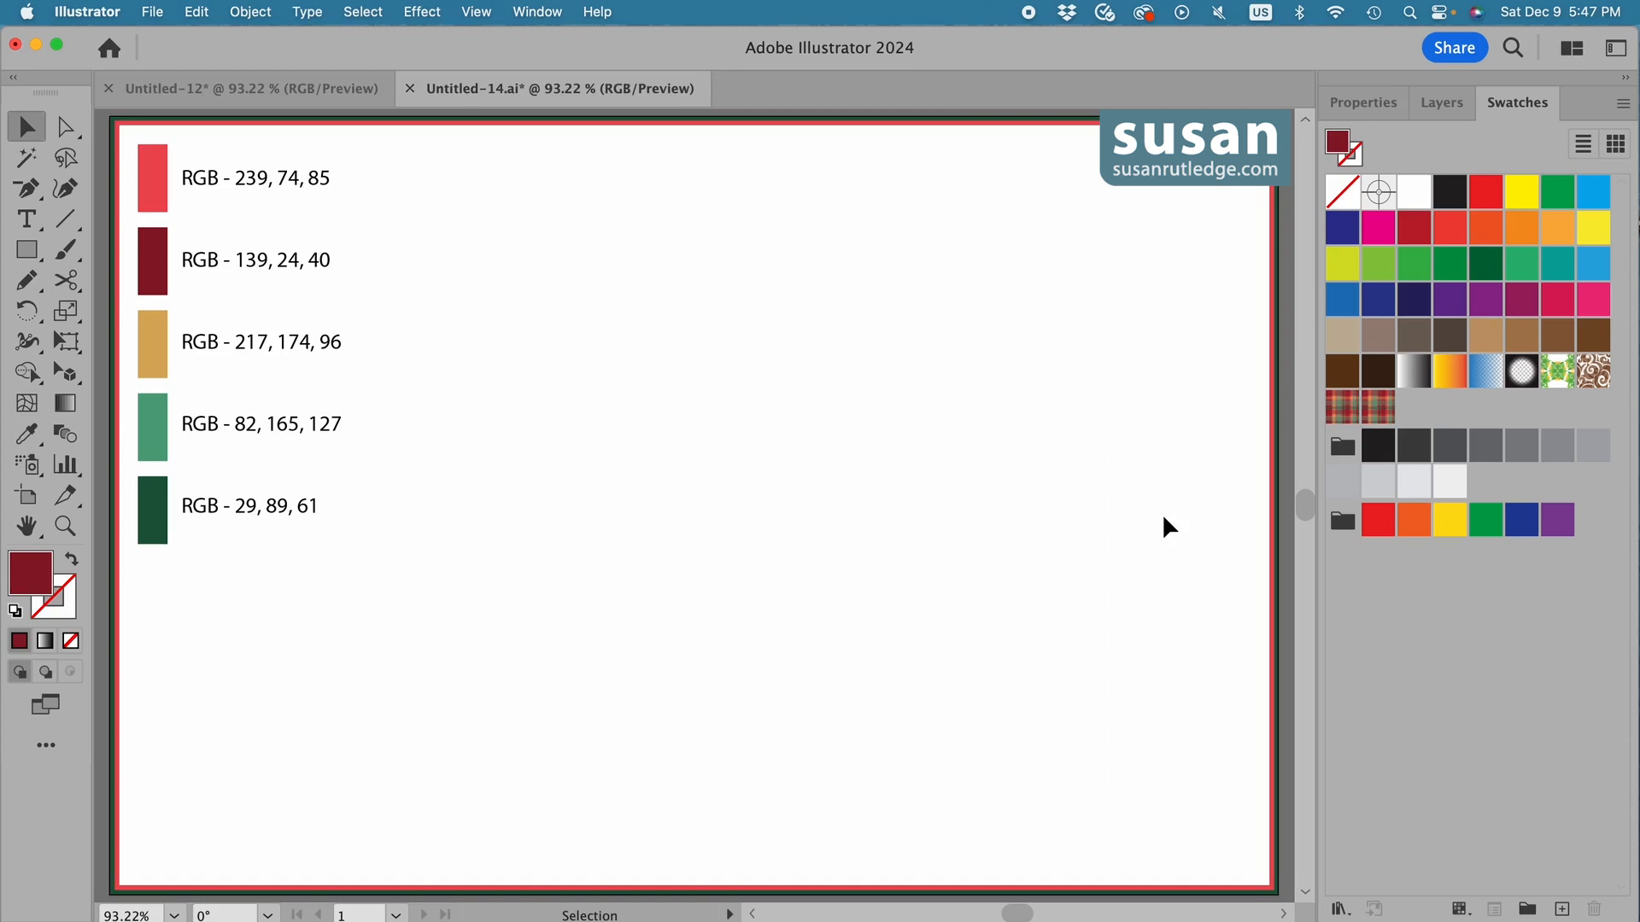
Create a dark red rectangle 7 in wide and 8.2 in high on the empty artboard.
key("m")
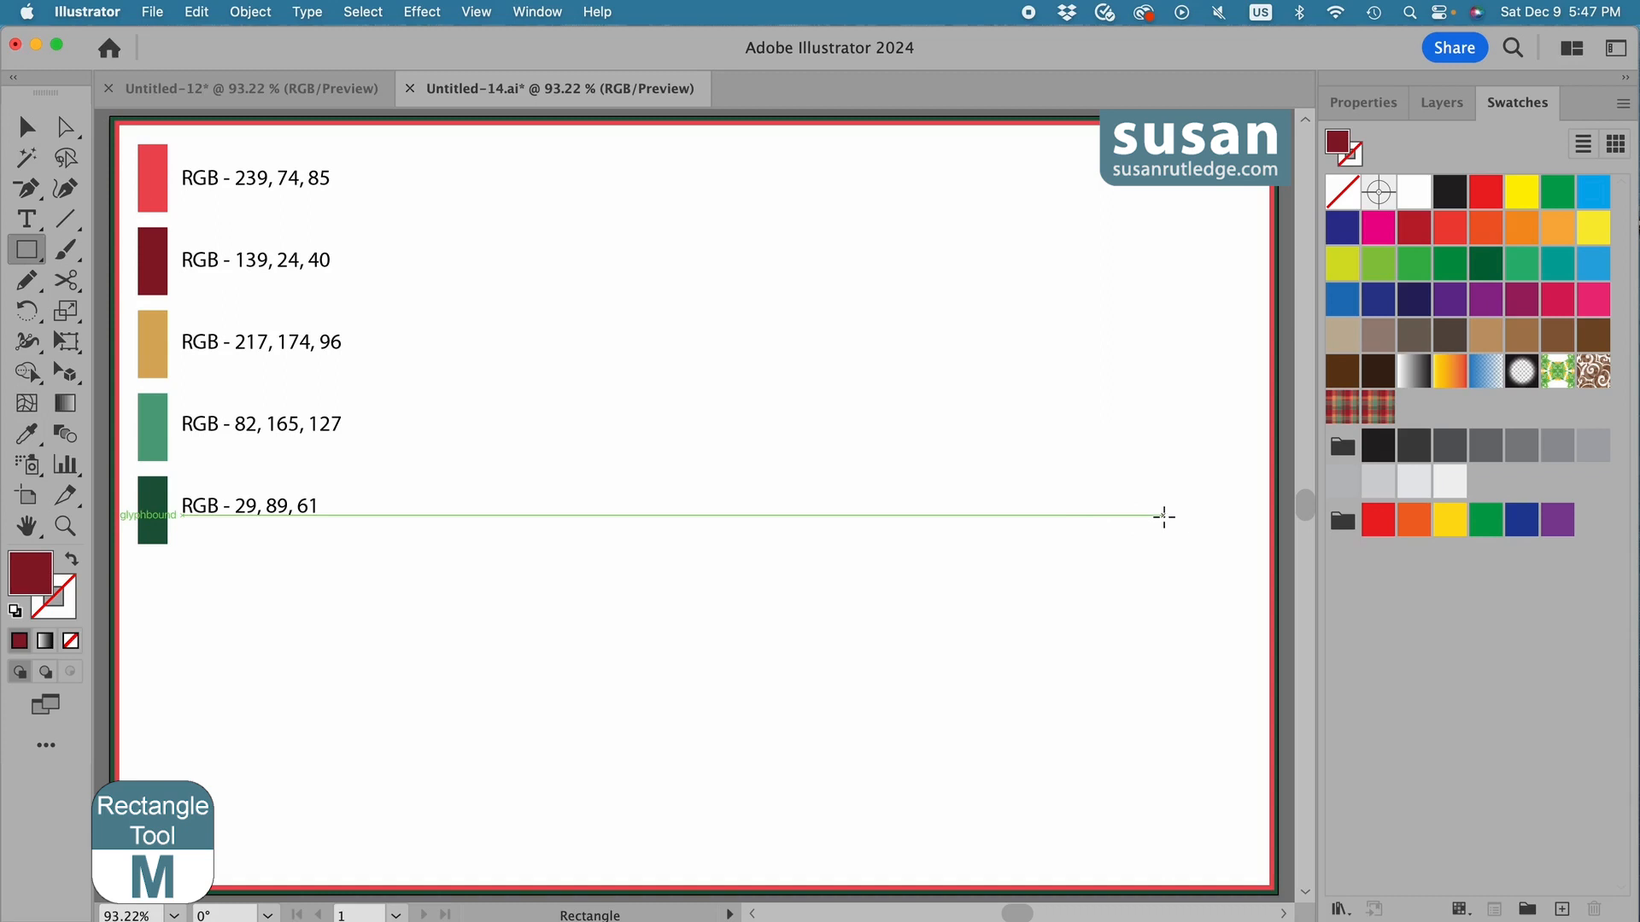
left_click(480, 254)
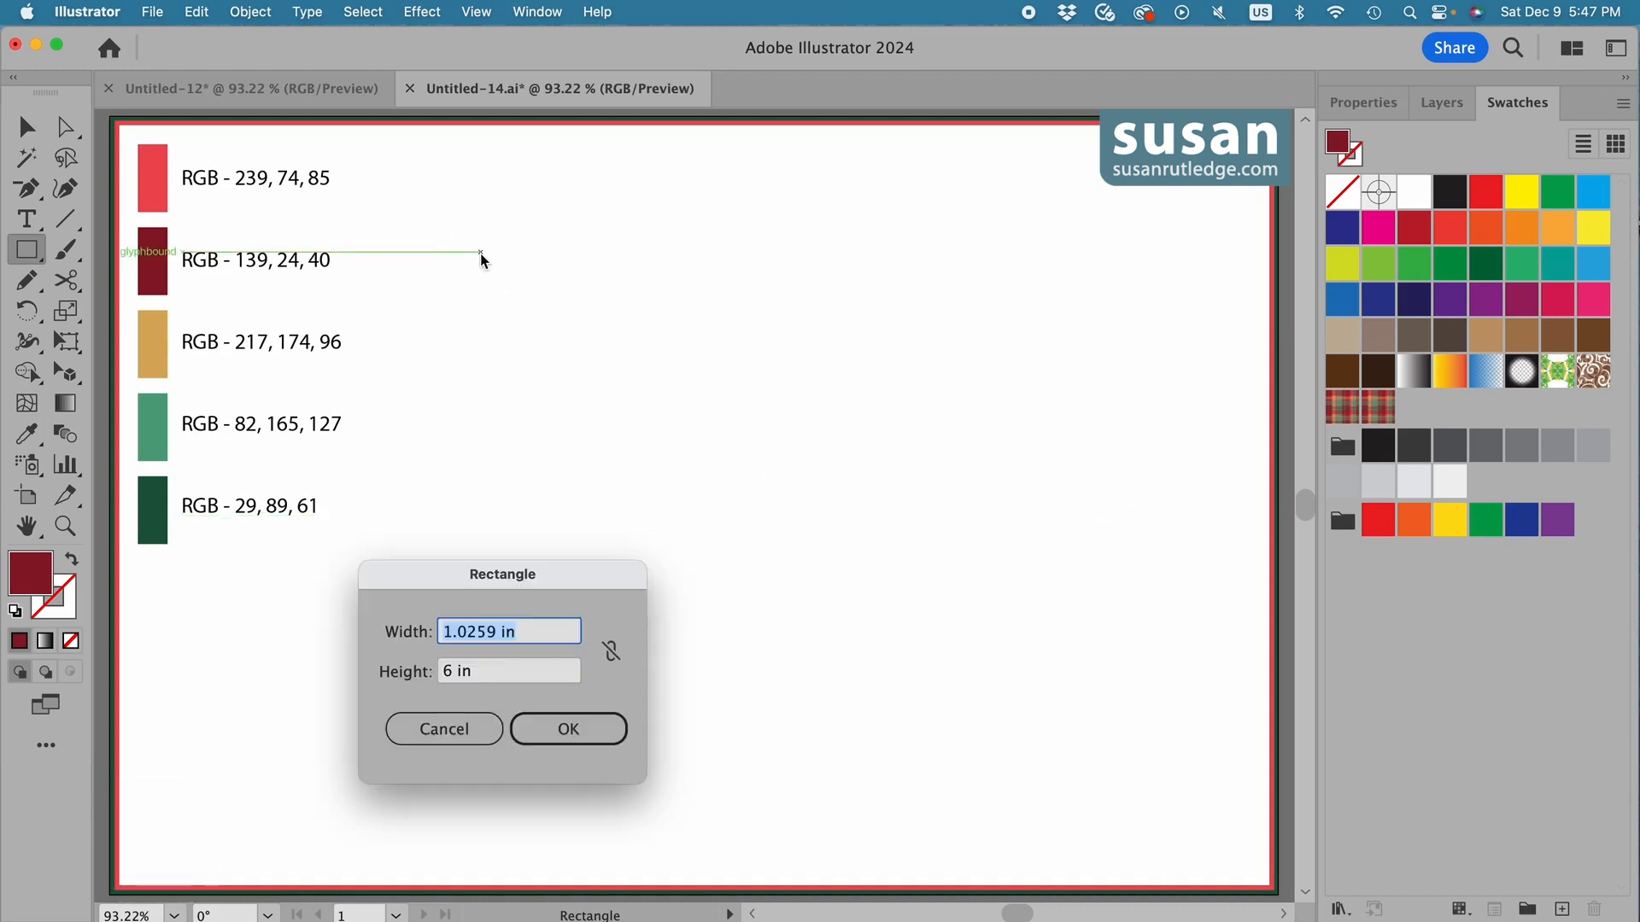
type("7")
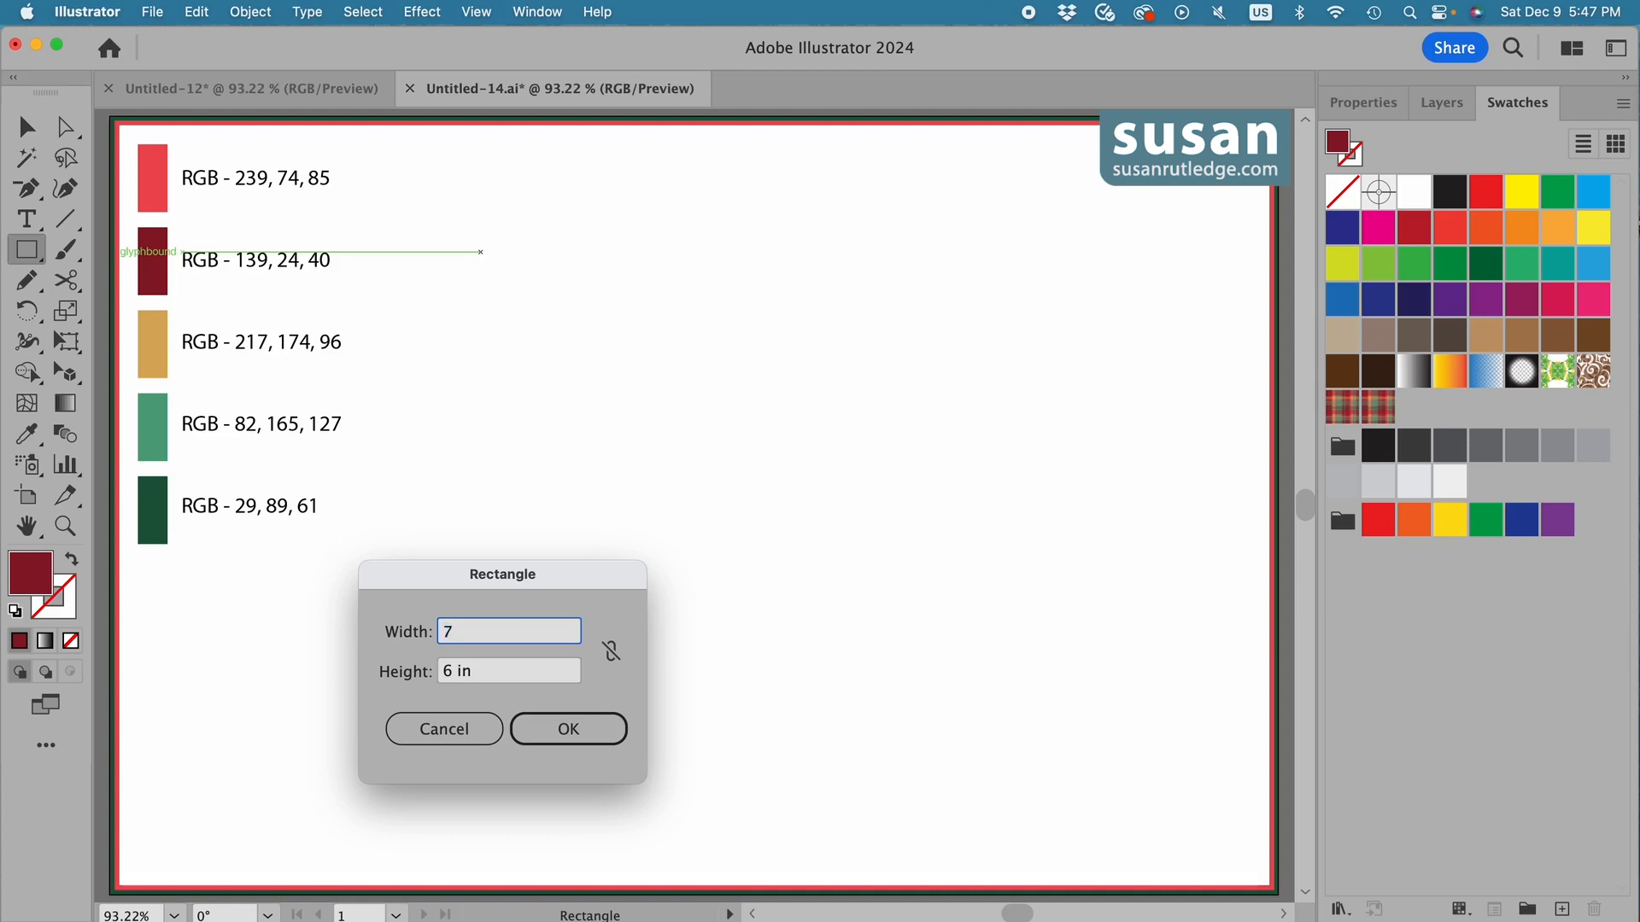
key("Tab")
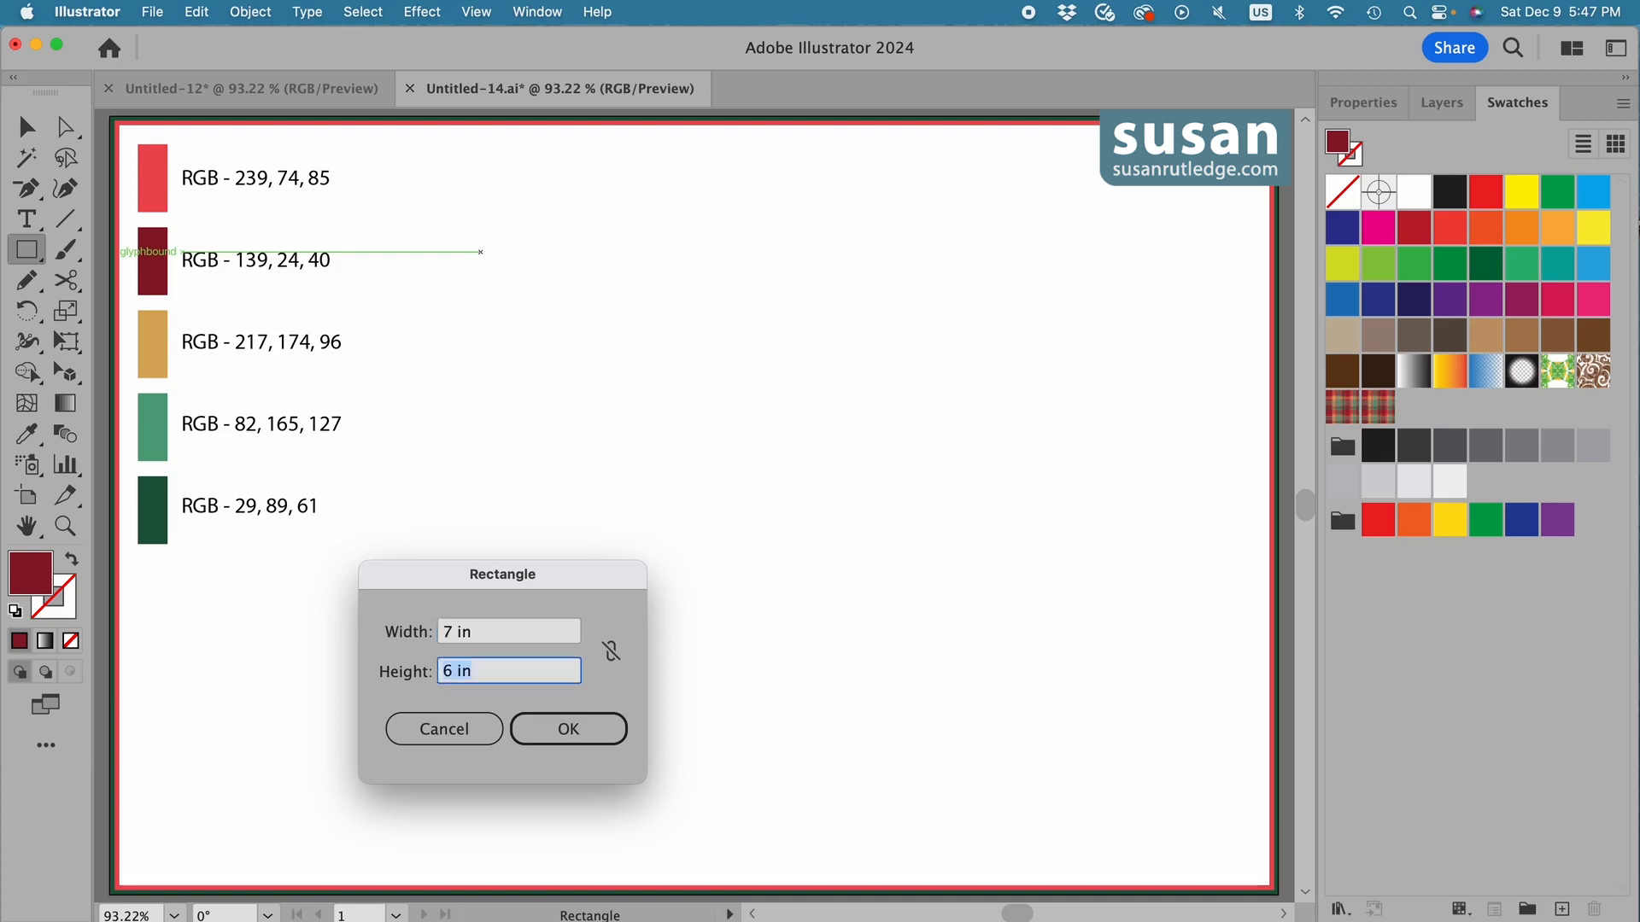
type("8.2")
left_click(596, 735)
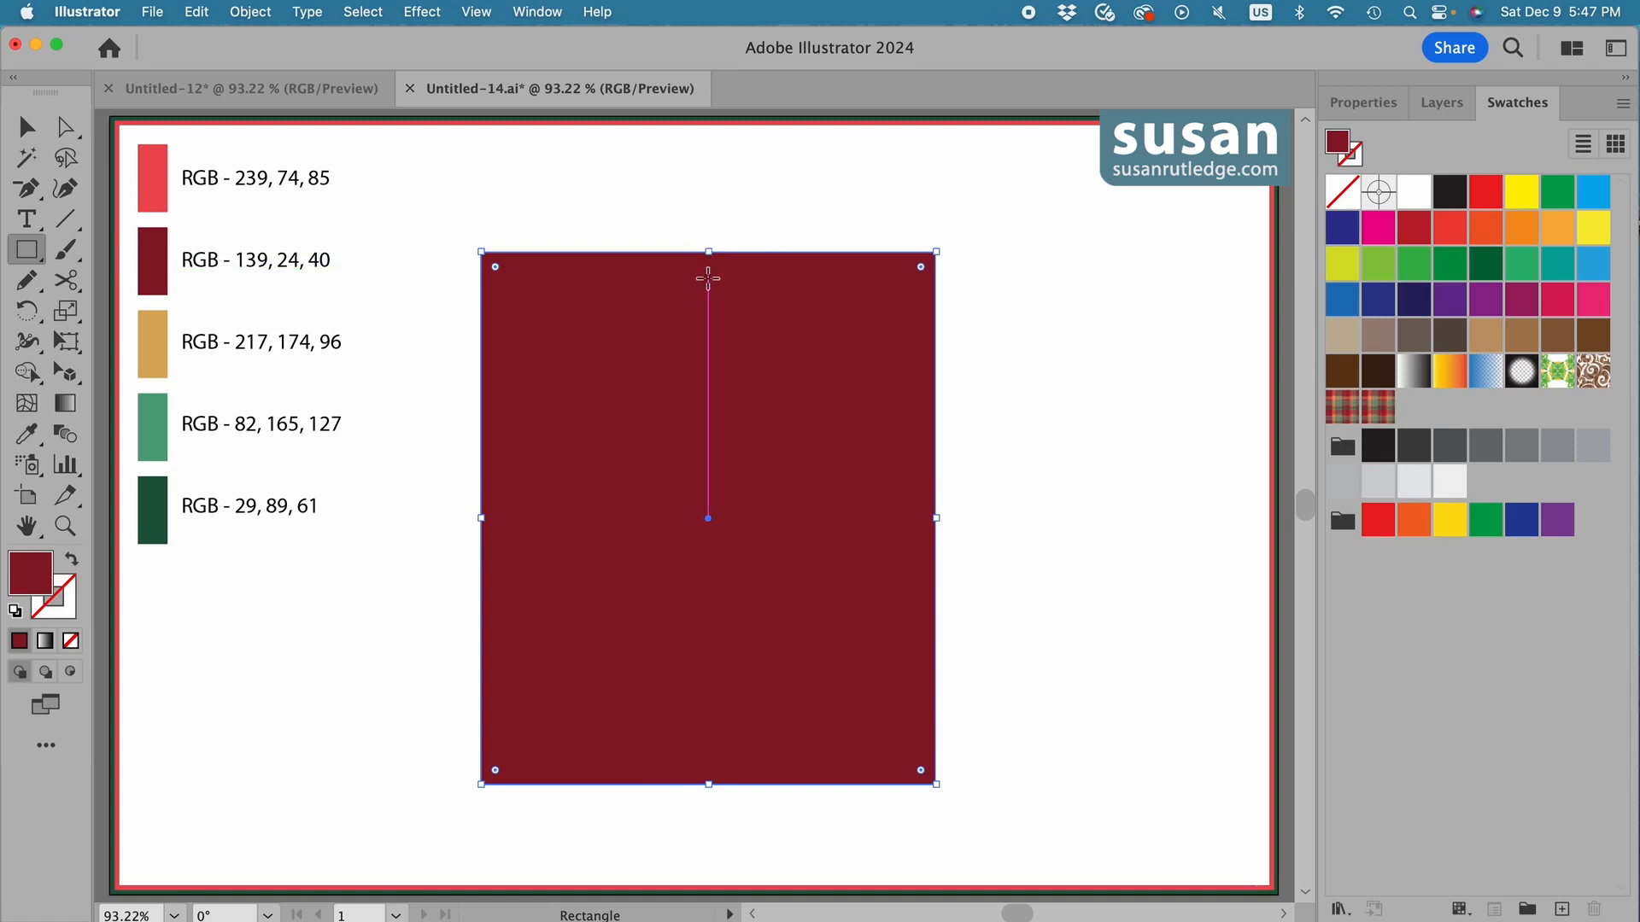
Reshape the rectangle into a triangle by adding an anchor point mid-top and deleting both top corners, and move it up on the artboard.
key("plus")
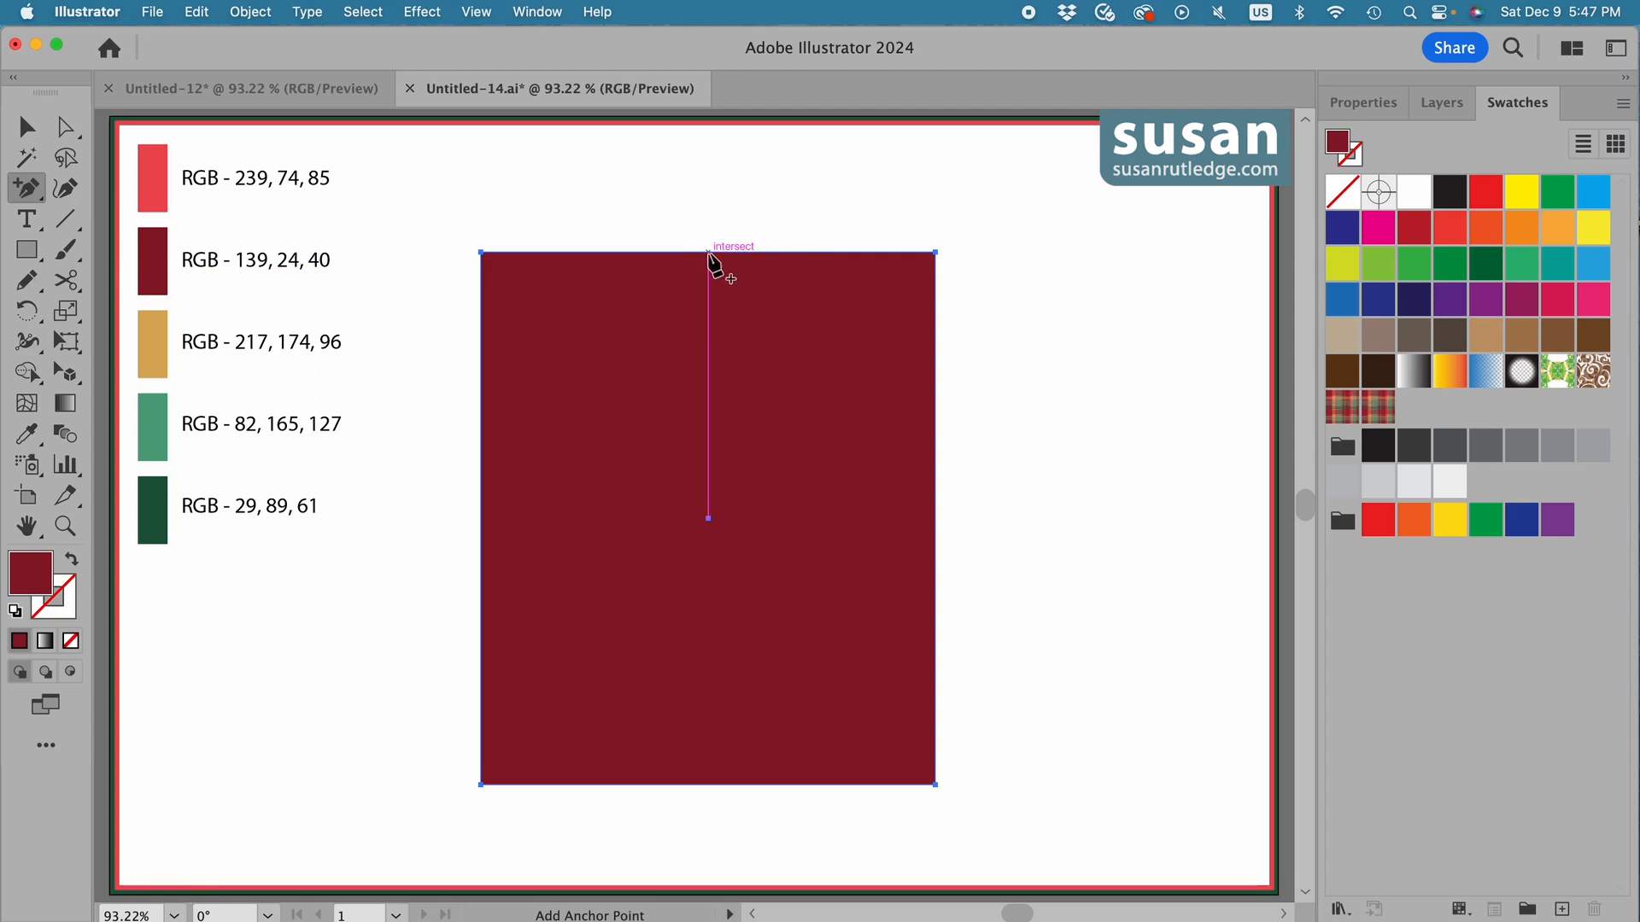
left_click(708, 253)
key("minus")
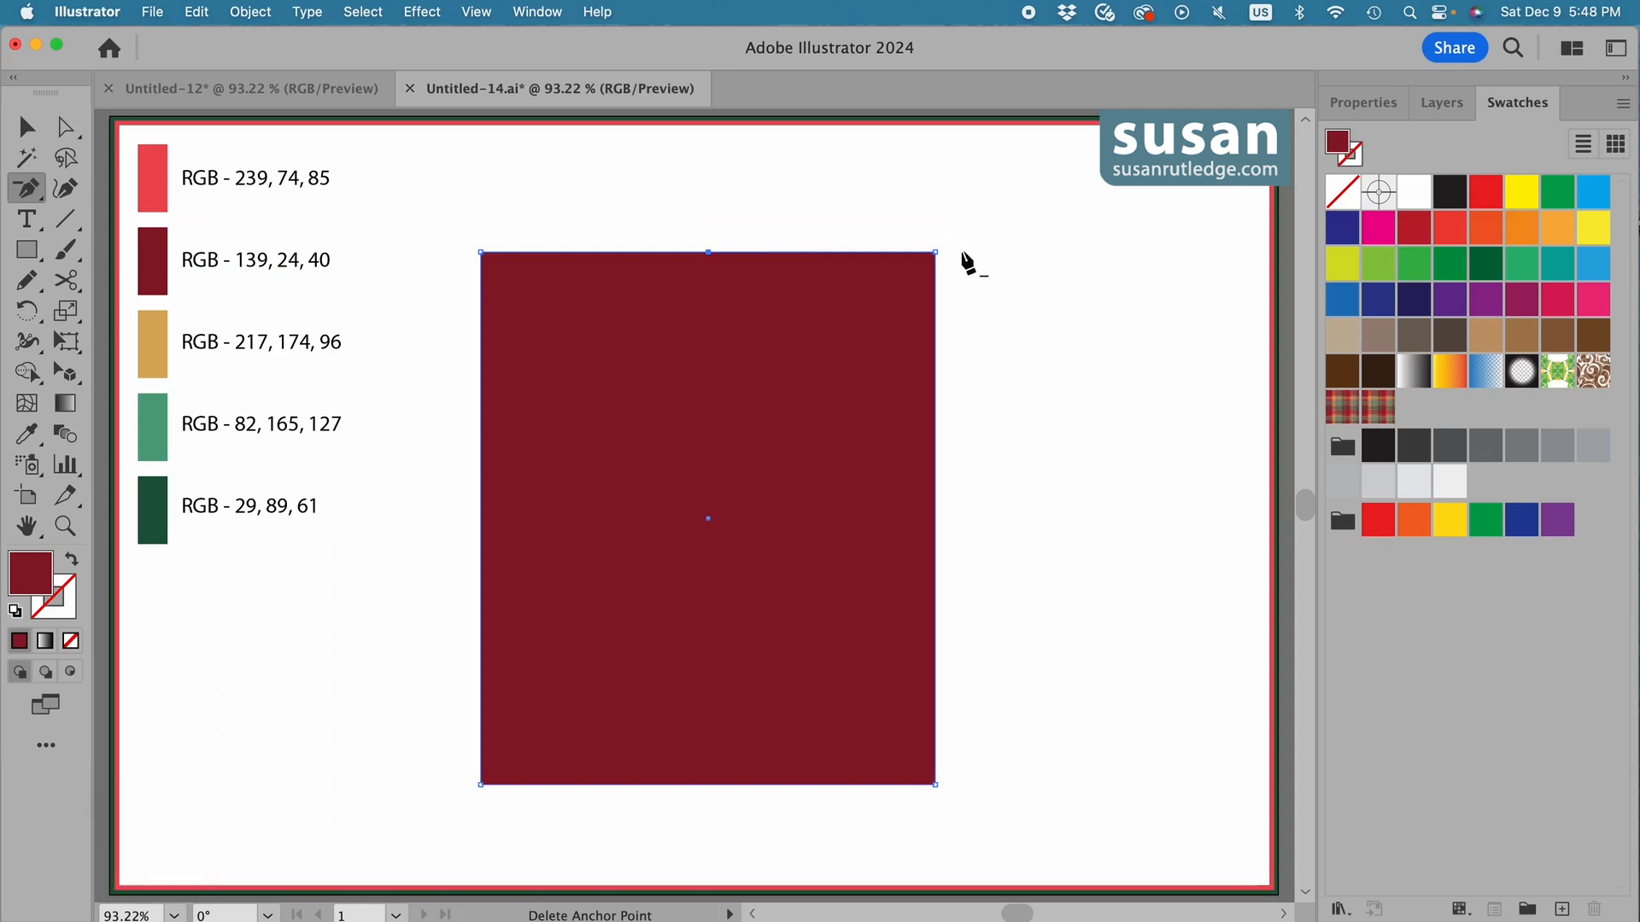
left_click(935, 252)
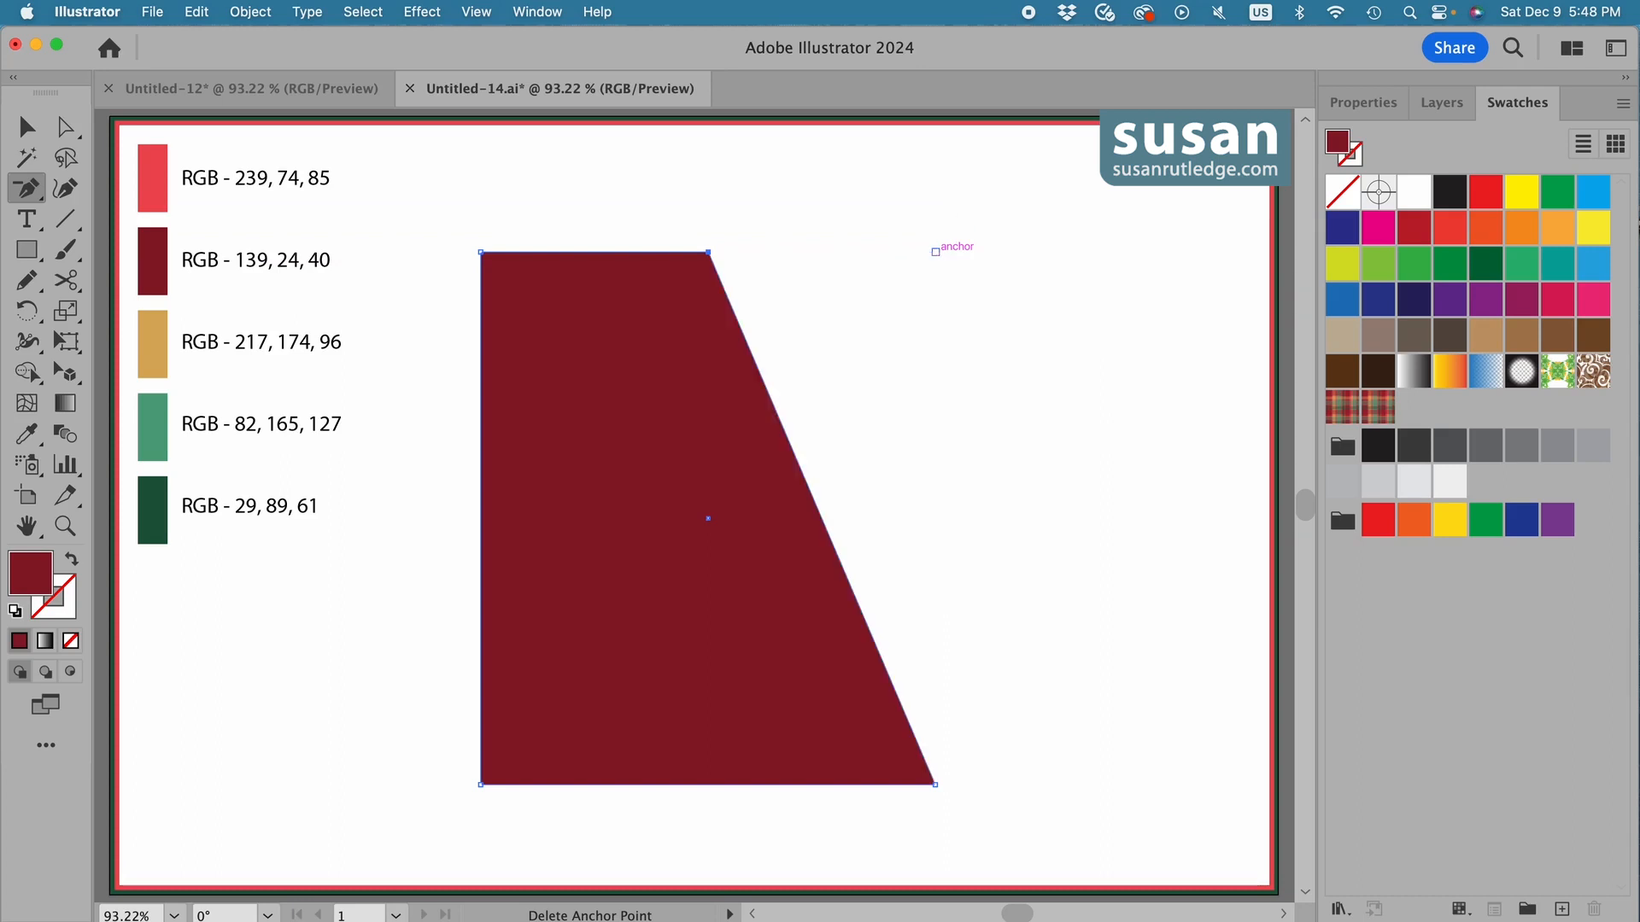
left_click(481, 253)
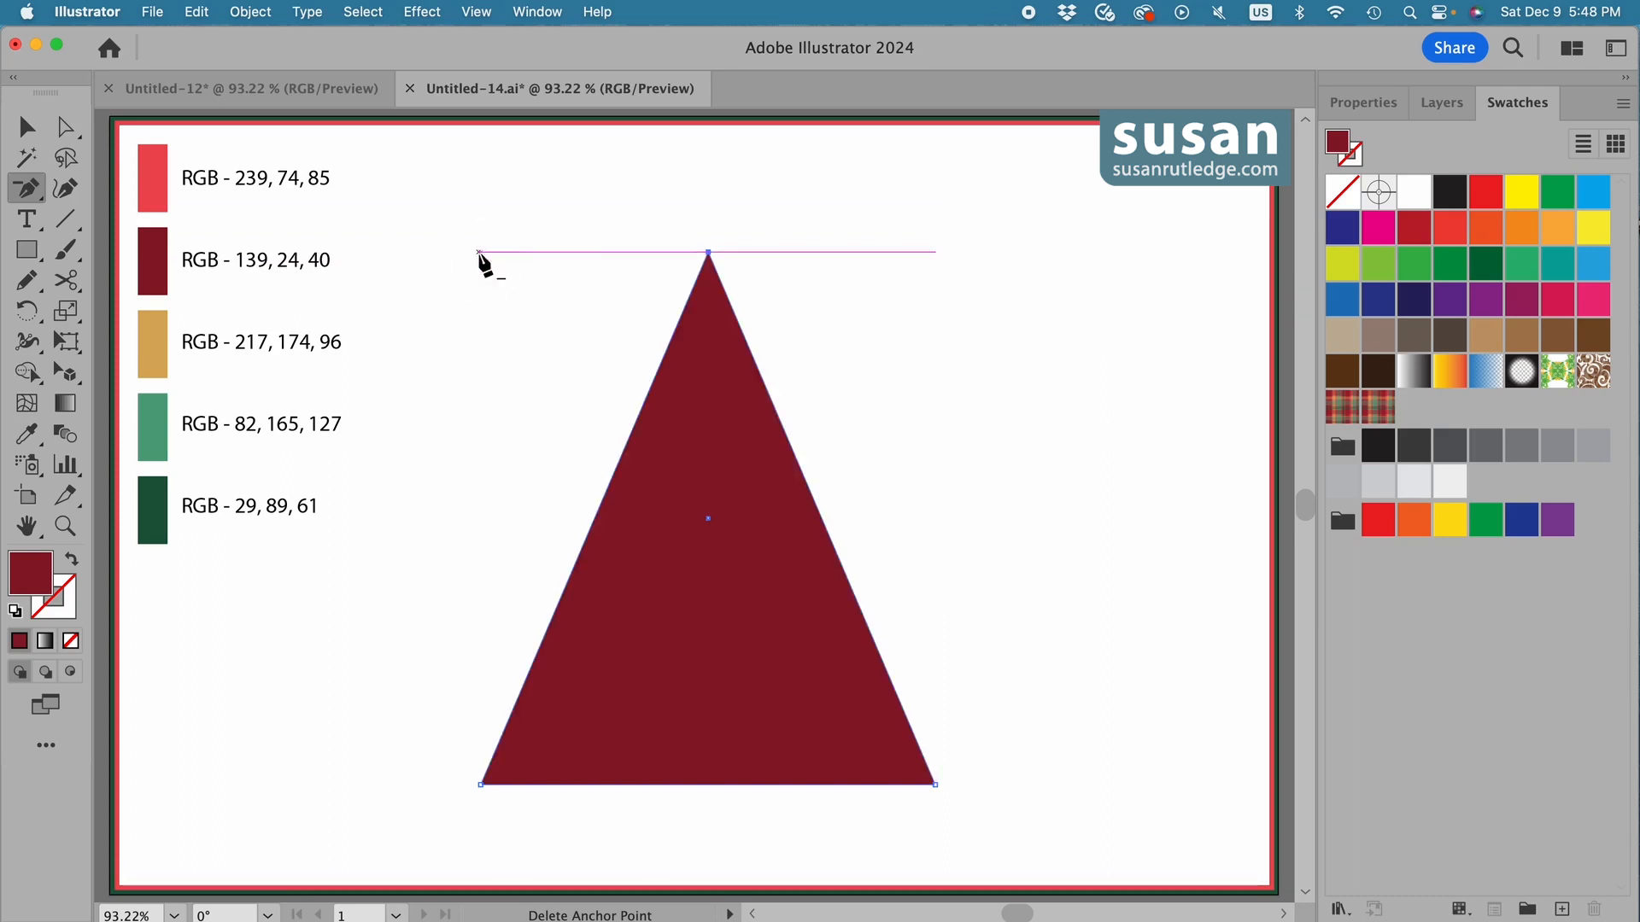
left_click(26, 129)
left_click_drag(725, 622, 680, 538)
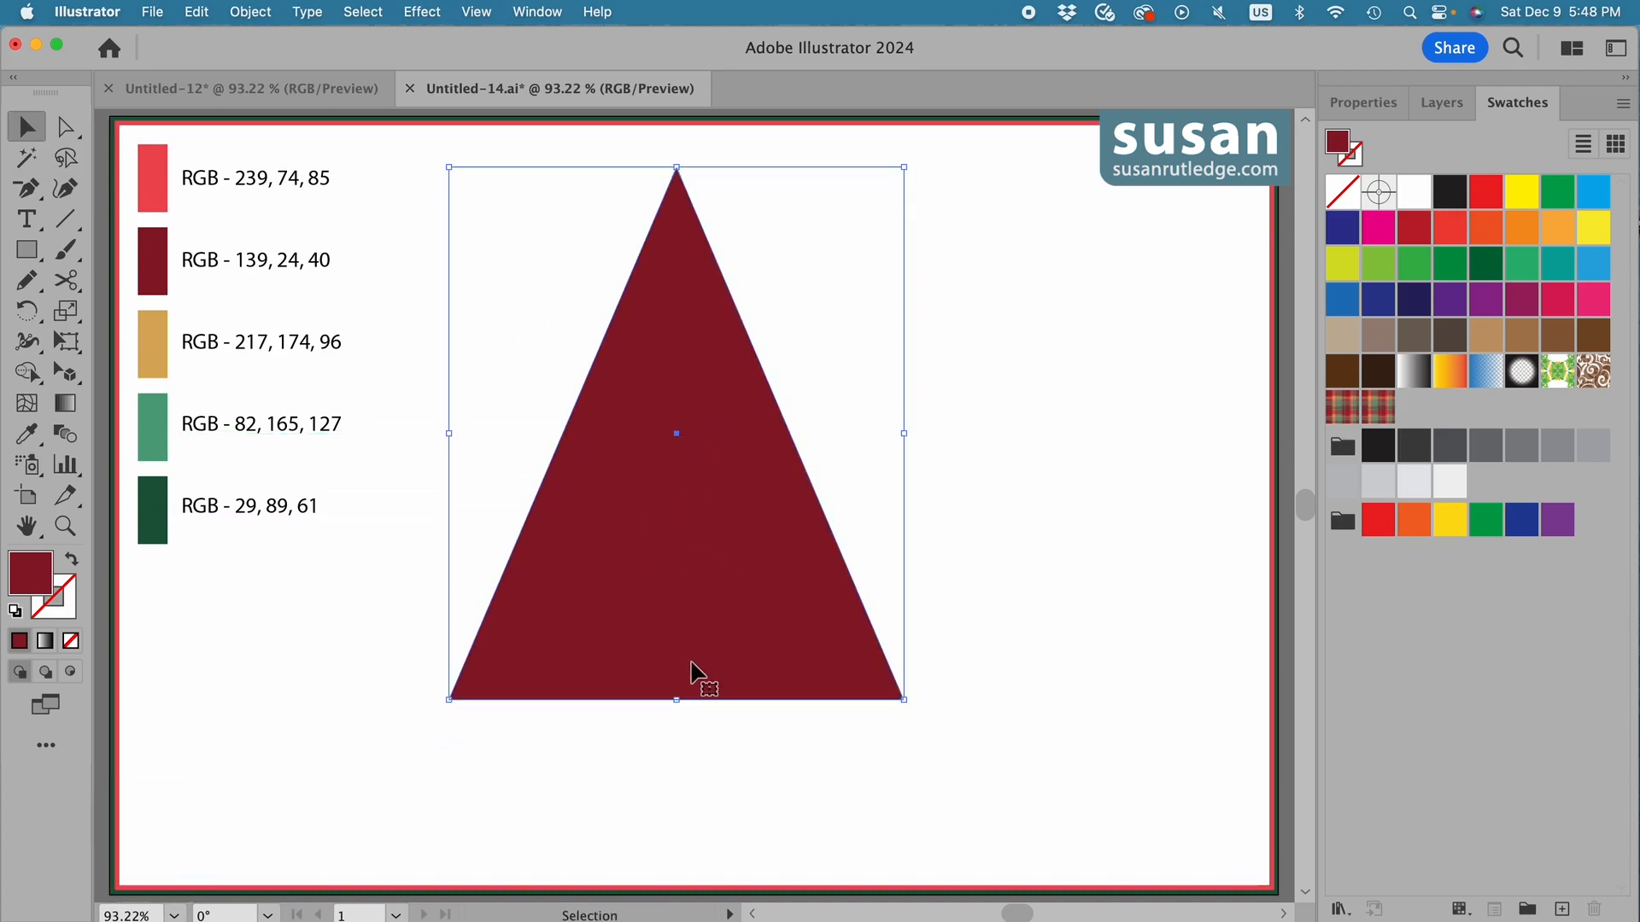
Create a 1.4 by 3 in rectangle and place it as a trunk at the middle of the triangle's base.
key("m")
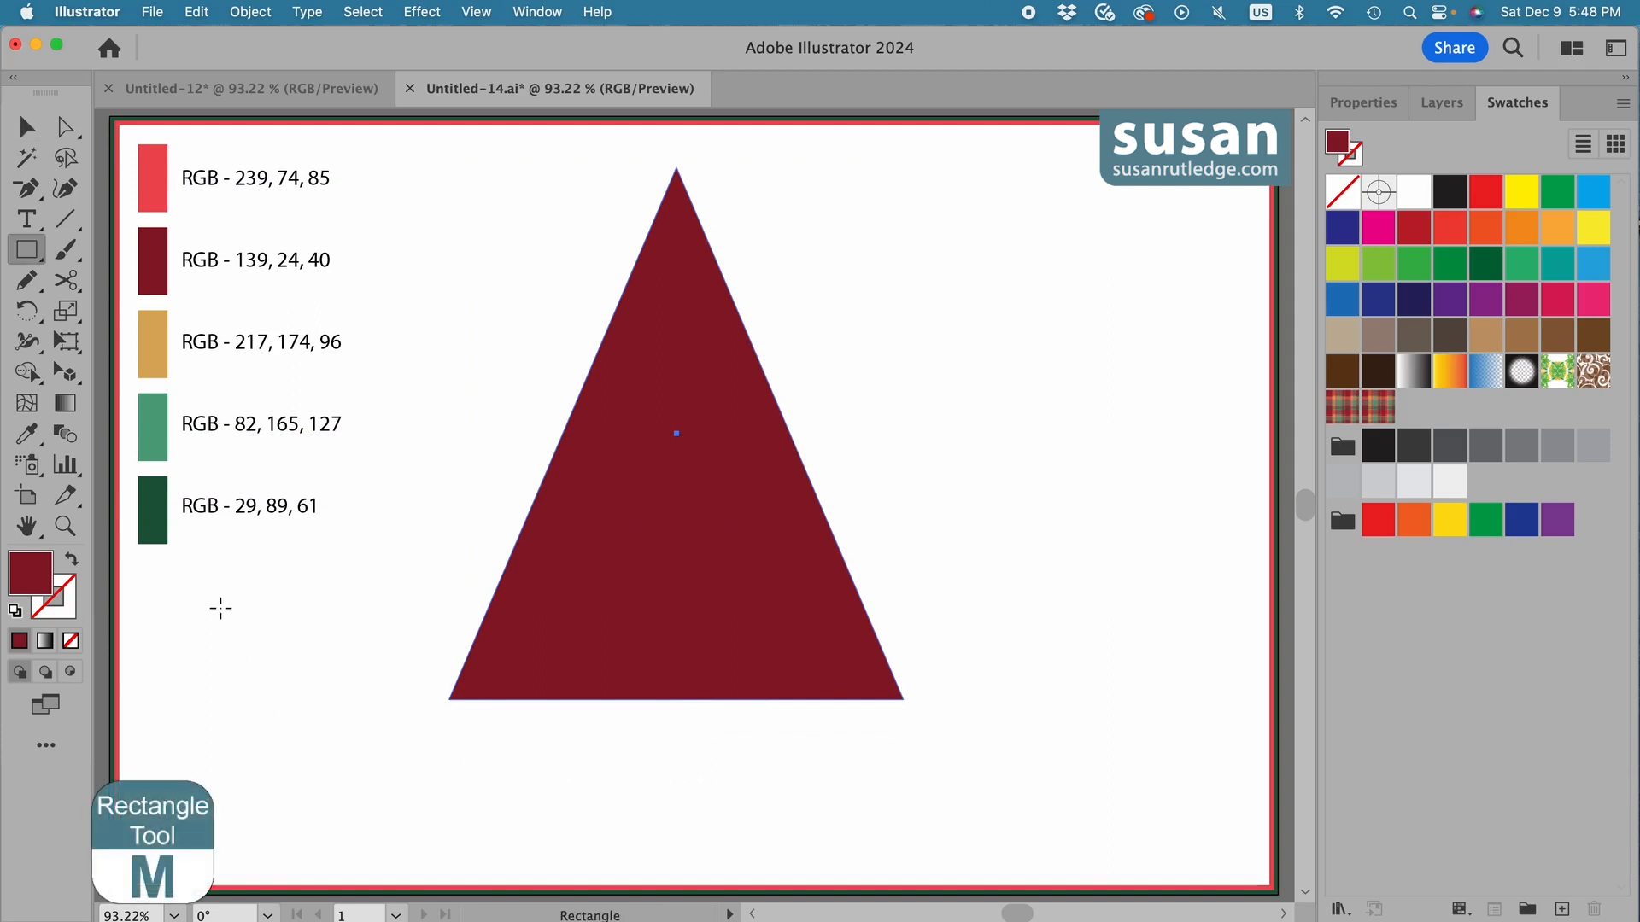
left_click(466, 626)
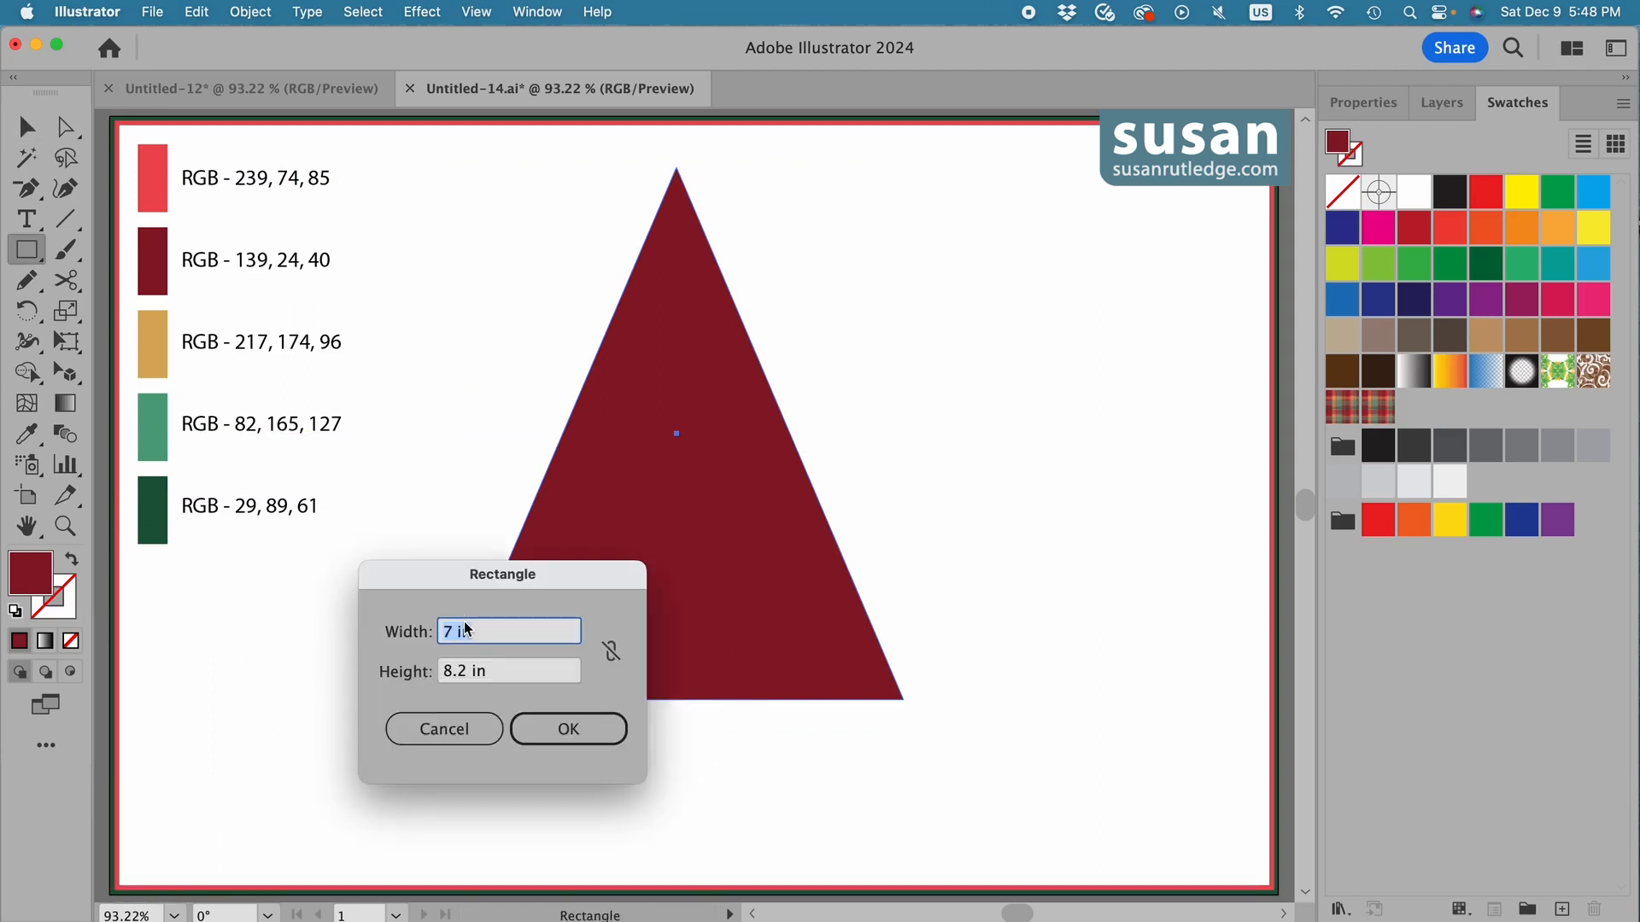
type("1.4")
key("Tab")
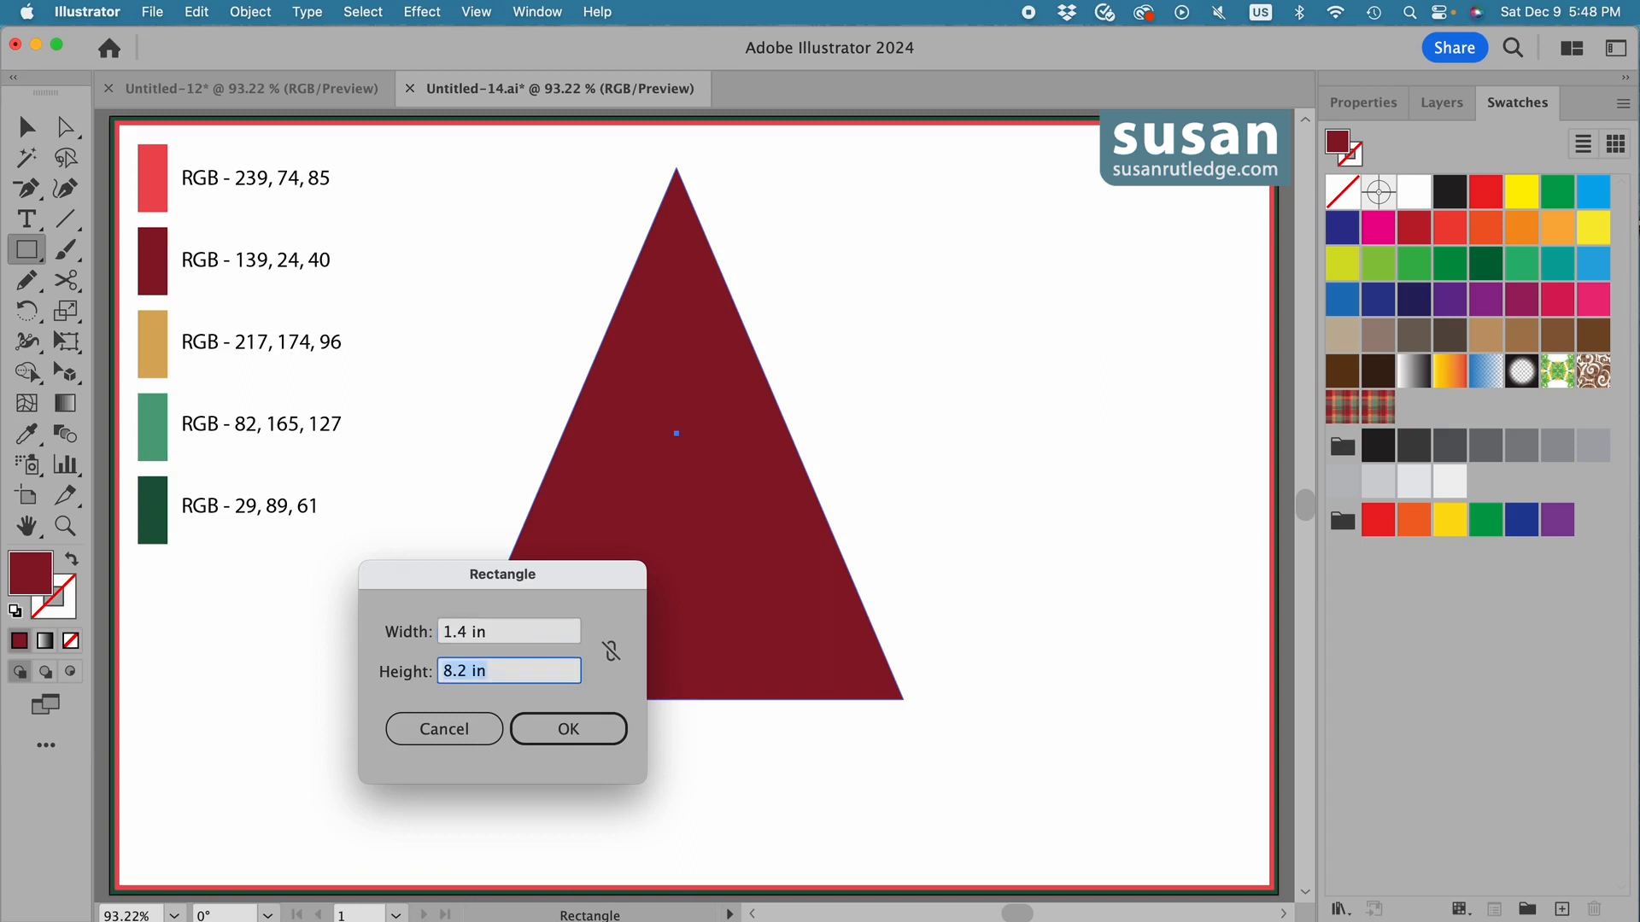
type("3")
key("Return")
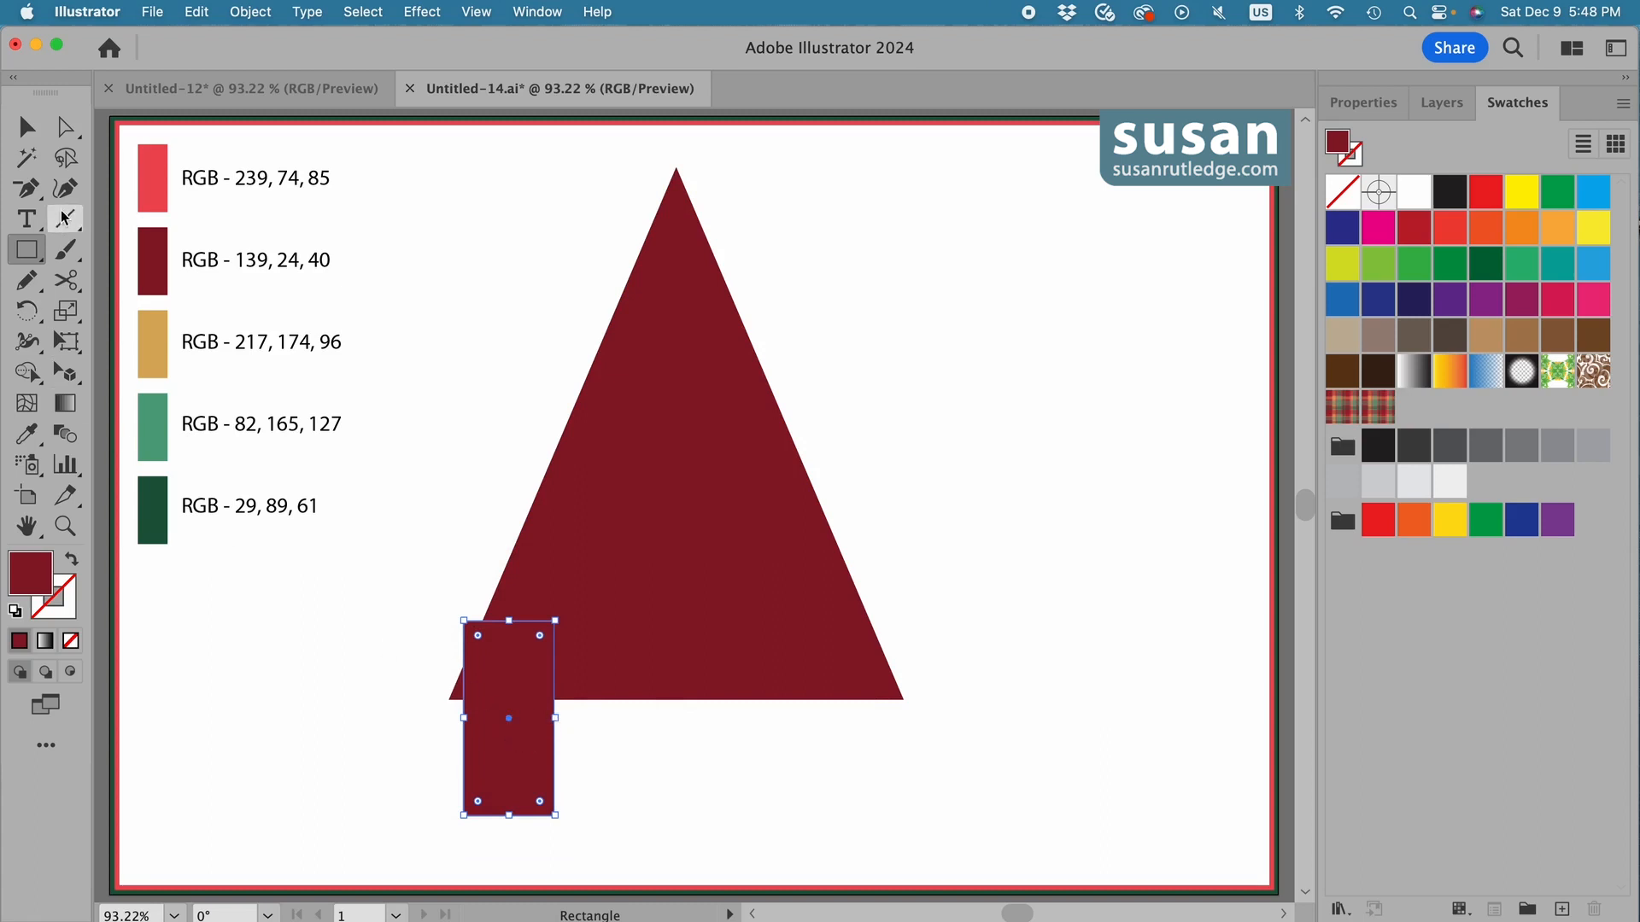
left_click(26, 128)
left_click_drag(511, 763, 666, 751)
Create a 3.5 by 0.8 in rectangle and place it as a stand overlapping the bottom of the trunk.
key("m")
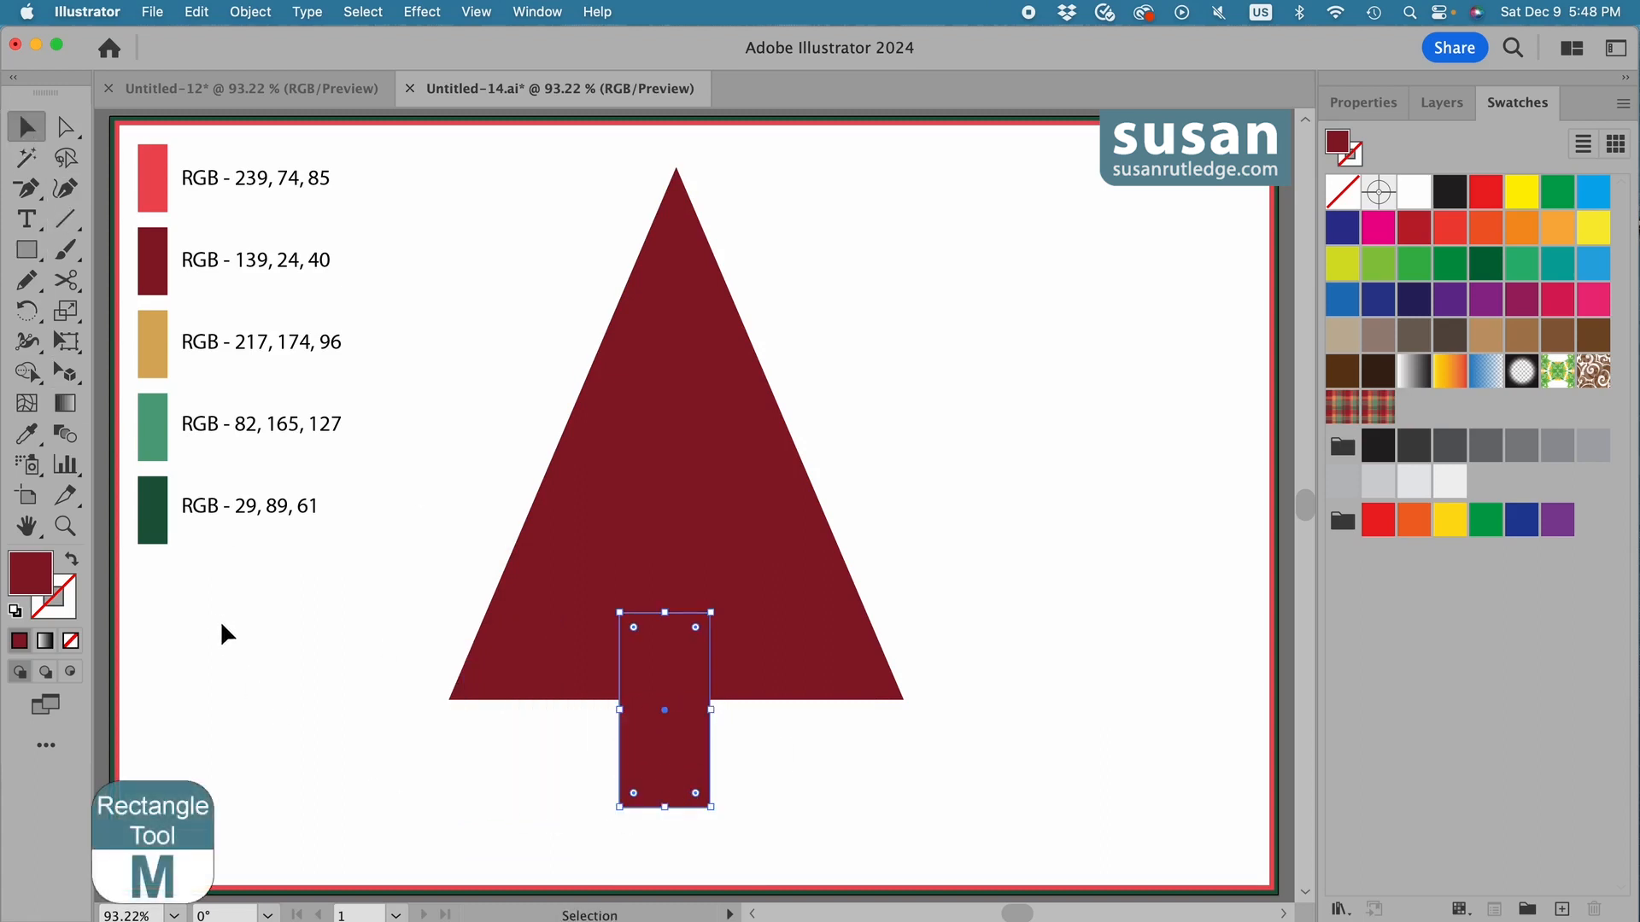
left_click(216, 612)
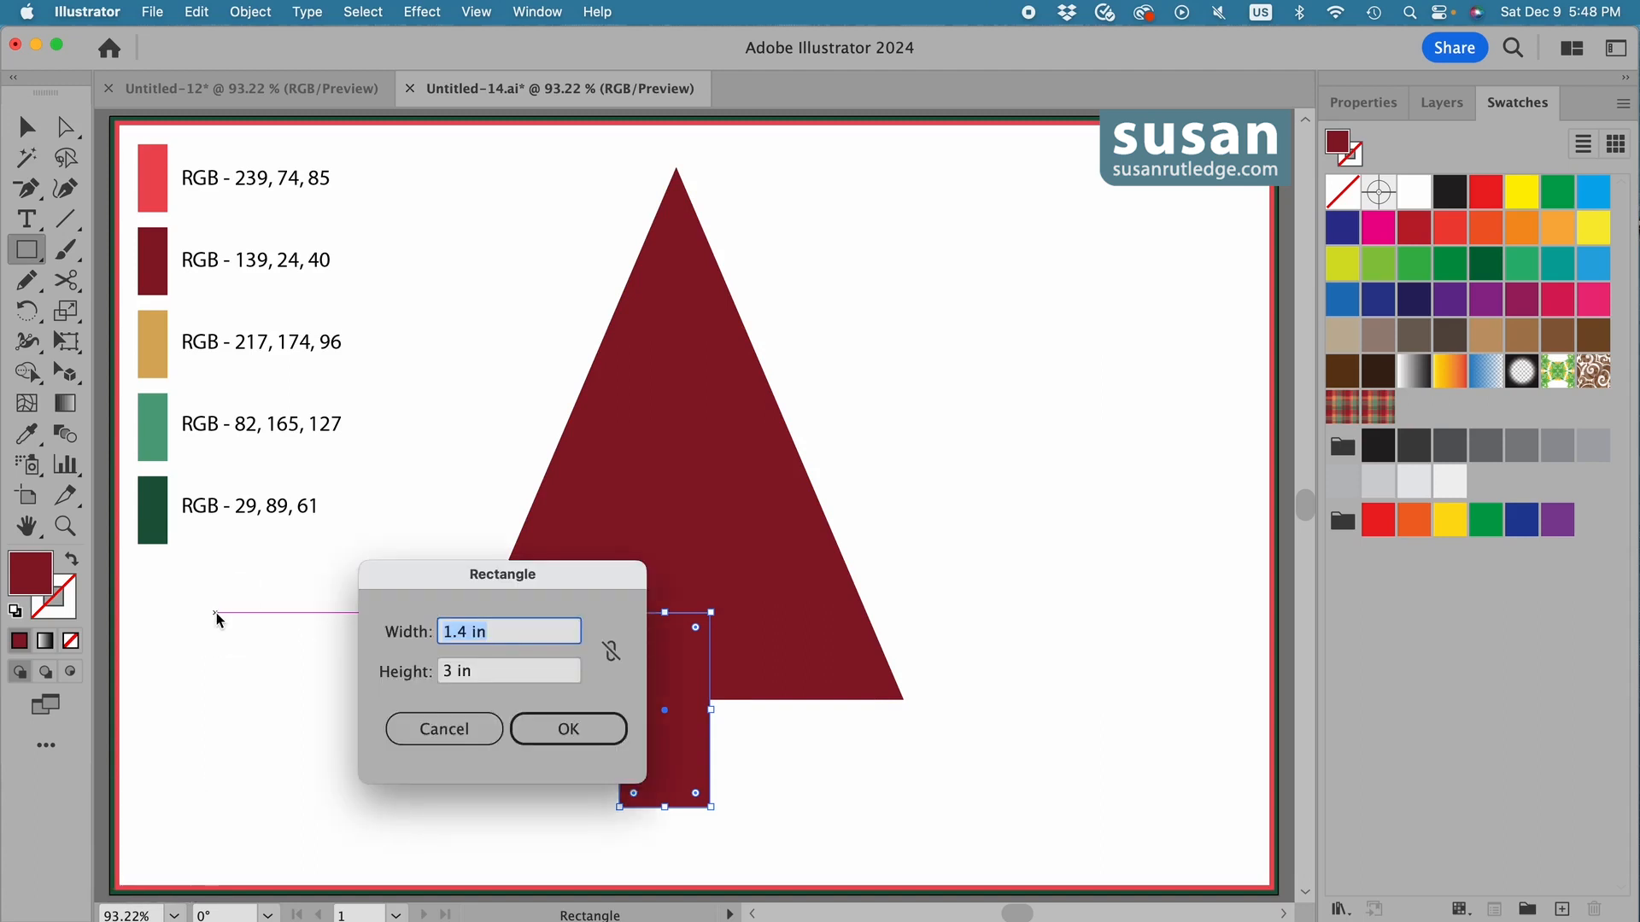
type("3.5")
key("Tab")
type(".")
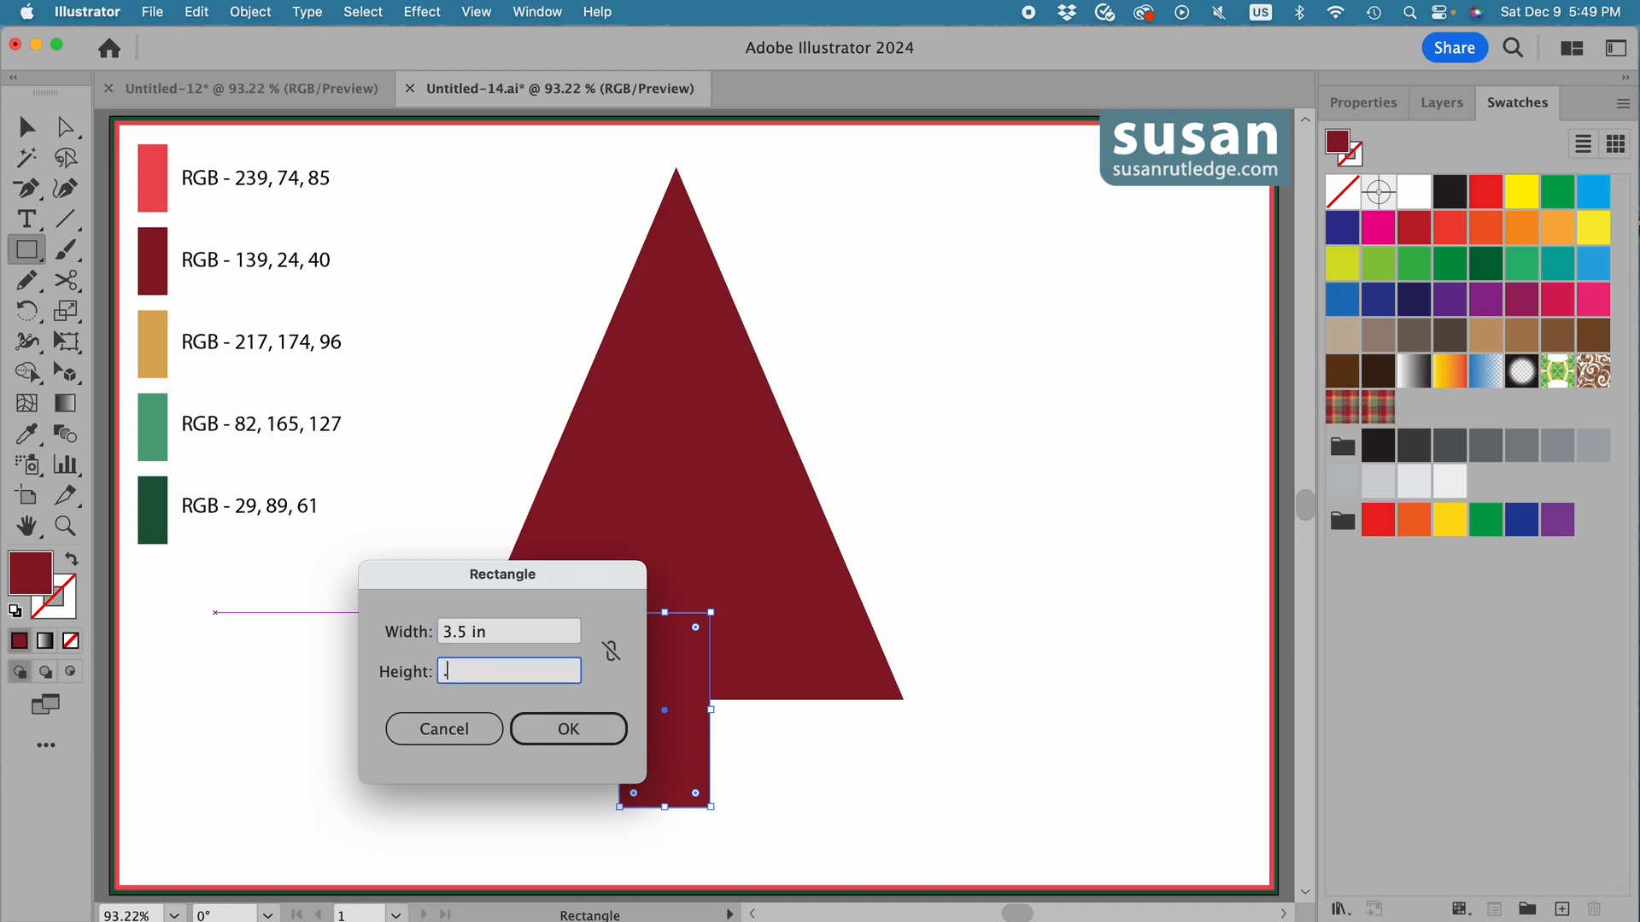
type("8")
left_click(563, 731)
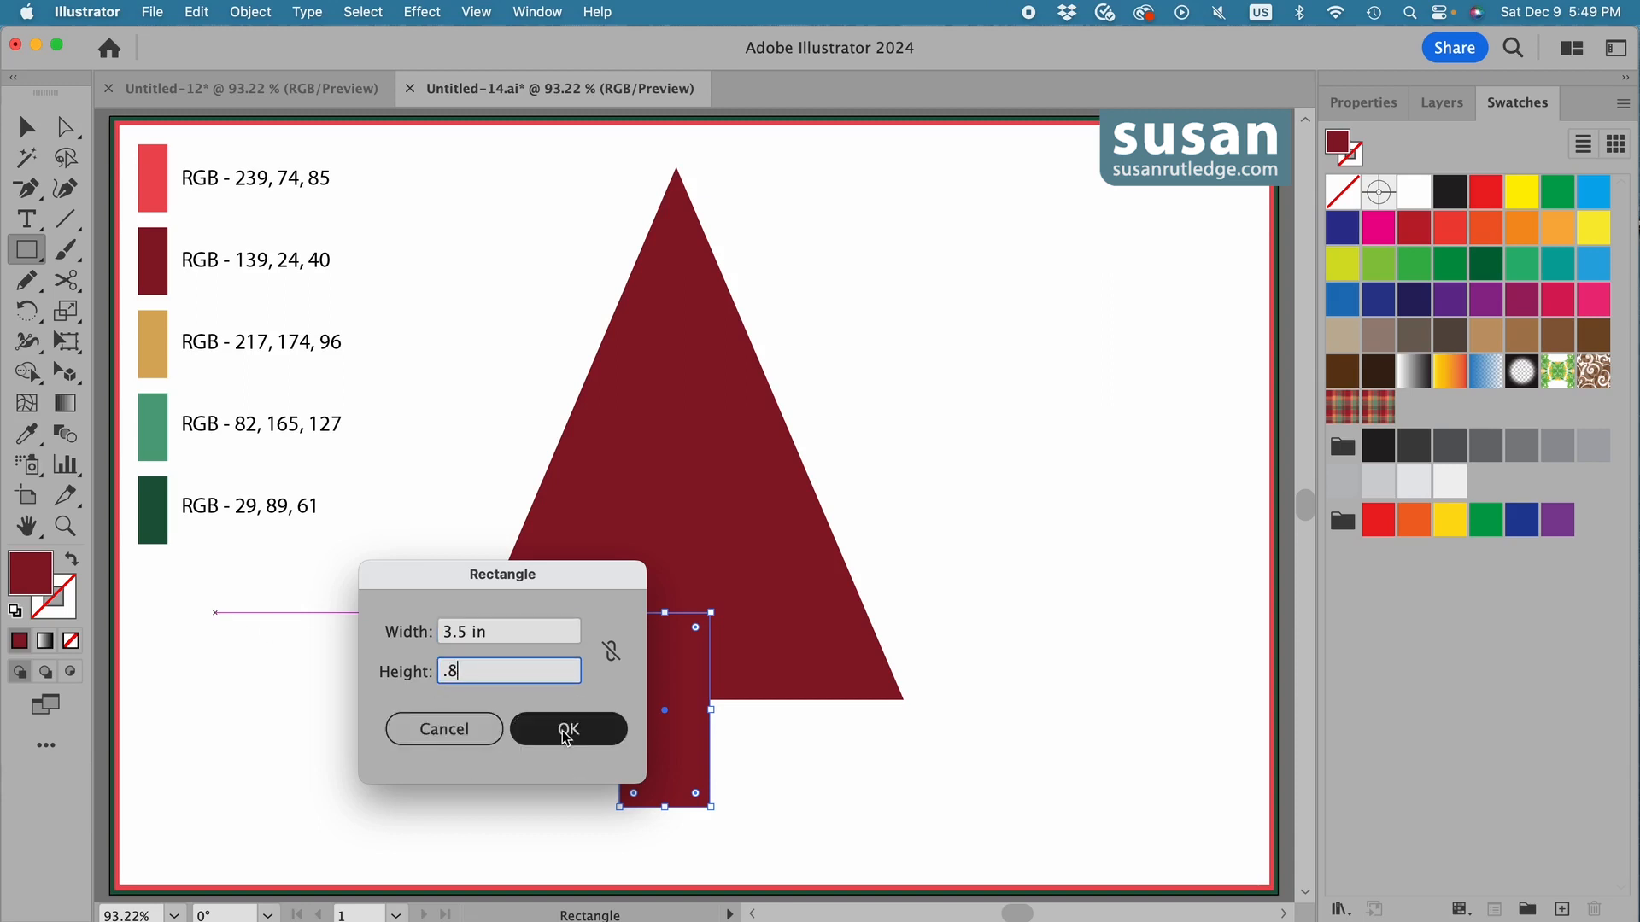
left_click(28, 134)
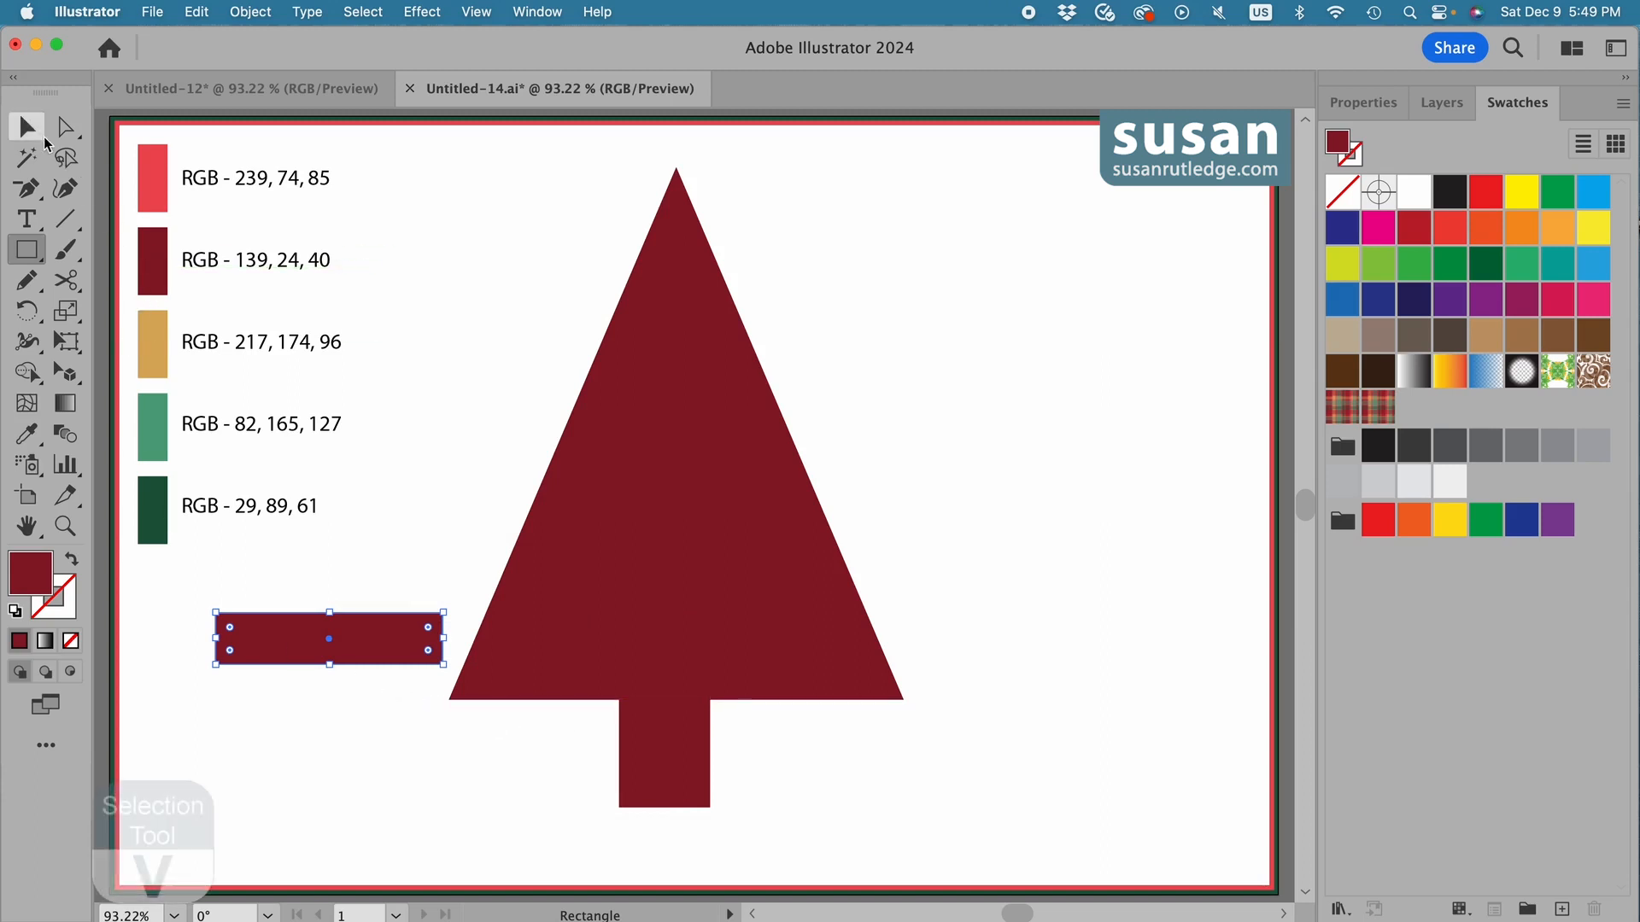
left_click_drag(374, 653, 700, 833)
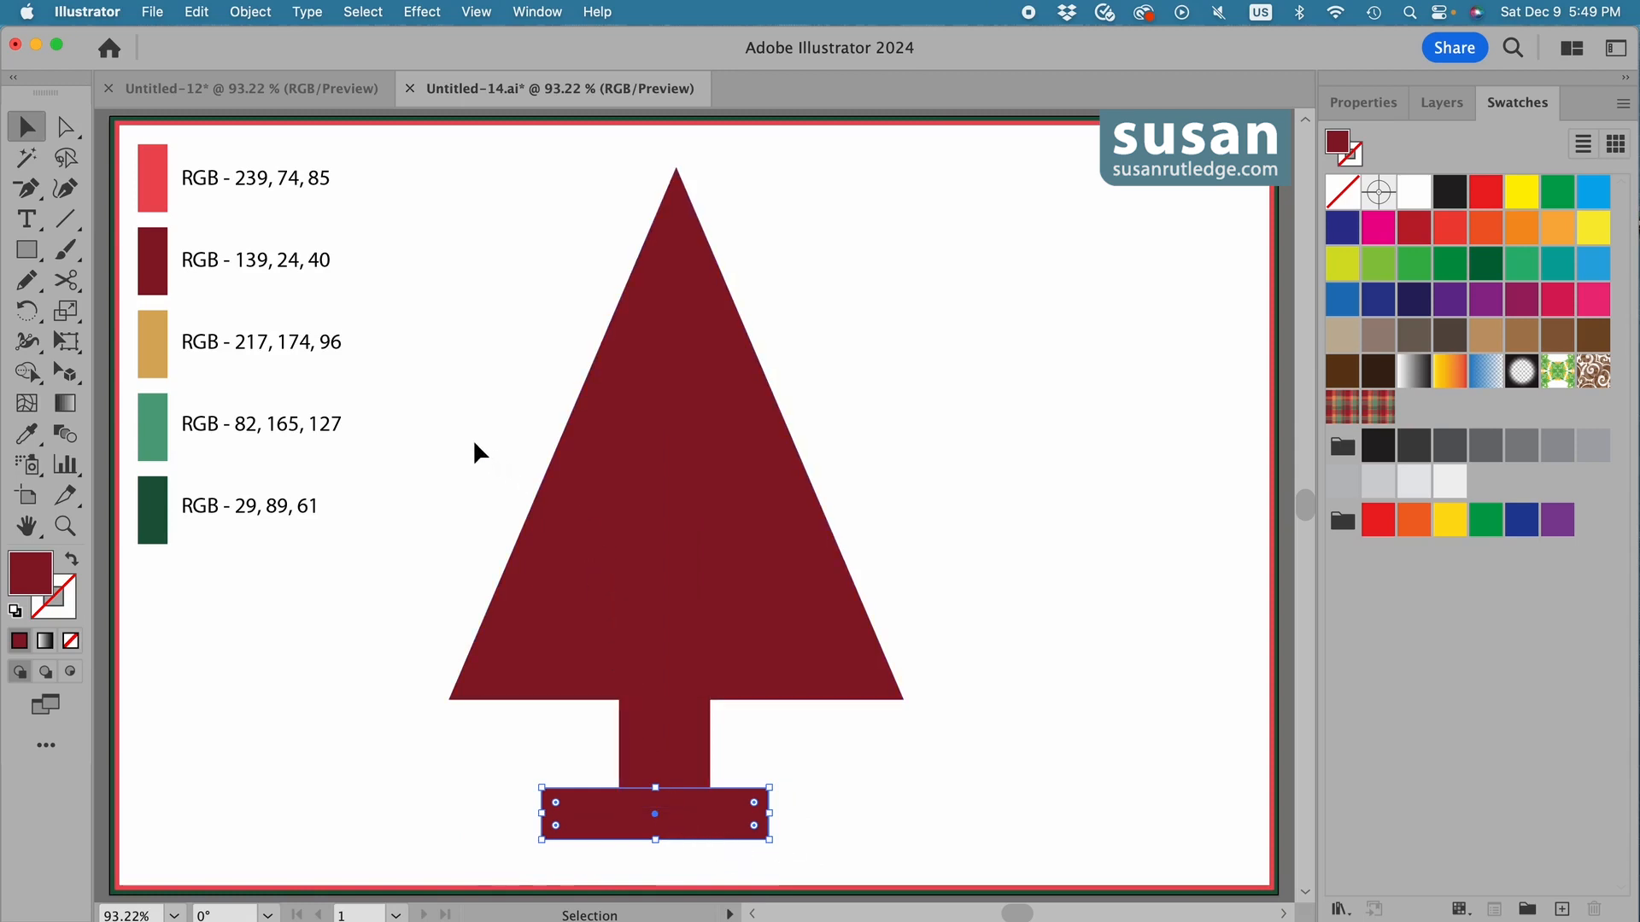
Align the triangle, trunk and stand to each other by their horizontal centers.
left_click_drag(472, 442, 812, 823)
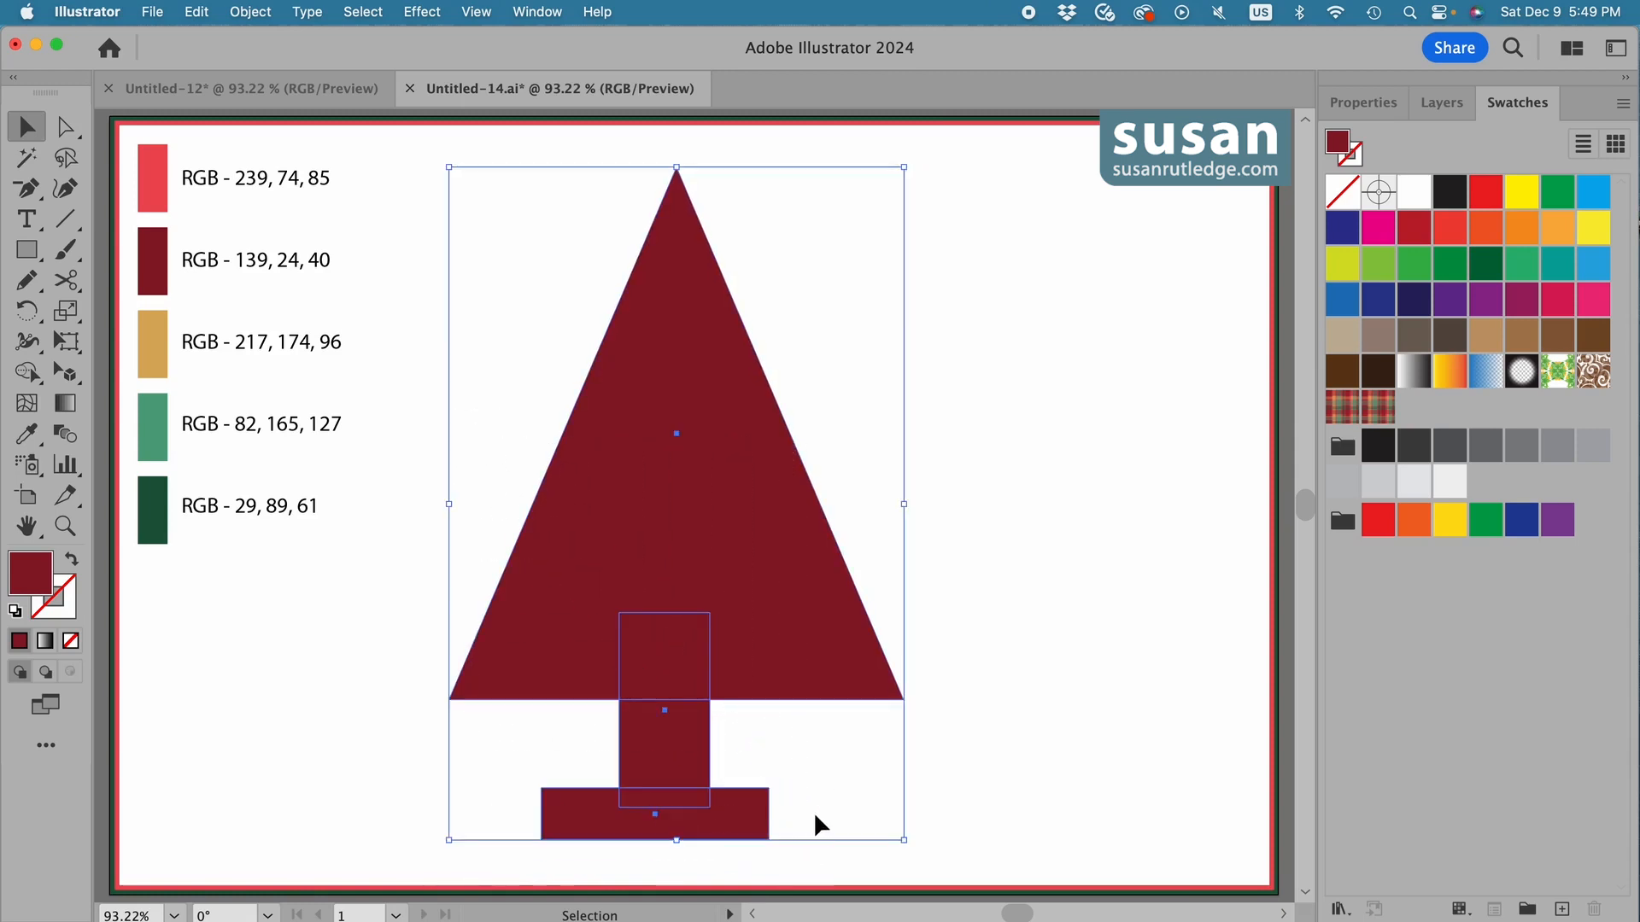
left_click(1367, 105)
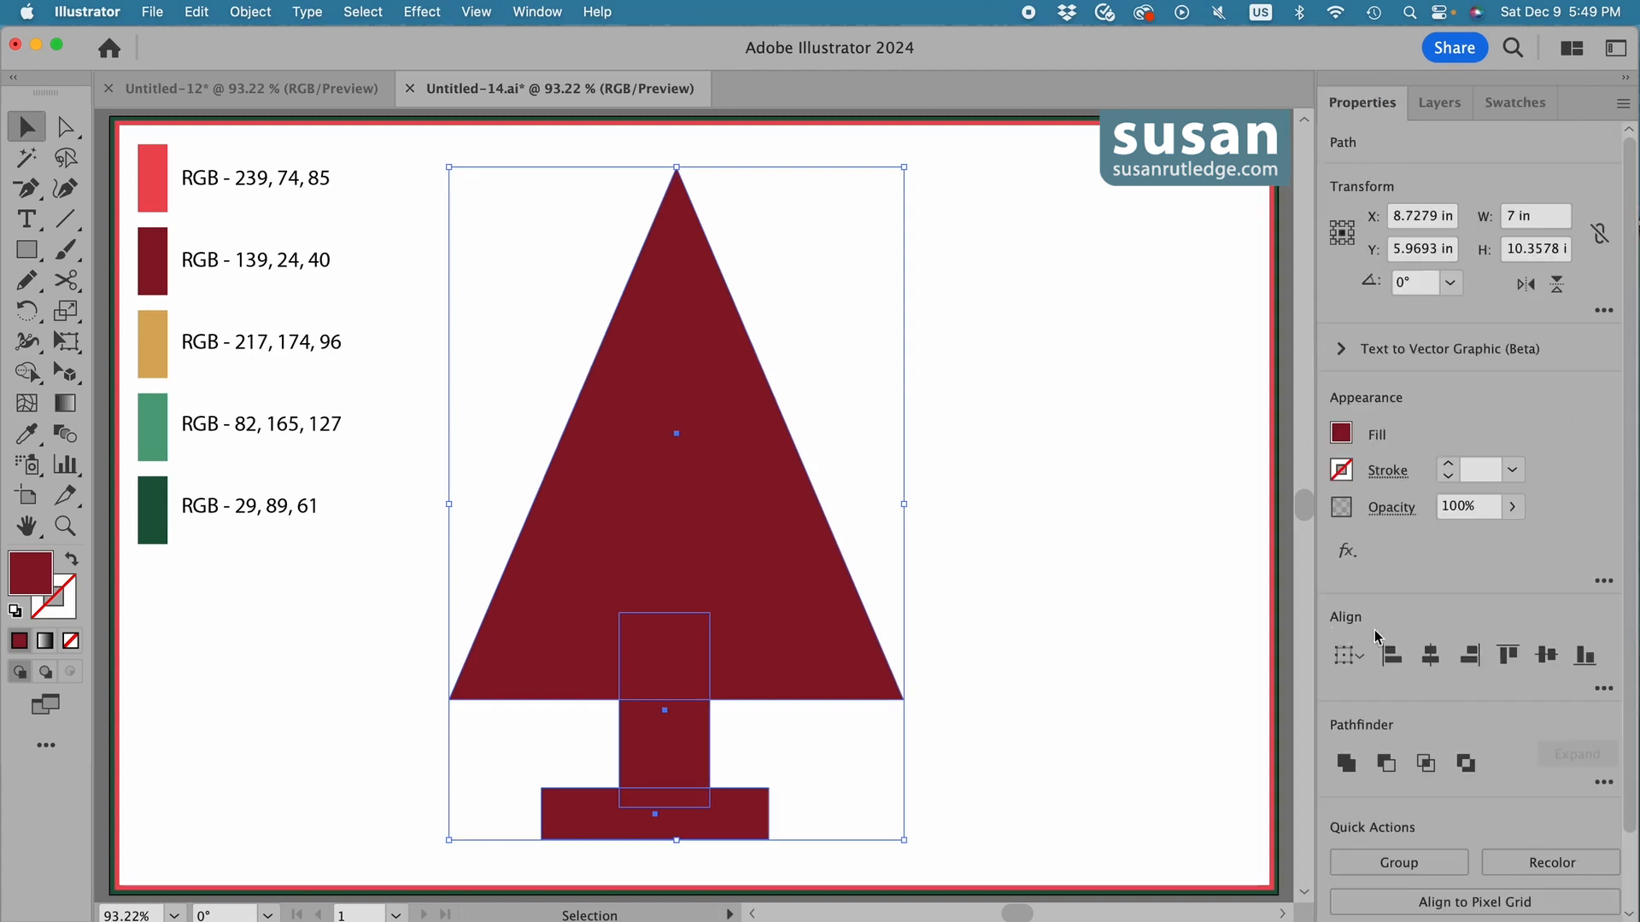
left_click(1430, 657)
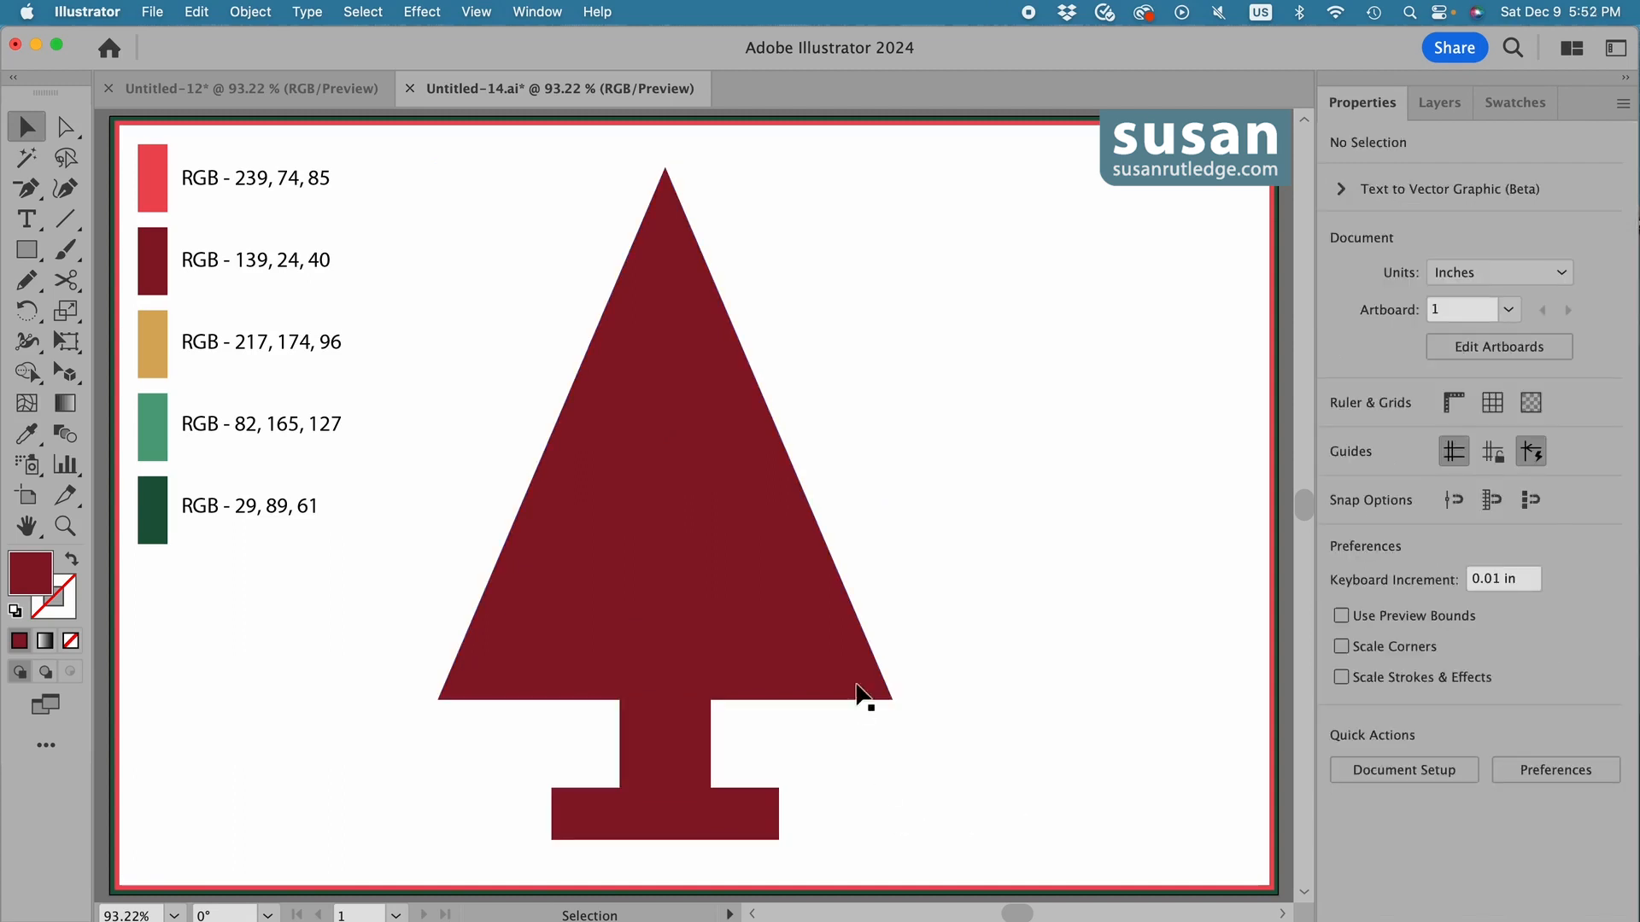
Move the triangle slightly down over the trunk and unite all three shapes into a single tree shape.
left_click(681, 567)
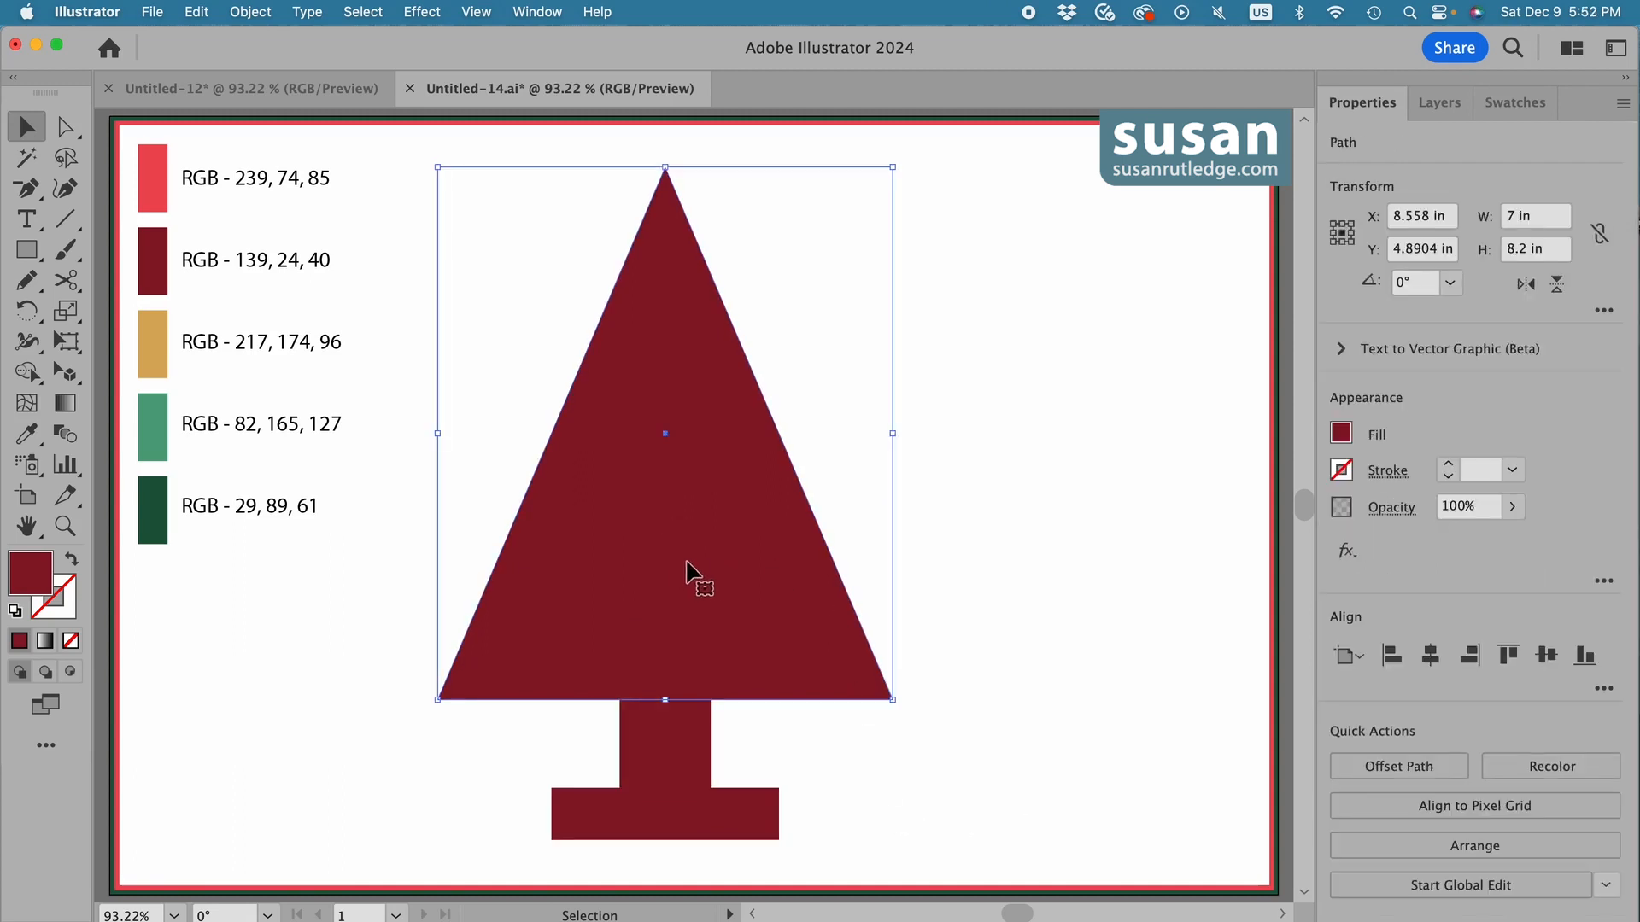
left_click_drag(690, 564, 694, 598)
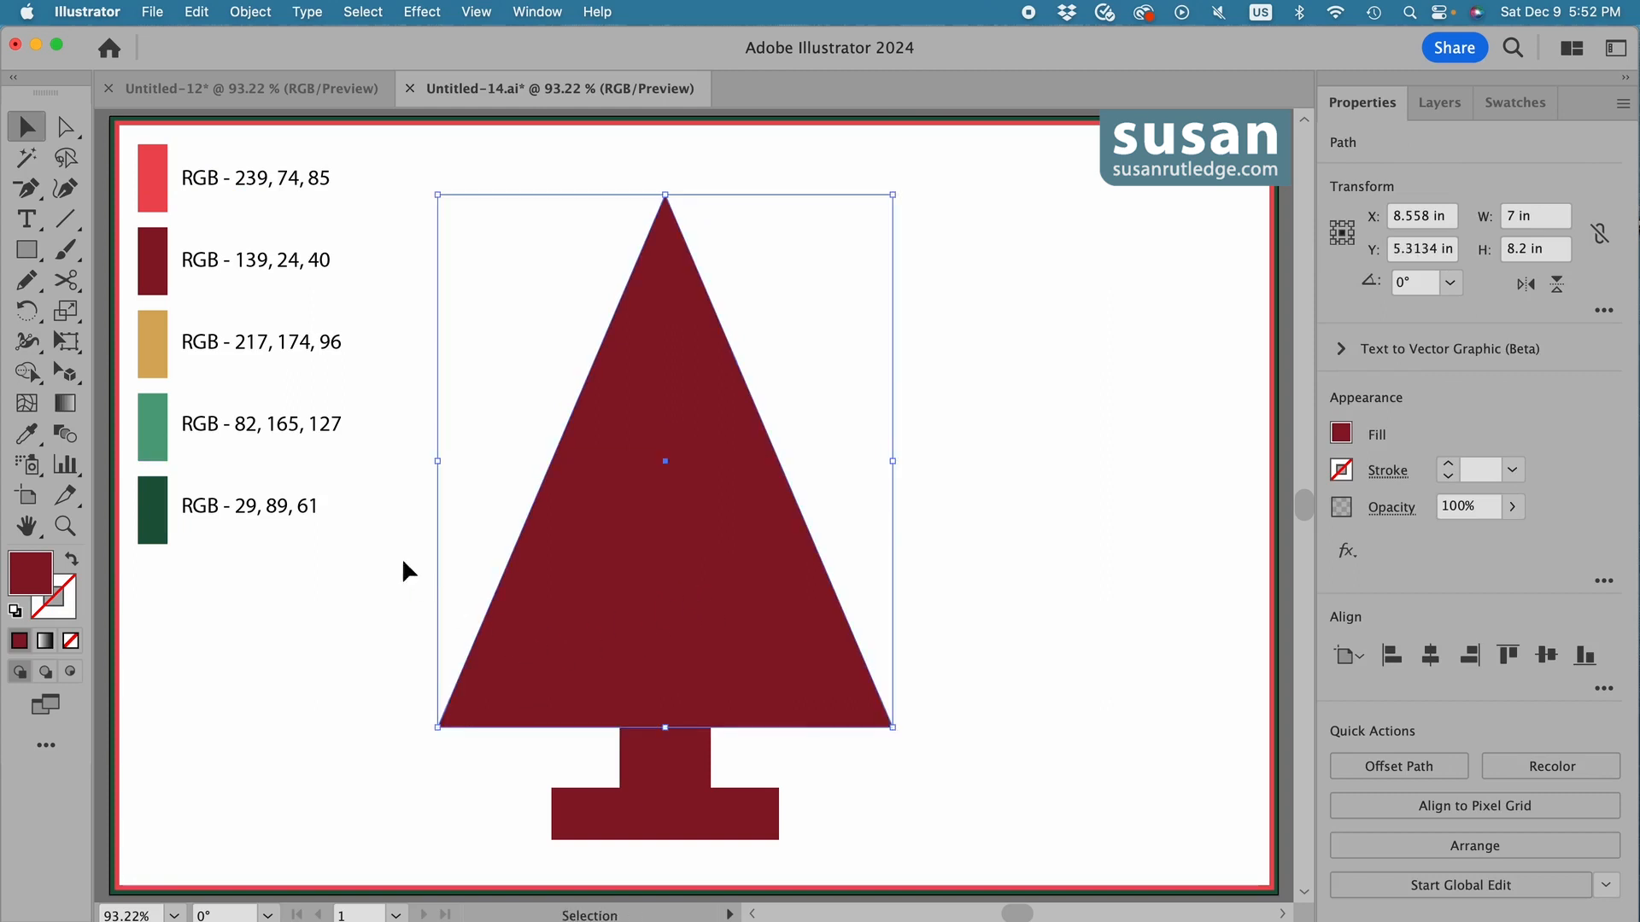
left_click_drag(468, 544, 772, 809)
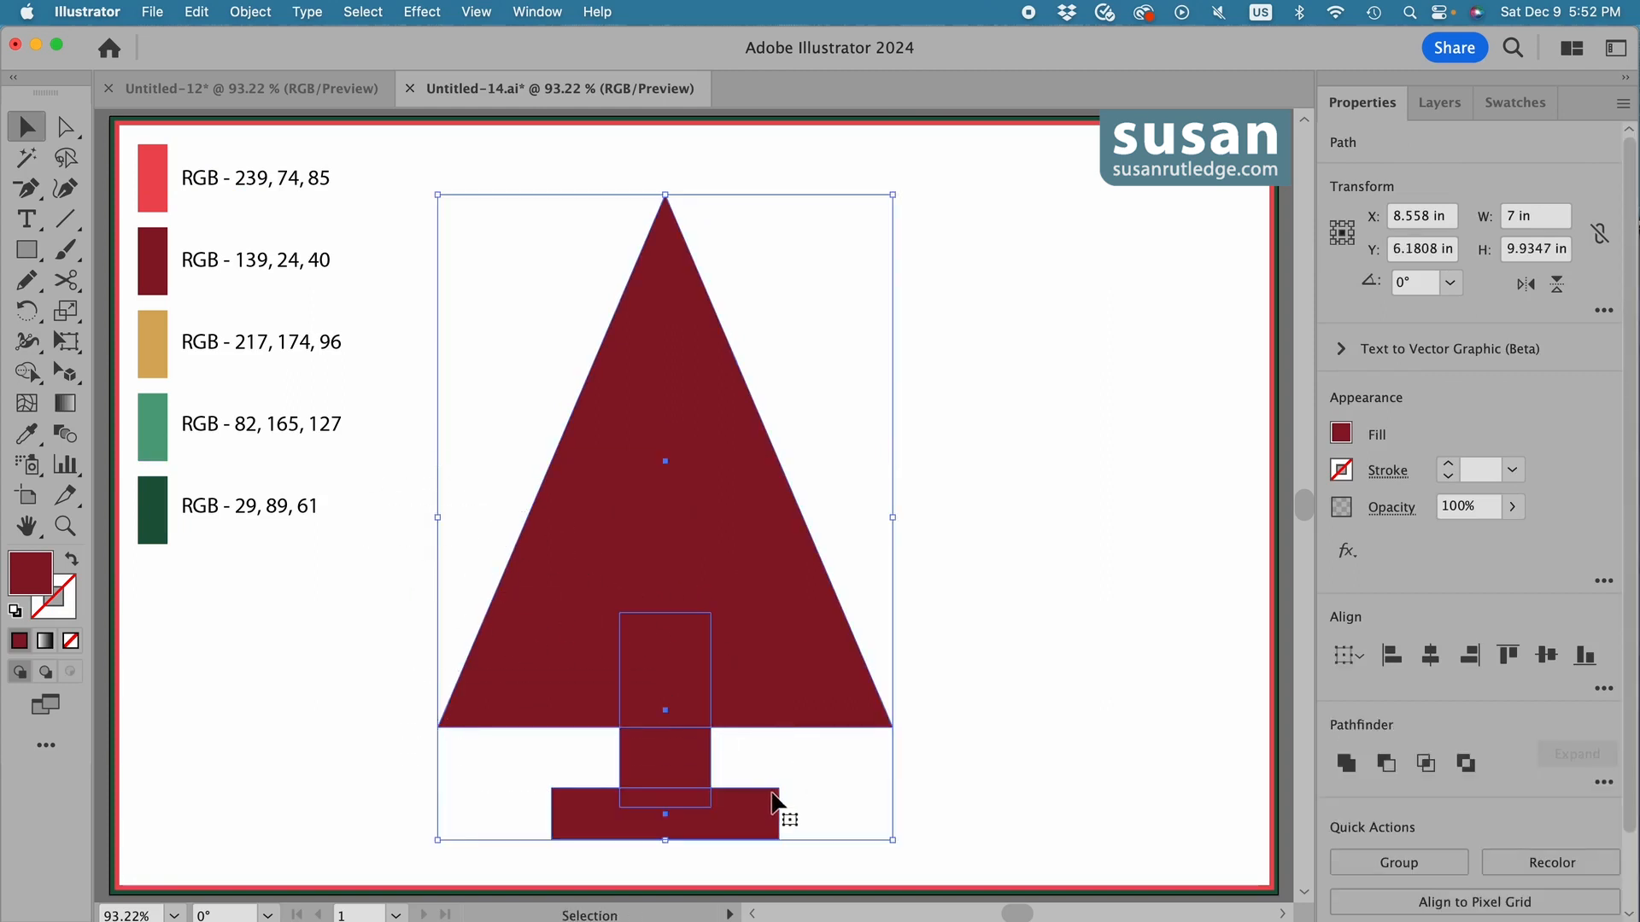
left_click(1345, 763)
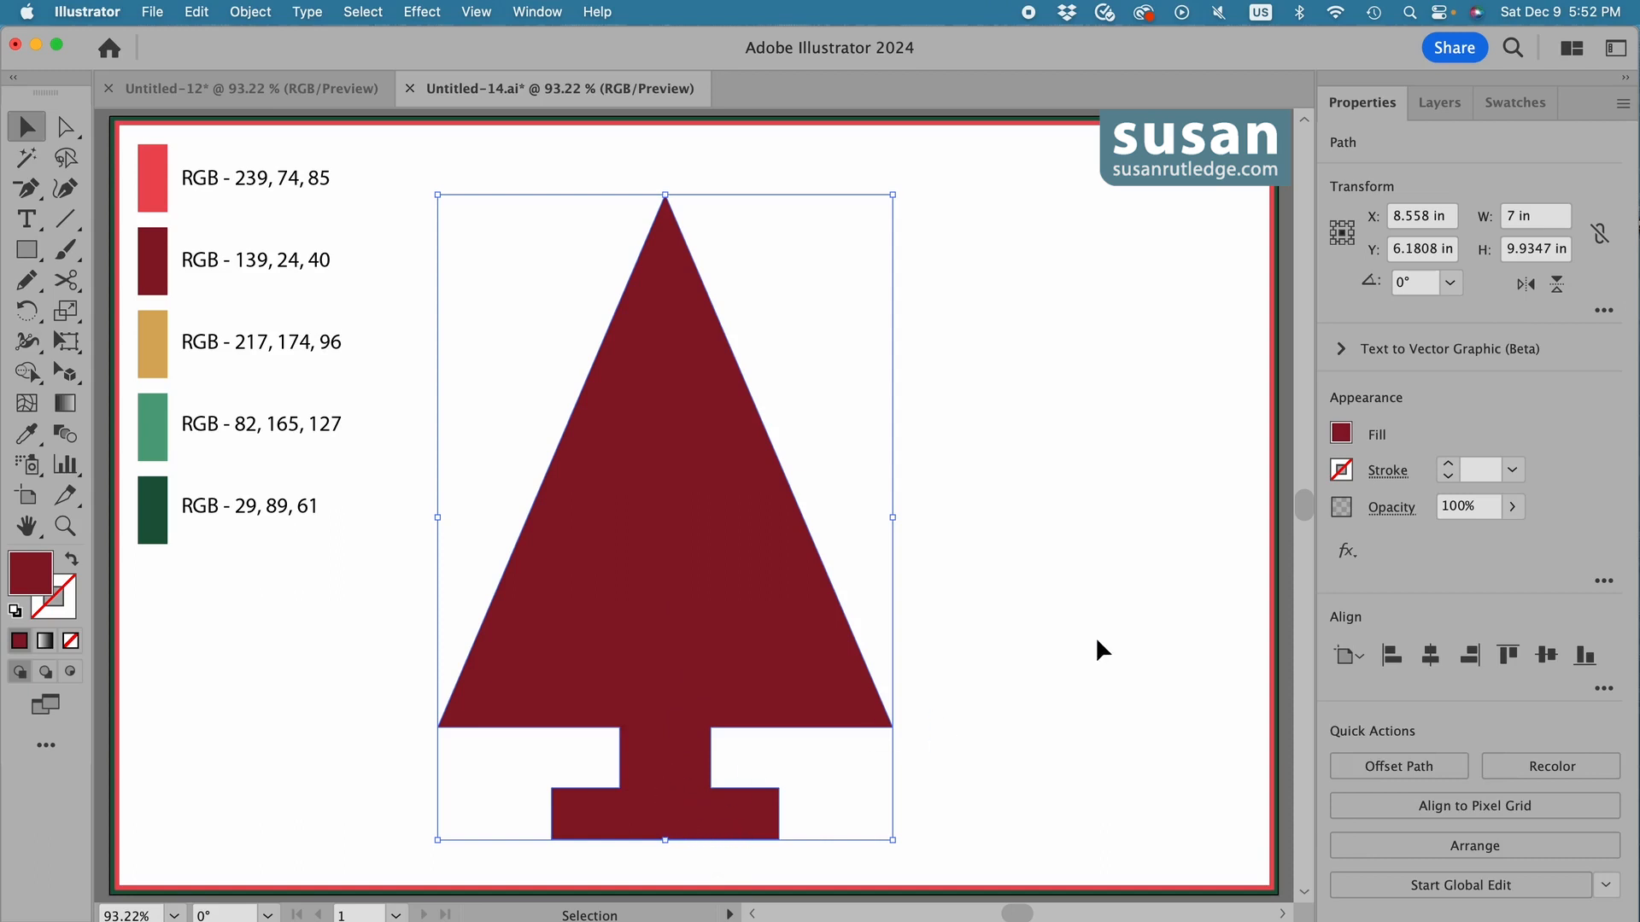
Fill the tree shape with the last plaid pattern swatch.
left_click(1342, 434)
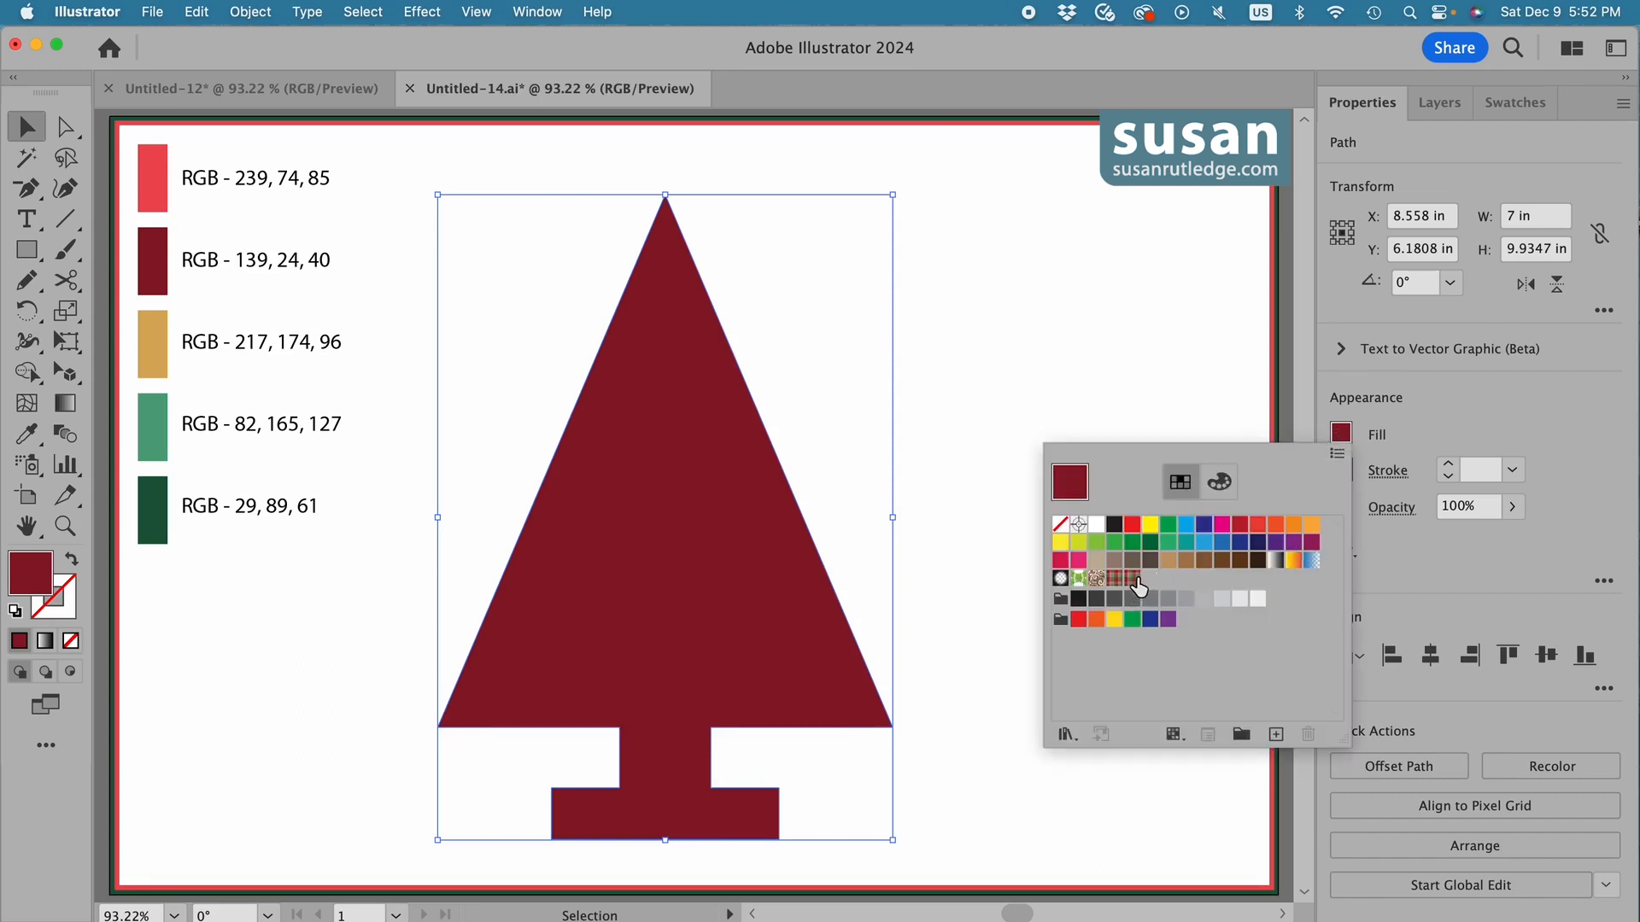
left_click(1134, 581)
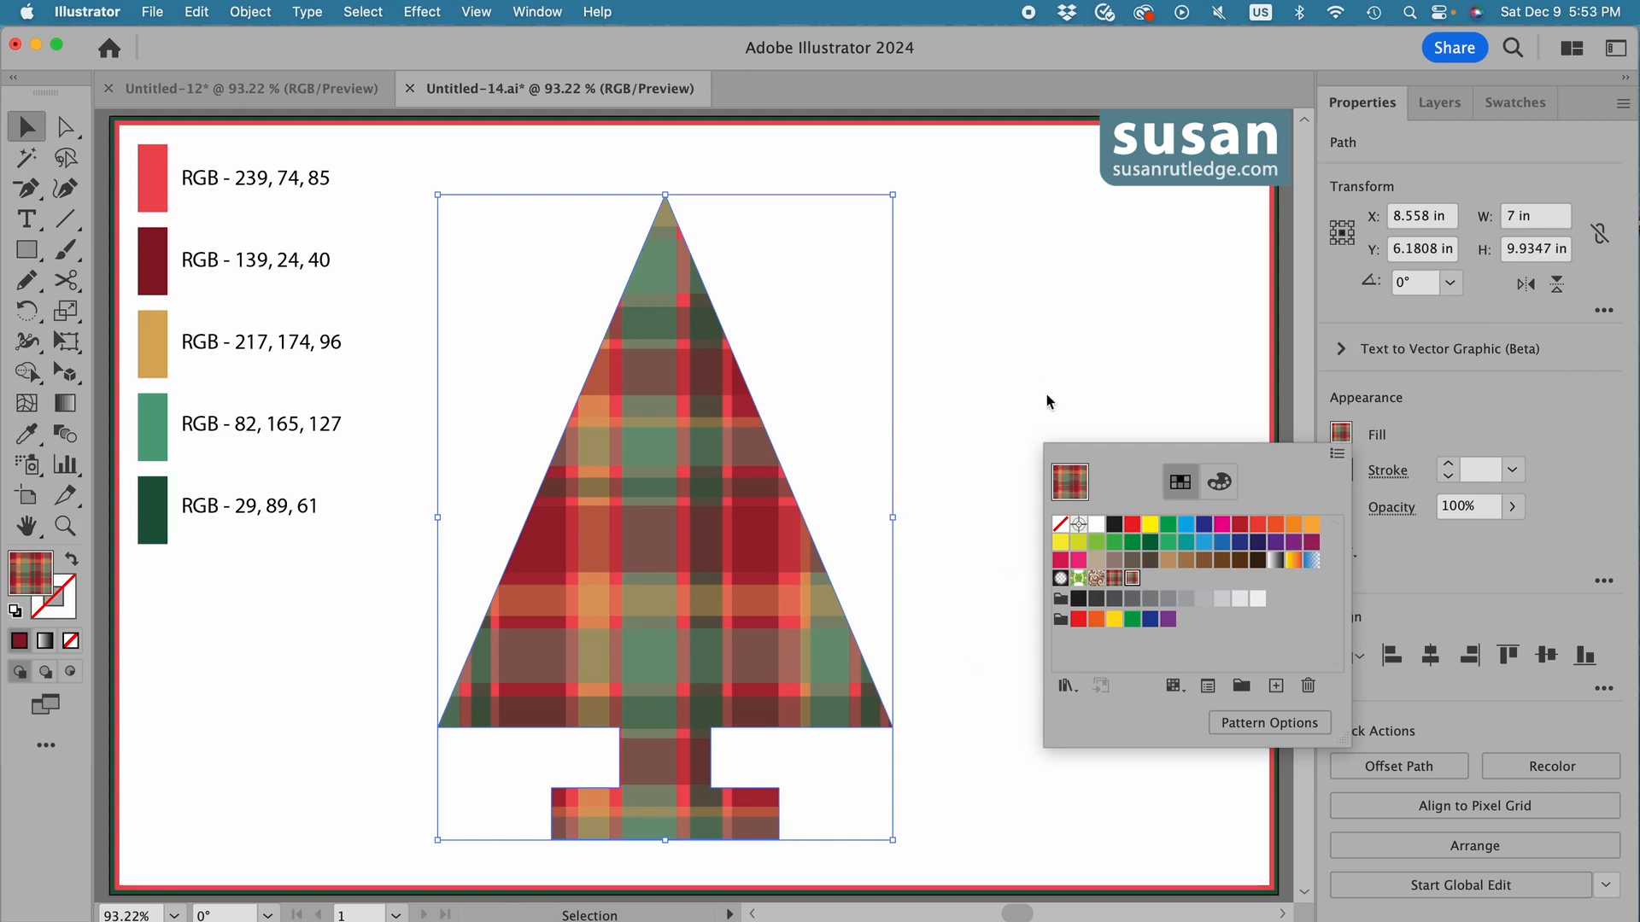
left_click(1085, 401)
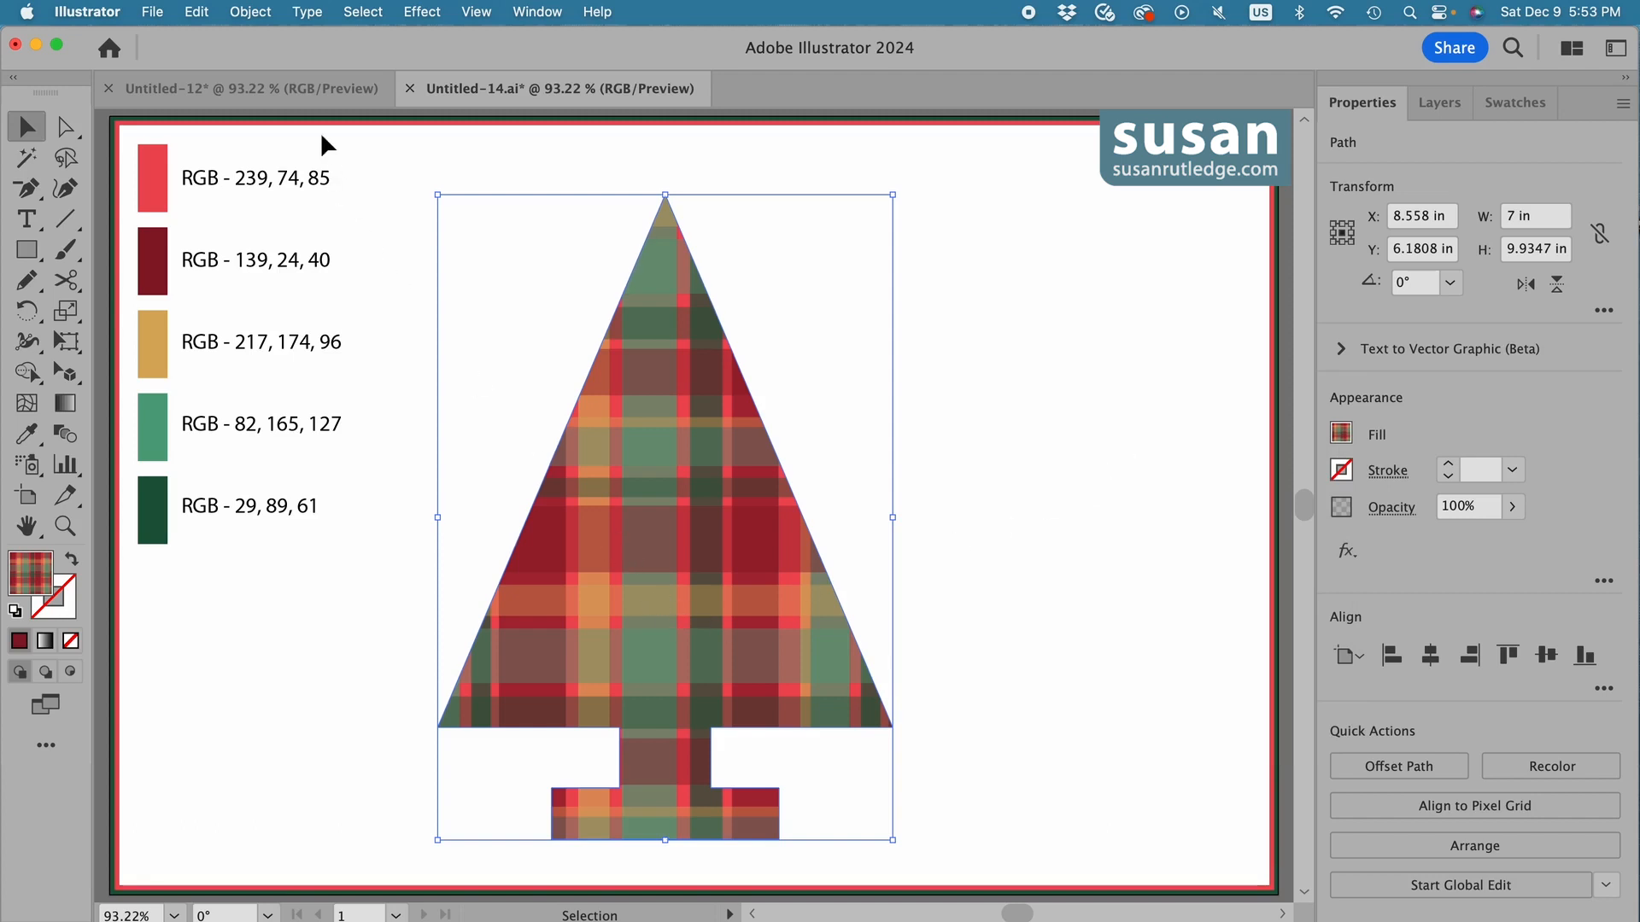
Scale only the tree's plaid pattern uniformly to 45%, excluding the object itself from the transformation, and deselect the tree.
left_click(260, 14)
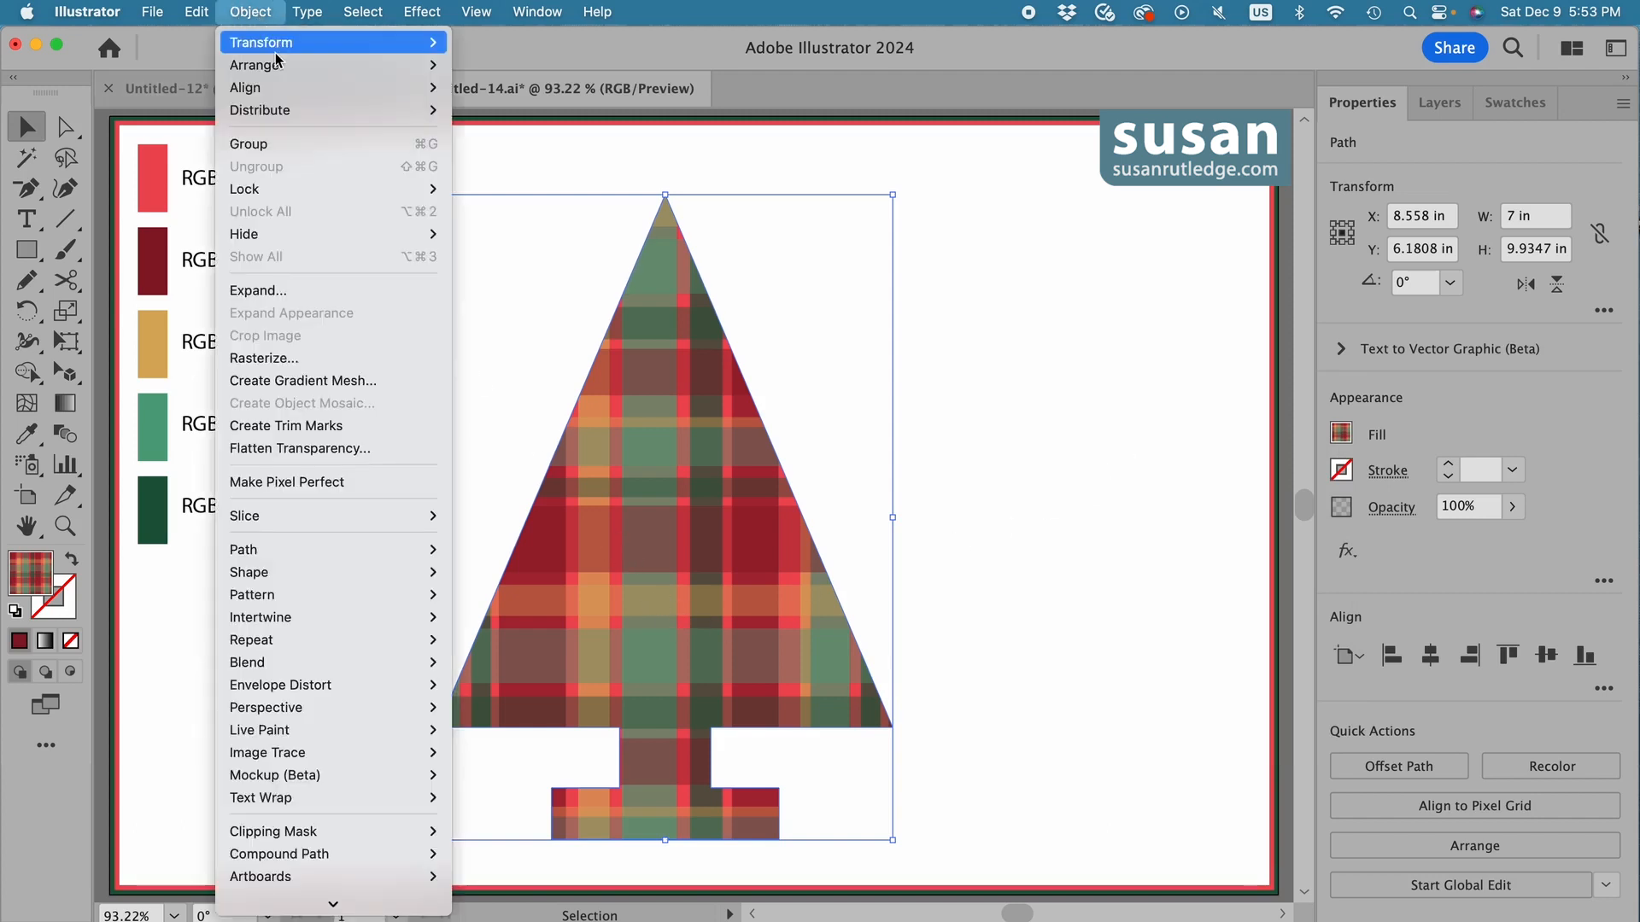
mouse_move(285, 44)
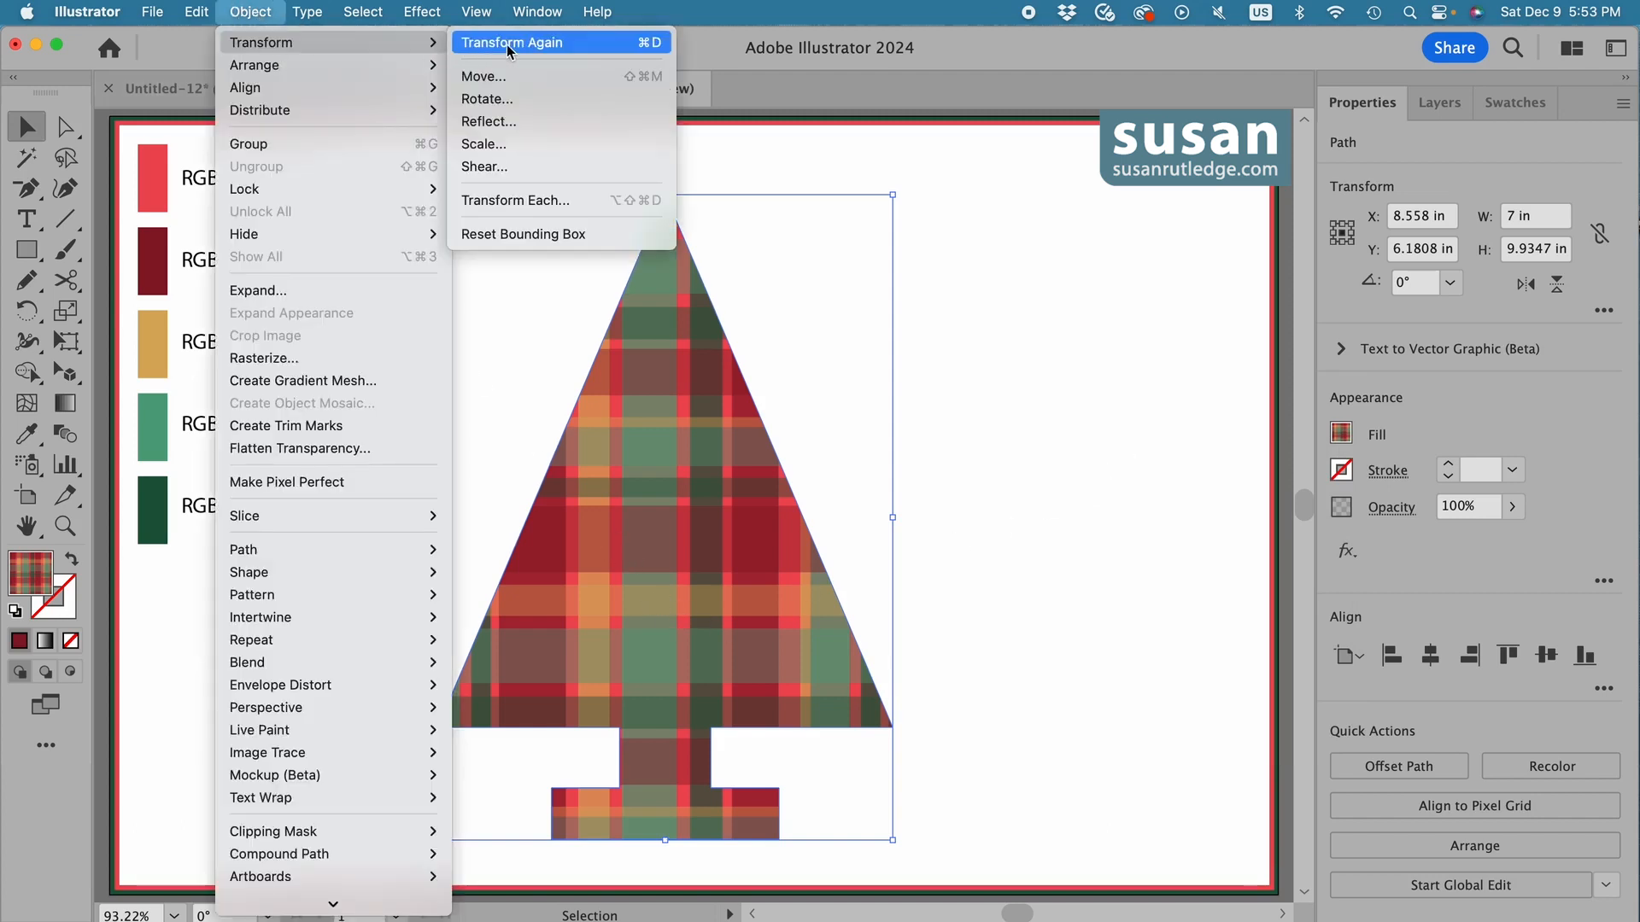
left_click(489, 149)
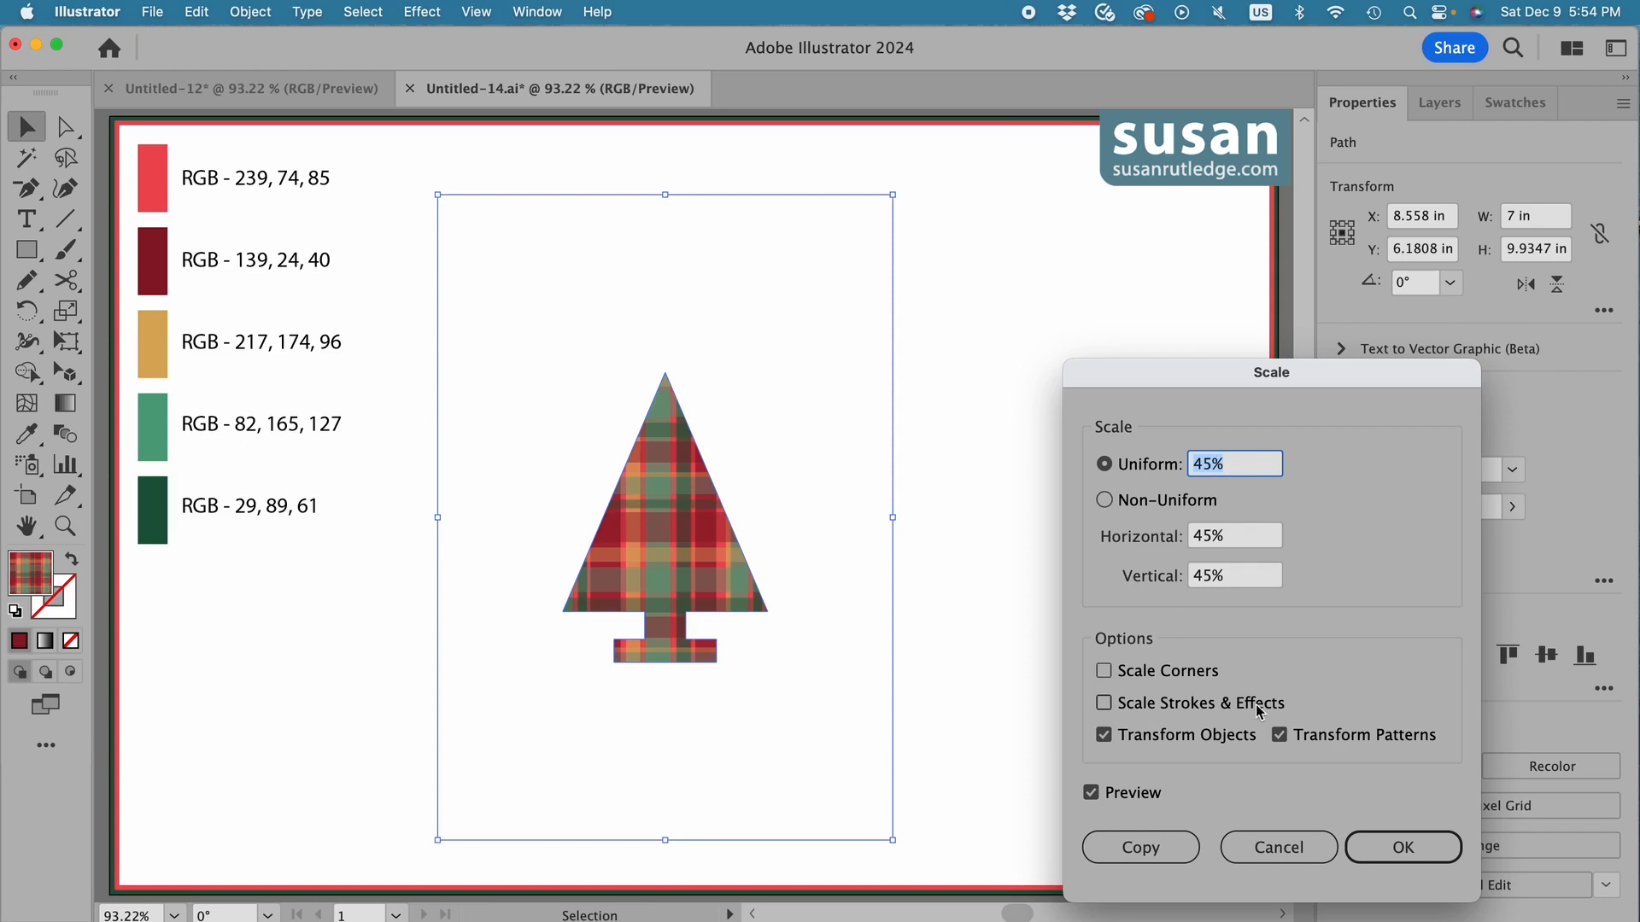
left_click(1104, 736)
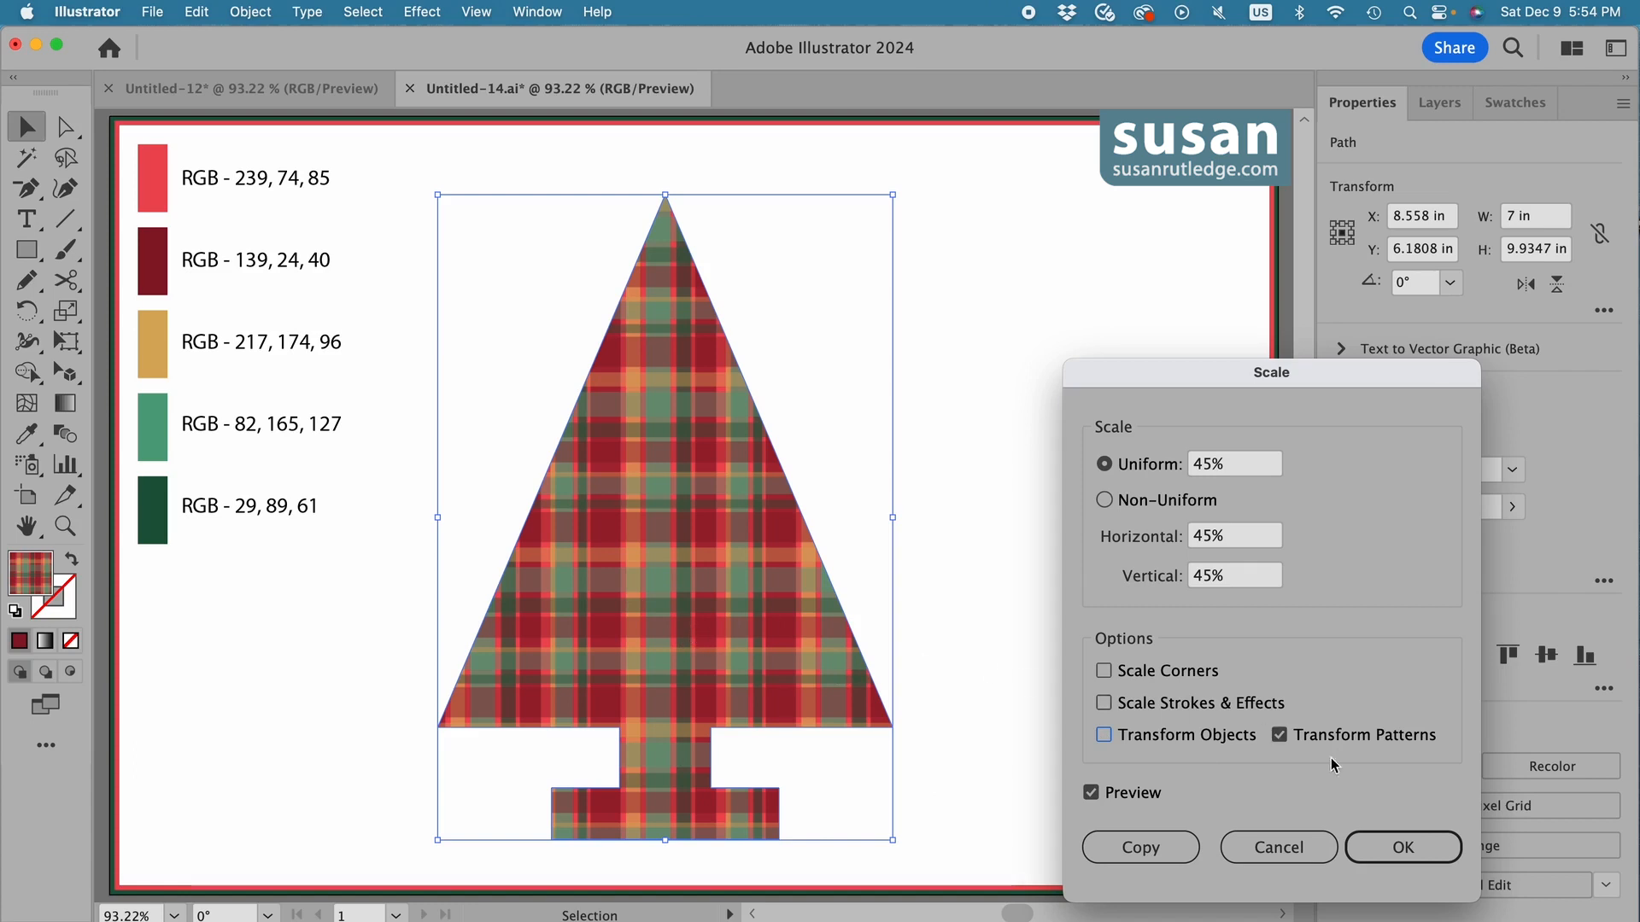
left_click(1408, 849)
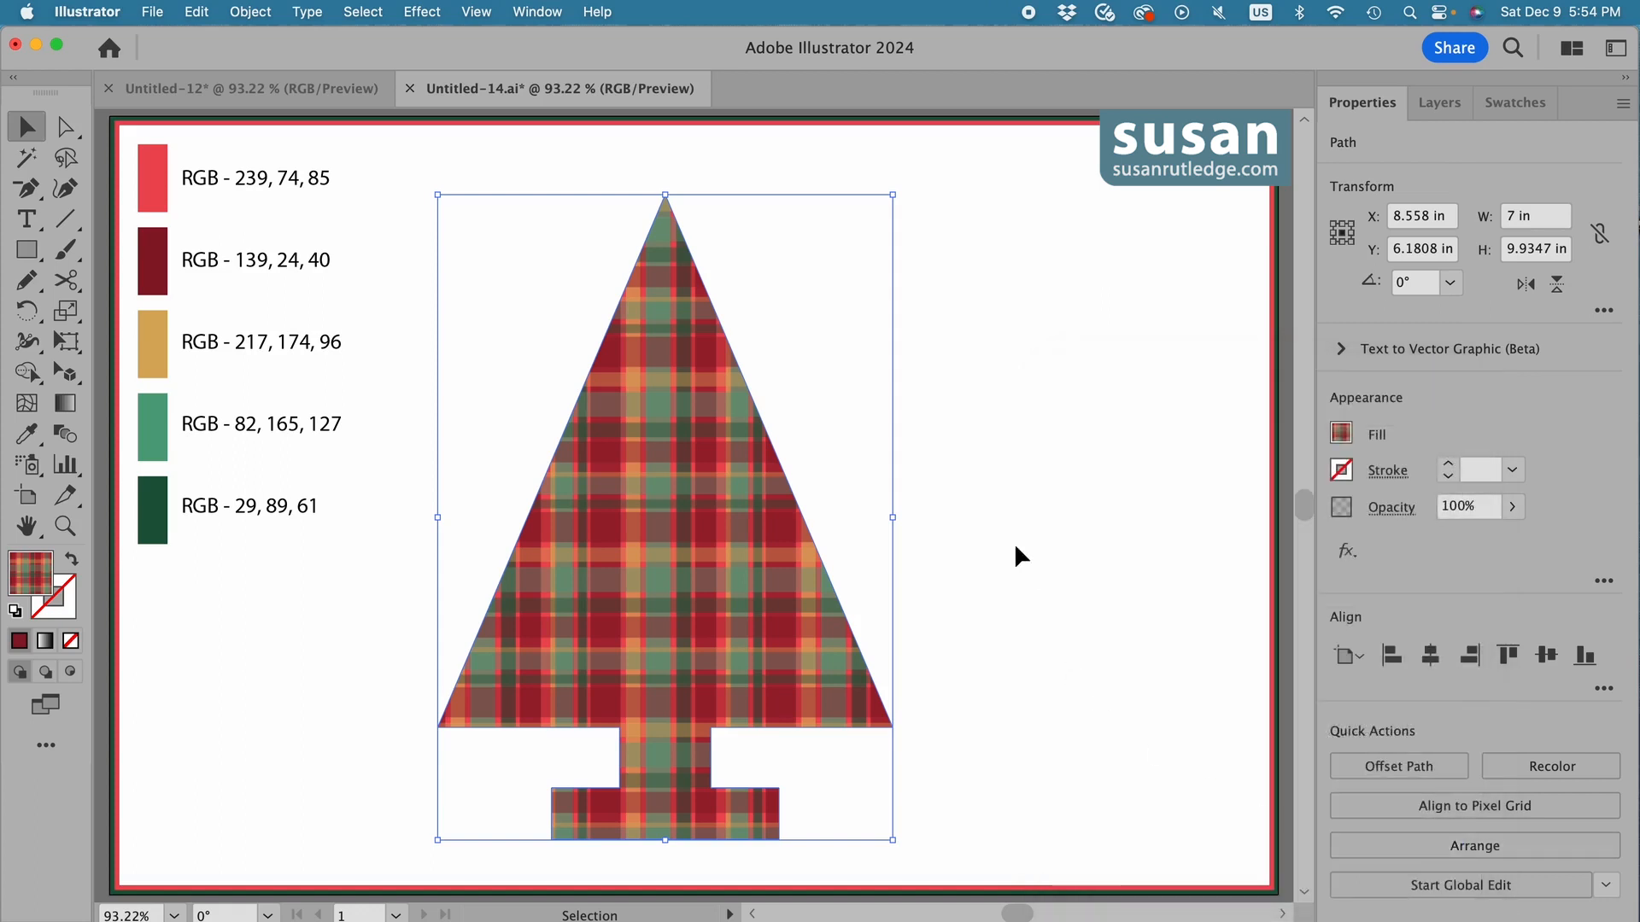
left_click(956, 481)
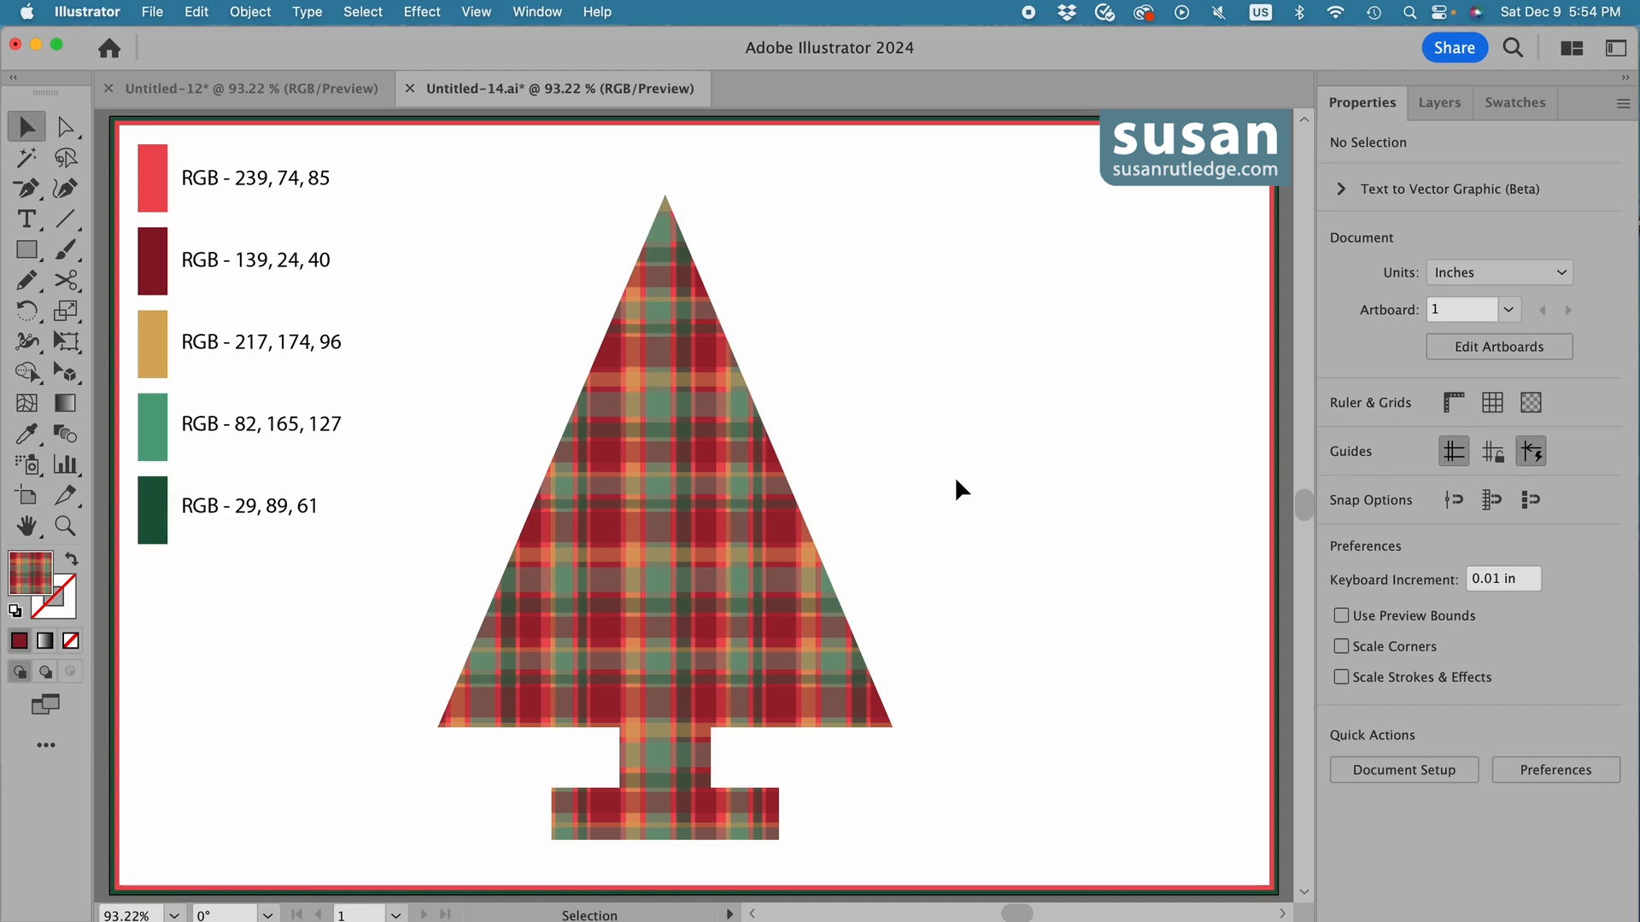
Give the tree a red stroke coloured RGB 239, 74, 85.
left_click(682, 525)
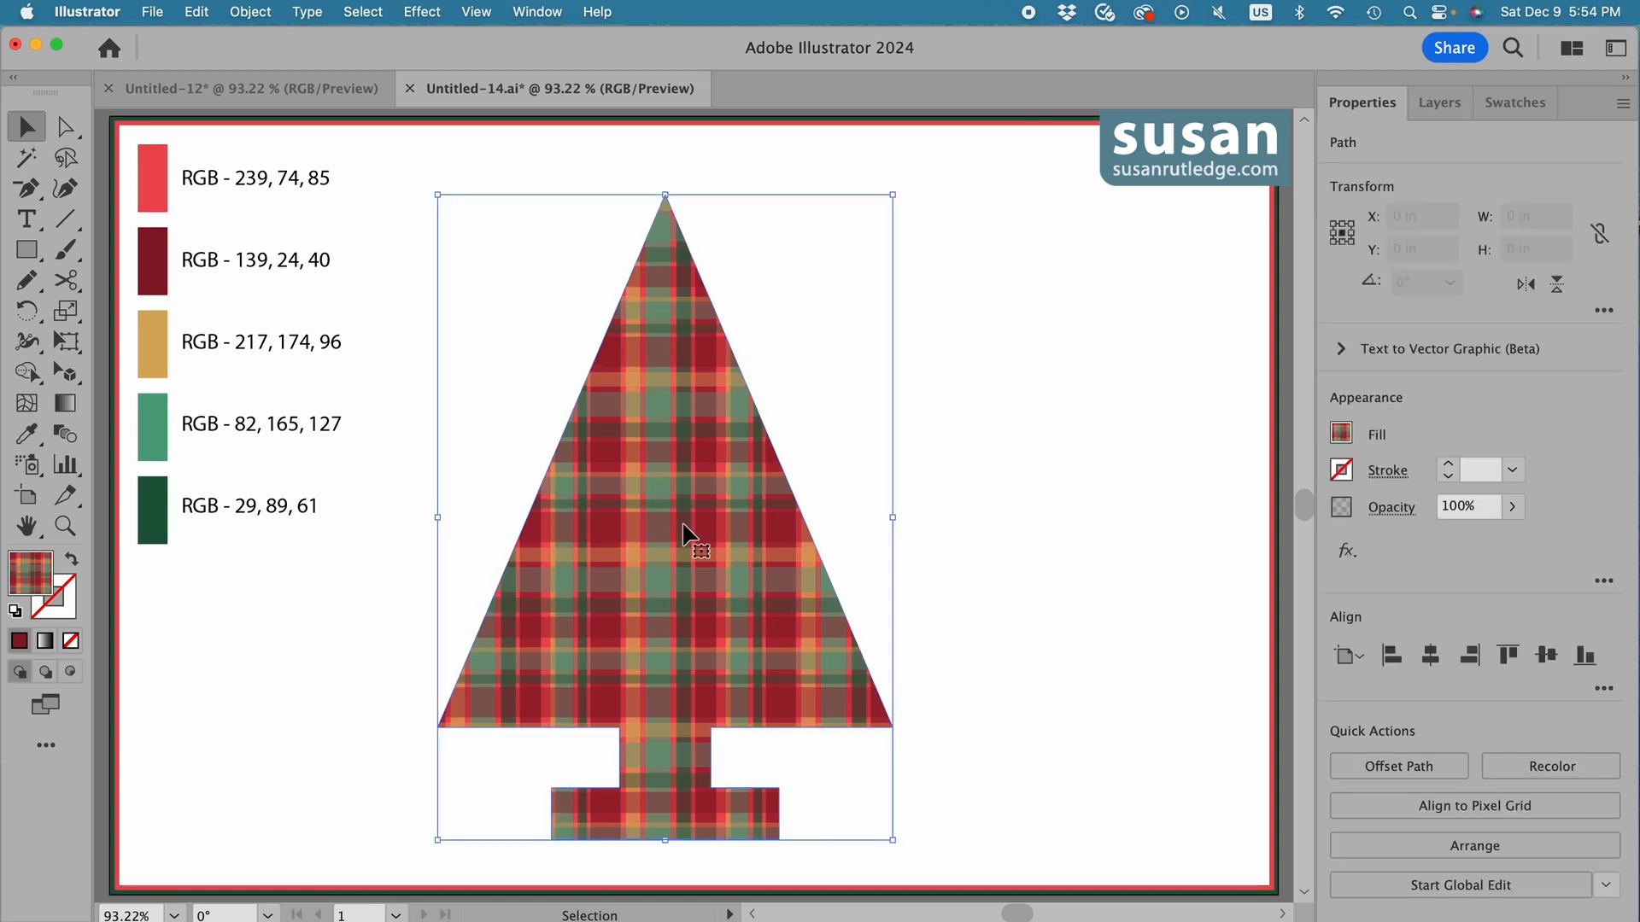
left_click(54, 613)
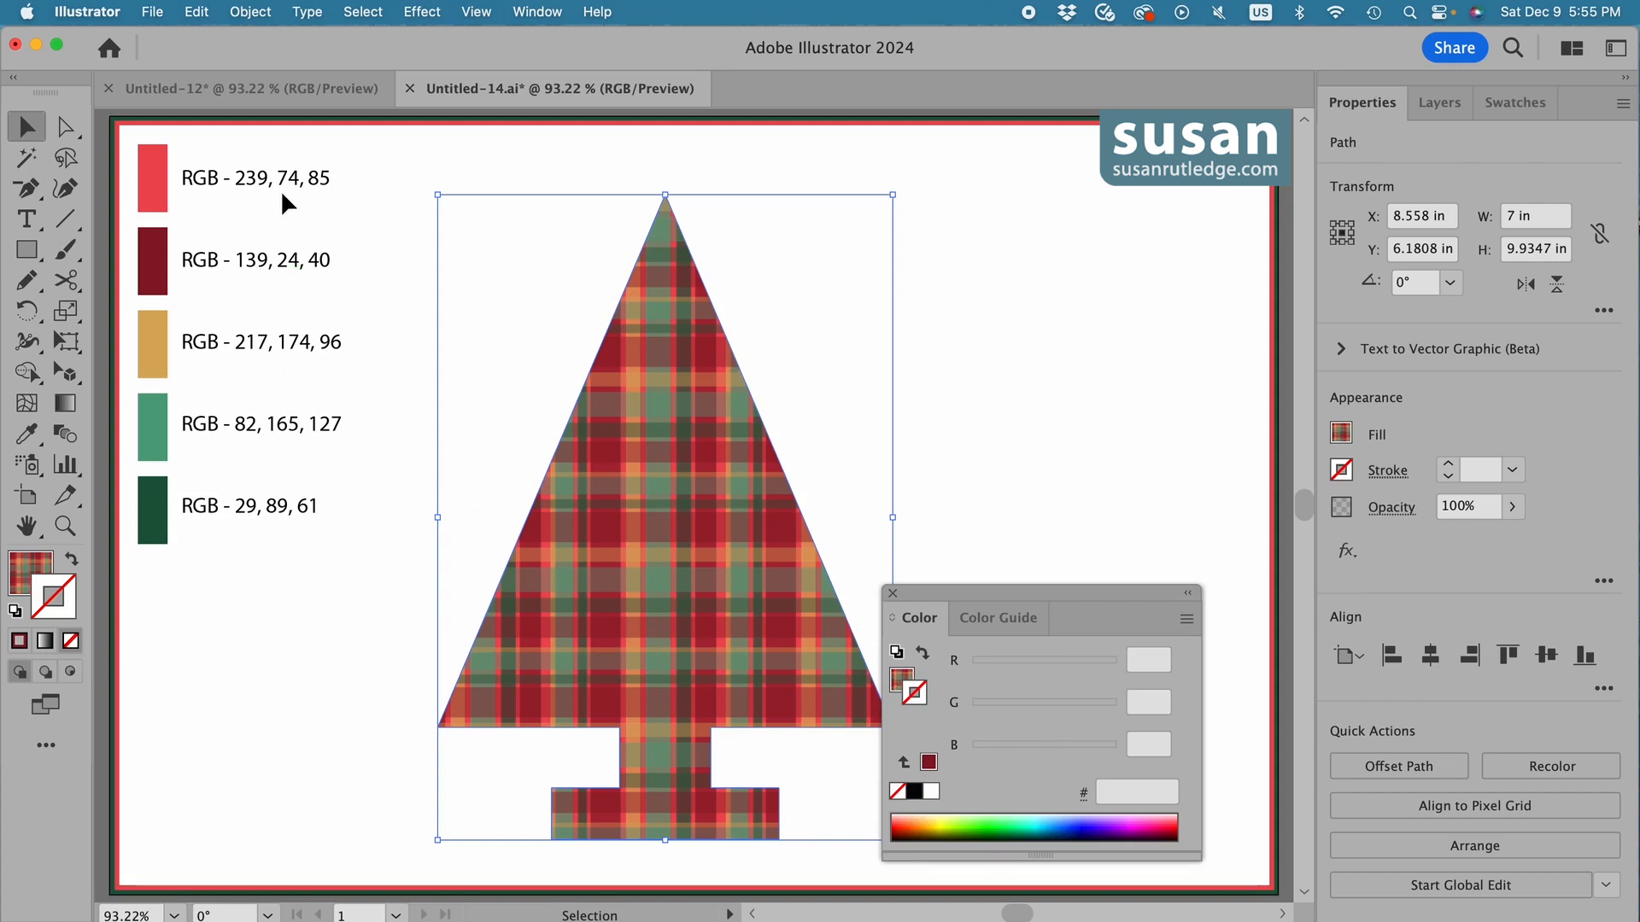
left_click(1147, 660)
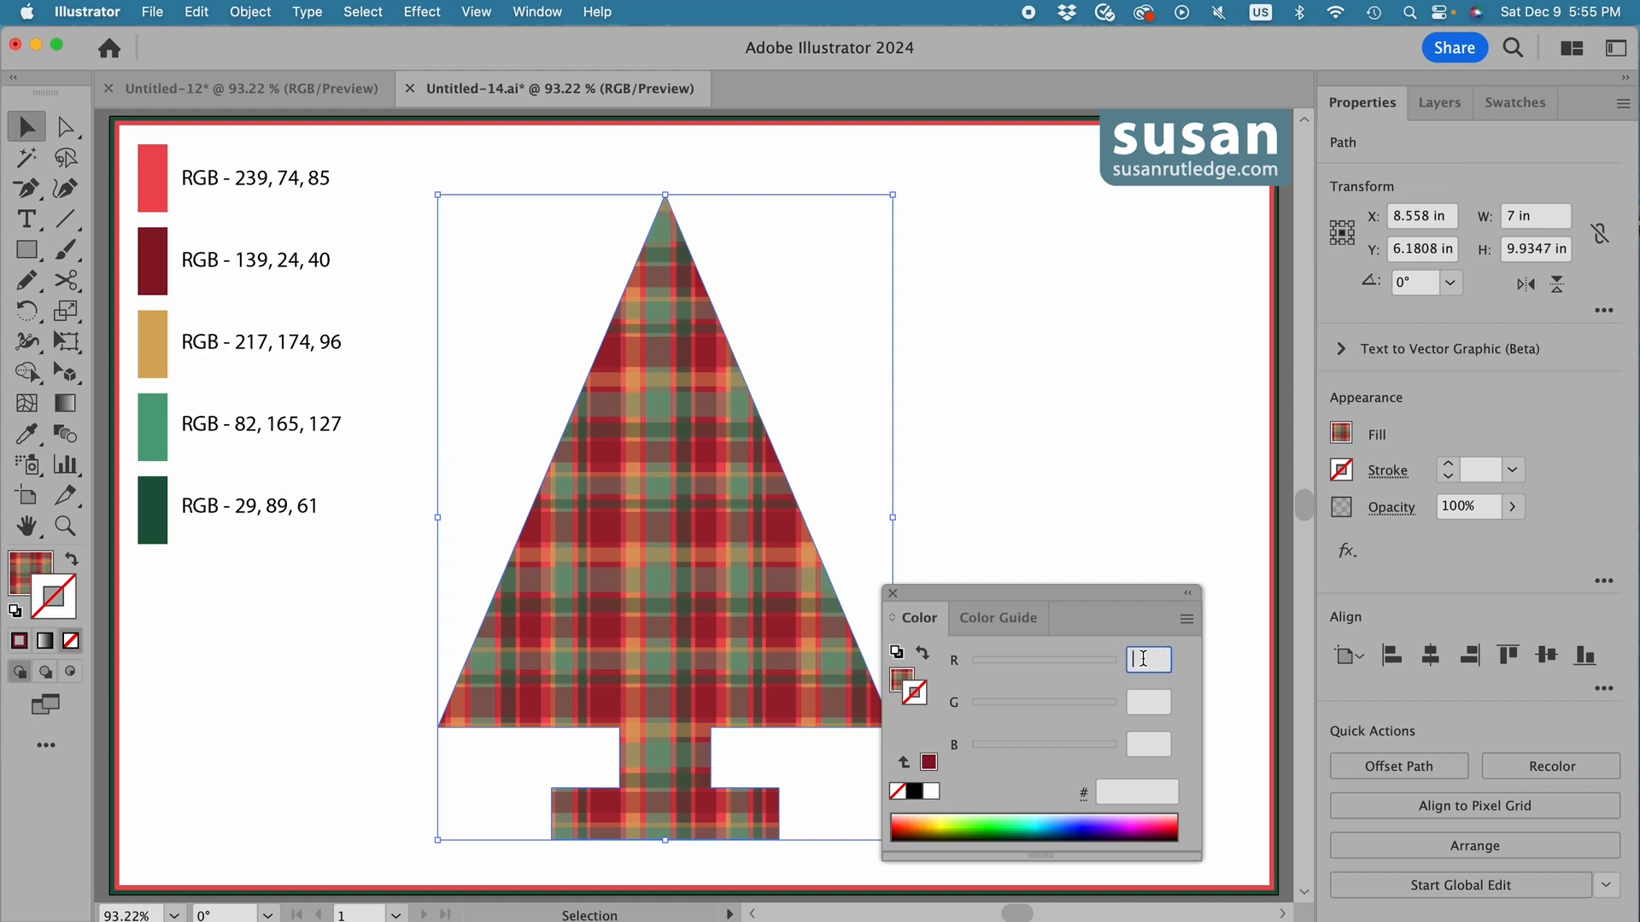
type("239")
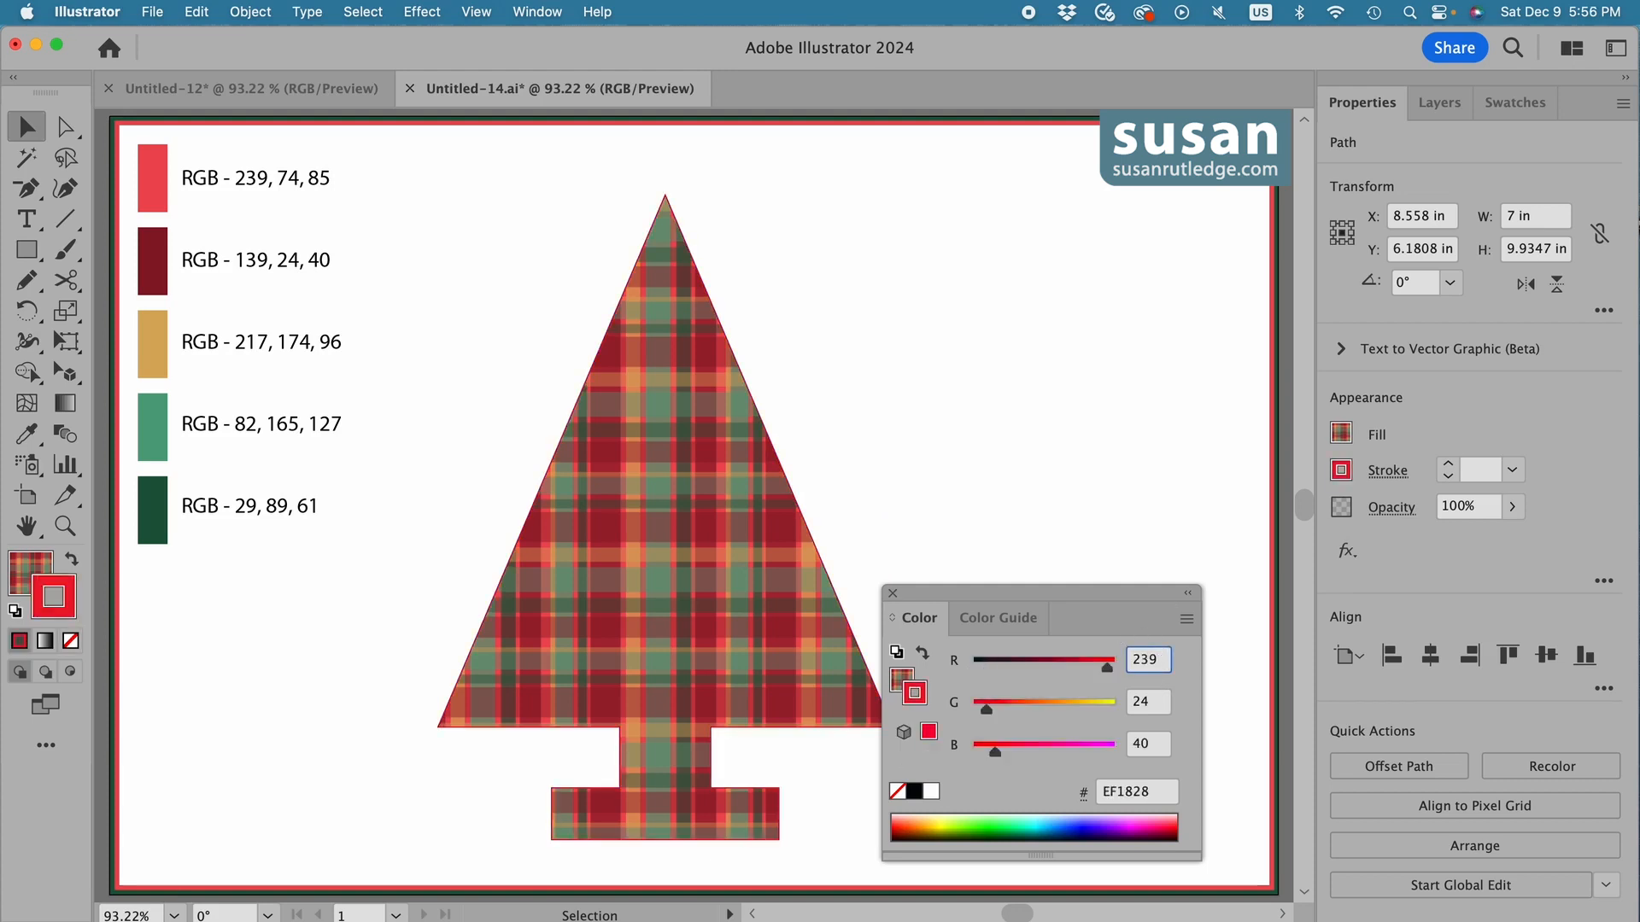
key("Tab")
type("74")
key("Tab")
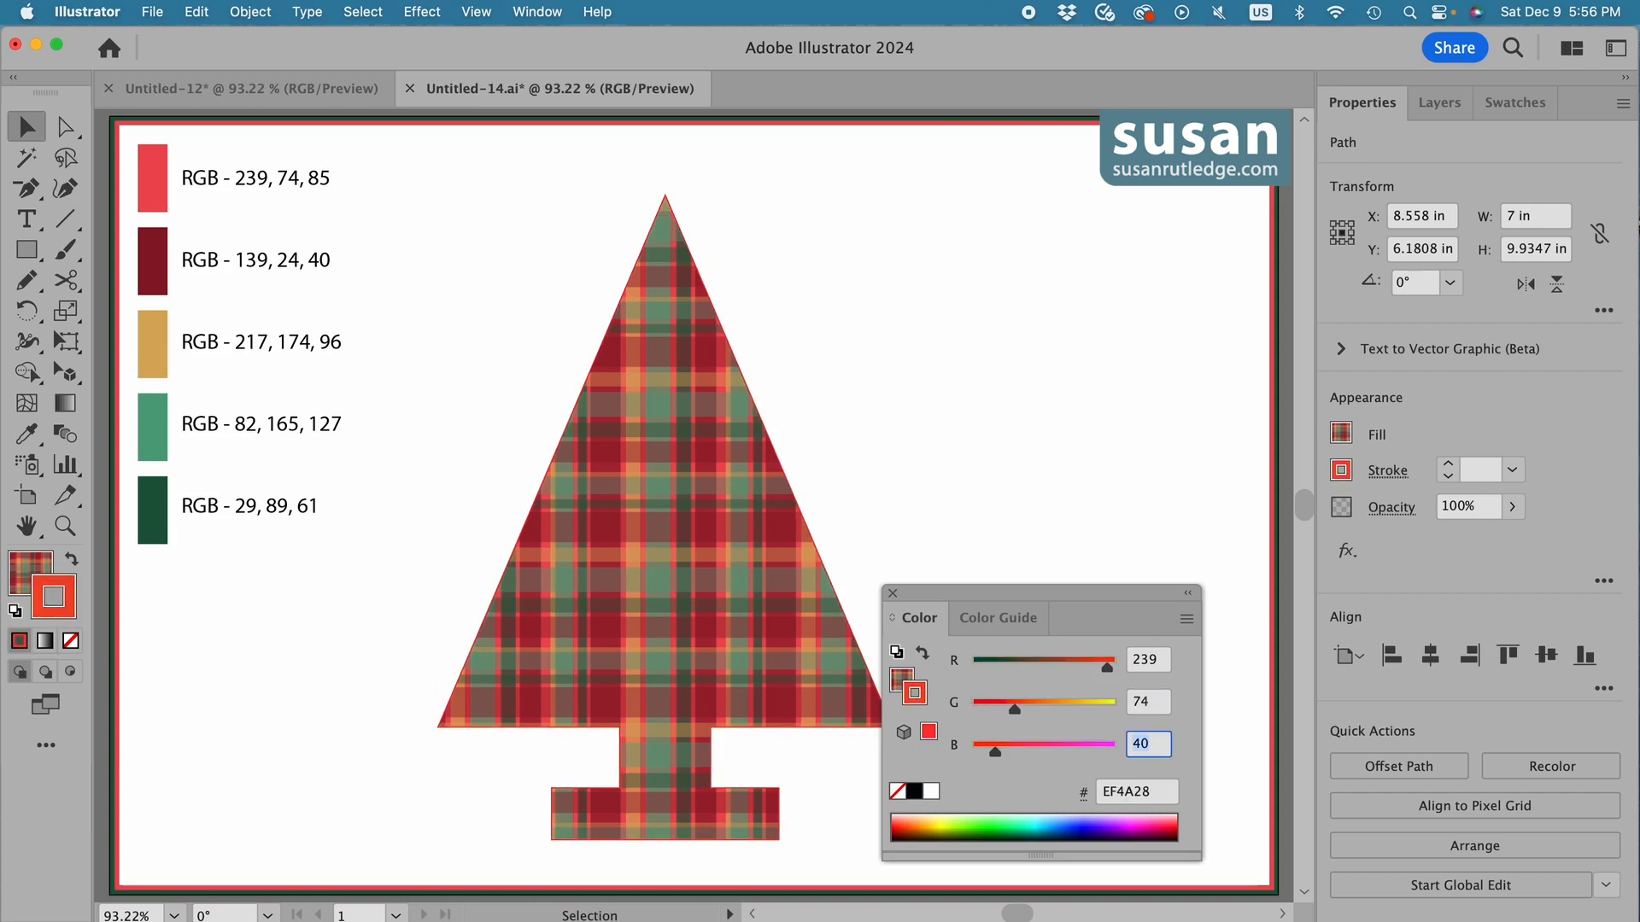
type("85")
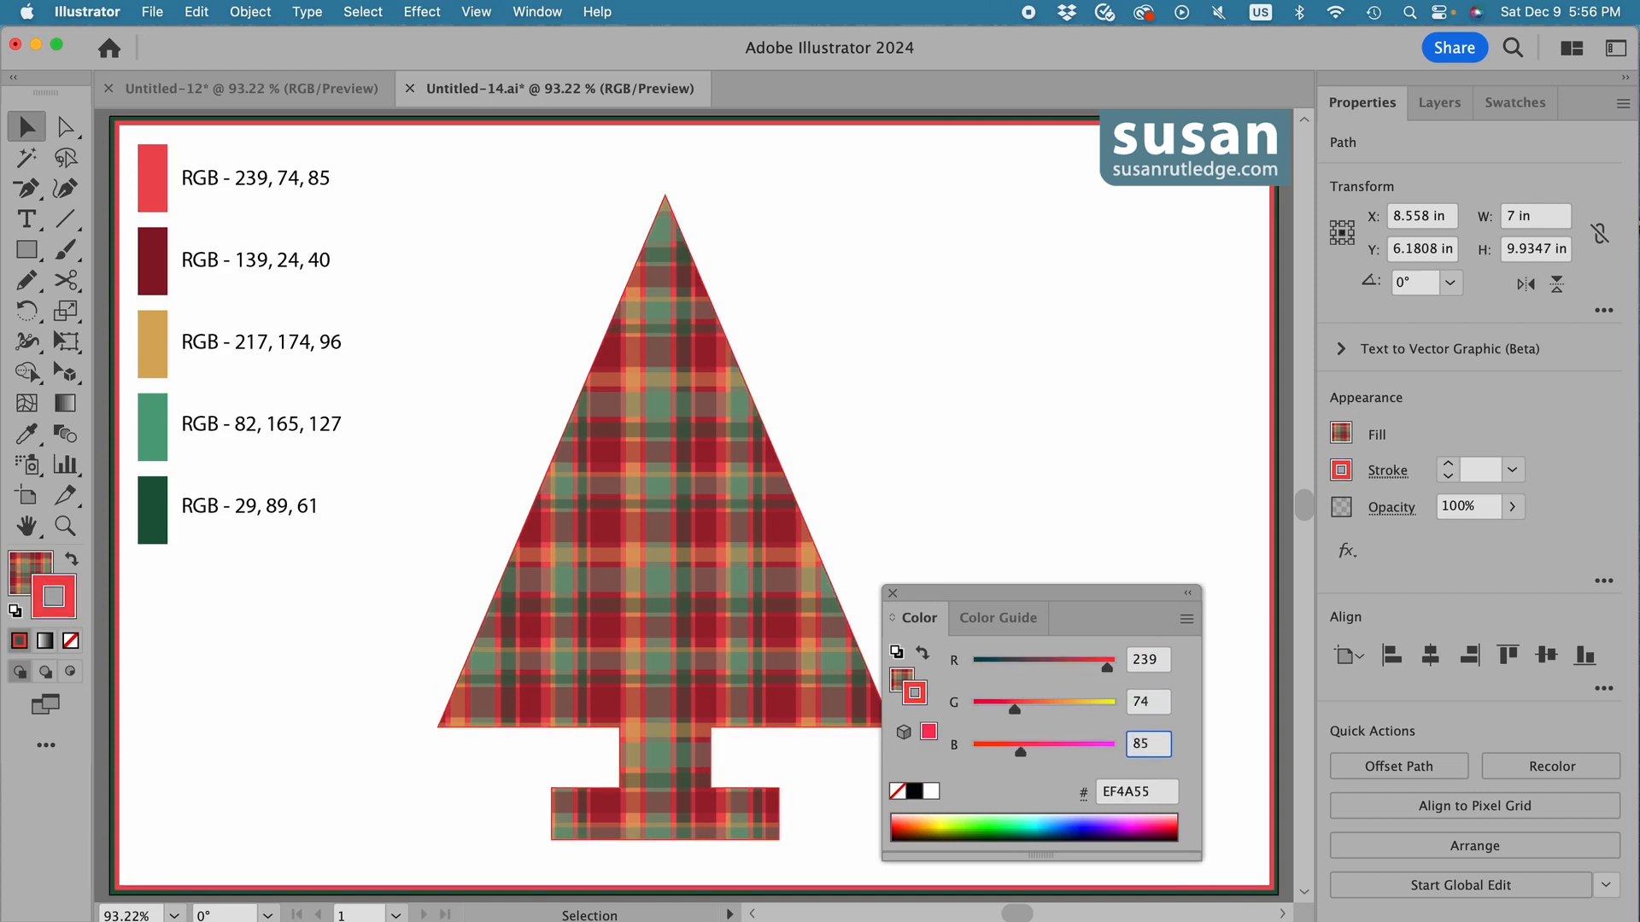
left_click(893, 593)
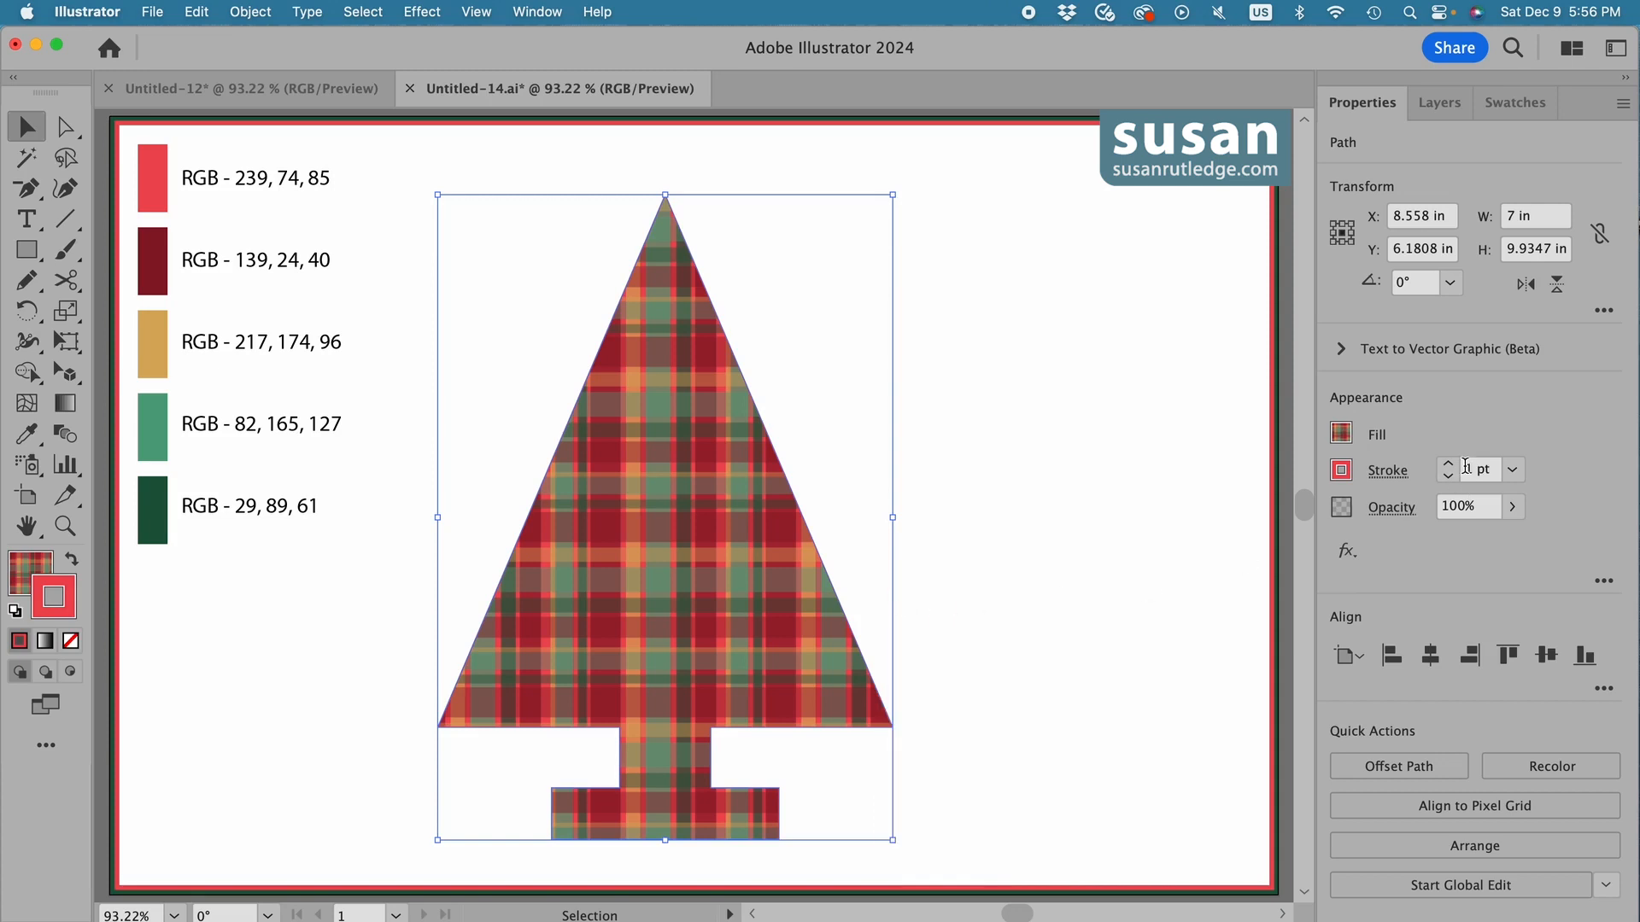
Set the tree's stroke weight to 5 pt and align the stroke to the outside of the path.
left_click_drag(1462, 470, 1503, 475)
type("5")
key("Return")
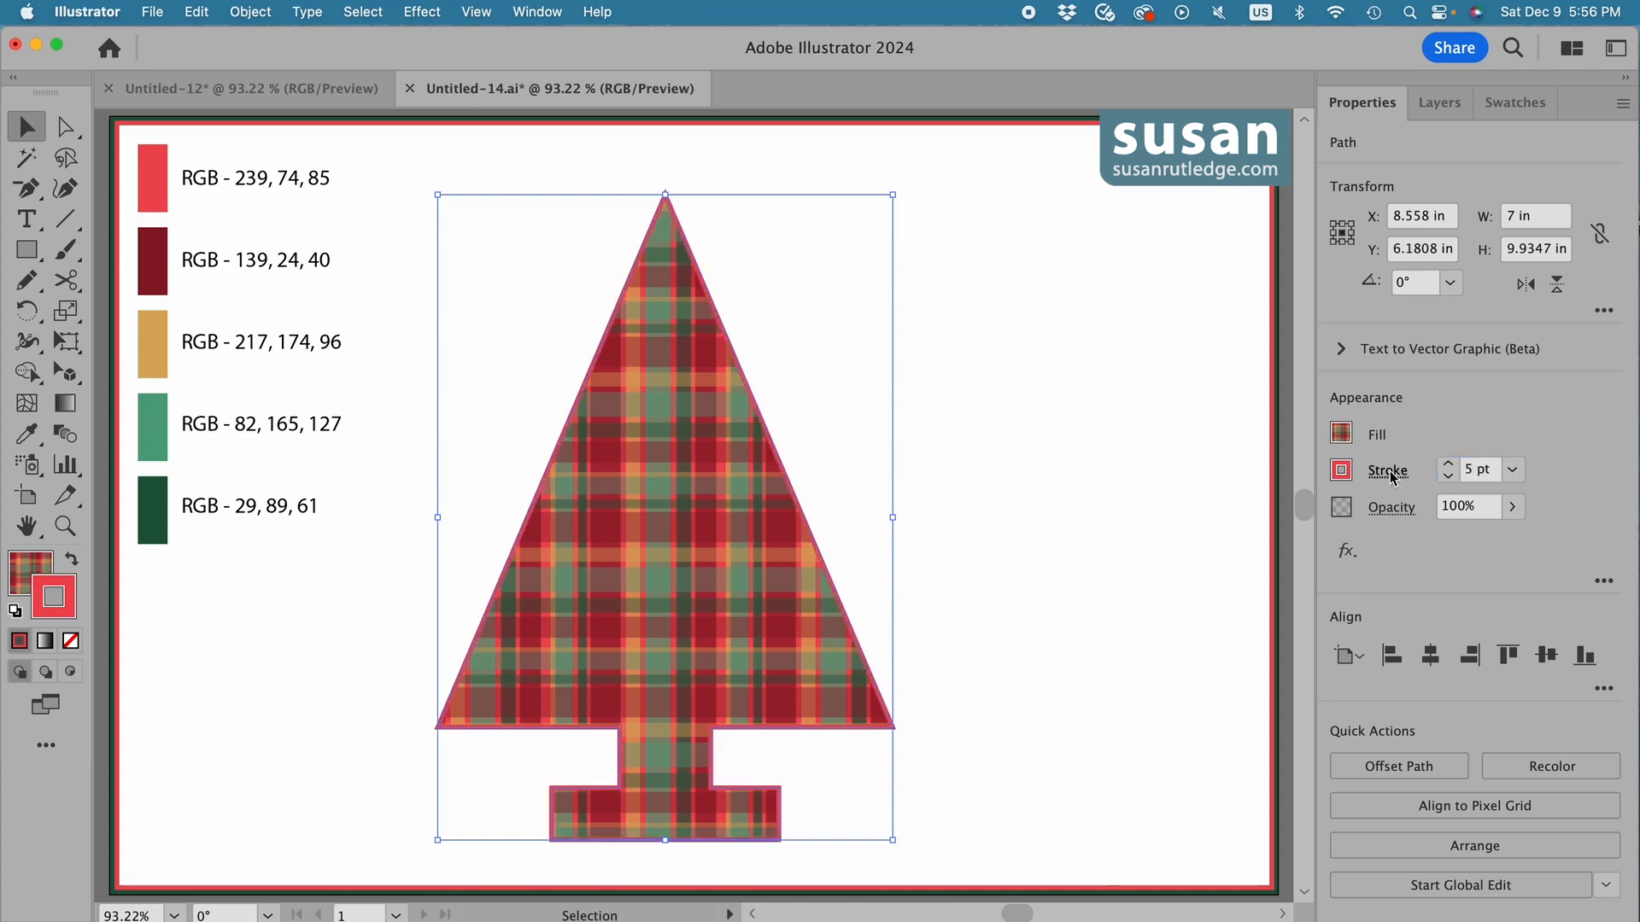
left_click(1385, 474)
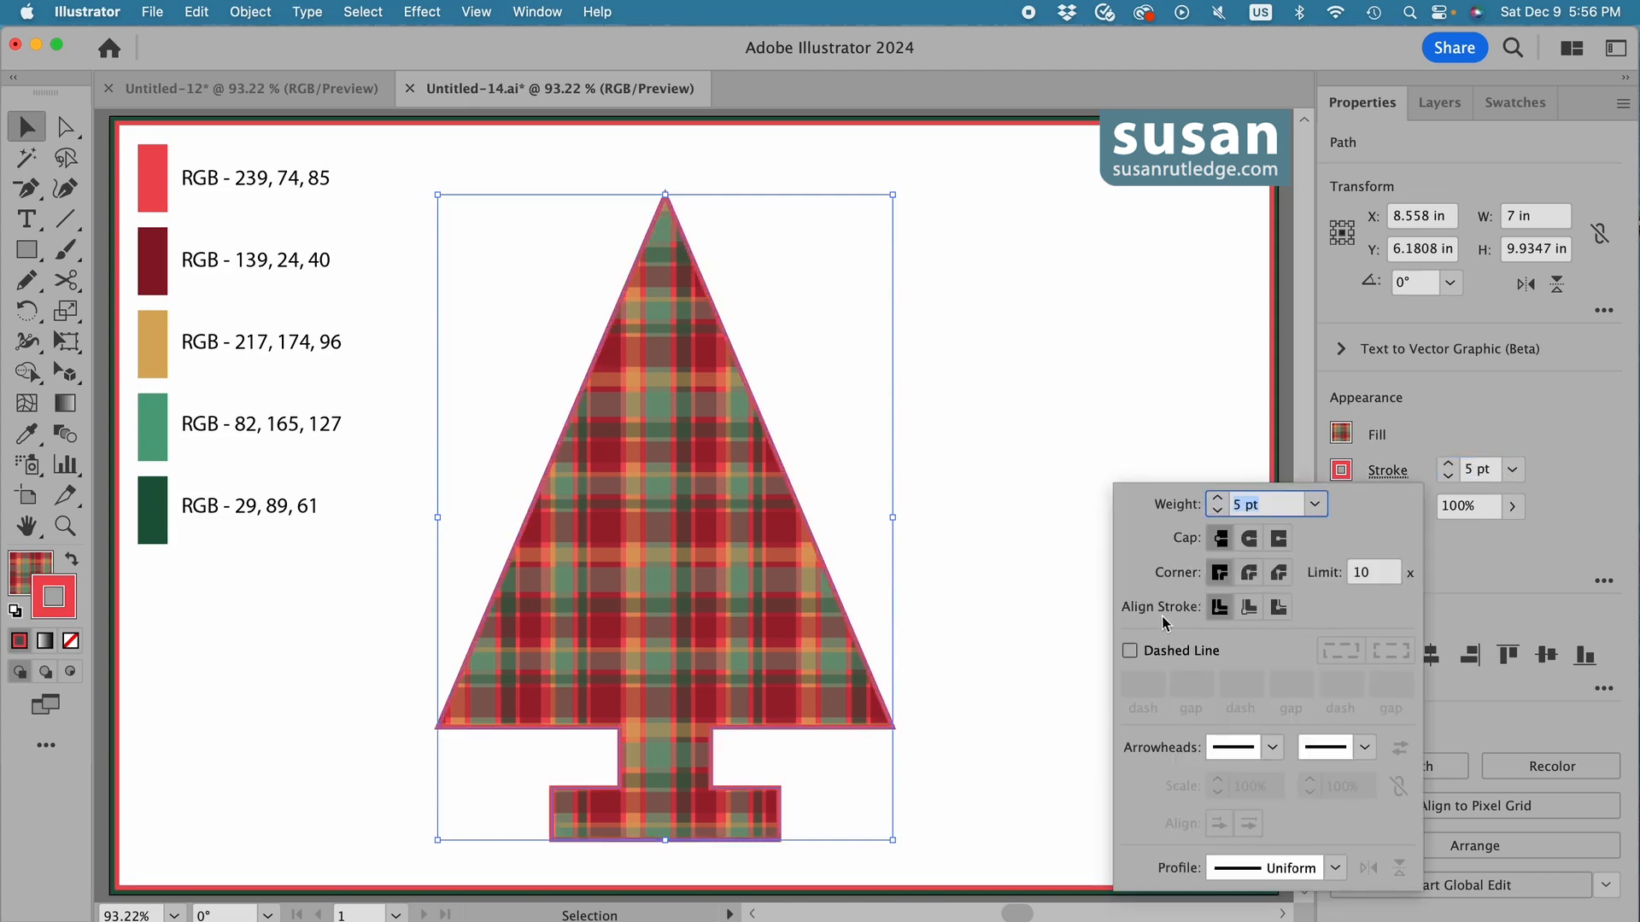
left_click(1278, 607)
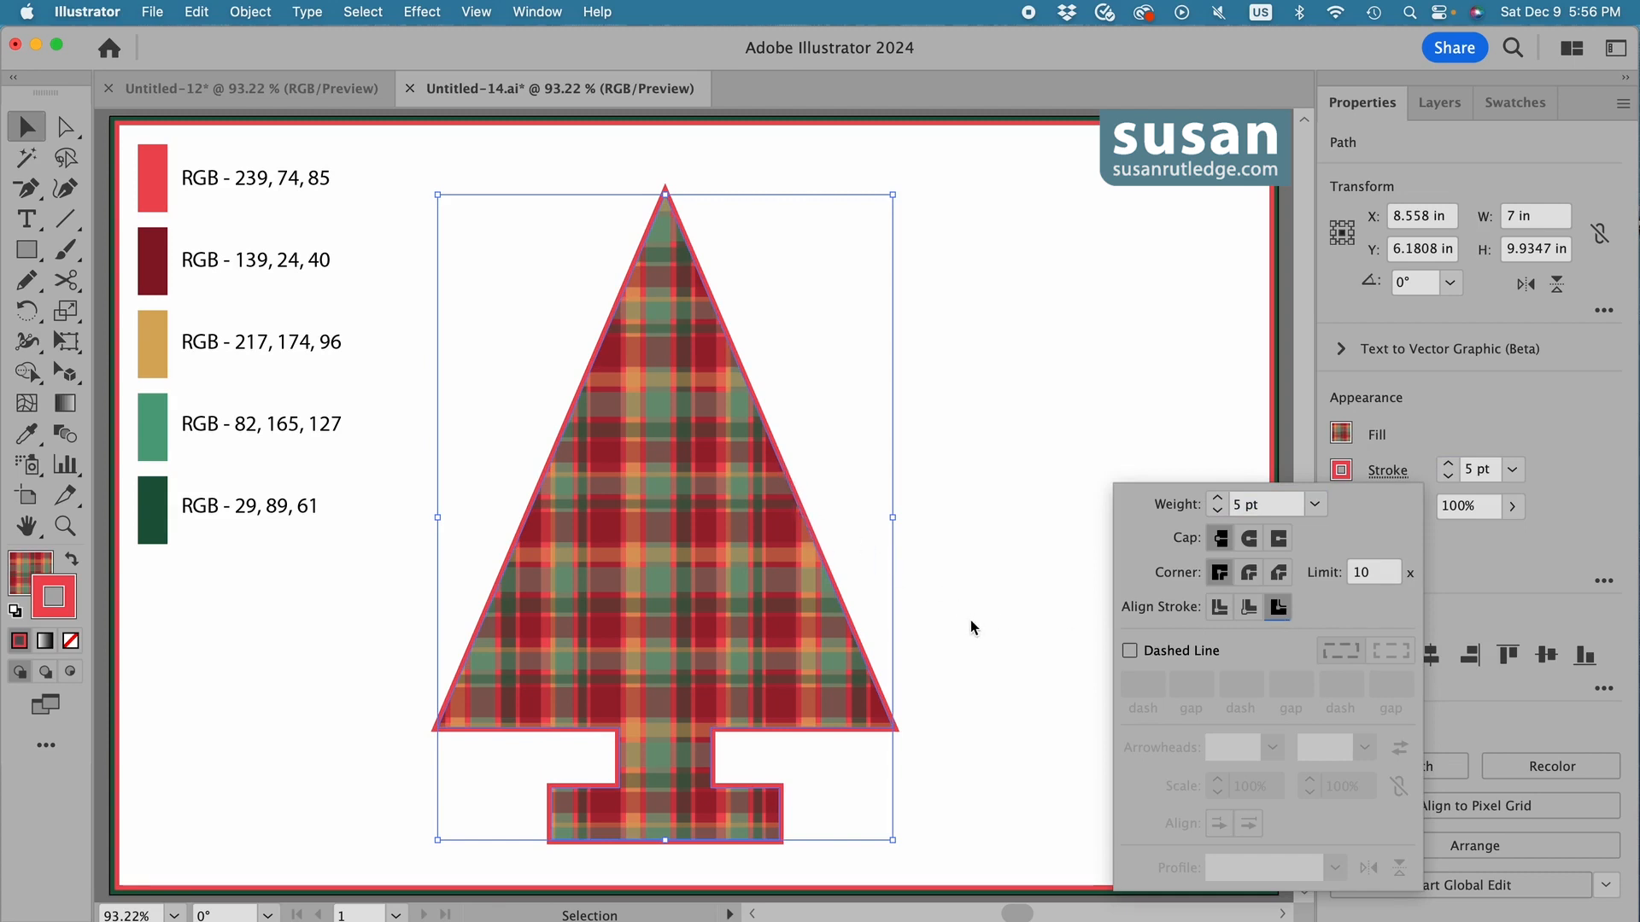
left_click(1049, 651)
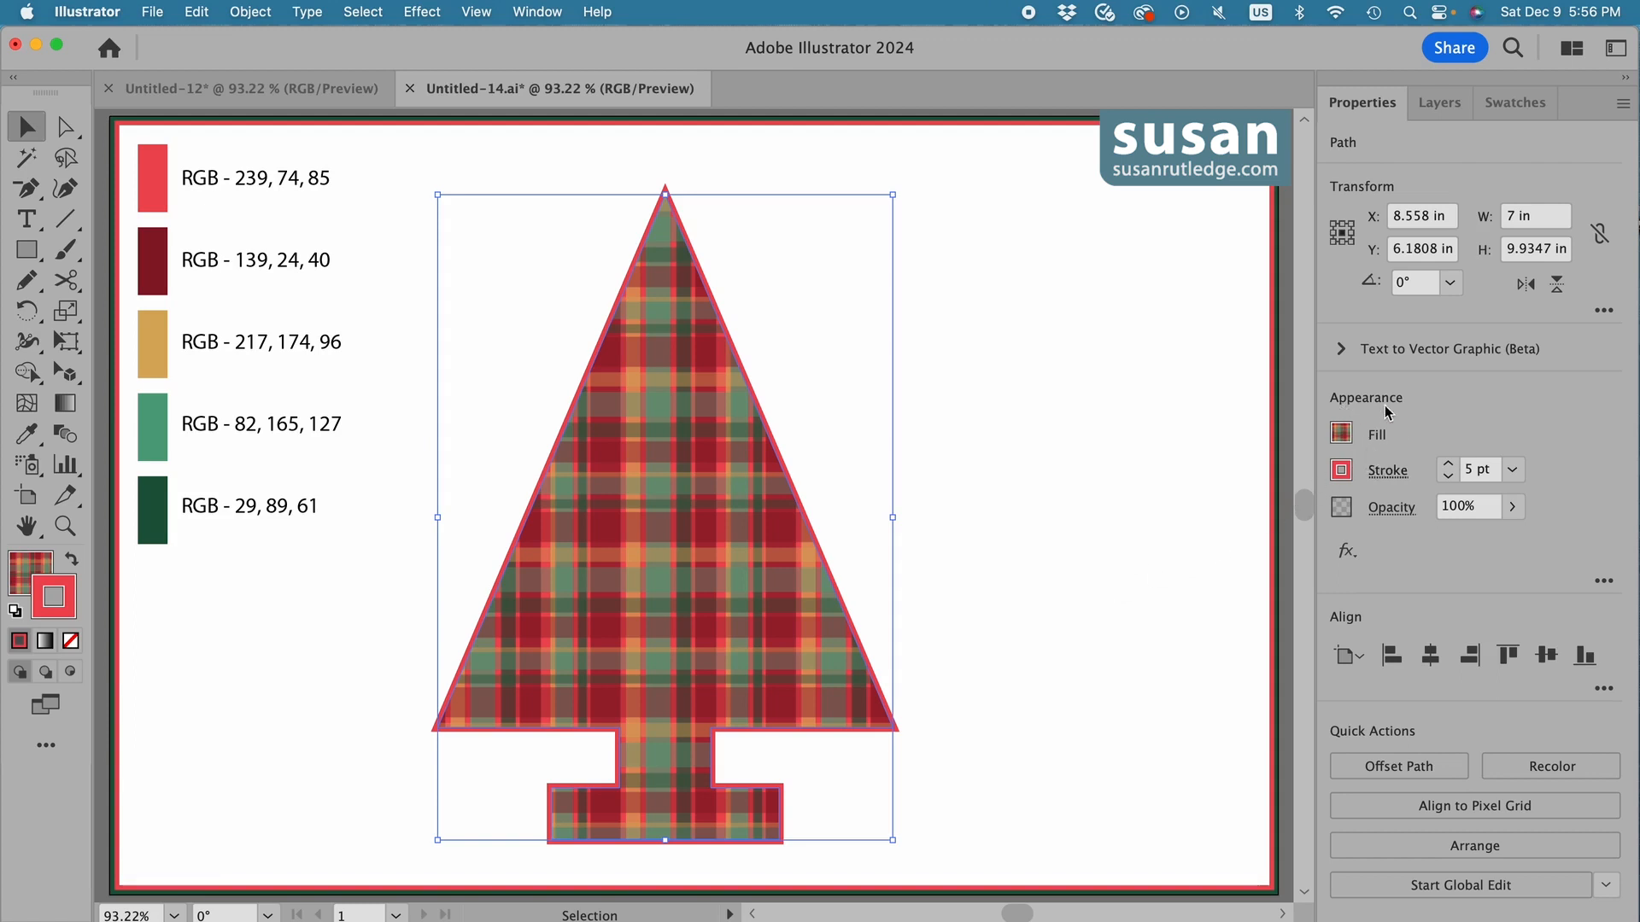
Add a second stroke to the tree and colour it with a new global process swatch of RGB 29, 89, 61.
left_click(1604, 582)
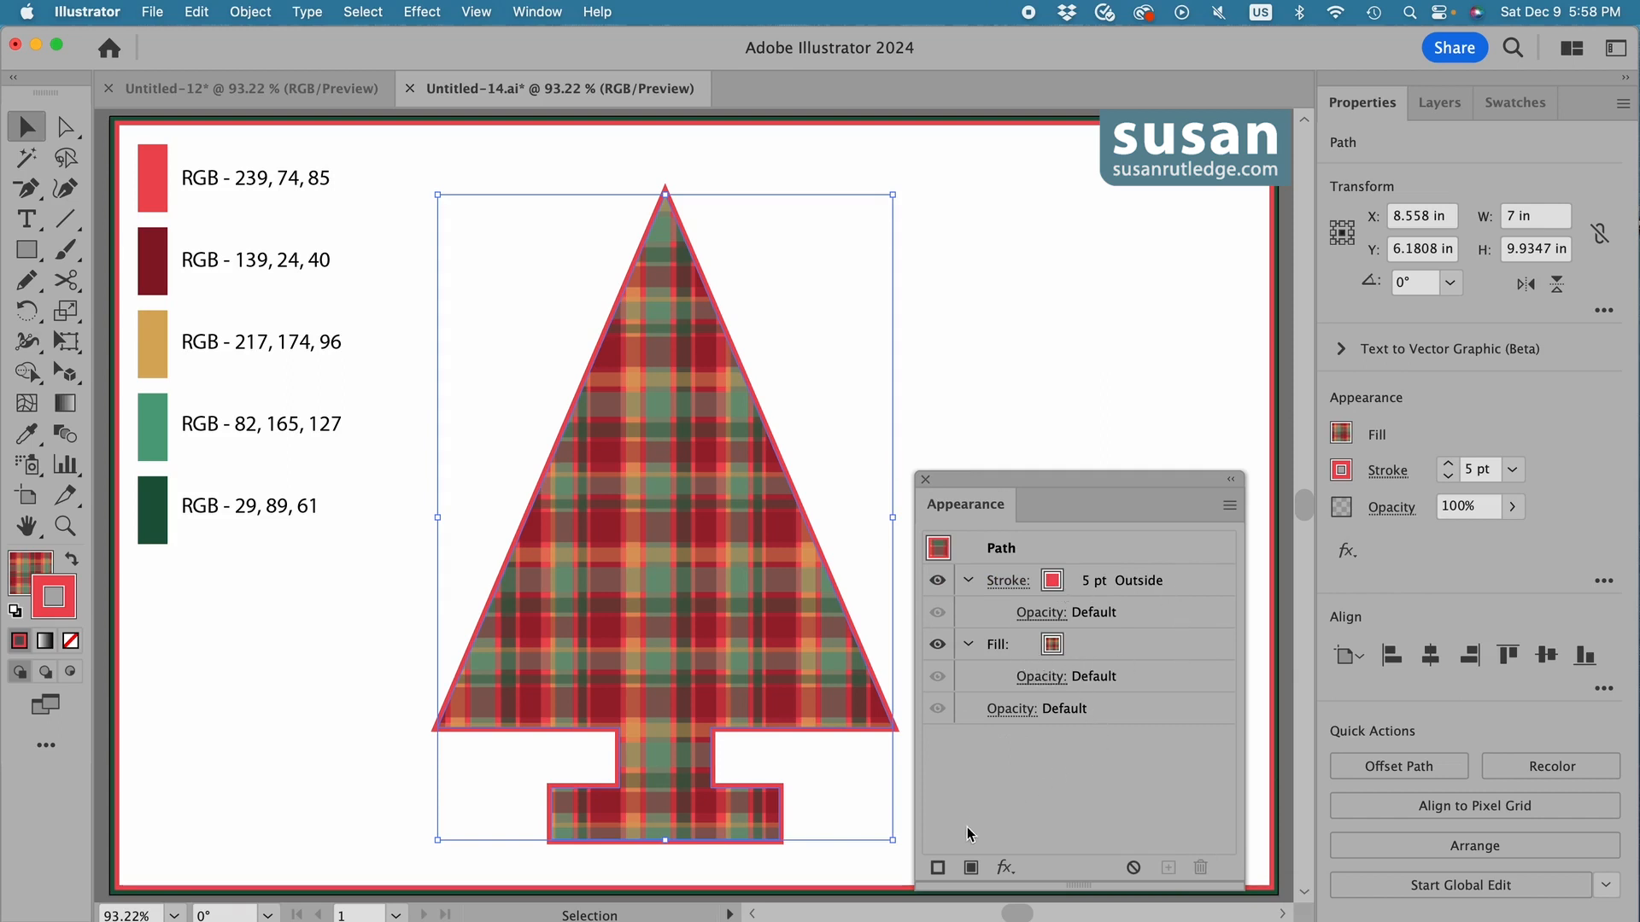
left_click(937, 869)
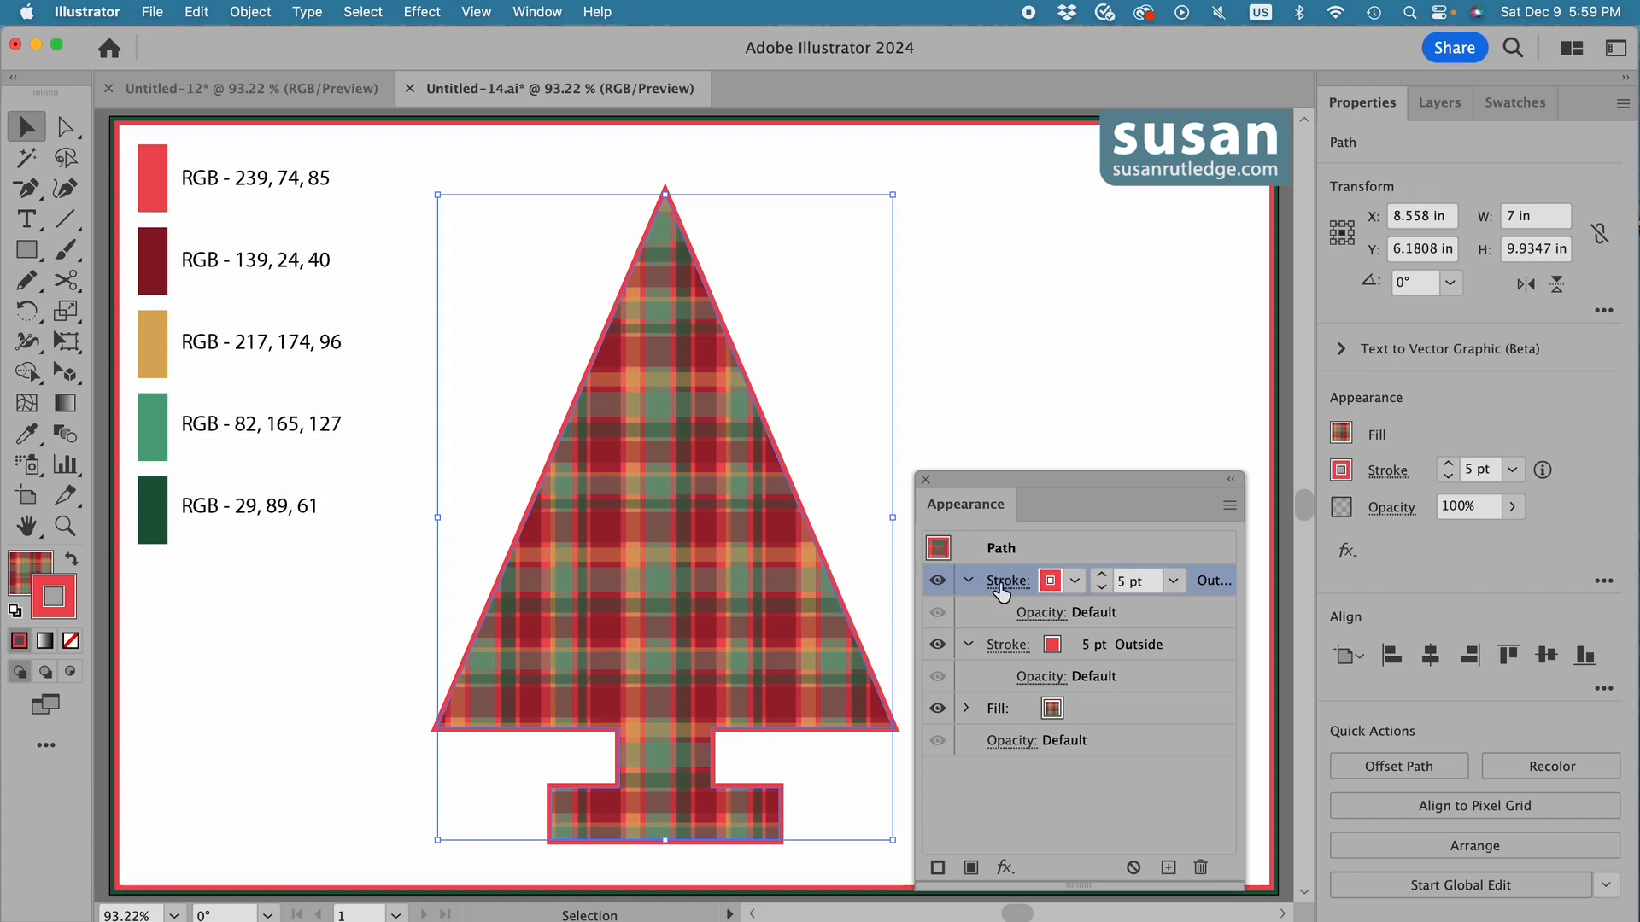
left_click(1051, 582)
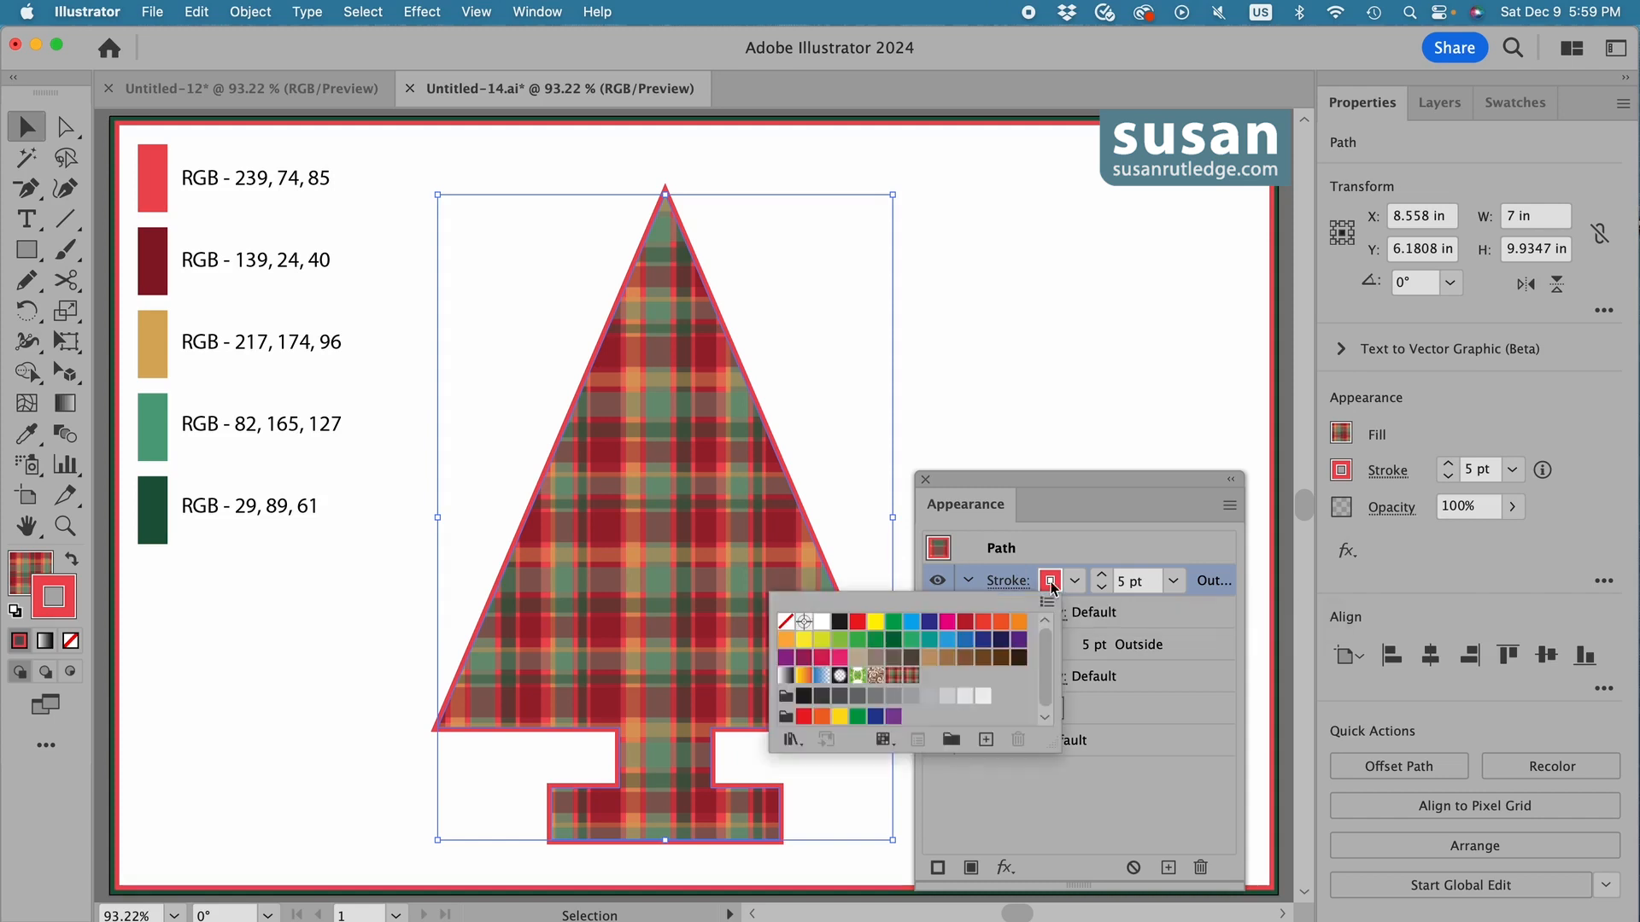
left_click(986, 740)
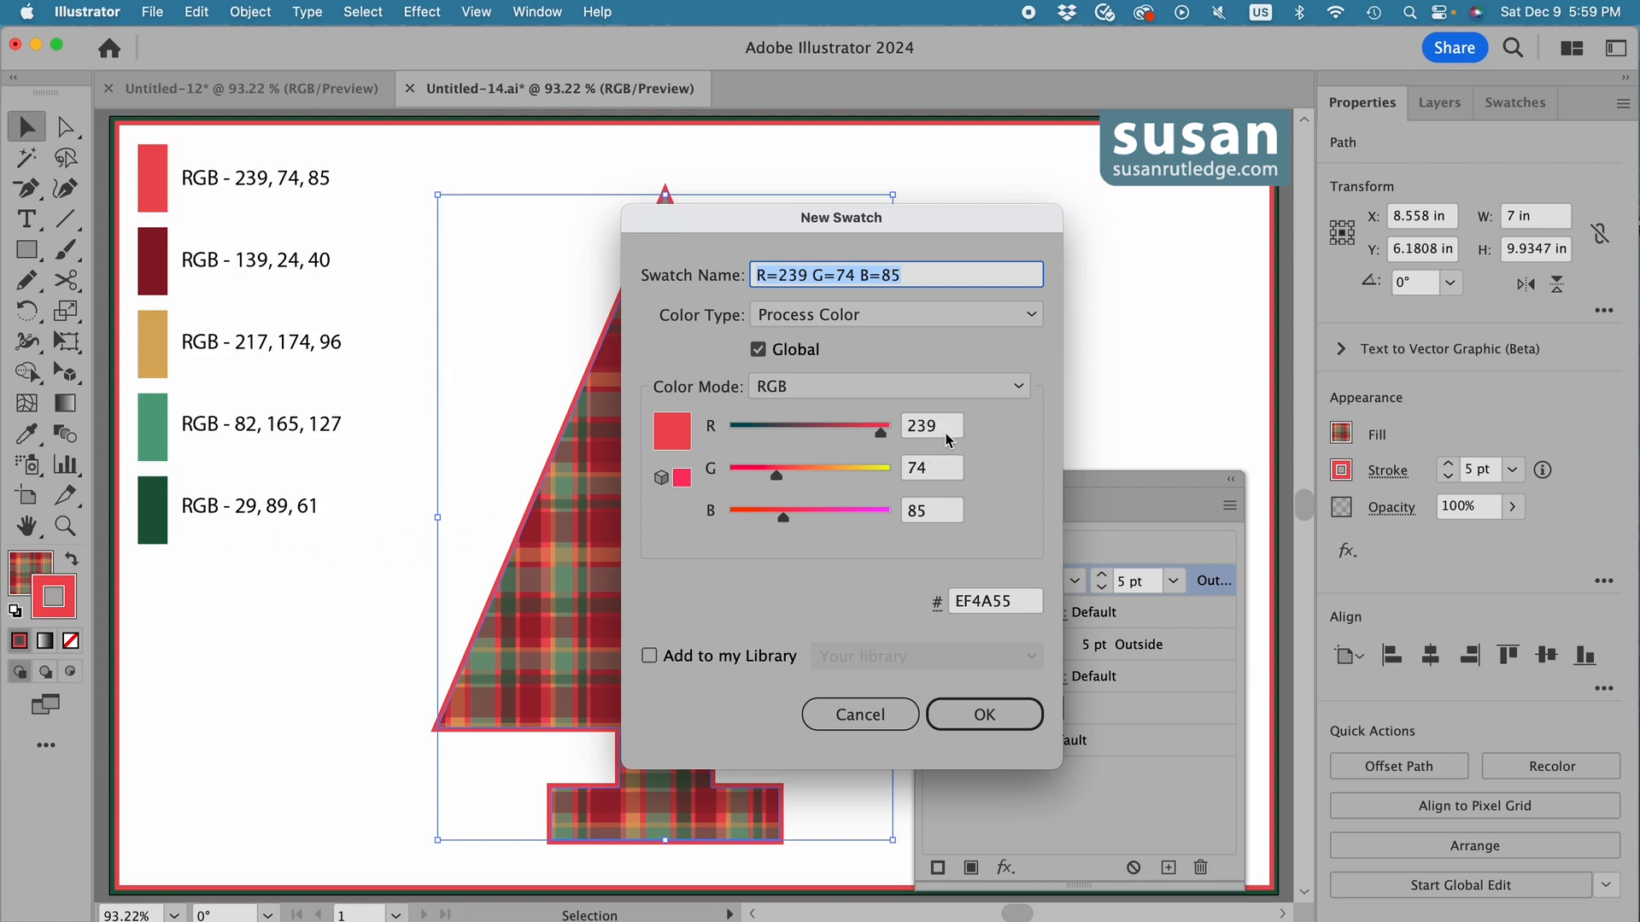
left_click(896, 429)
type("29")
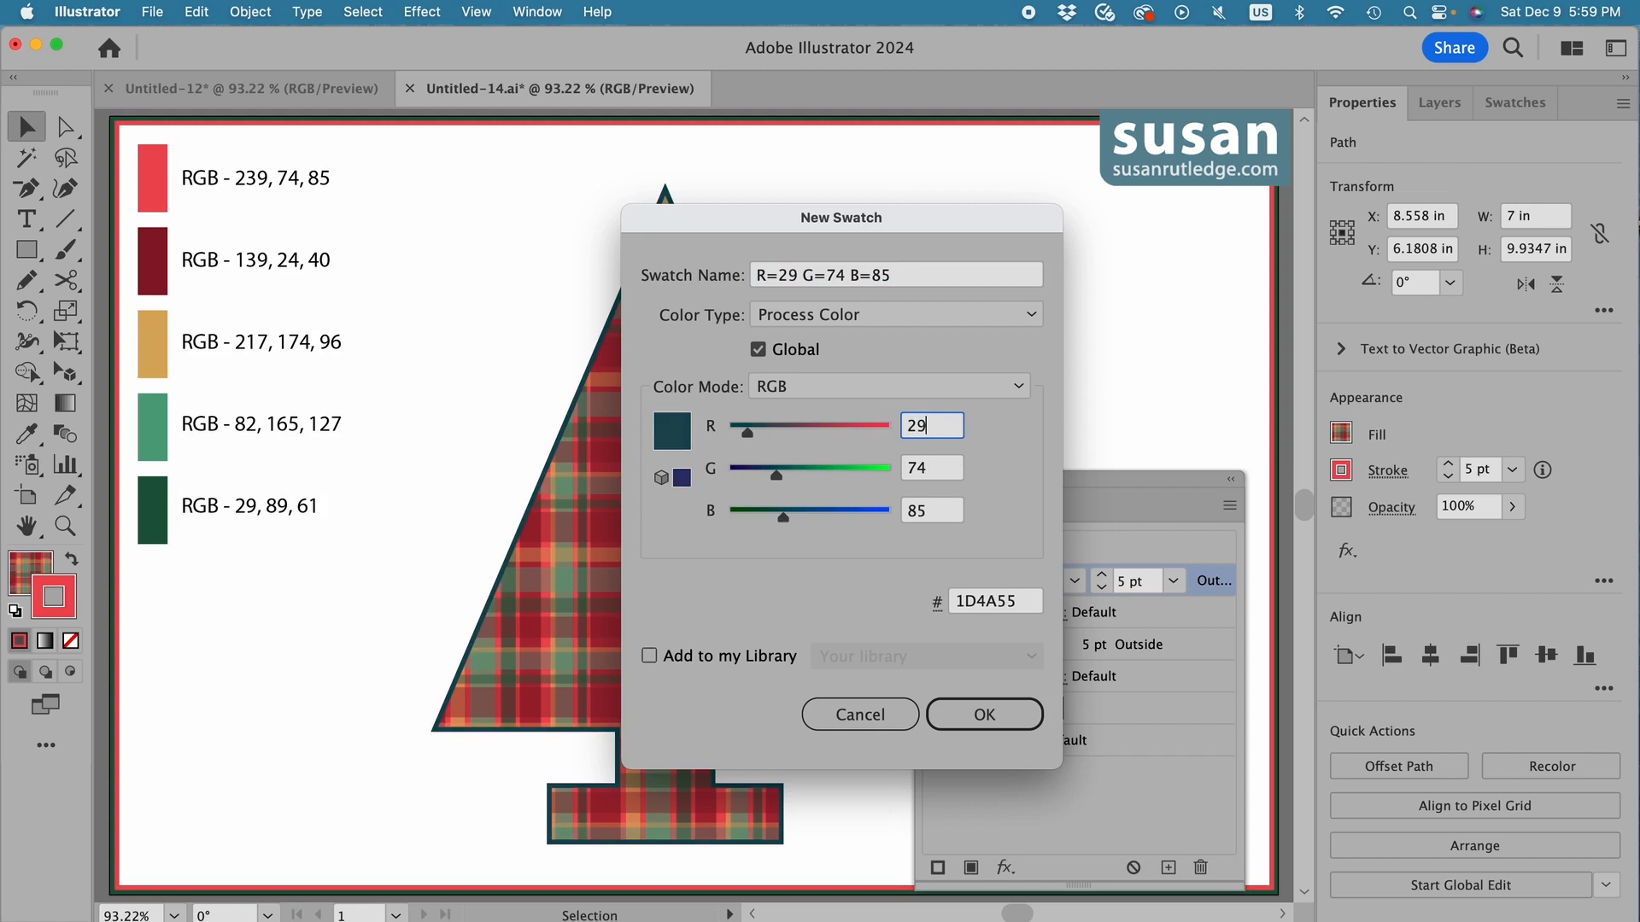
key("Tab")
type("89")
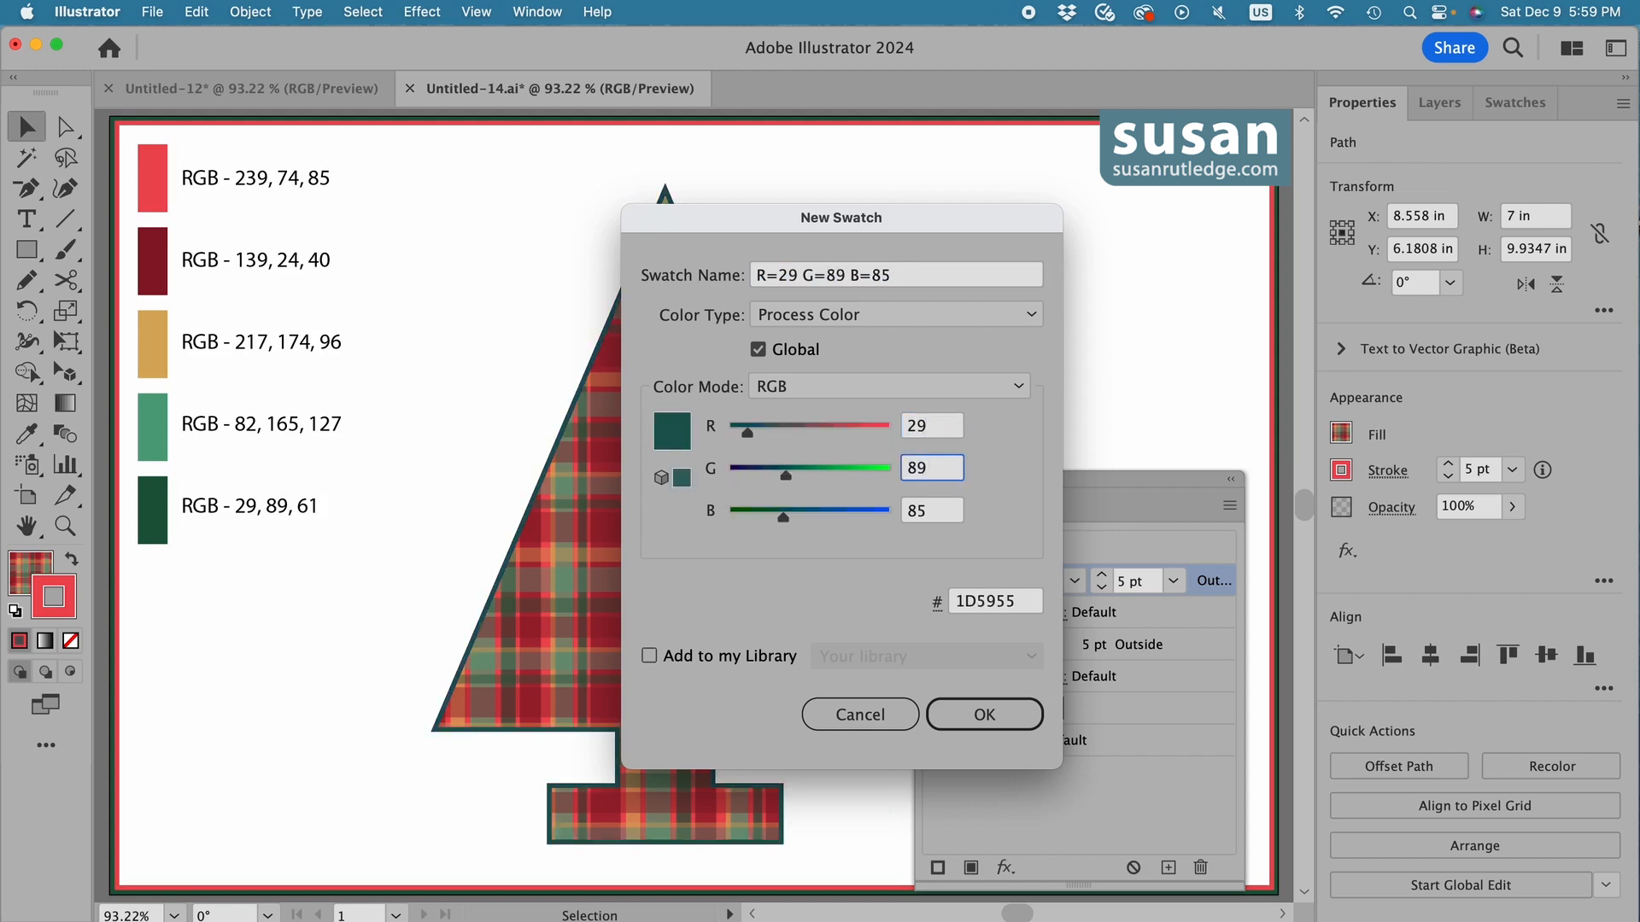
key("Tab")
type("61")
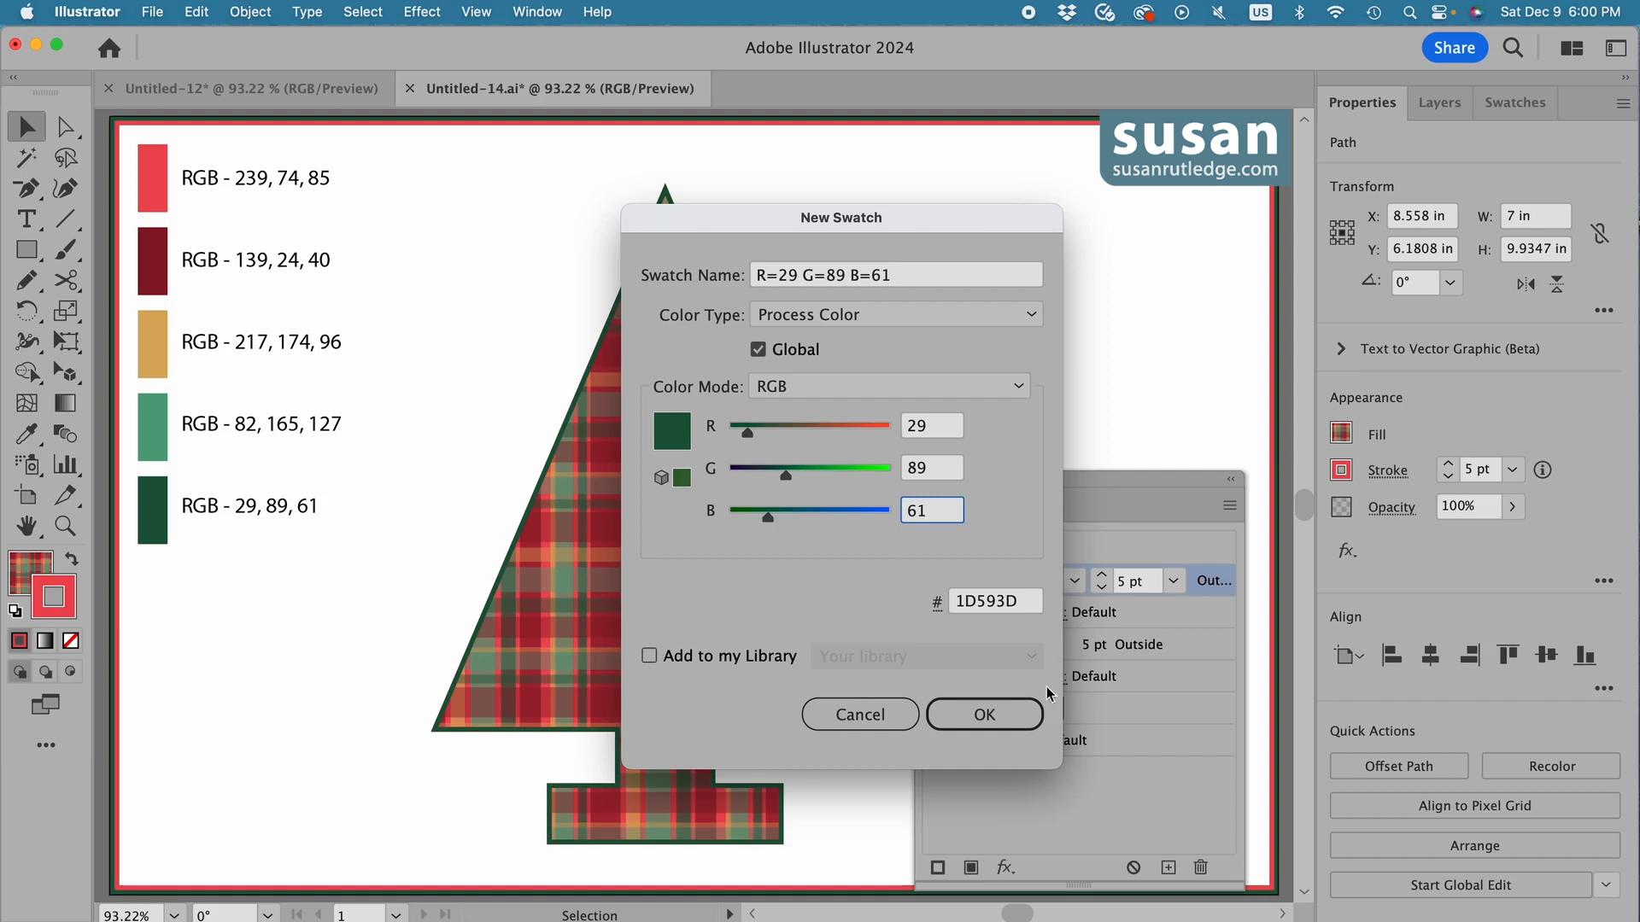
left_click(1011, 727)
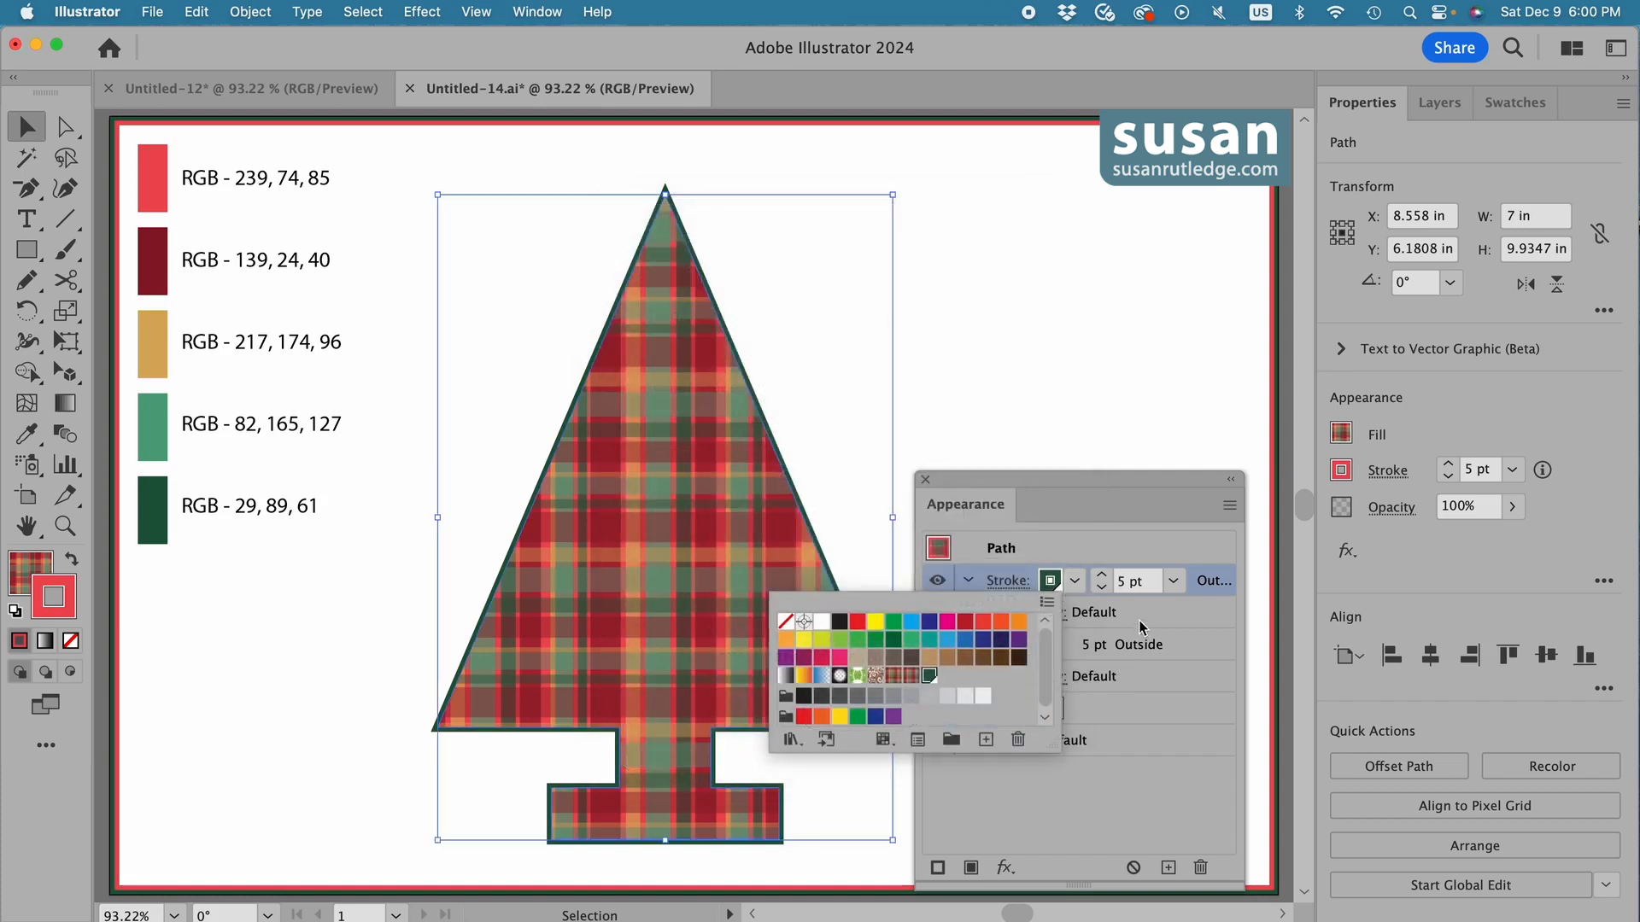
Set the green stroke's weight to 10 pt, stack it beneath the red stroke, and deselect the tree.
left_click(1130, 588)
double_click(1129, 588)
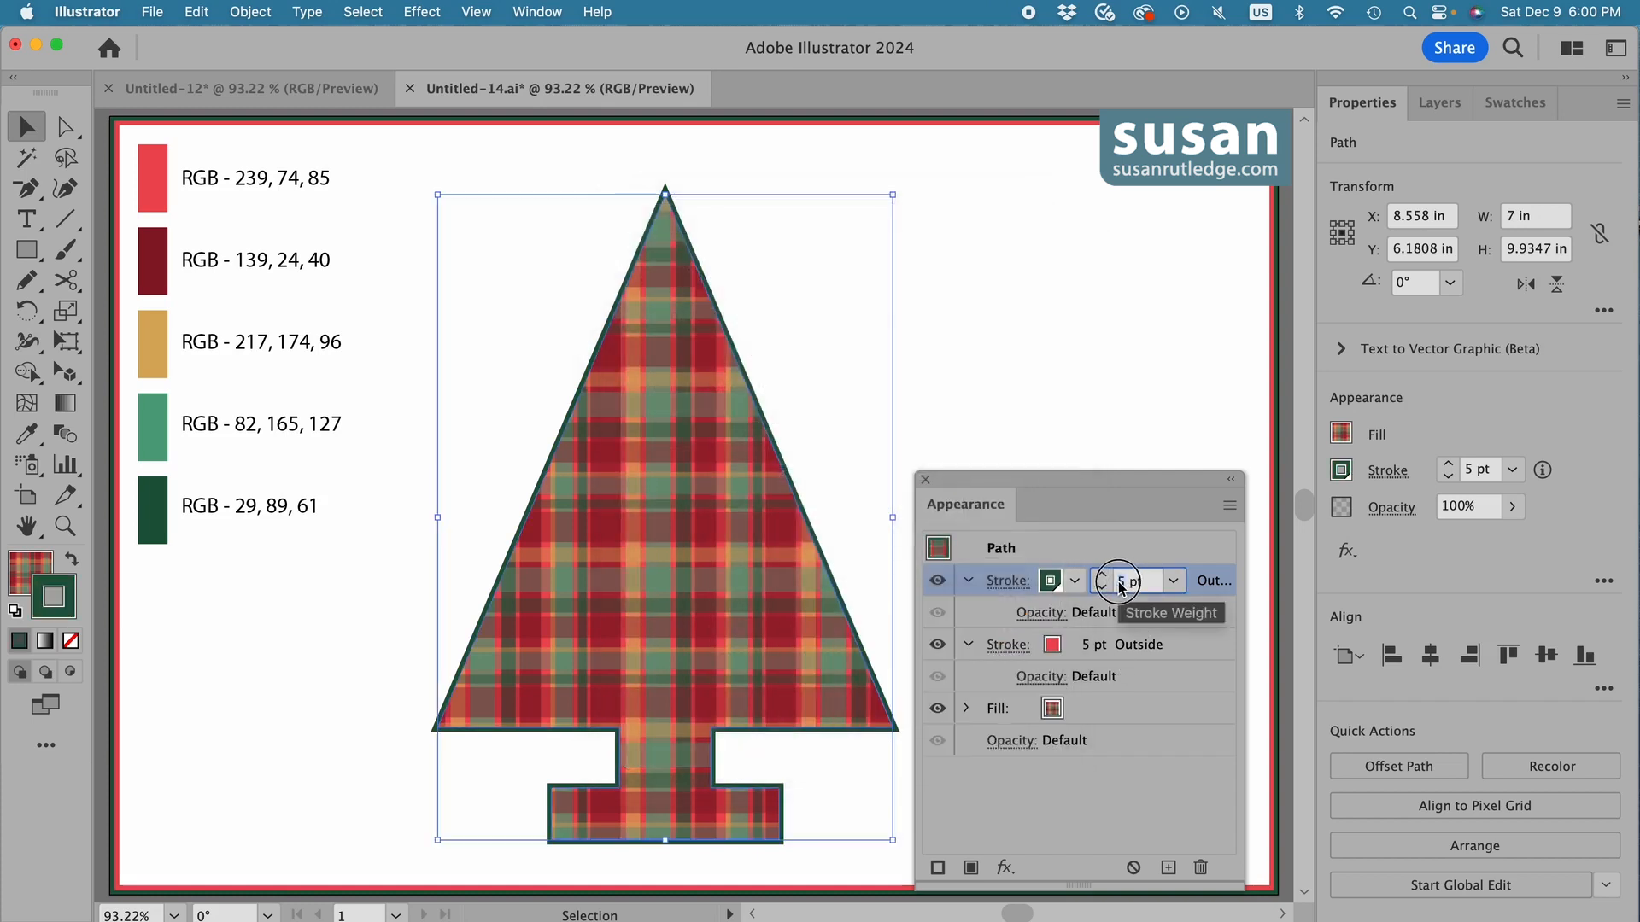
type("10")
key("Return")
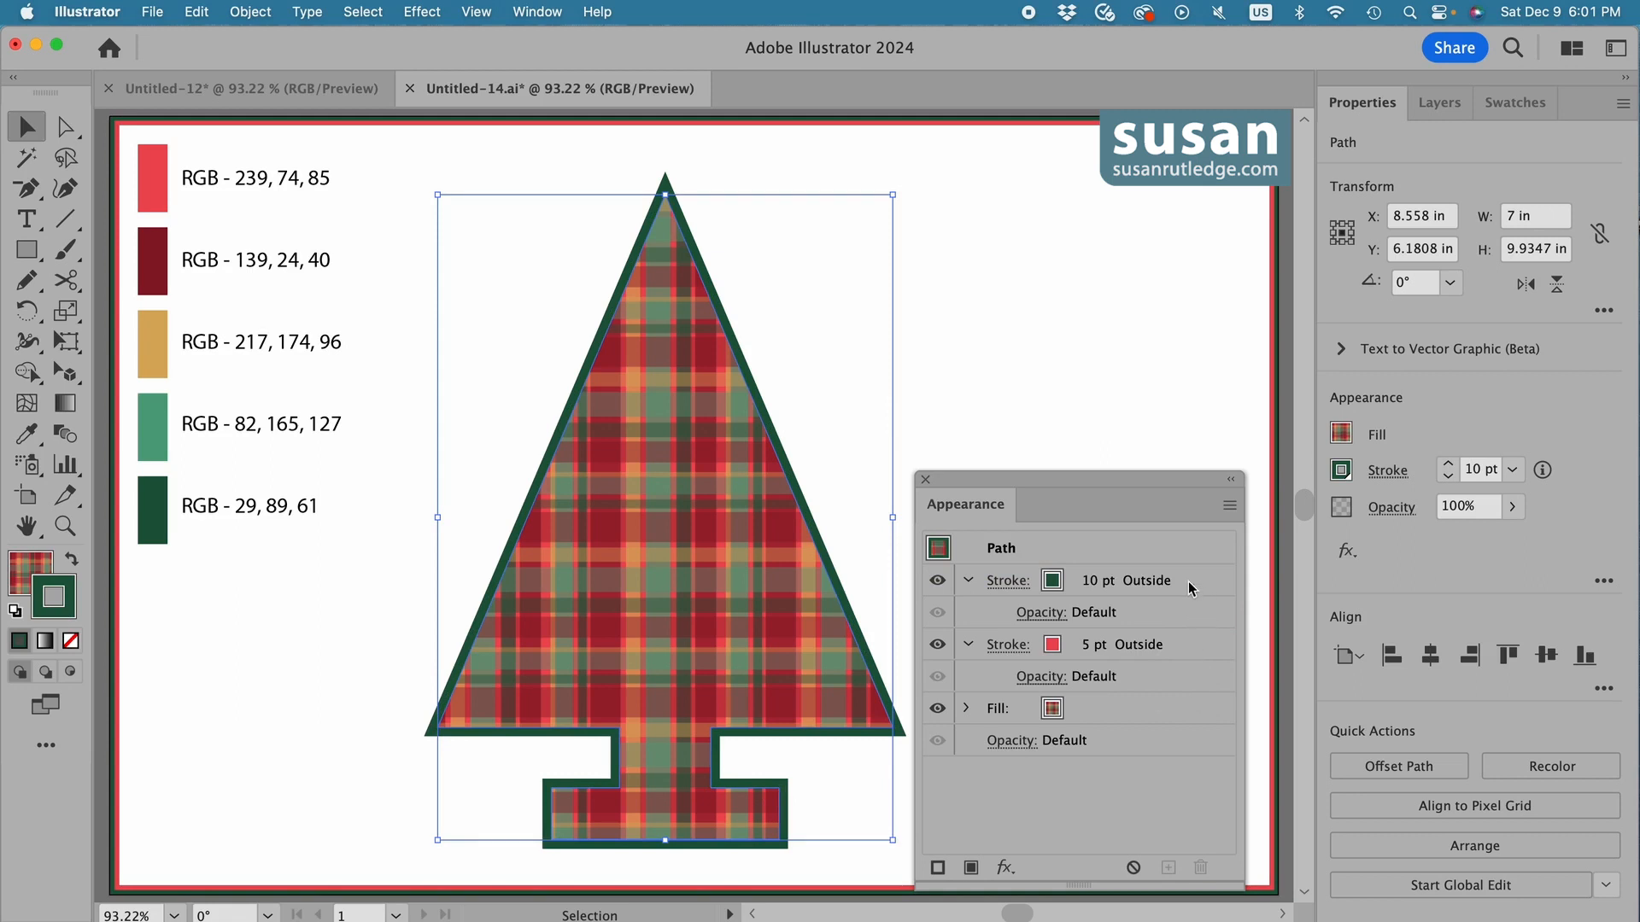
left_click_drag(1187, 580, 1181, 694)
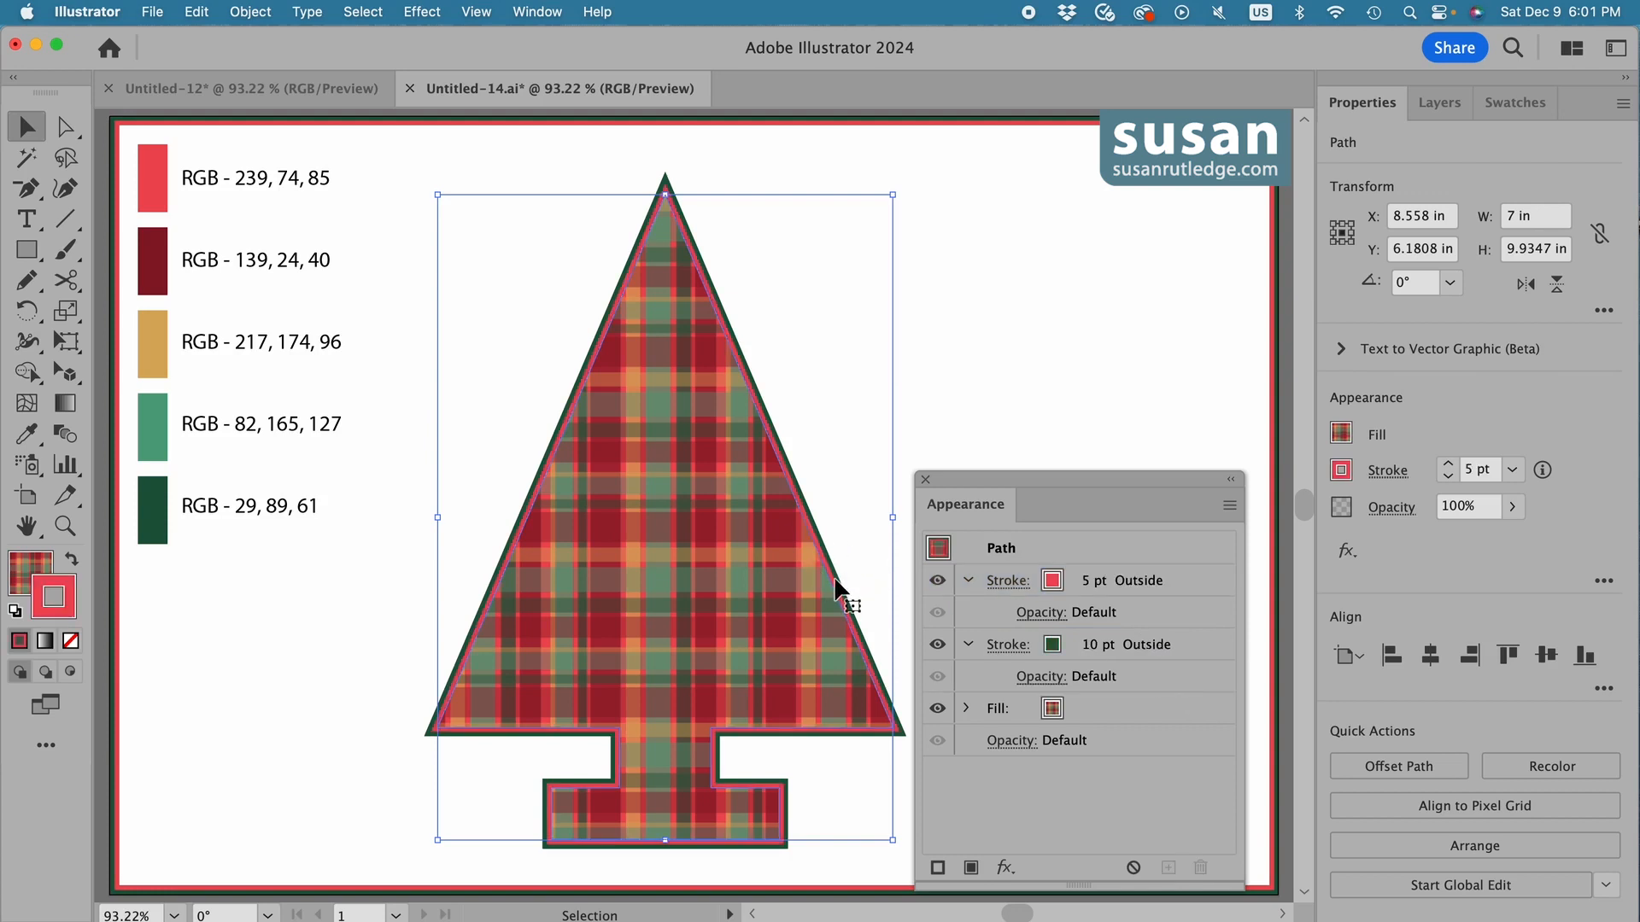
left_click(926, 481)
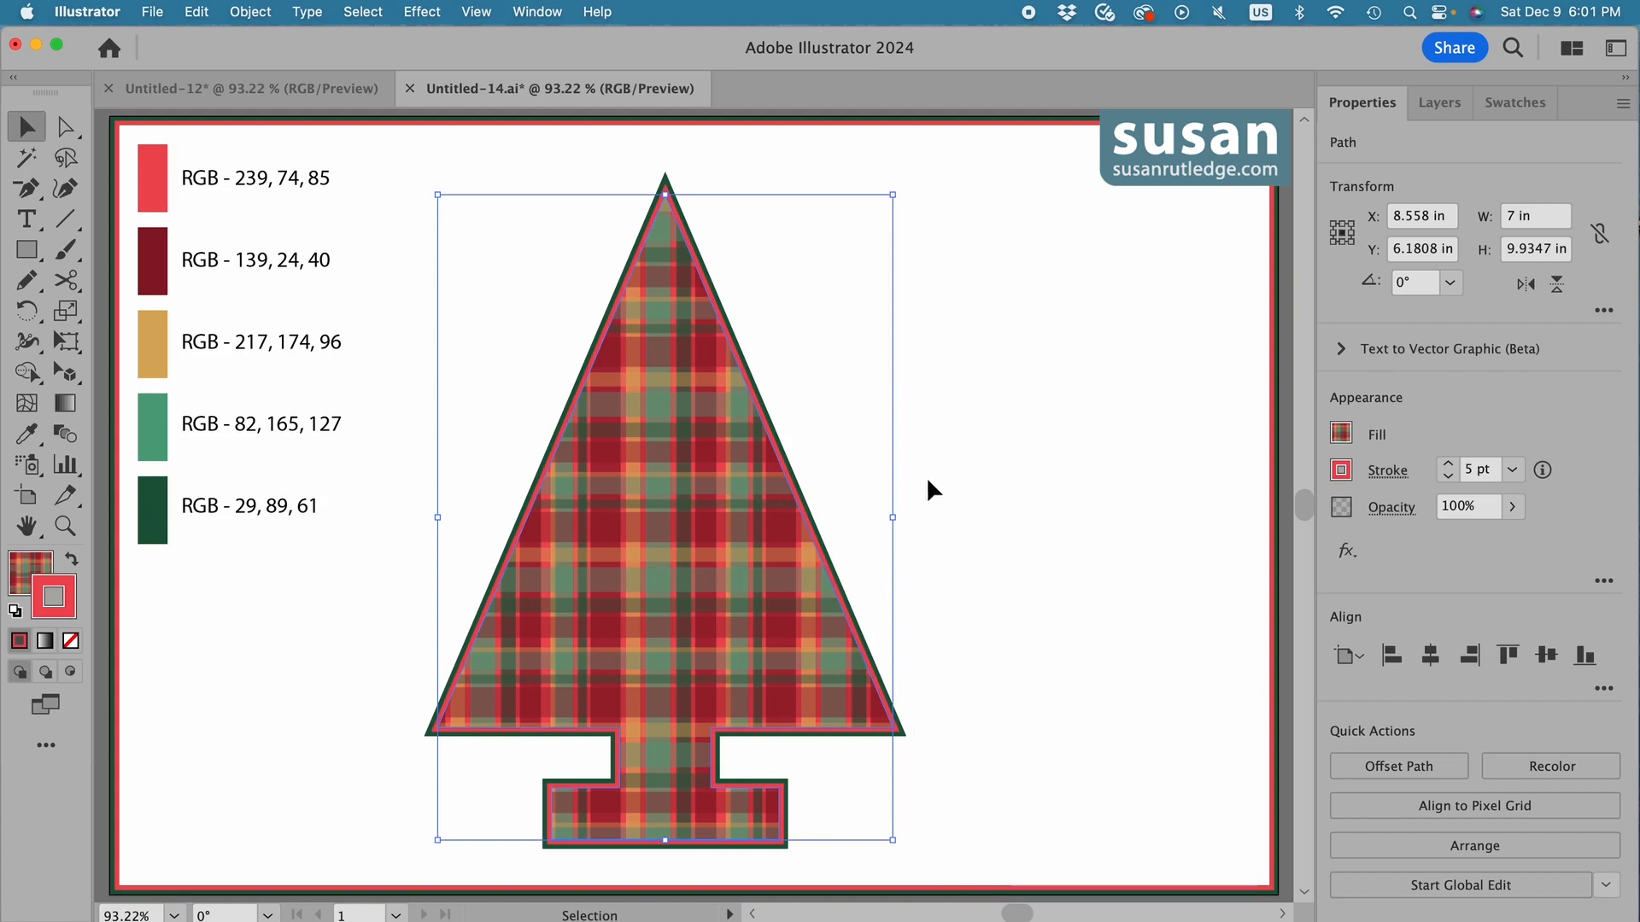
left_click(937, 502)
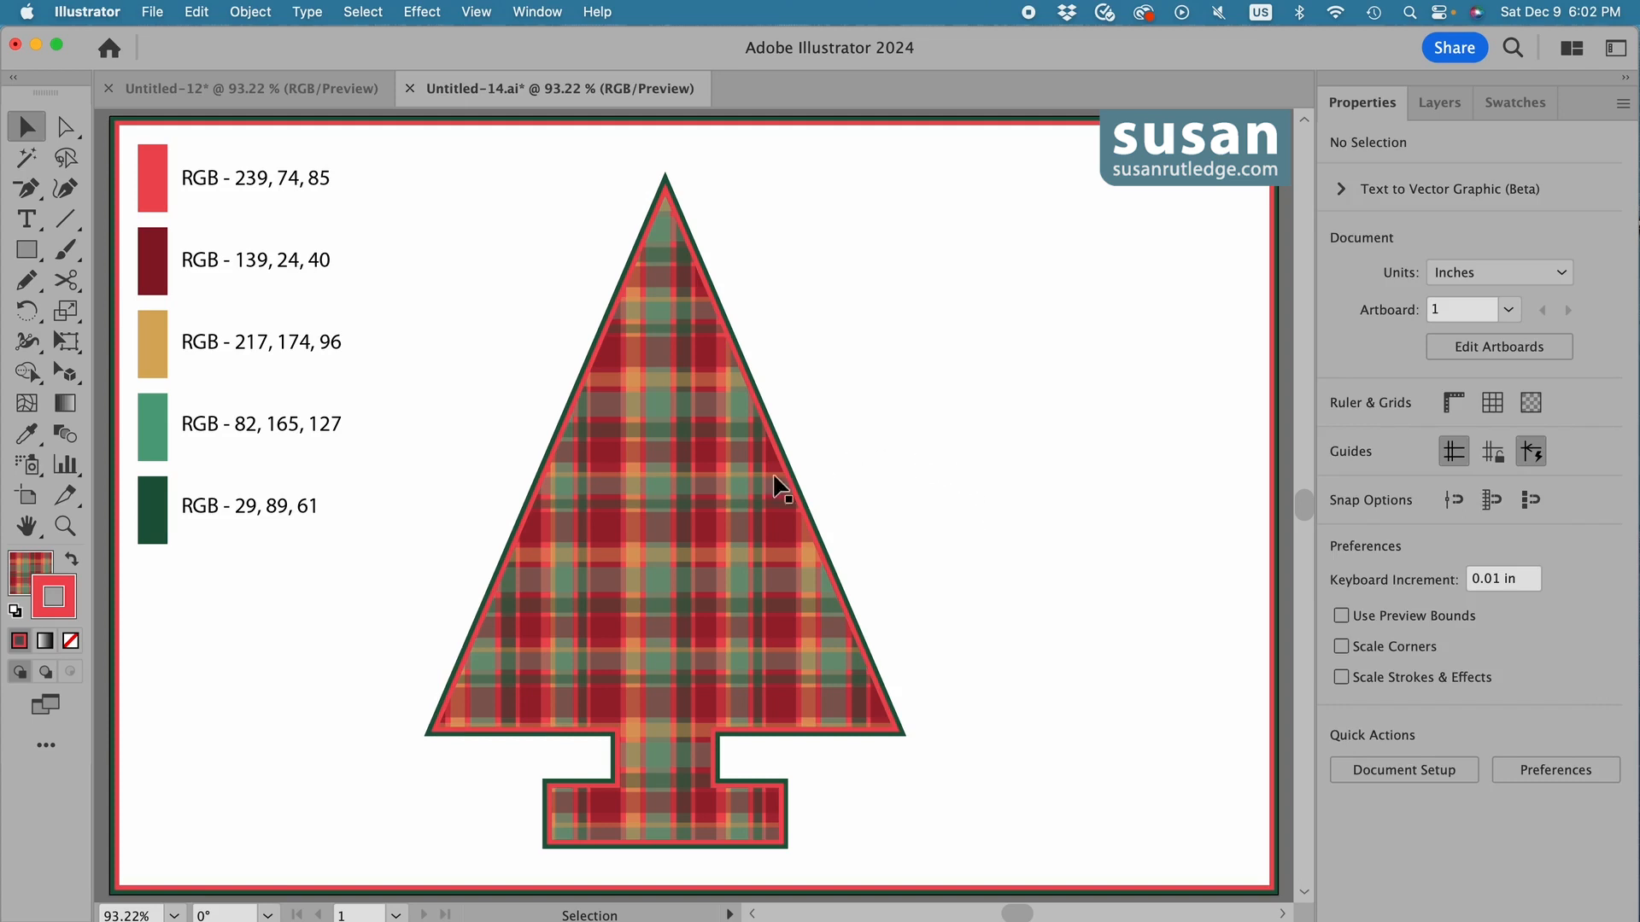
Move the tree slightly down and add an upright five-pointed star about 0.5 in wide, centred above its tip.
left_click_drag(676, 484, 679, 499)
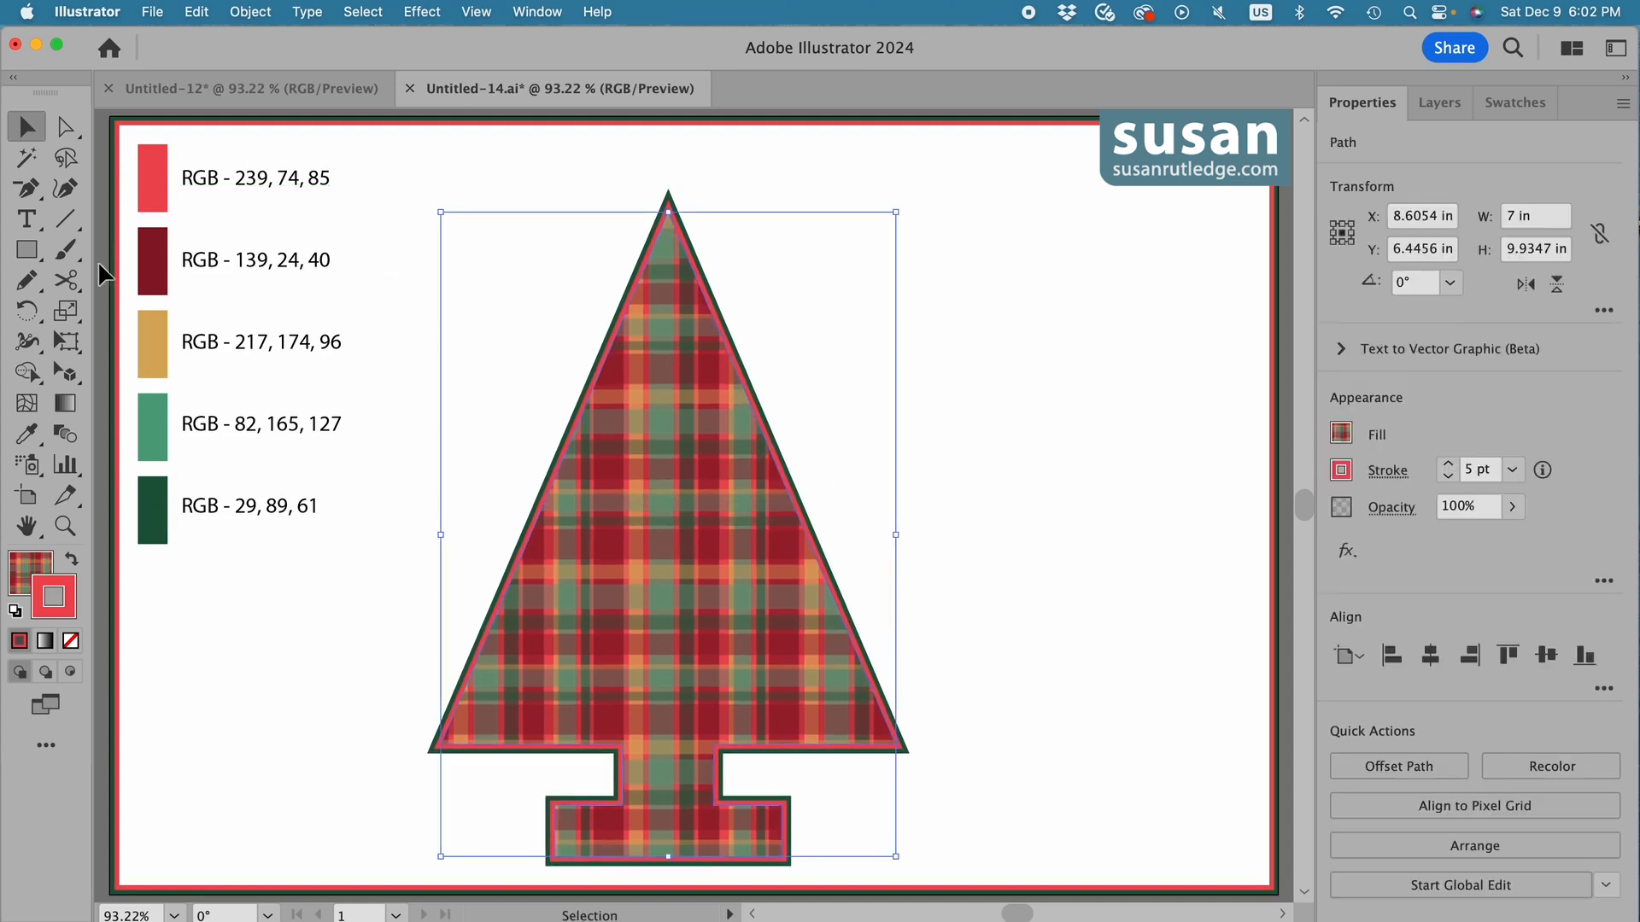
left_click(28, 253)
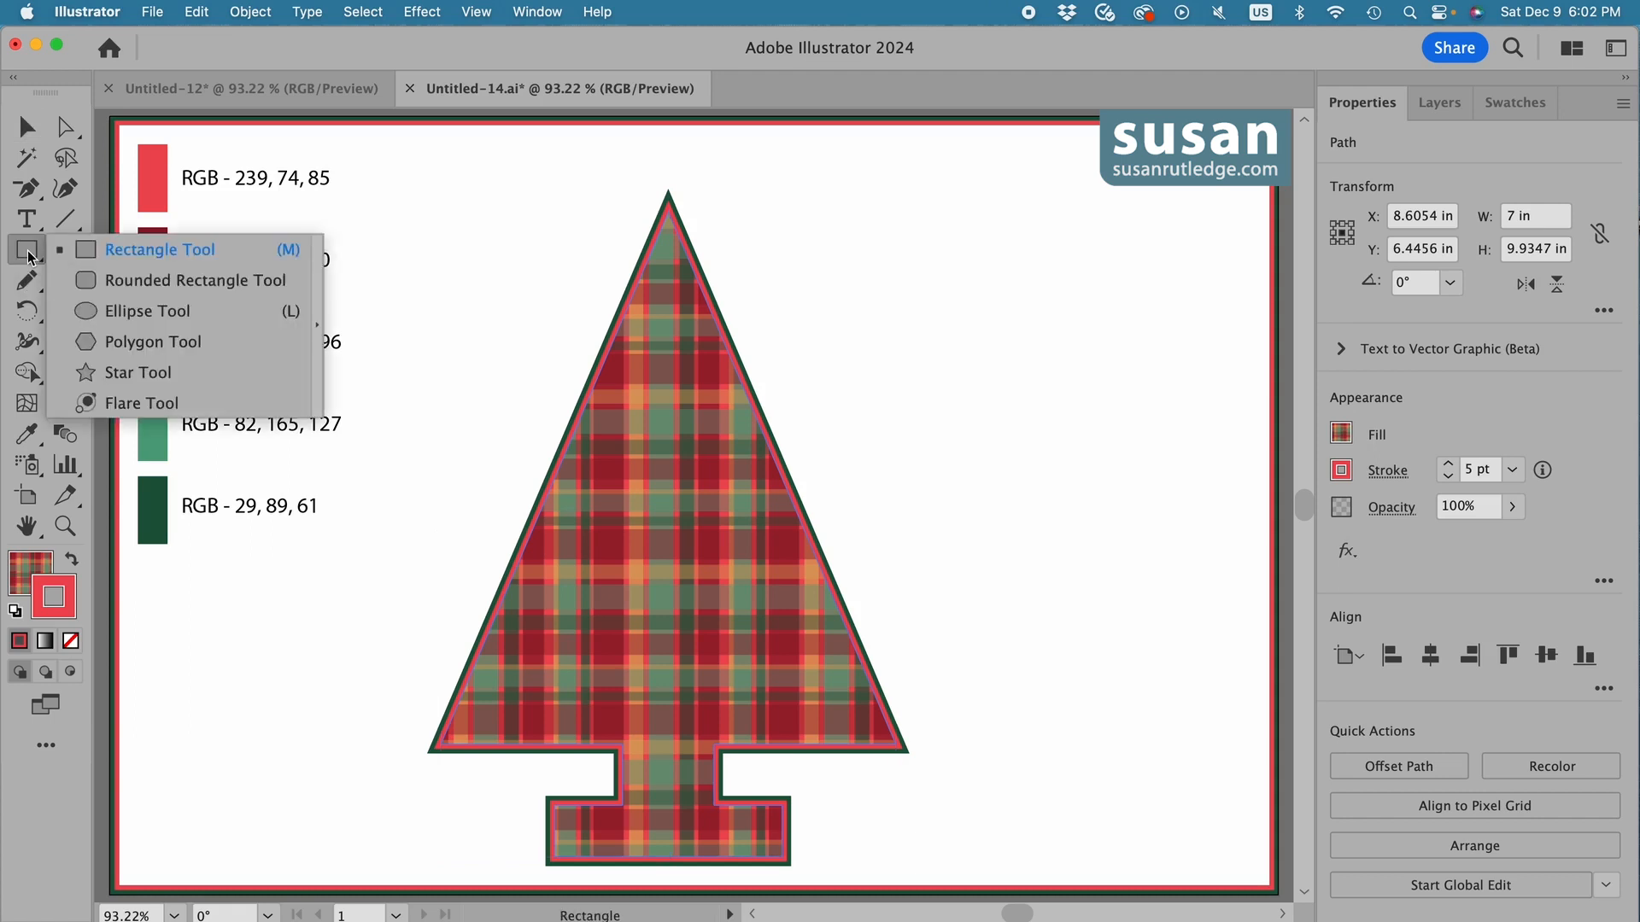
left_click(139, 374)
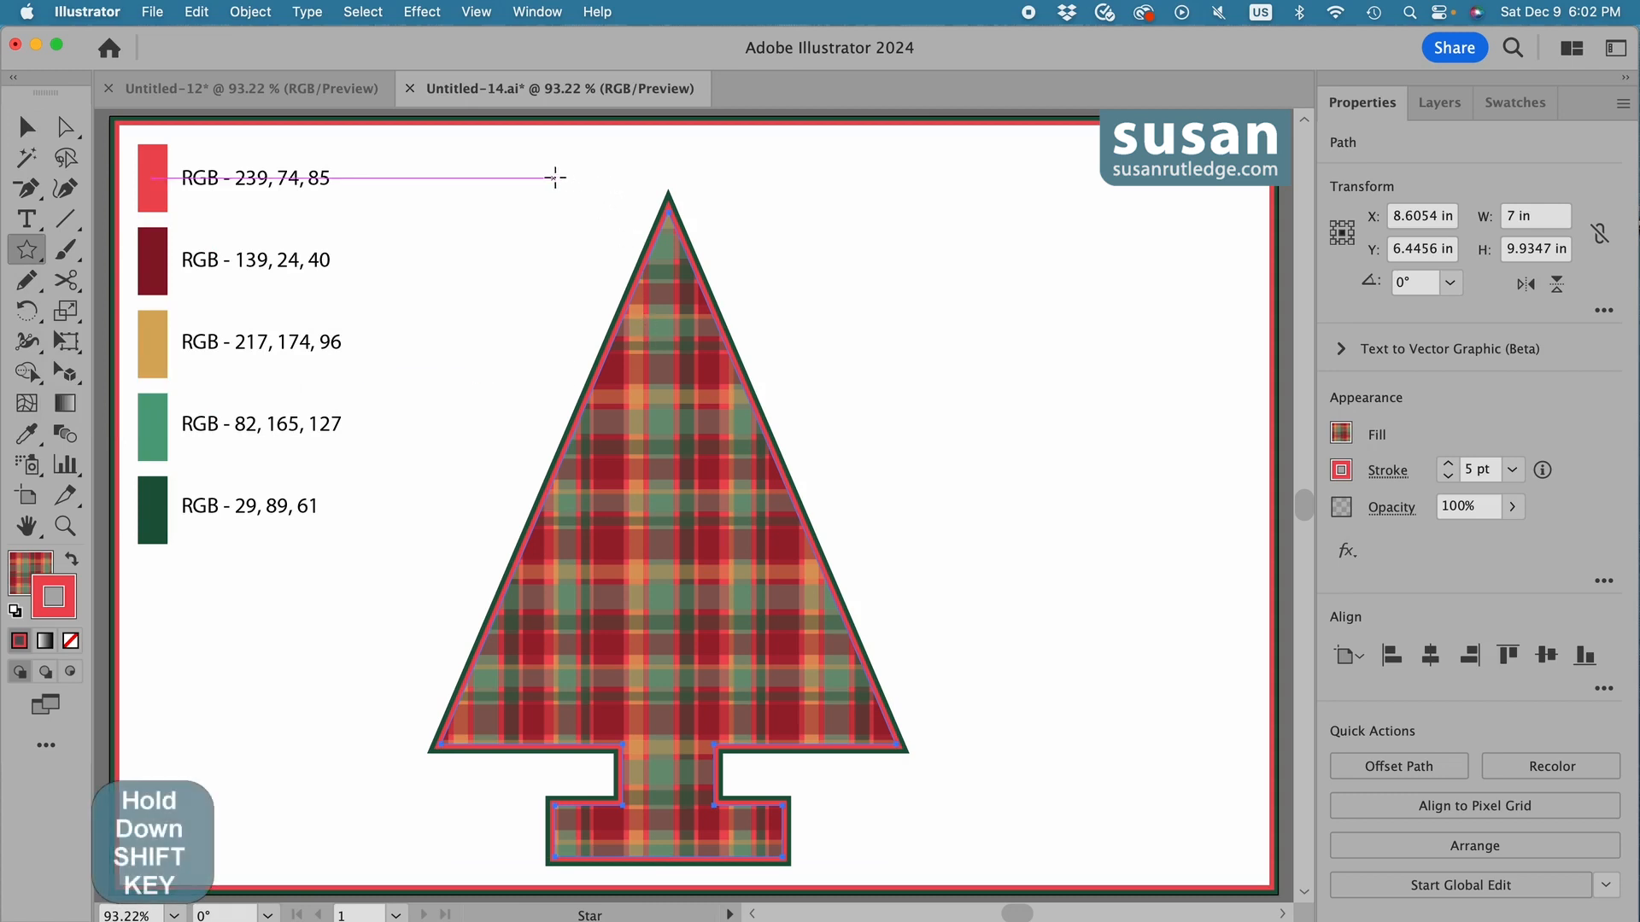
left_click_drag(556, 176, 570, 188)
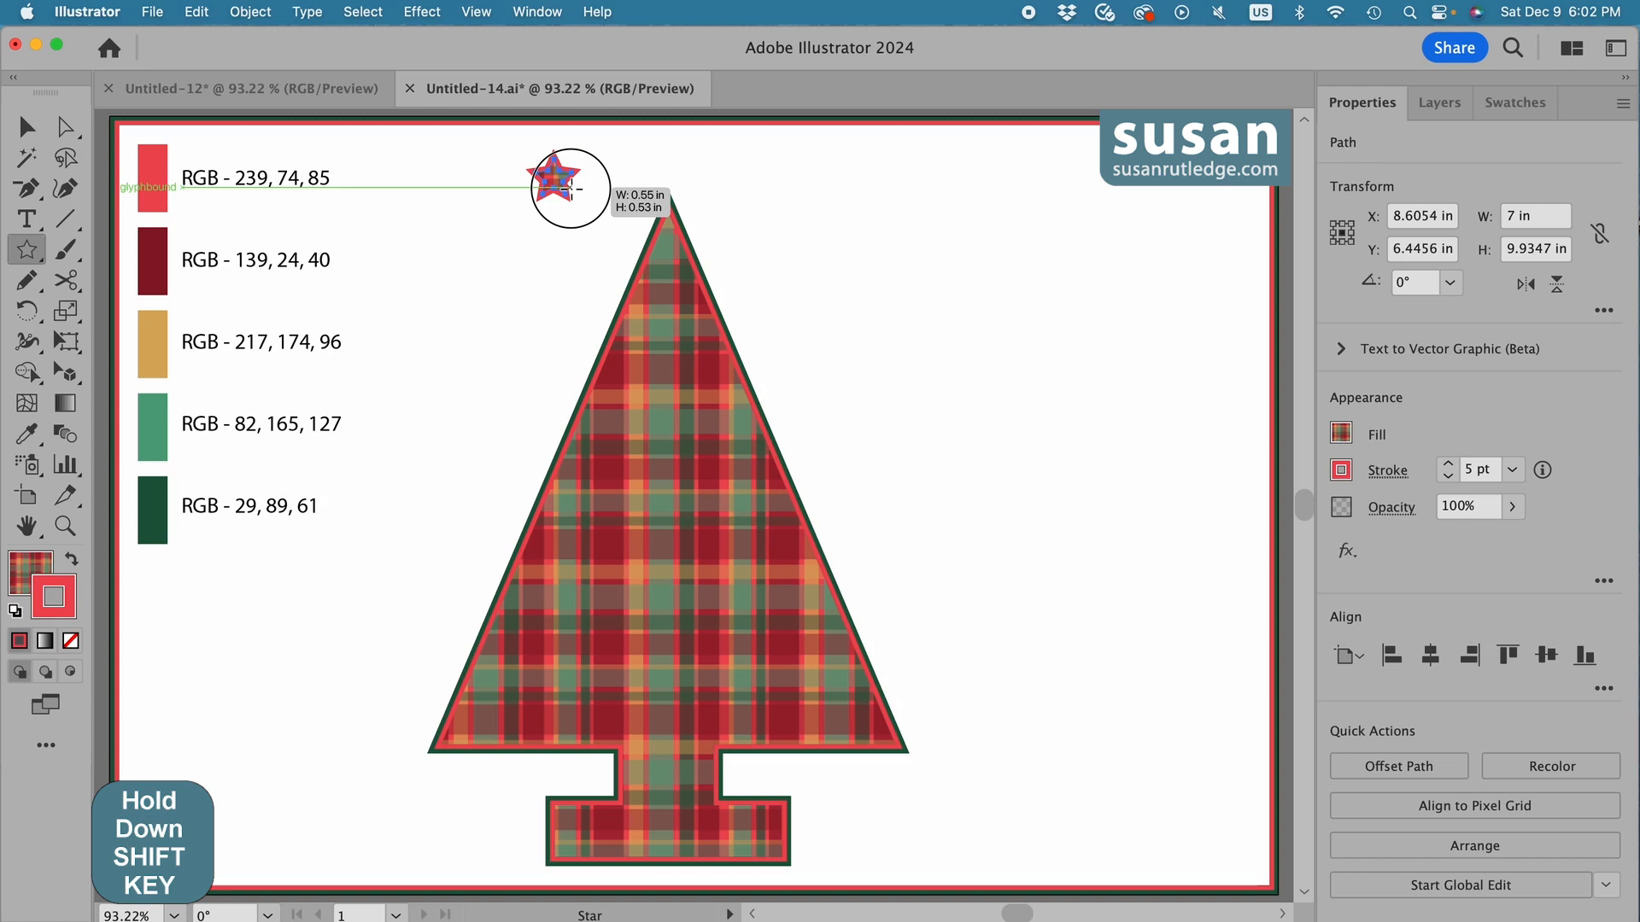
left_click_drag(571, 187, 568, 186)
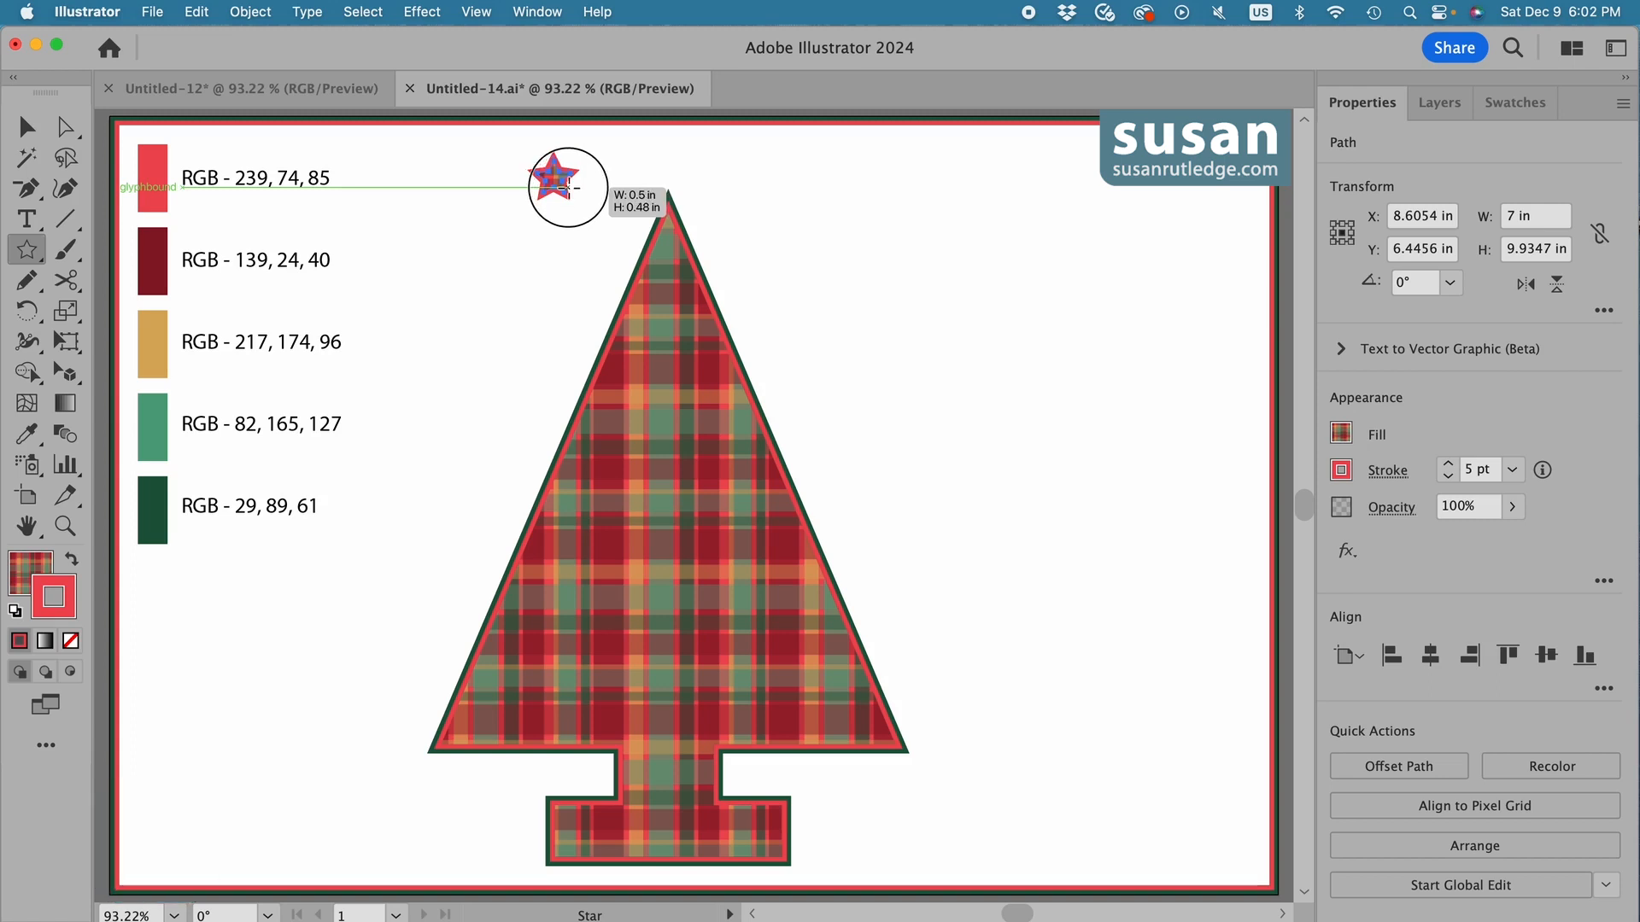
left_click_drag(568, 187, 568, 186)
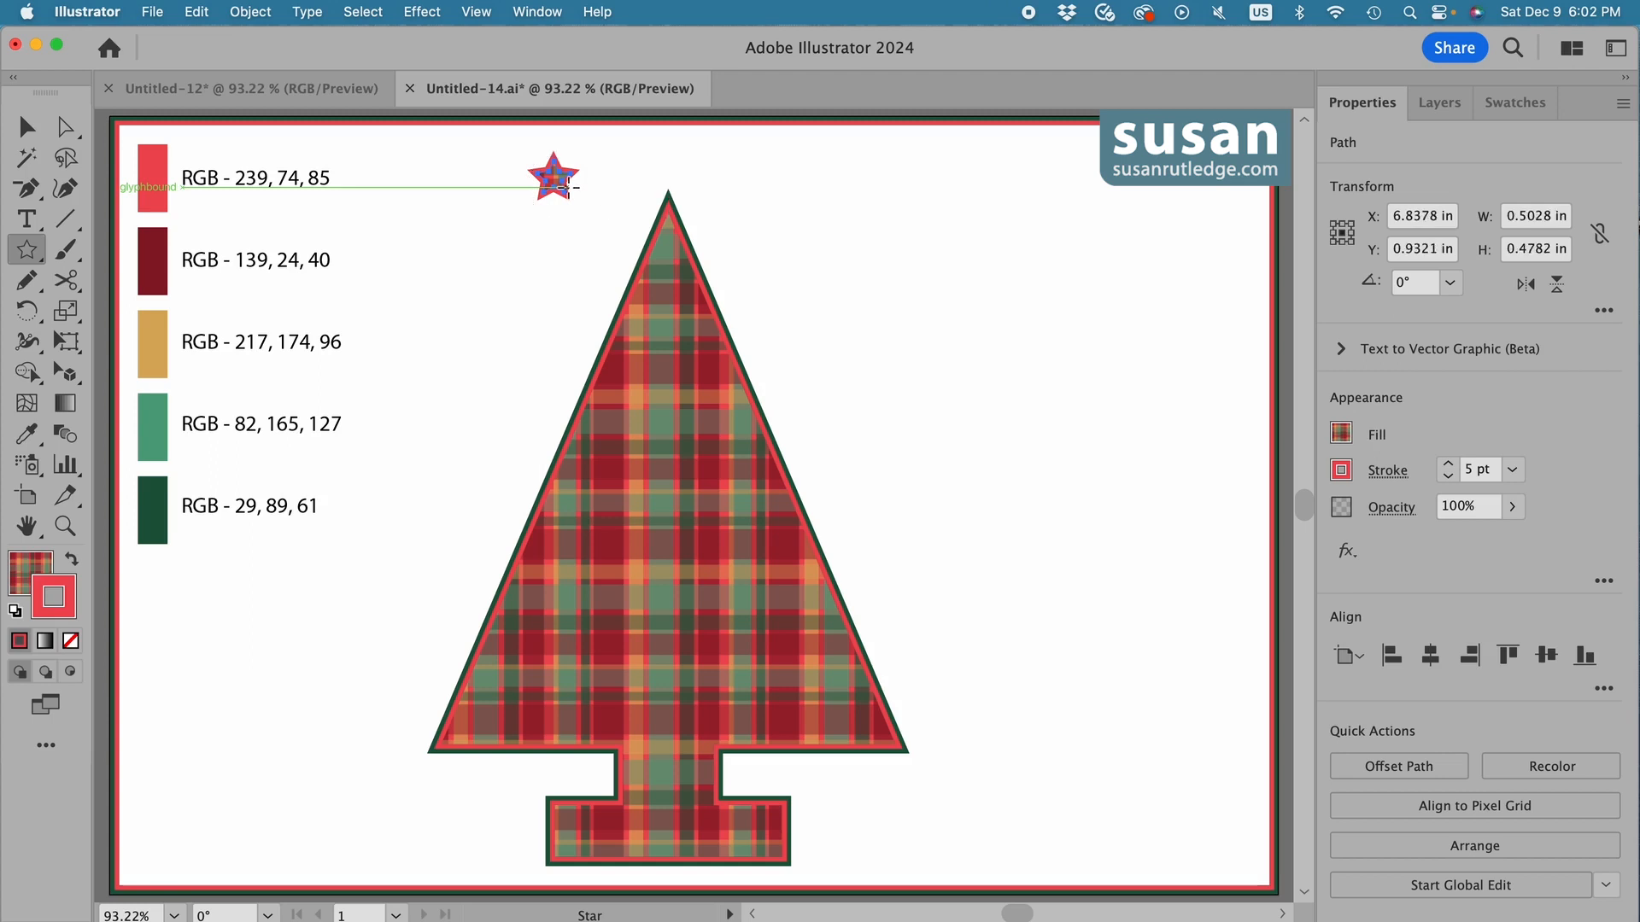
key("v")
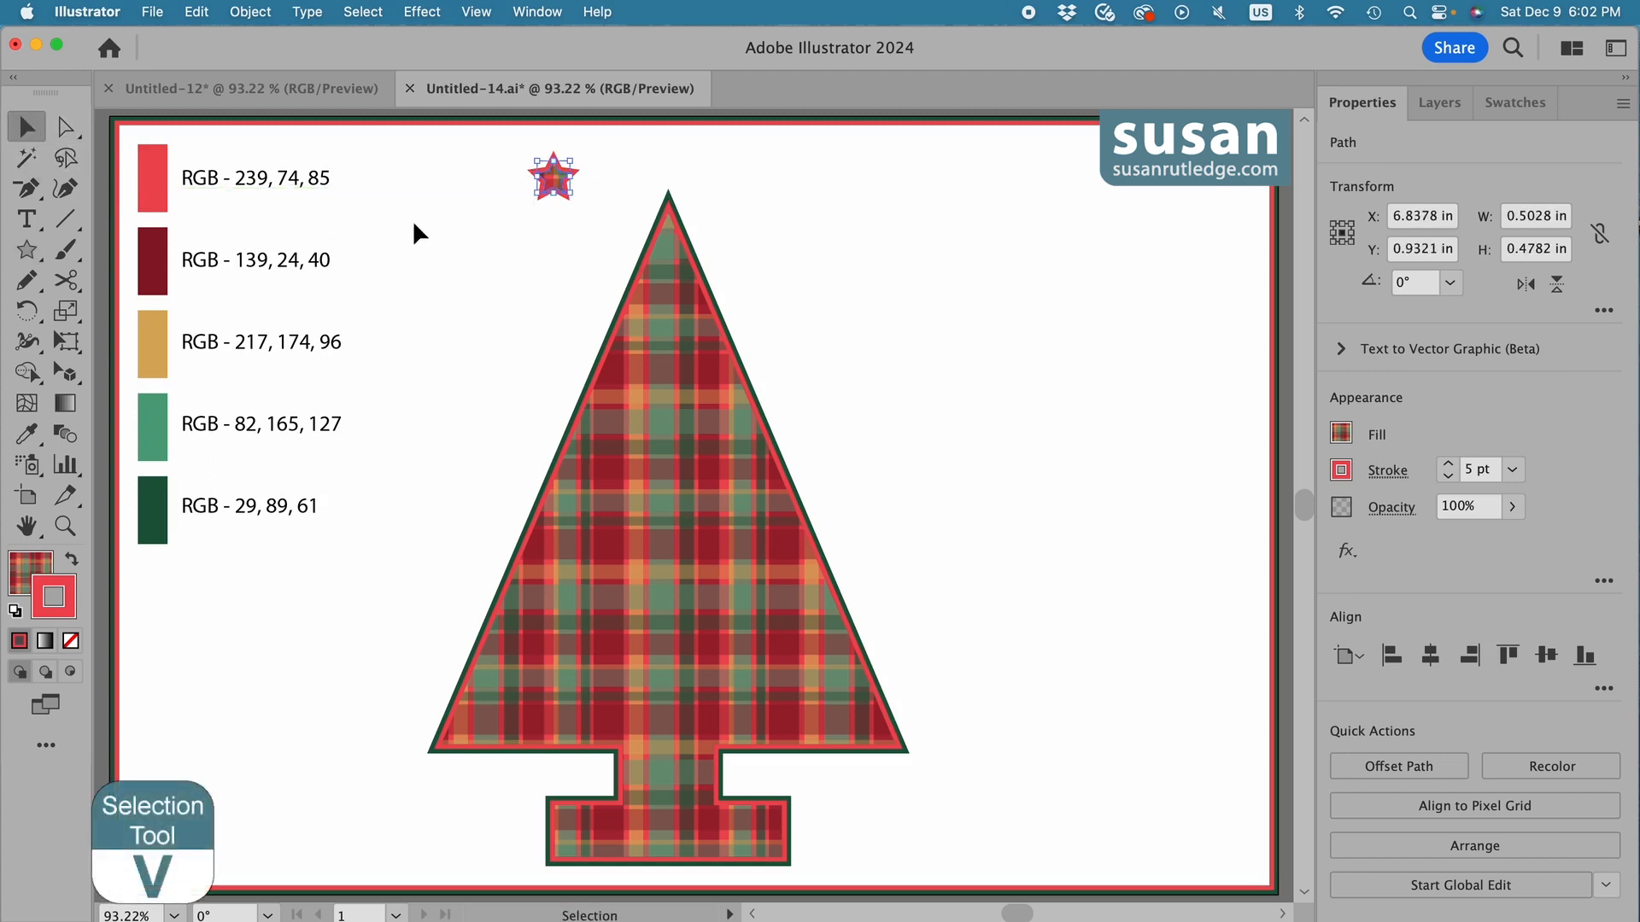
left_click_drag(546, 184, 673, 165)
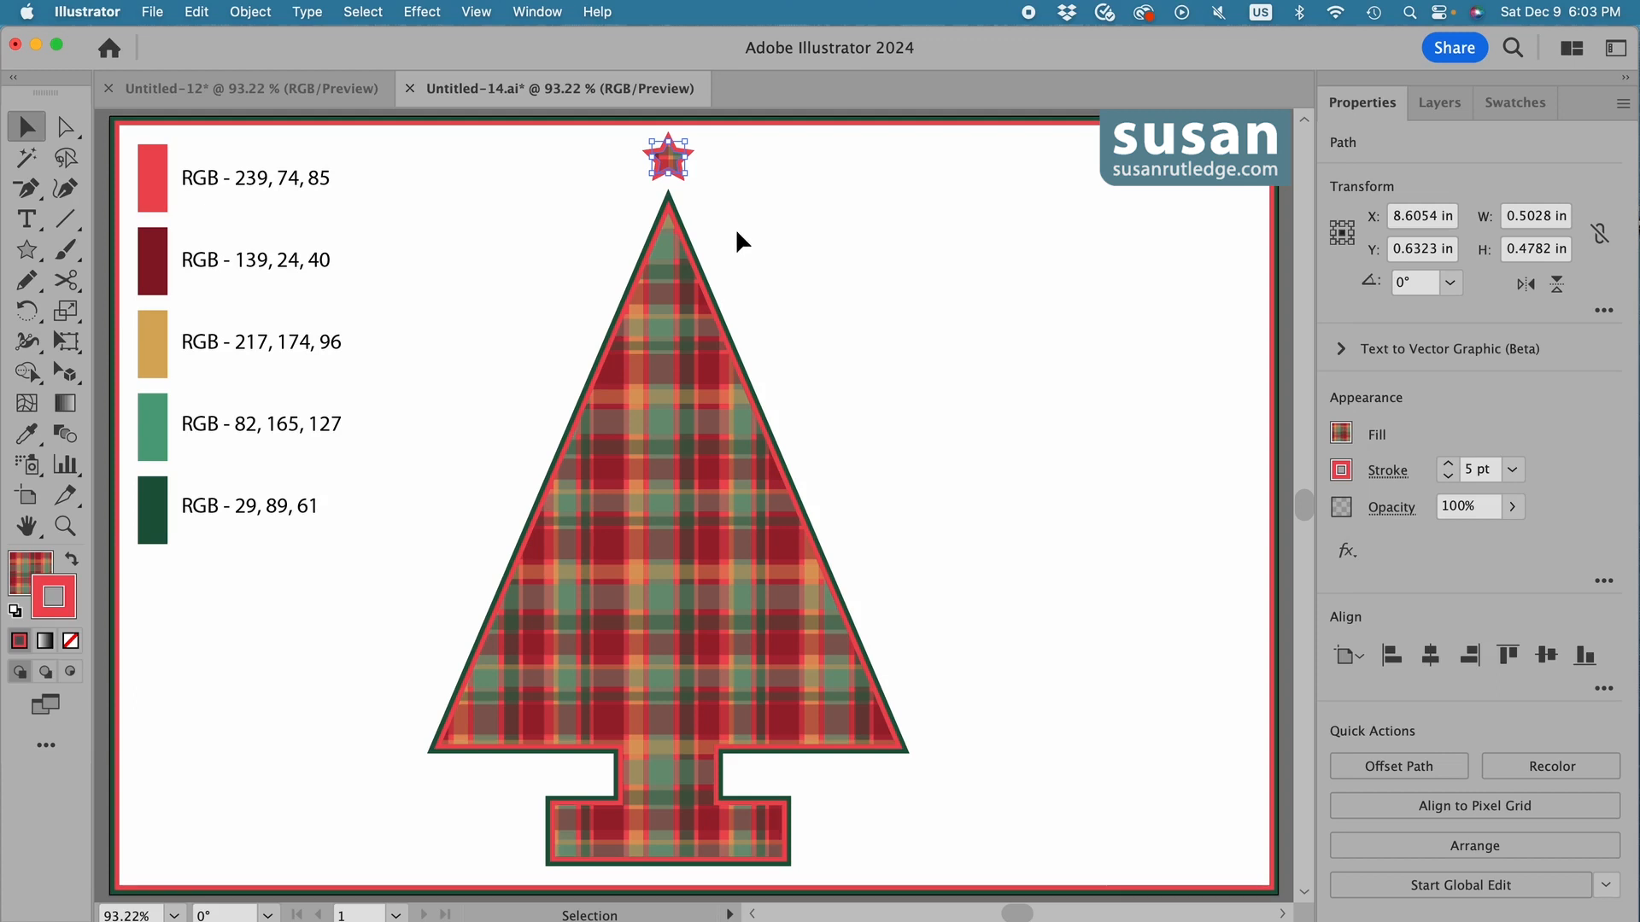
Display the document's graphic styles and save the tree's plaid fill and double stroke as a new graphic style.
left_click(537, 11)
left_click(611, 650)
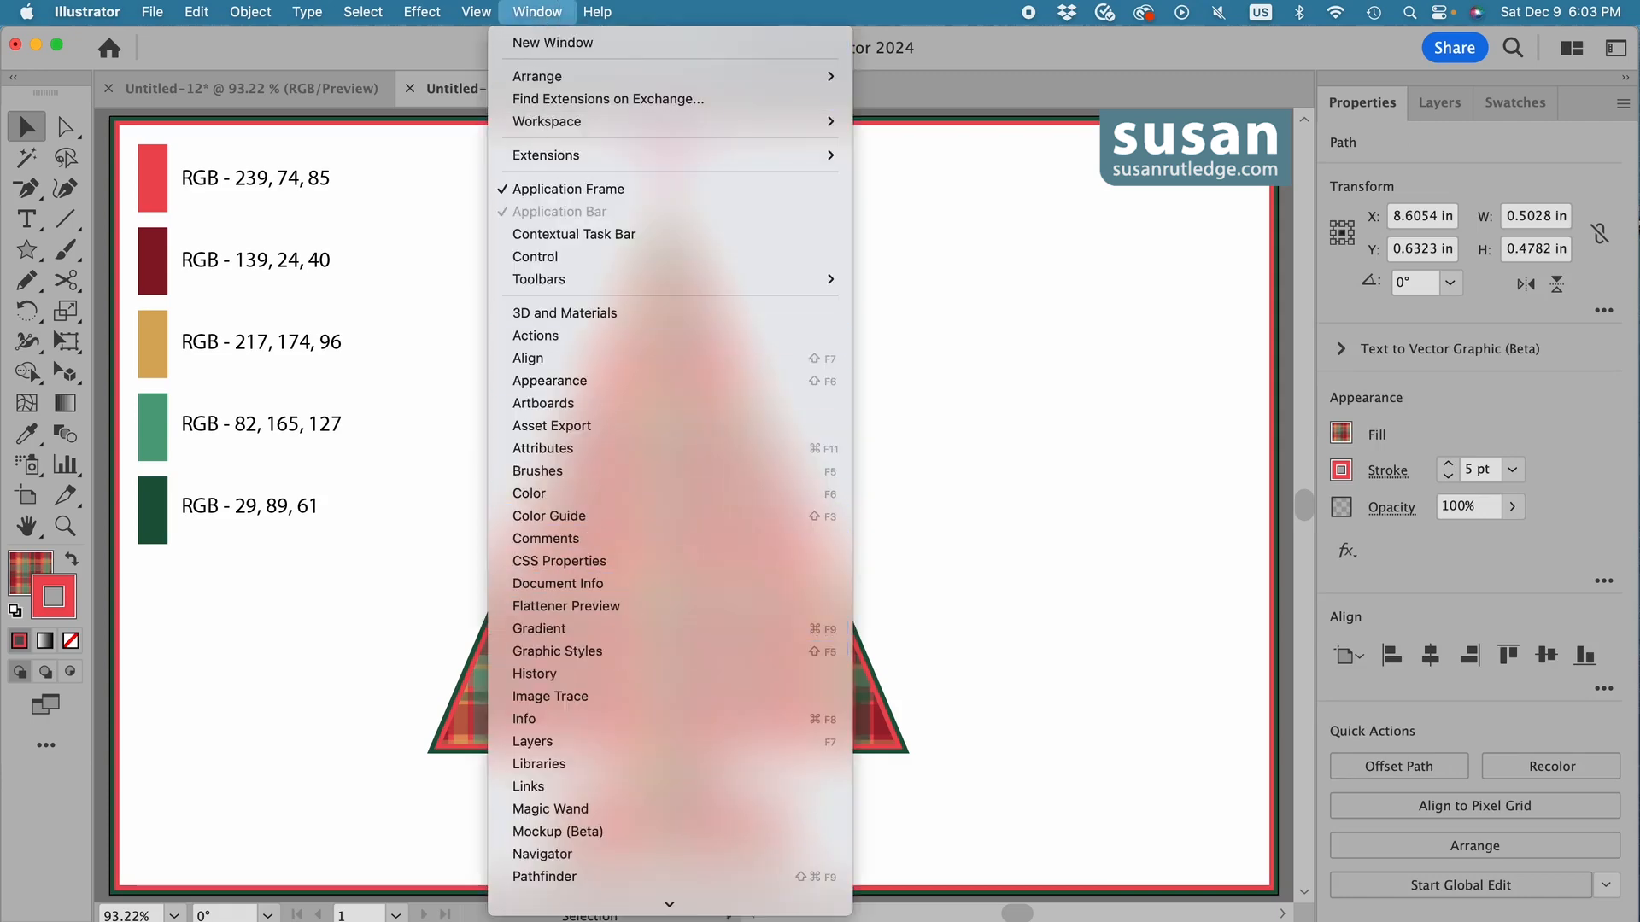
left_click_drag(1186, 480, 1015, 445)
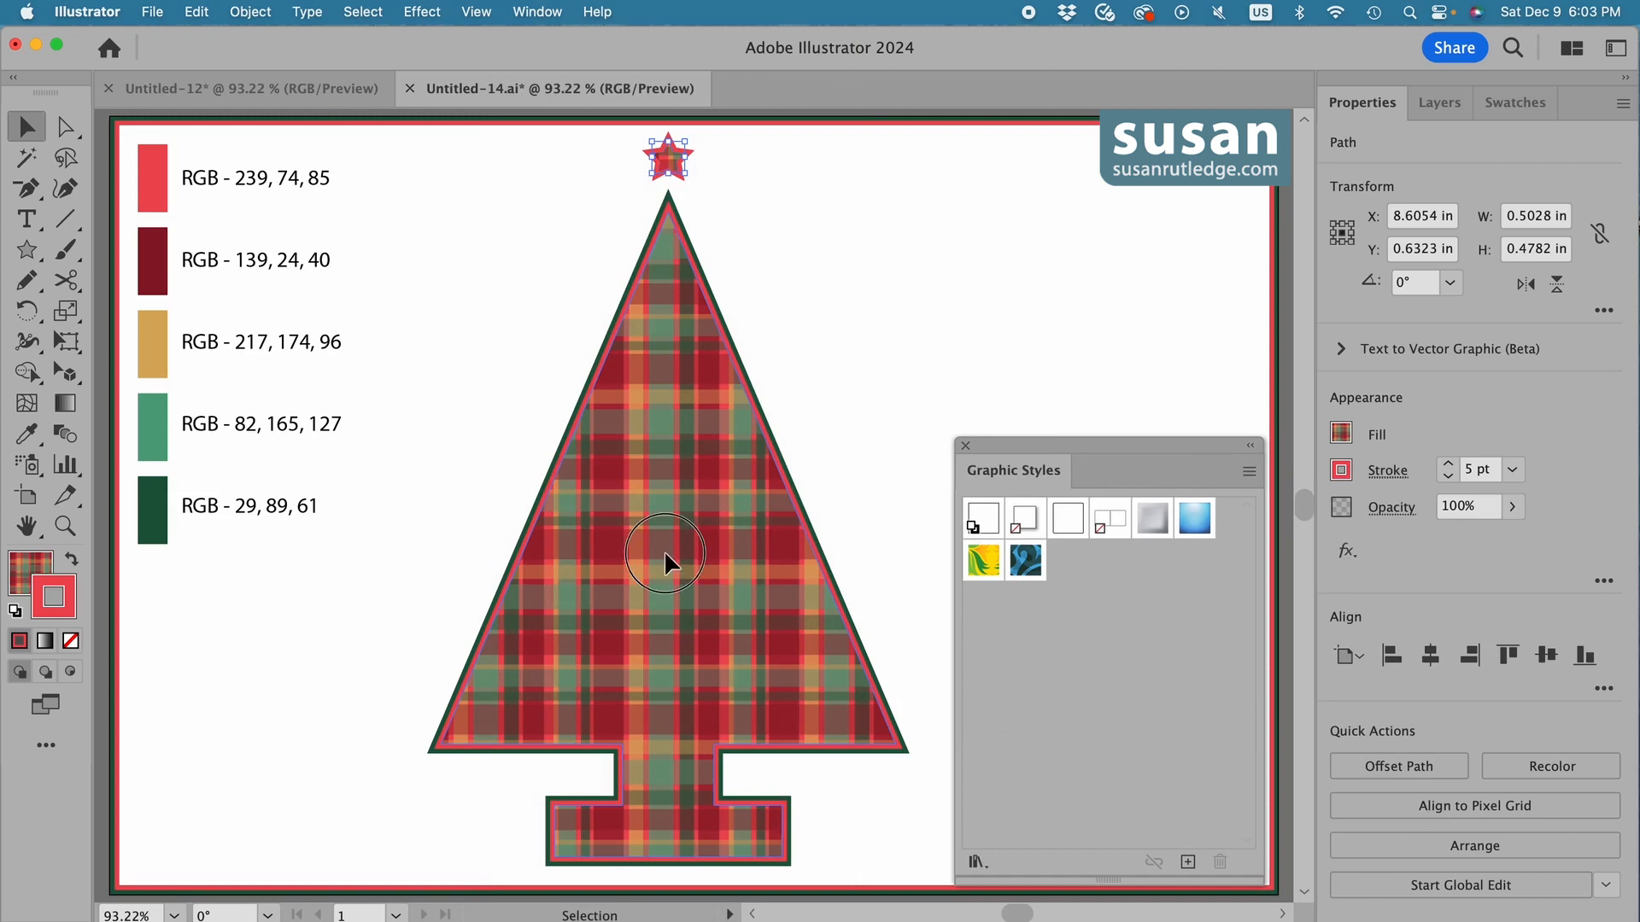
left_click_drag(669, 553, 1050, 571)
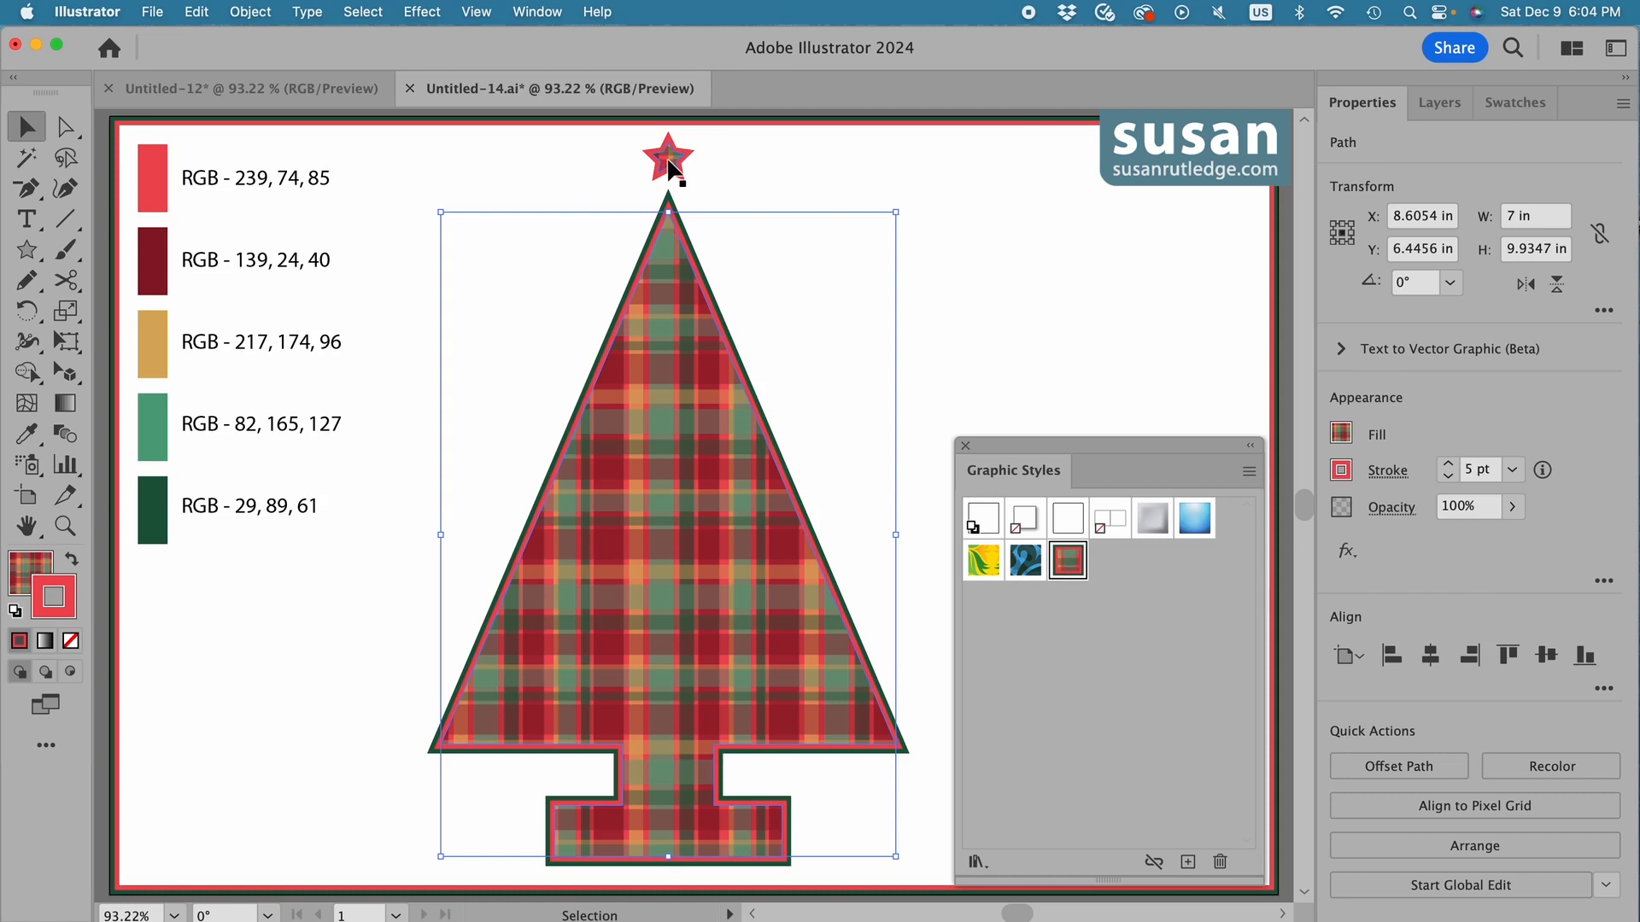
Apply the saved plaid graphic style to the star and move the star slightly down towards the tree's tip.
left_click(675, 171)
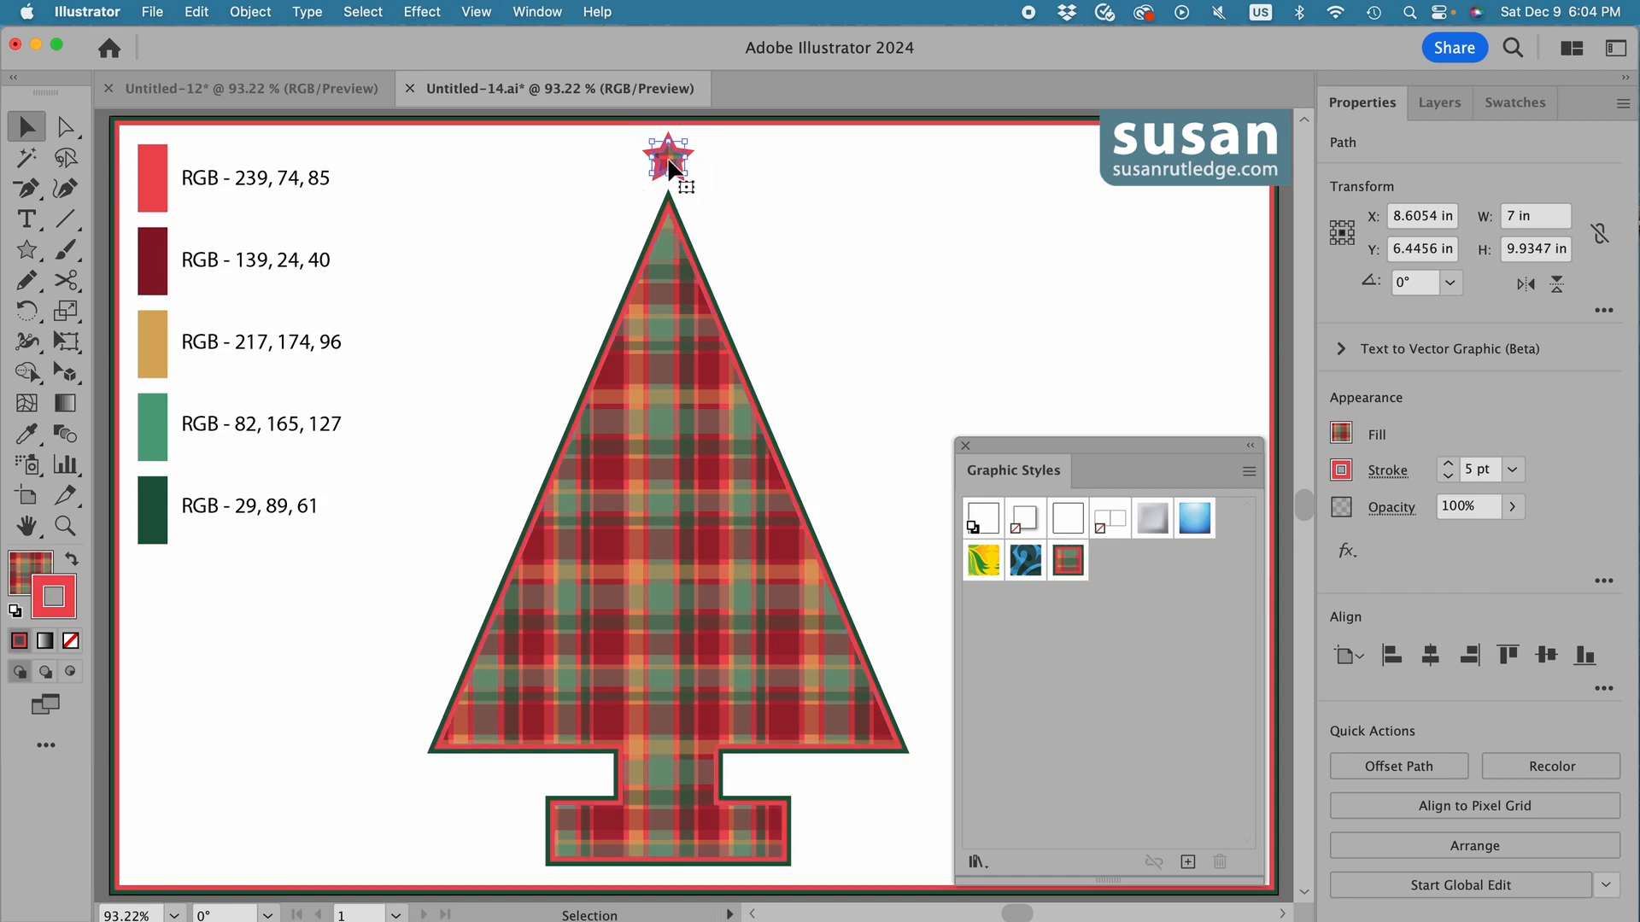
left_click(1068, 561)
left_click(764, 236)
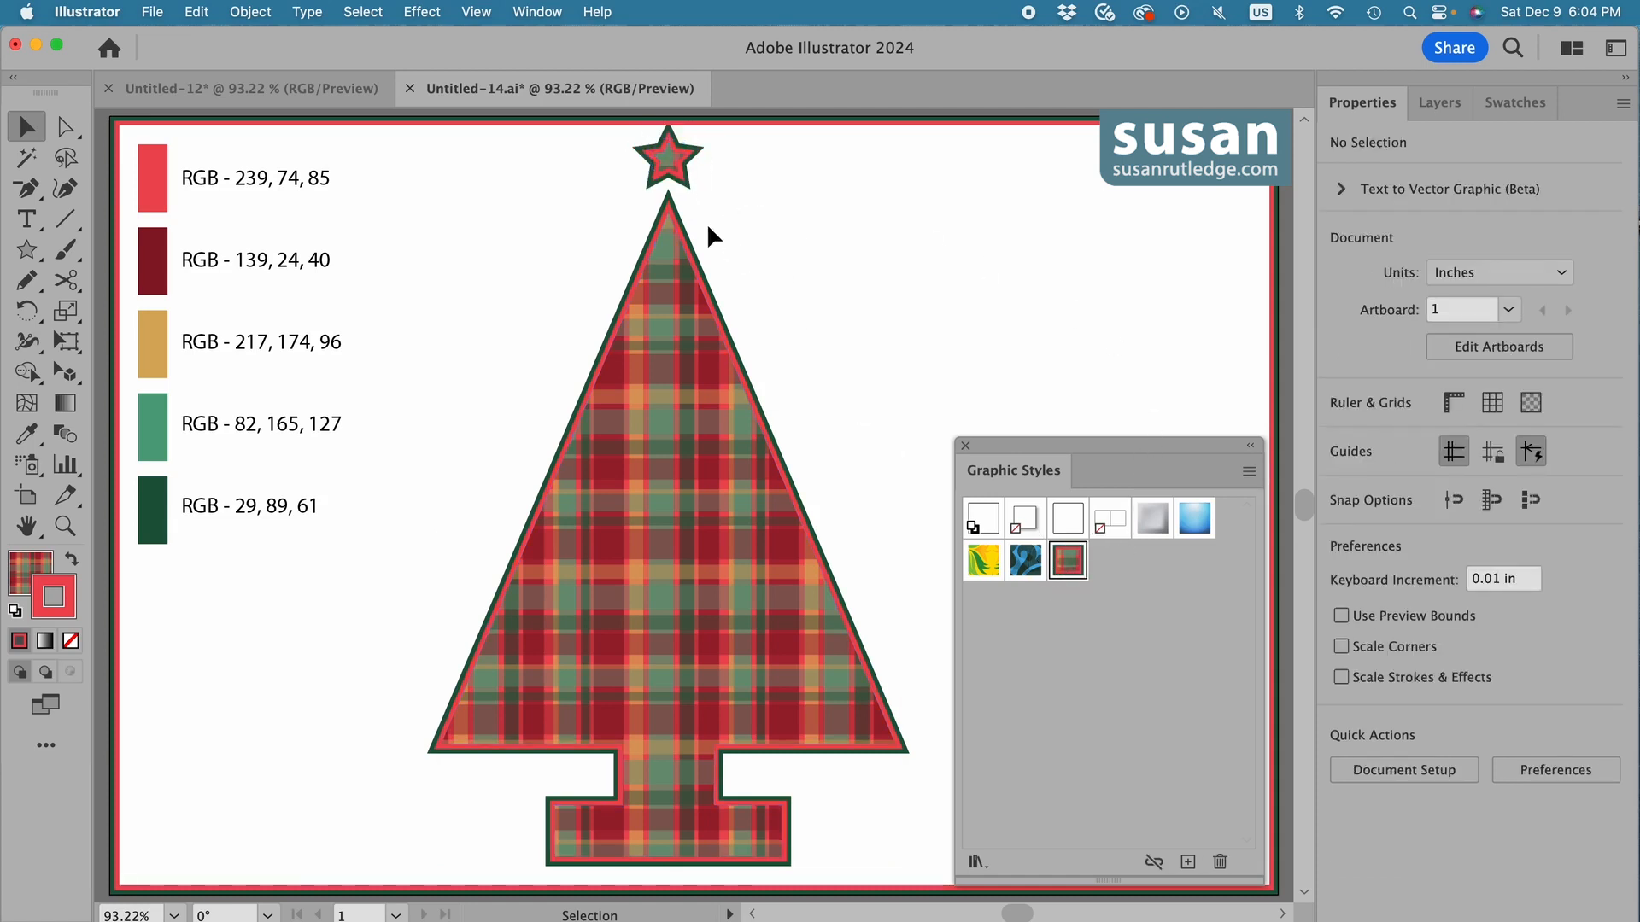
left_click_drag(682, 183, 683, 189)
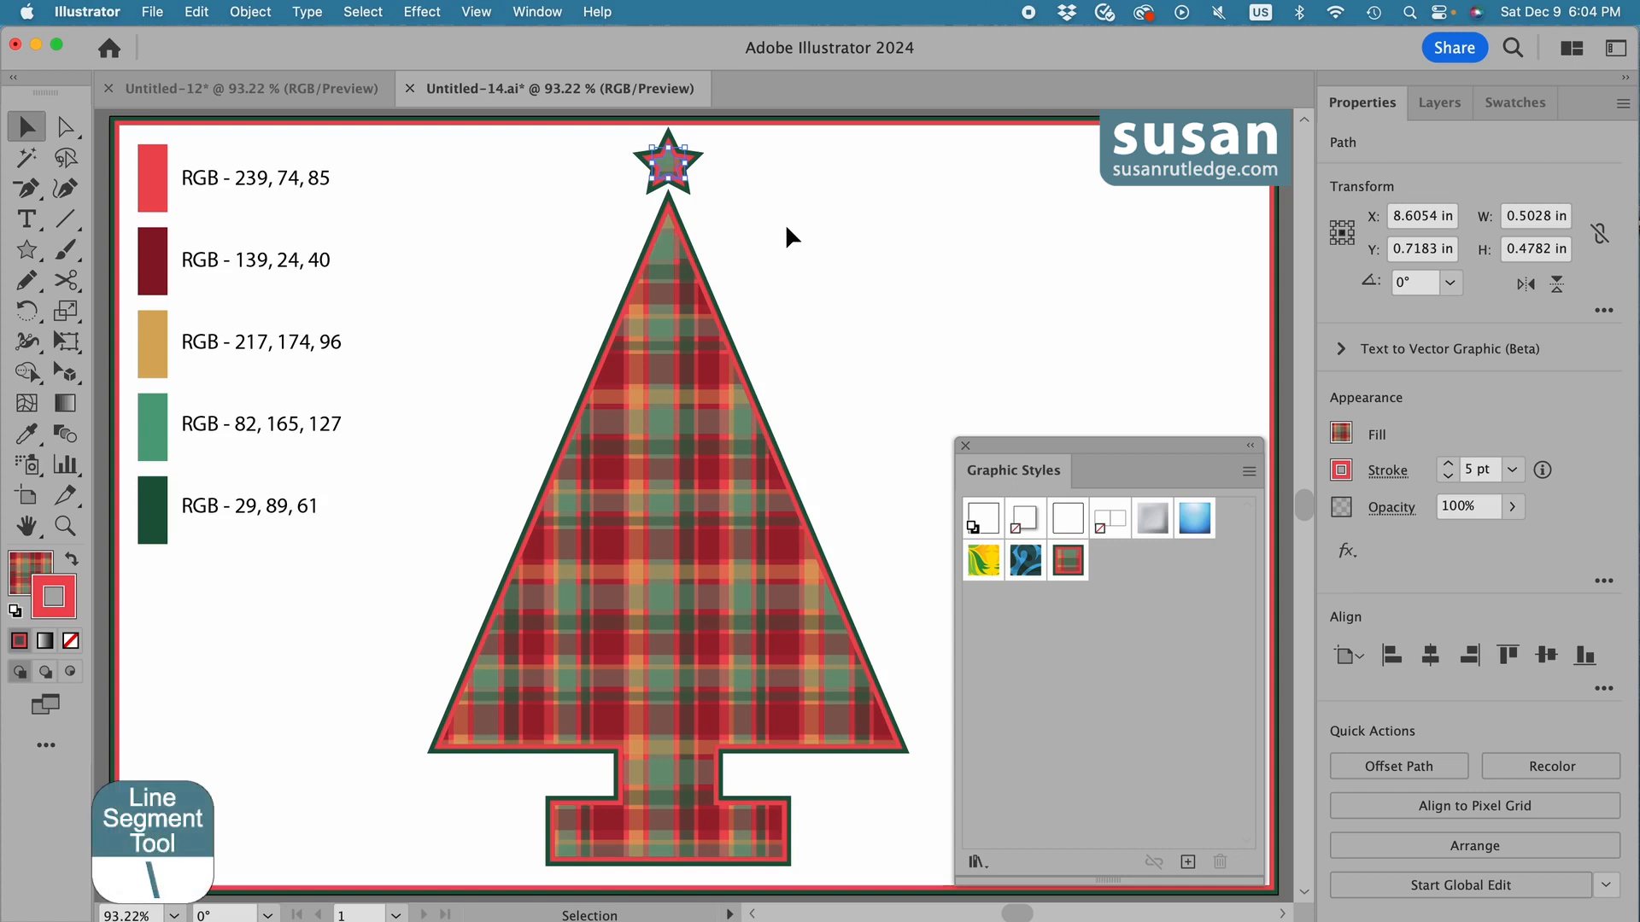
Draw a vertical line about 0.43 in long beside the star and colour its stroke RGB 29, 89, 61.
key("backslash")
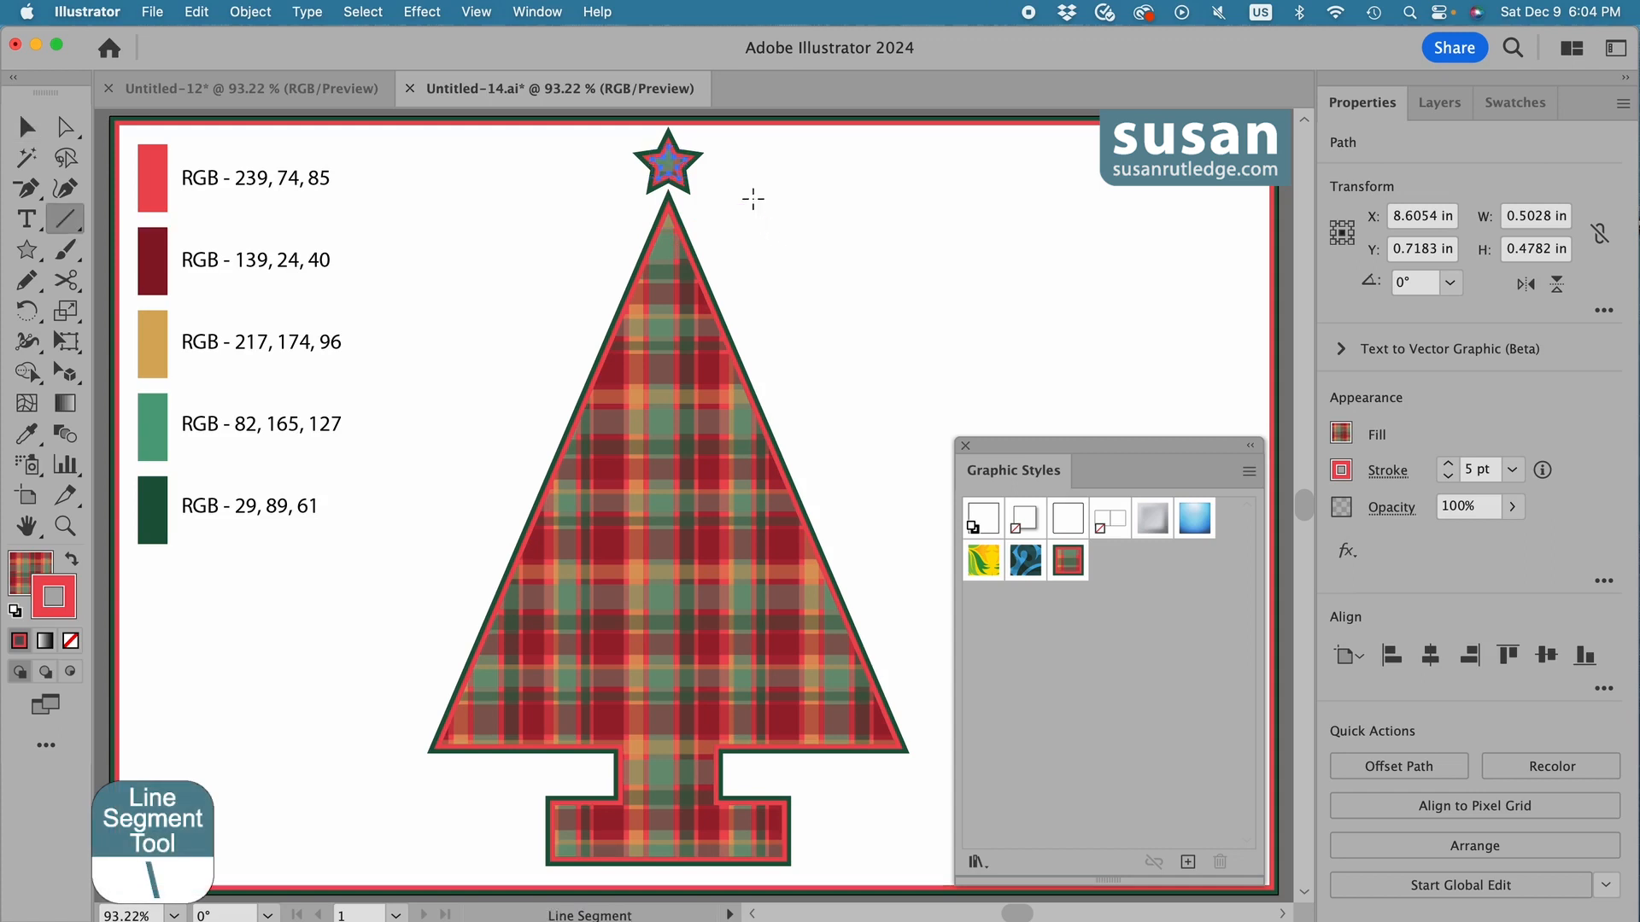
left_click_drag(752, 191, 751, 220)
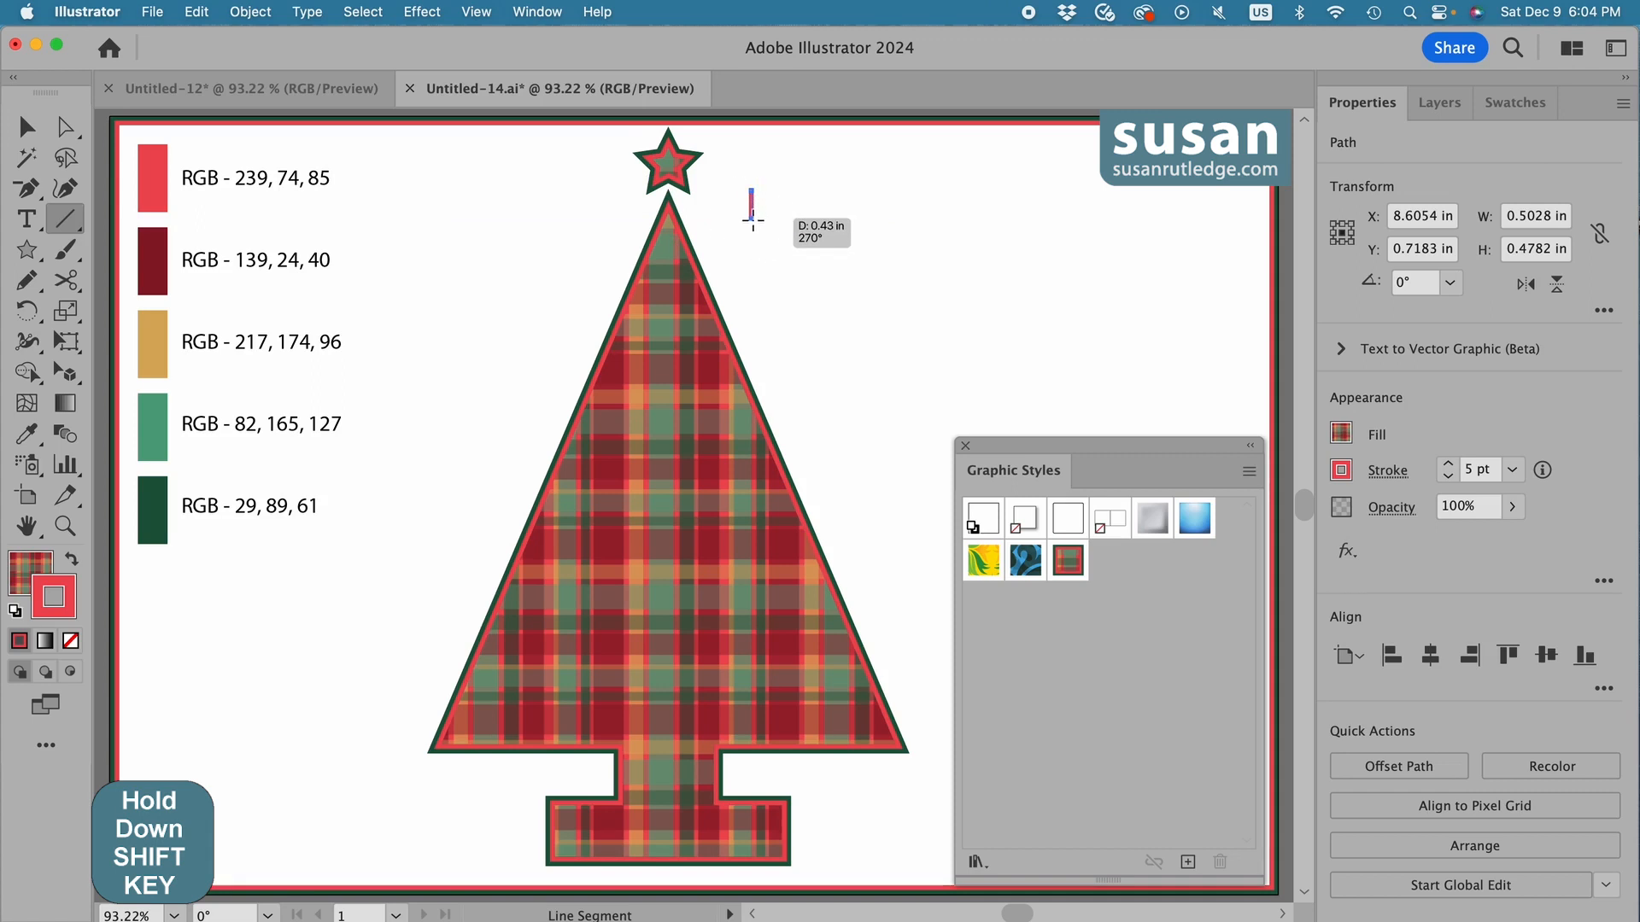
left_click(1342, 472)
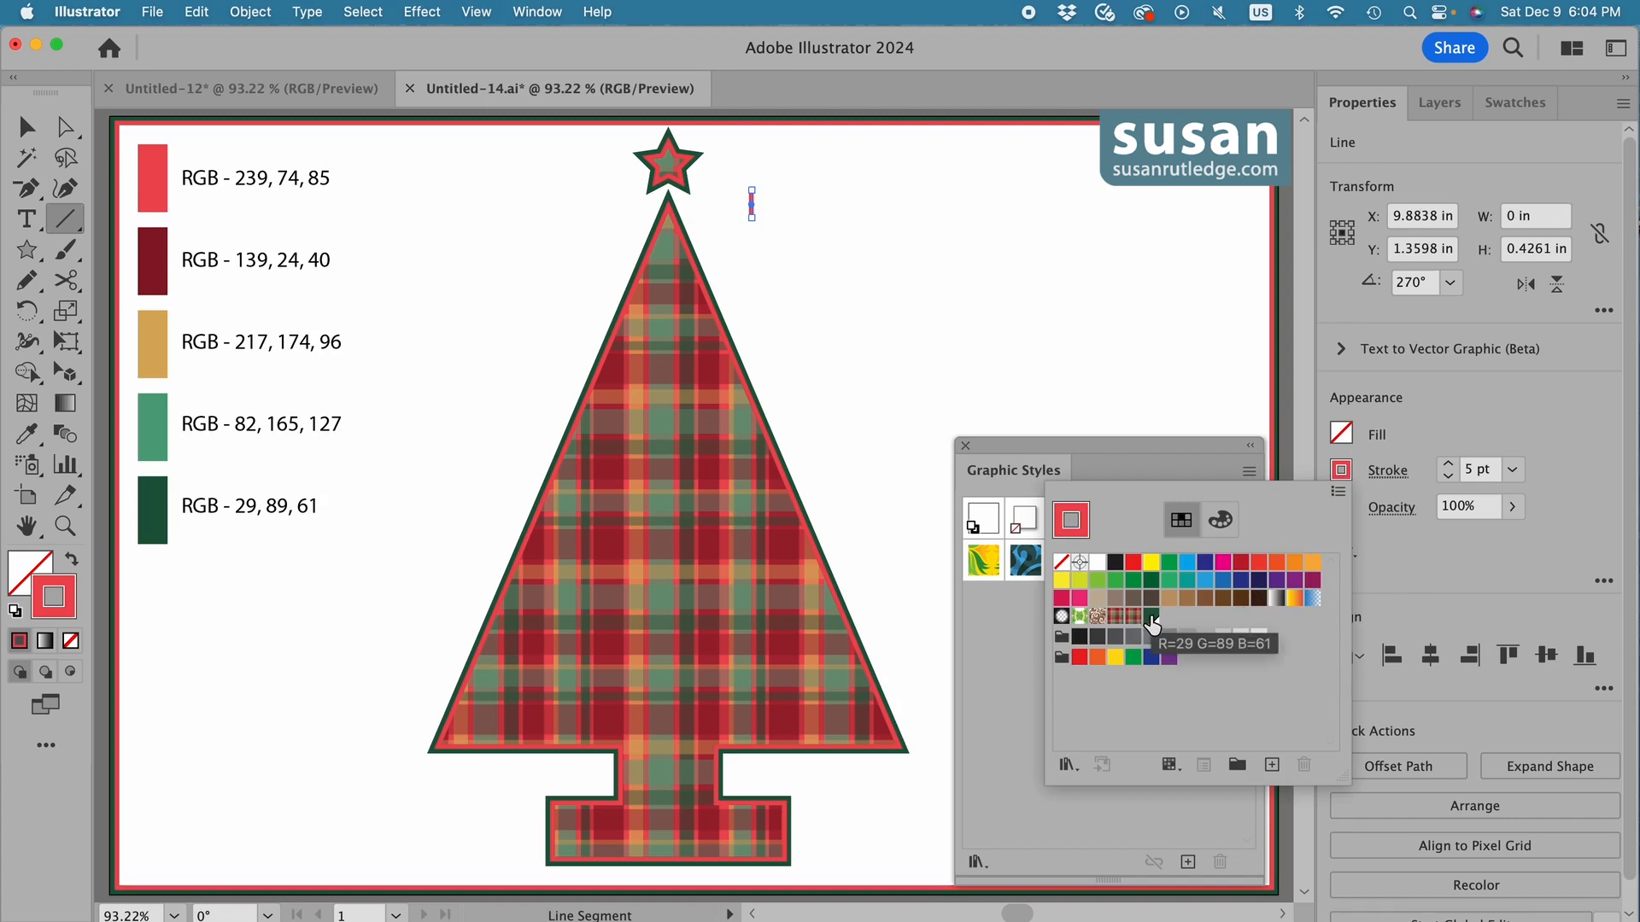
left_click(1152, 618)
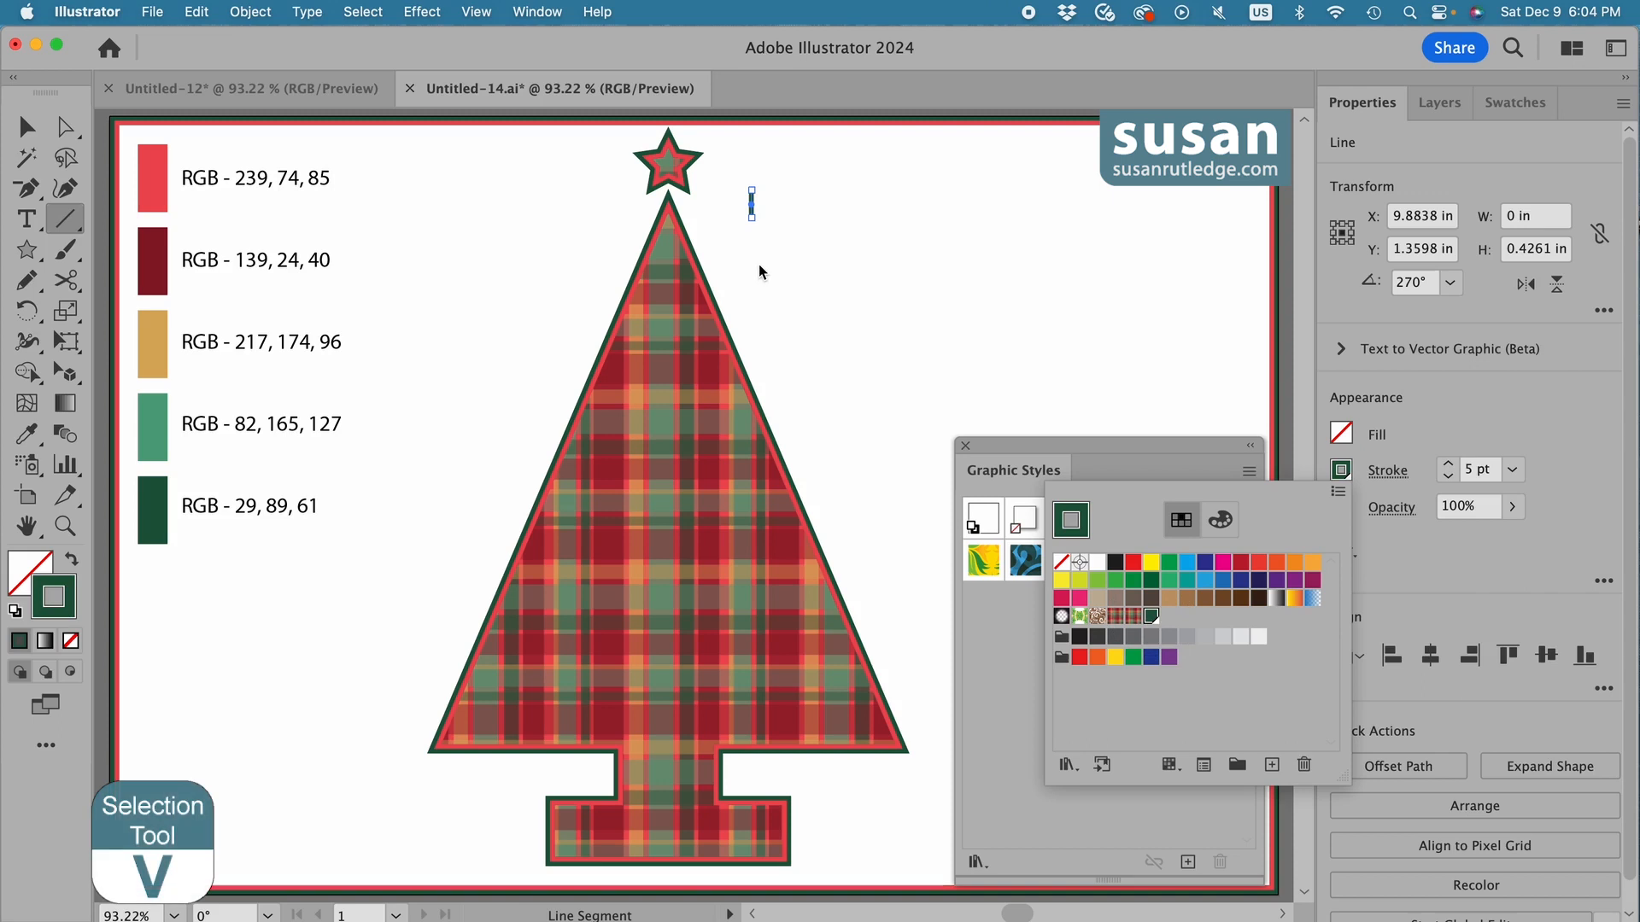
Move the green line so it joins the star to the tree's tip, and send it to the back.
key("v")
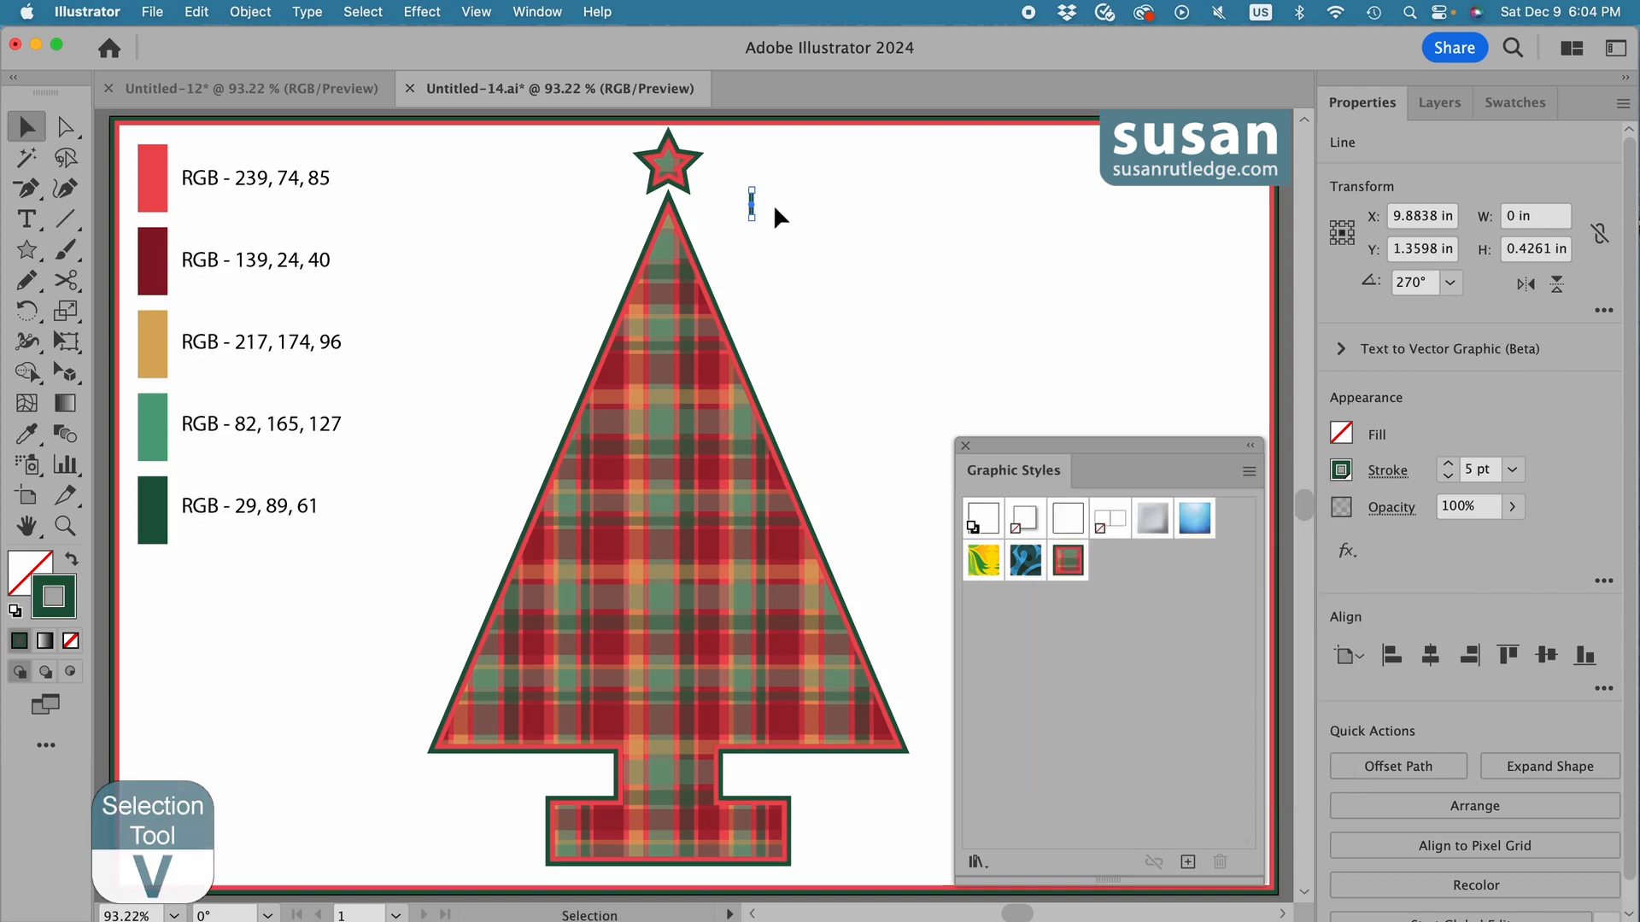
left_click_drag(752, 201, 670, 194)
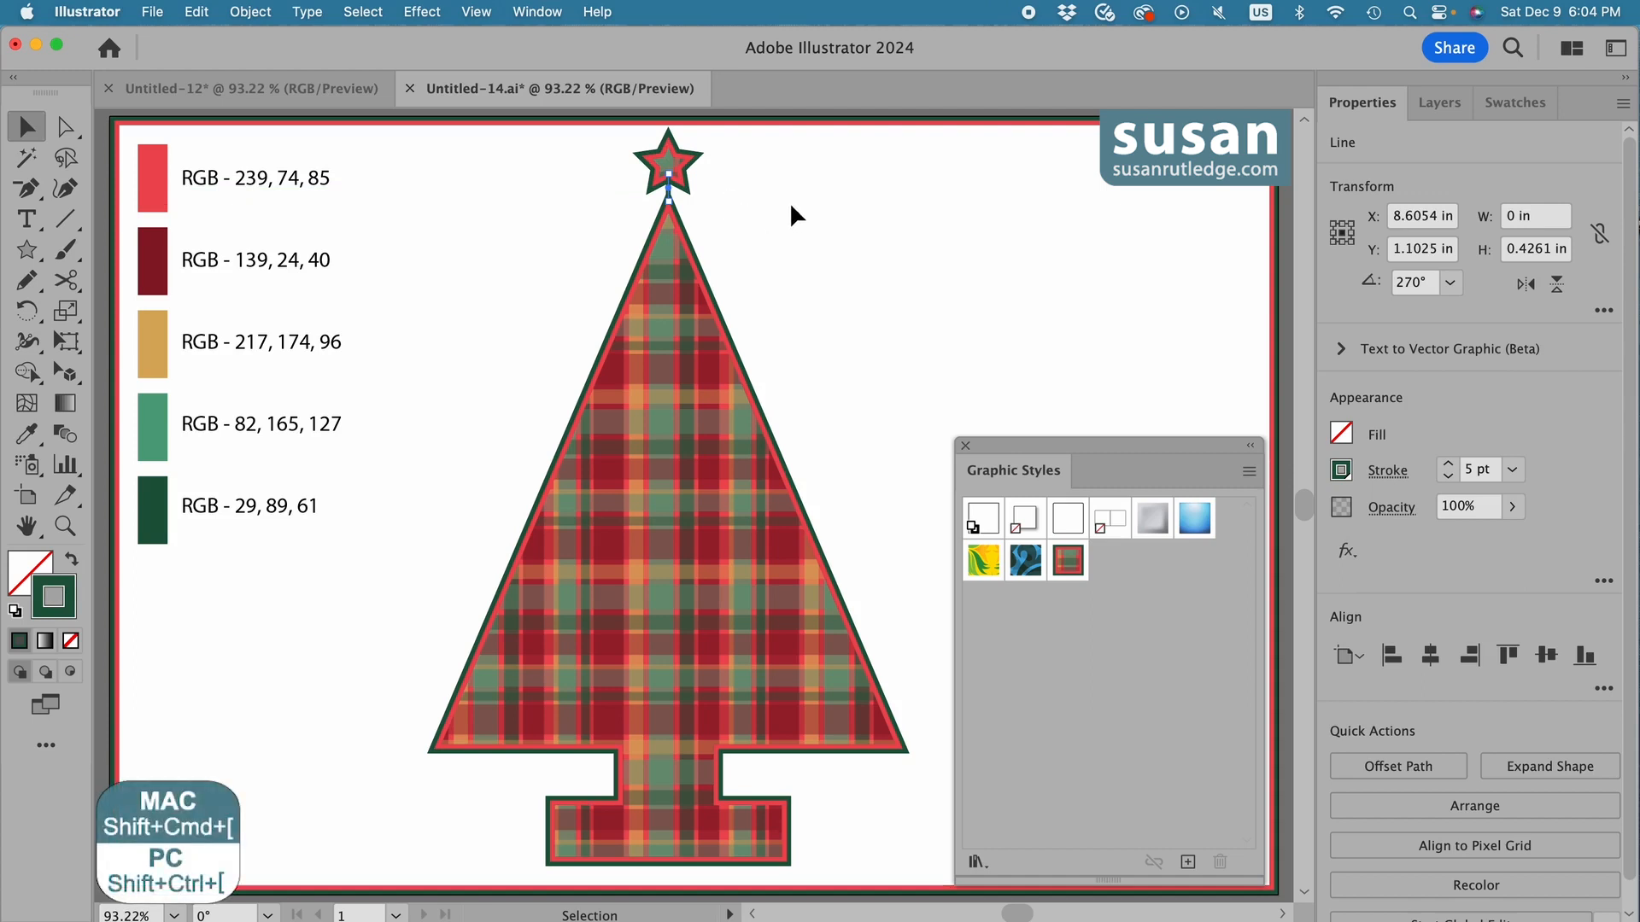
key("shift+super+bracketleft")
left_click(791, 205)
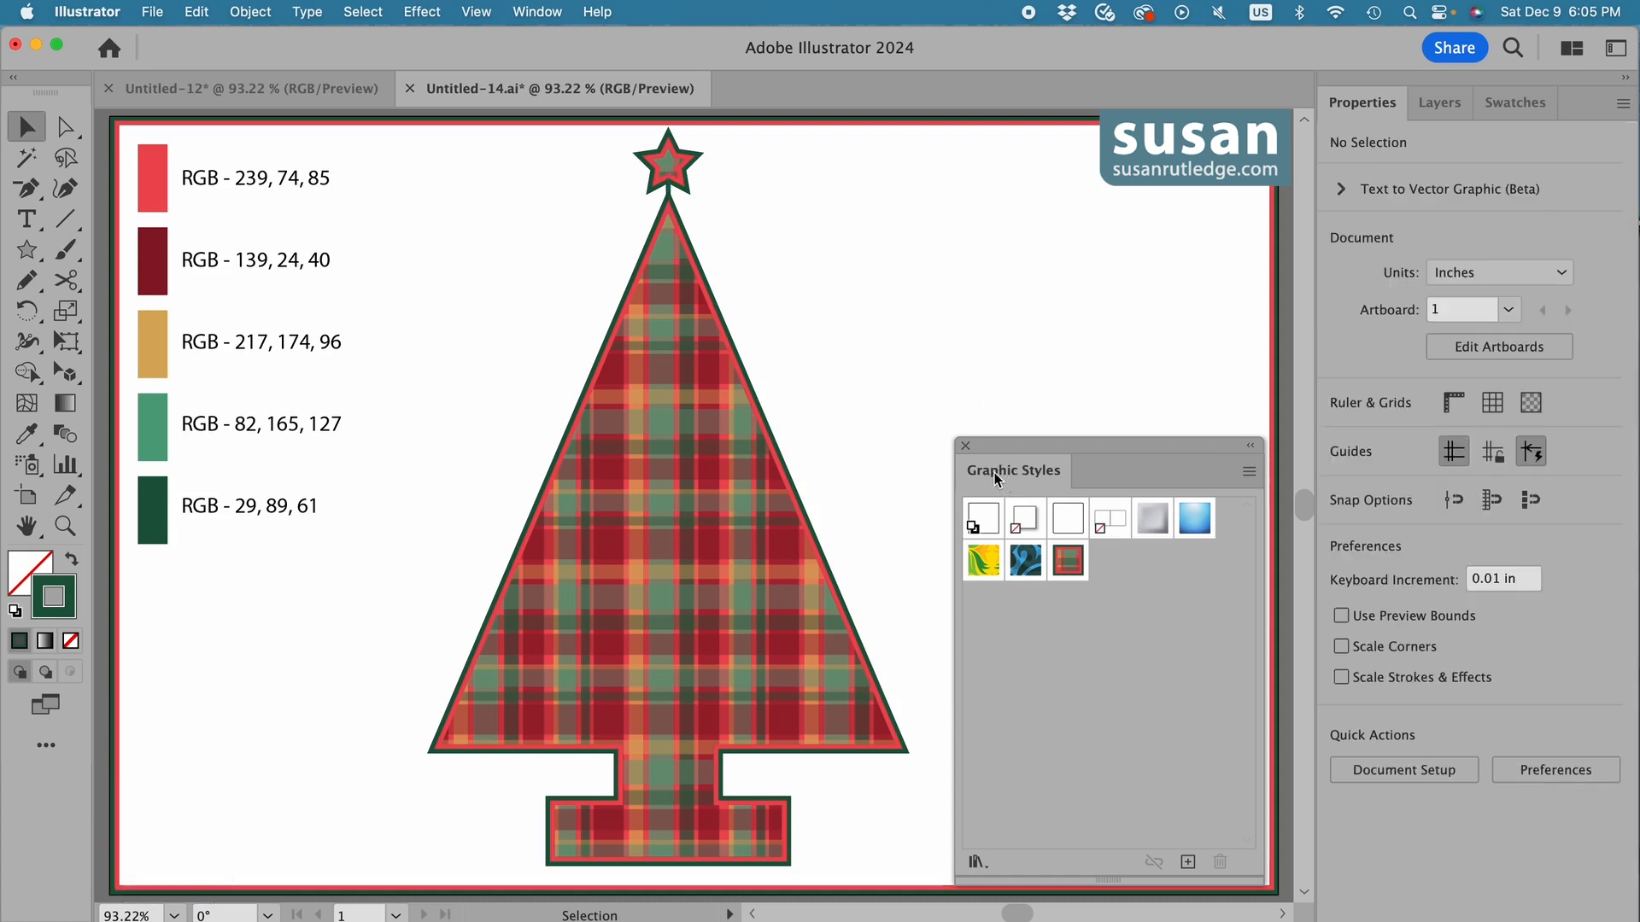
Dock Graphic Styles beside Swatches, and create a 2.8 by 0.9 in rectangle beside the tree with the saved plaid style.
left_click_drag(985, 471, 1568, 109)
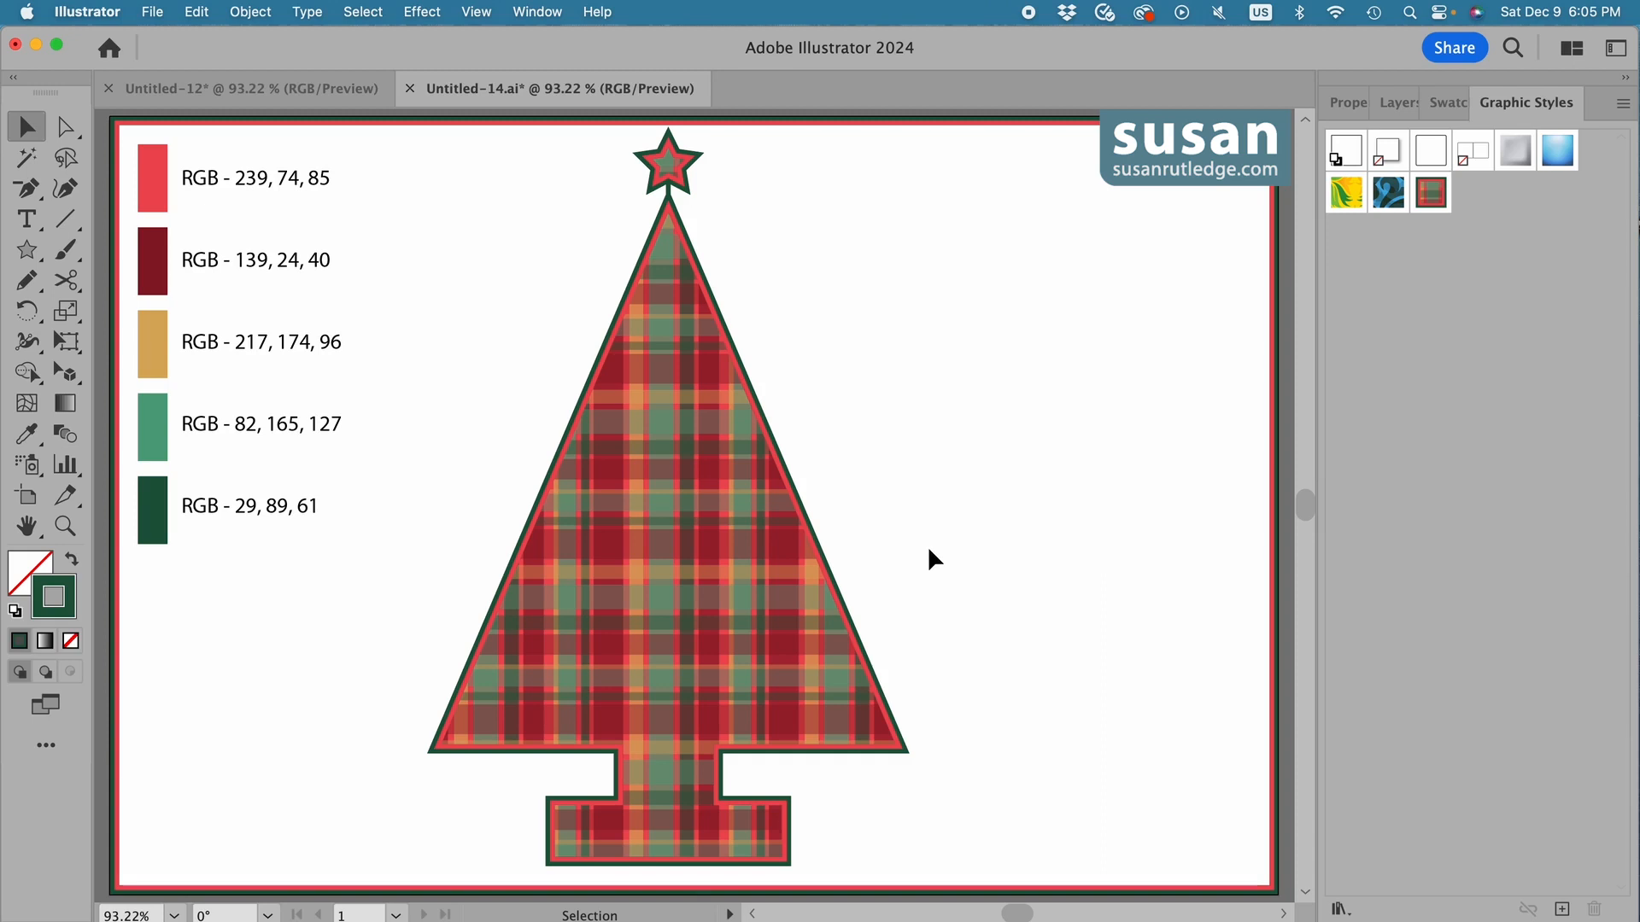
key("m")
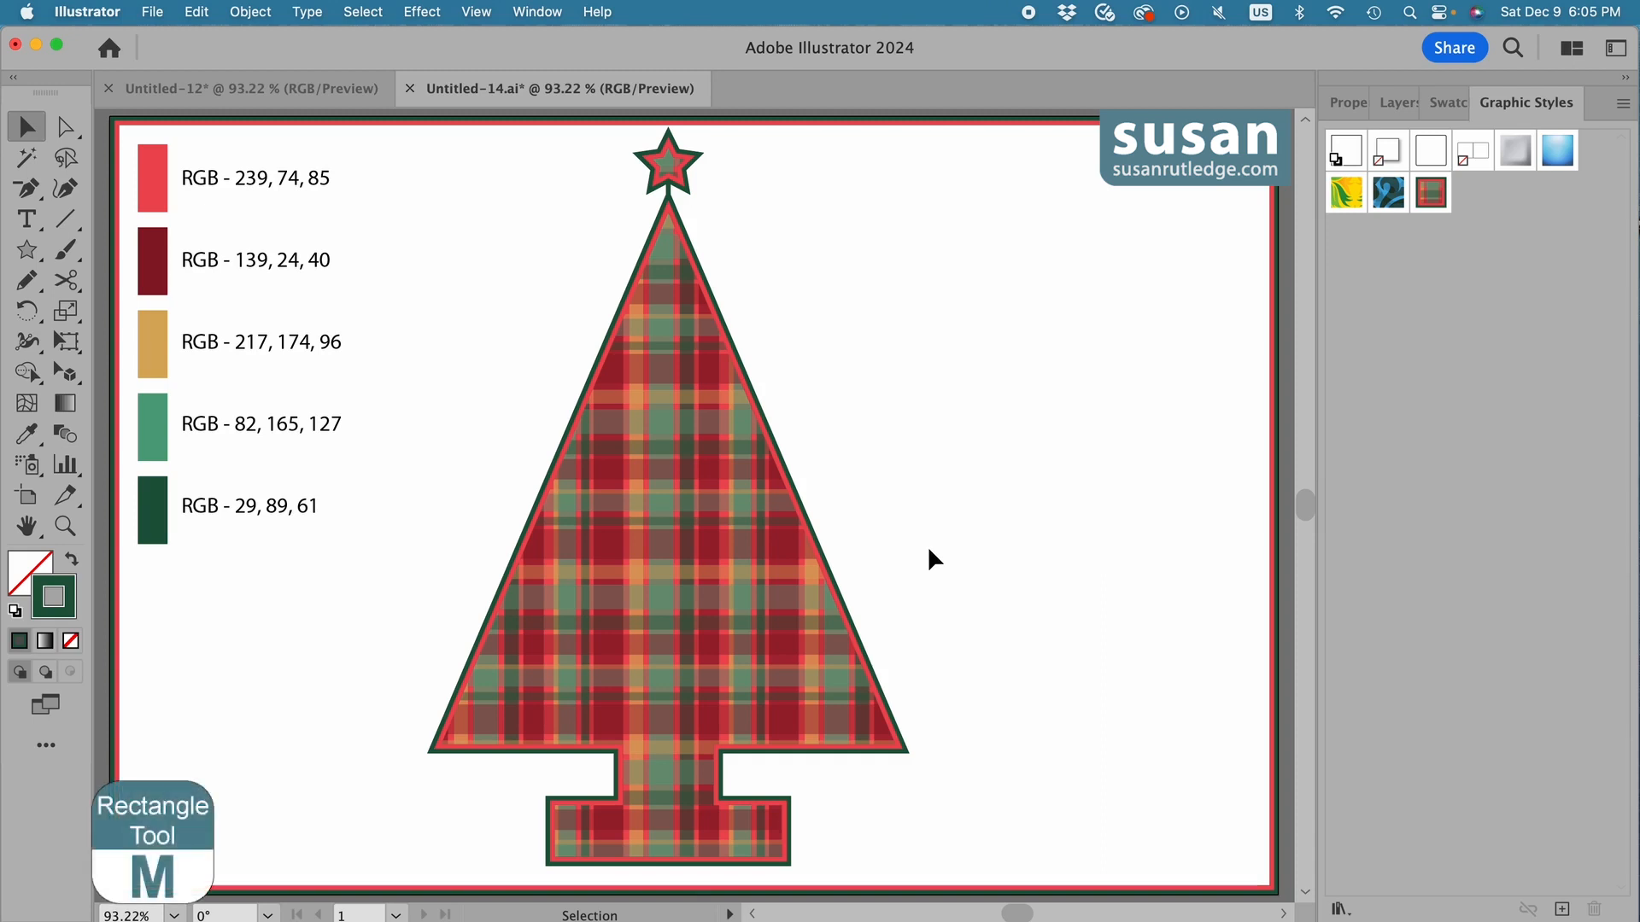
left_click(845, 476)
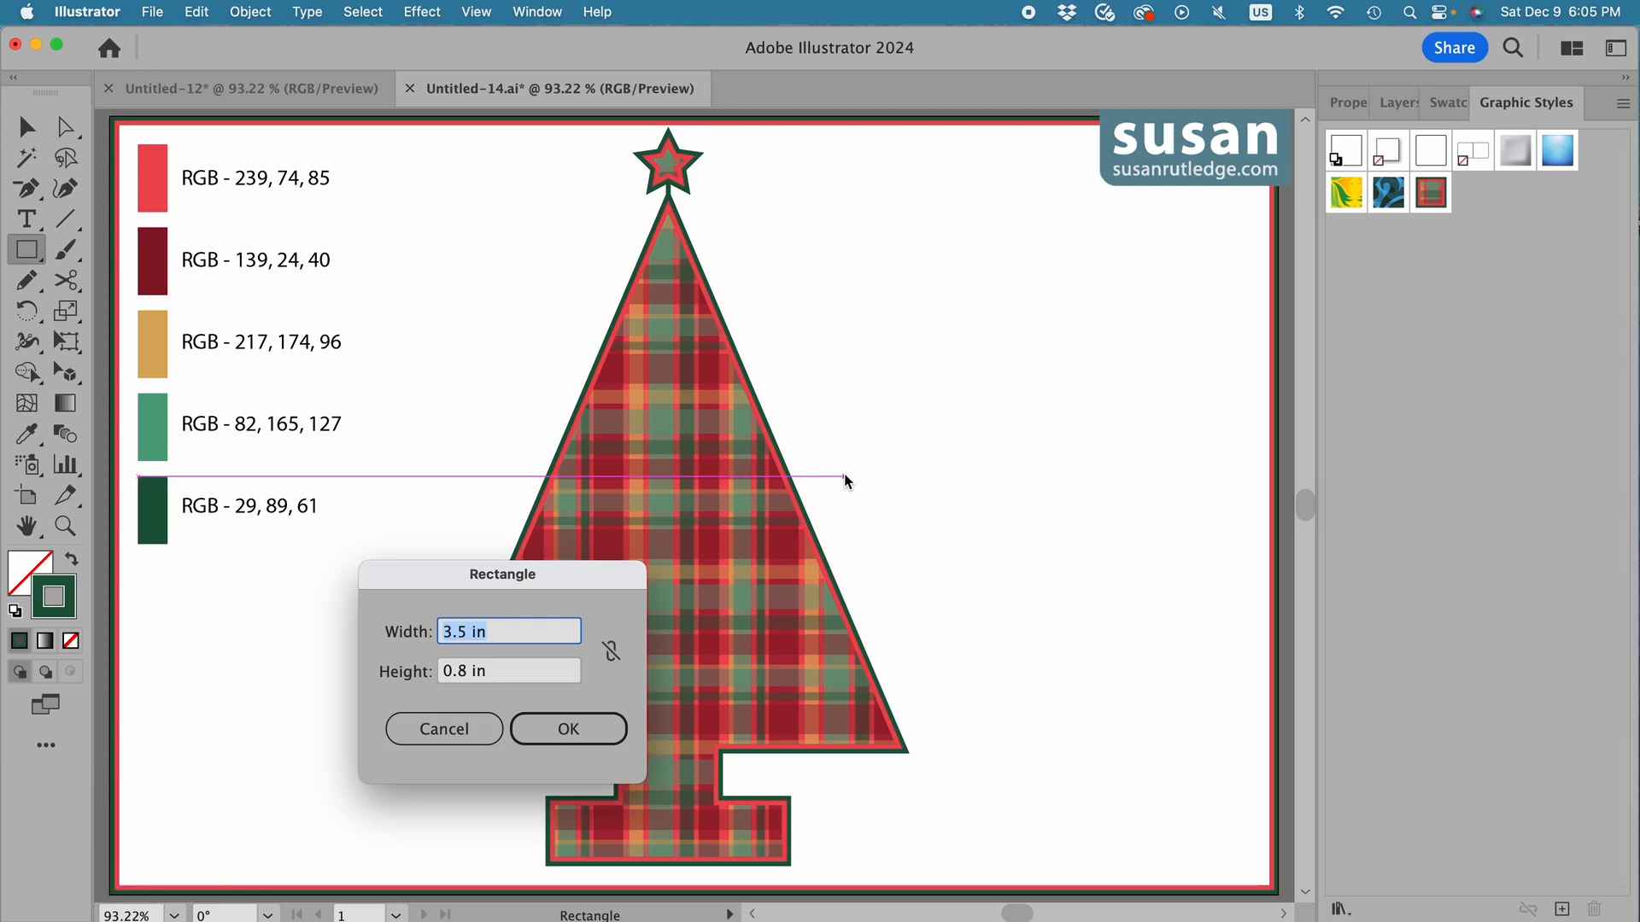
type("2.8")
key("Tab")
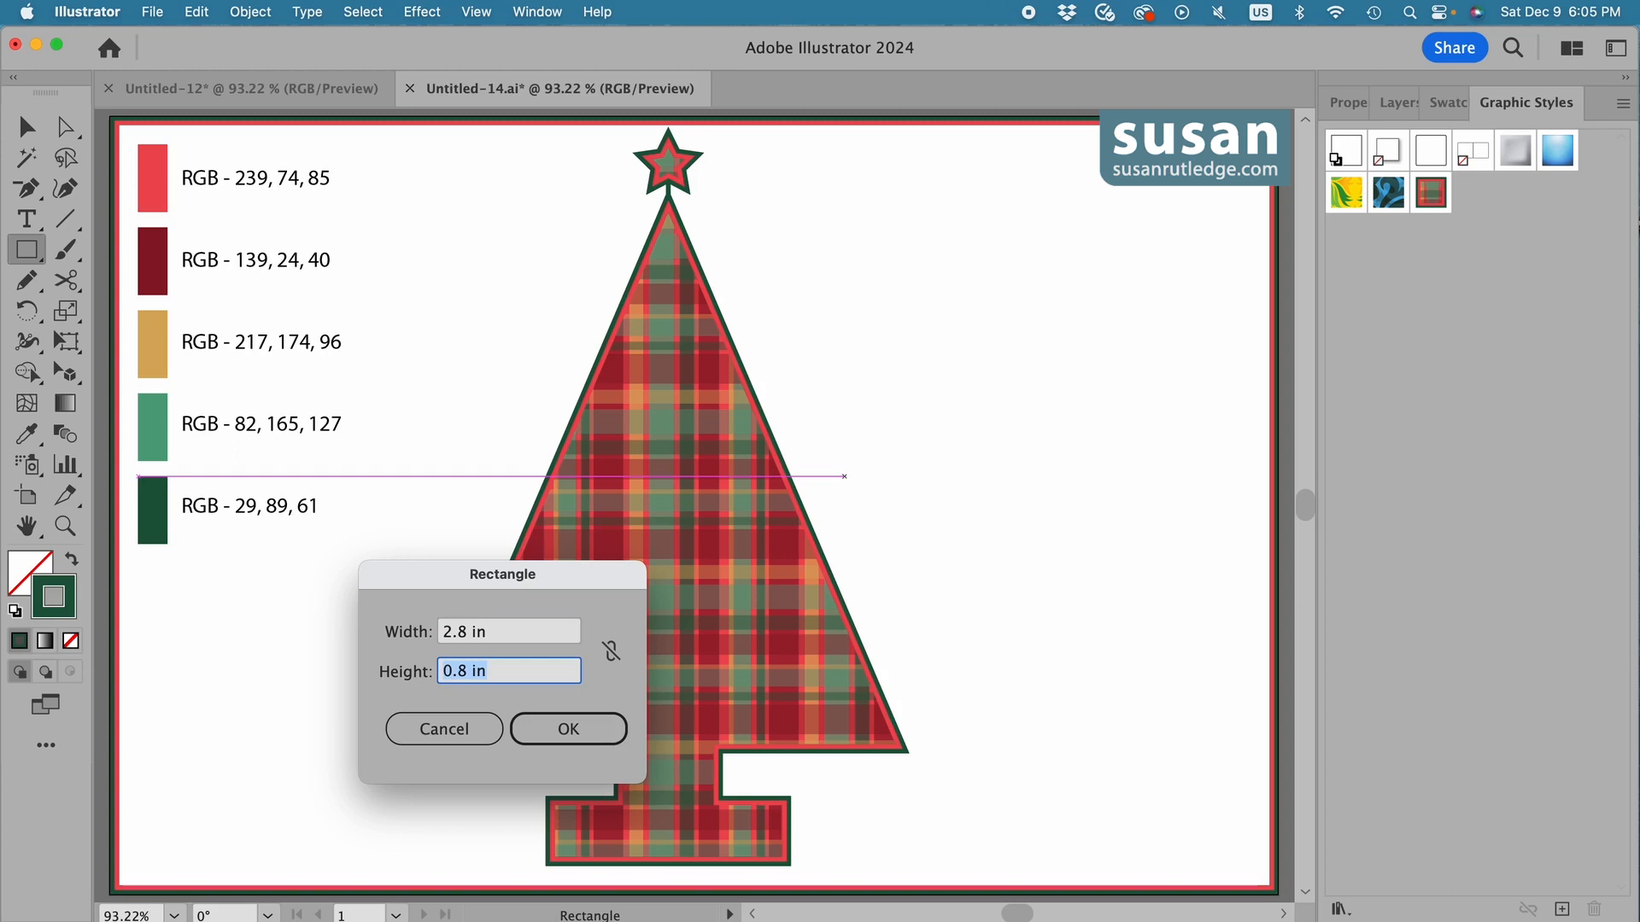
type(".9")
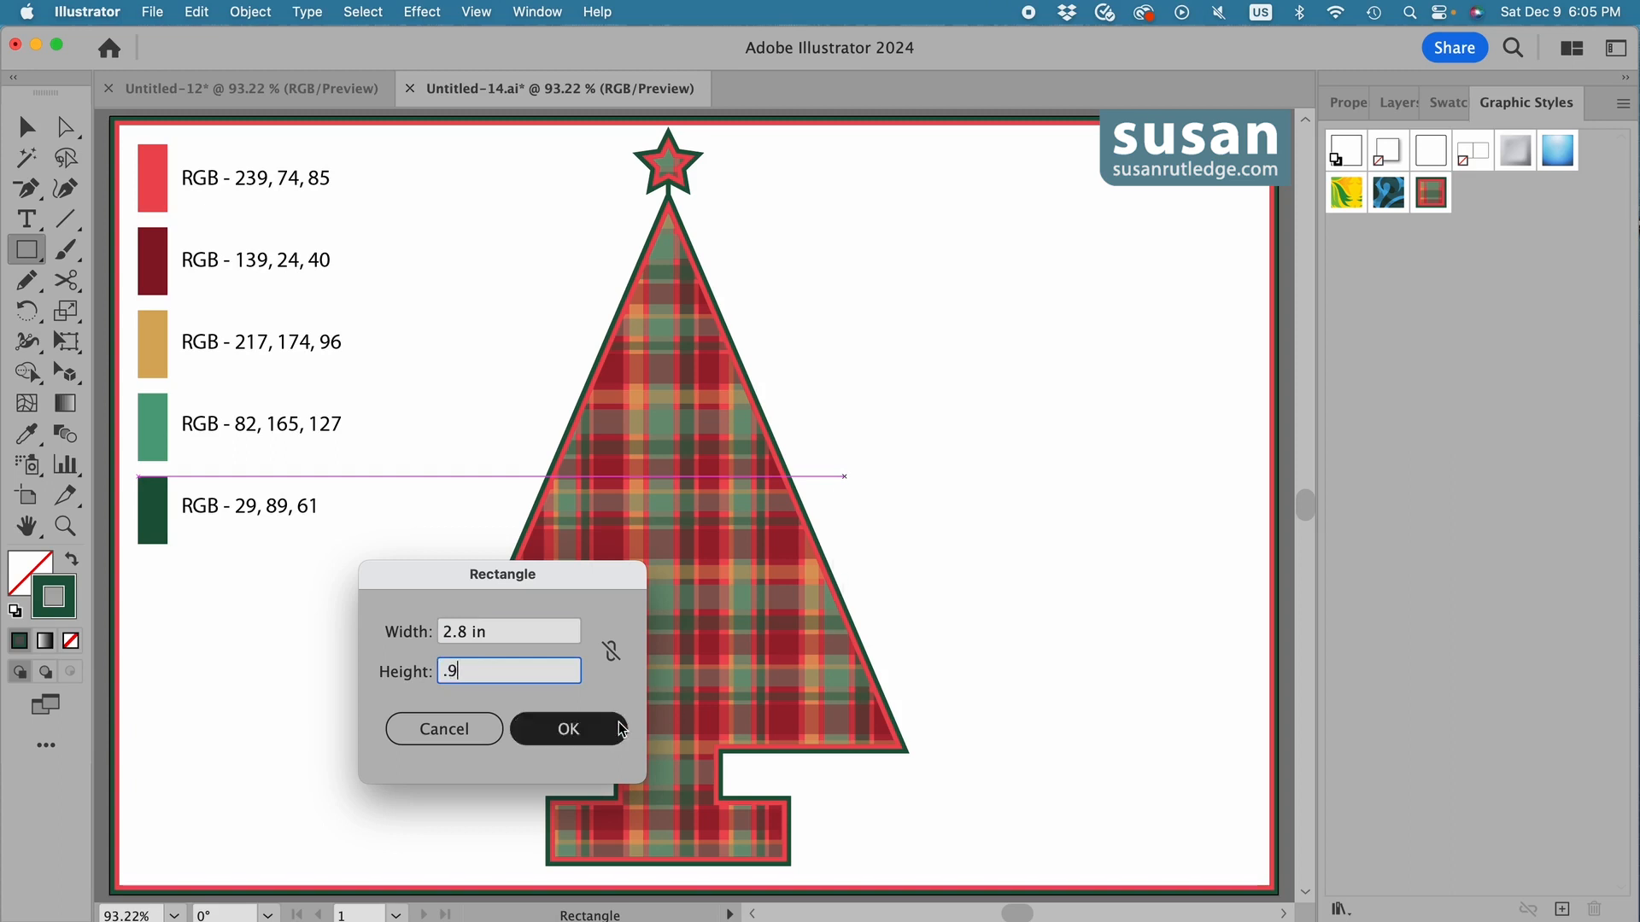
left_click(622, 728)
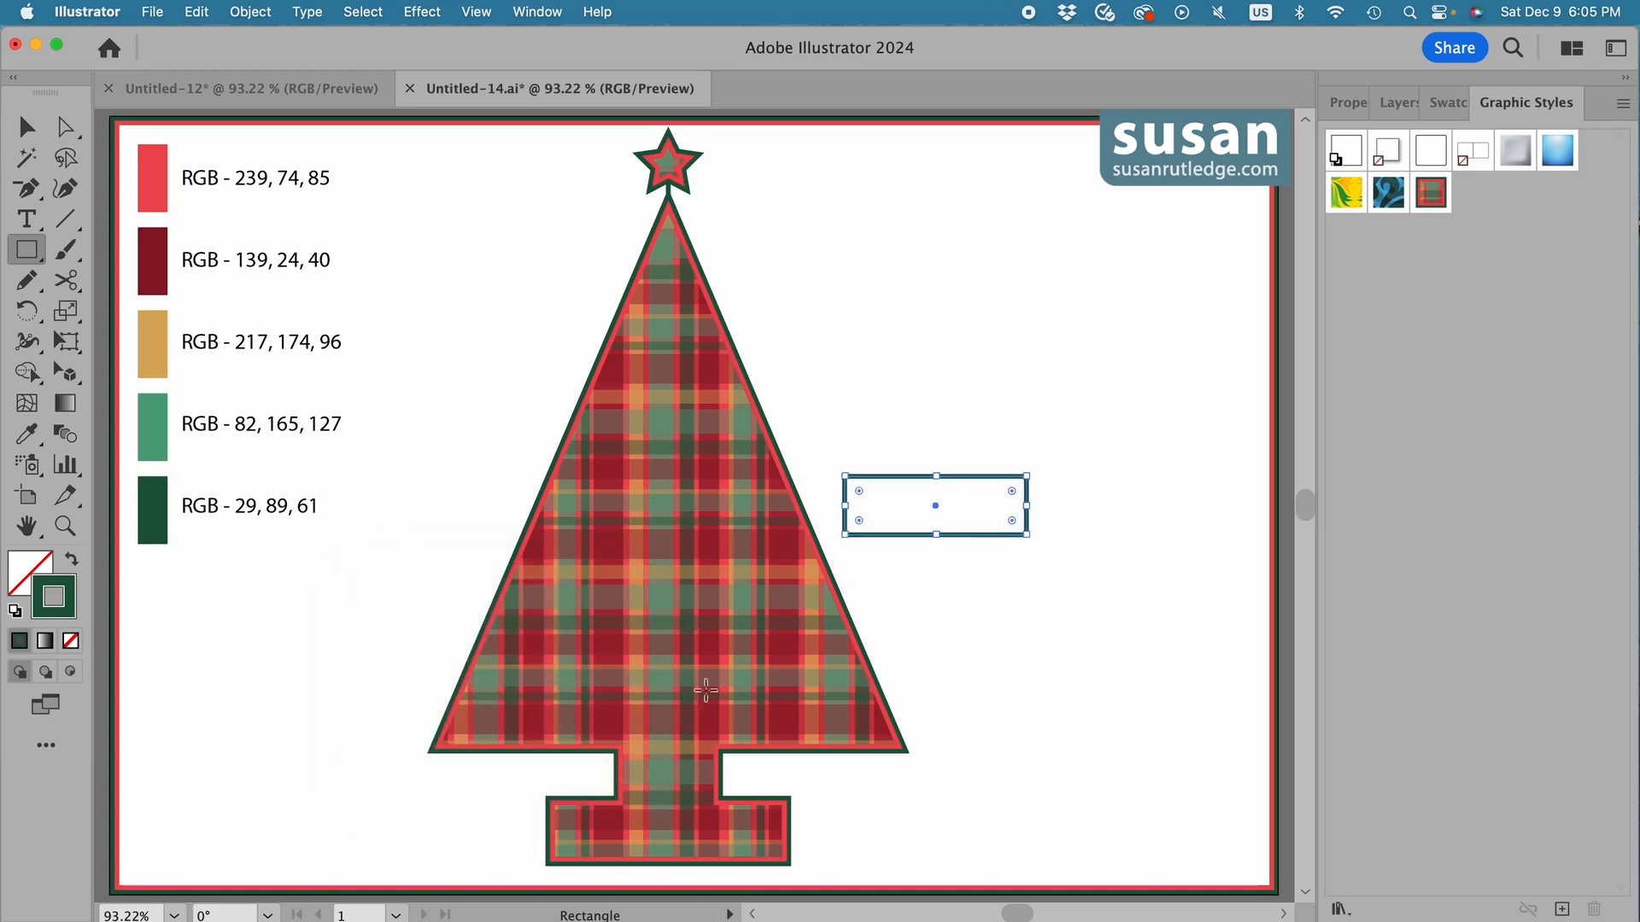
left_click(1431, 193)
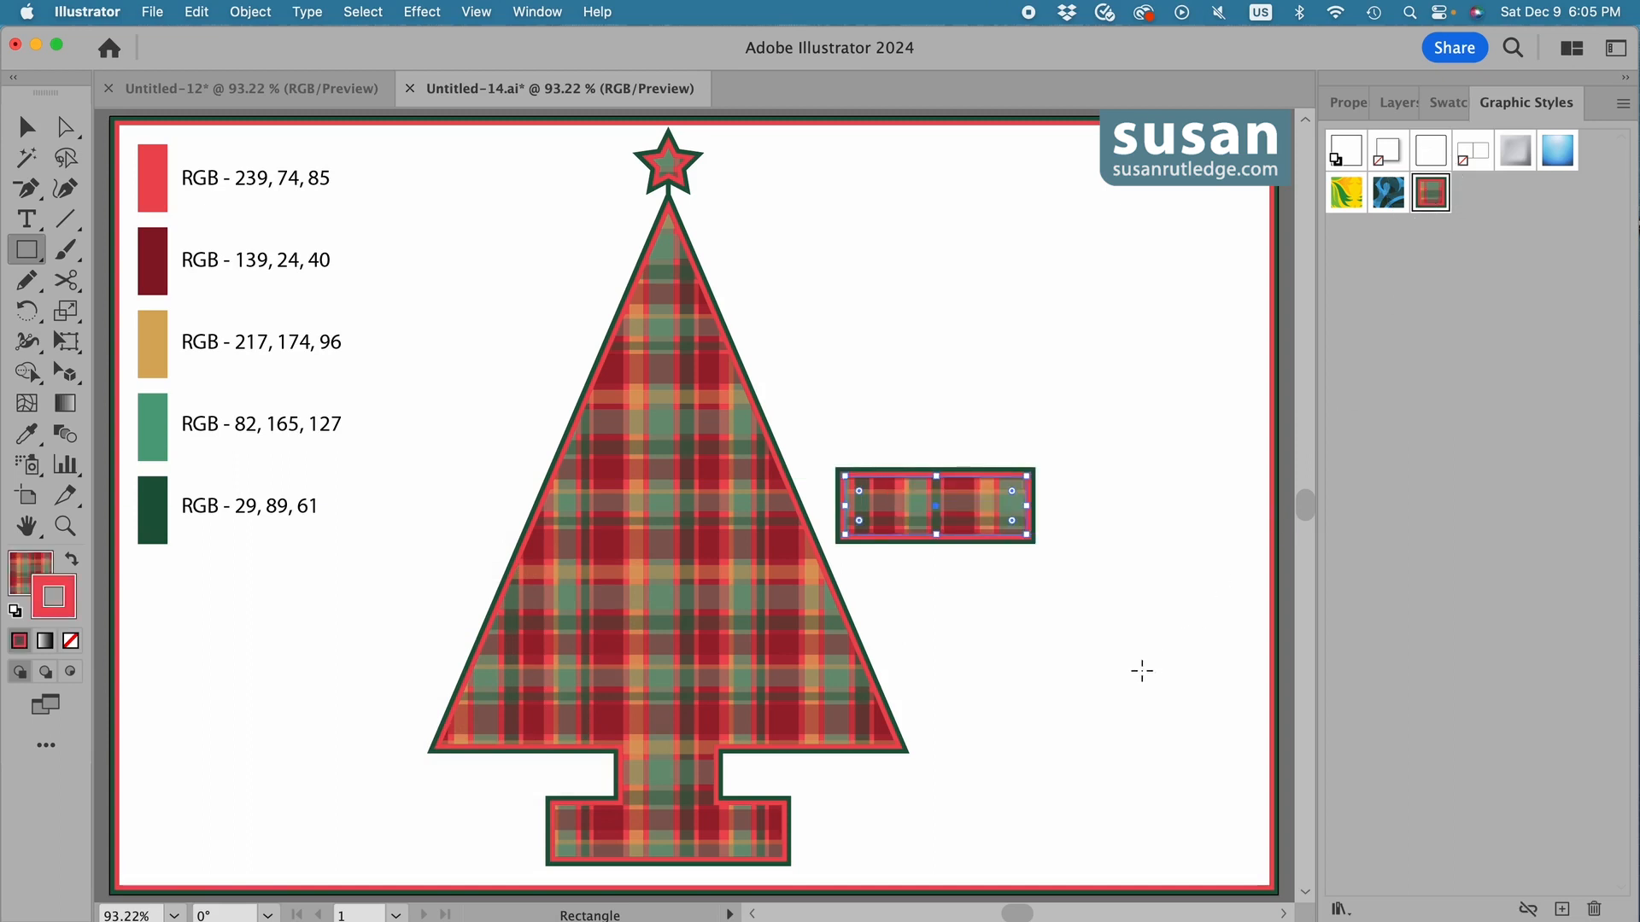
Create an ellipse 0.4 in wide and 1.3 in high below the rectangle and give it the saved plaid style.
key("l")
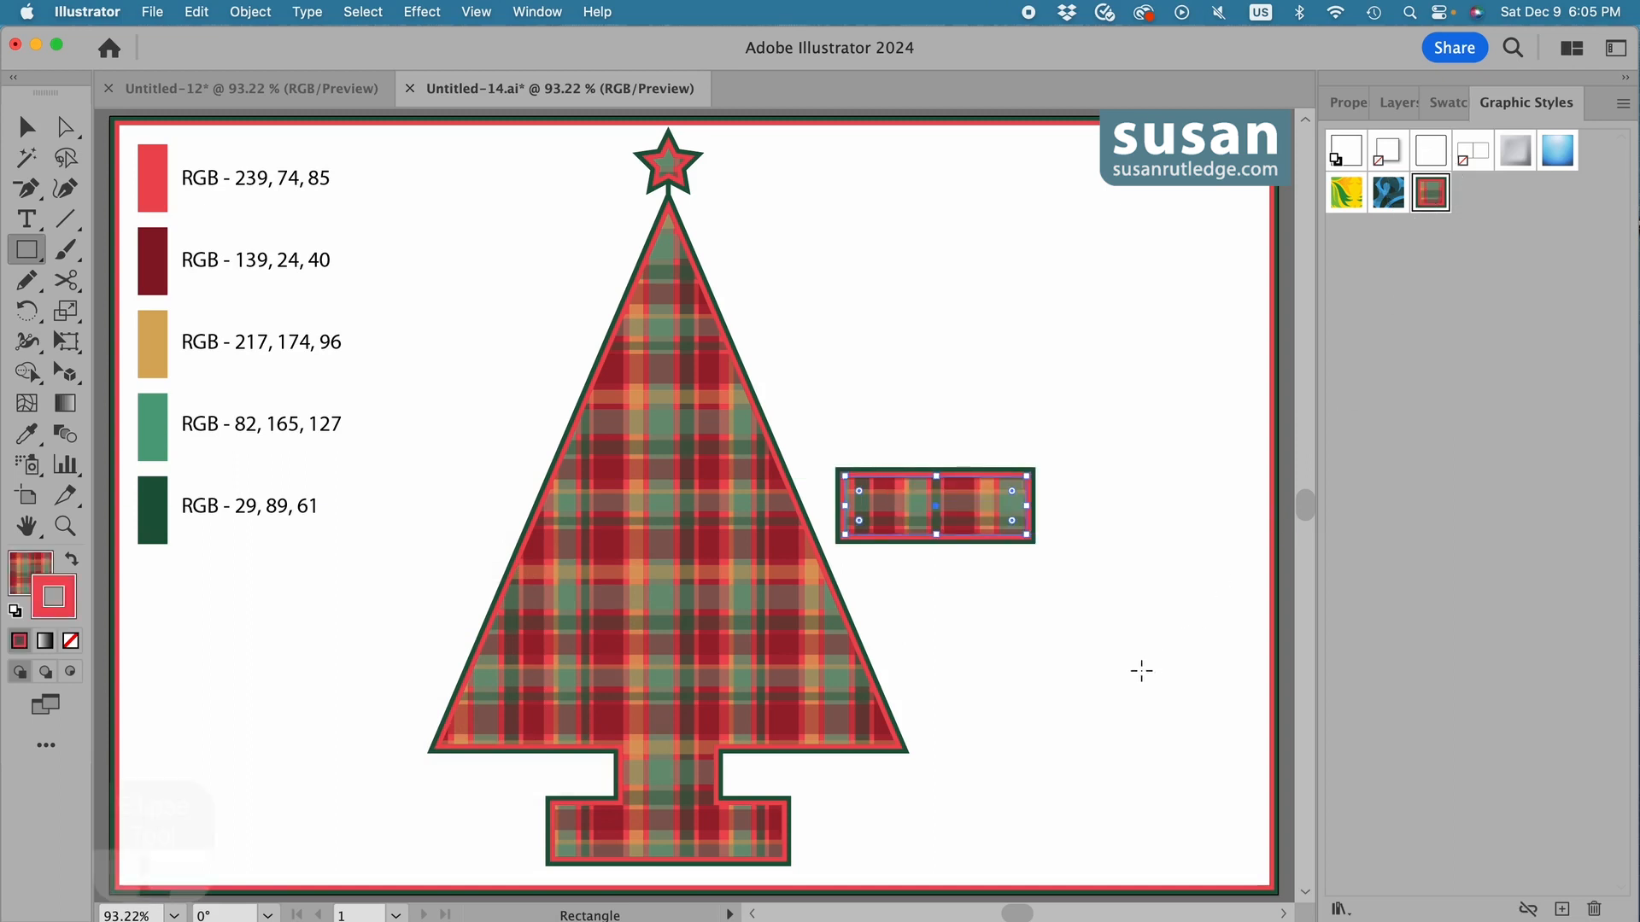
left_click(970, 603)
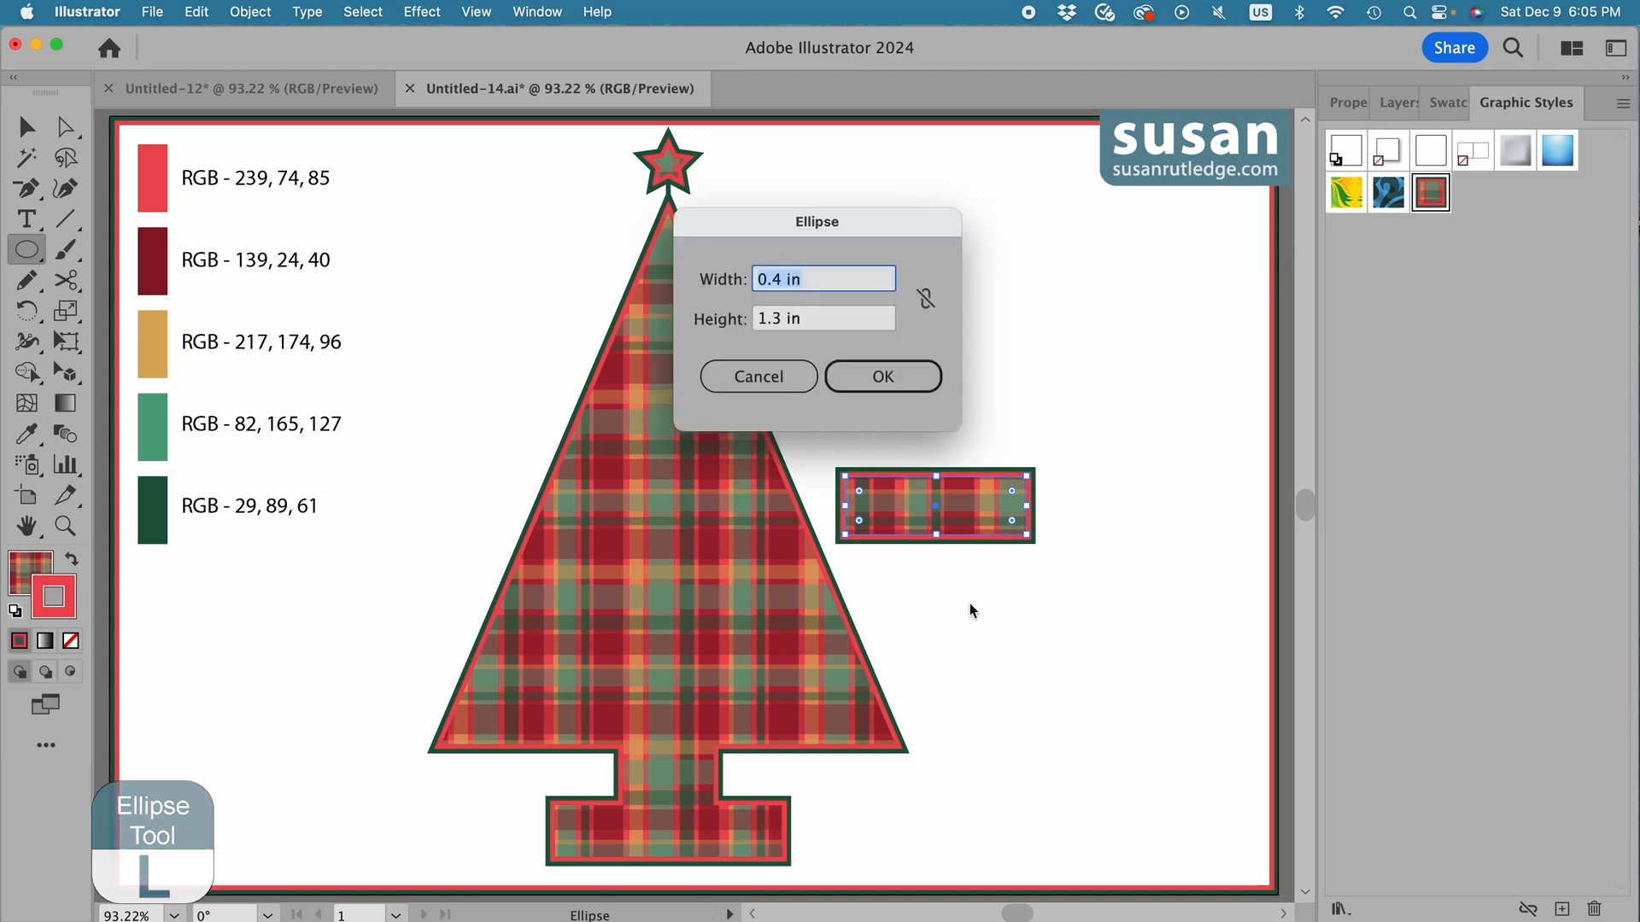
type(".4")
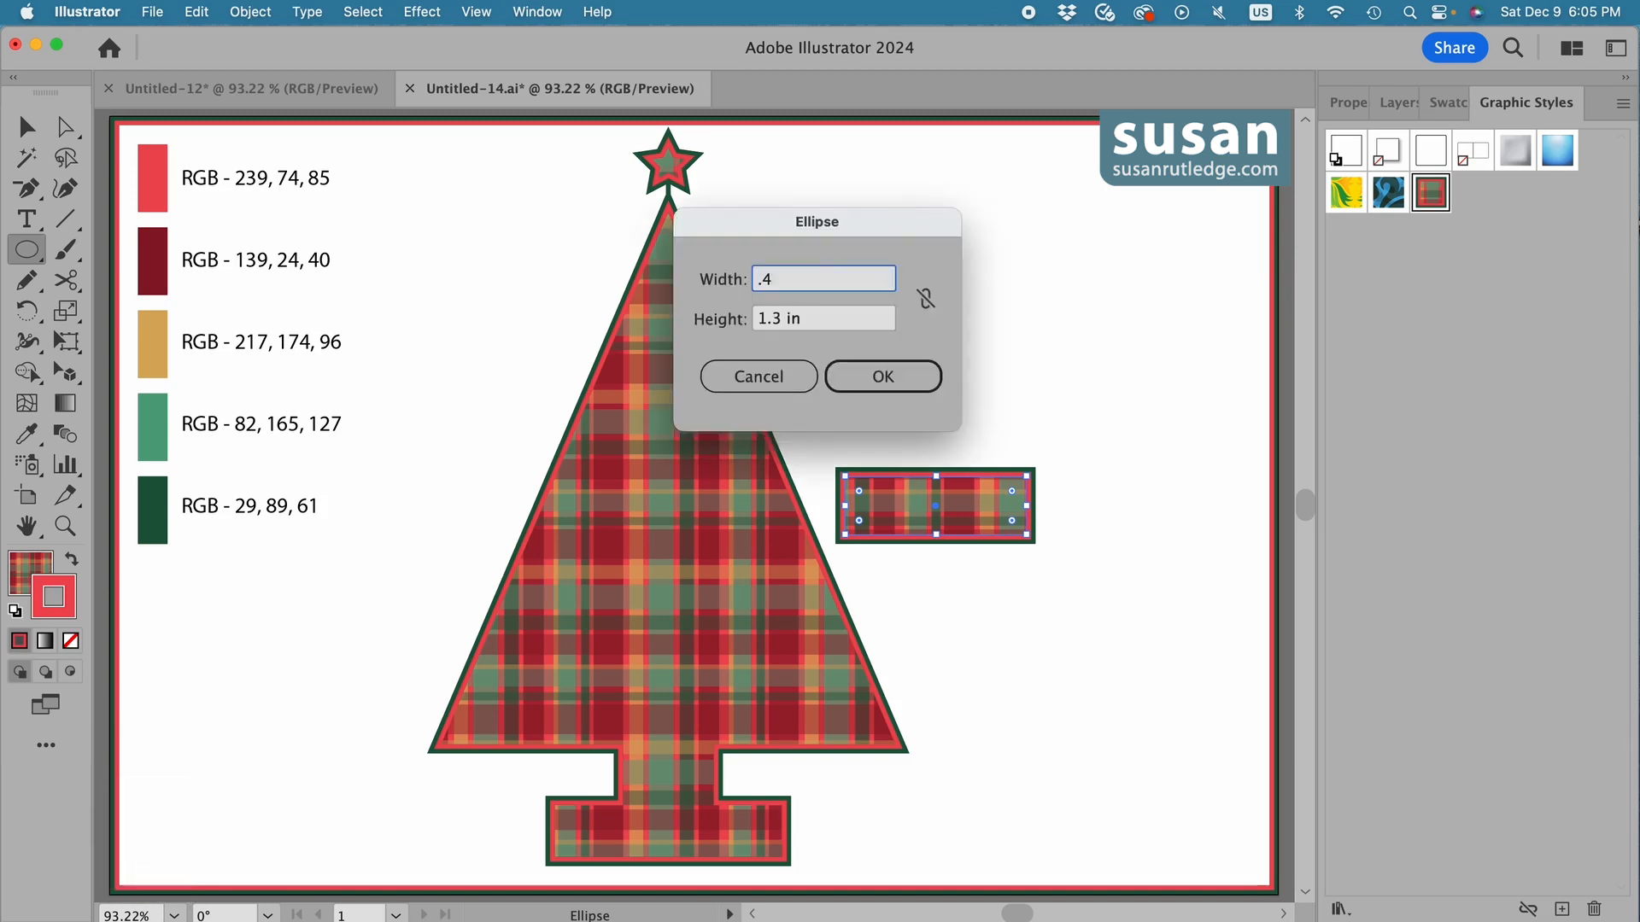
key("Tab")
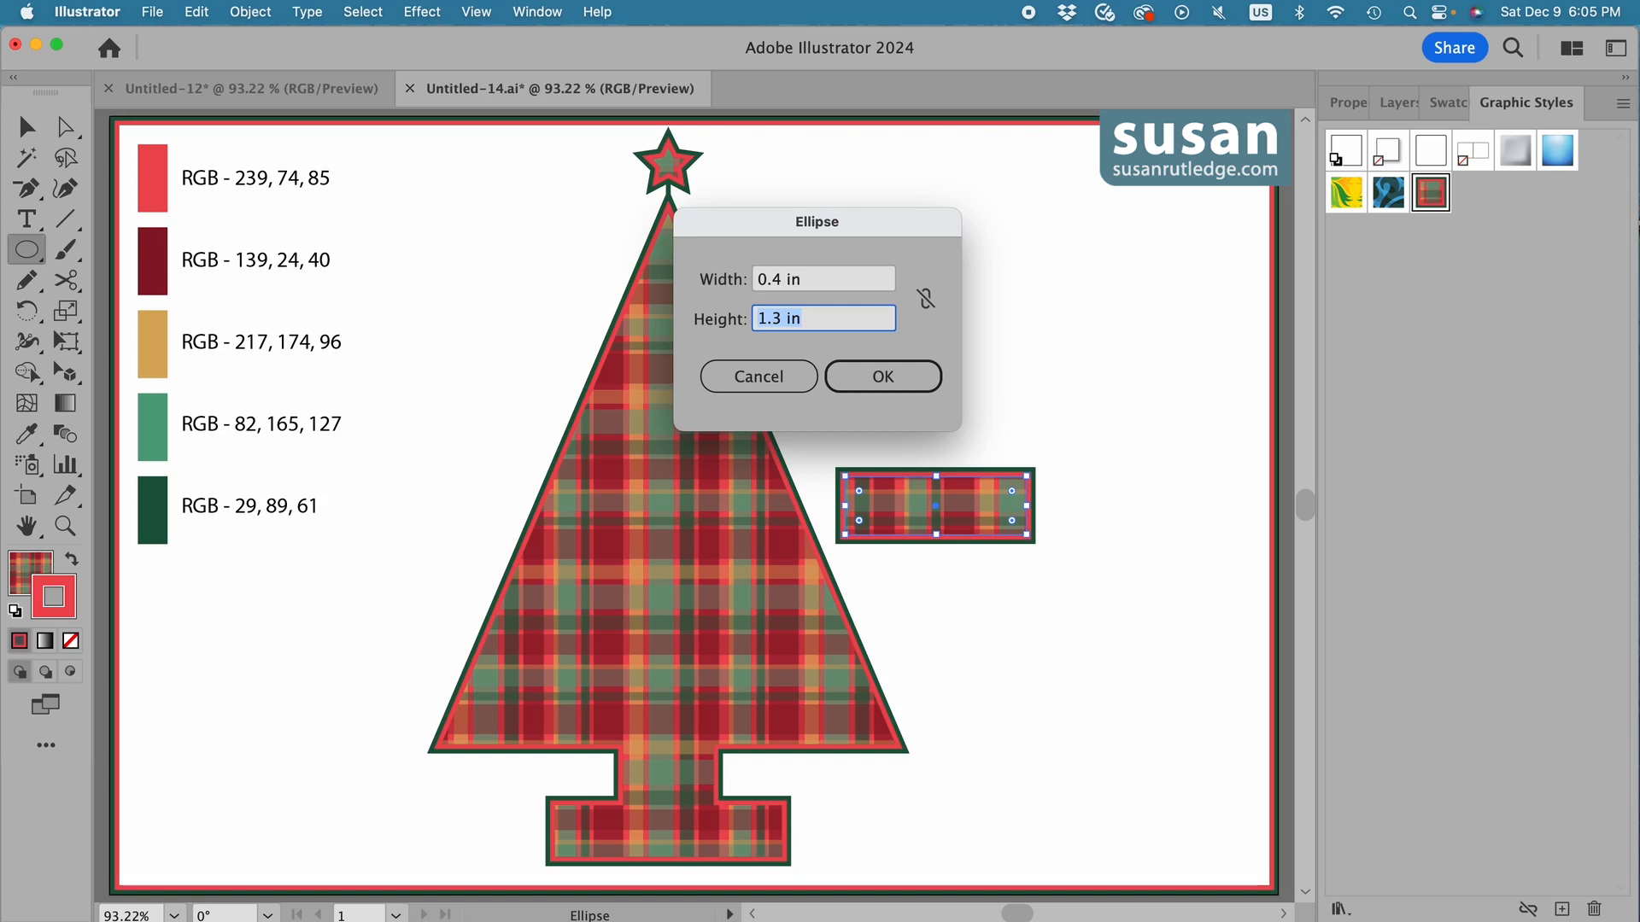
type("1")
left_click(883, 377)
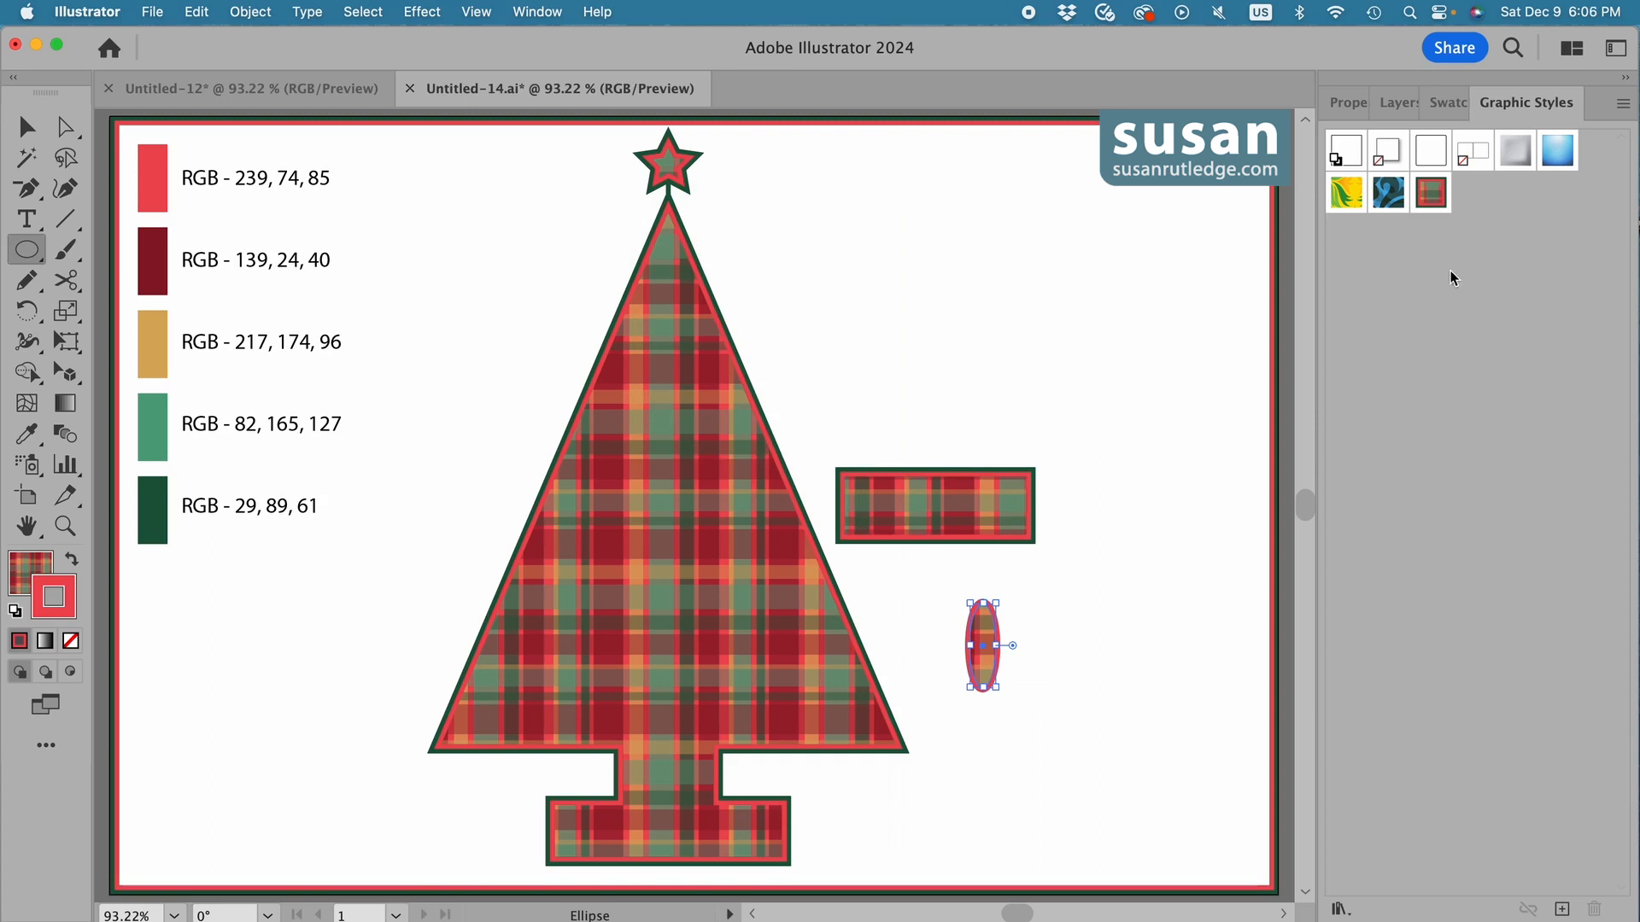
left_click(1430, 194)
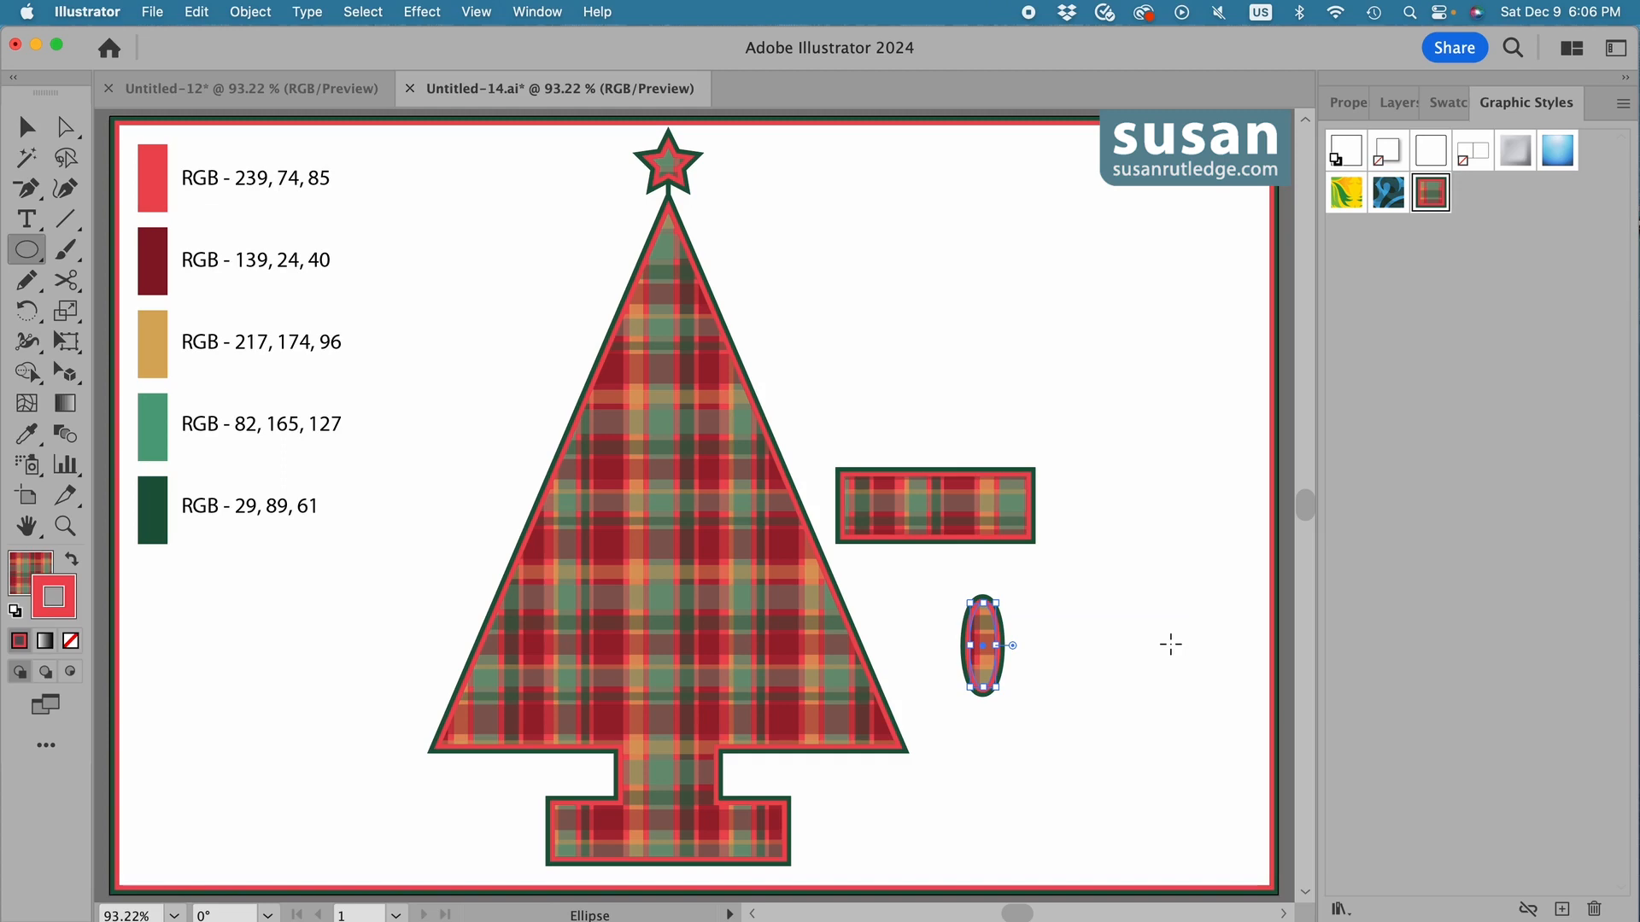
Convert the ellipse's lower anchor point to a sharp corner to form a petal shape.
key("shift+c")
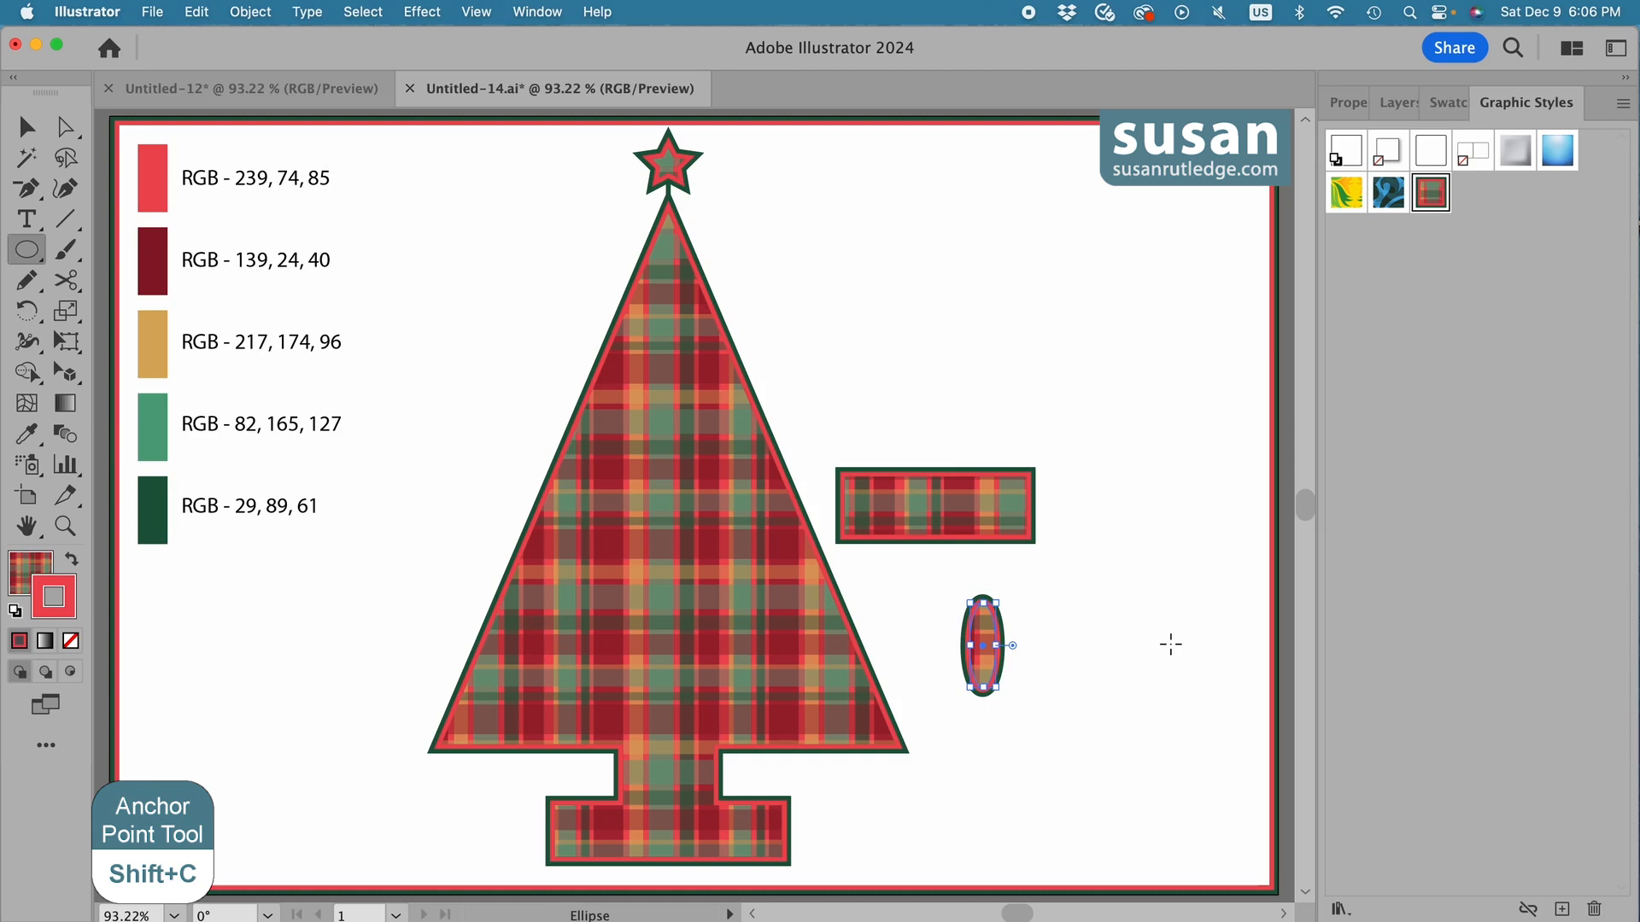
key("shift+c")
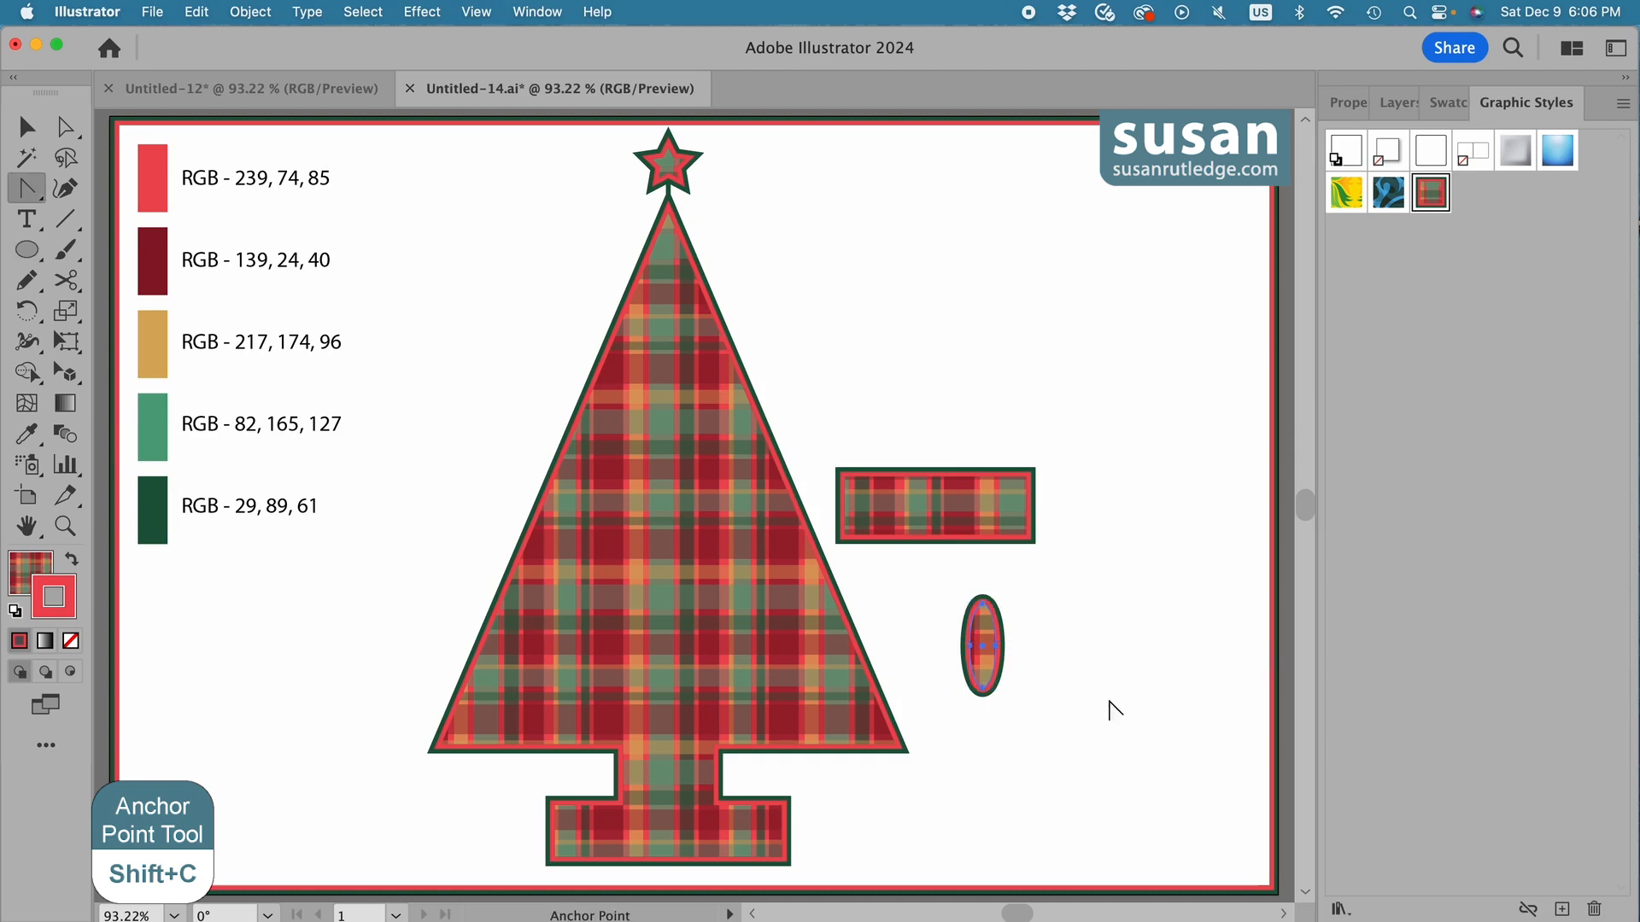
left_click(984, 687)
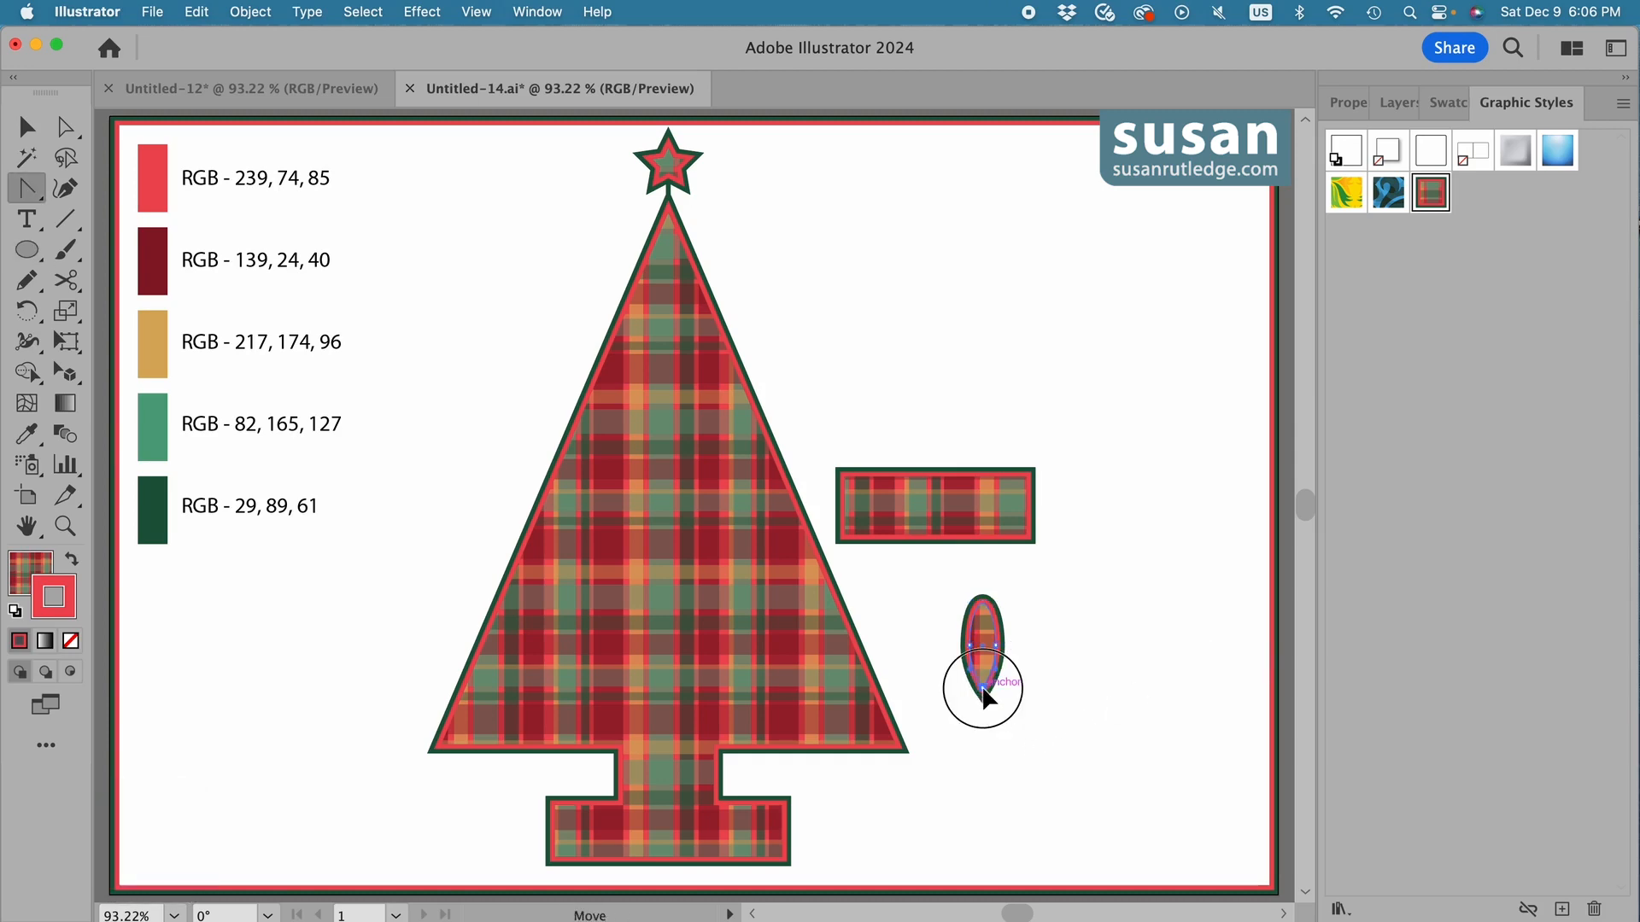
Make two successive rotated copies of the plaid petal clockwise around its pointed tip.
key("r")
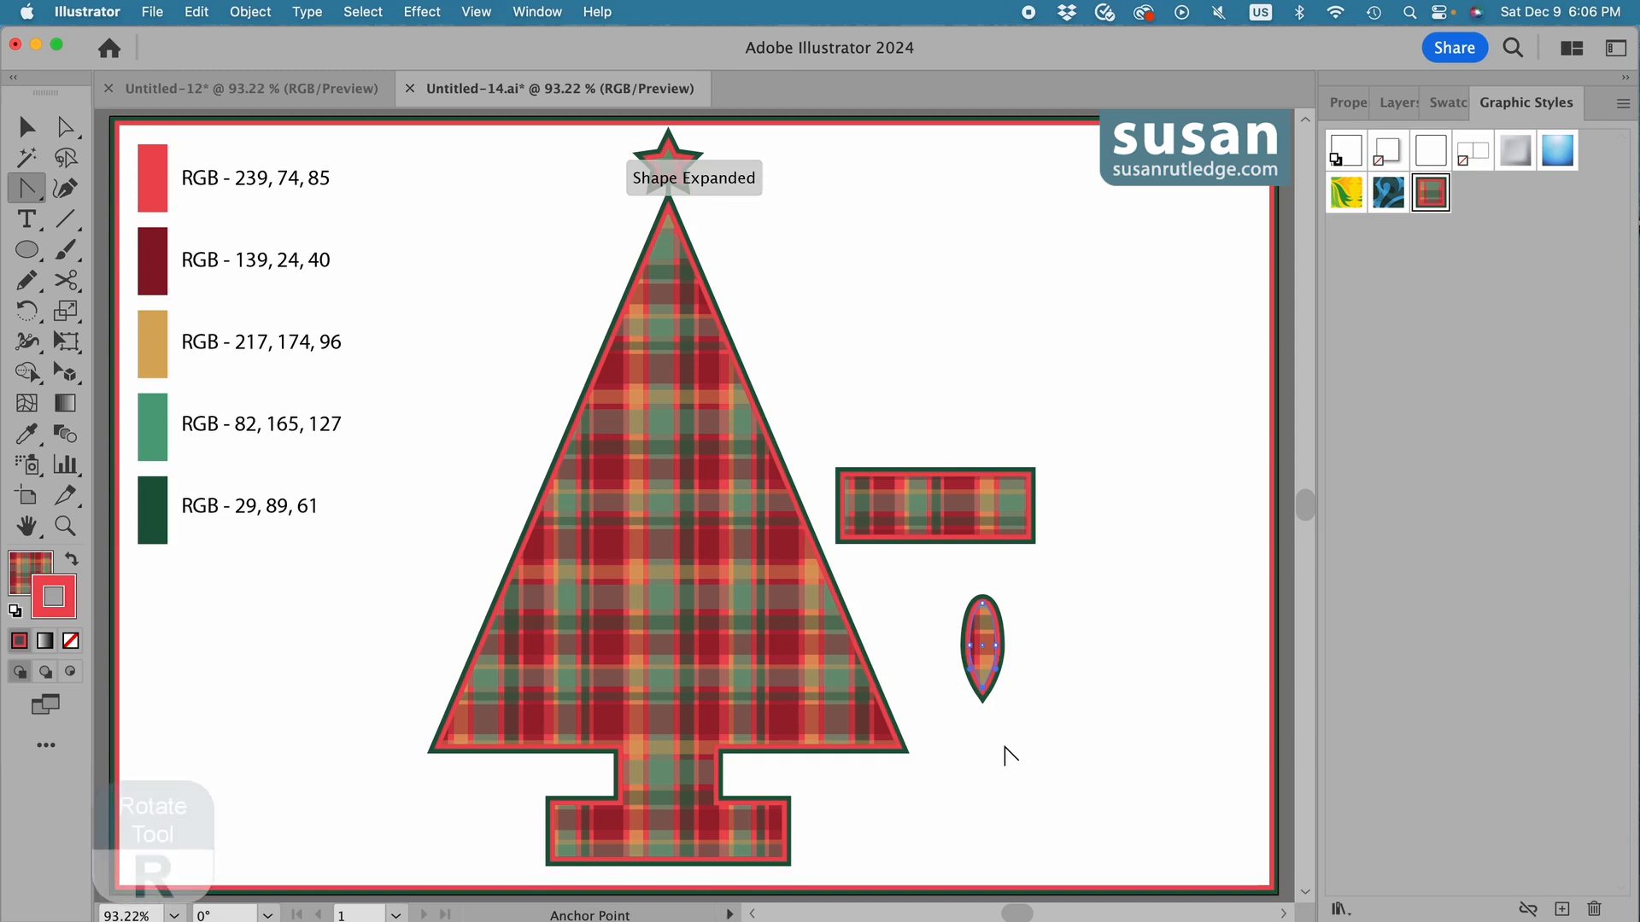
key("r")
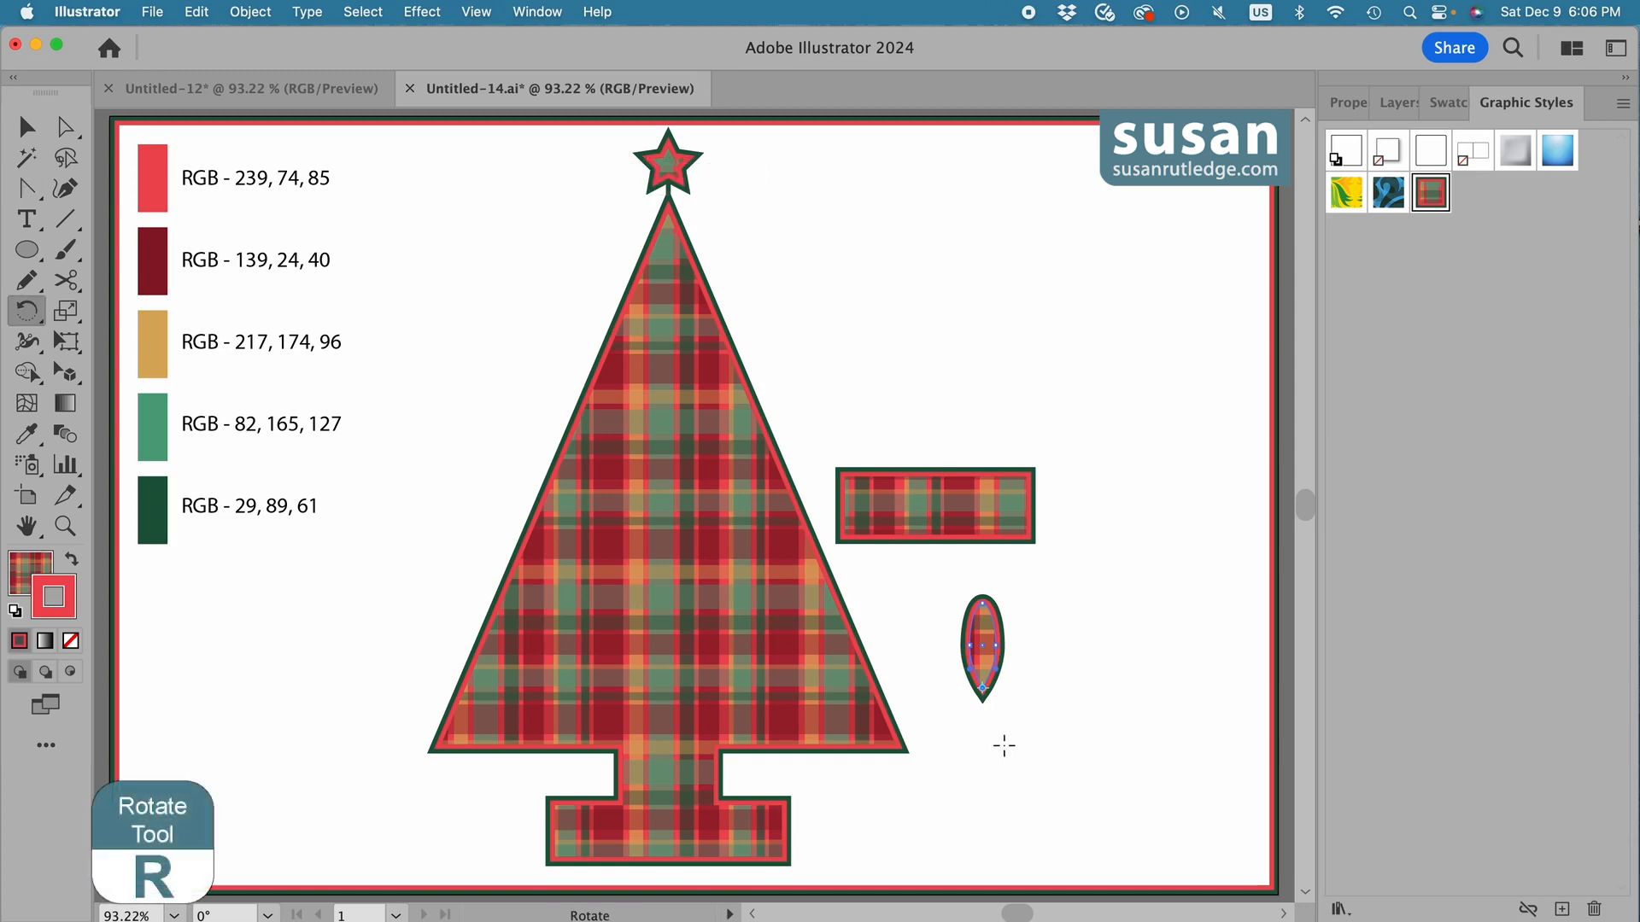
left_click(982, 703)
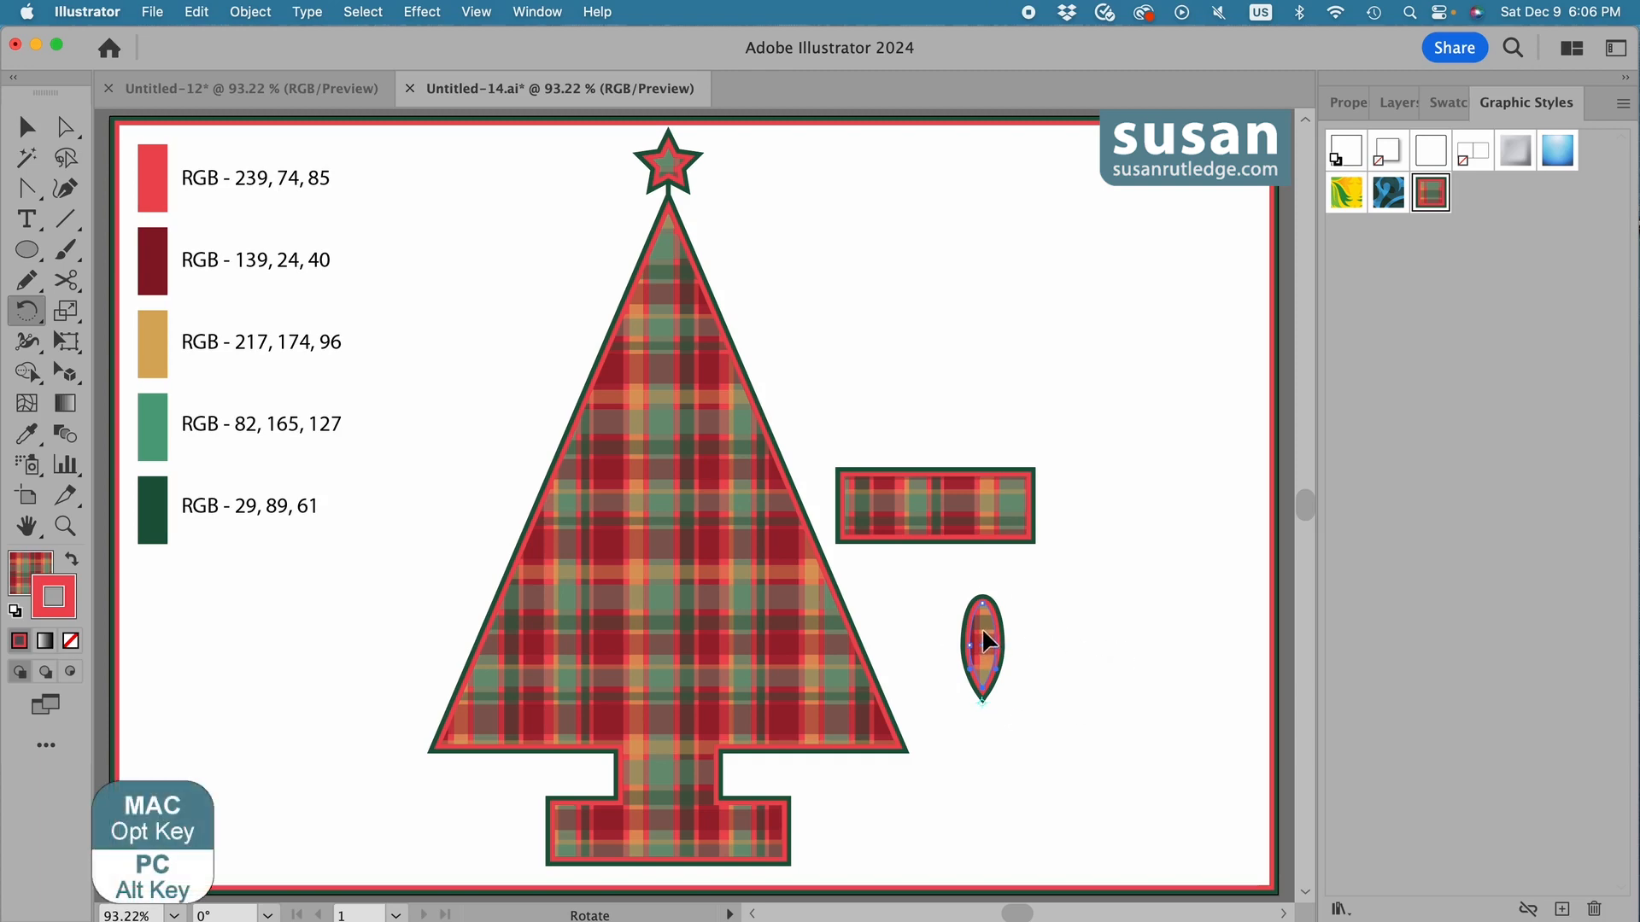
left_click_drag(982, 633, 1031, 659)
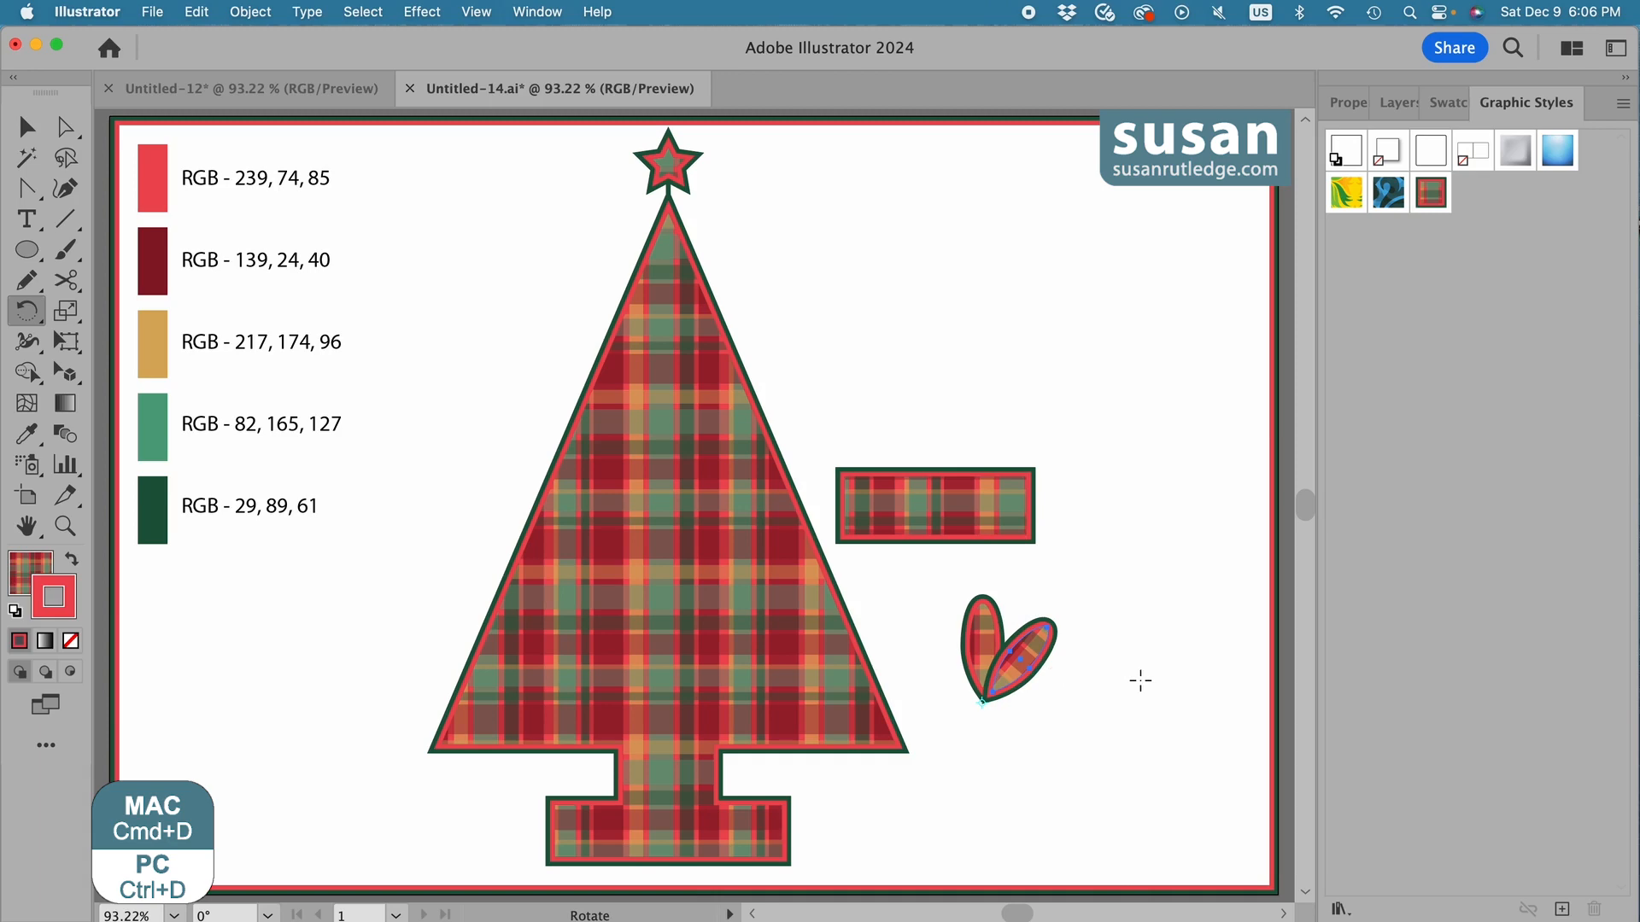
key("super+d")
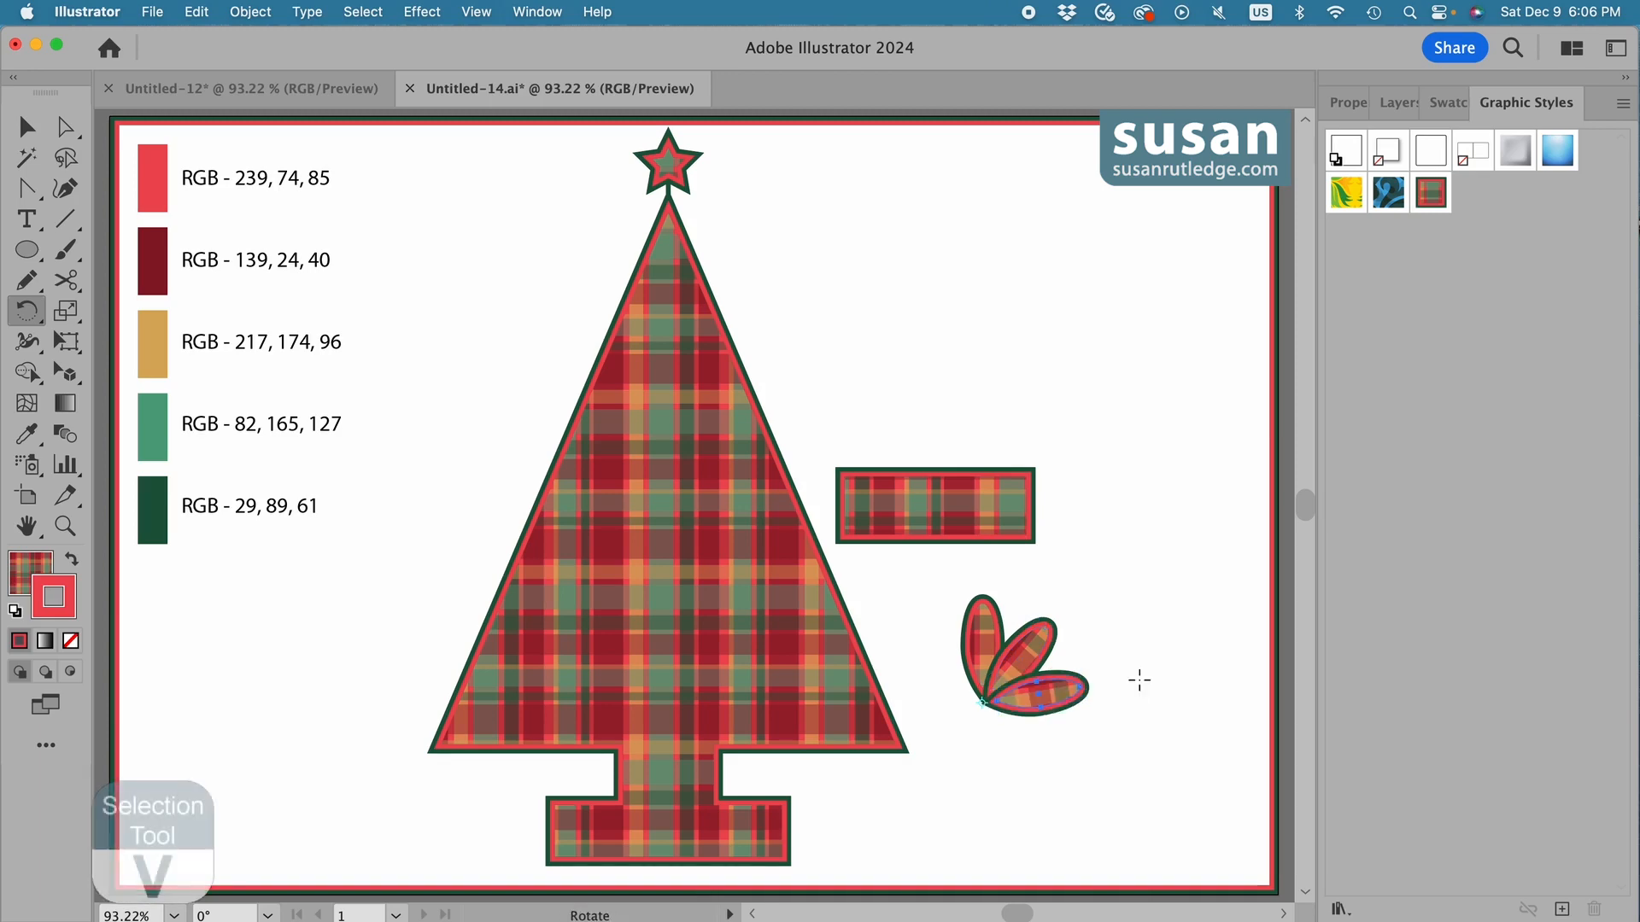
Reflect a copy of the two rotated petals across the vertical axis through their shared tip, and deselect everything.
key("v")
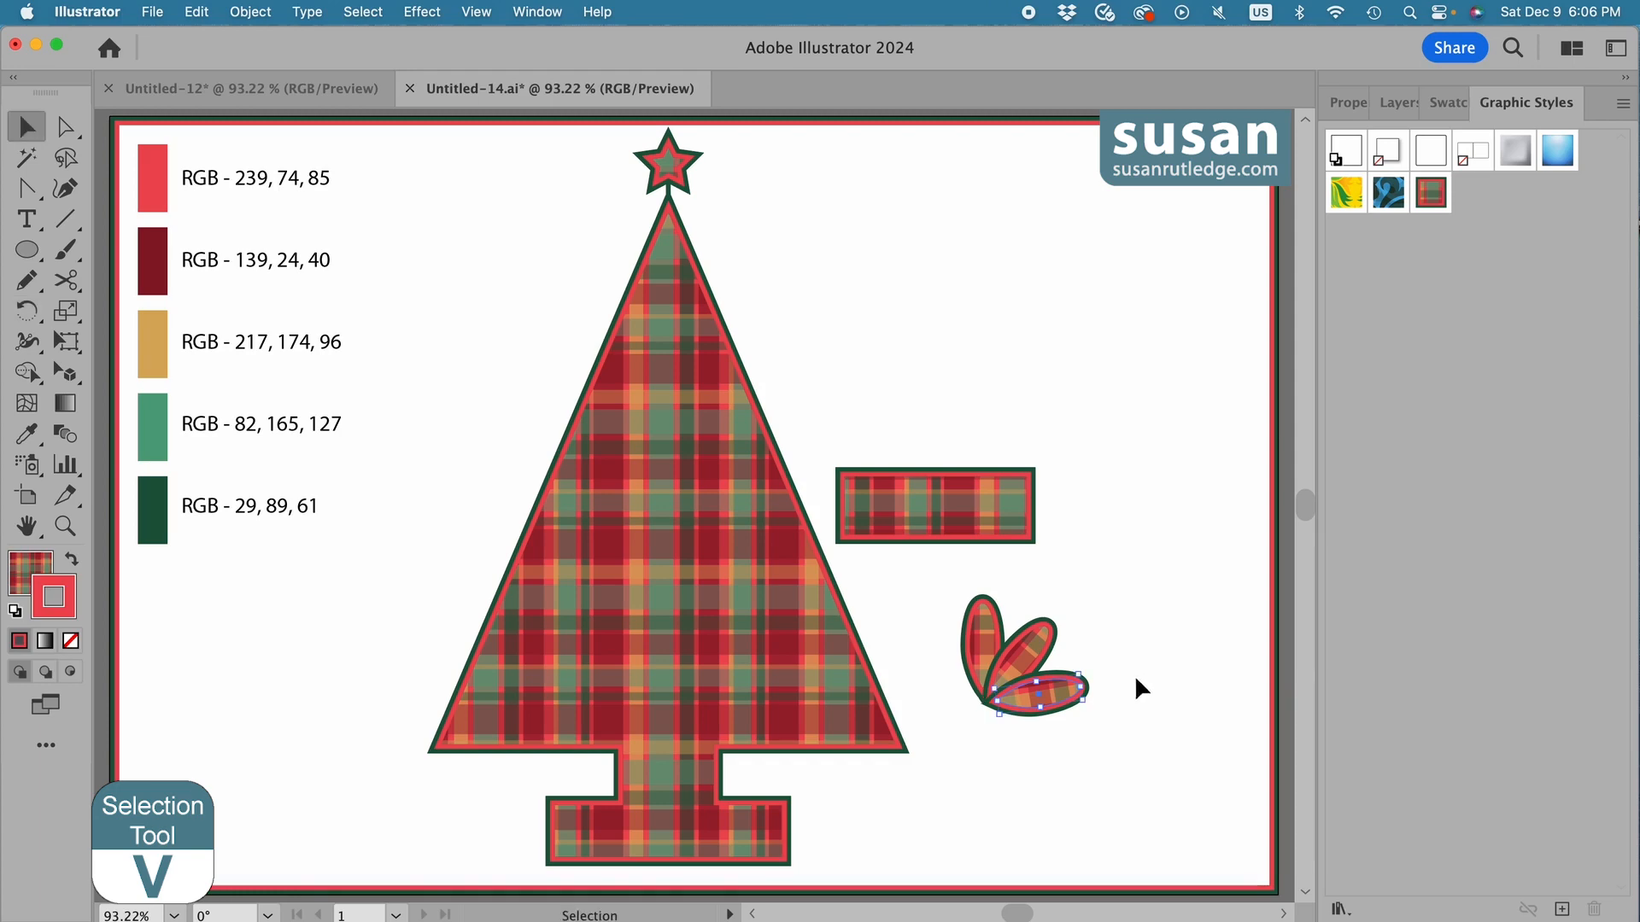
left_click(1033, 658, "shift")
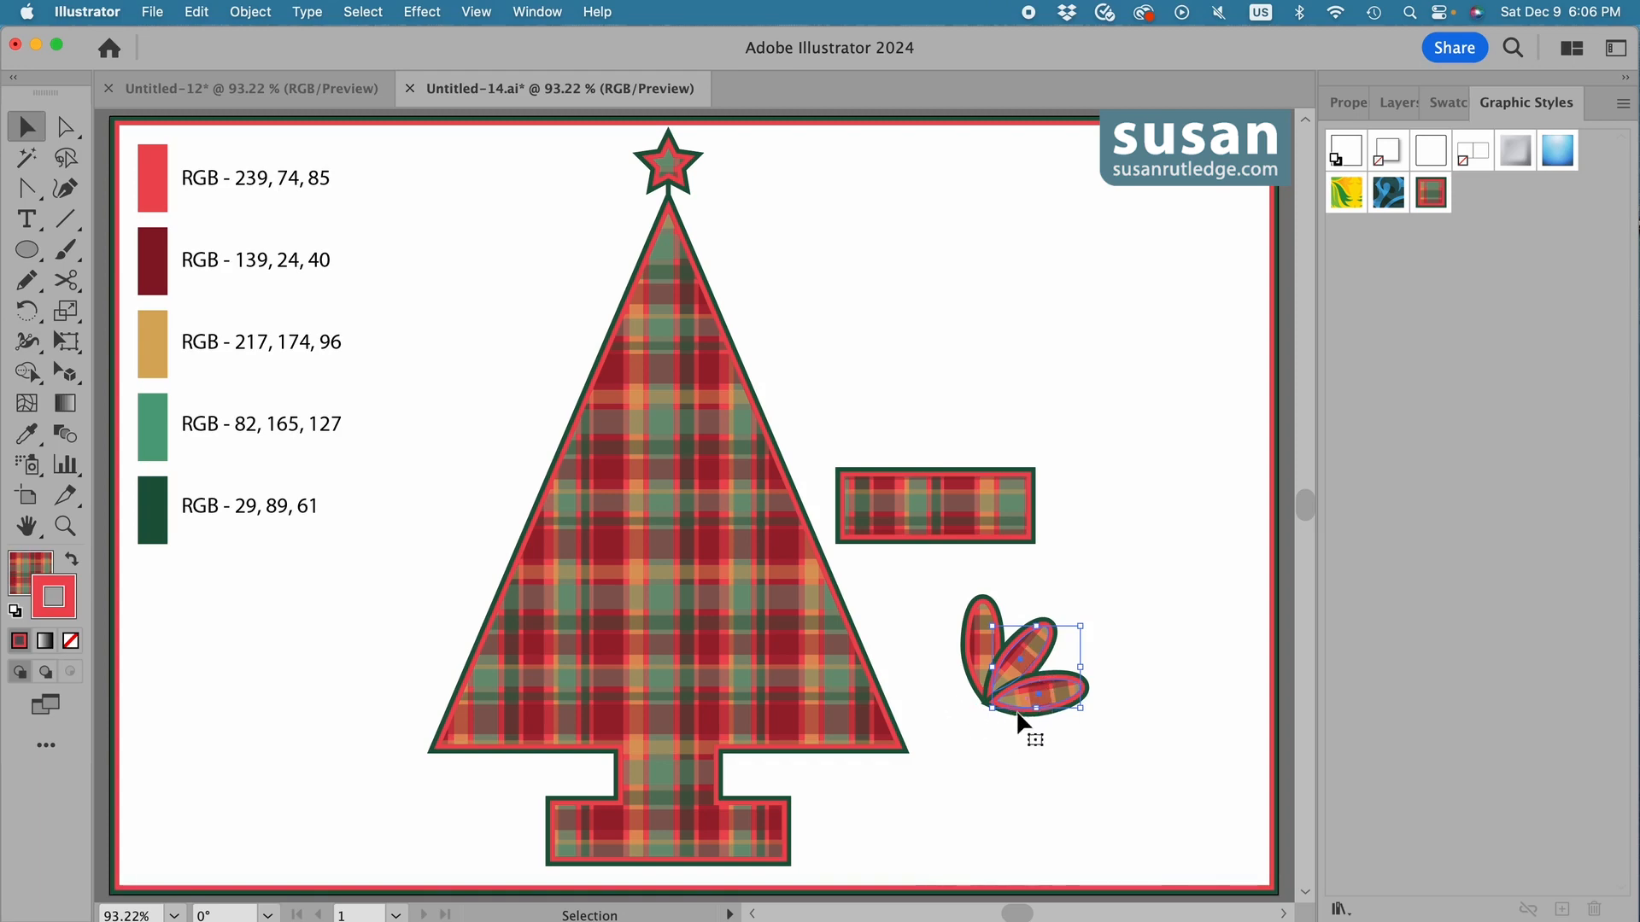
key("o")
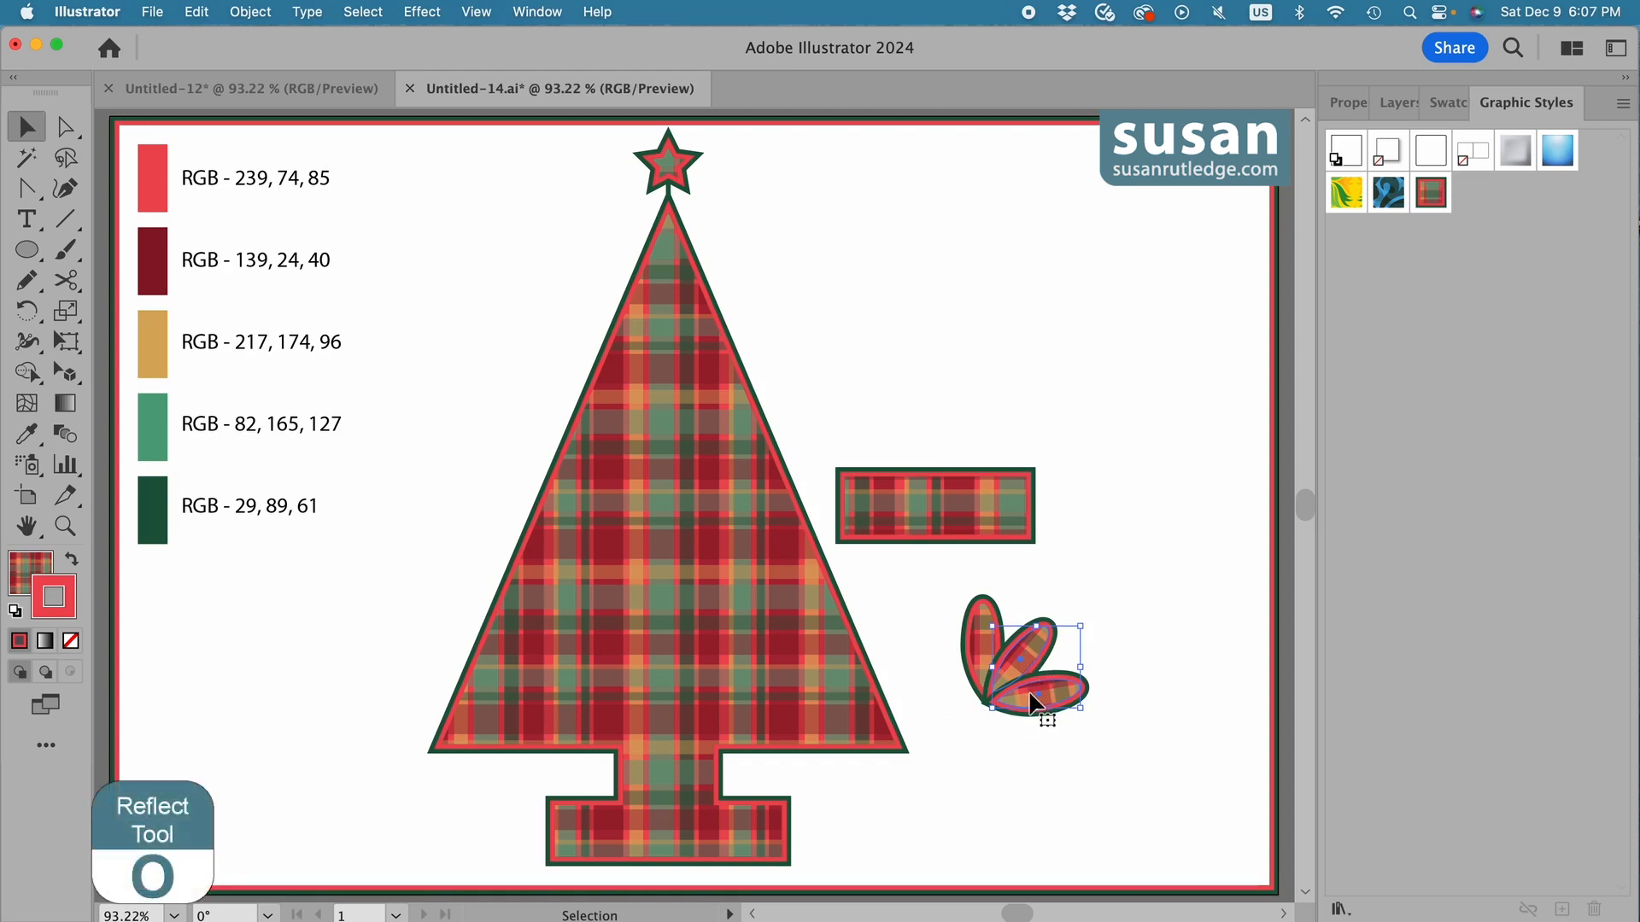
key("o")
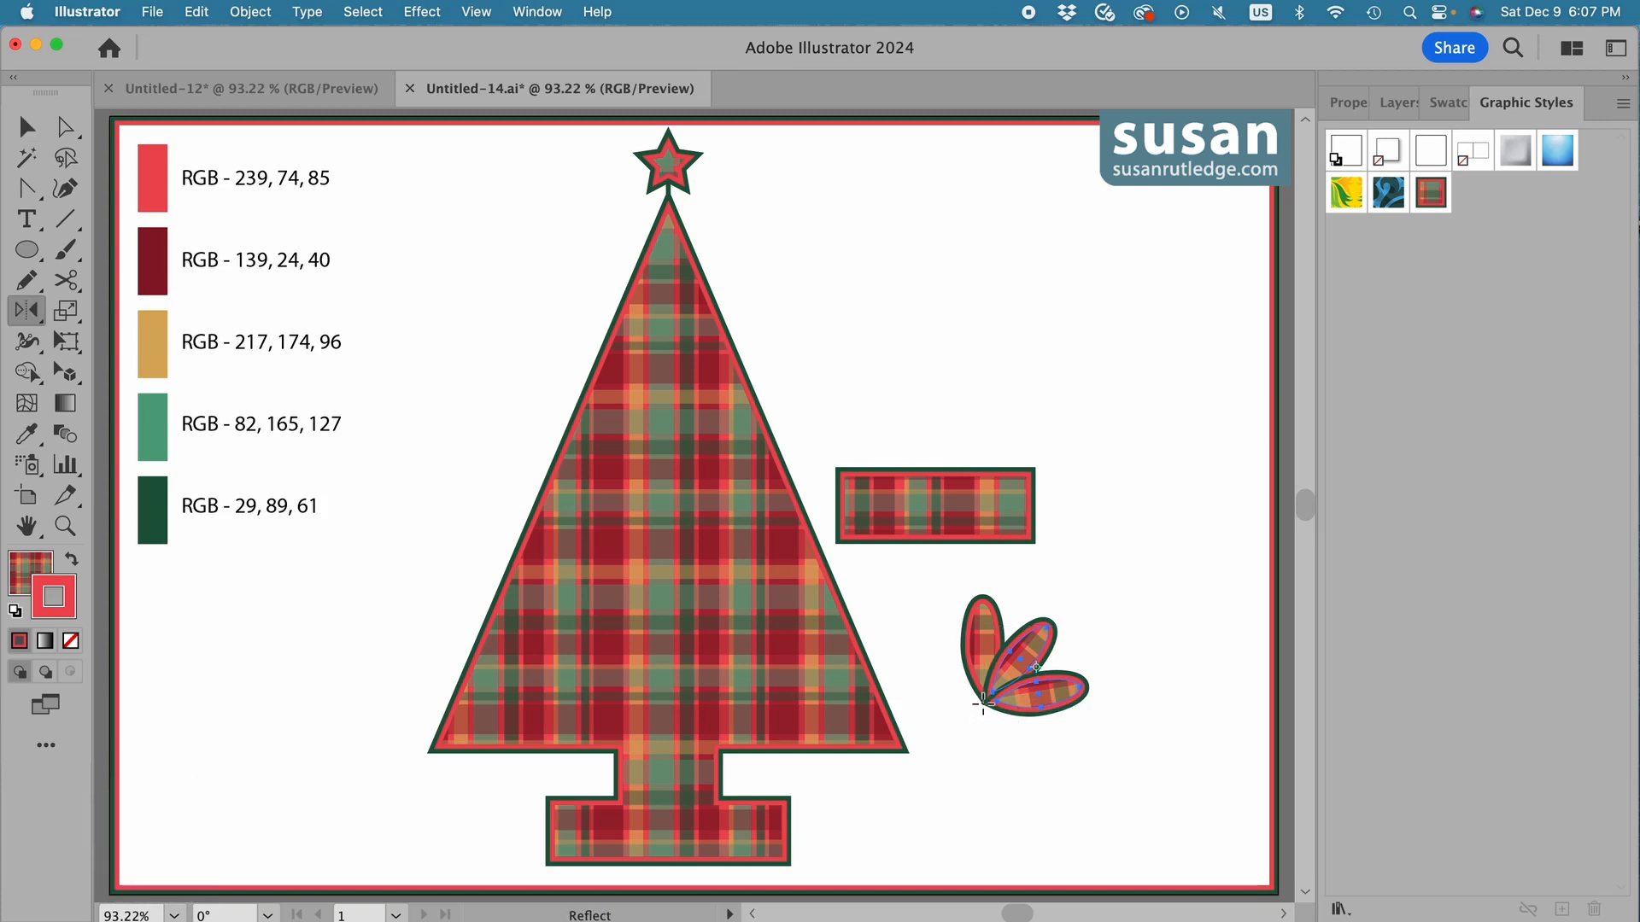
key("alt")
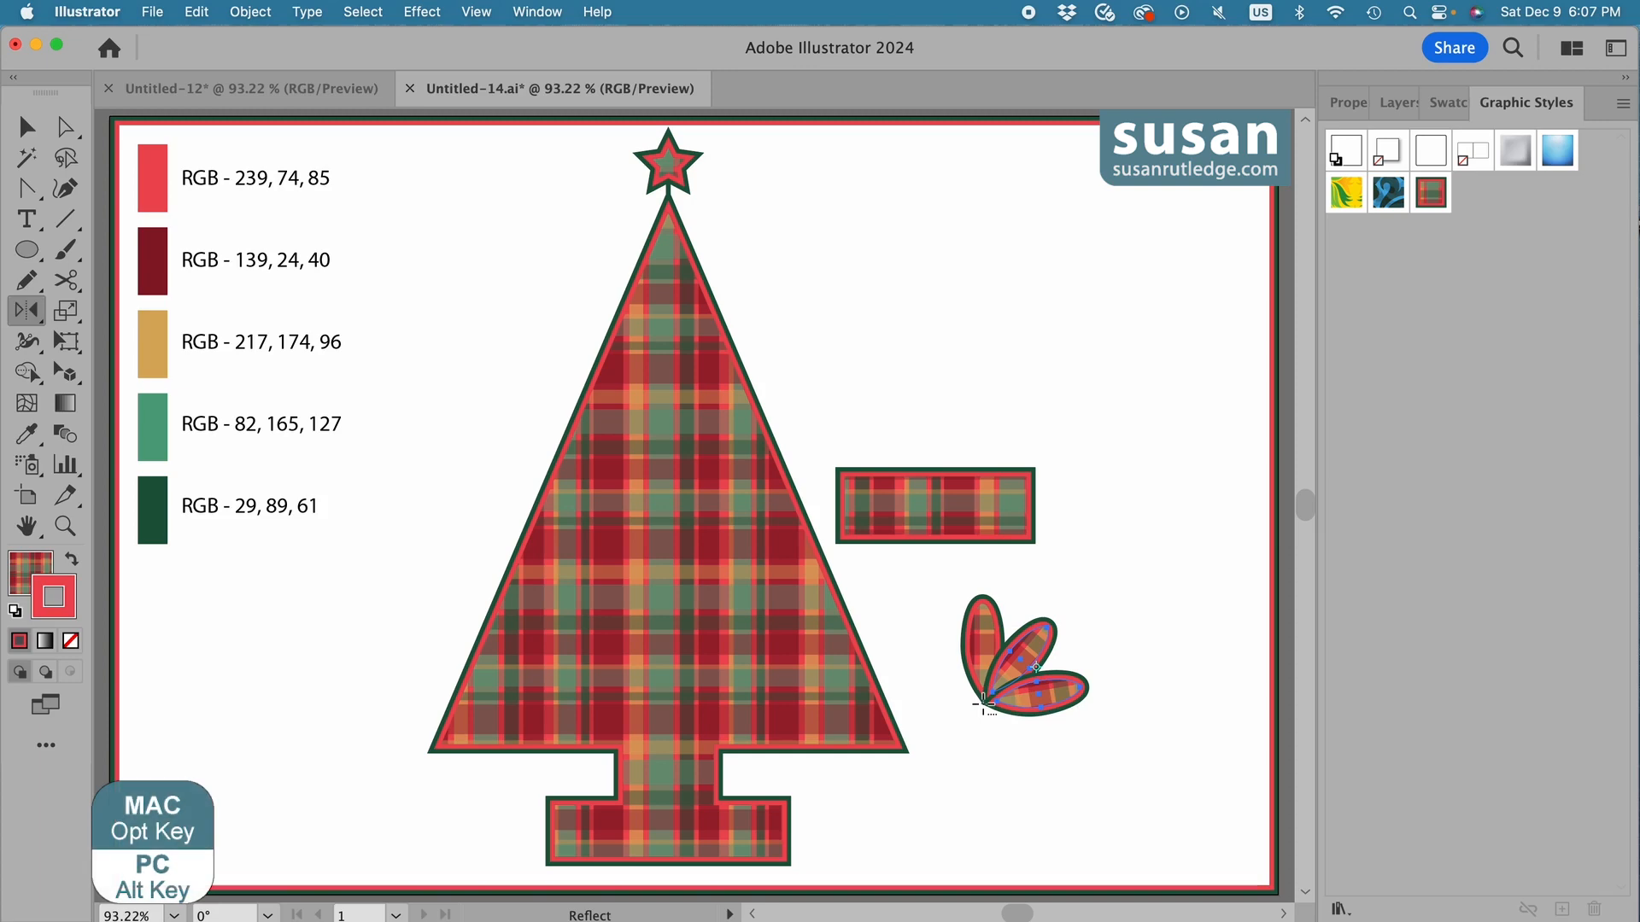
left_click(983, 702, "alt")
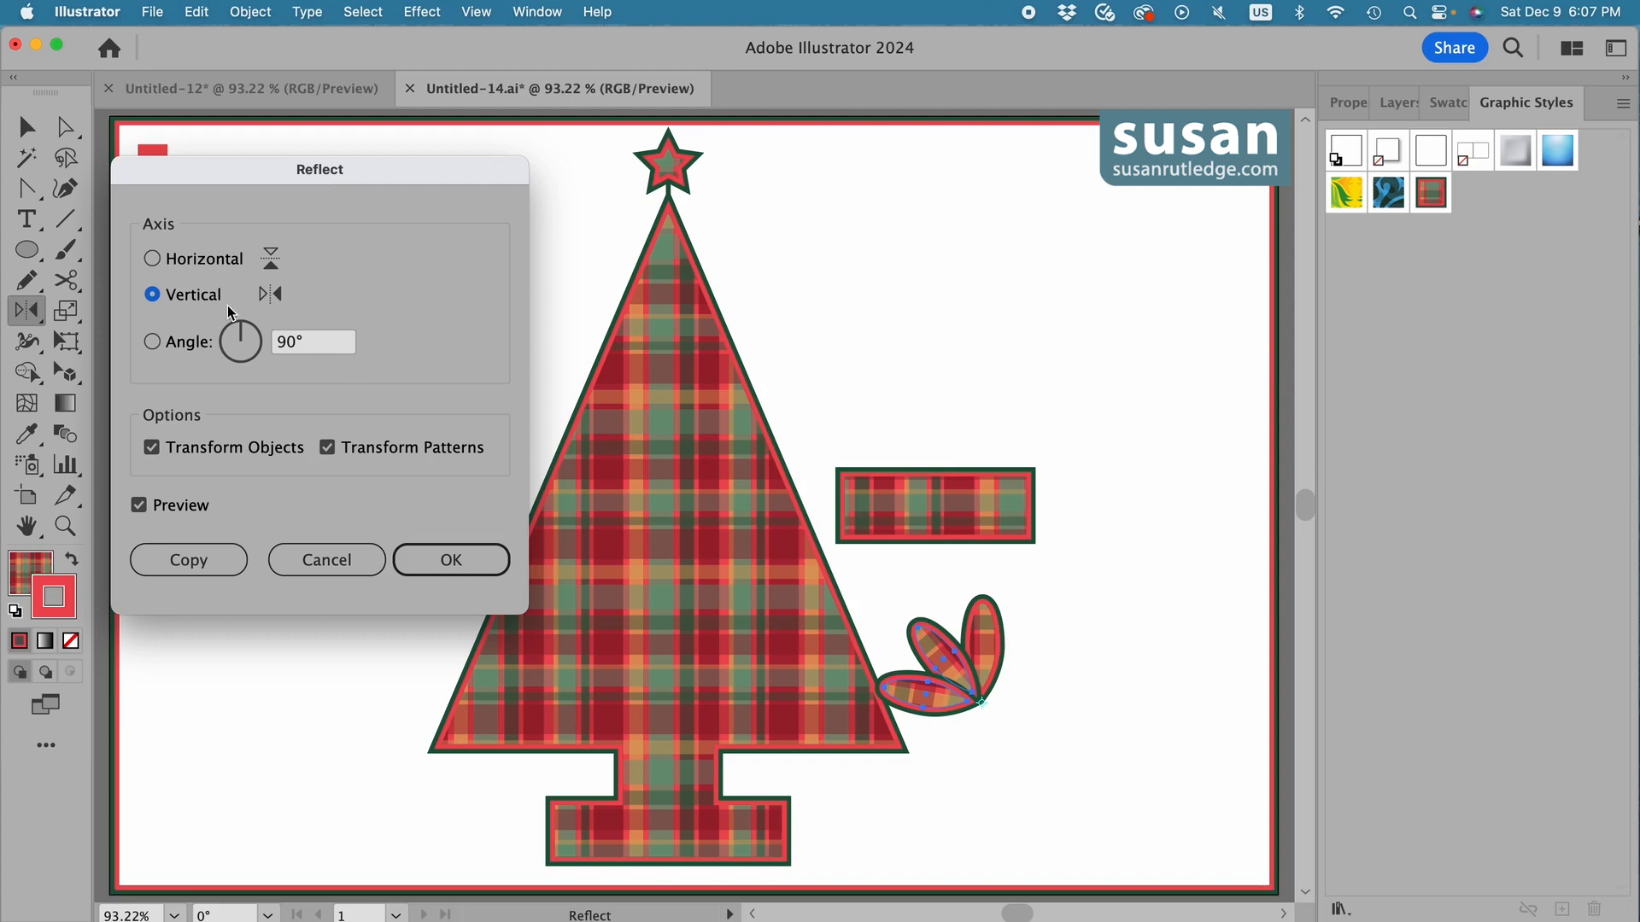
left_click(227, 569)
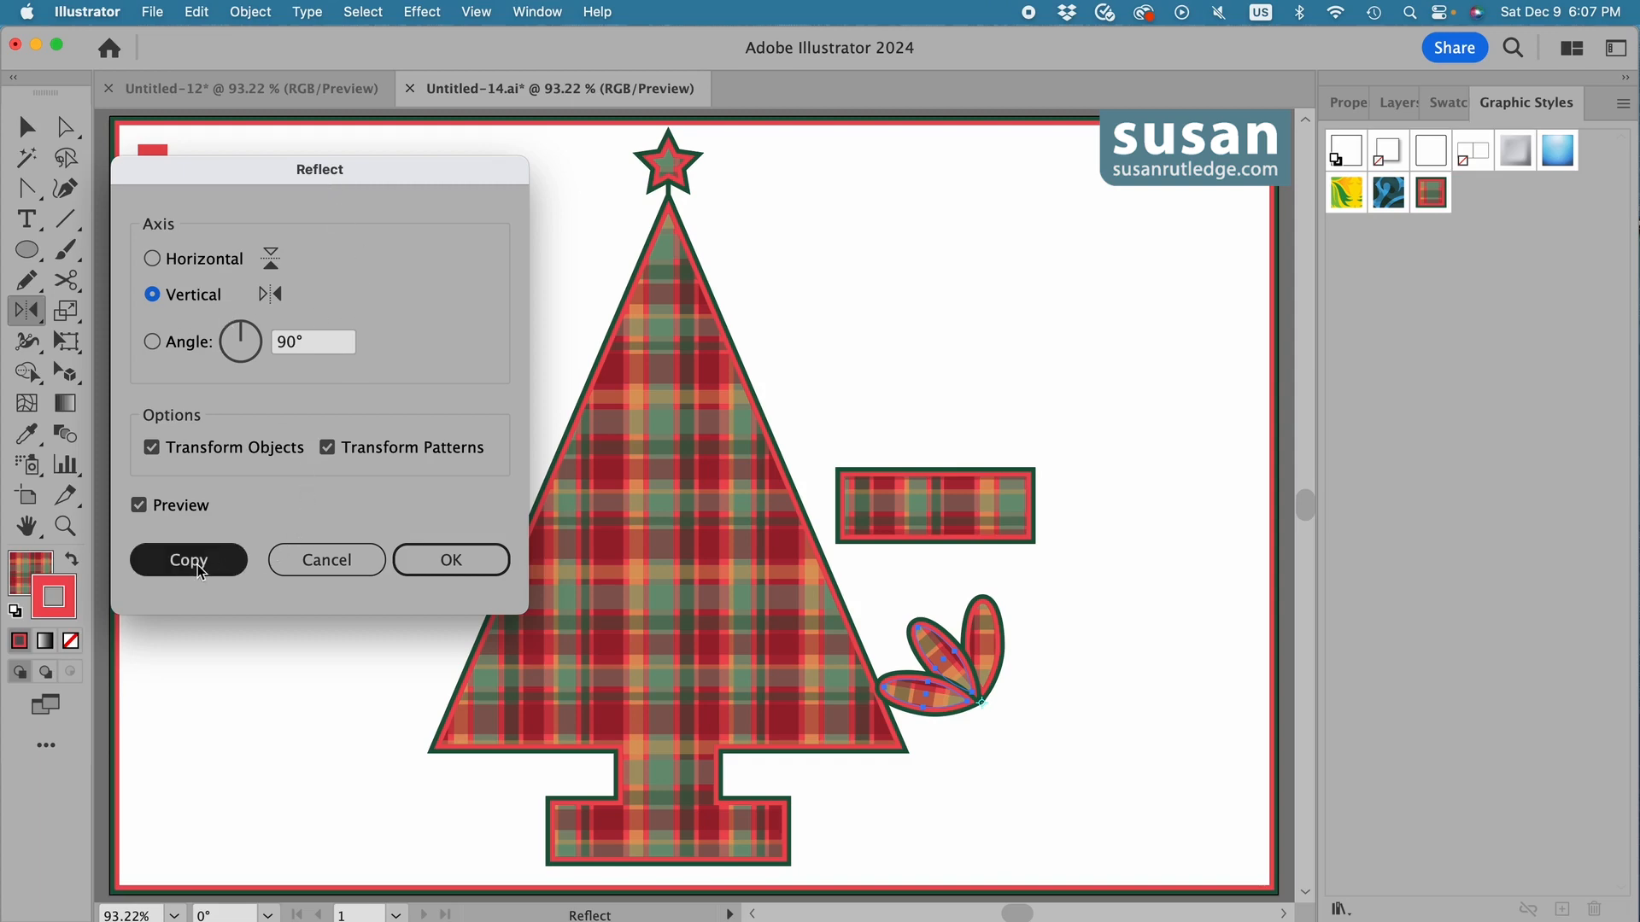
left_click(193, 562)
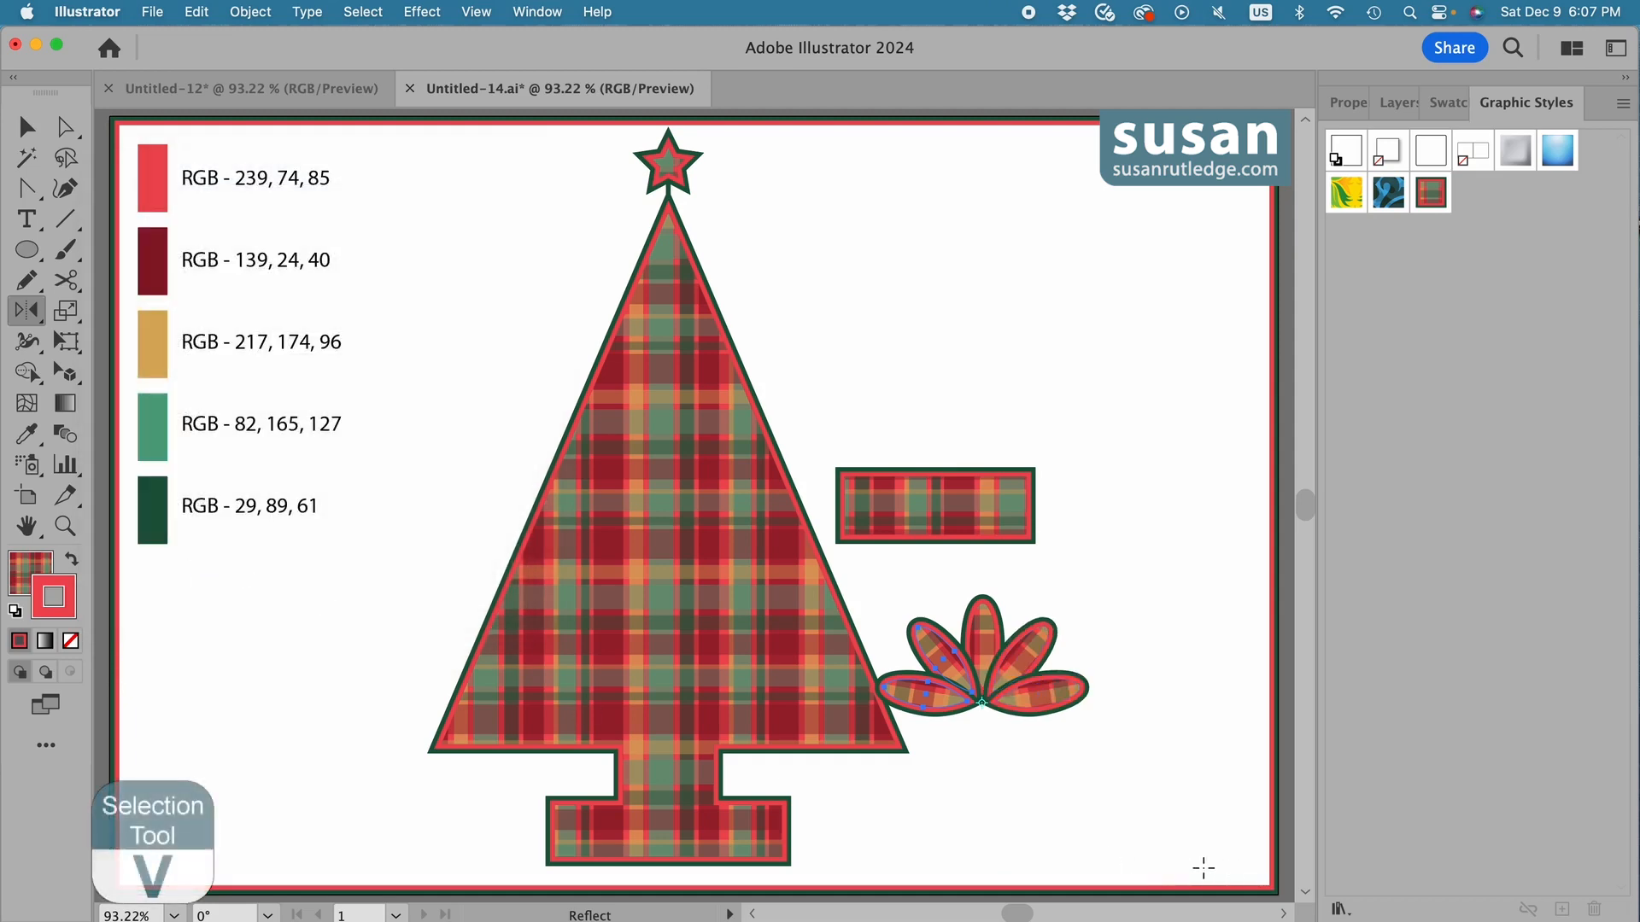
key("v")
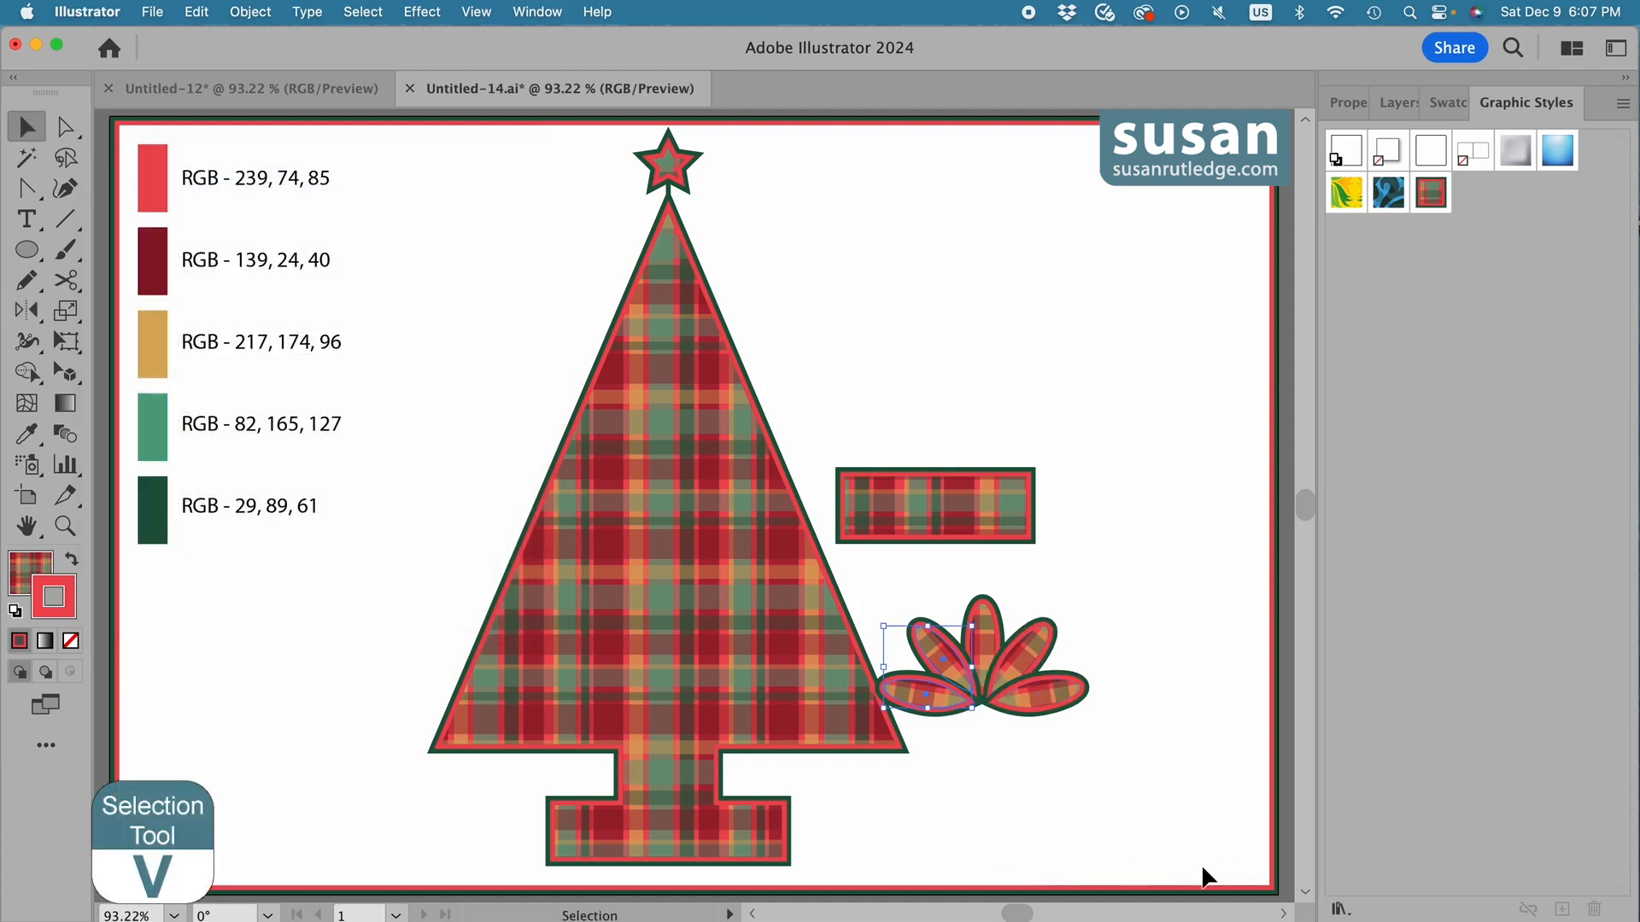
left_click(1003, 758)
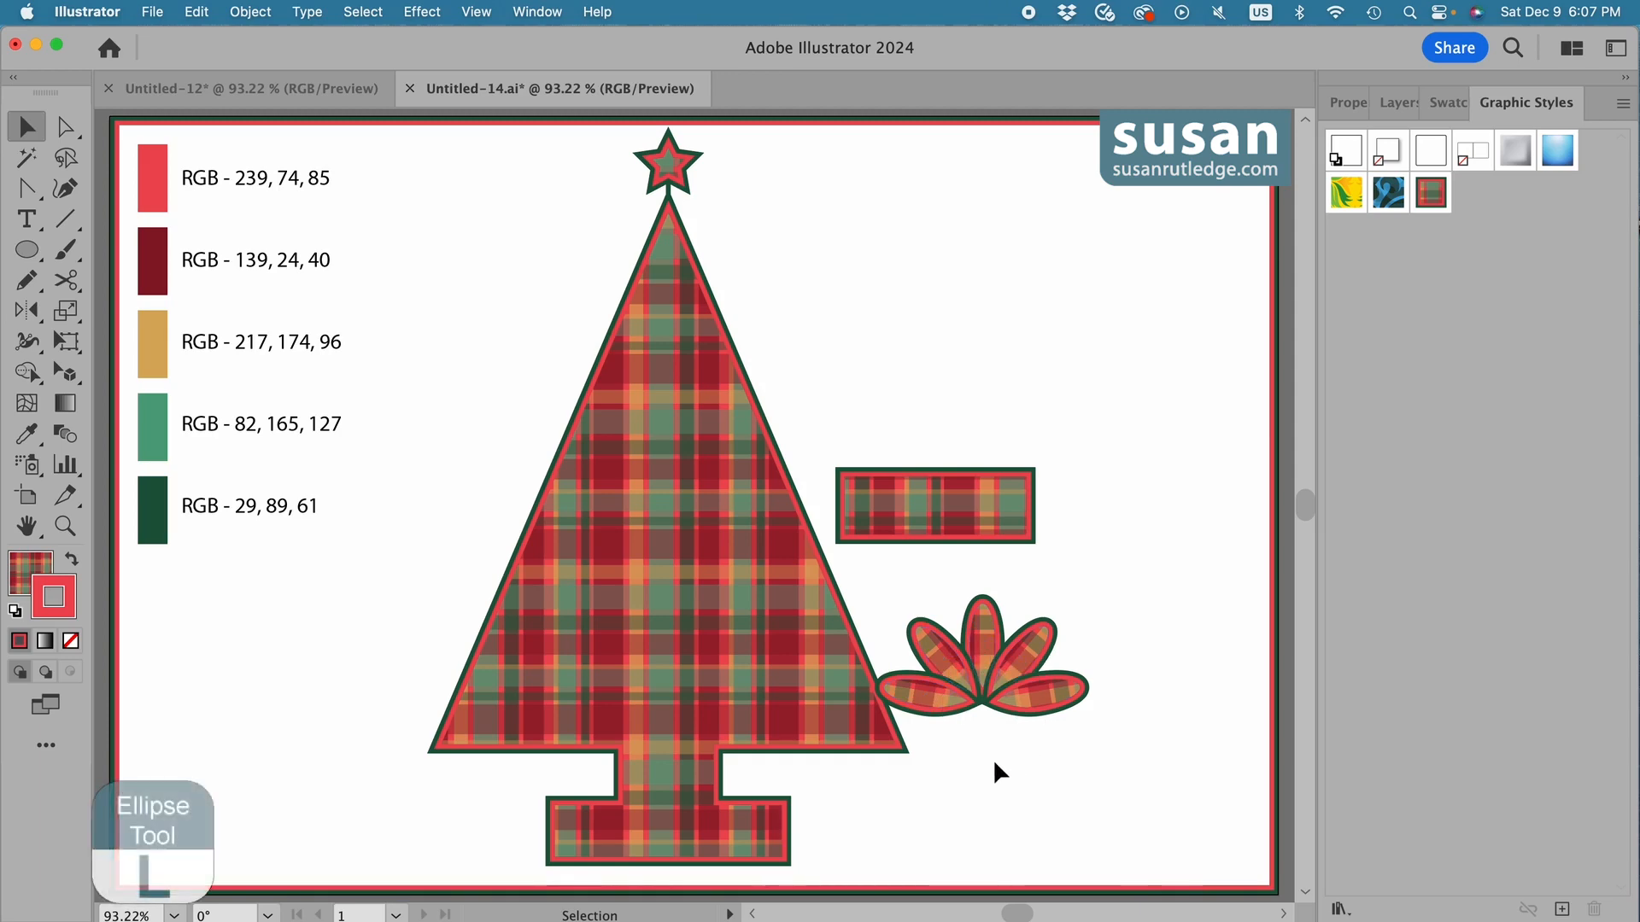
Create a 0.25 by 0.25 in circle with the saved plaid style and place it where the petals meet.
key("l")
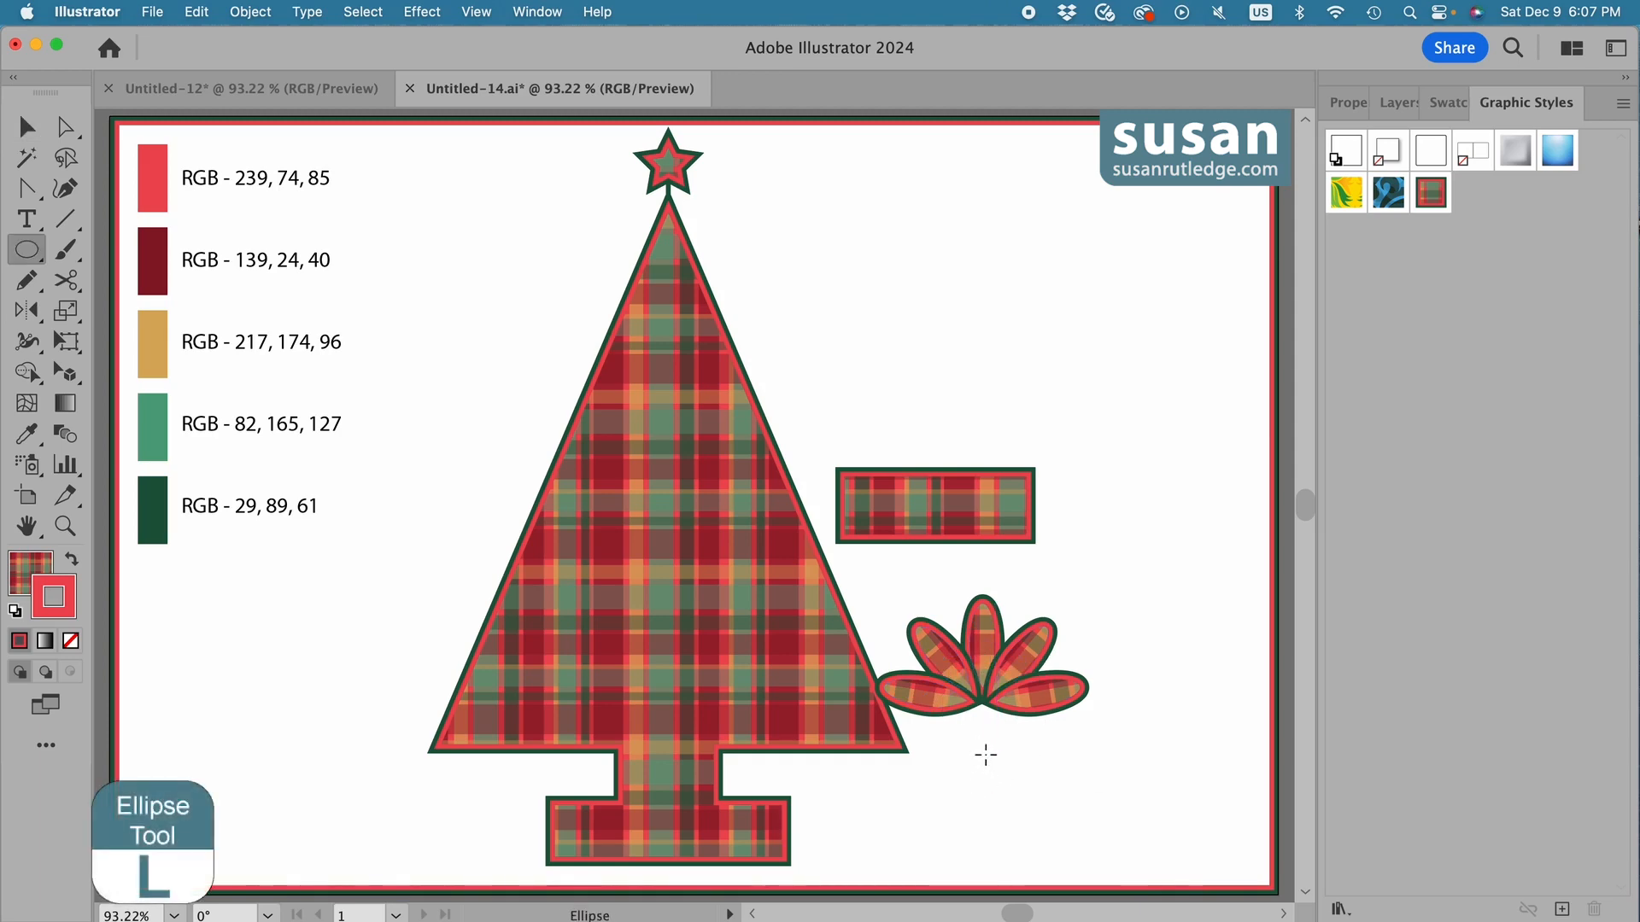
left_click(984, 758)
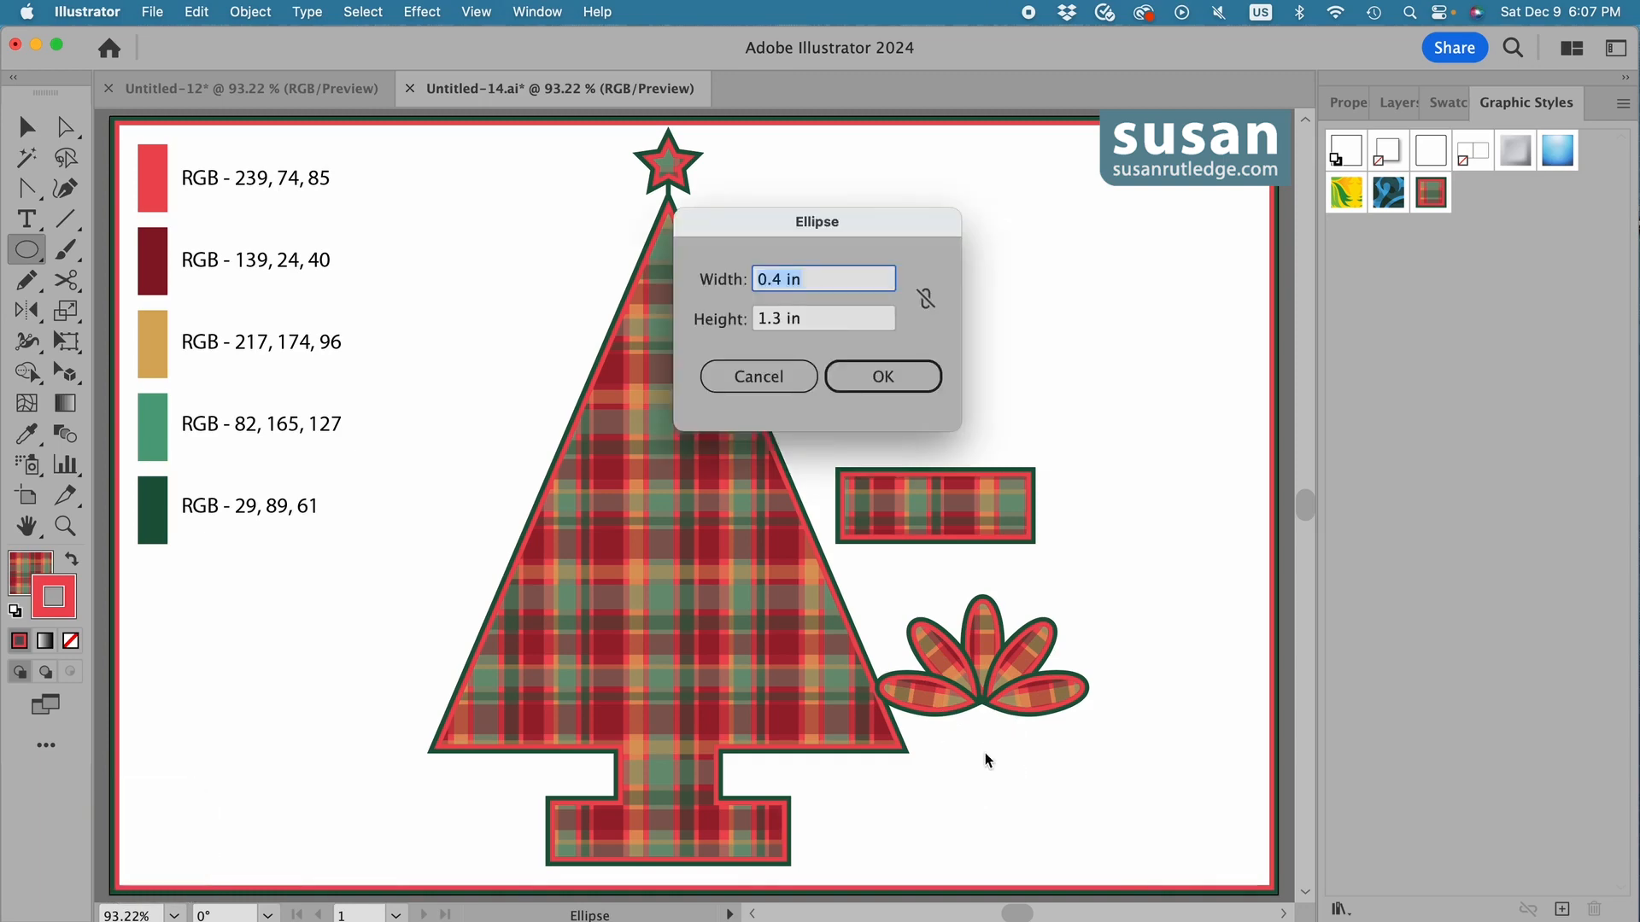
type(".25")
key("Tab")
type(".2")
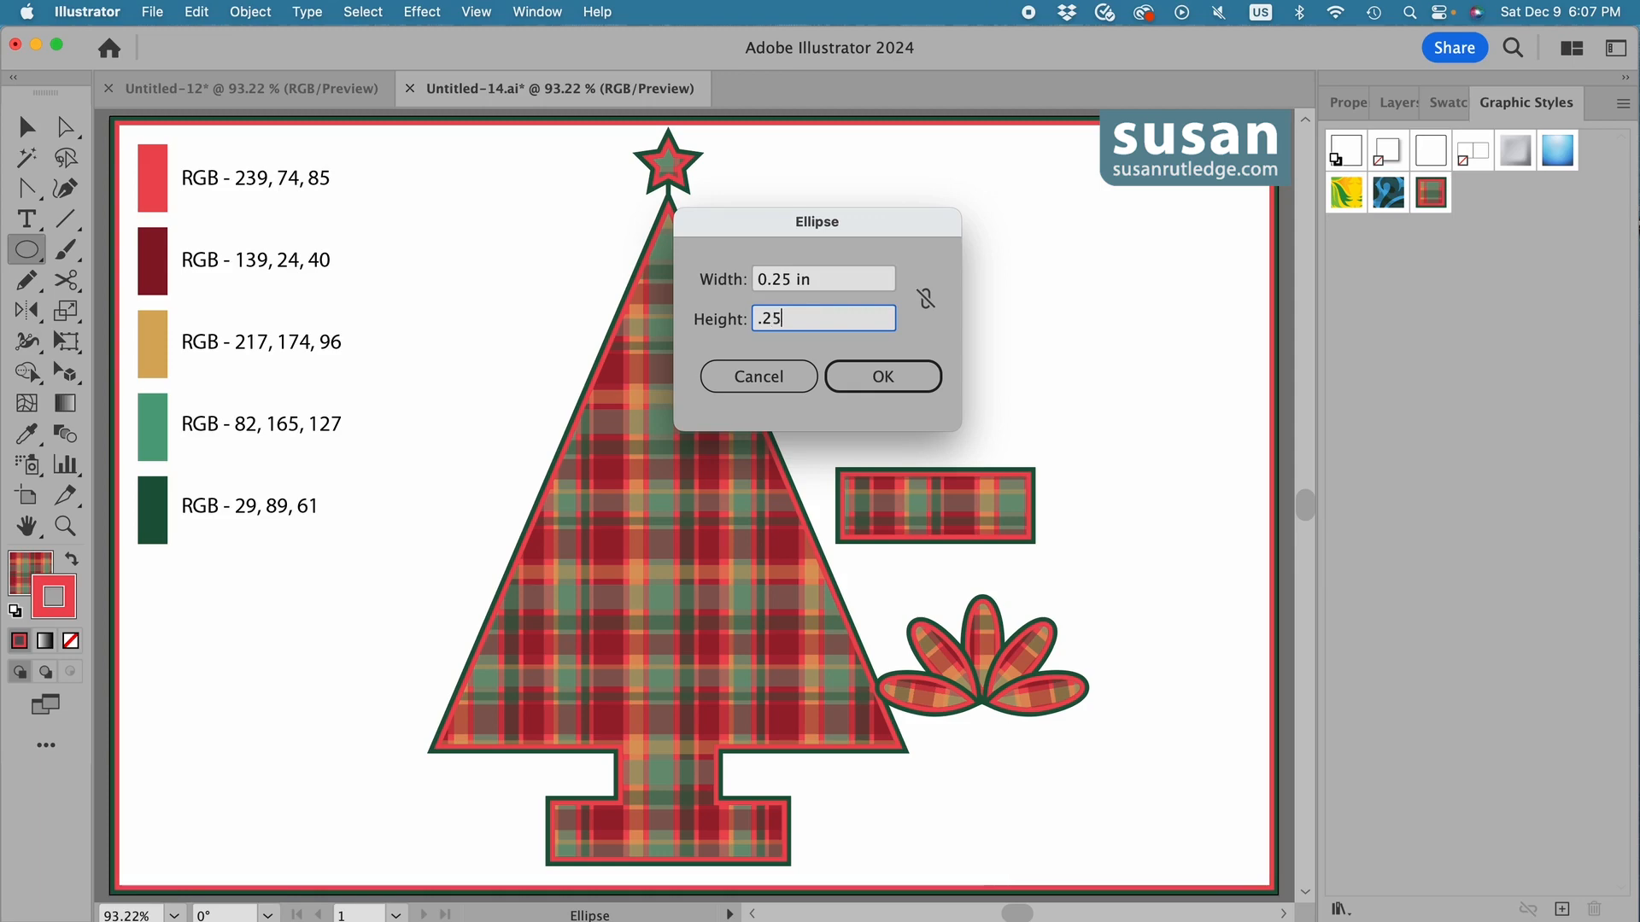
type("5")
key("Return")
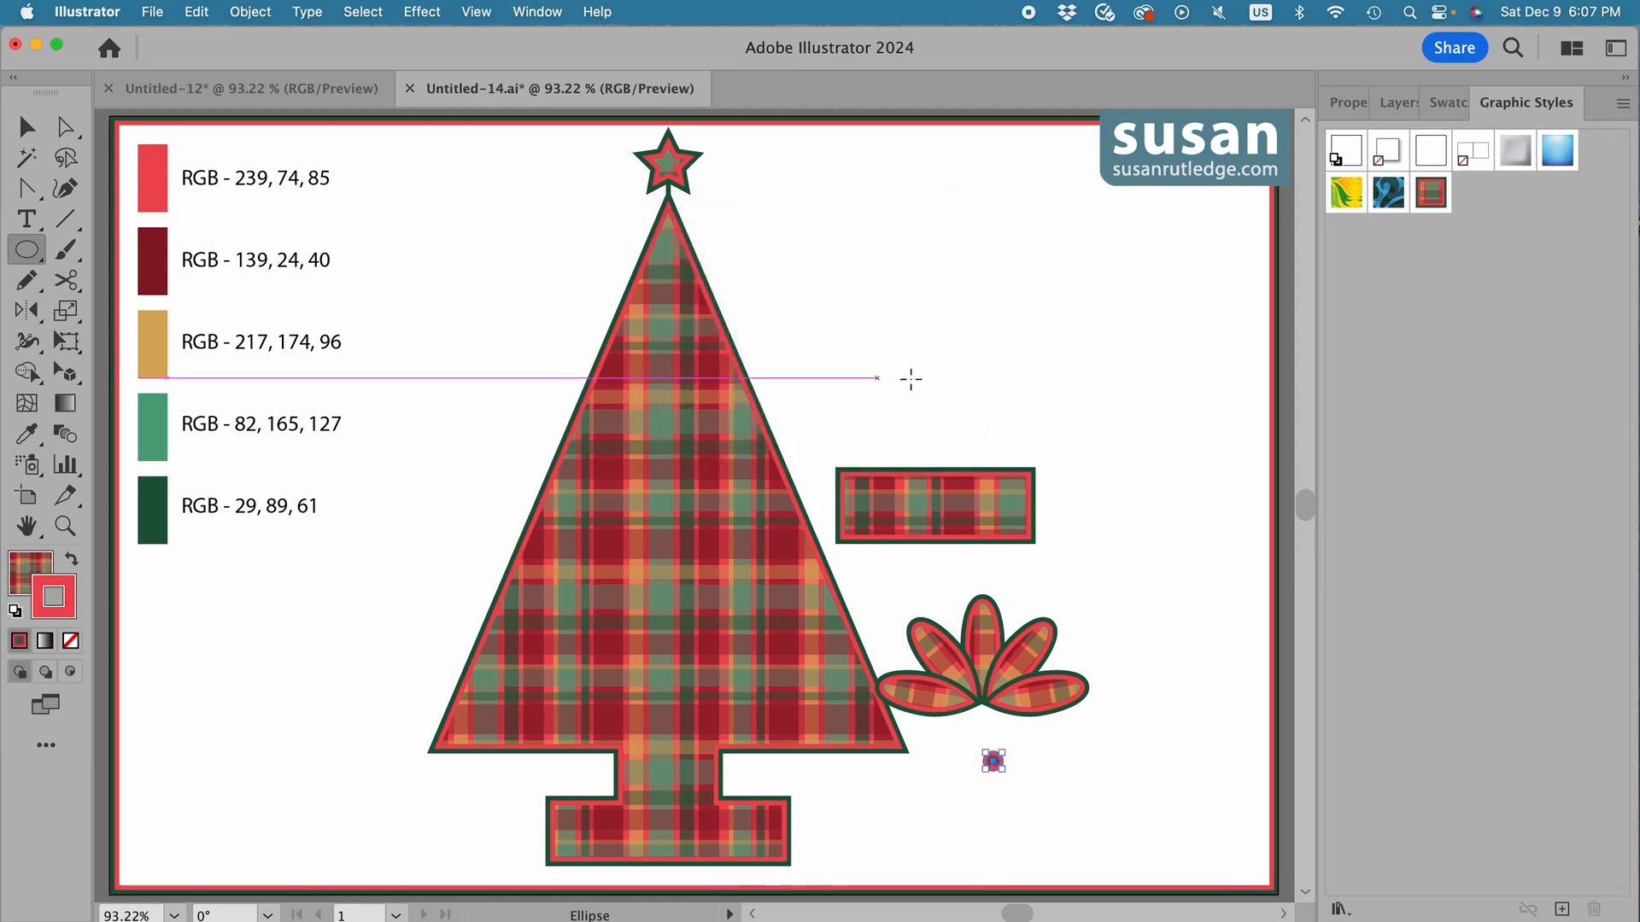
left_click(1430, 203)
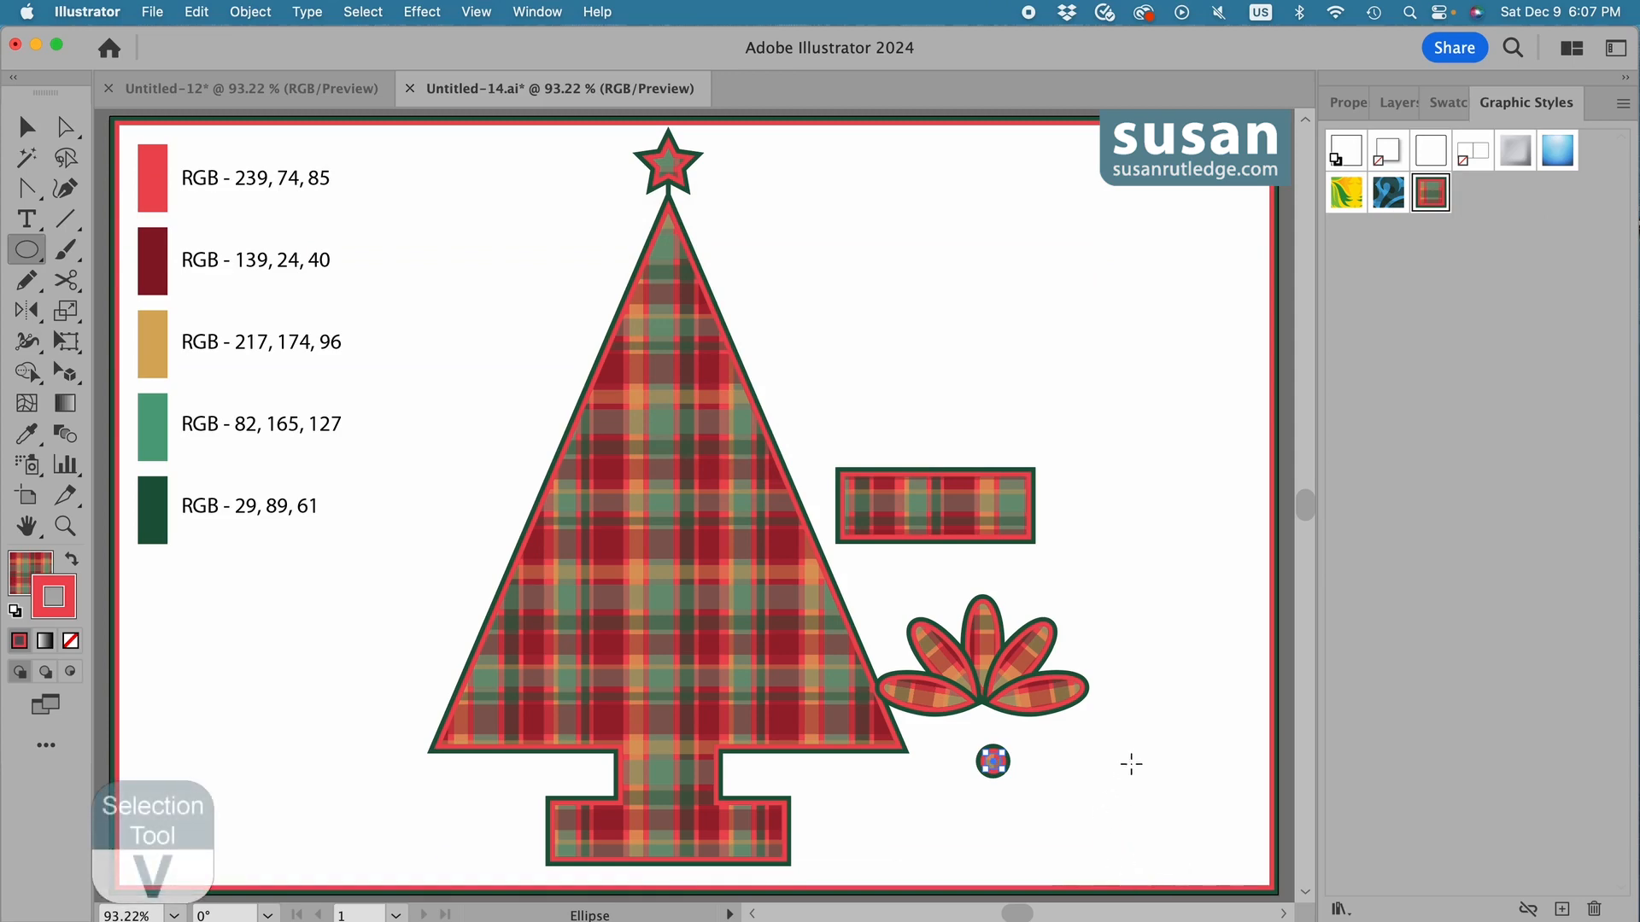
key("v")
left_click_drag(996, 761, 984, 706)
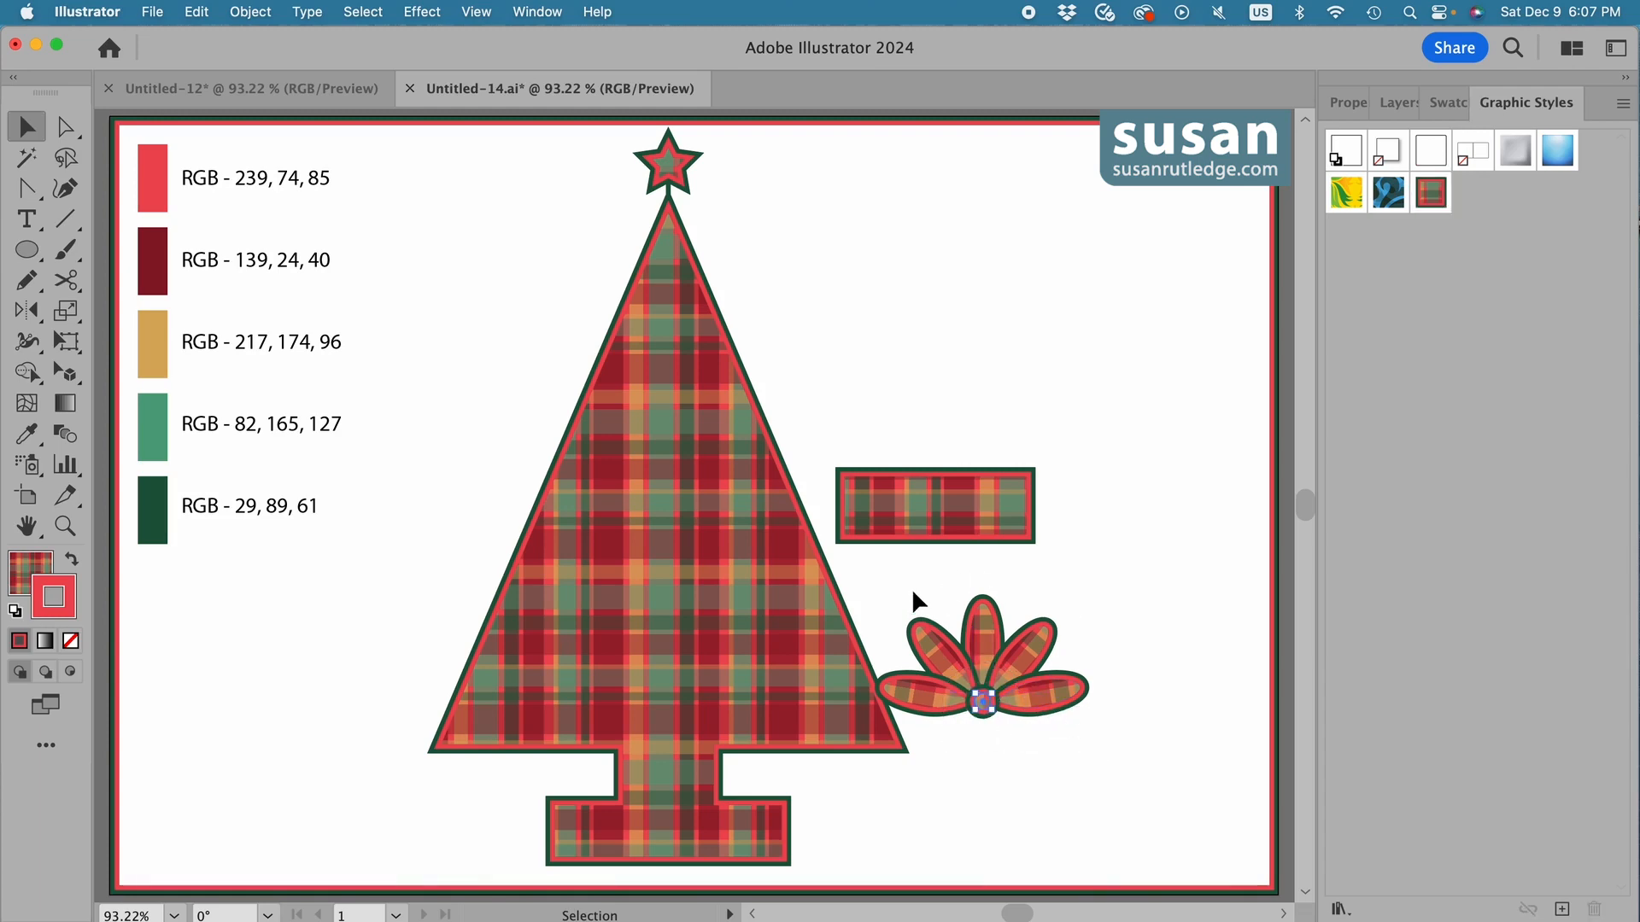
Move the plaid rectangle down beside the tree's base and set the petal bow on its upper edge.
left_click(1029, 714, "shift")
left_click_drag(965, 510, 1032, 833)
left_click_drag(1030, 706, 1040, 771)
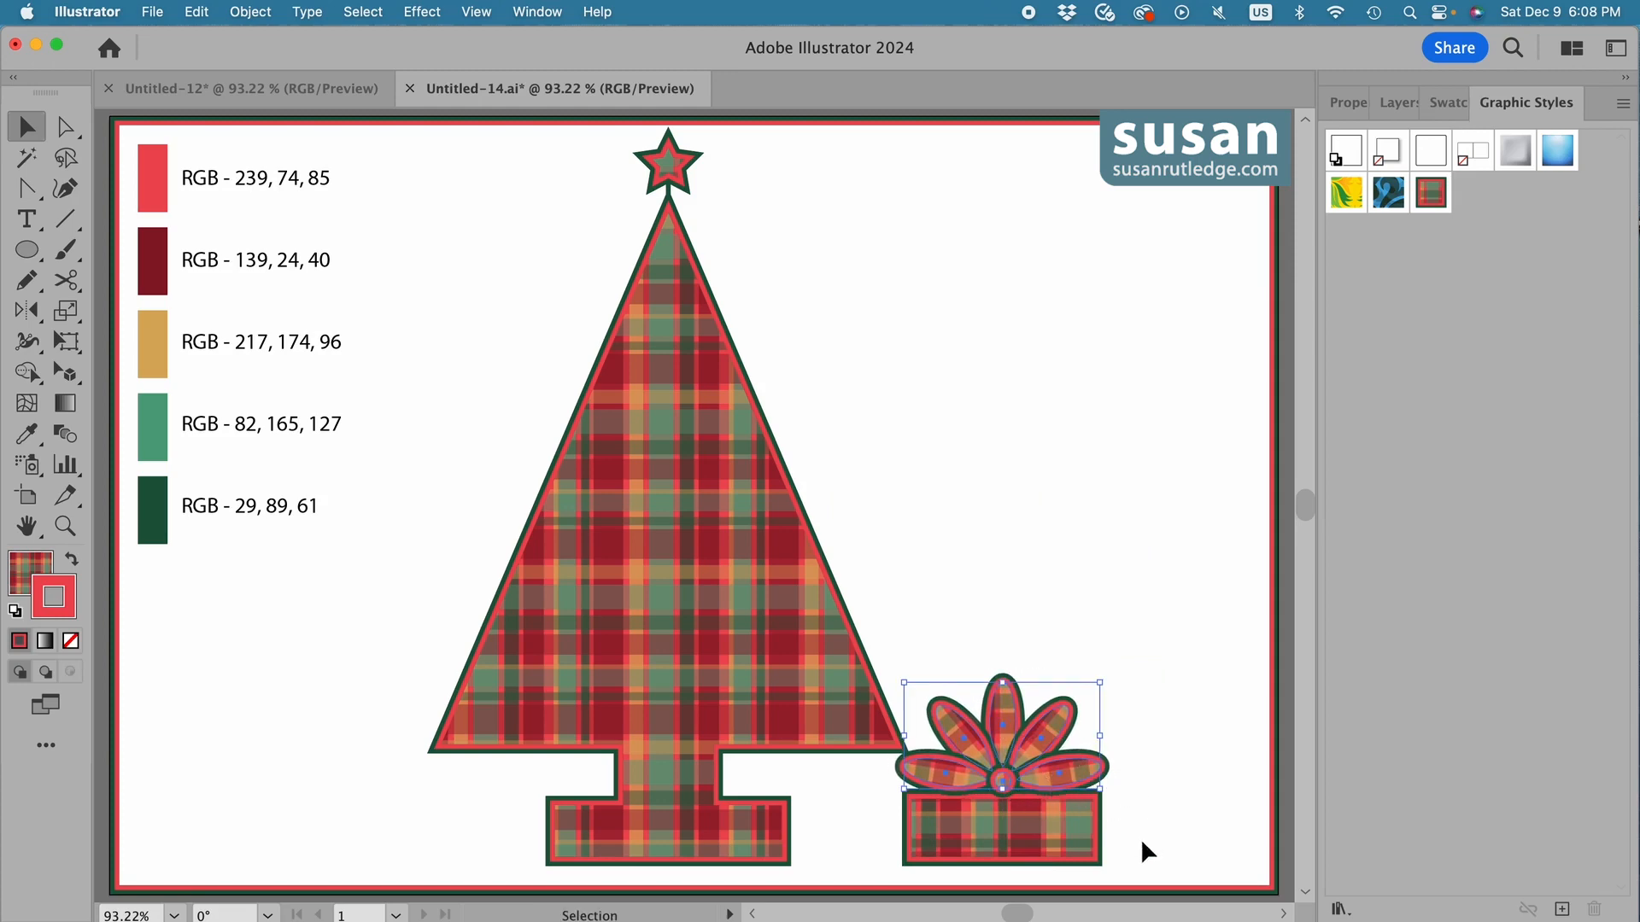
Group the bow and box into one present, and place a copy on the opposite side of the tree.
left_click(1080, 820, "shift")
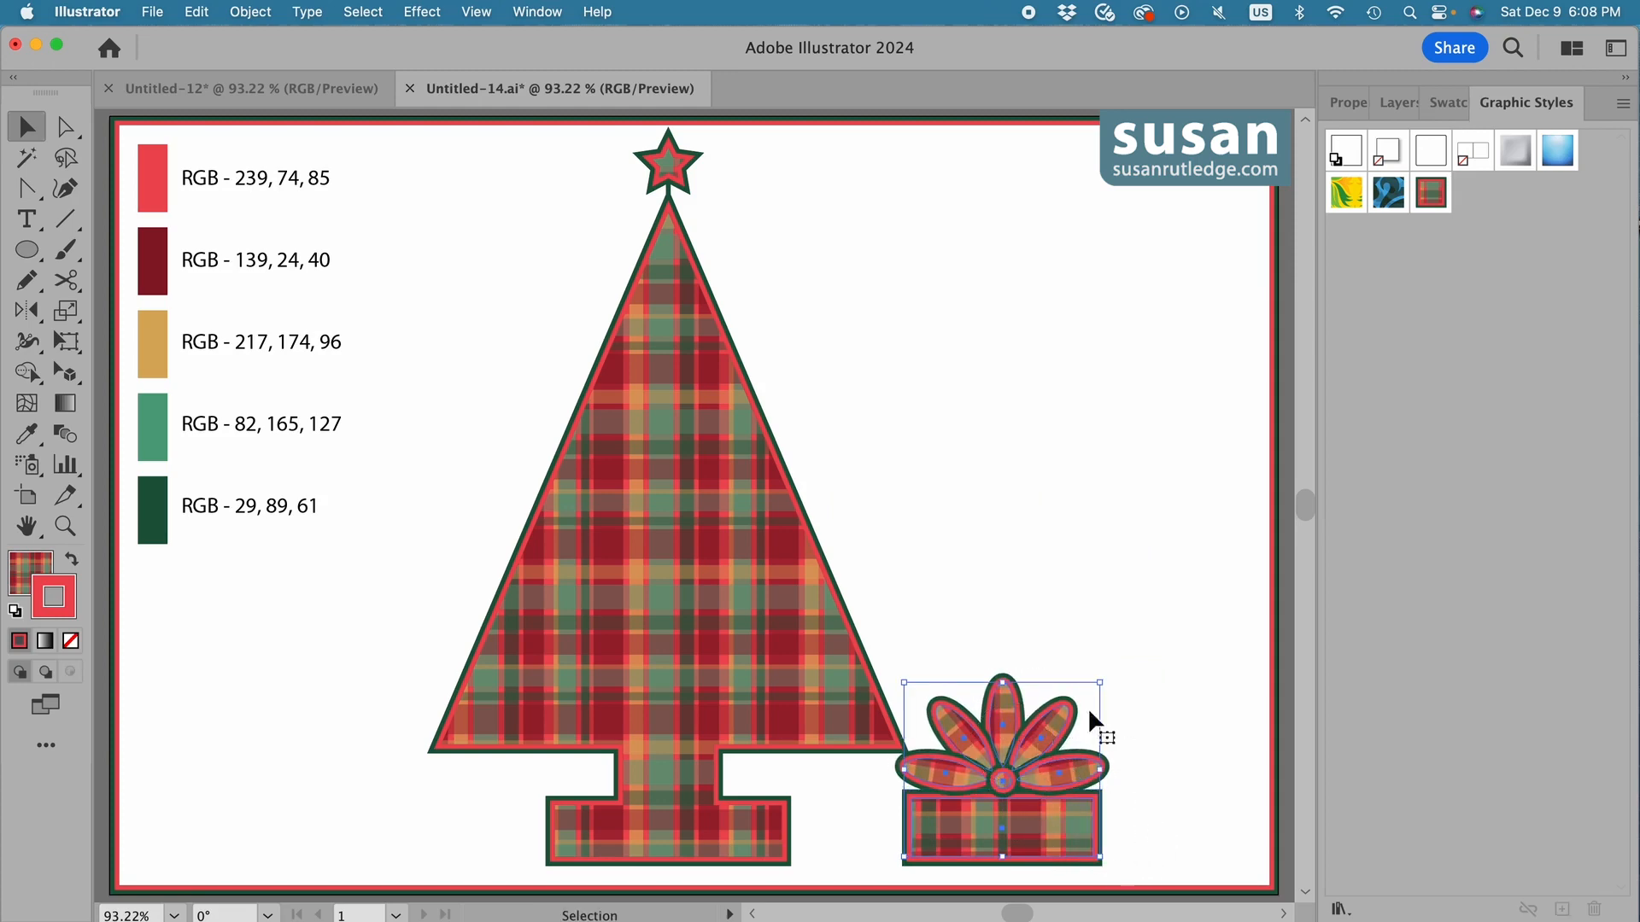
left_click(1361, 103)
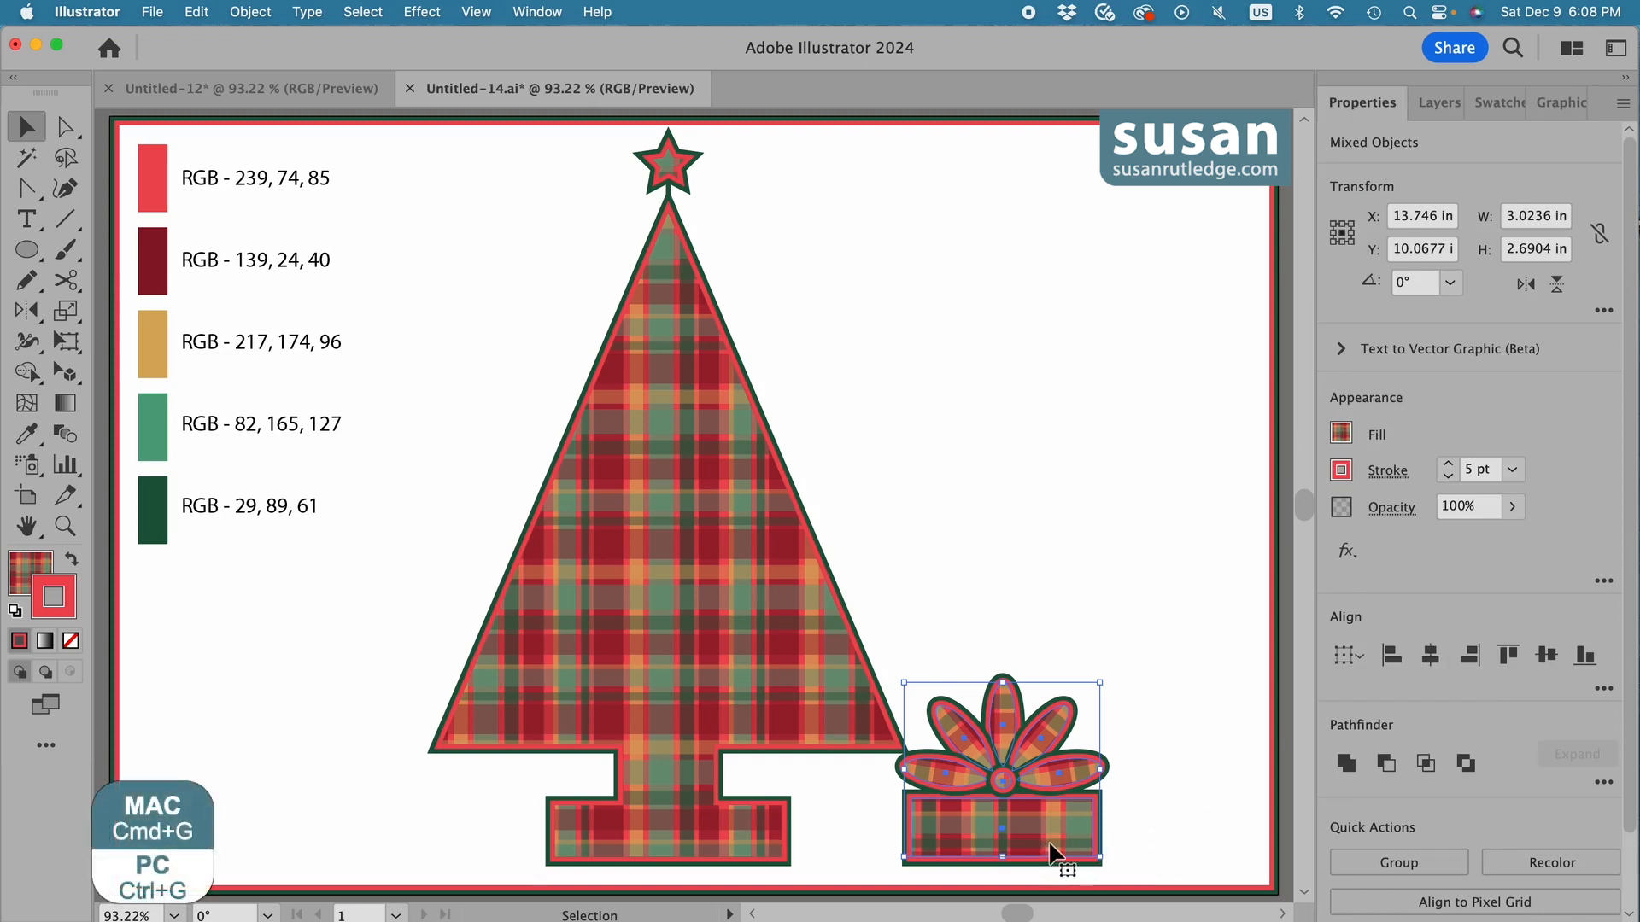
key("super+g")
left_click_drag(1025, 849, 305, 809)
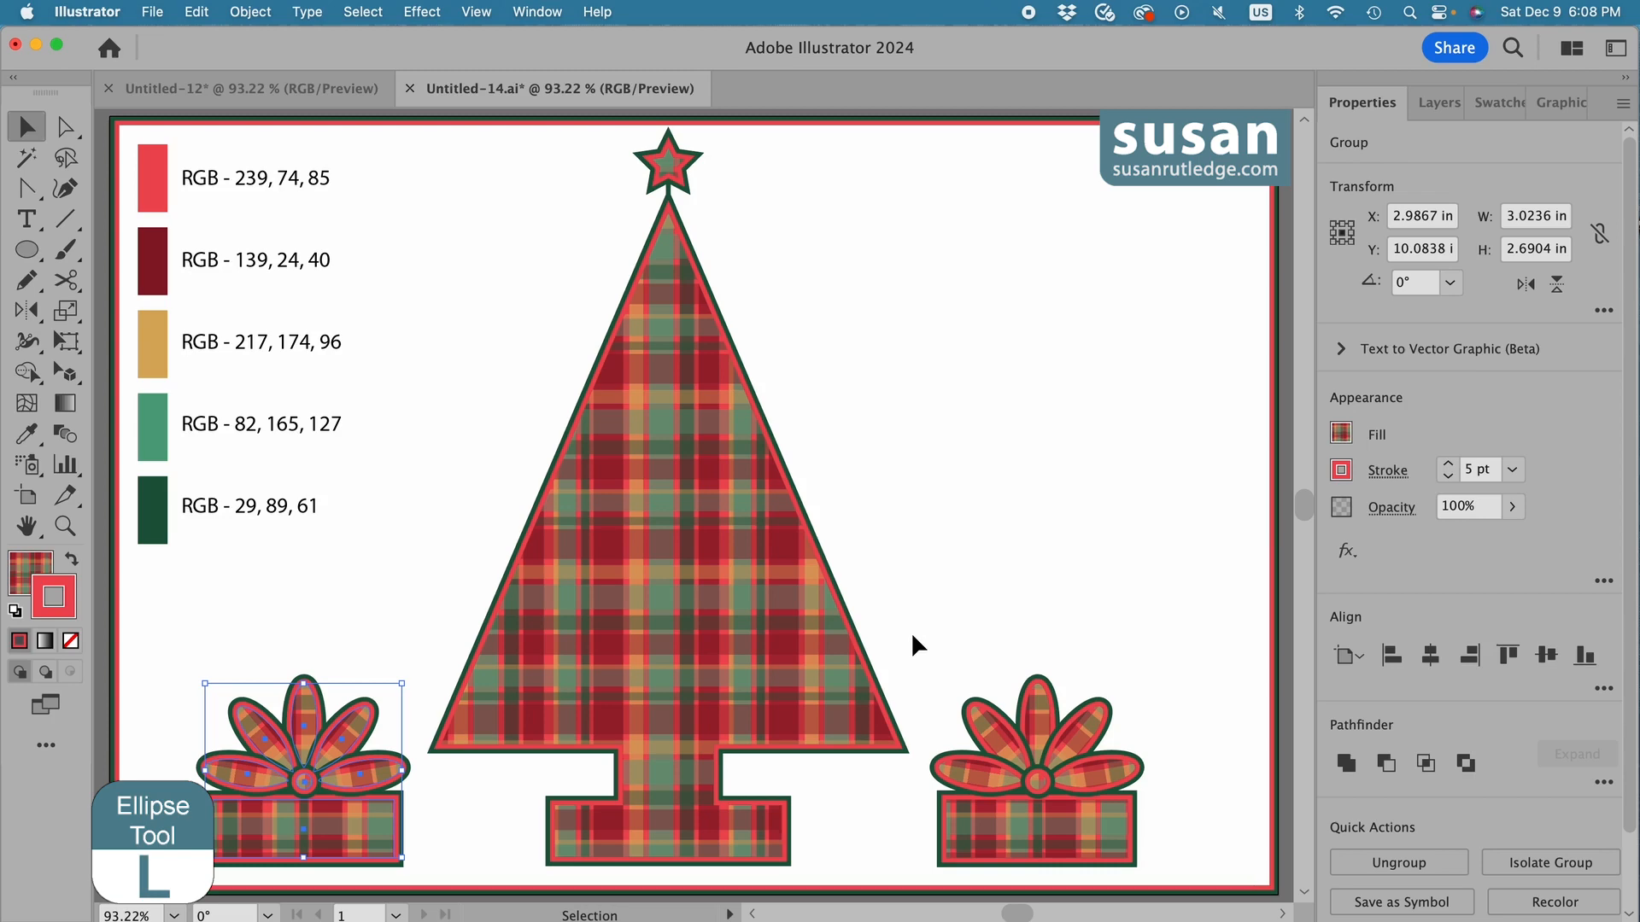
Create a 0.25 by 0.25 in circle beside the tree and colour it RGB 239, 74, 85 without a stroke.
key("l")
left_click(847, 450)
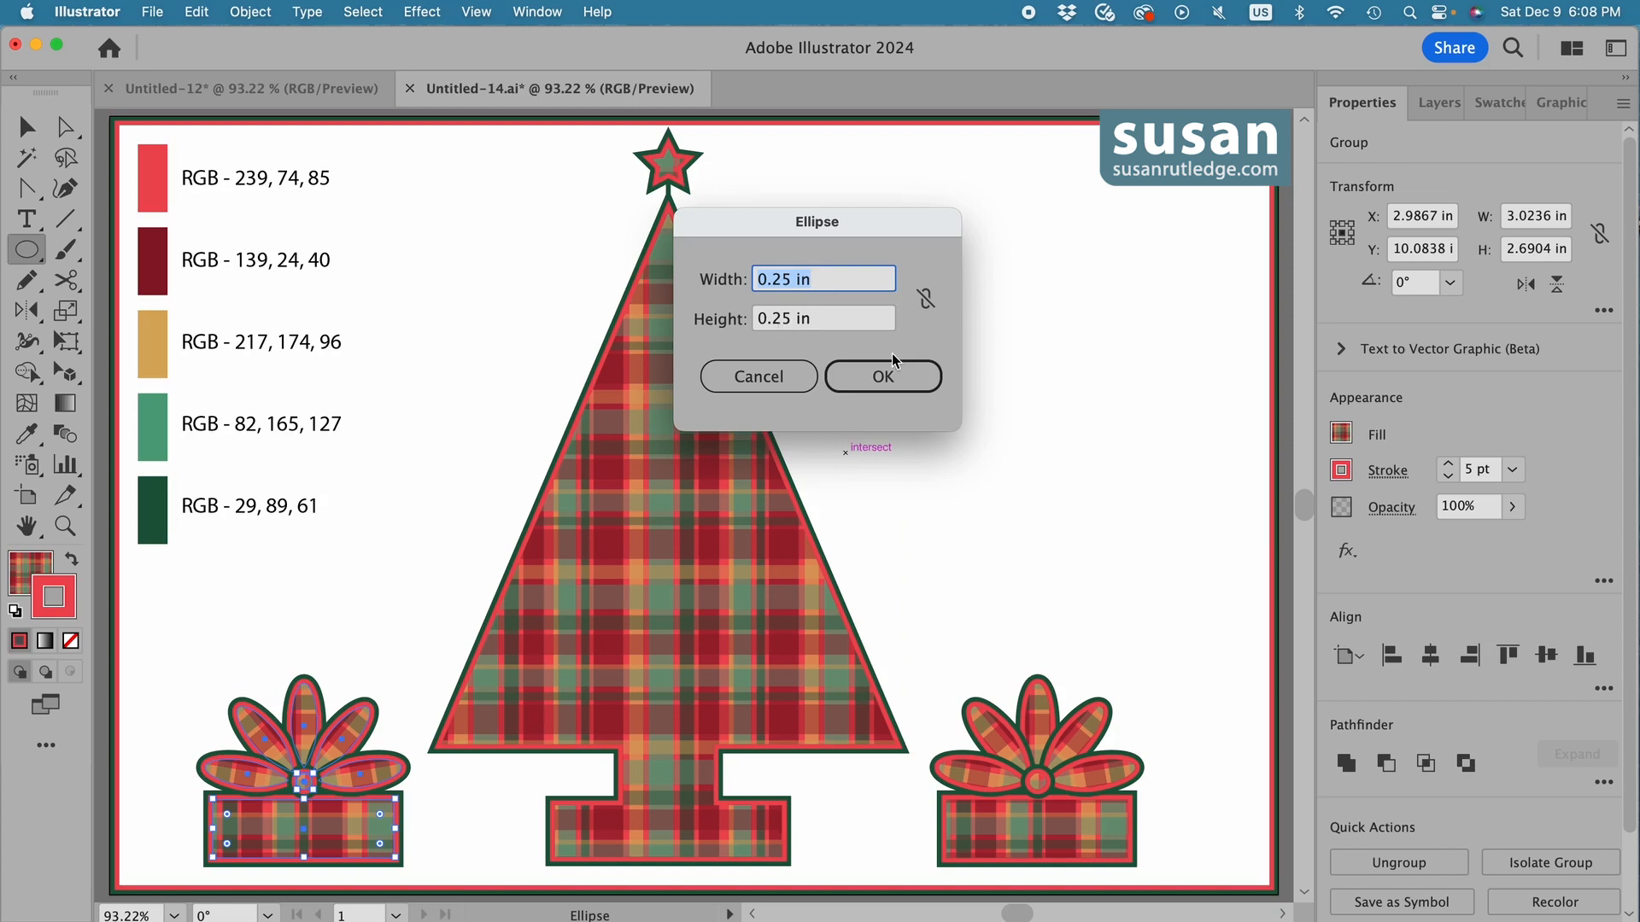
left_click(891, 378)
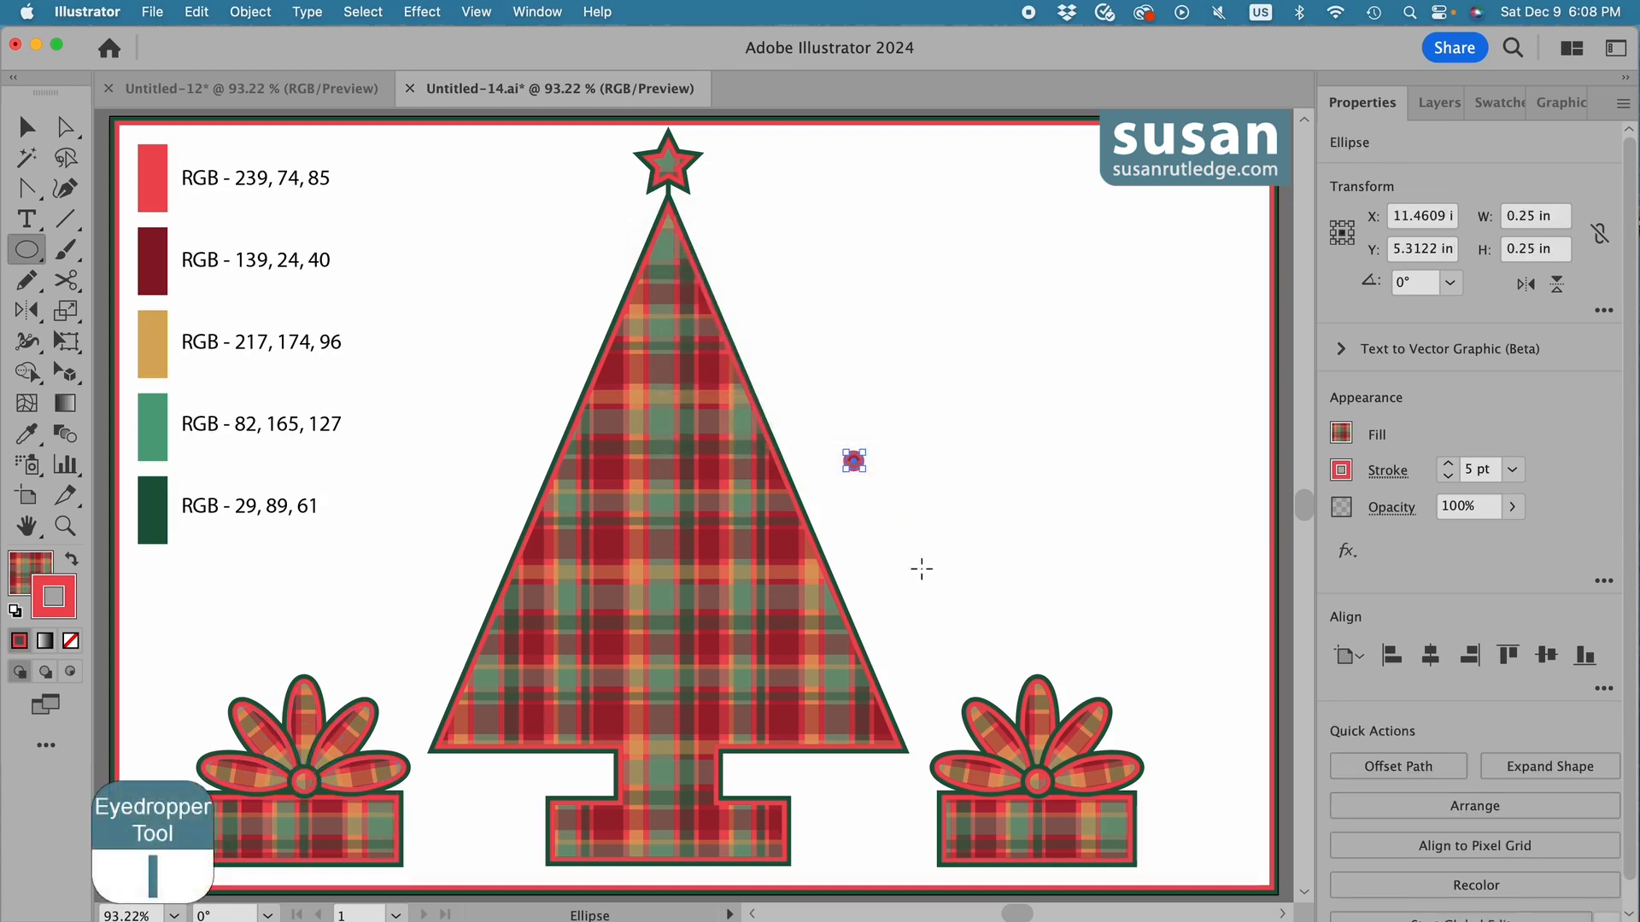
key("i")
left_click(147, 164)
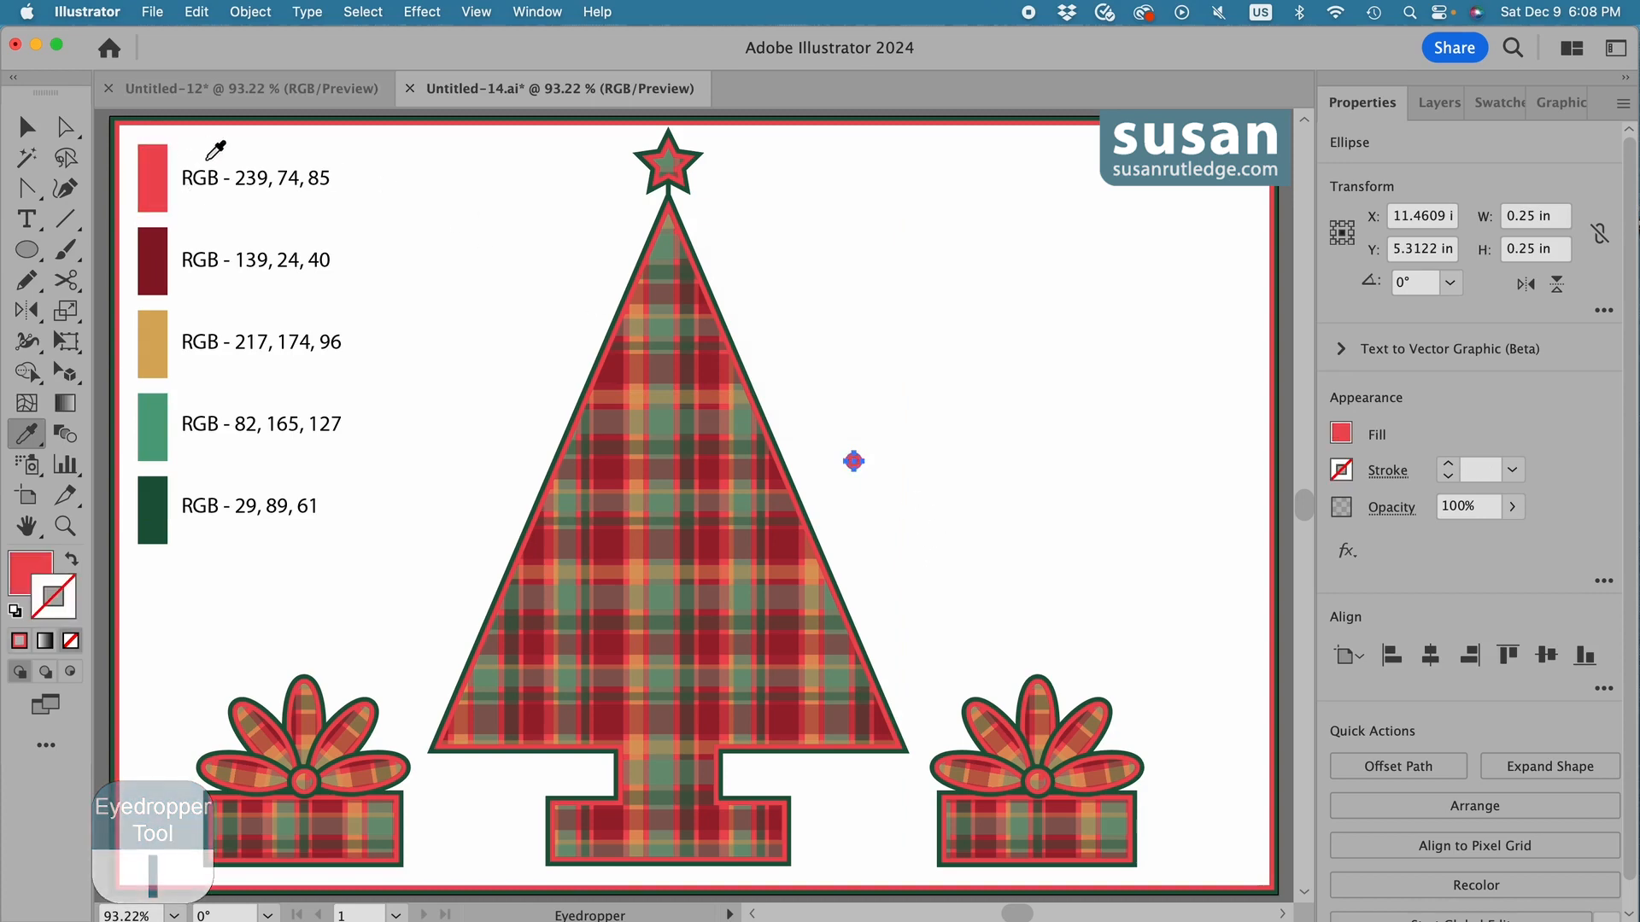
Copy the red circle 0.25 in sideways and repeat the copy to make a horizontal row of five touching circles.
key("v")
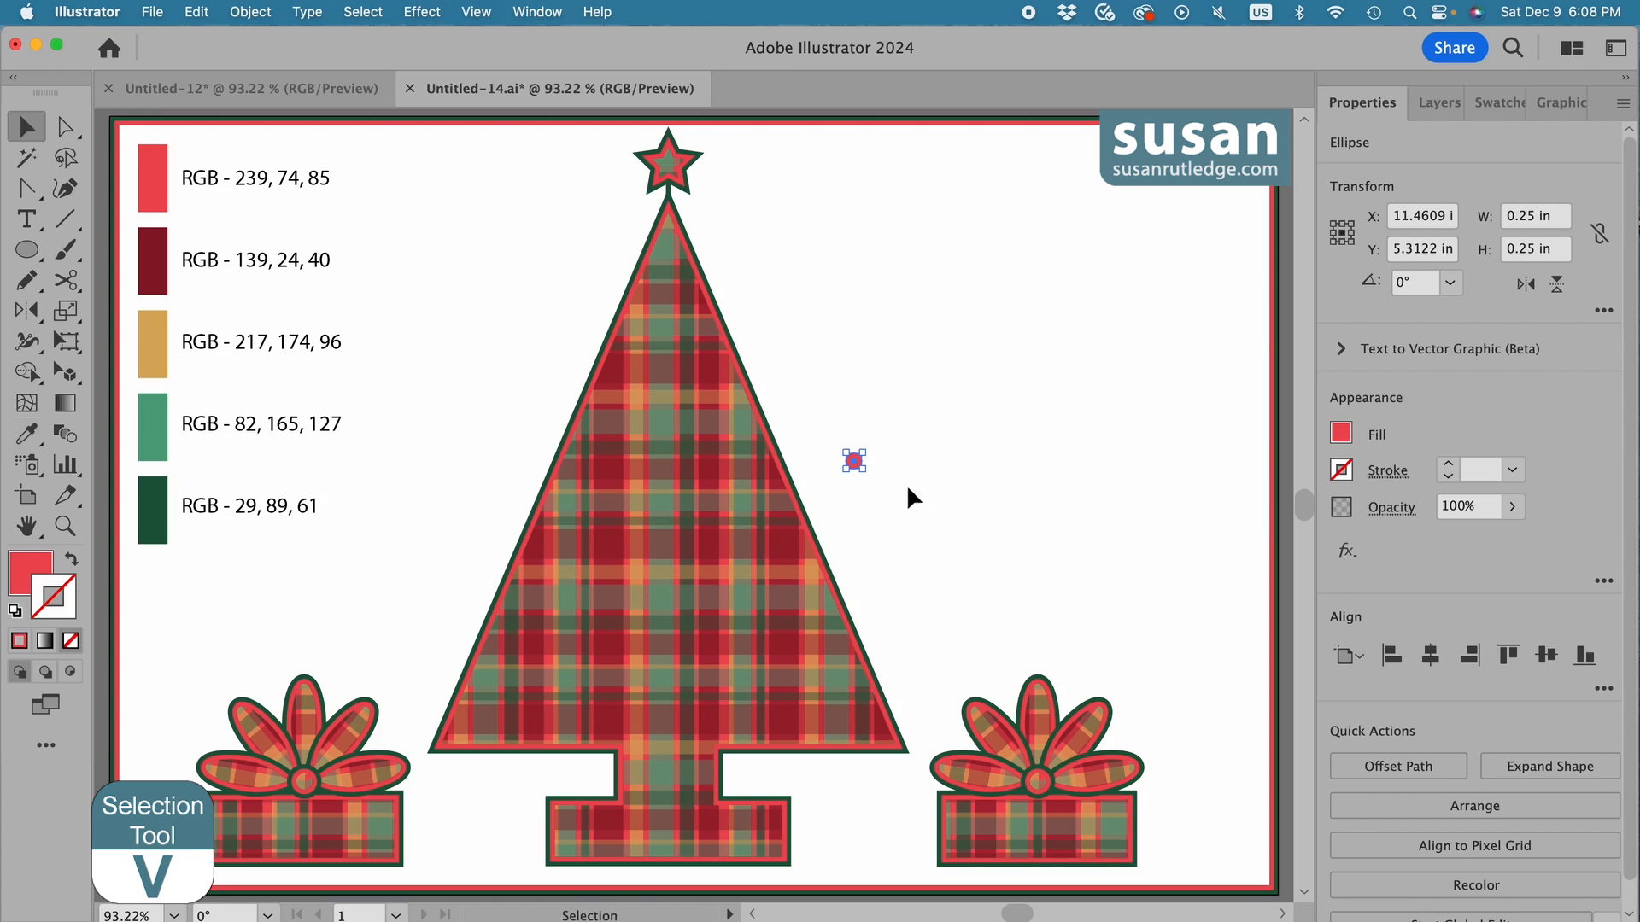
key("alt")
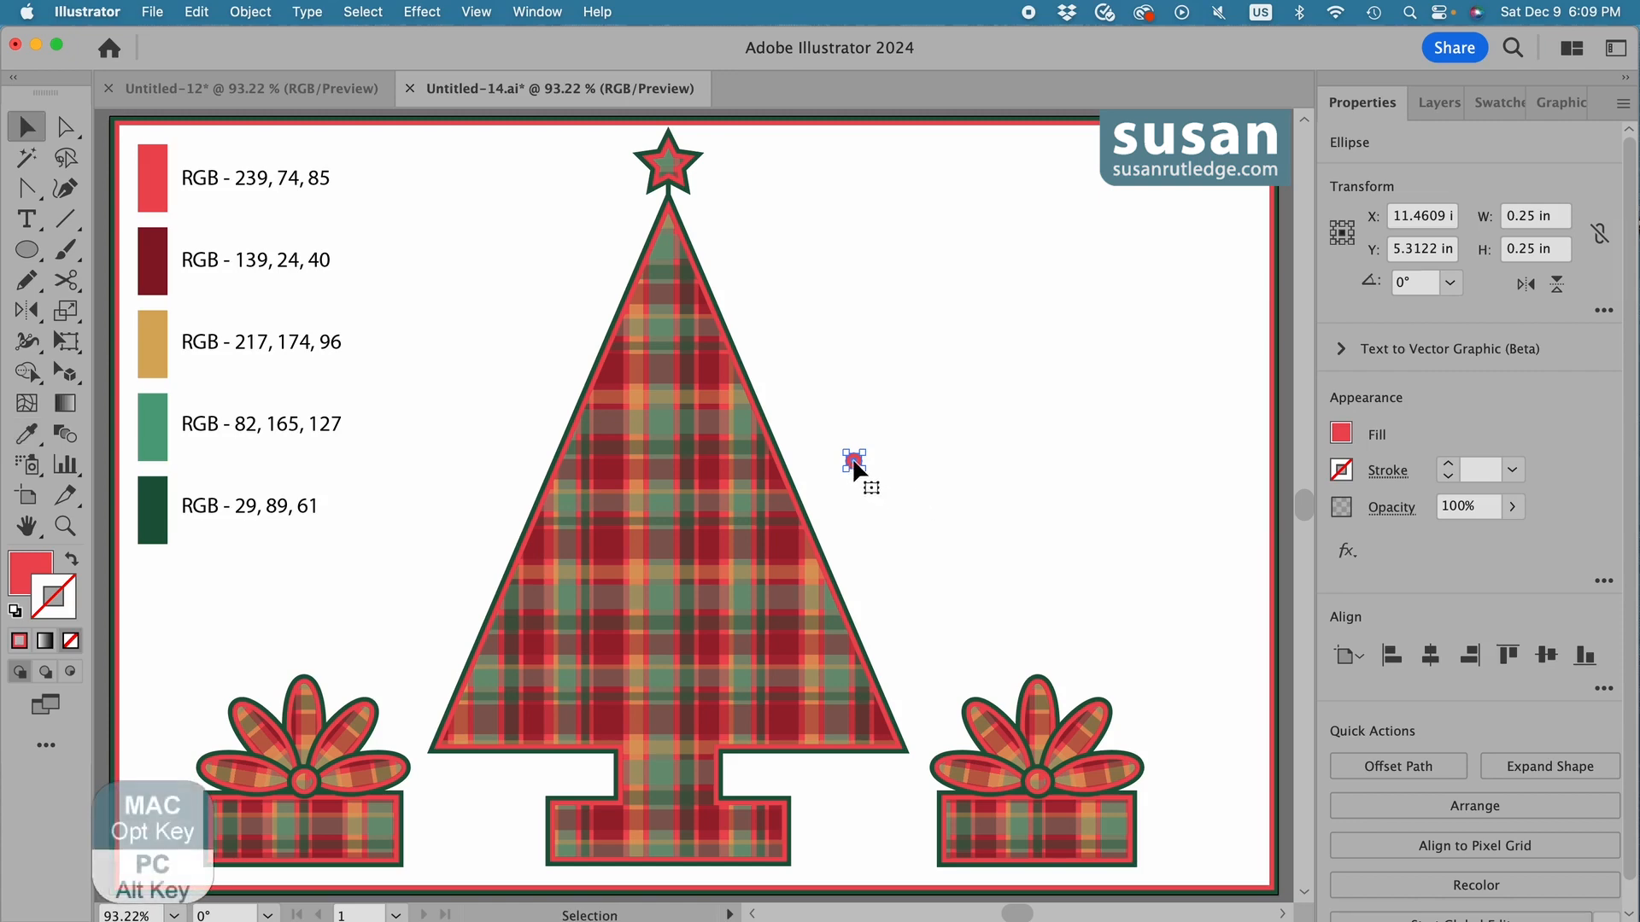
mouse_move(853, 459)
left_mouse_down()
mouse_move(890, 458)
mouse_move(869, 461)
left_mouse_up()
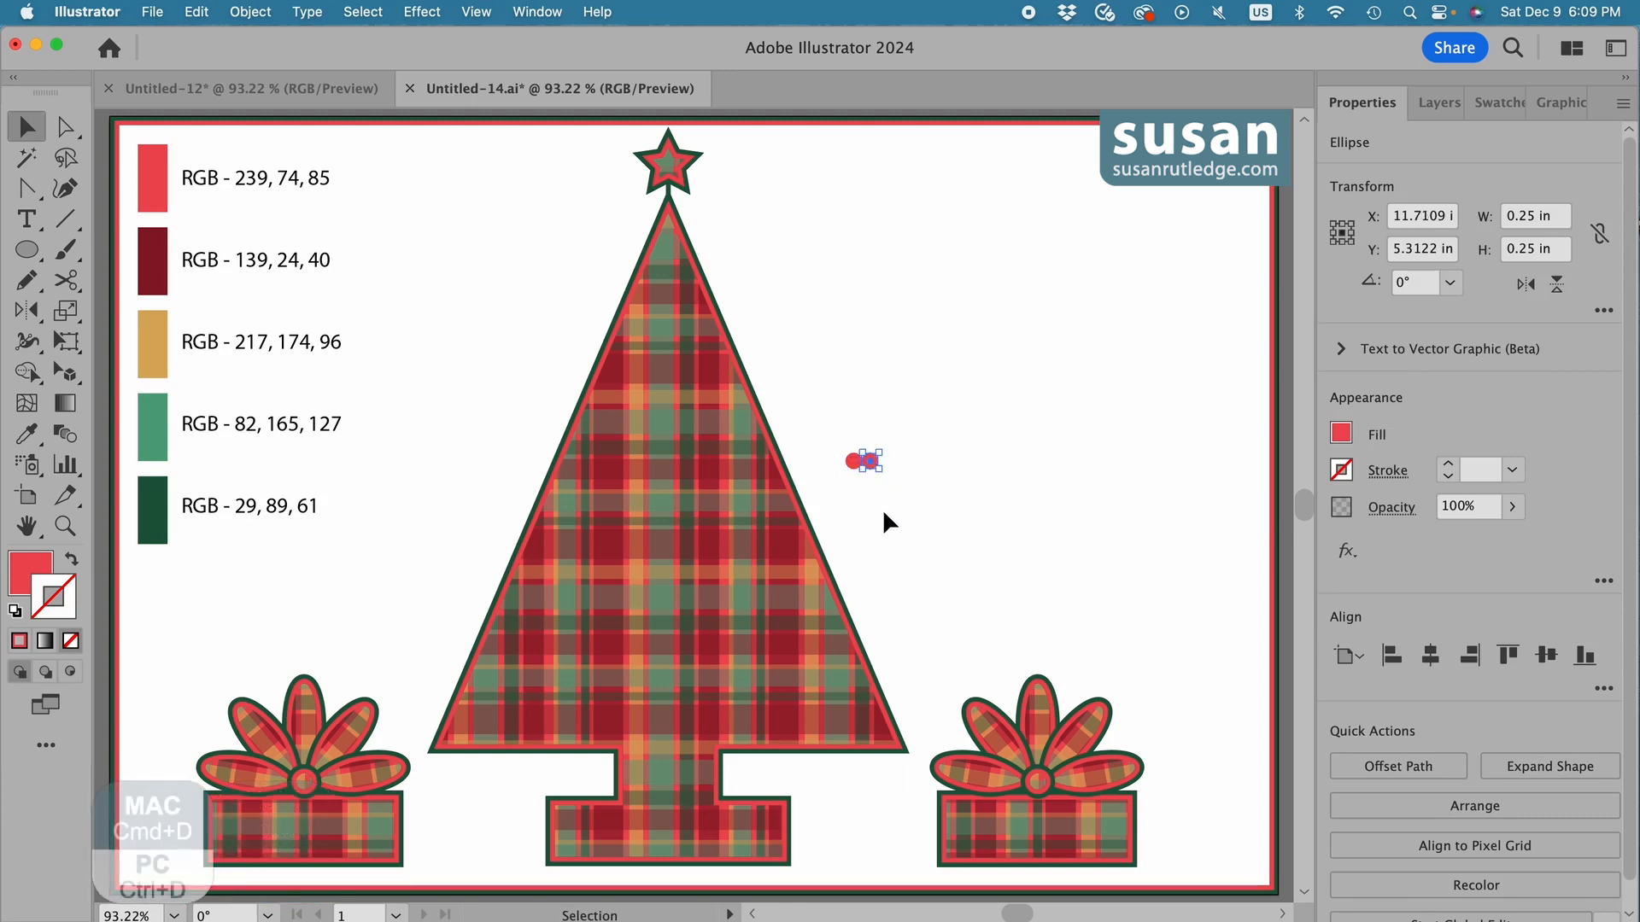
key("super+d")
key("super+d")
key("super+d")
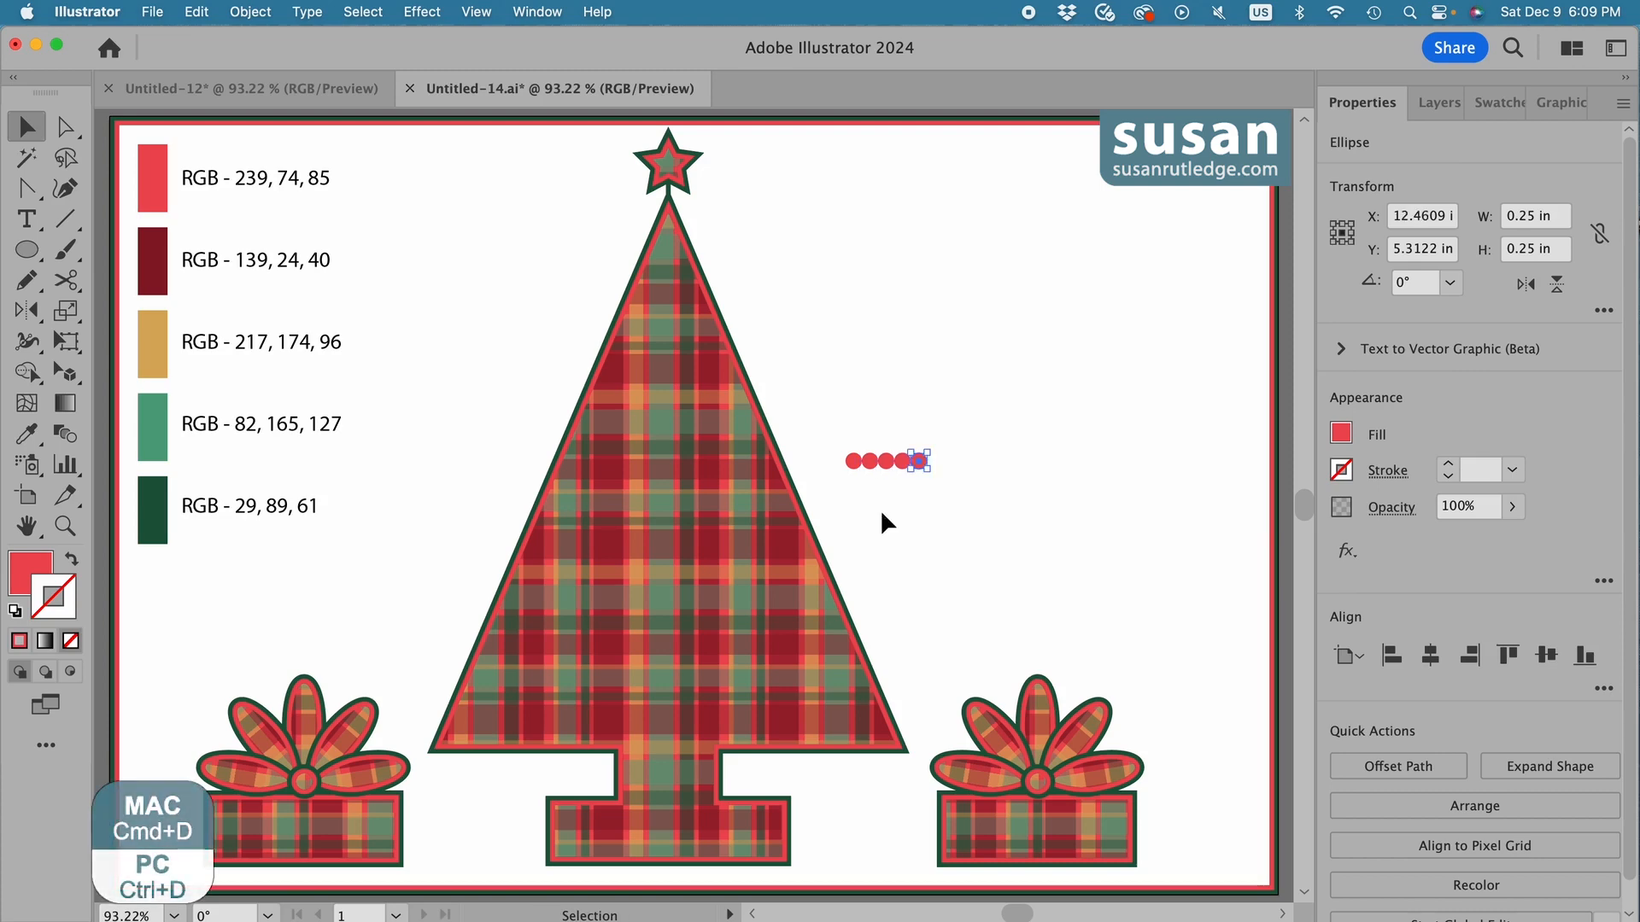
Recolour the fifth circle in the row to RGB 29, 89, 61 and the fourth to RGB 82, 165, 127, sampling the palette swatches.
key("i")
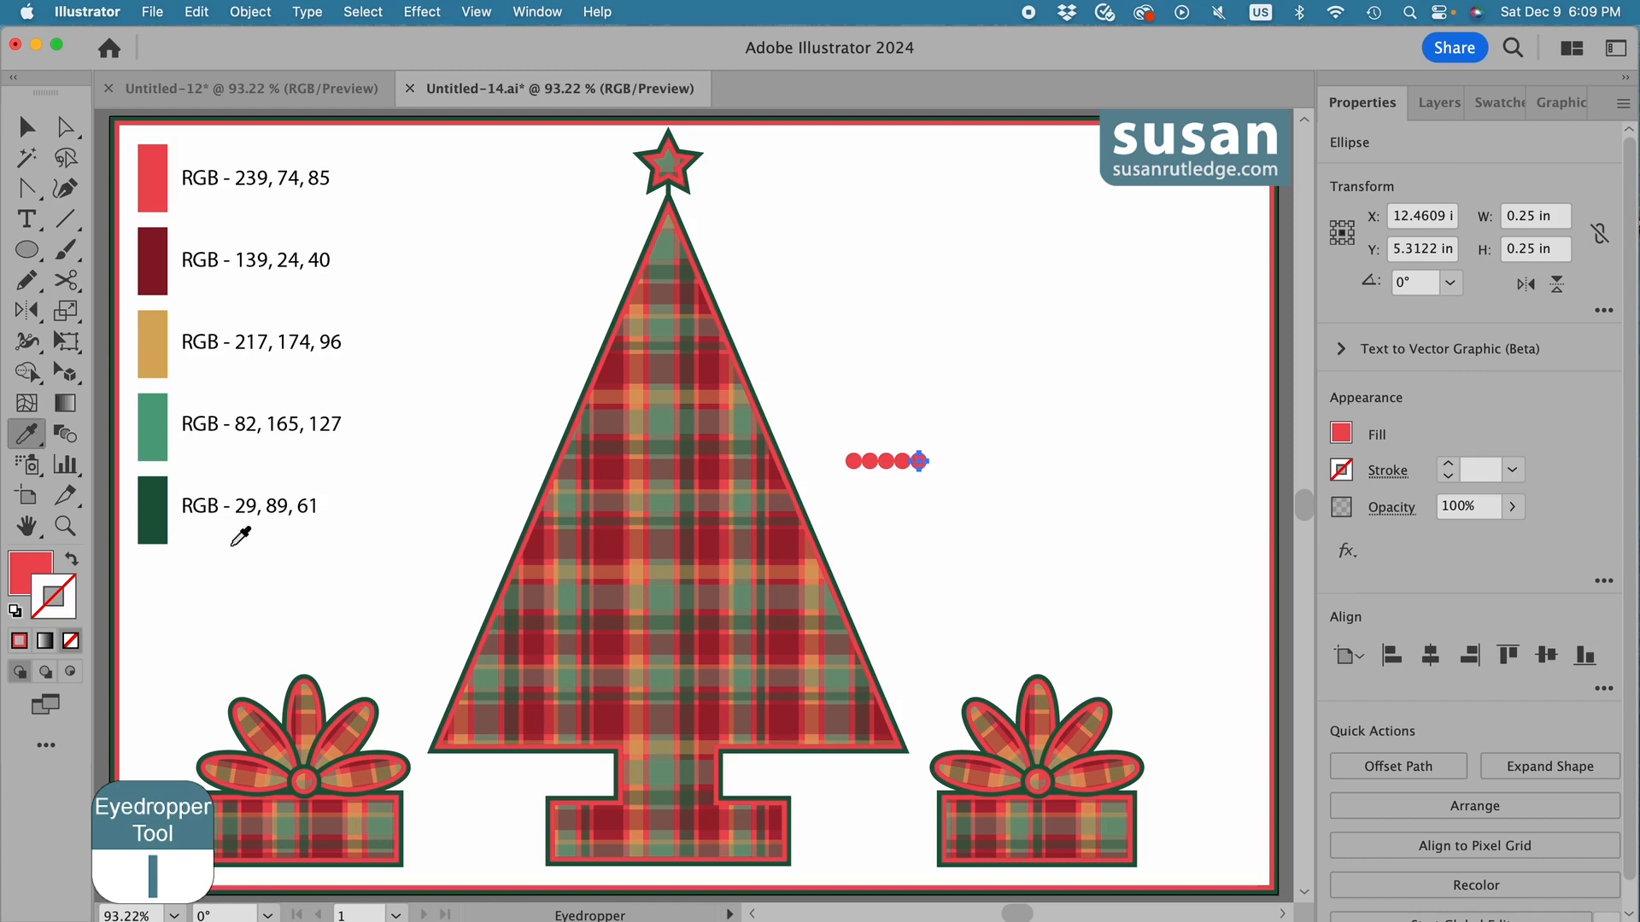
left_click(155, 511)
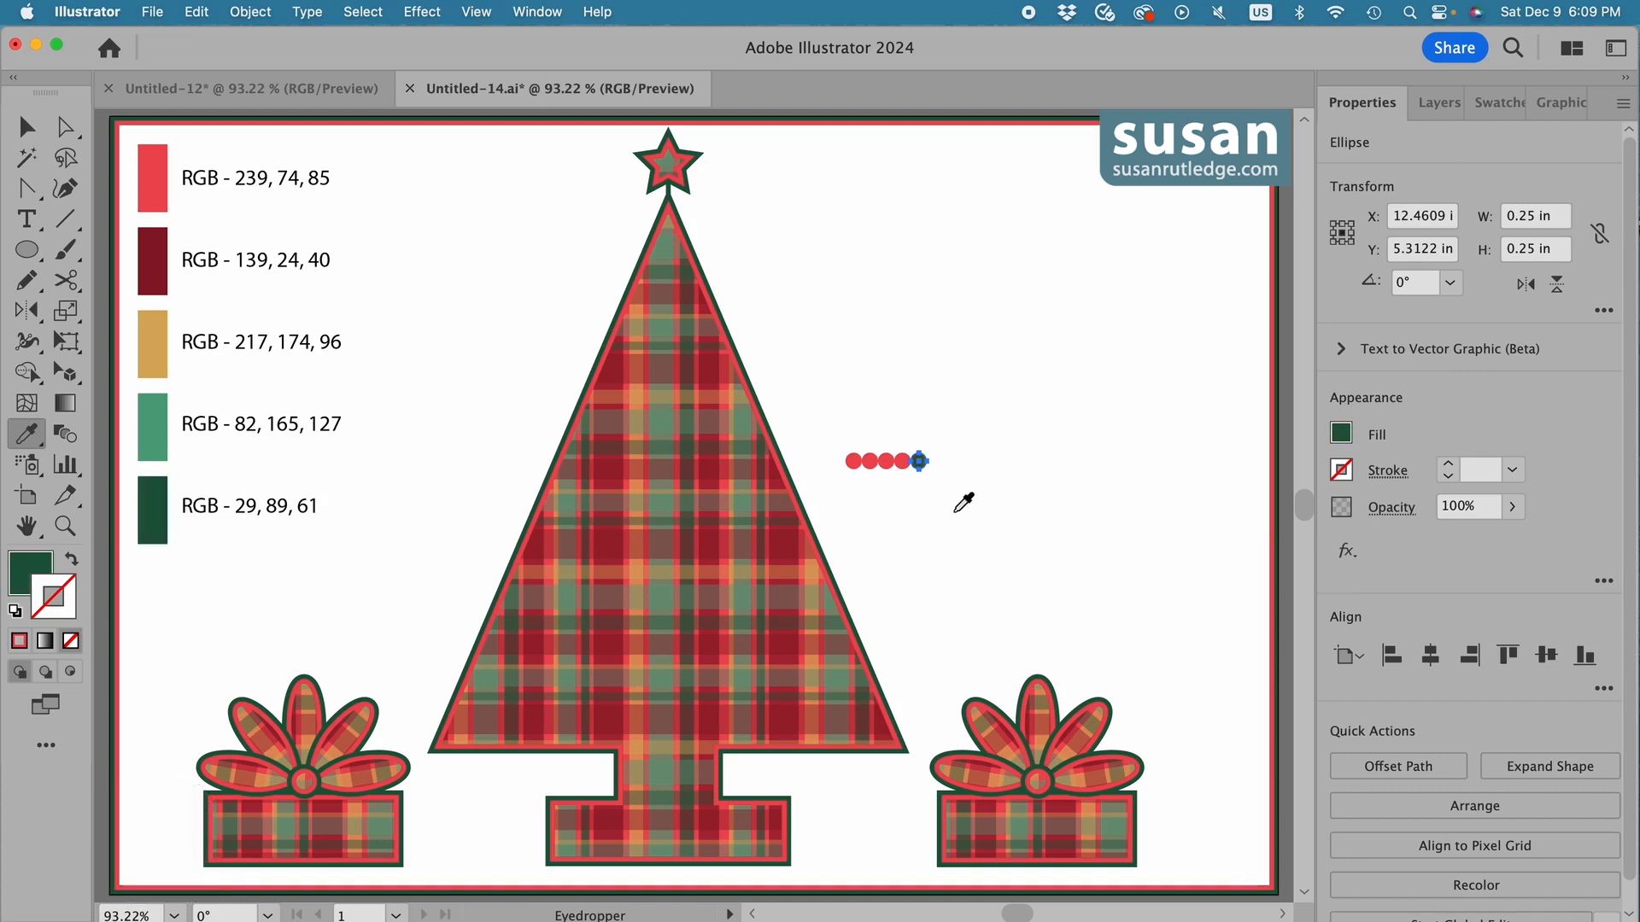
key("v")
left_click(902, 463)
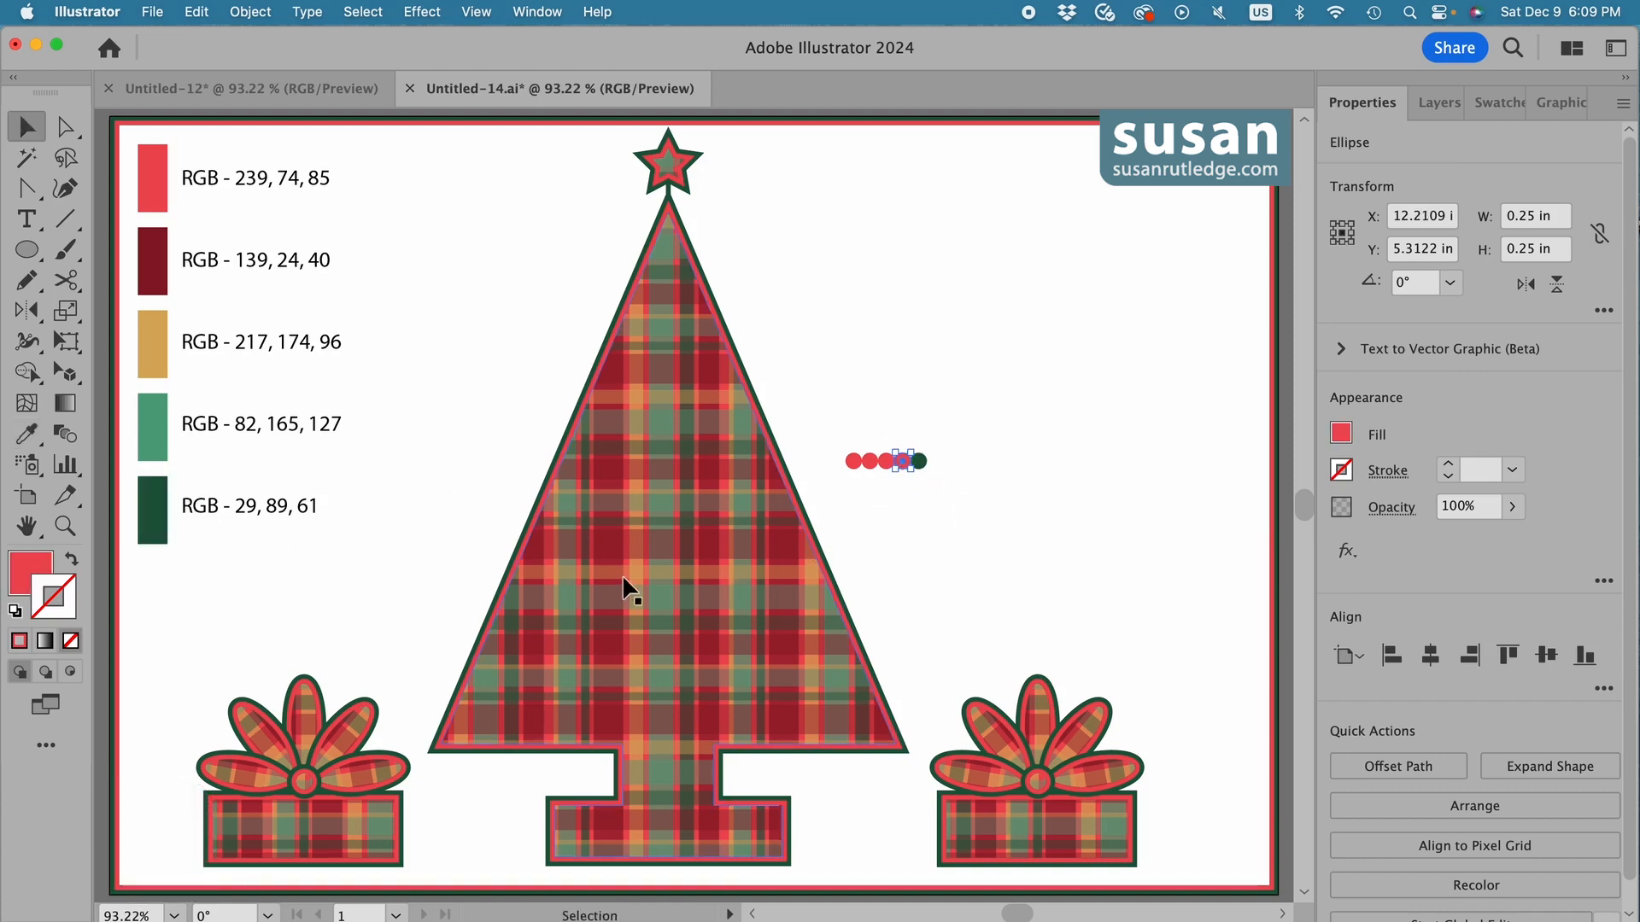
key("i")
left_click(155, 431)
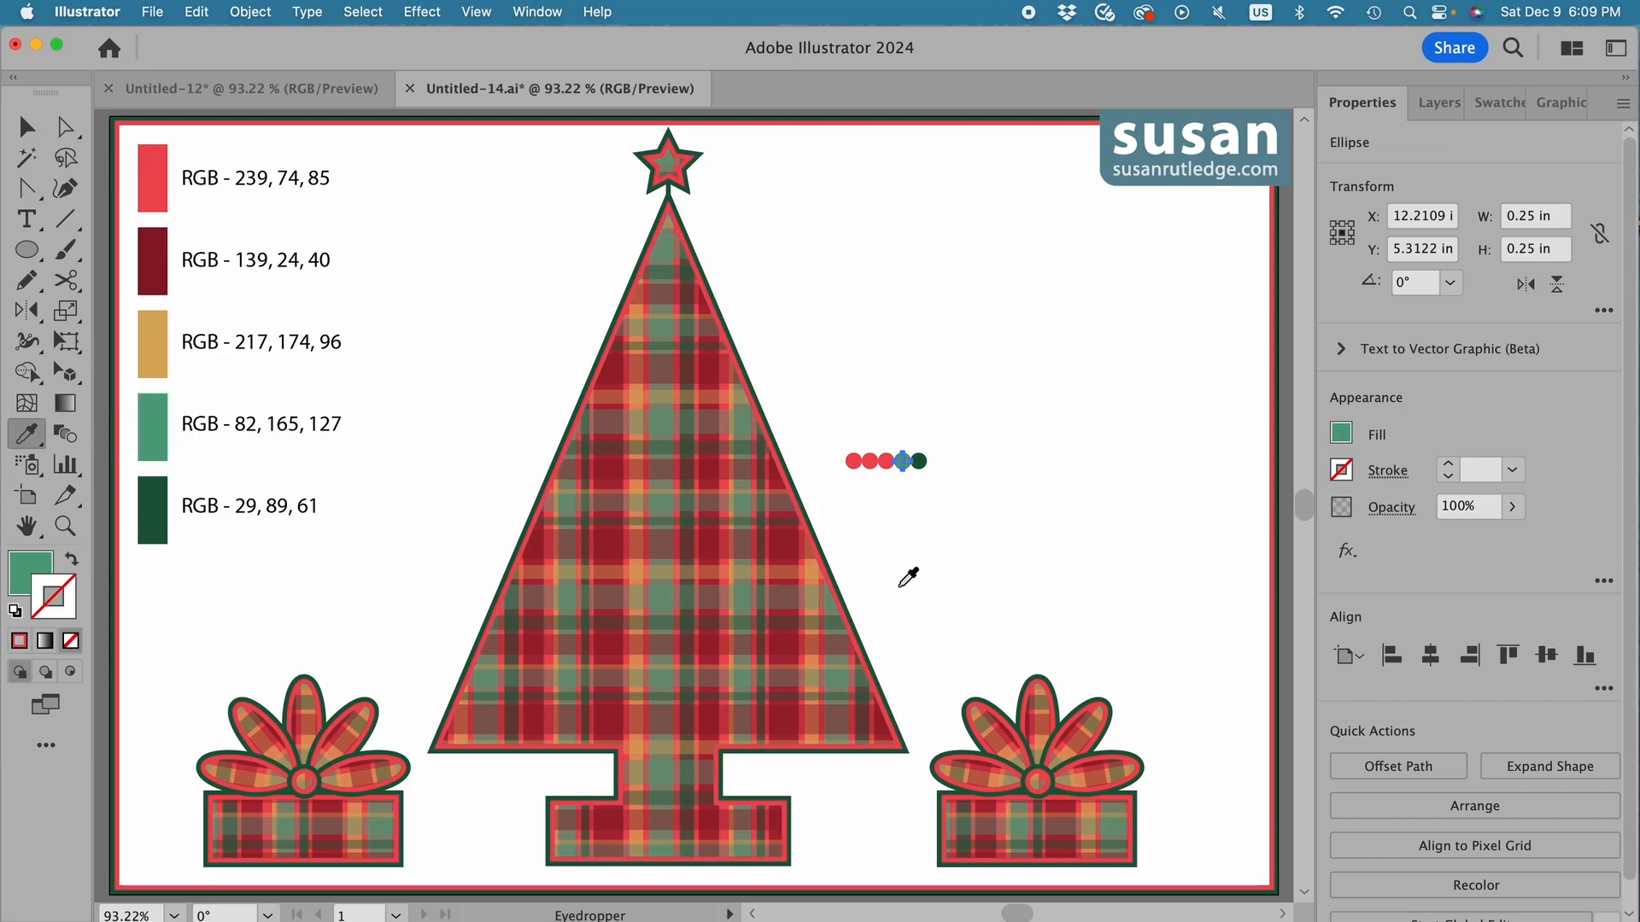
Recolour the third circle to RGB 217, 174, 96 and the second to RGB 139, 24, 40, sampling the palette swatches.
key("v")
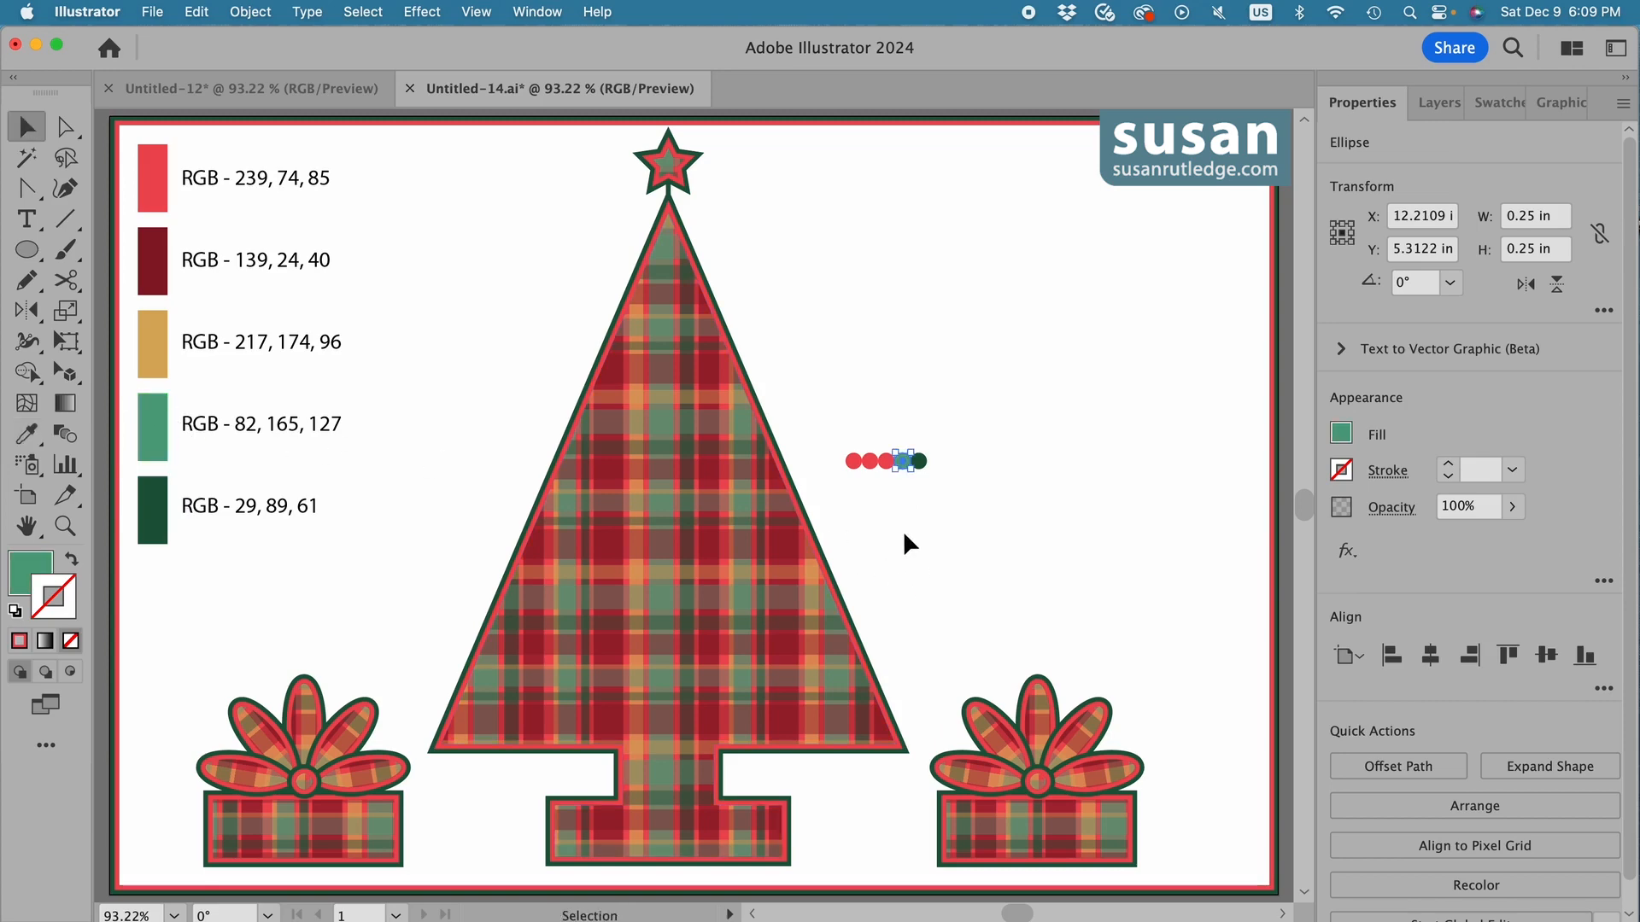
left_click(886, 463)
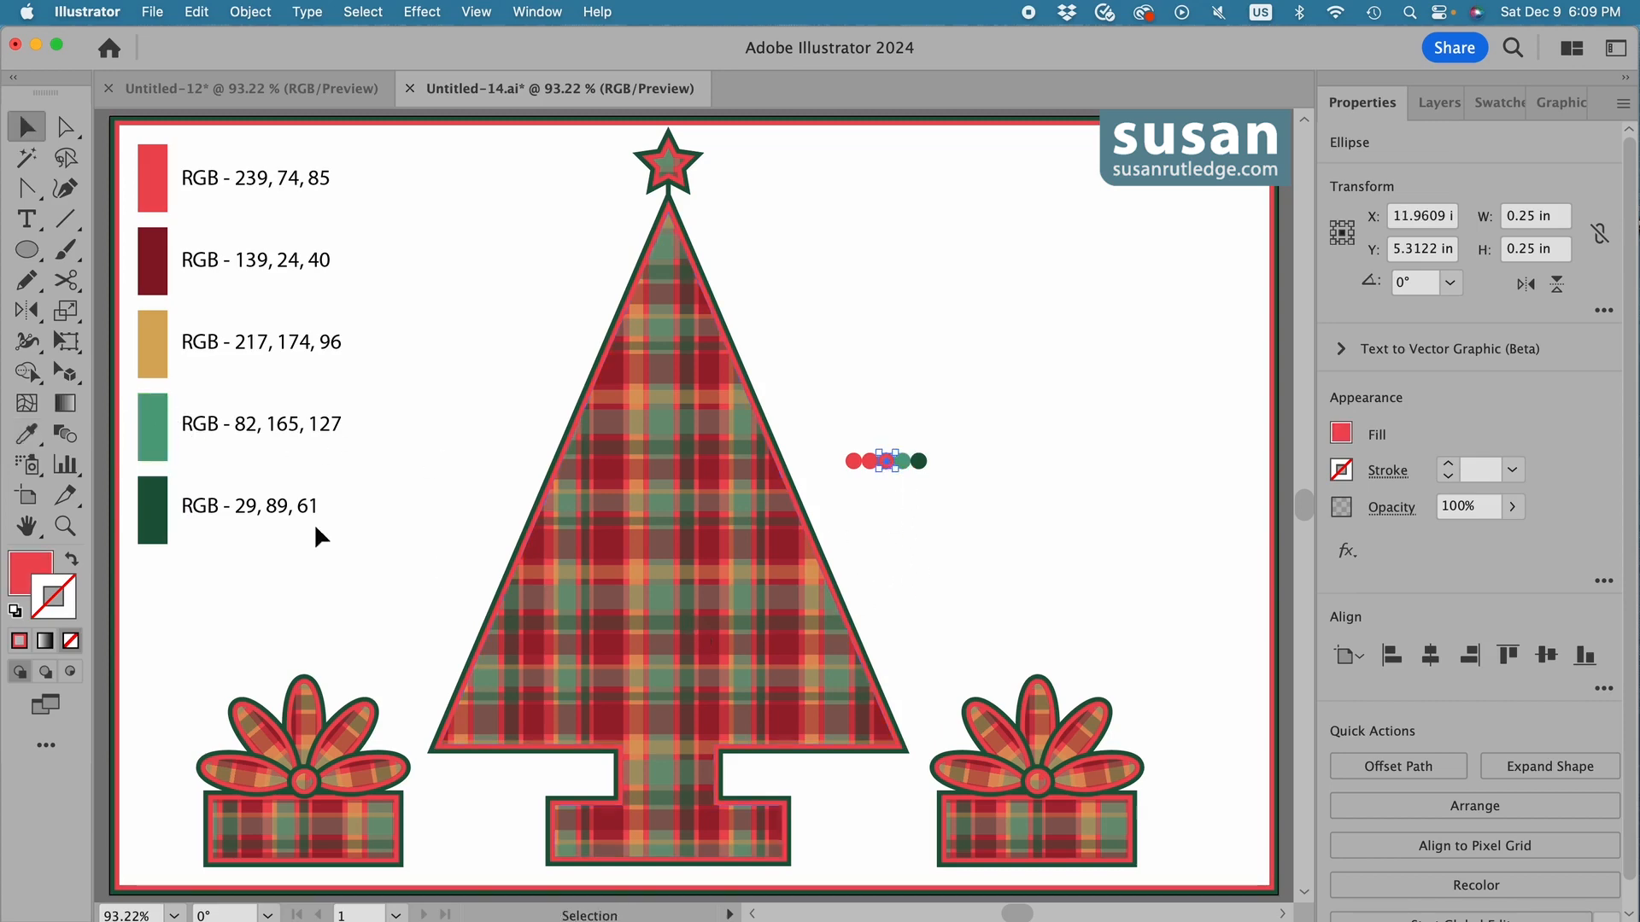
key("i")
left_click(155, 342)
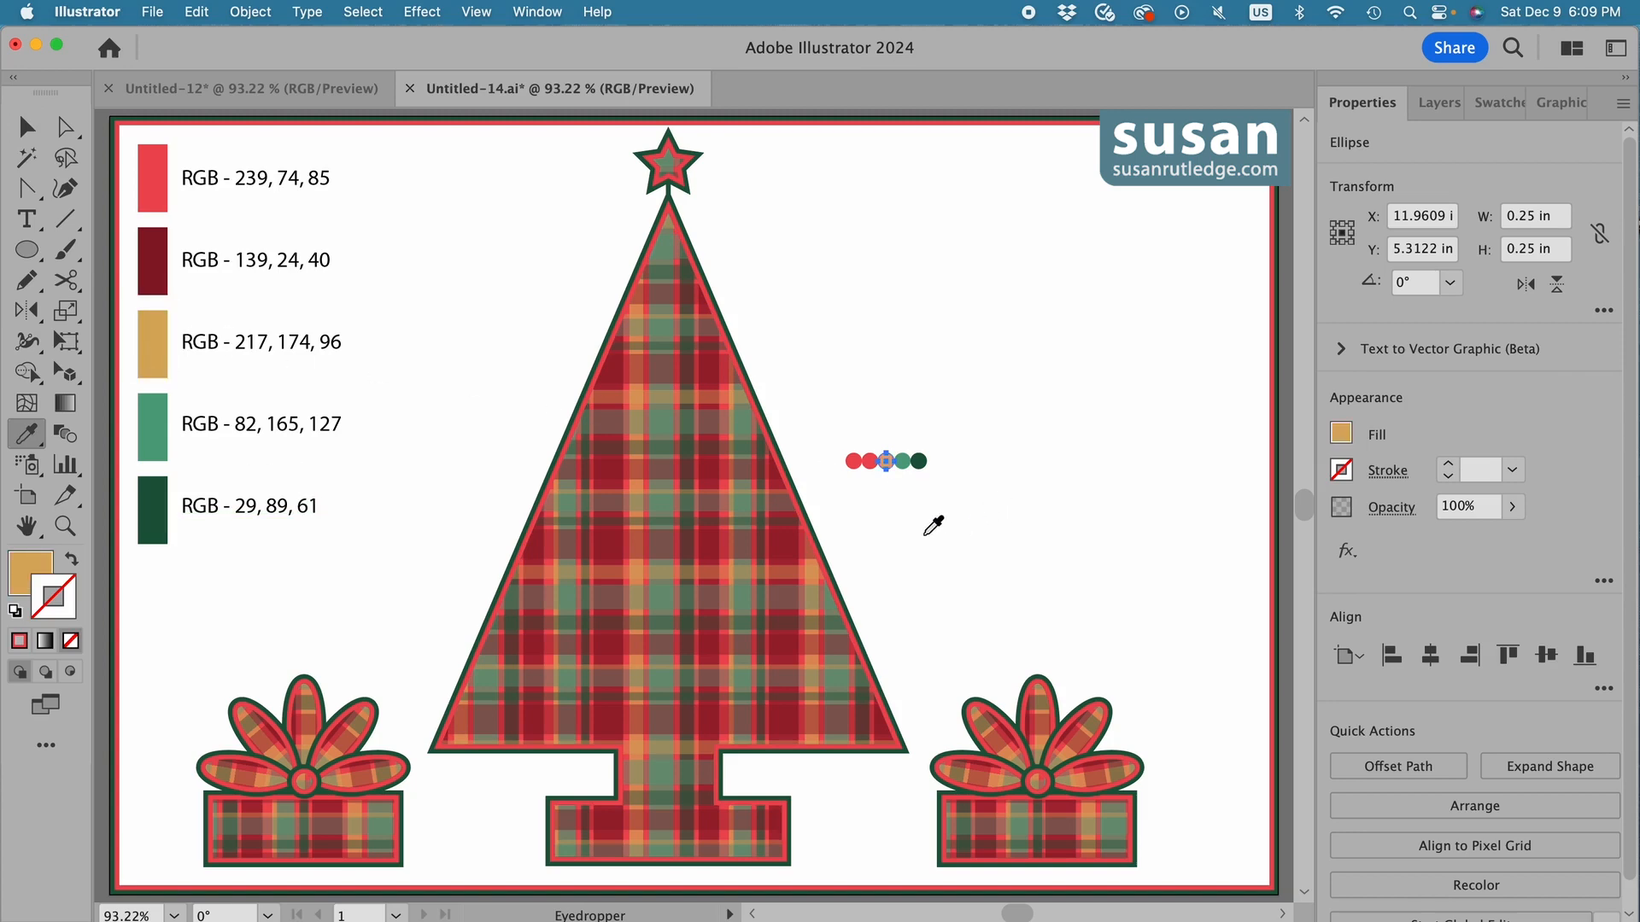
key("v")
left_click(870, 462)
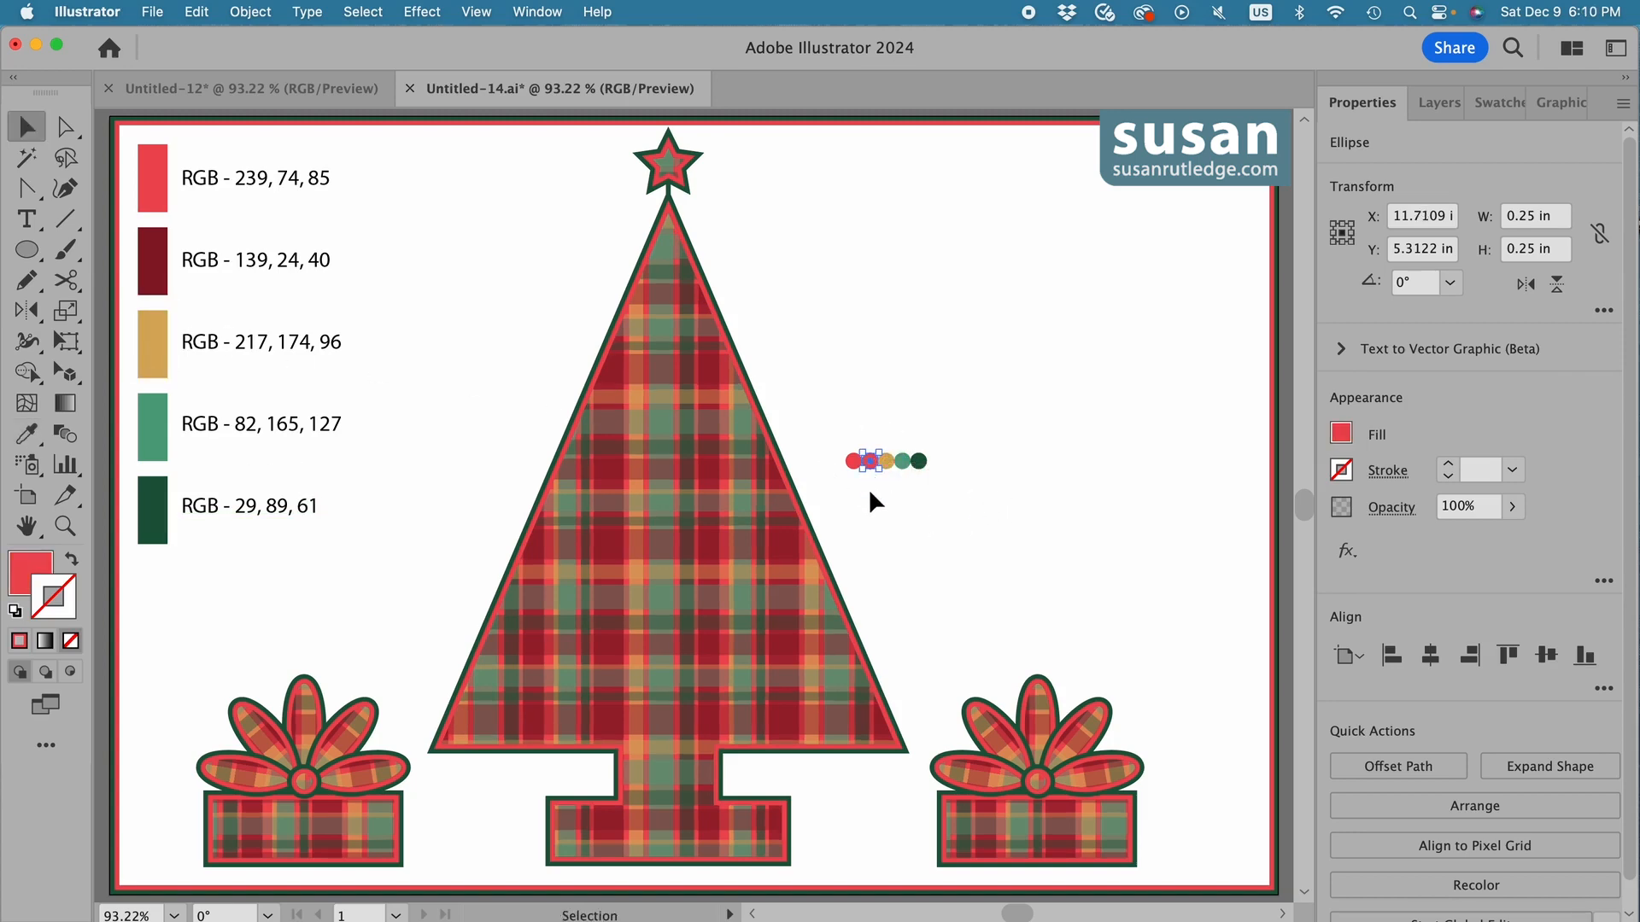
key("i")
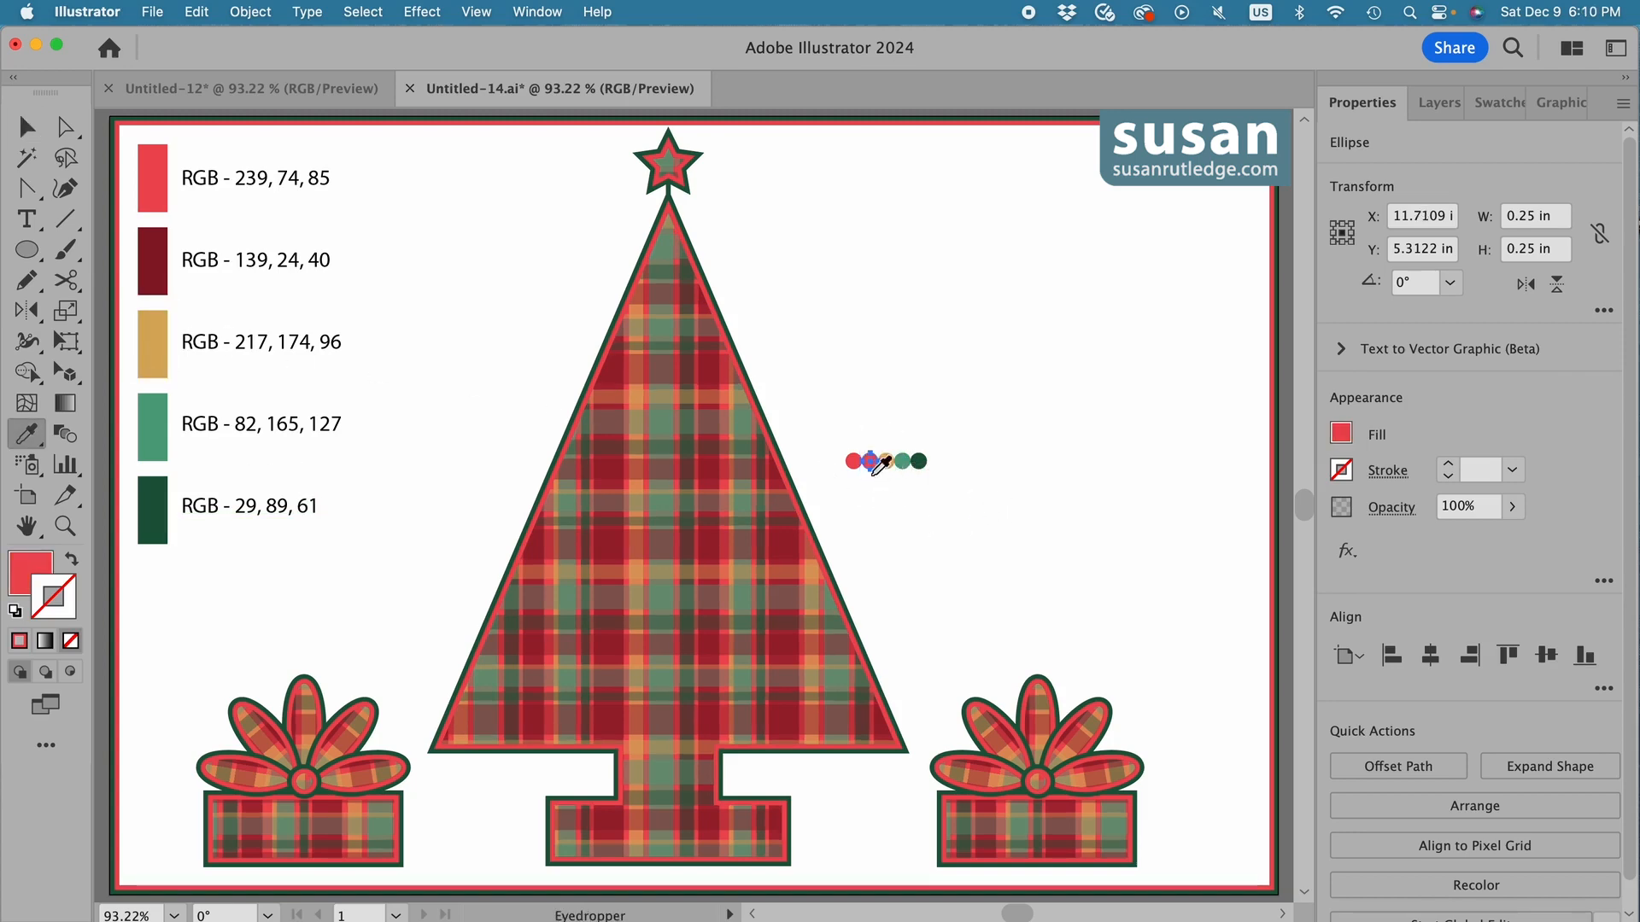
left_click(150, 259)
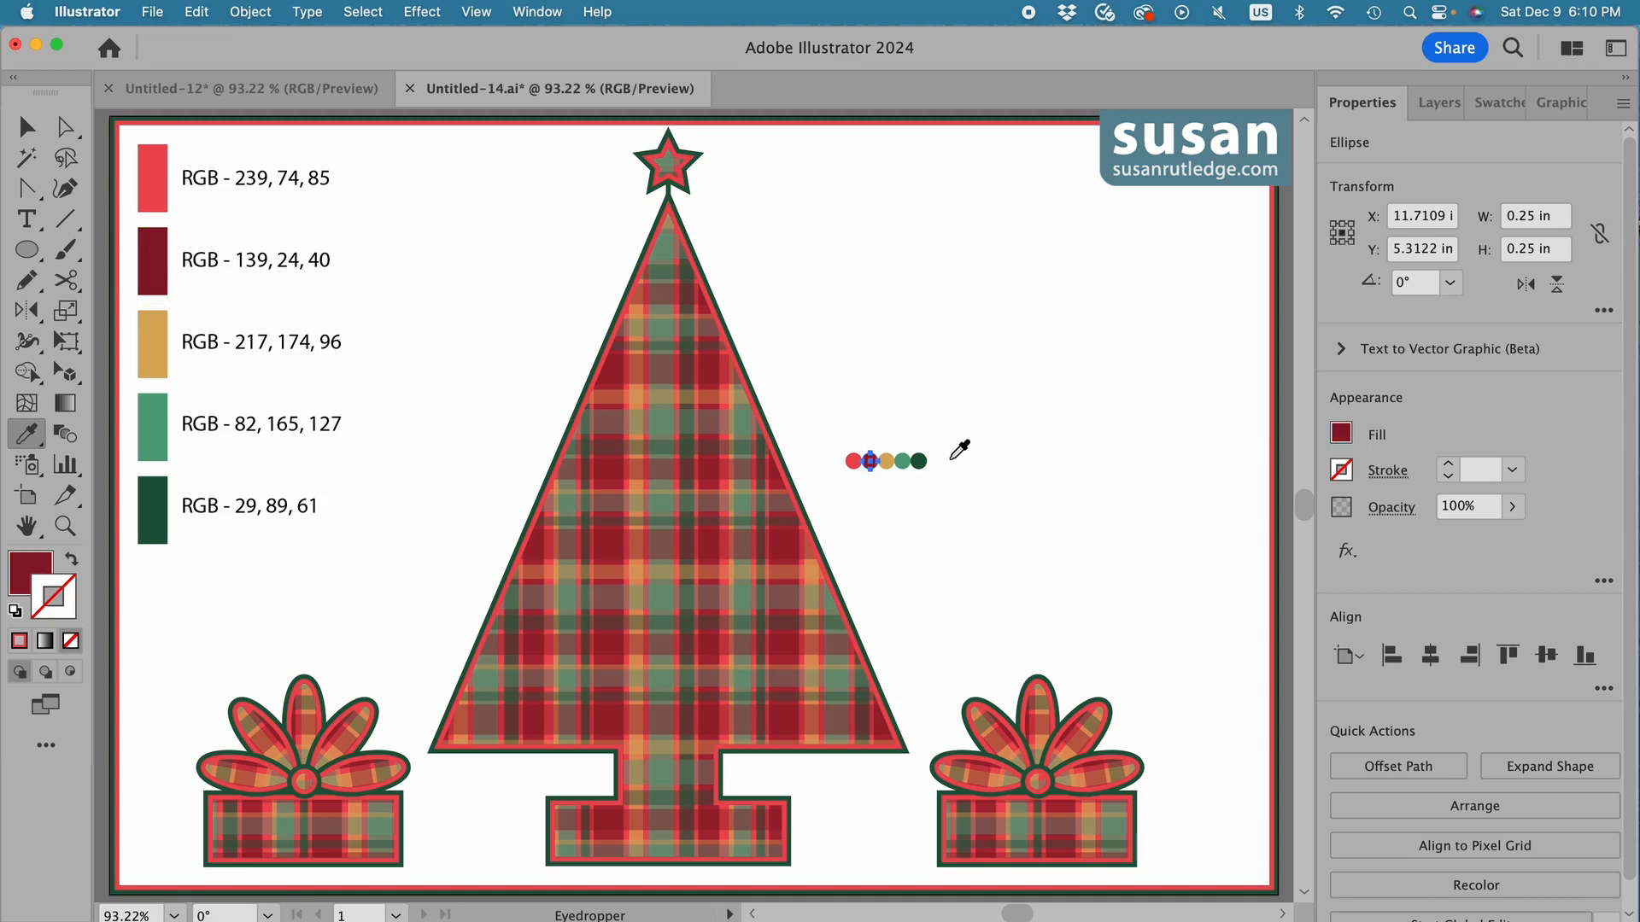
Group the row of five coloured circles.
key("v")
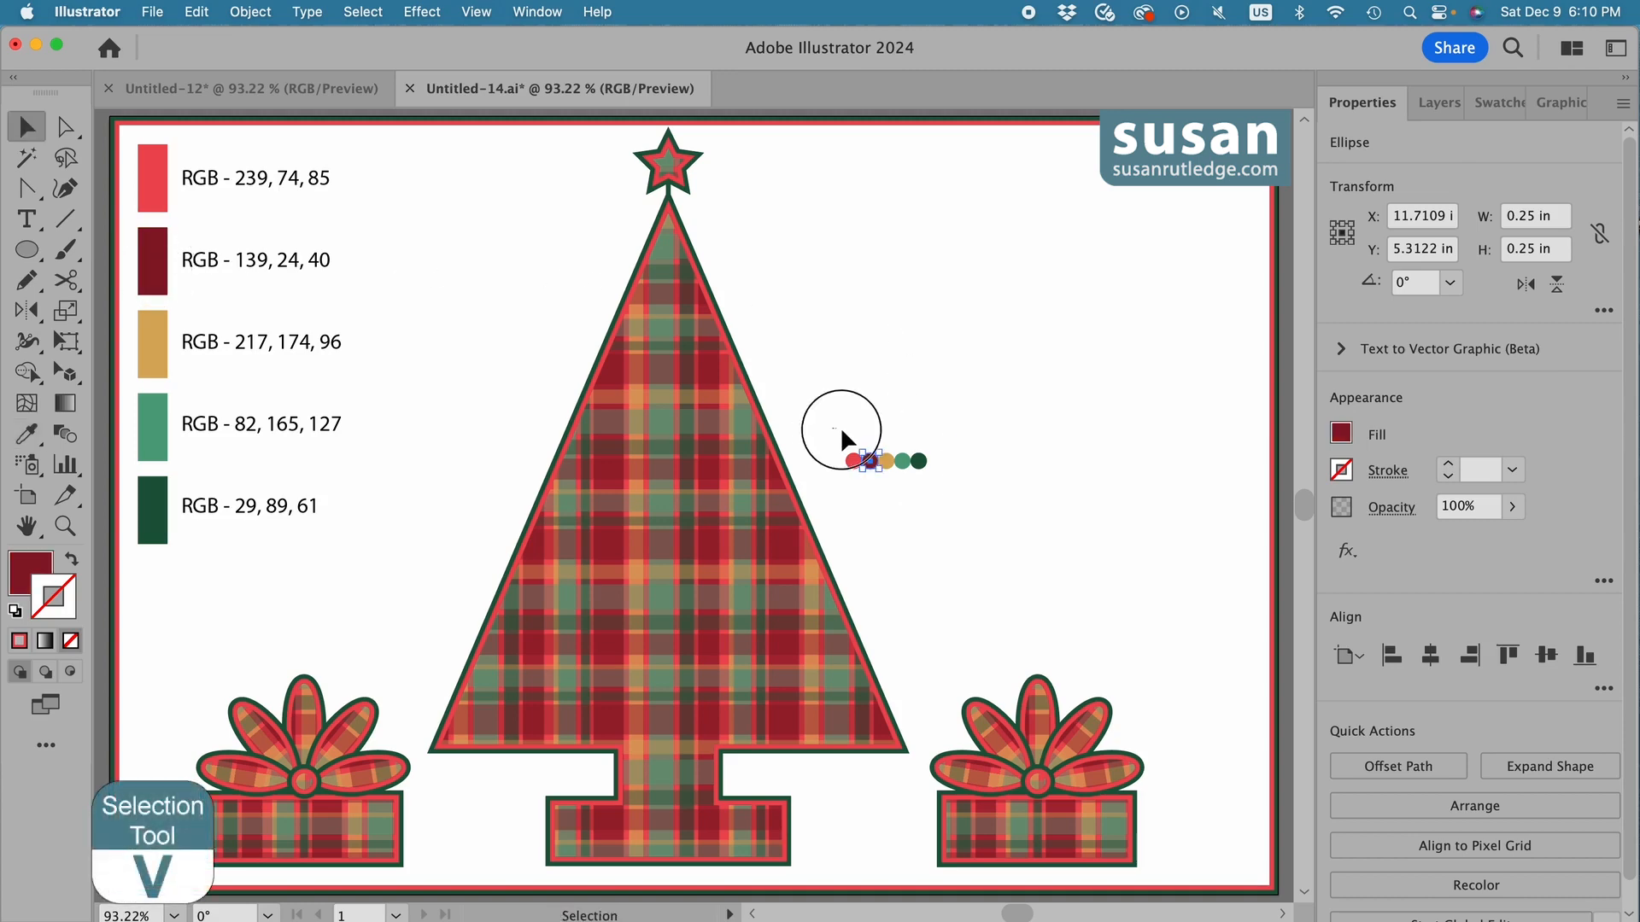
left_click_drag(841, 439, 960, 483)
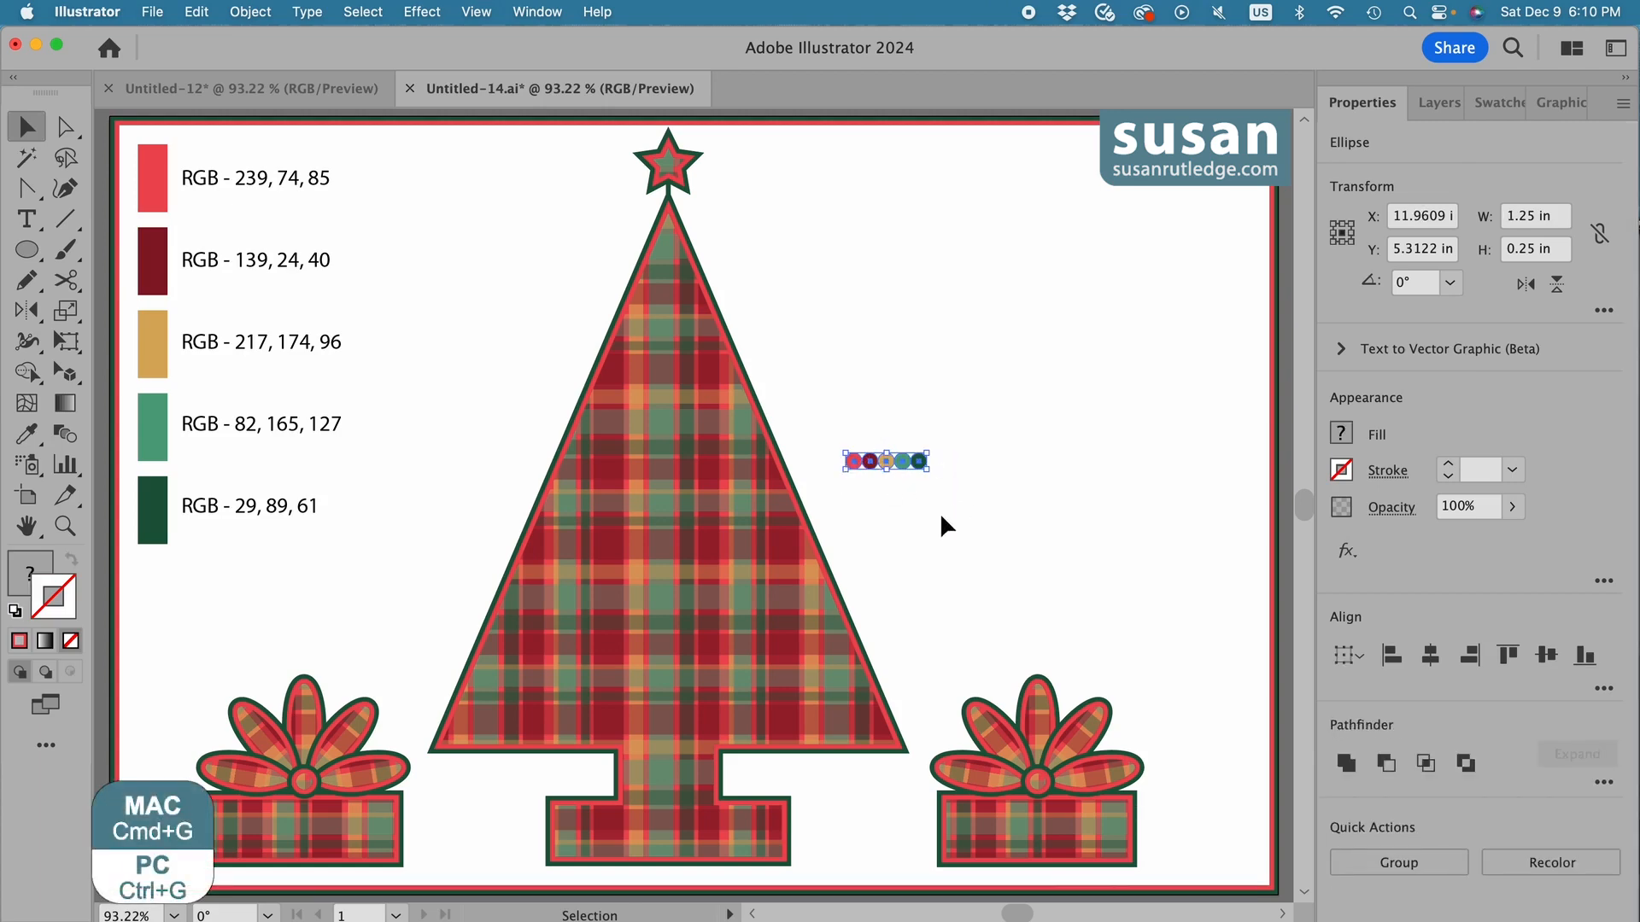
key("super+g")
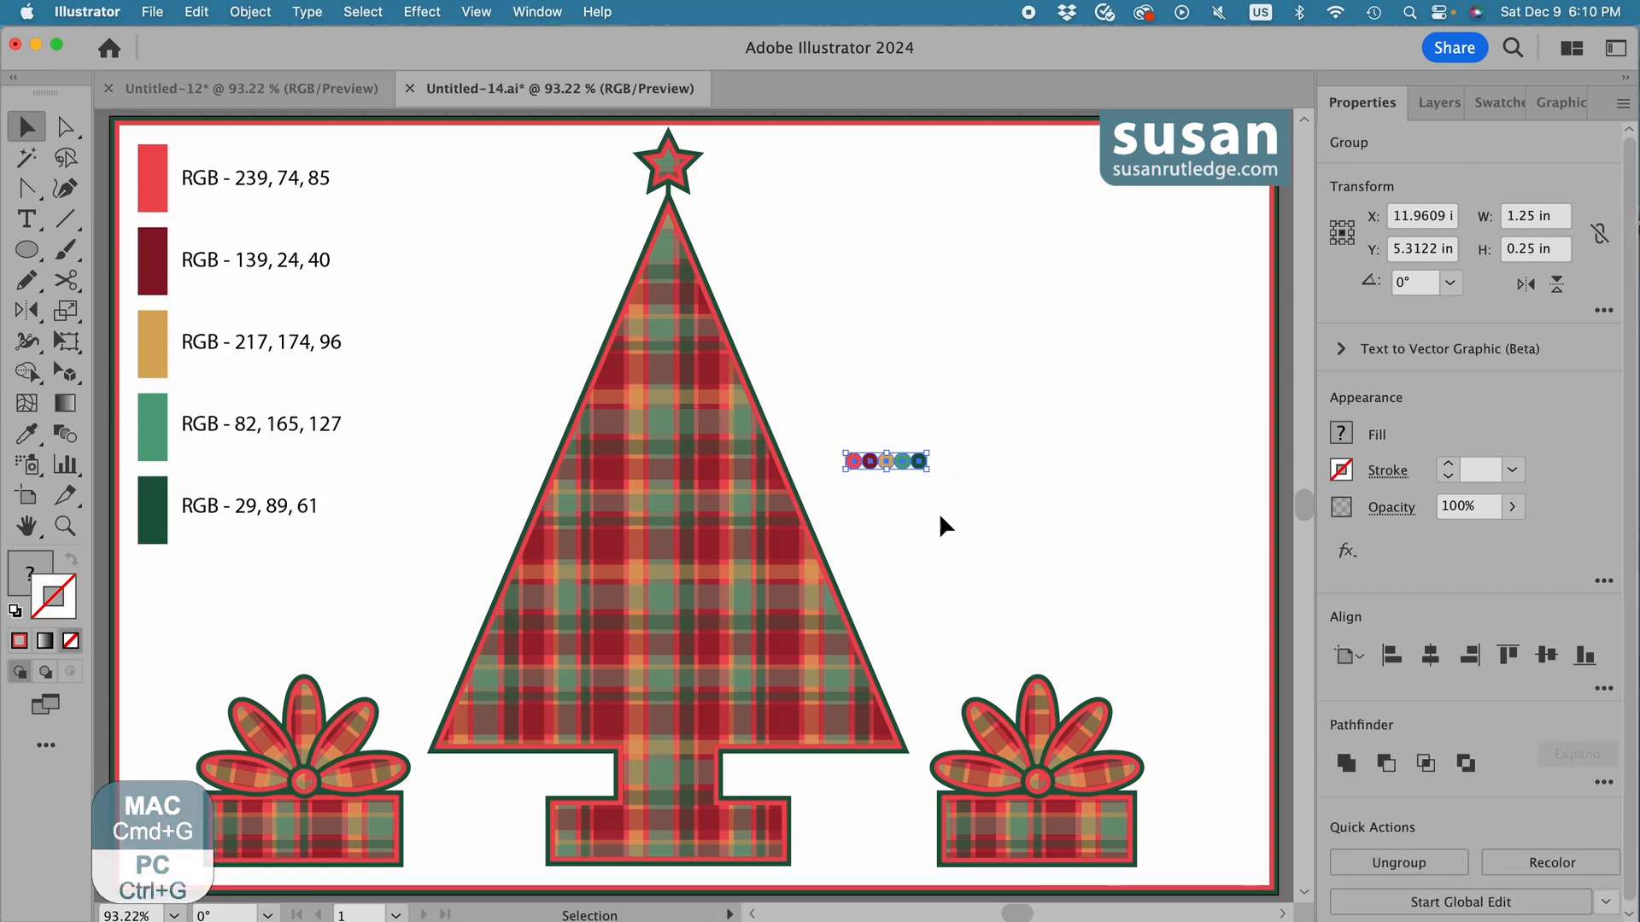
Create a new Pattern Brush from the grouped circles, keeping the default name, scale, spacing and fit options.
left_click(537, 12)
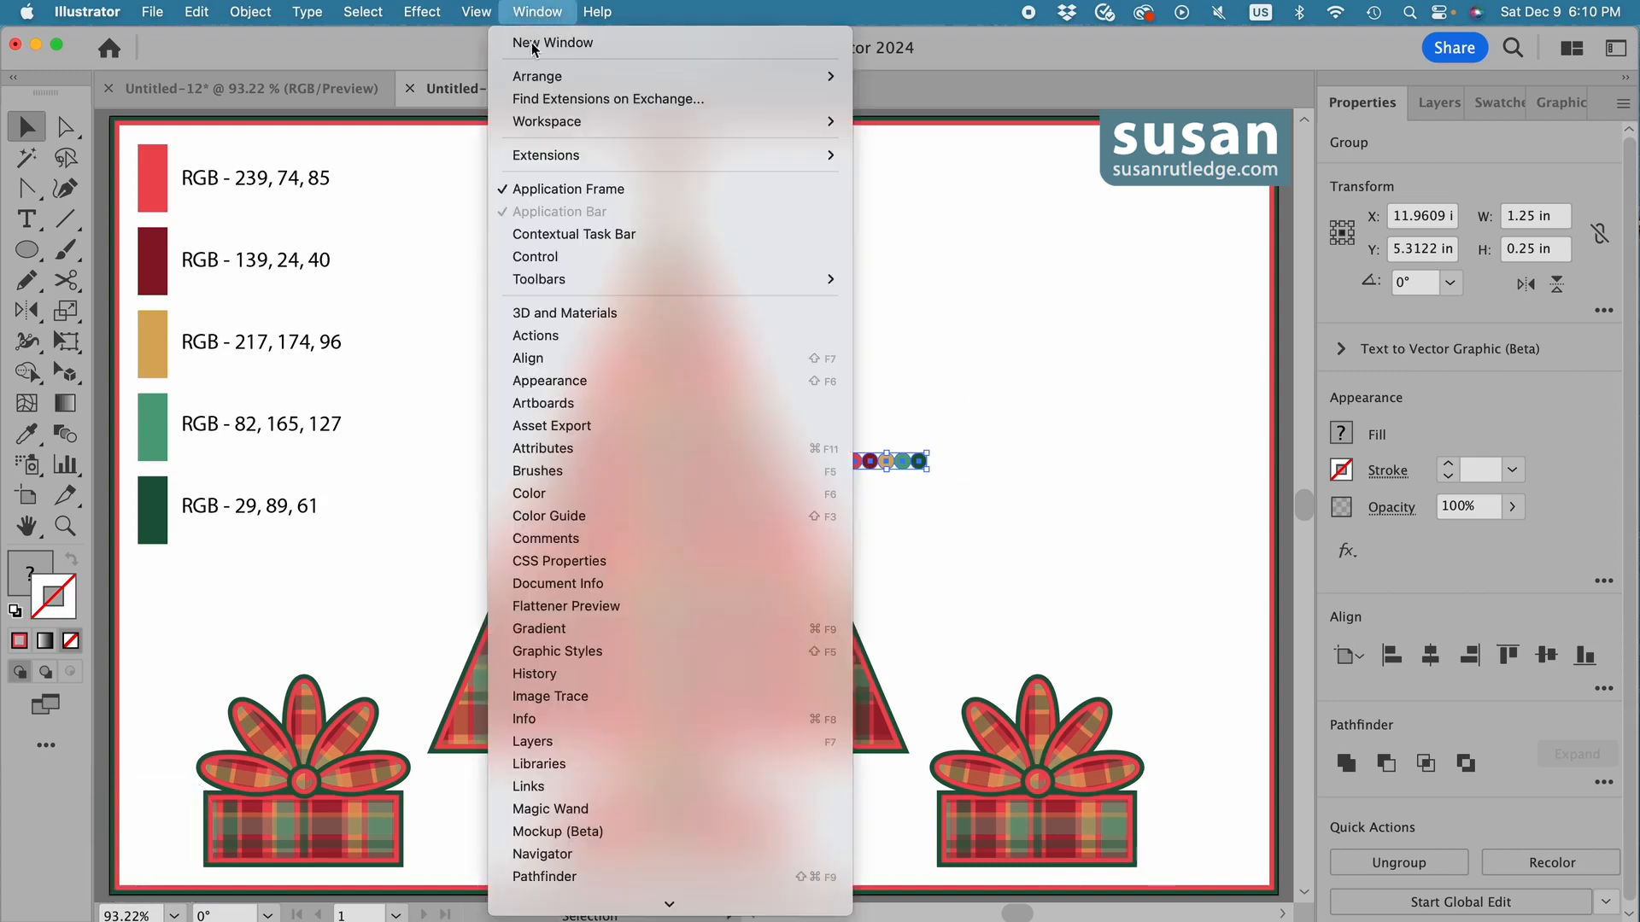
left_click(543, 471)
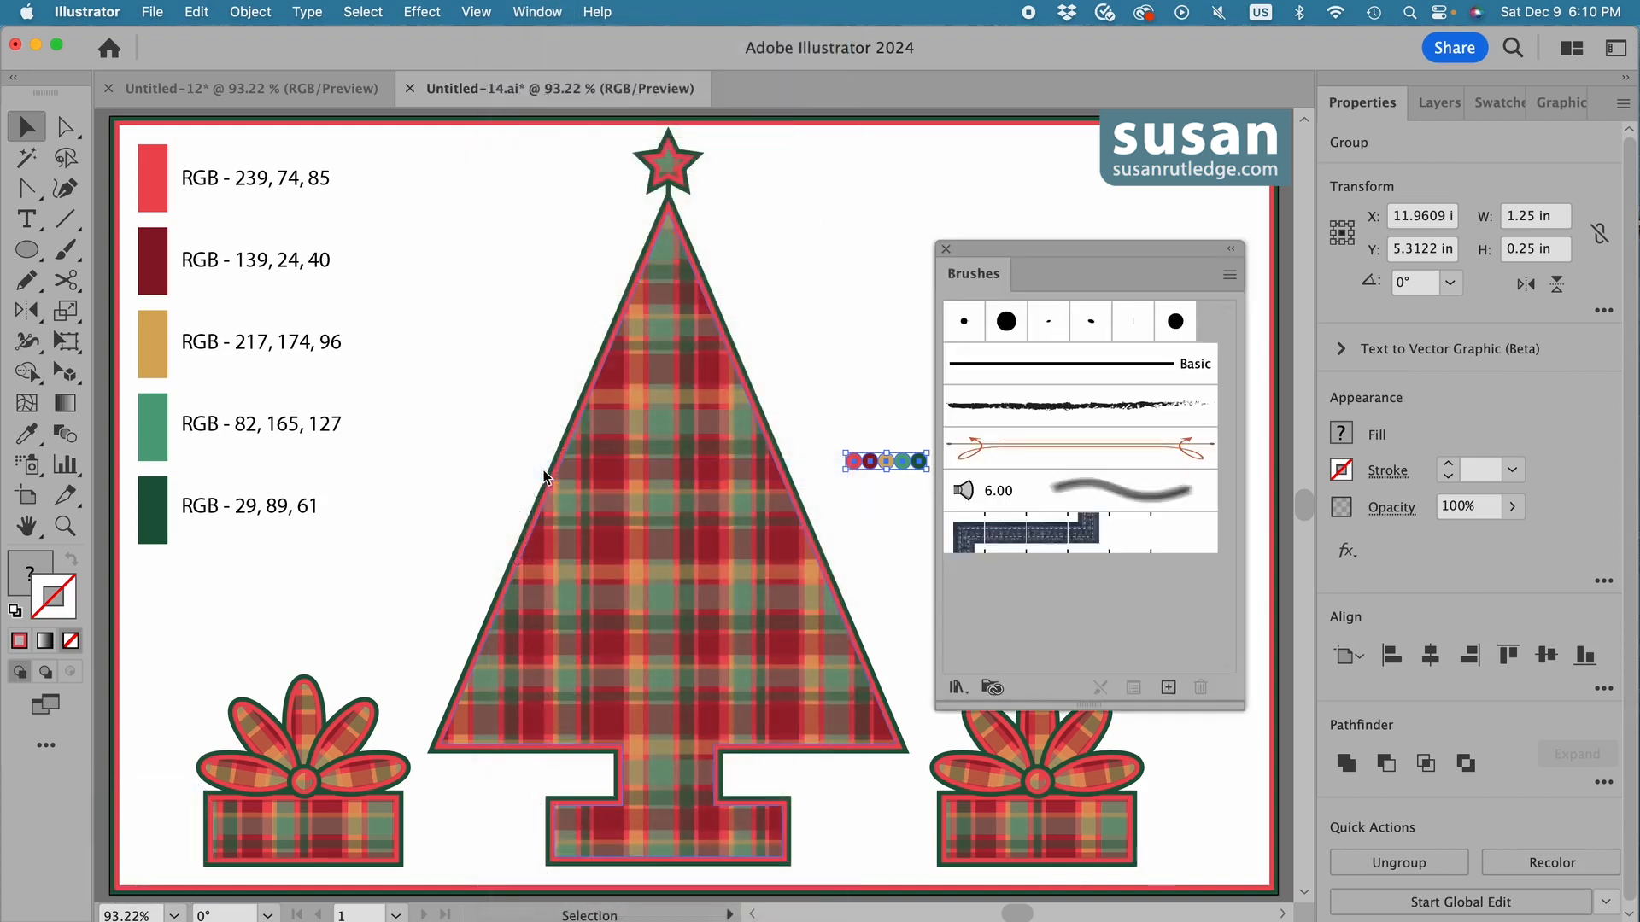
mouse_move(961, 247)
left_mouse_down()
mouse_move(360, 249)
mouse_move(356, 229)
left_mouse_up()
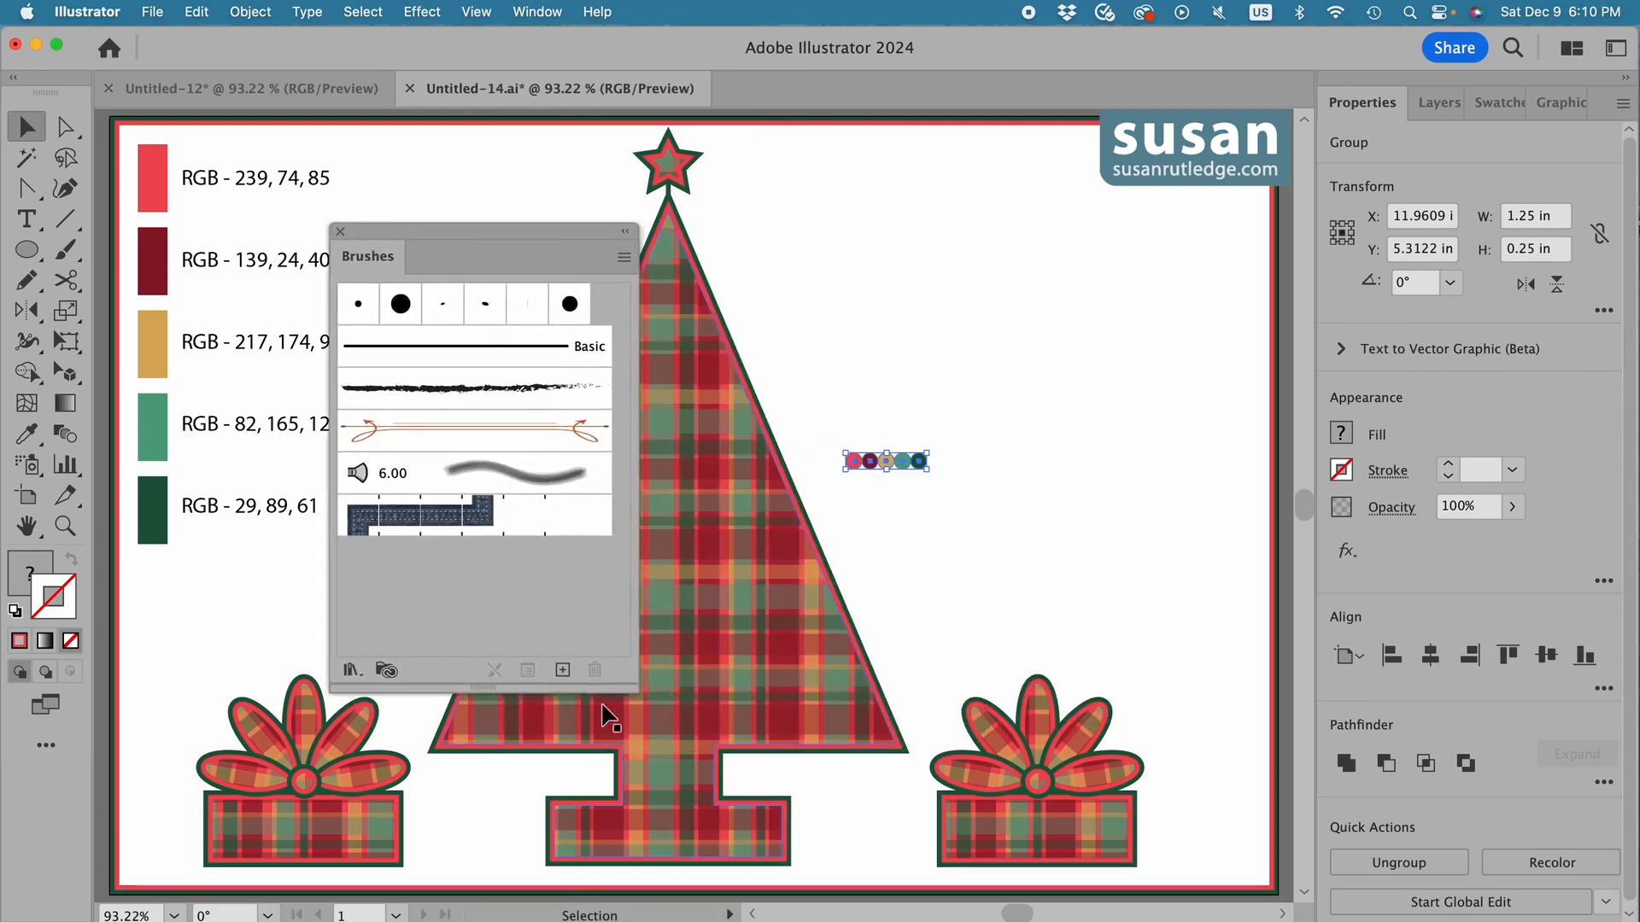
left_click(563, 671)
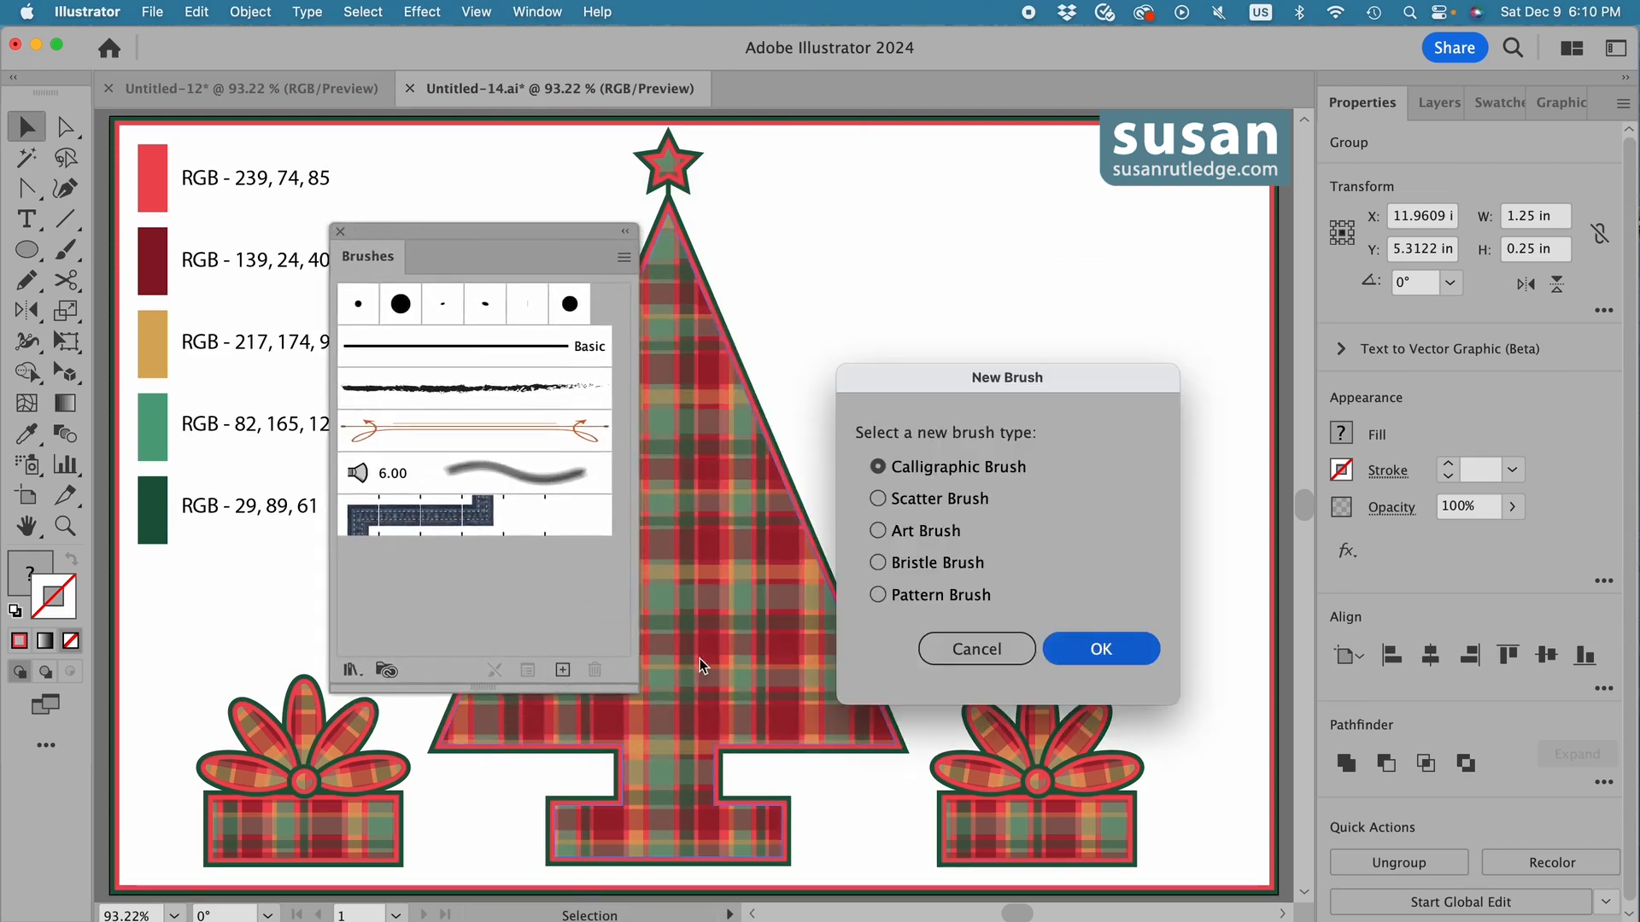
left_click(878, 595)
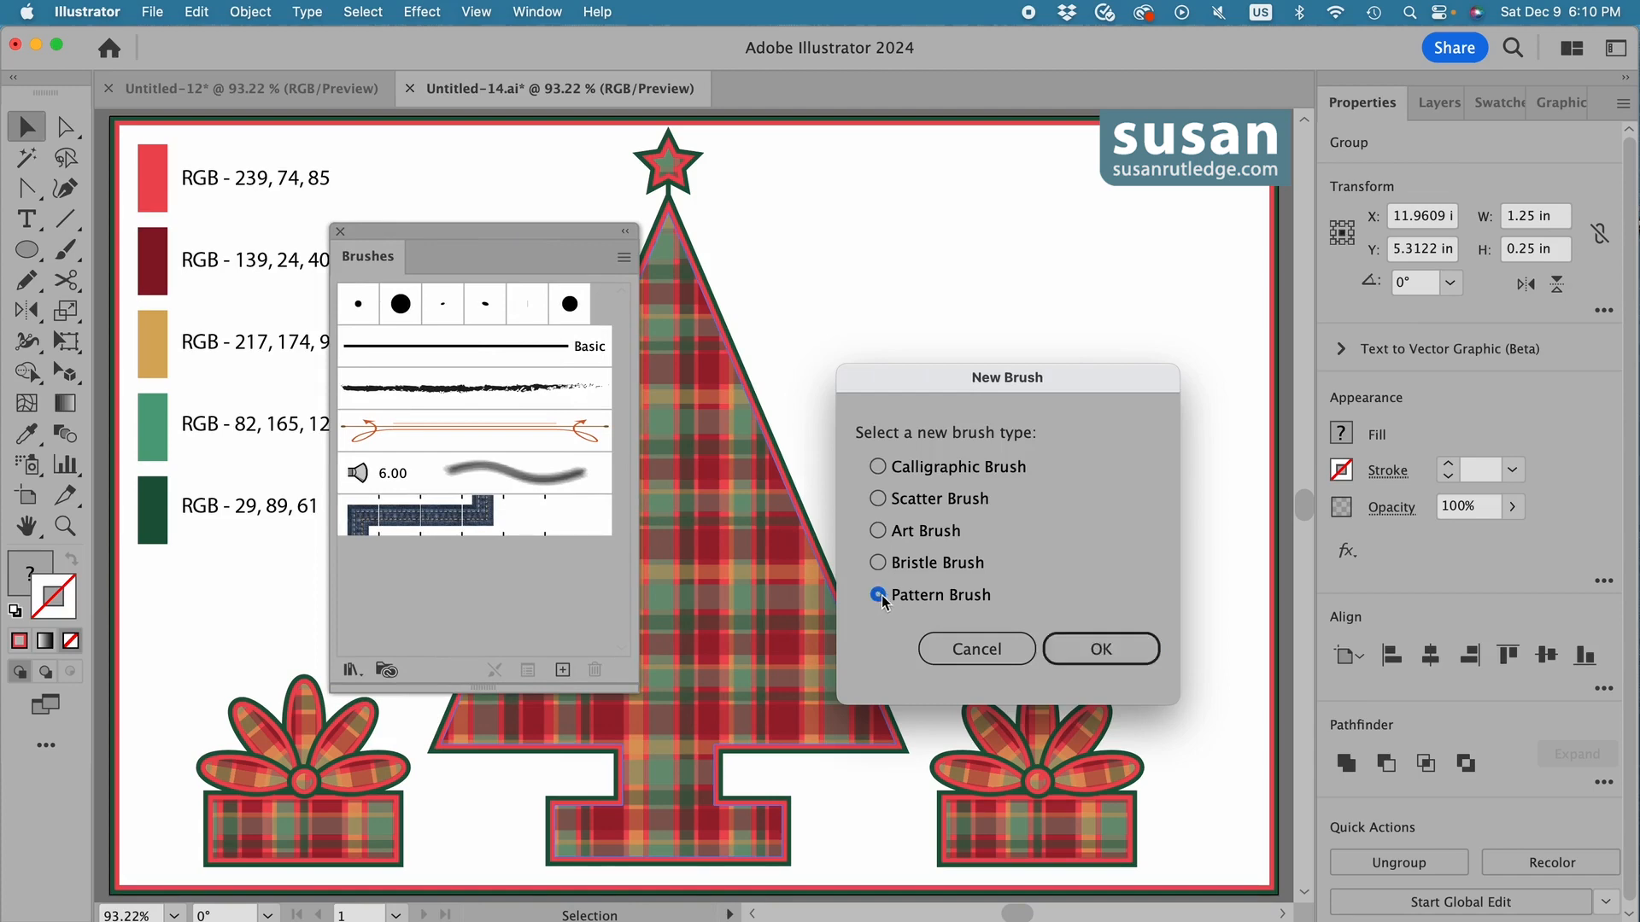
left_click(1110, 653)
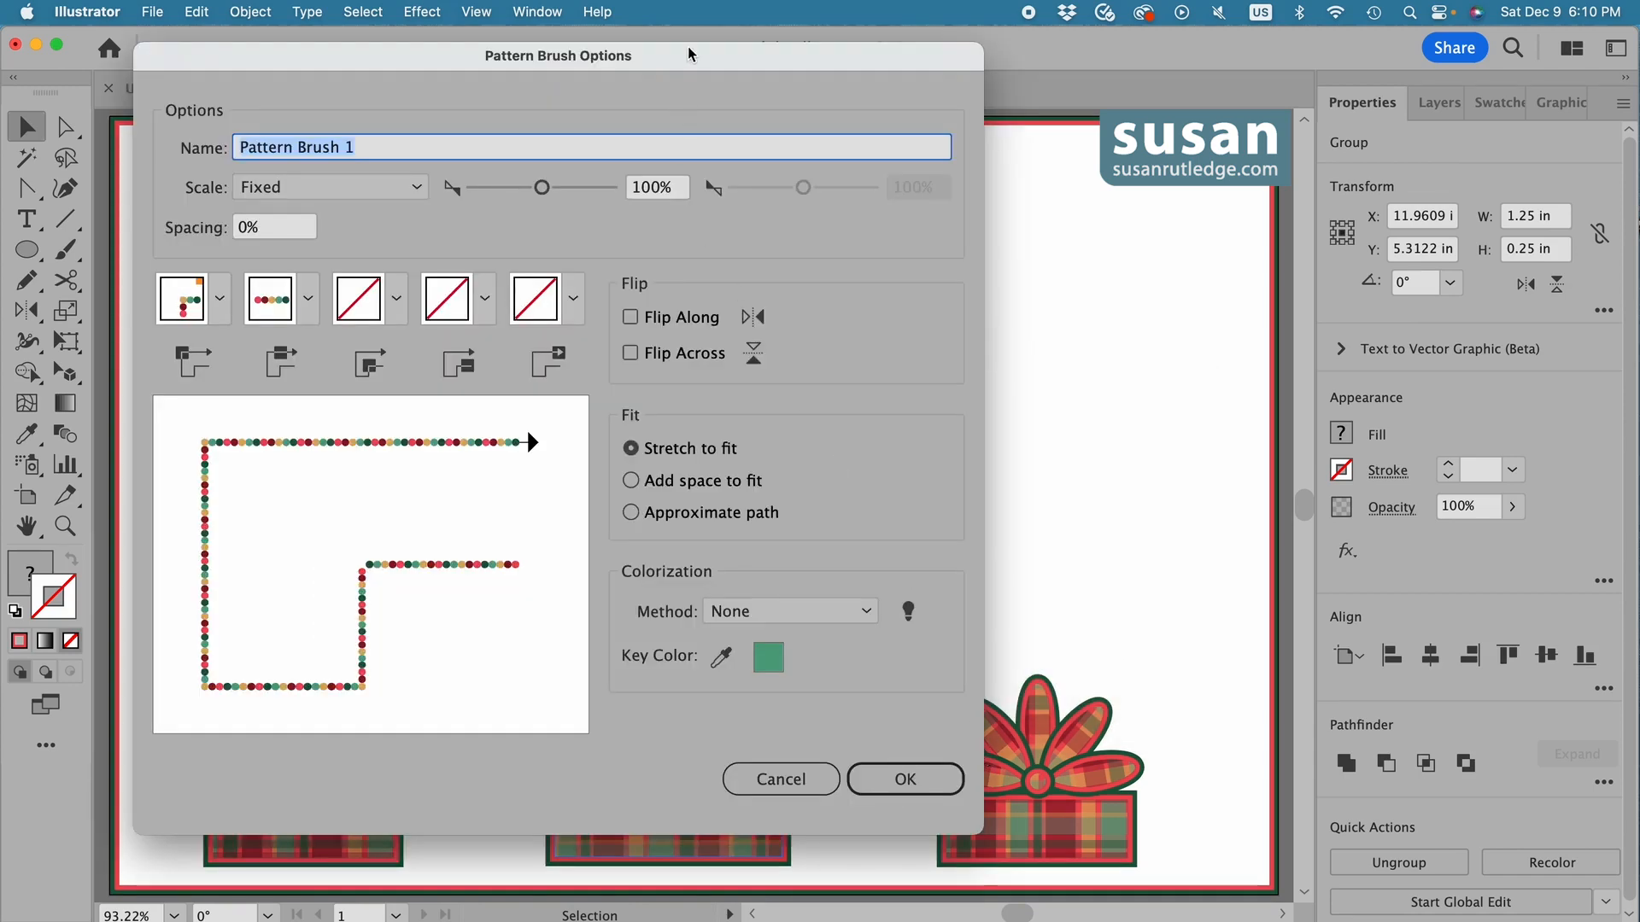
mouse_move(690, 54)
left_mouse_down()
mouse_move(402, 66)
mouse_move(628, 62)
mouse_move(620, 76)
left_mouse_up()
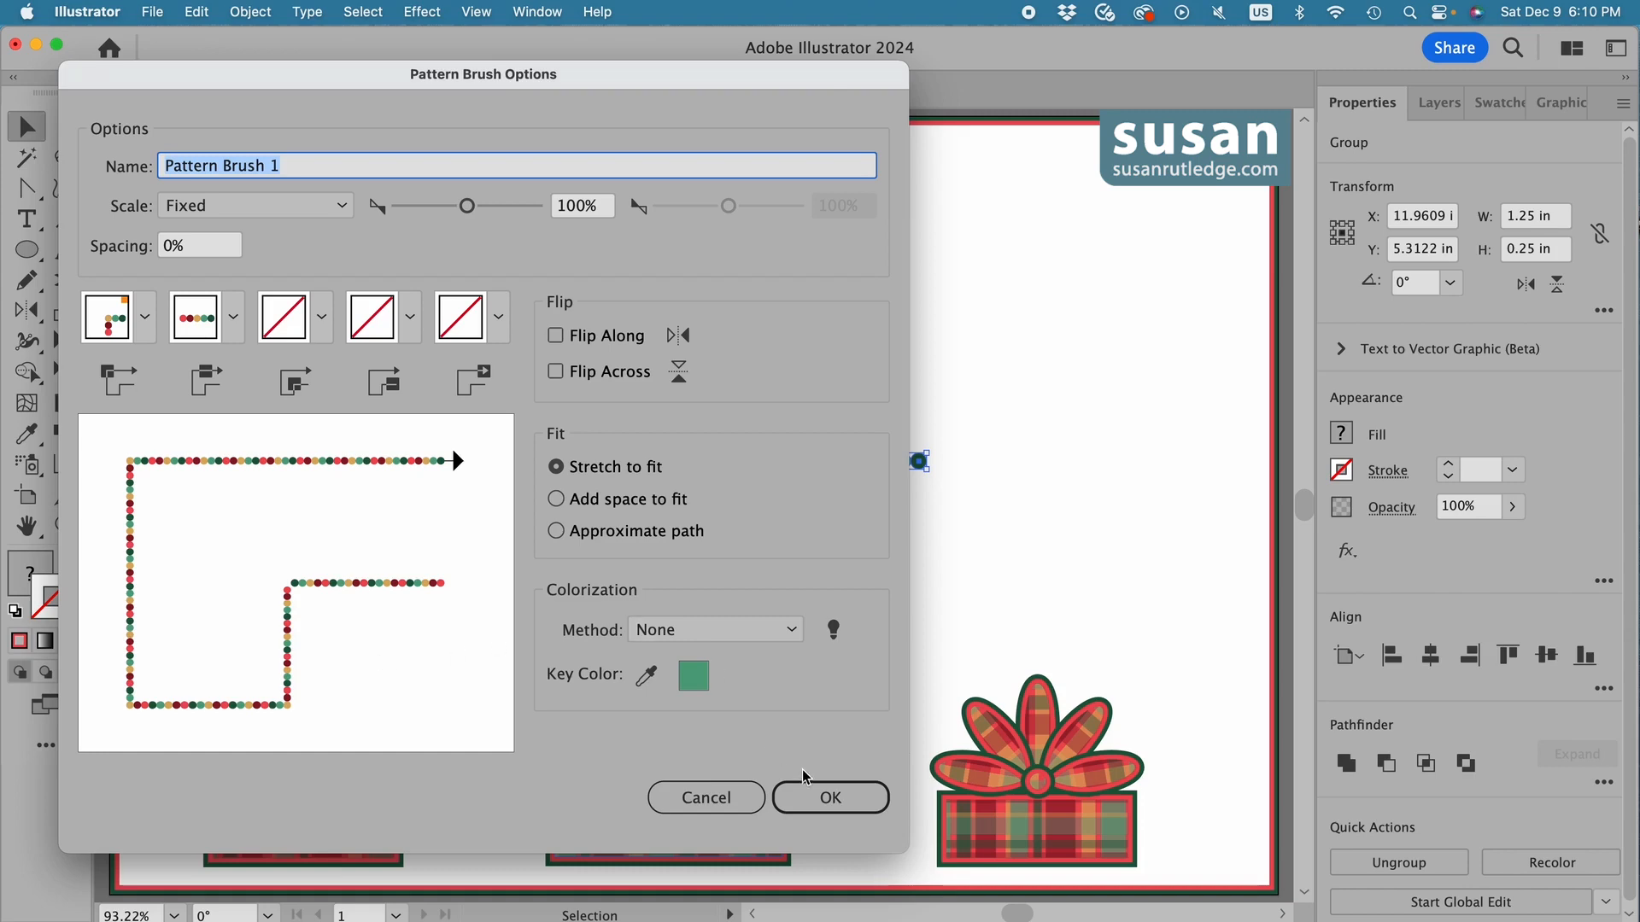
left_click(833, 798)
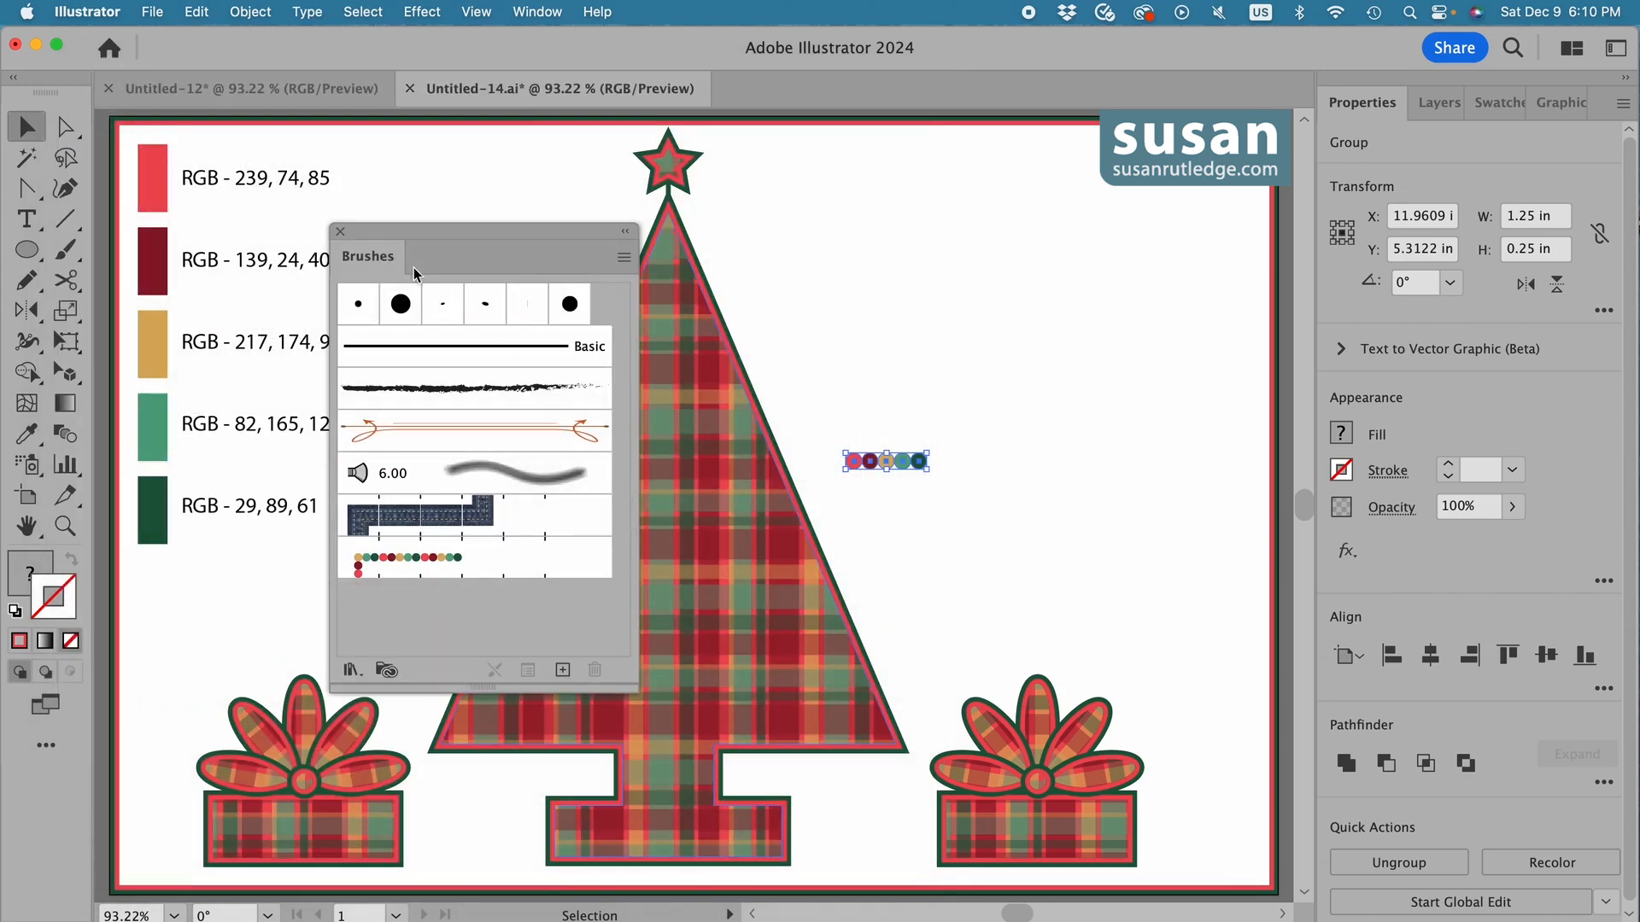
Dock the floating Brushes panel with the Properties panel group and delete the grouped circles from the artboard.
left_click(358, 263)
mouse_move(359, 263)
left_mouse_down()
mouse_move(889, 267)
mouse_move(1387, 146)
mouse_move(1425, 114)
left_mouse_up()
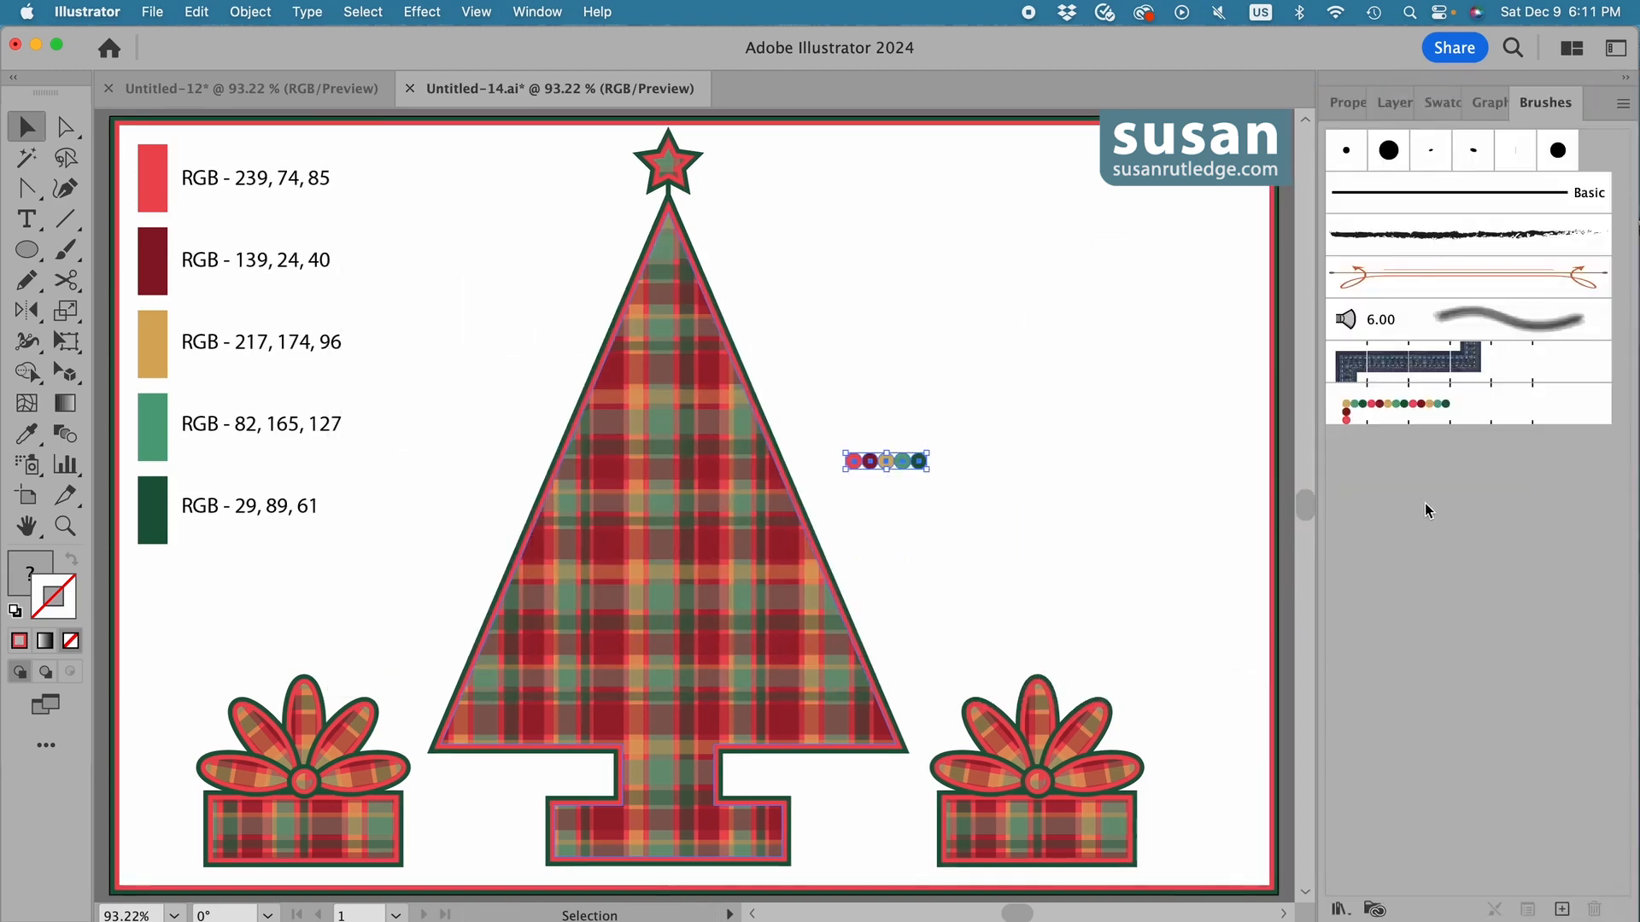
key("Delete")
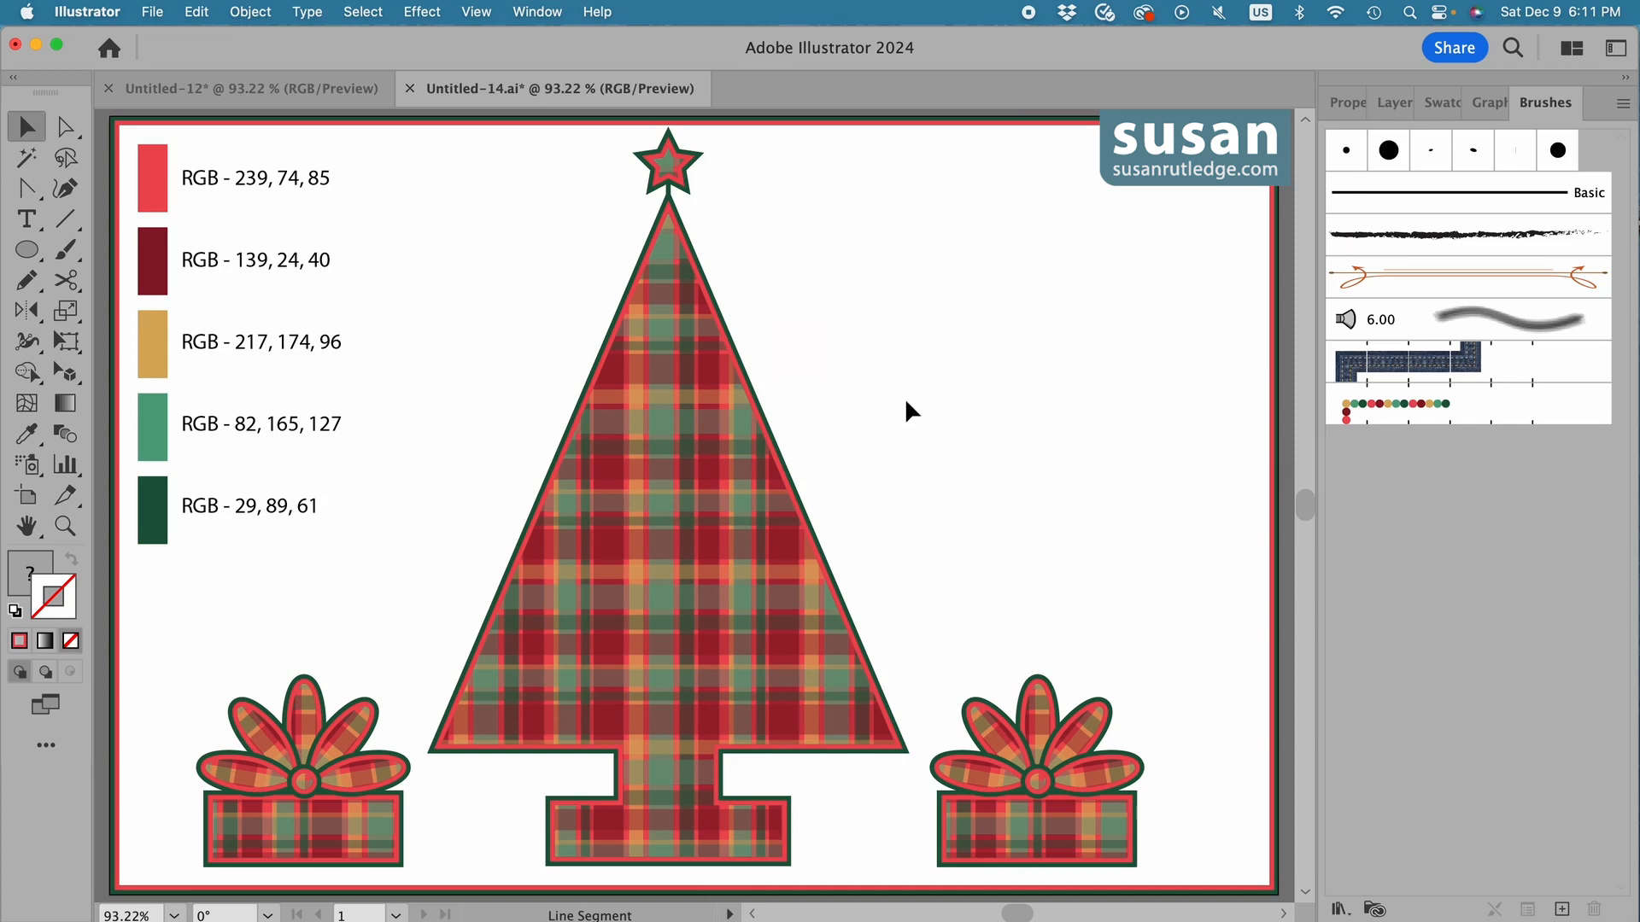
Draw a line along the tree's right slope from tip to lower corner, apply the bead pattern brush and set its stroke to 0.75 pt.
key("backslash")
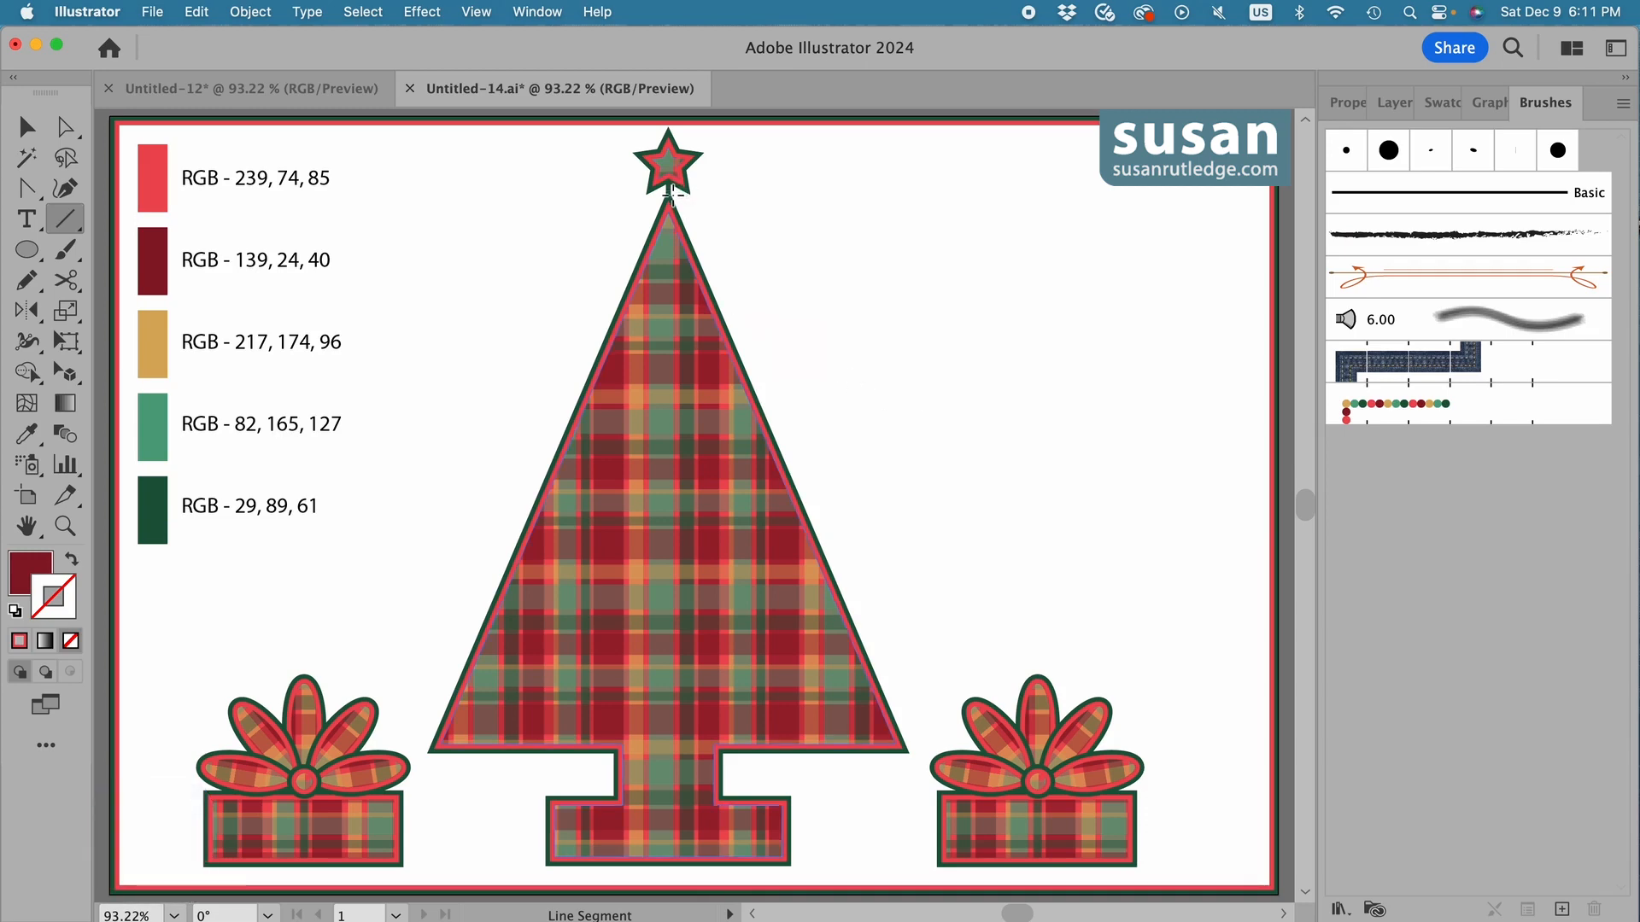
mouse_move(672, 195)
left_mouse_down()
mouse_move(896, 597)
mouse_move(912, 749)
left_mouse_up()
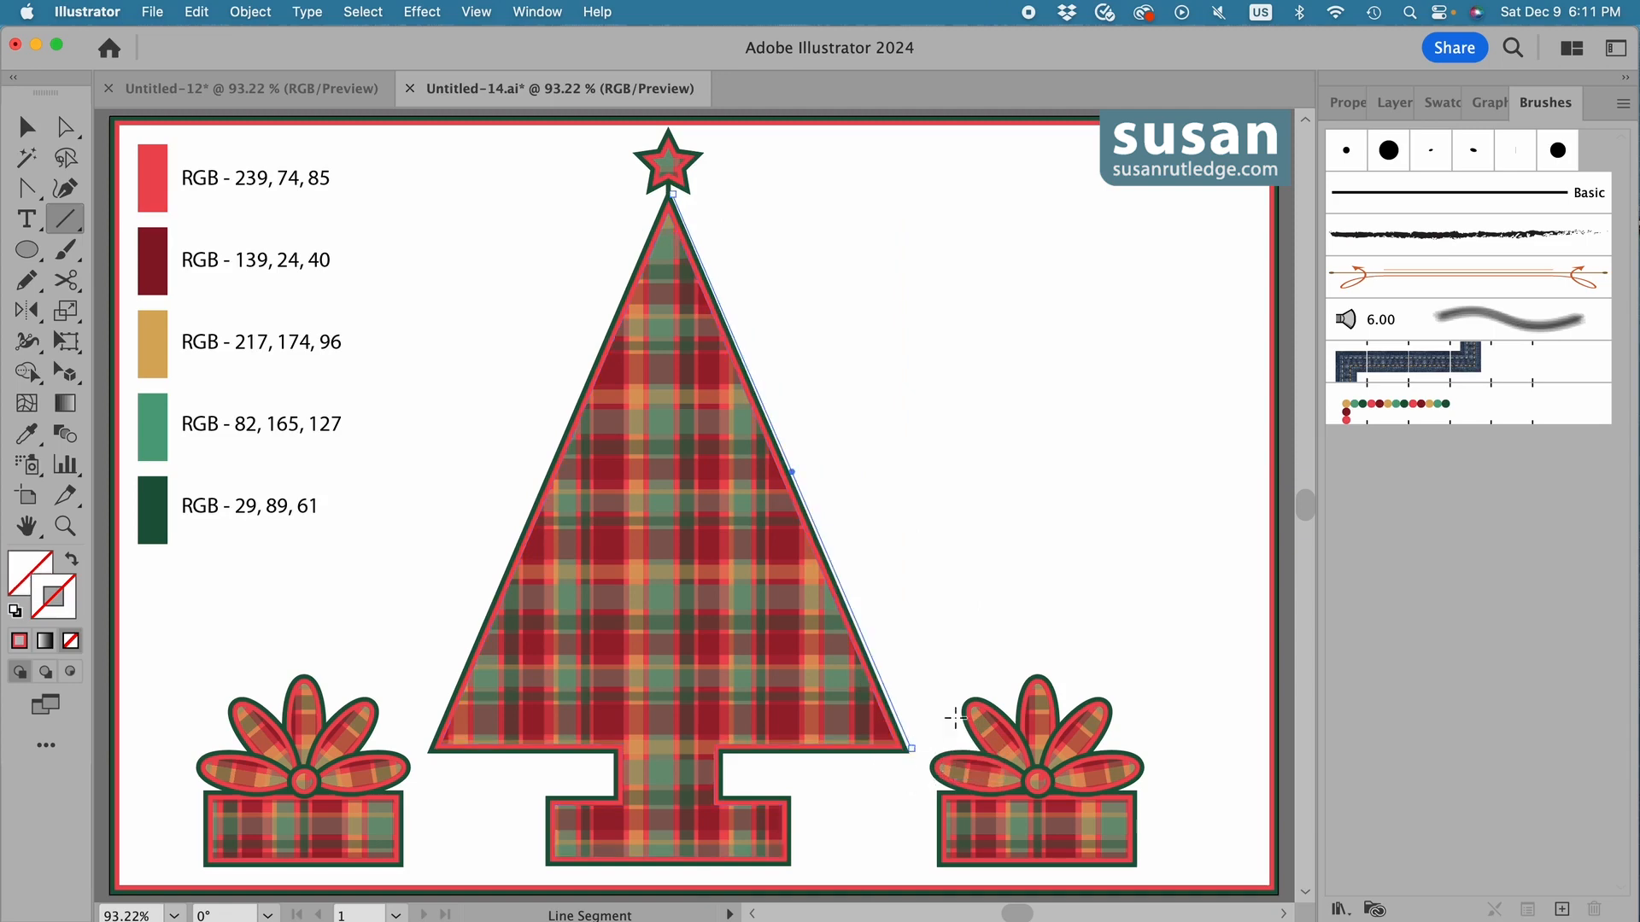
left_click(1398, 414)
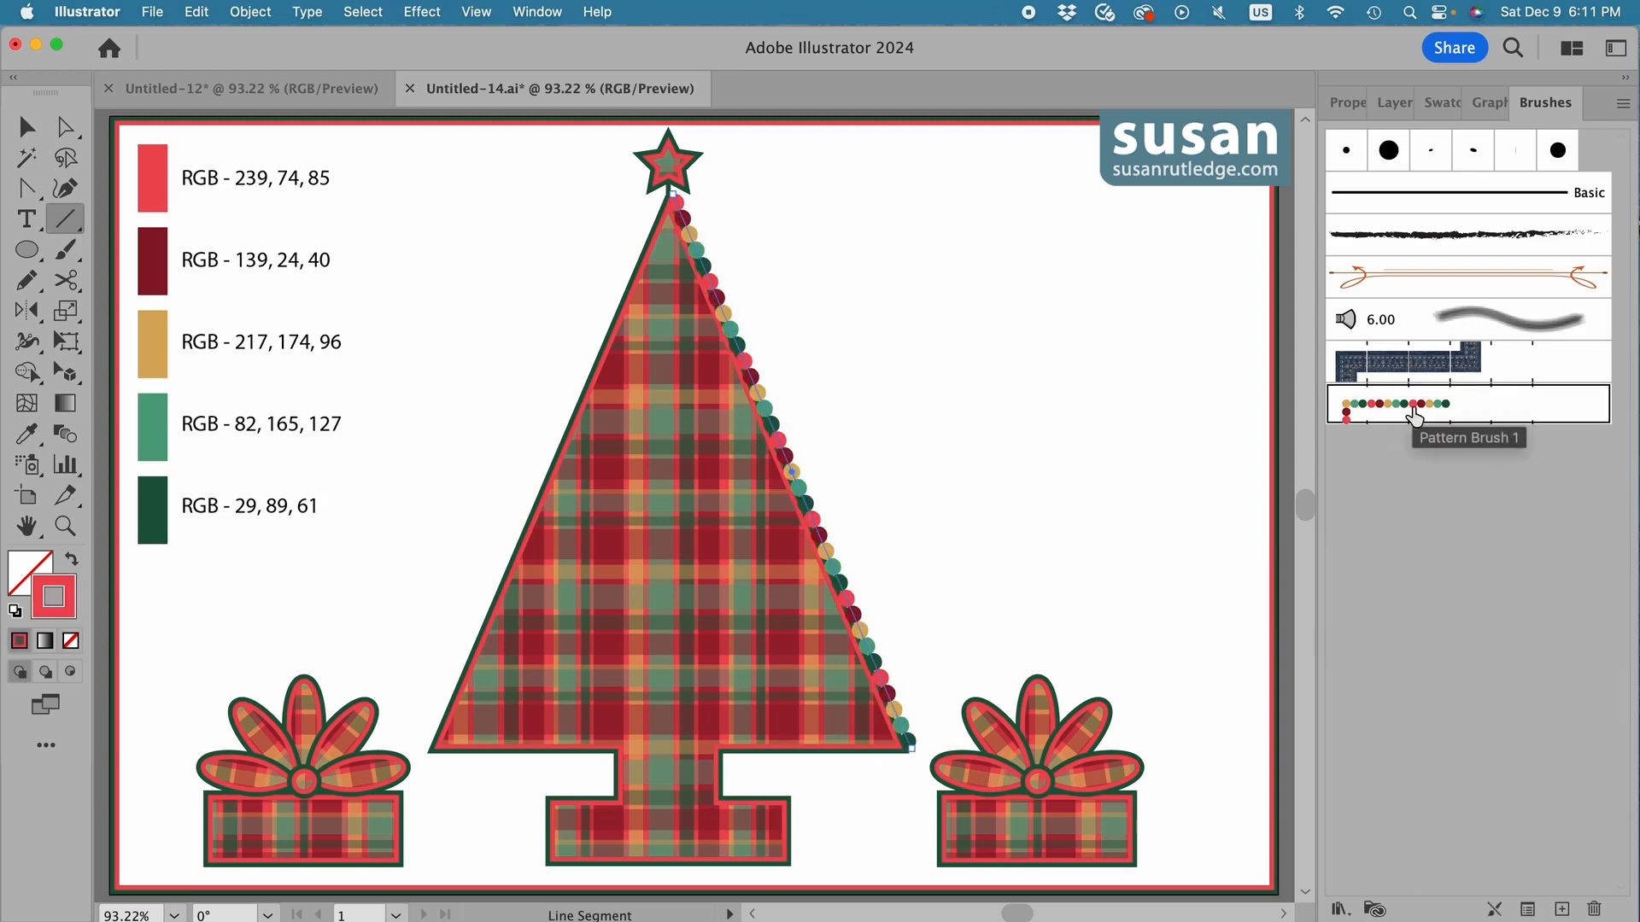
left_click(1345, 108)
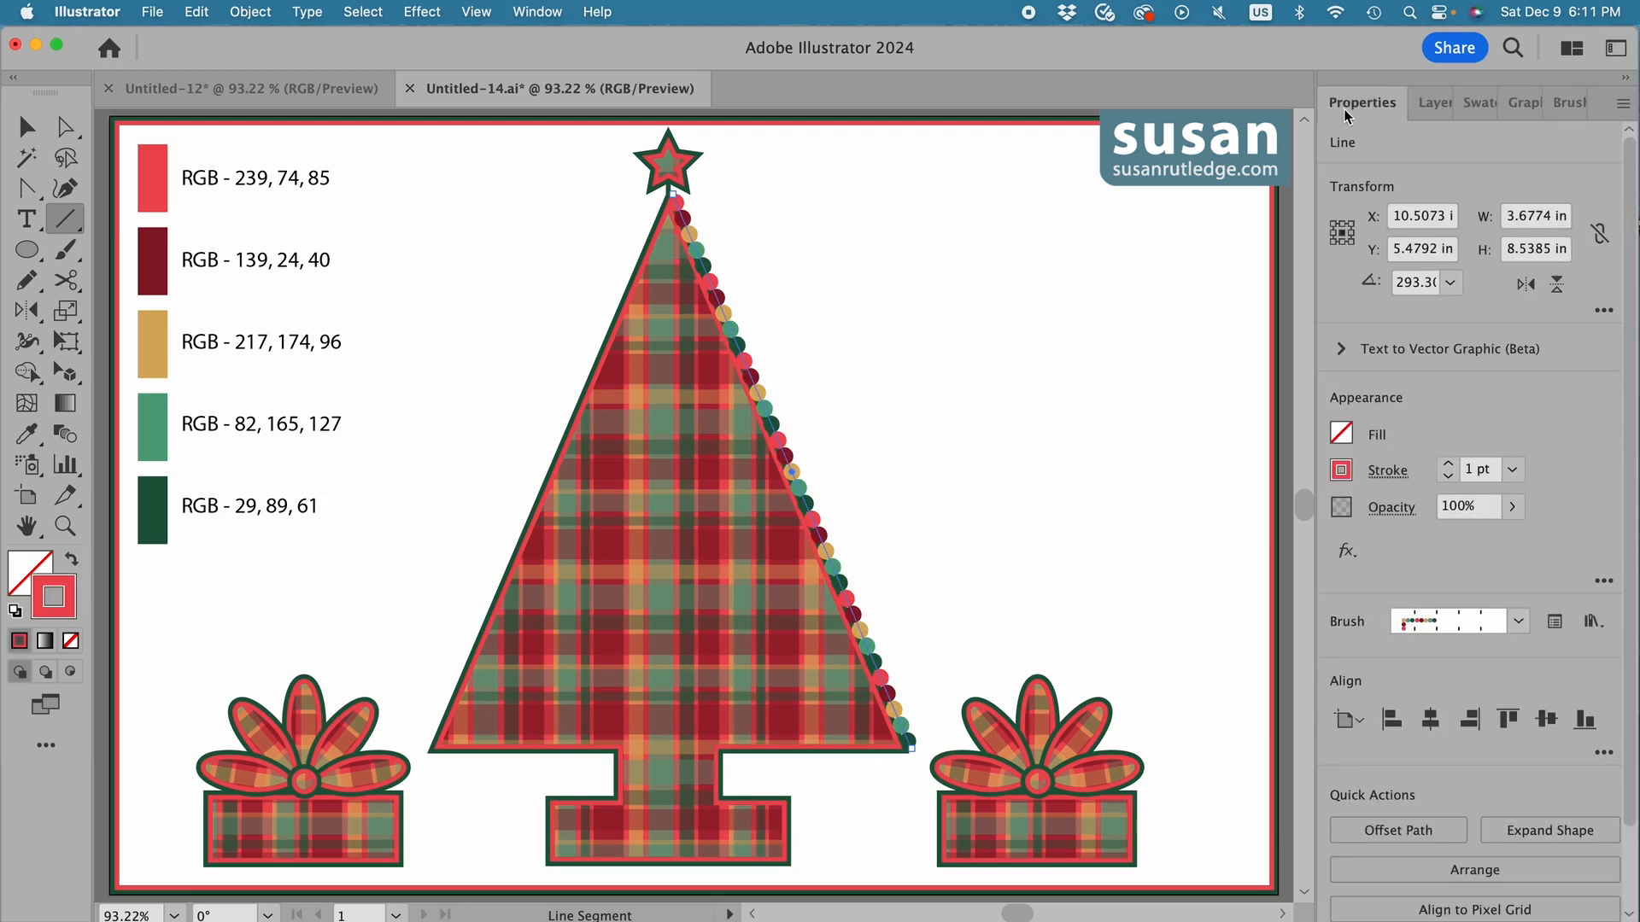
left_click(1449, 481)
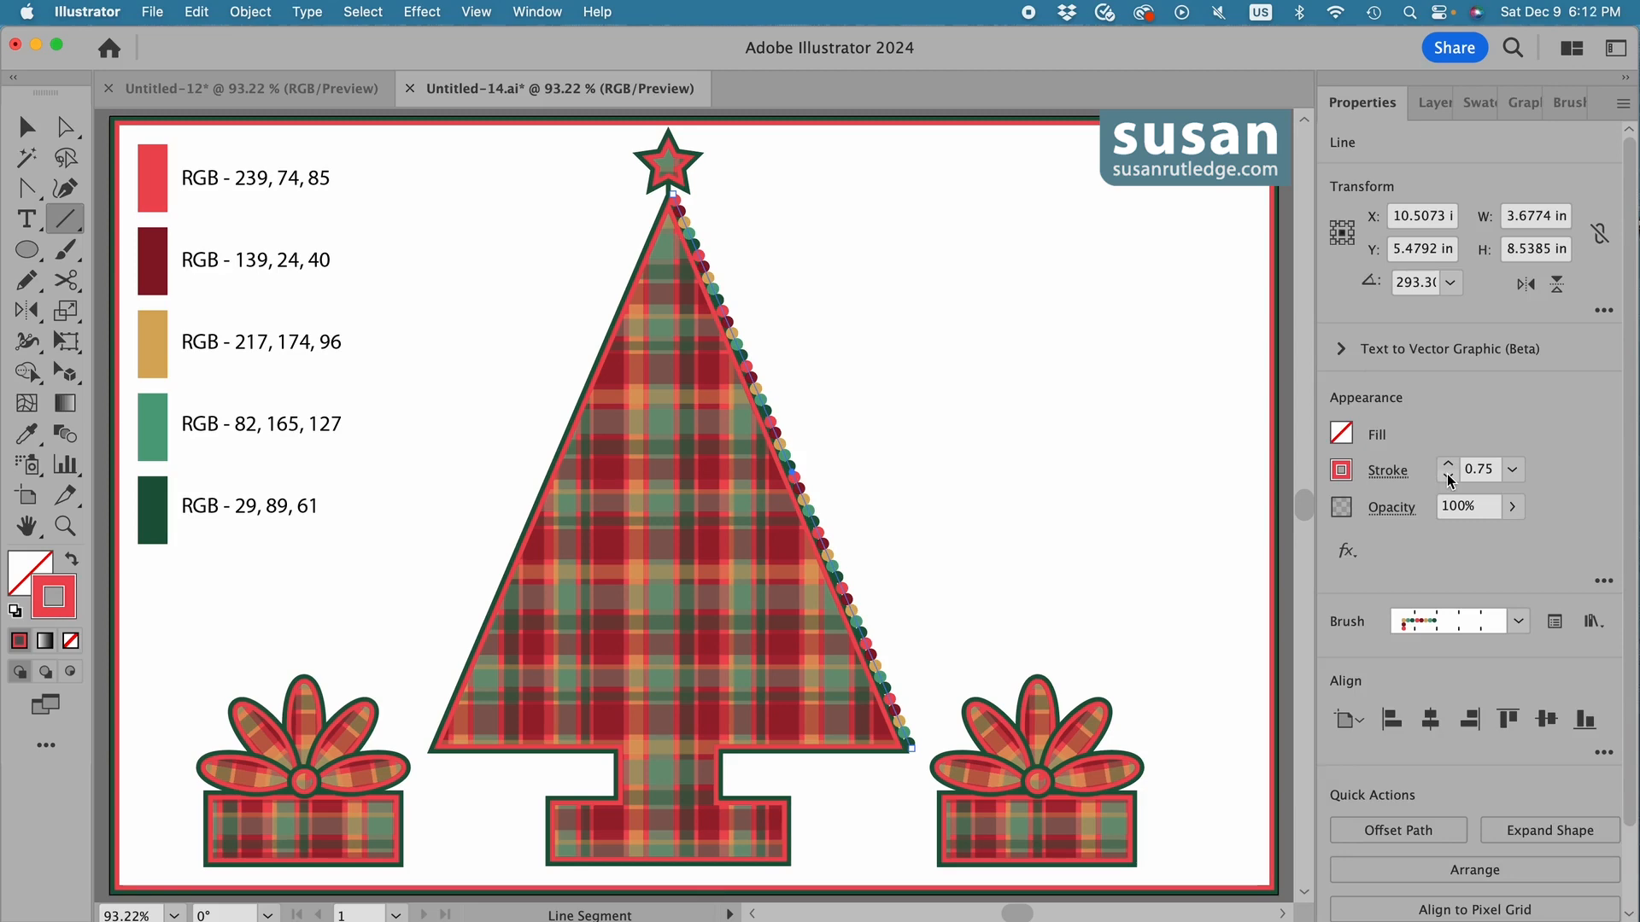
Nudge the bead line slightly away from the tree's right edge and shift its lower anchor point slightly inward to follow the slope.
key("Right")
key("Right")
key("Right")
key("Right")
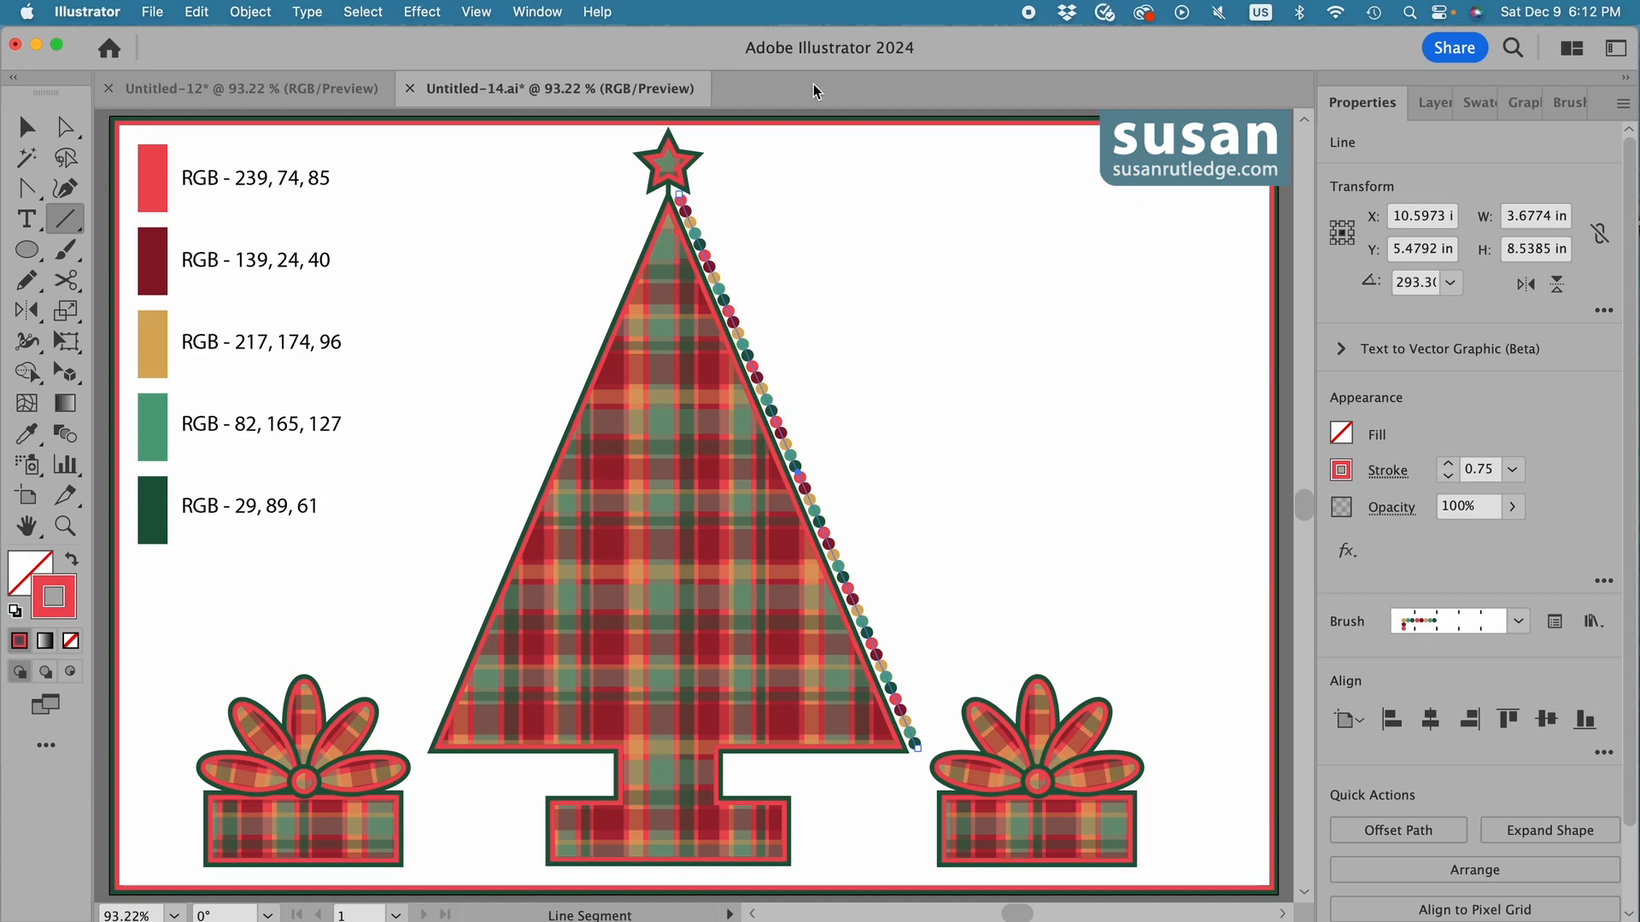
key("a")
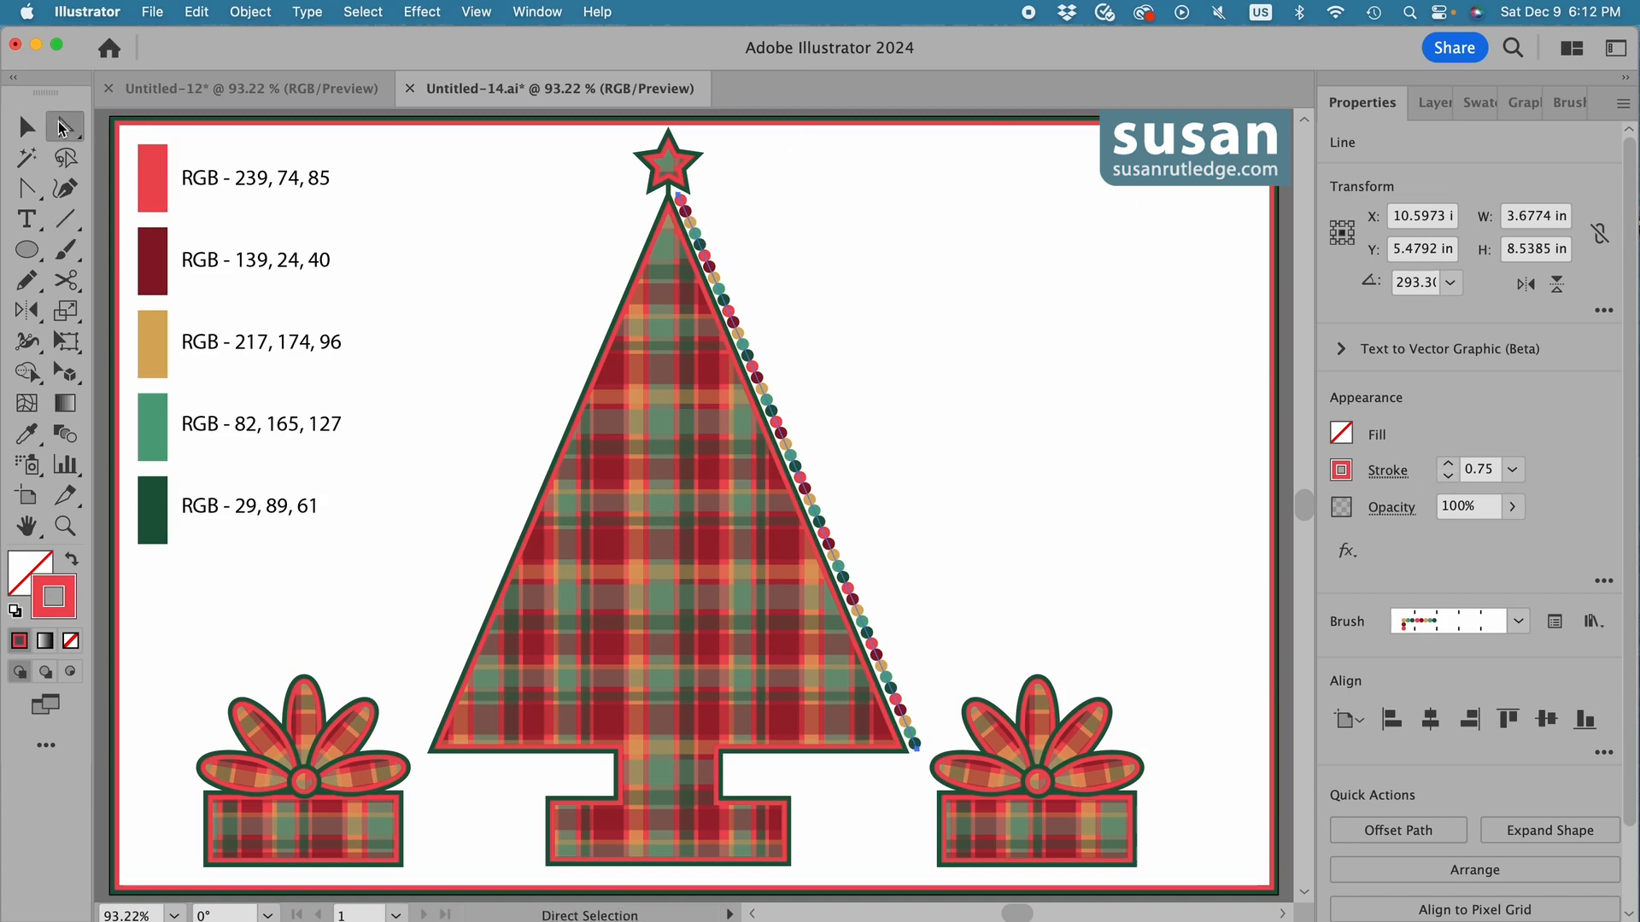
left_click(916, 748)
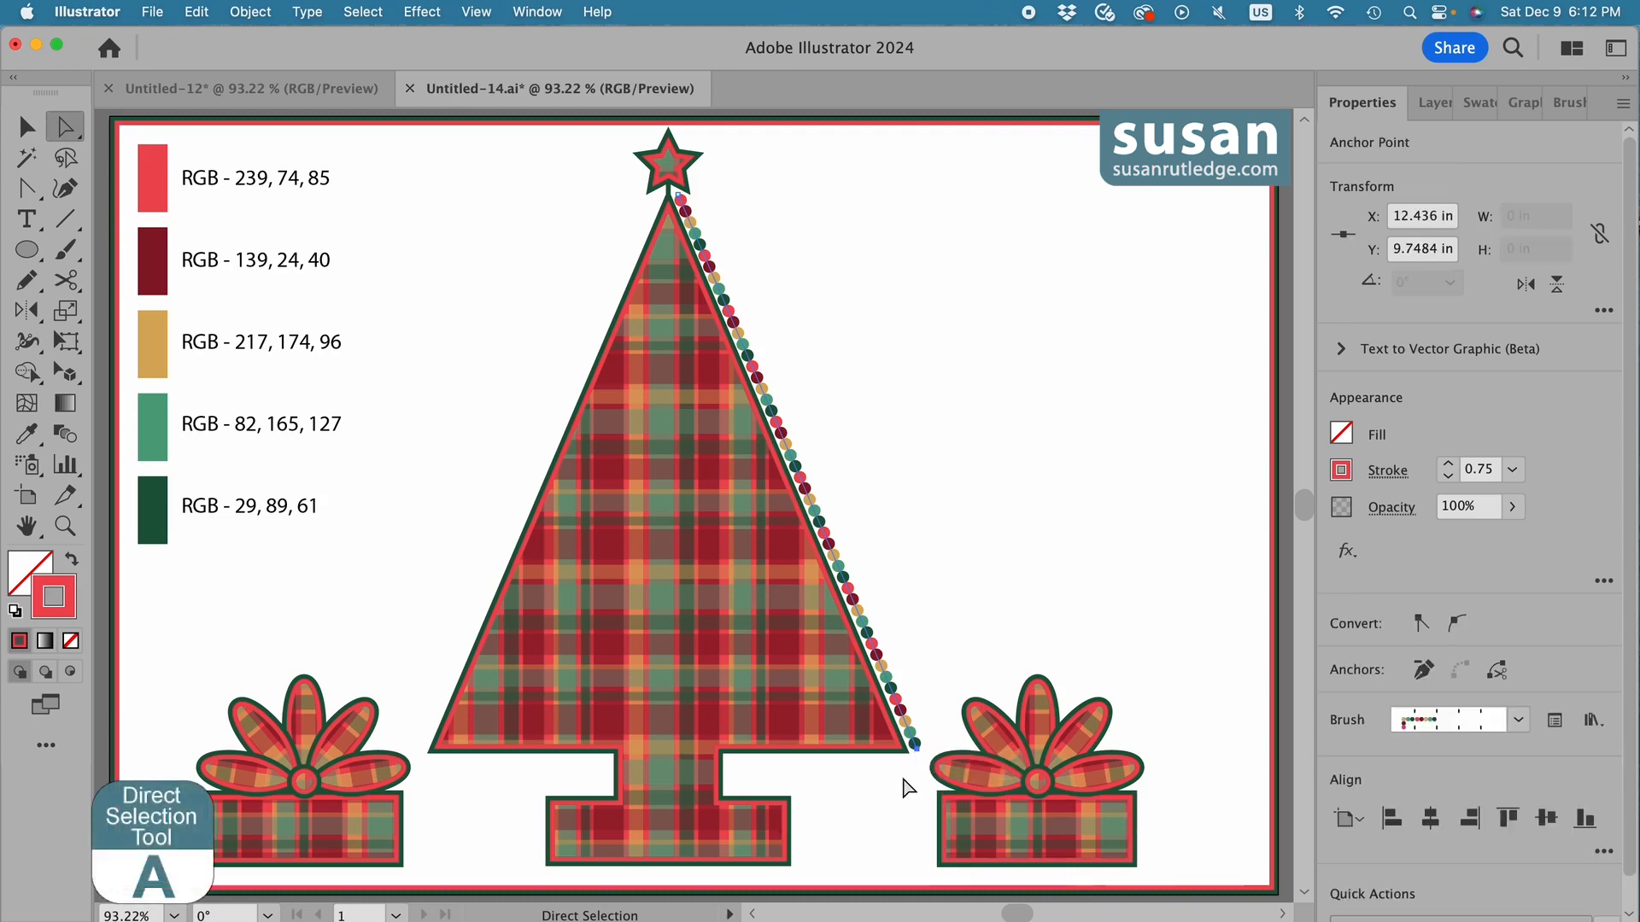
key("Left")
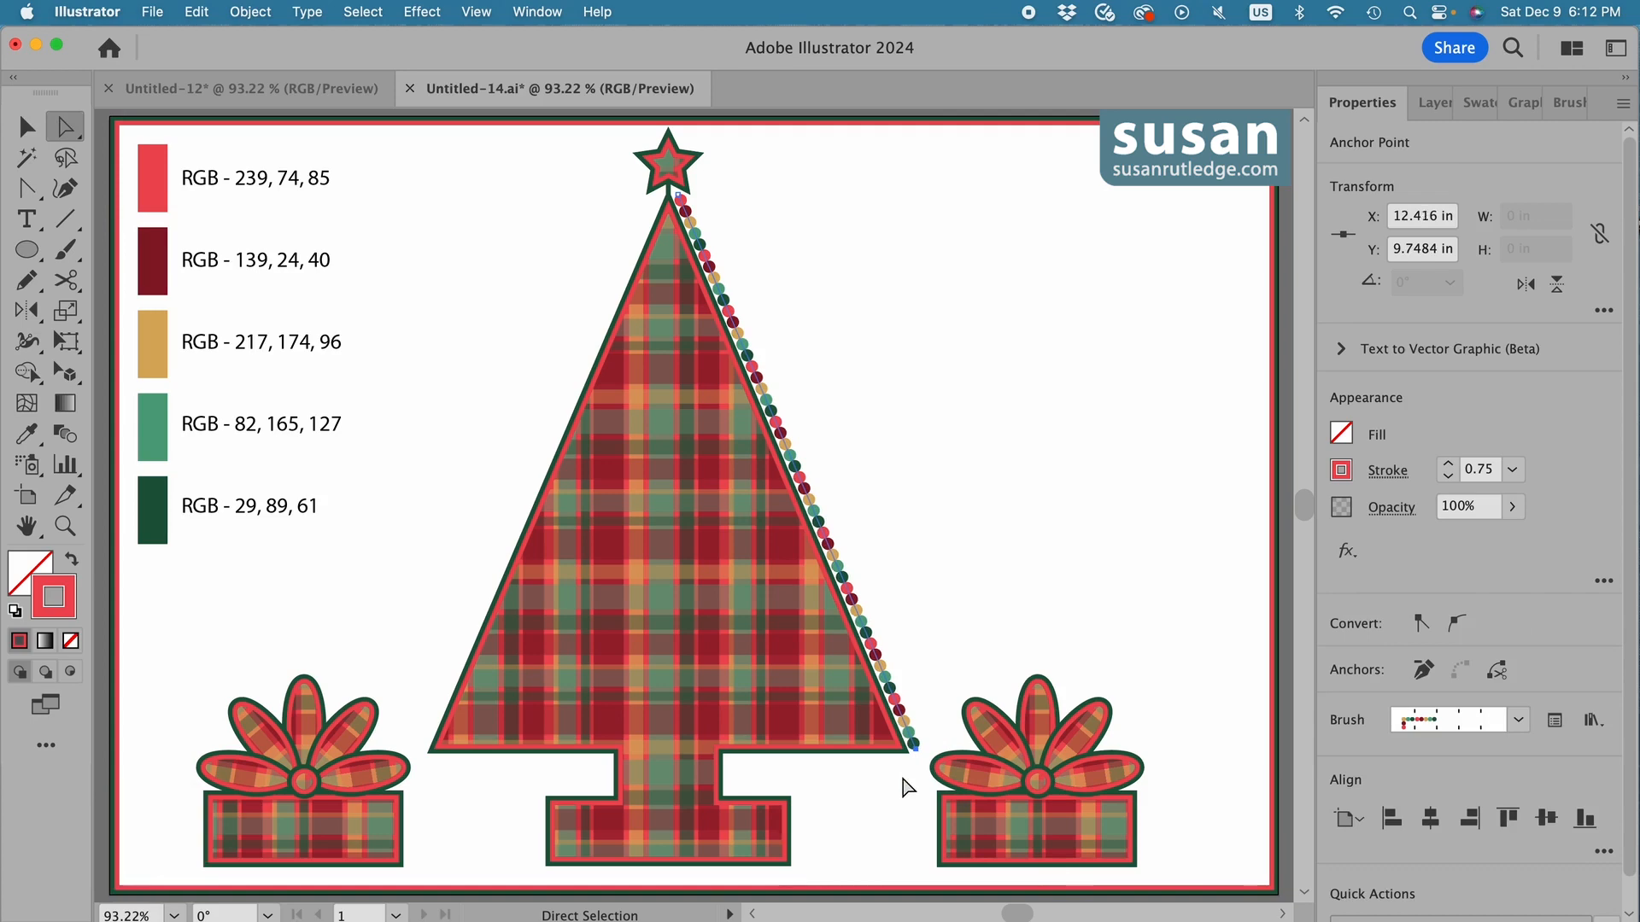
left_click(920, 570)
Draw a line along the tree's left slope from tip to lower corner and apply the bead pattern brush to it.
key("backslash")
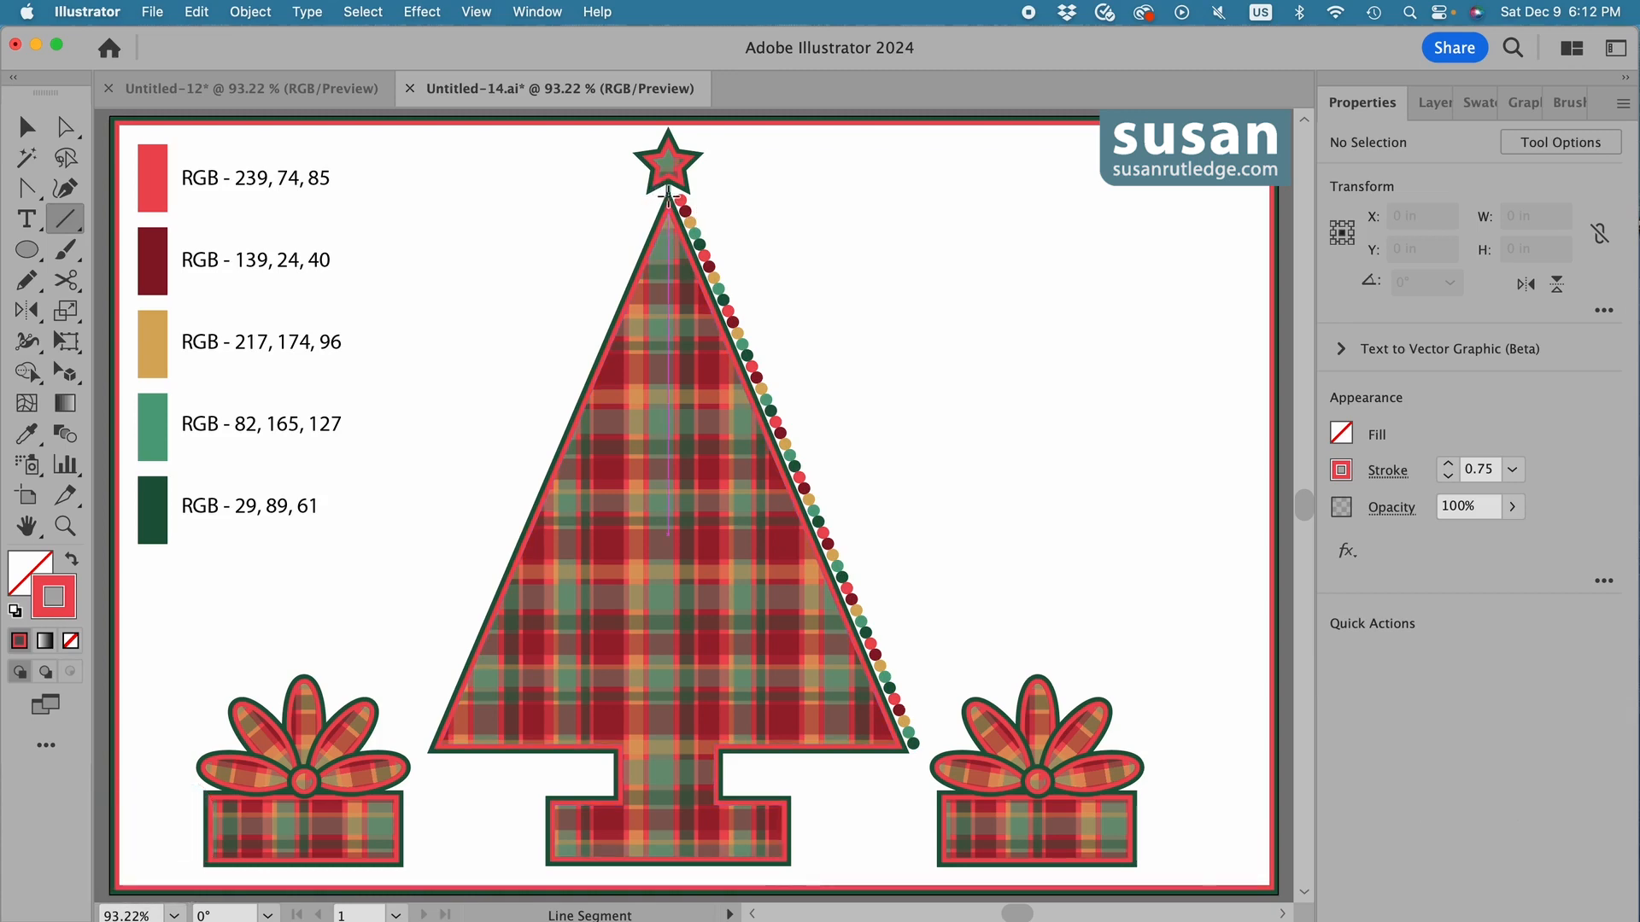
mouse_move(666, 194)
left_mouse_down()
mouse_move(469, 487)
mouse_move(415, 636)
mouse_move(428, 753)
left_mouse_up()
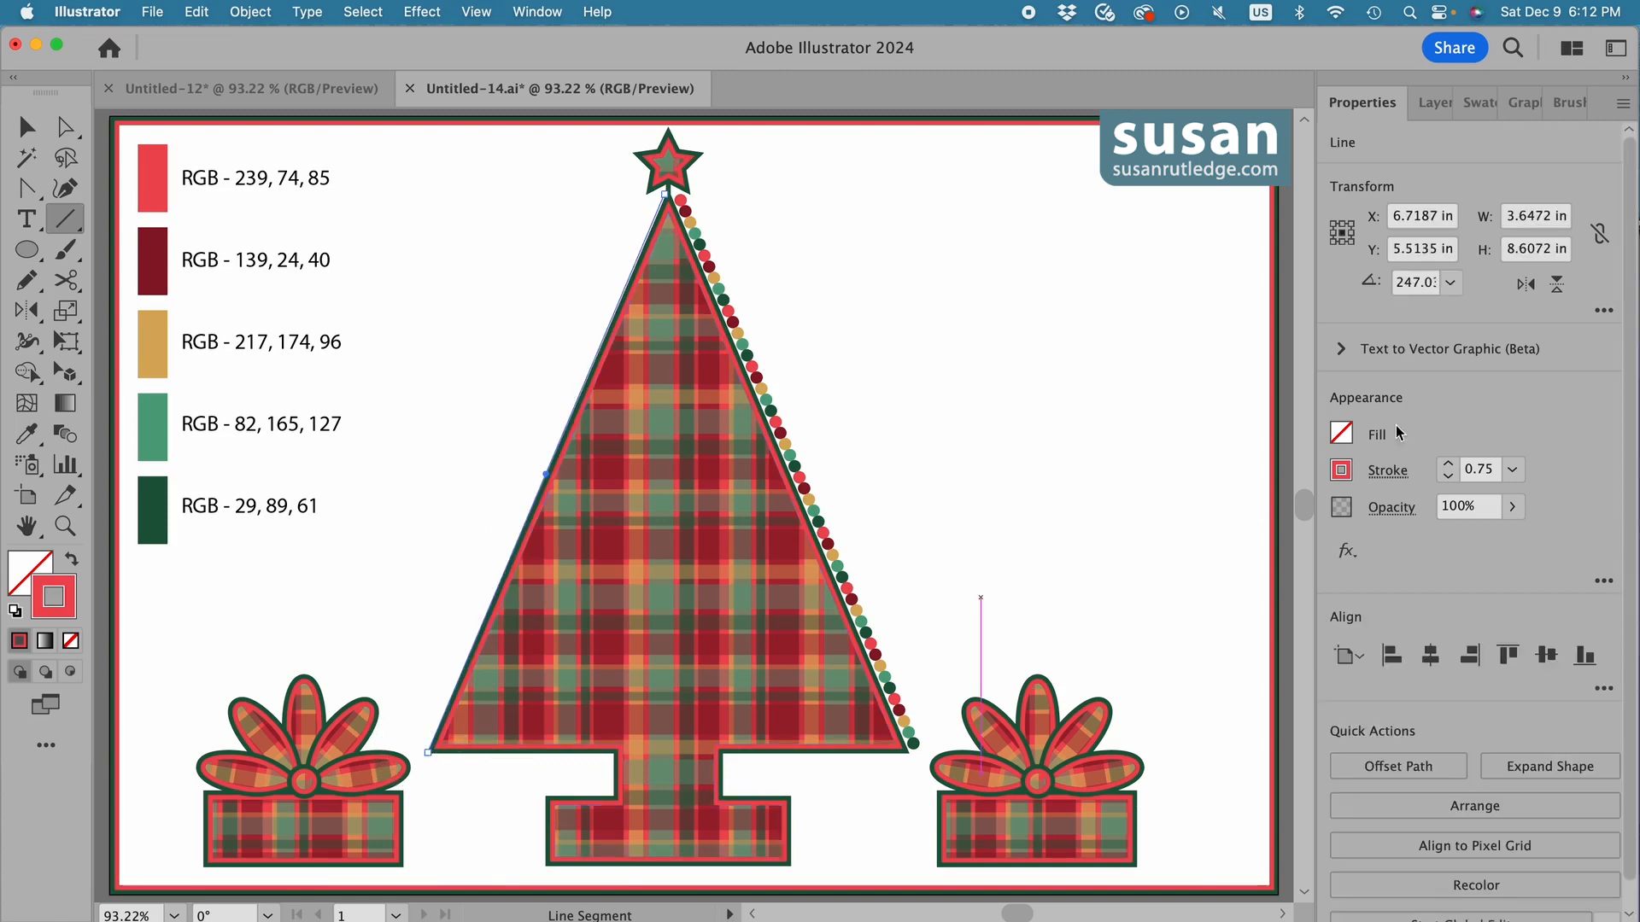
left_click(1559, 103)
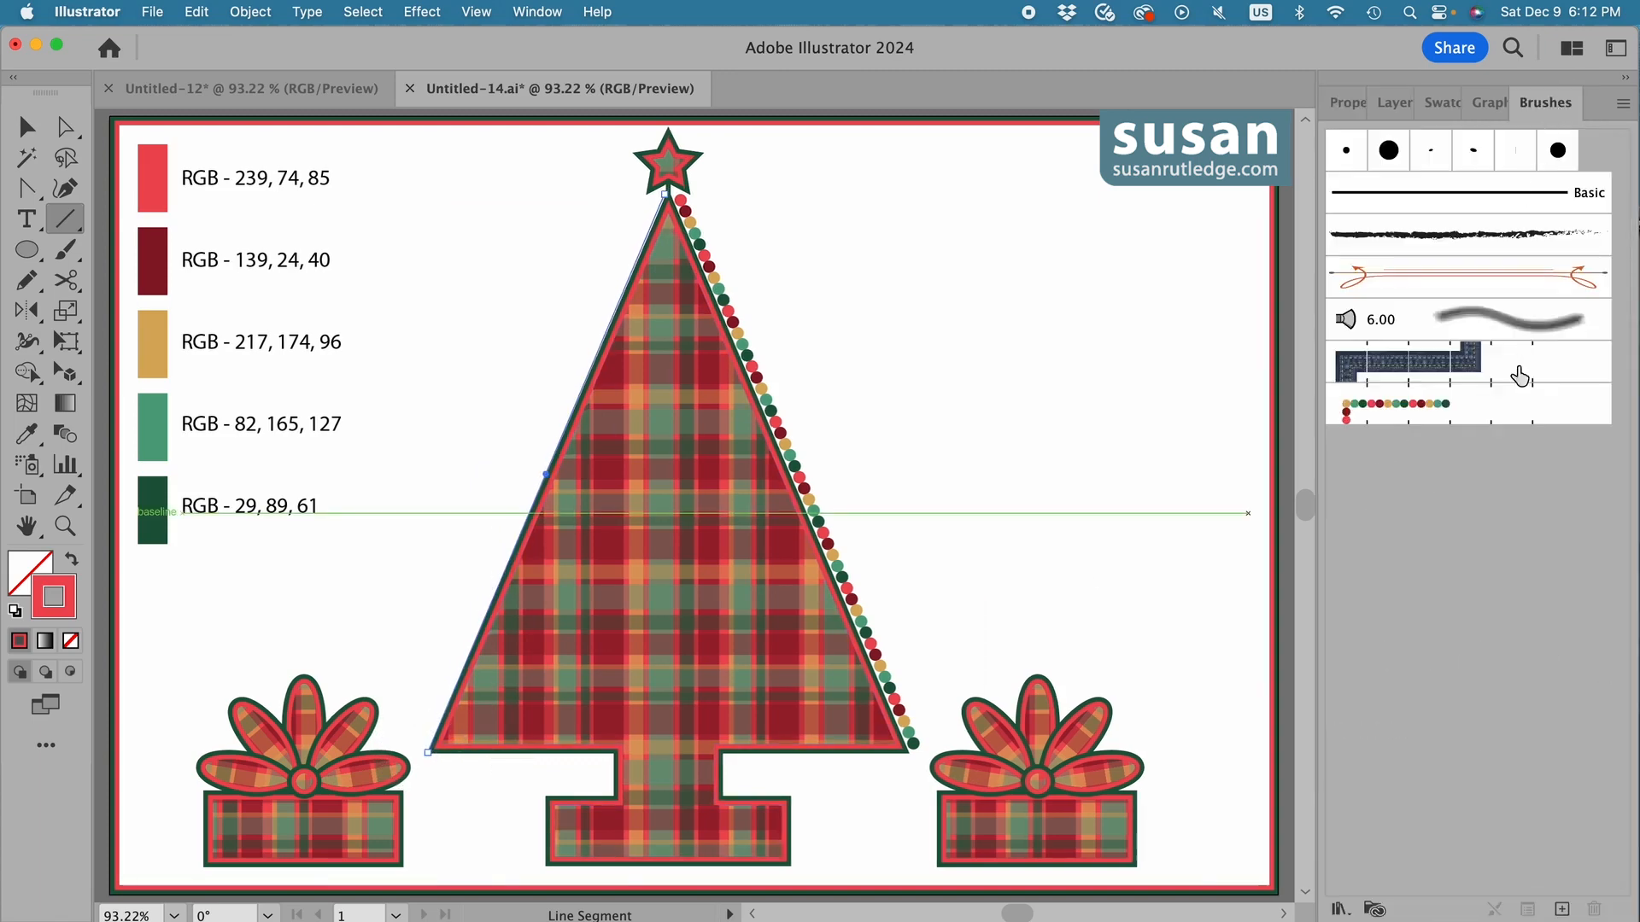
left_click(1416, 409)
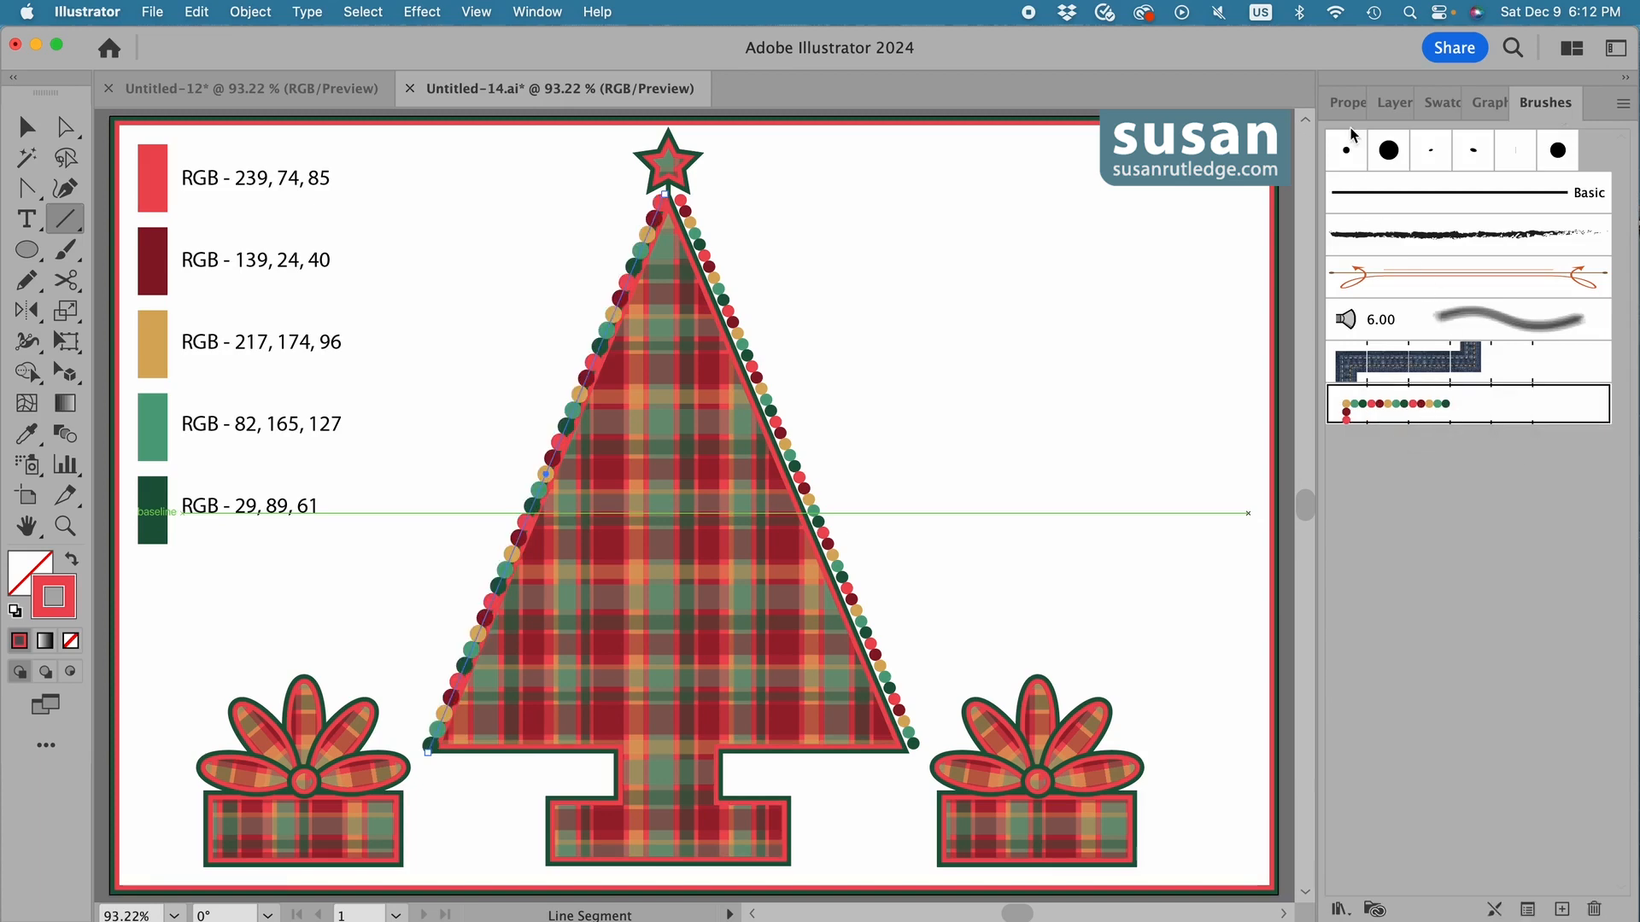
Set the left bead line's stroke to 0.75 pt and shift the line and its lower anchor point slightly outward from the tree.
left_click(1348, 103)
left_click(1449, 476)
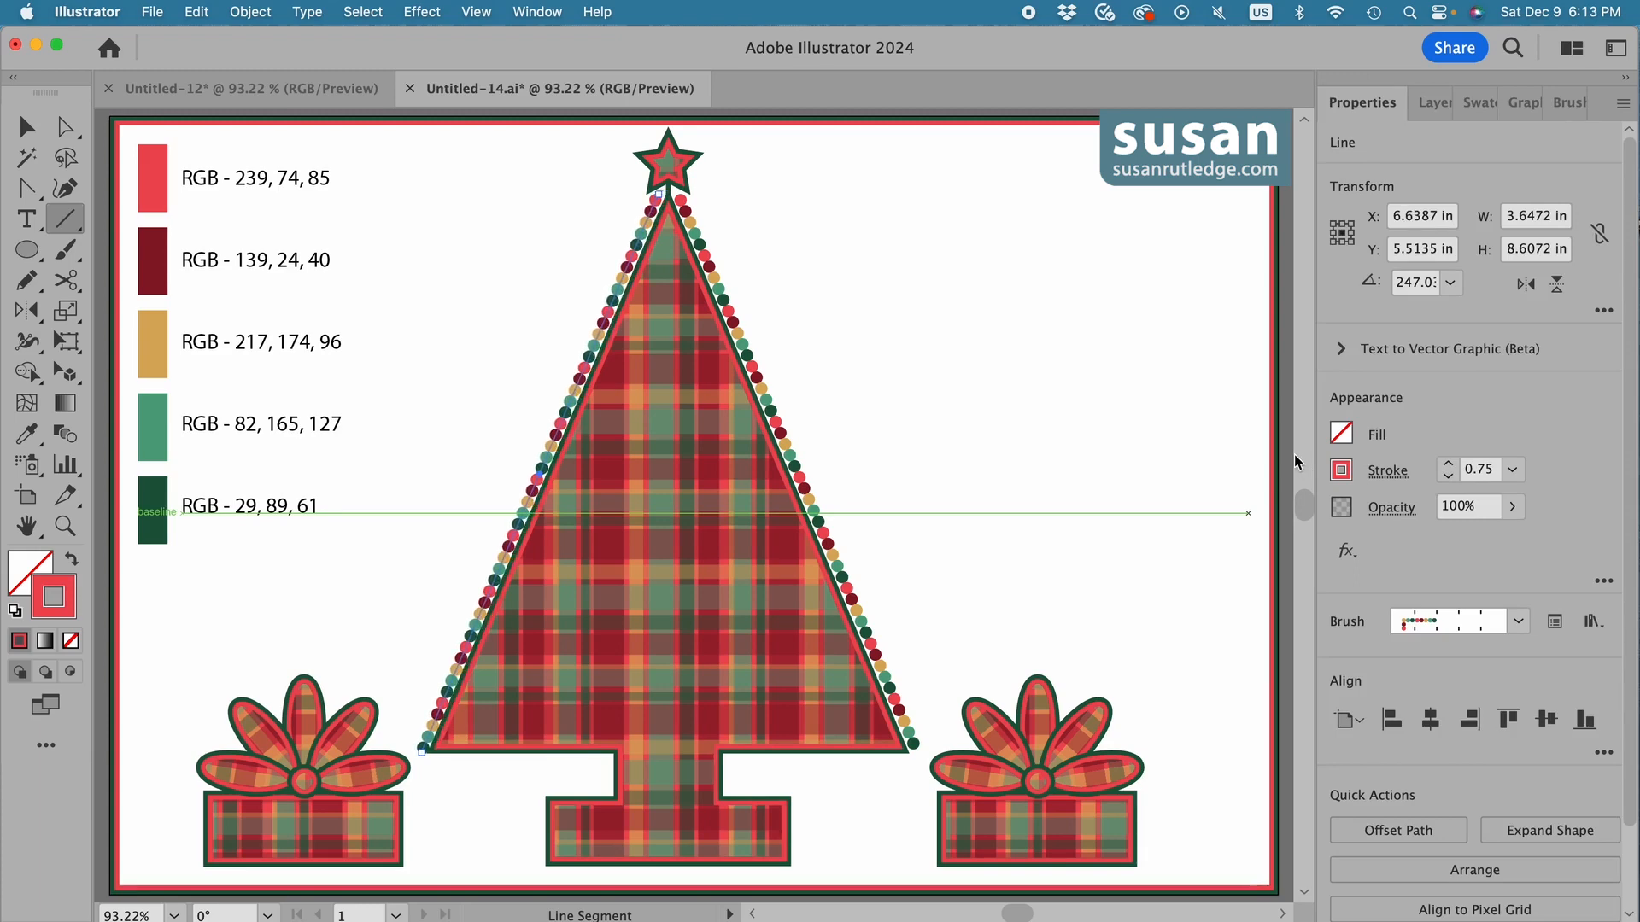
key("a")
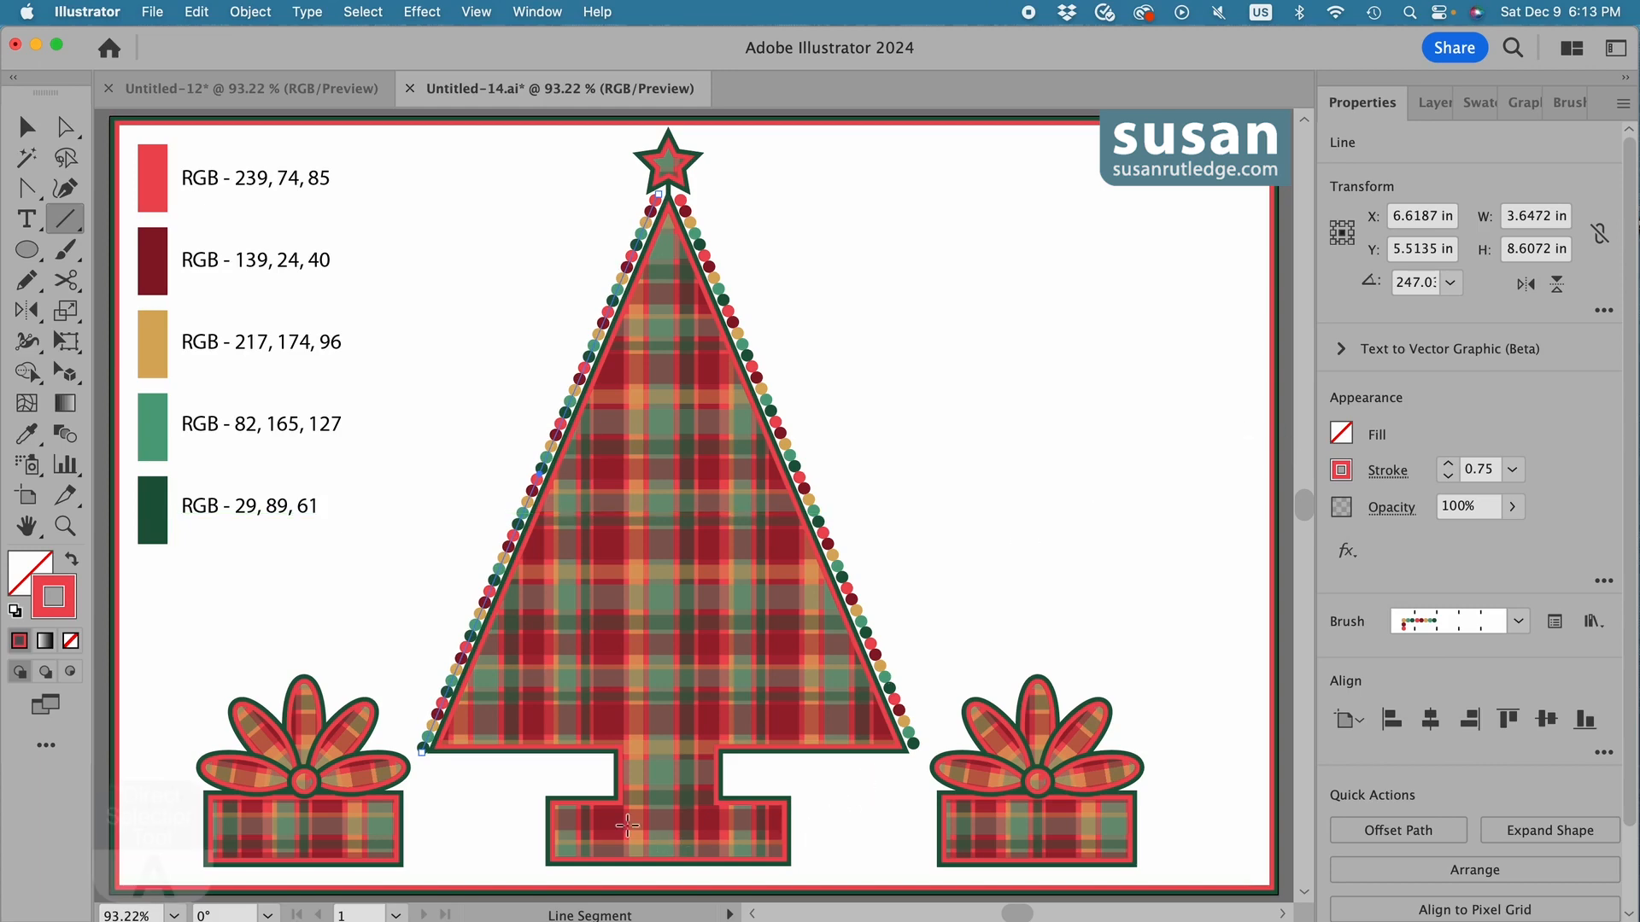
key("a")
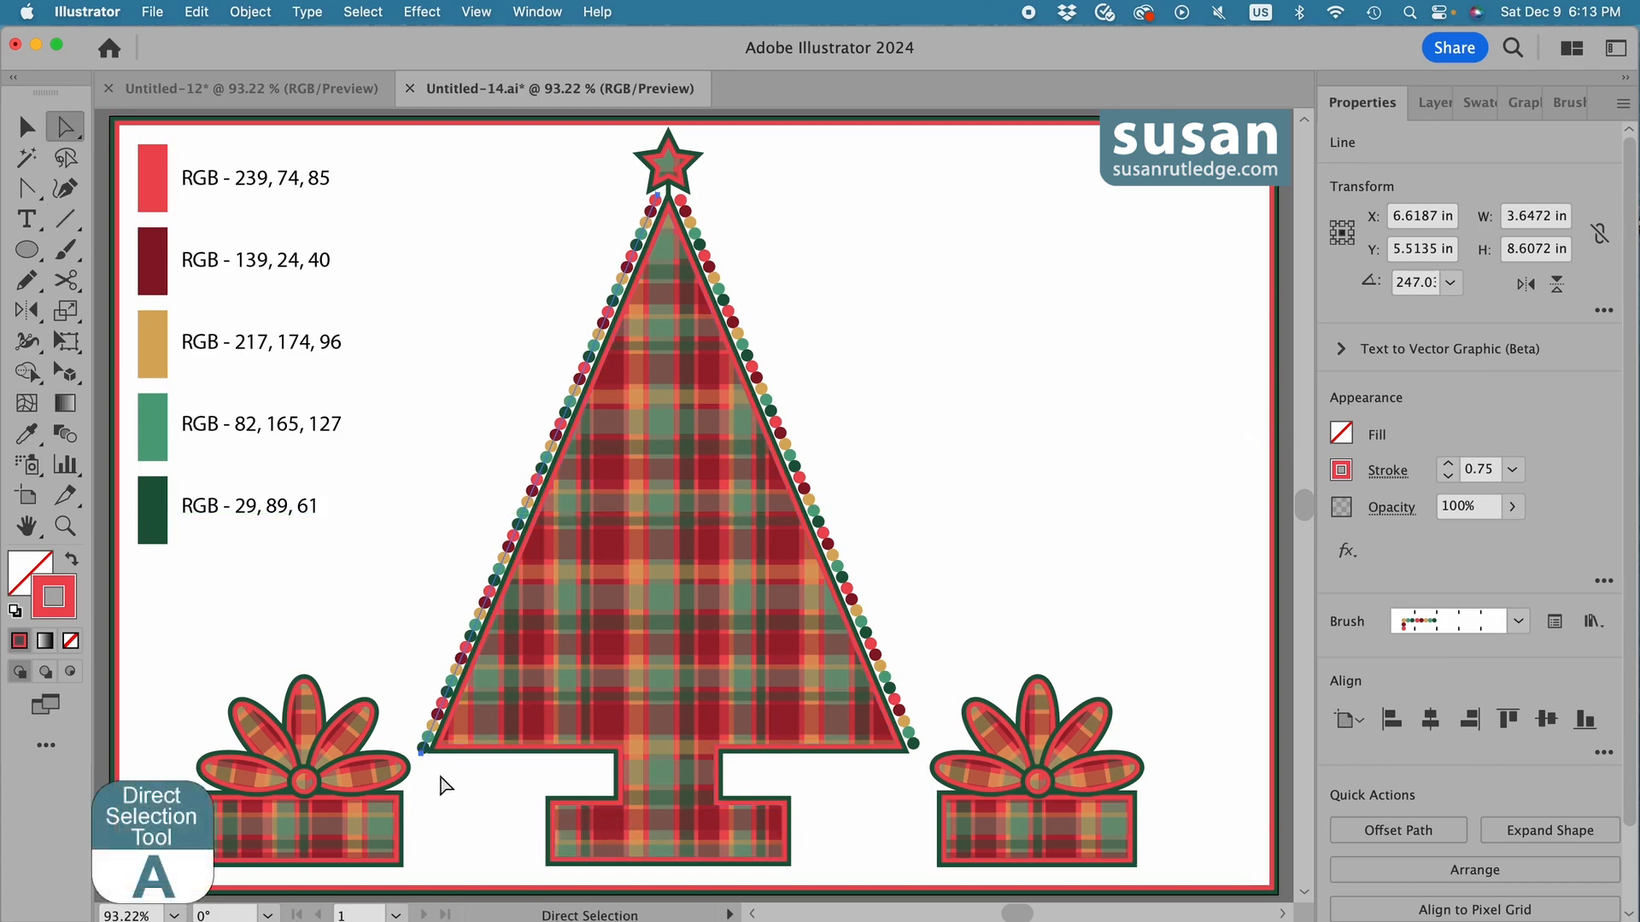
left_click(420, 752)
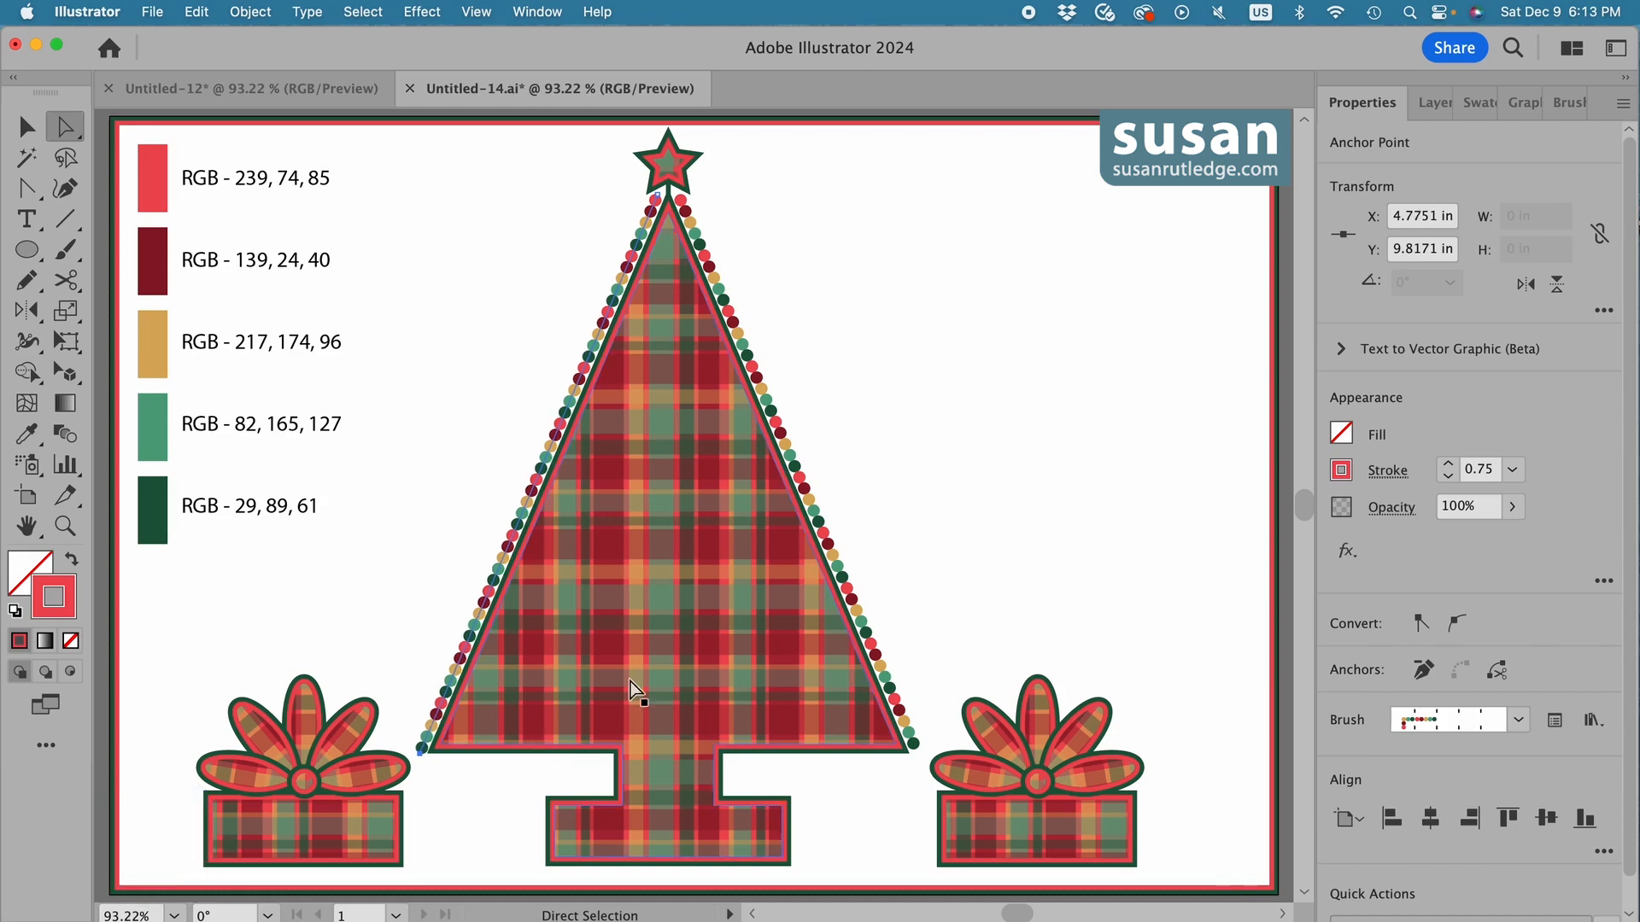
left_click(886, 523)
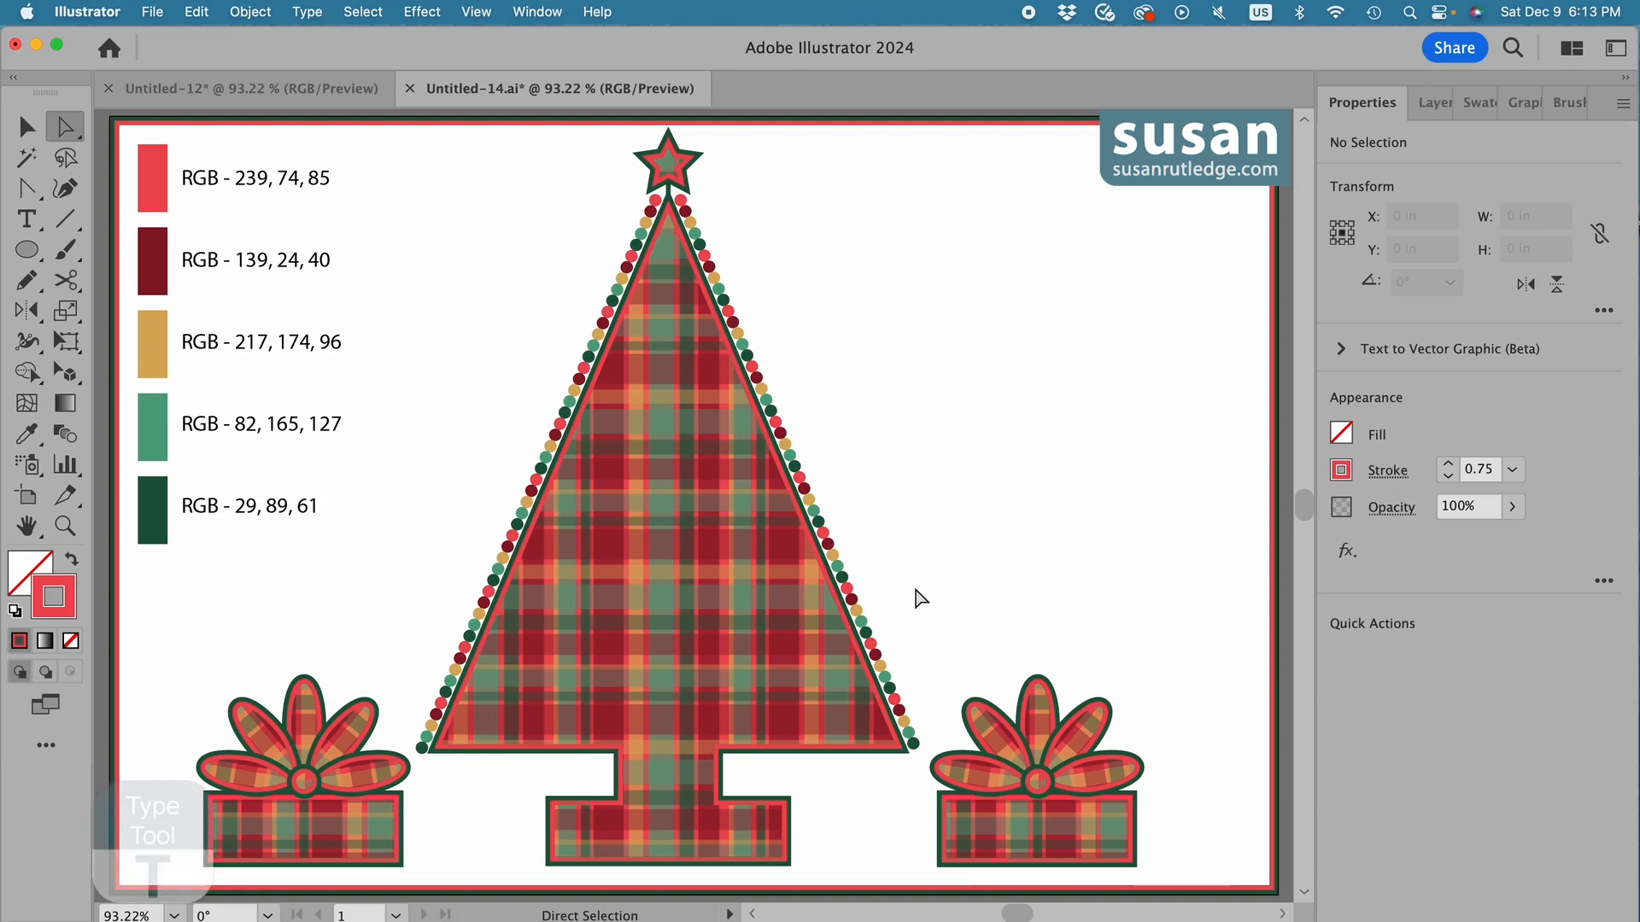
Add the two-line text "Merry Christmas!" over the tree's right side, centred, in CornerStoreJF Regular at 72 pt.
key("t")
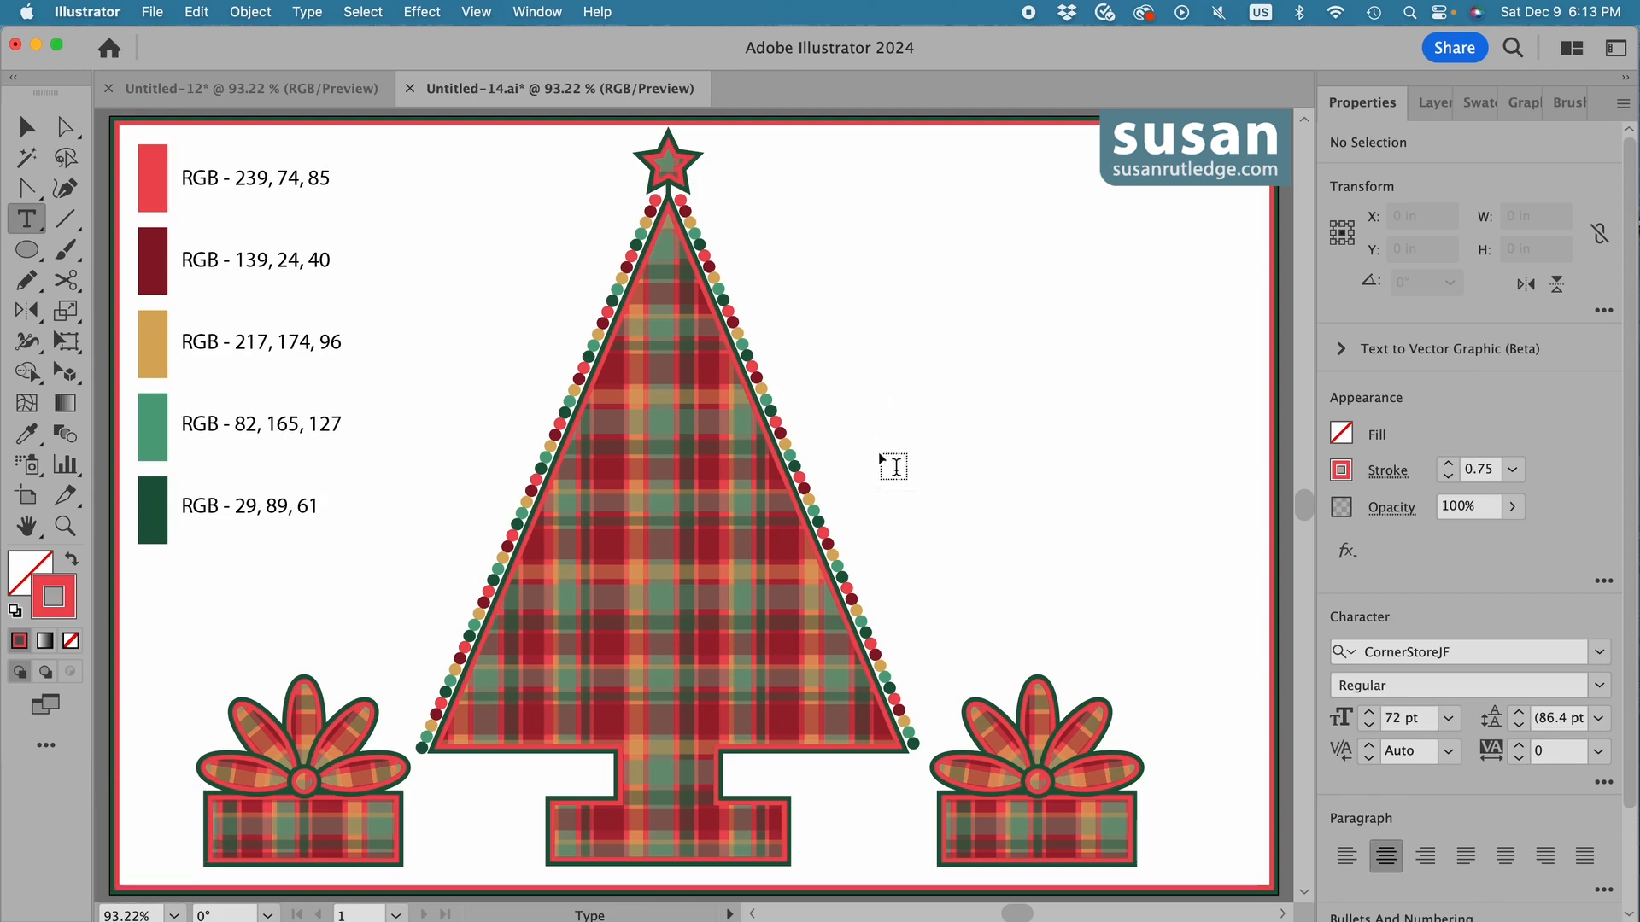
left_click(878, 452)
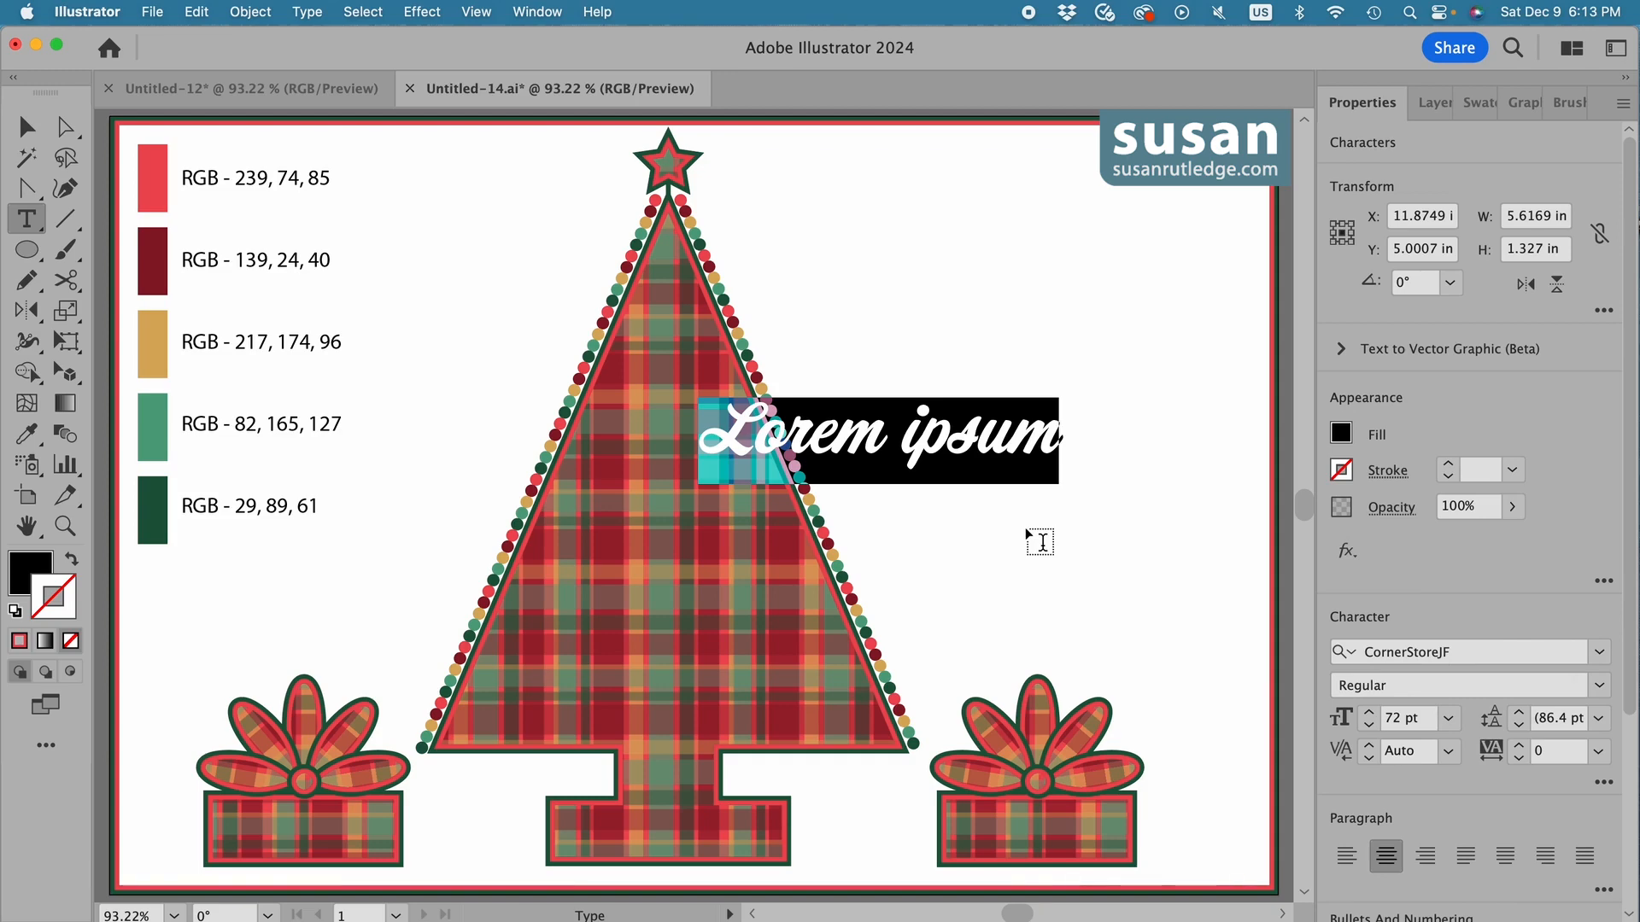
type("Merry")
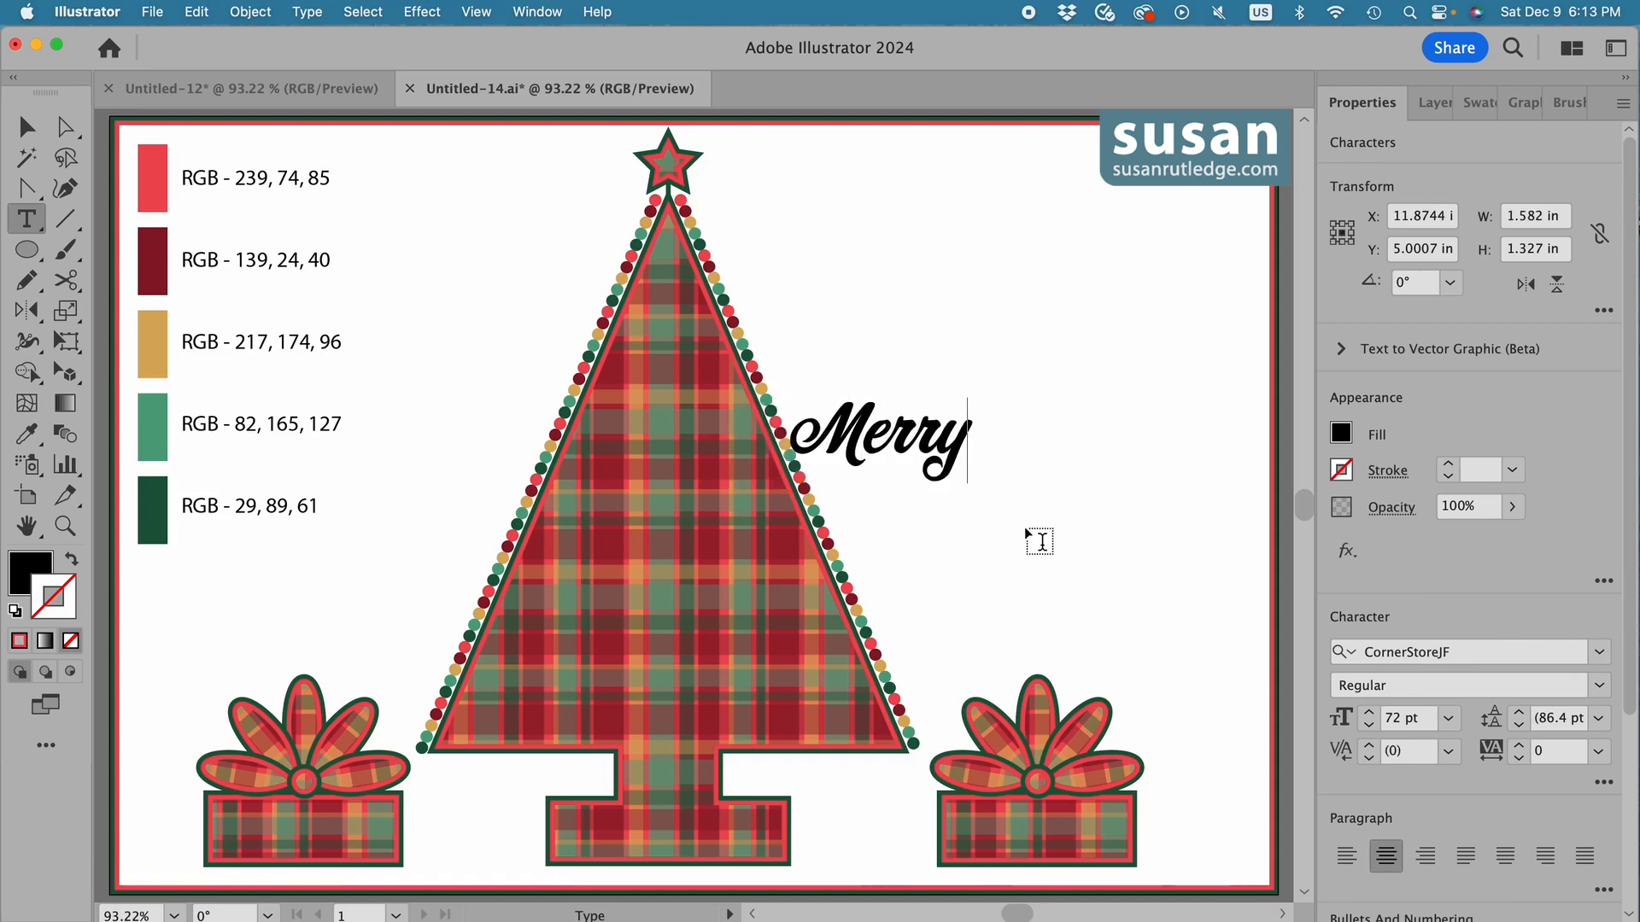
key("Return")
type("Christ")
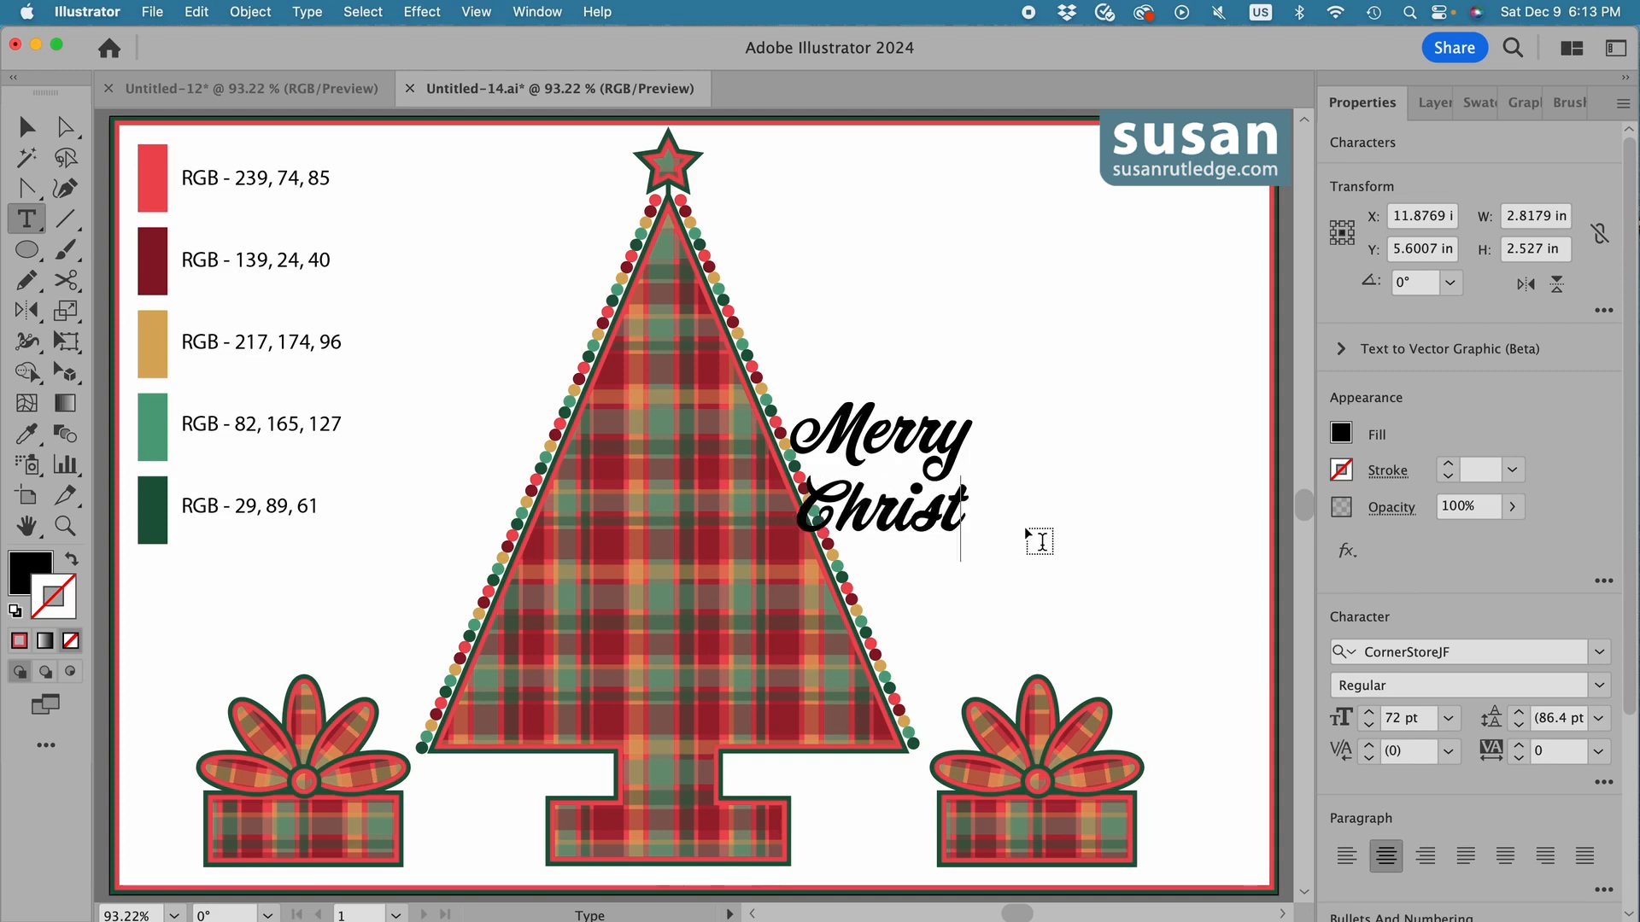
type("mas!")
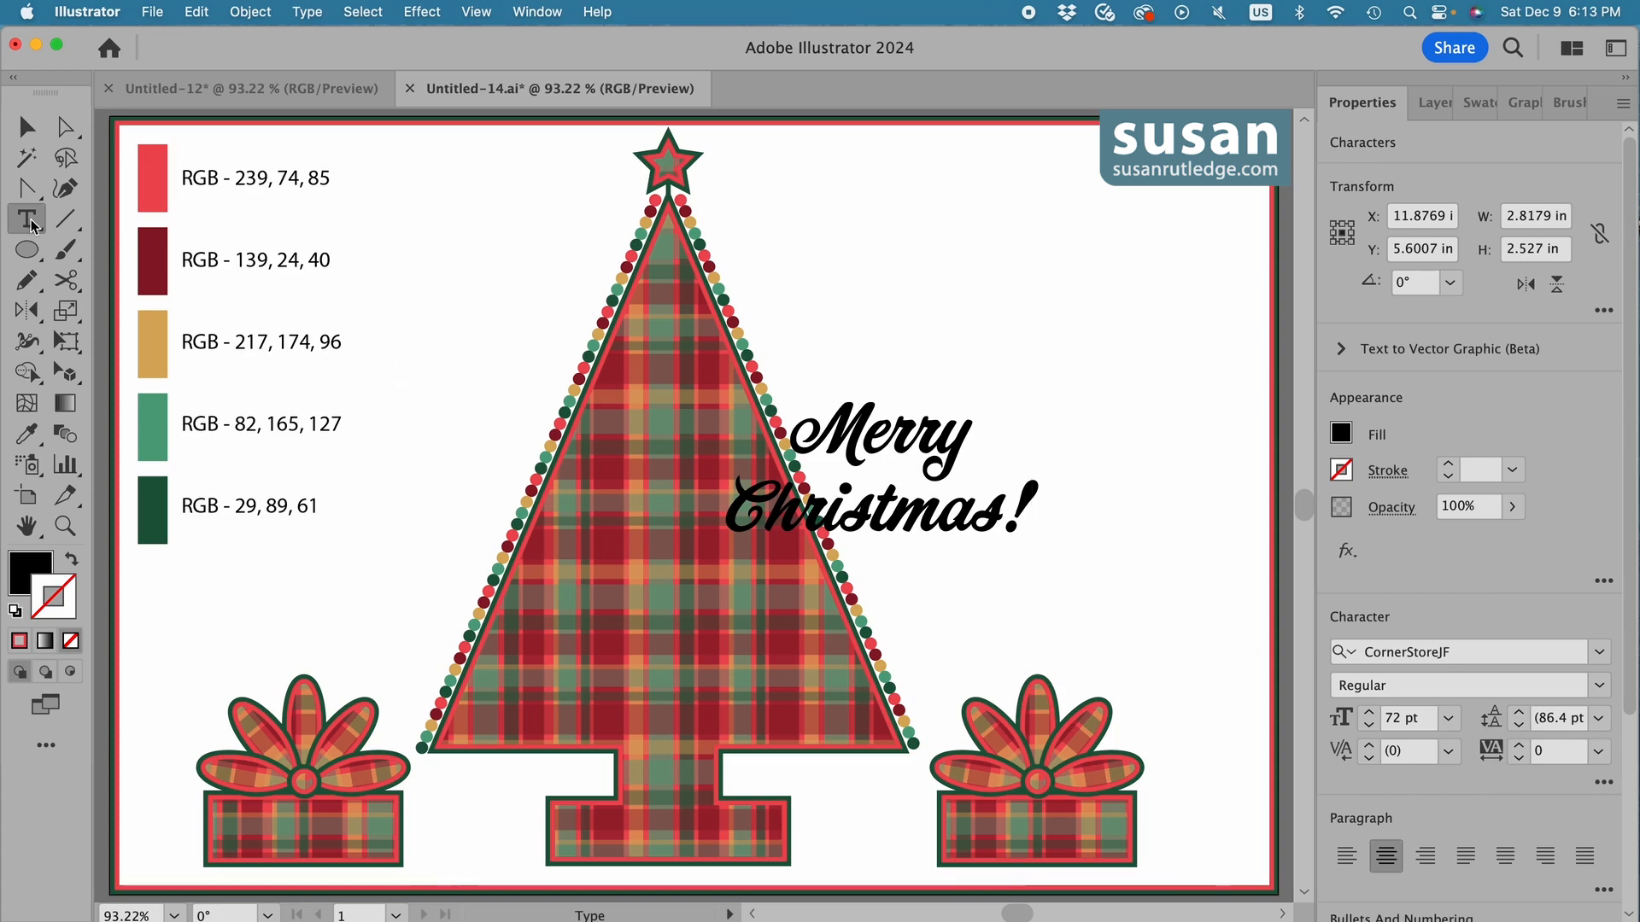
Move the "Merry Christmas!" text onto the lower part of the tree and fill it with the gold swatch colour, RGB 217, 174, 96.
left_click(26, 126)
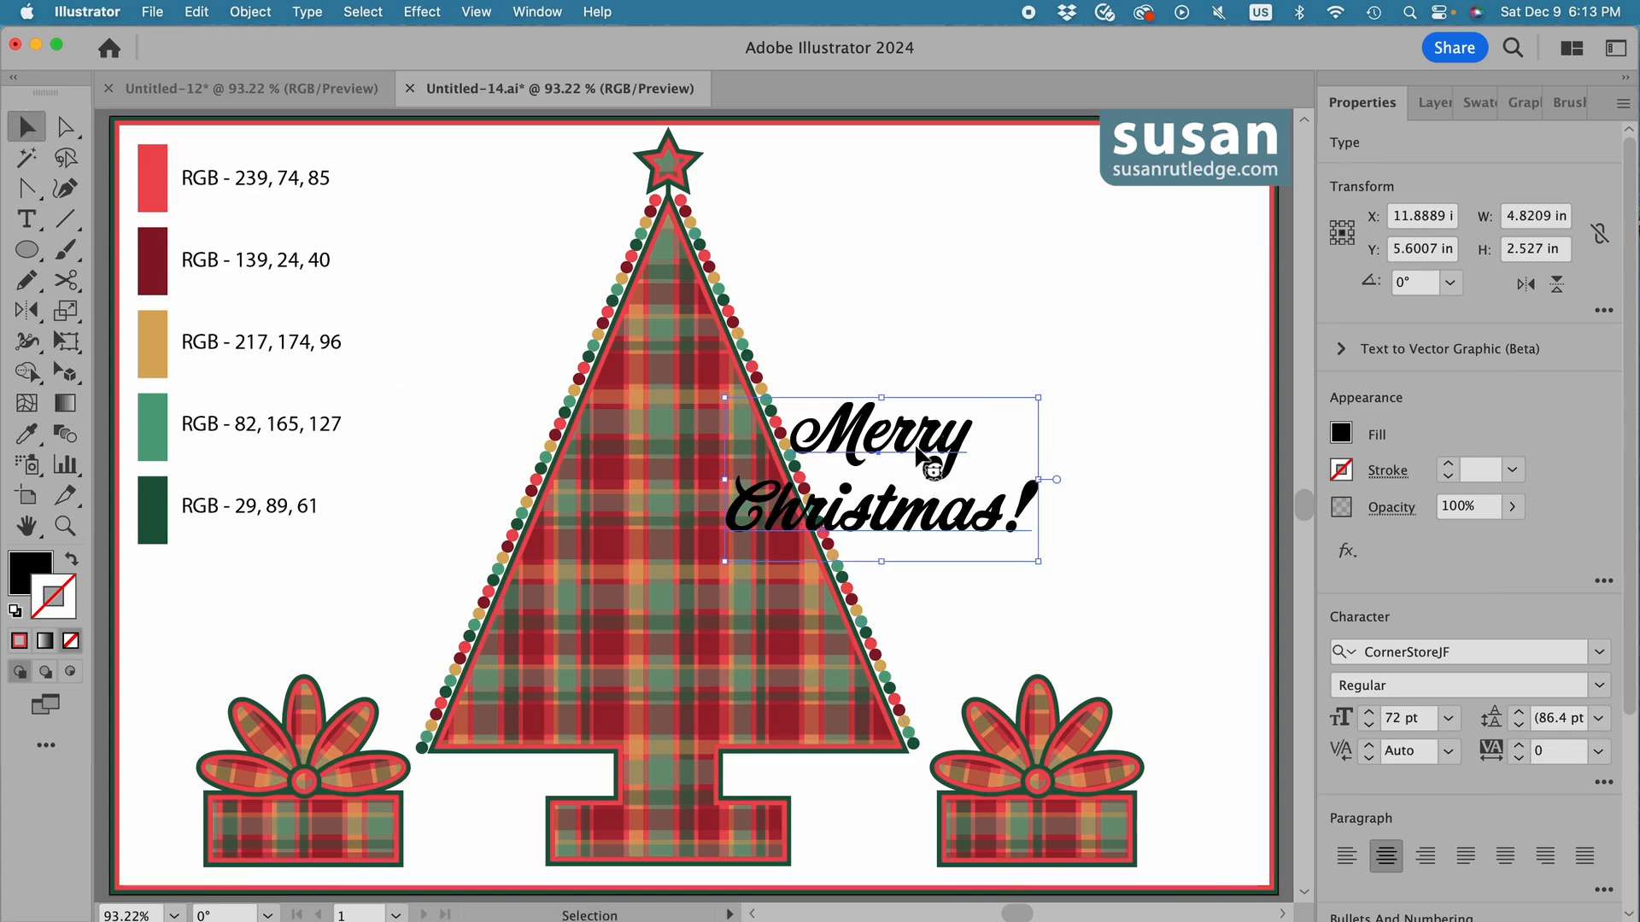
left_click_drag(906, 451, 697, 614)
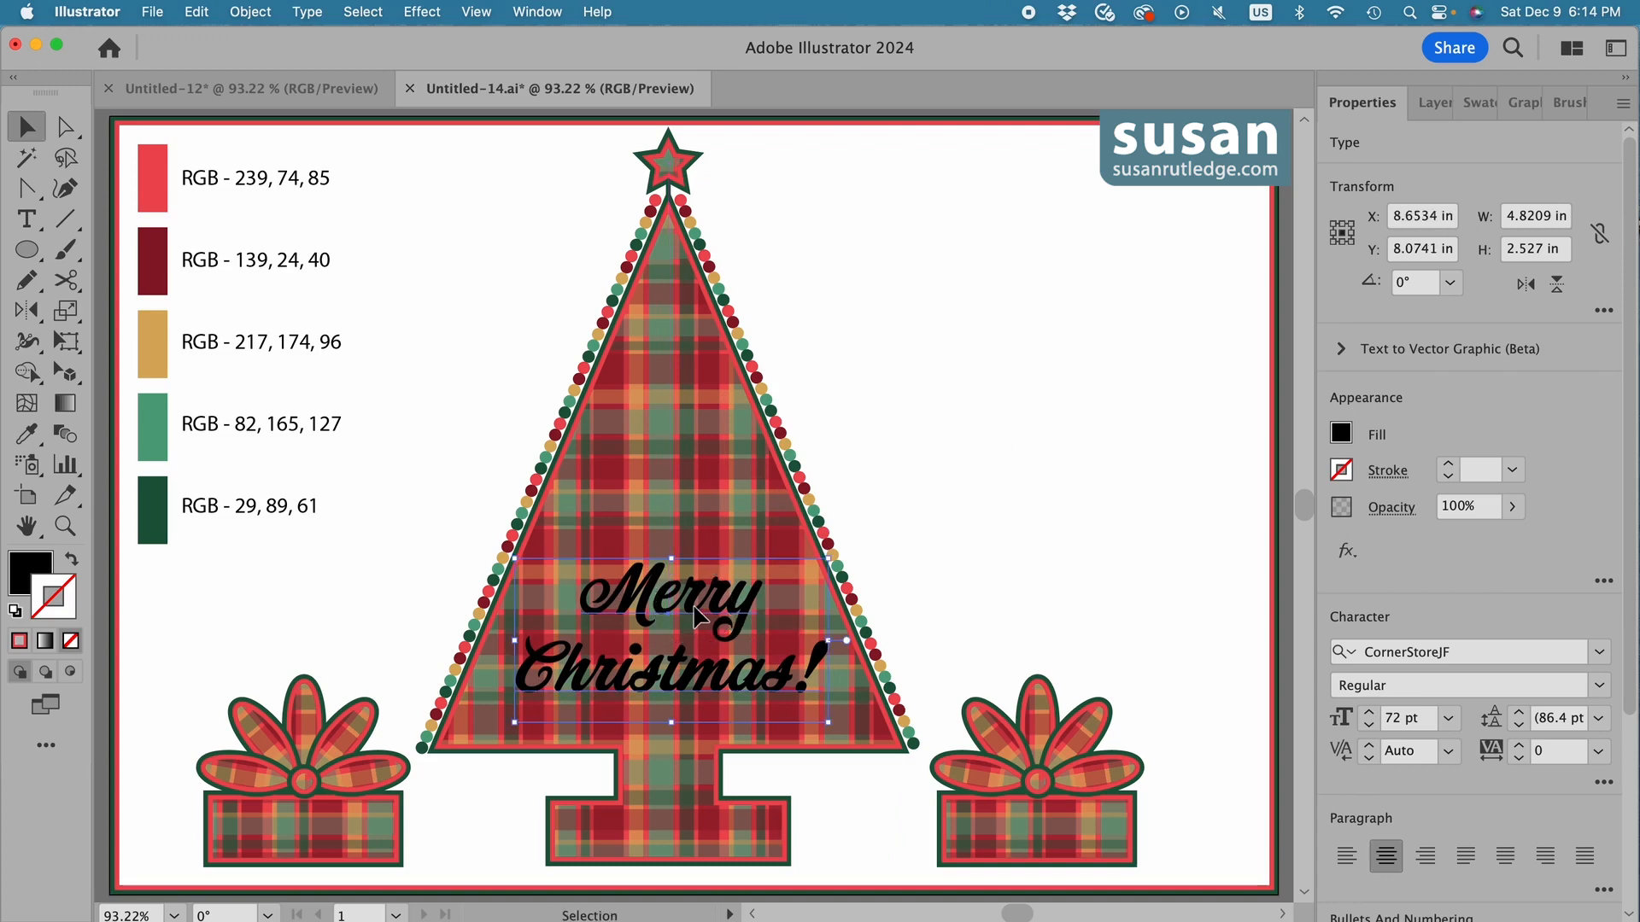
key("i")
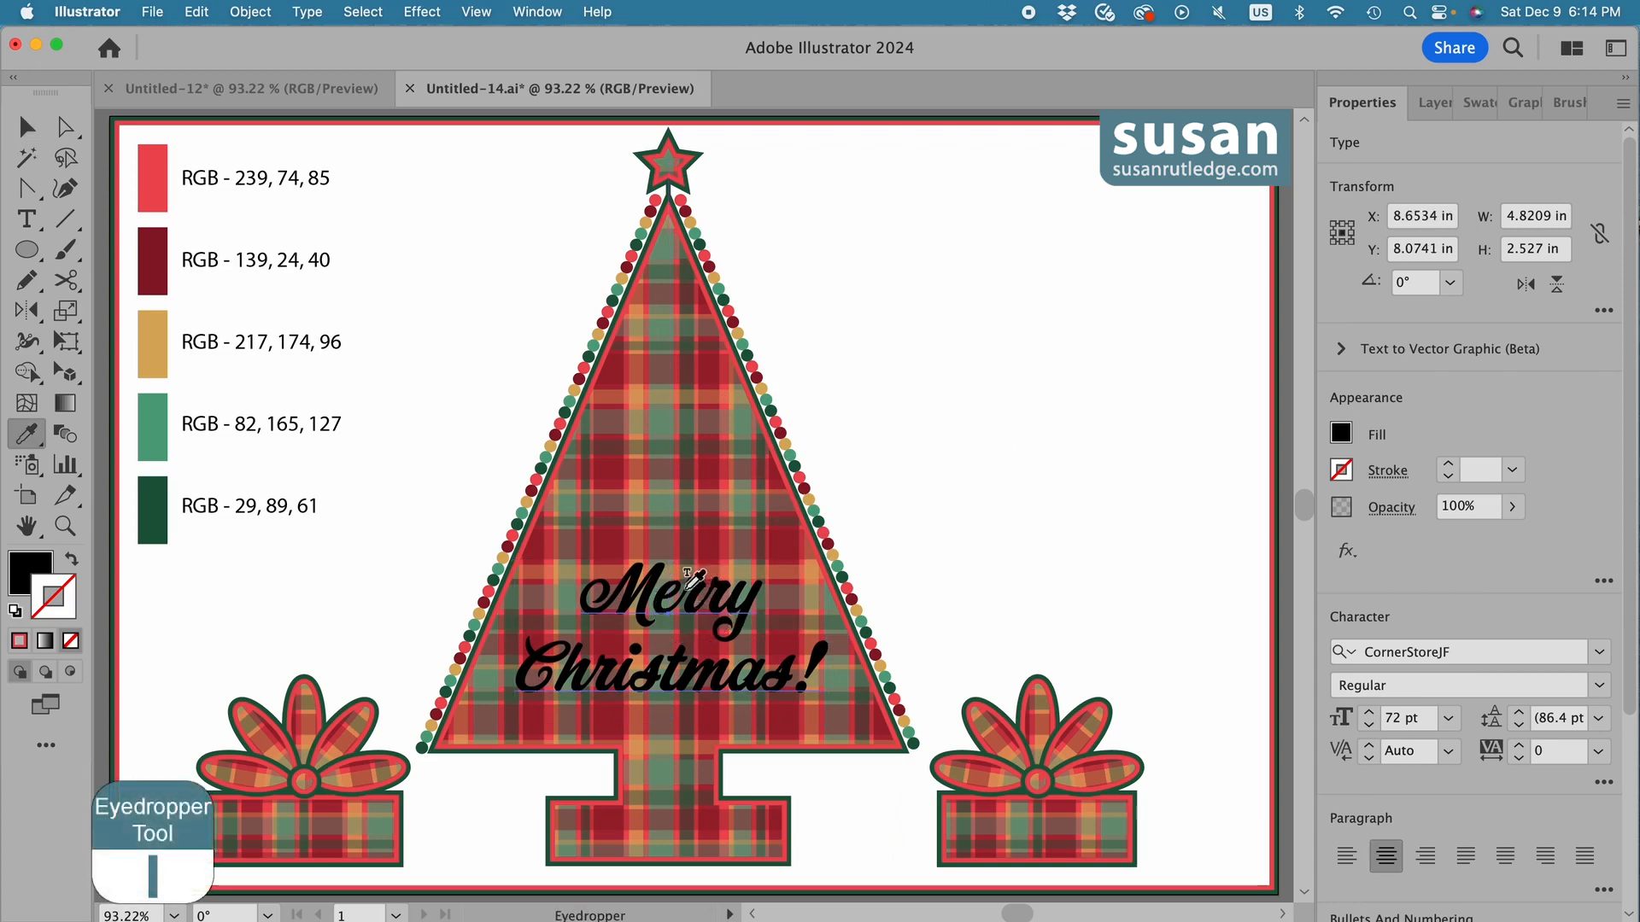
left_click(158, 328)
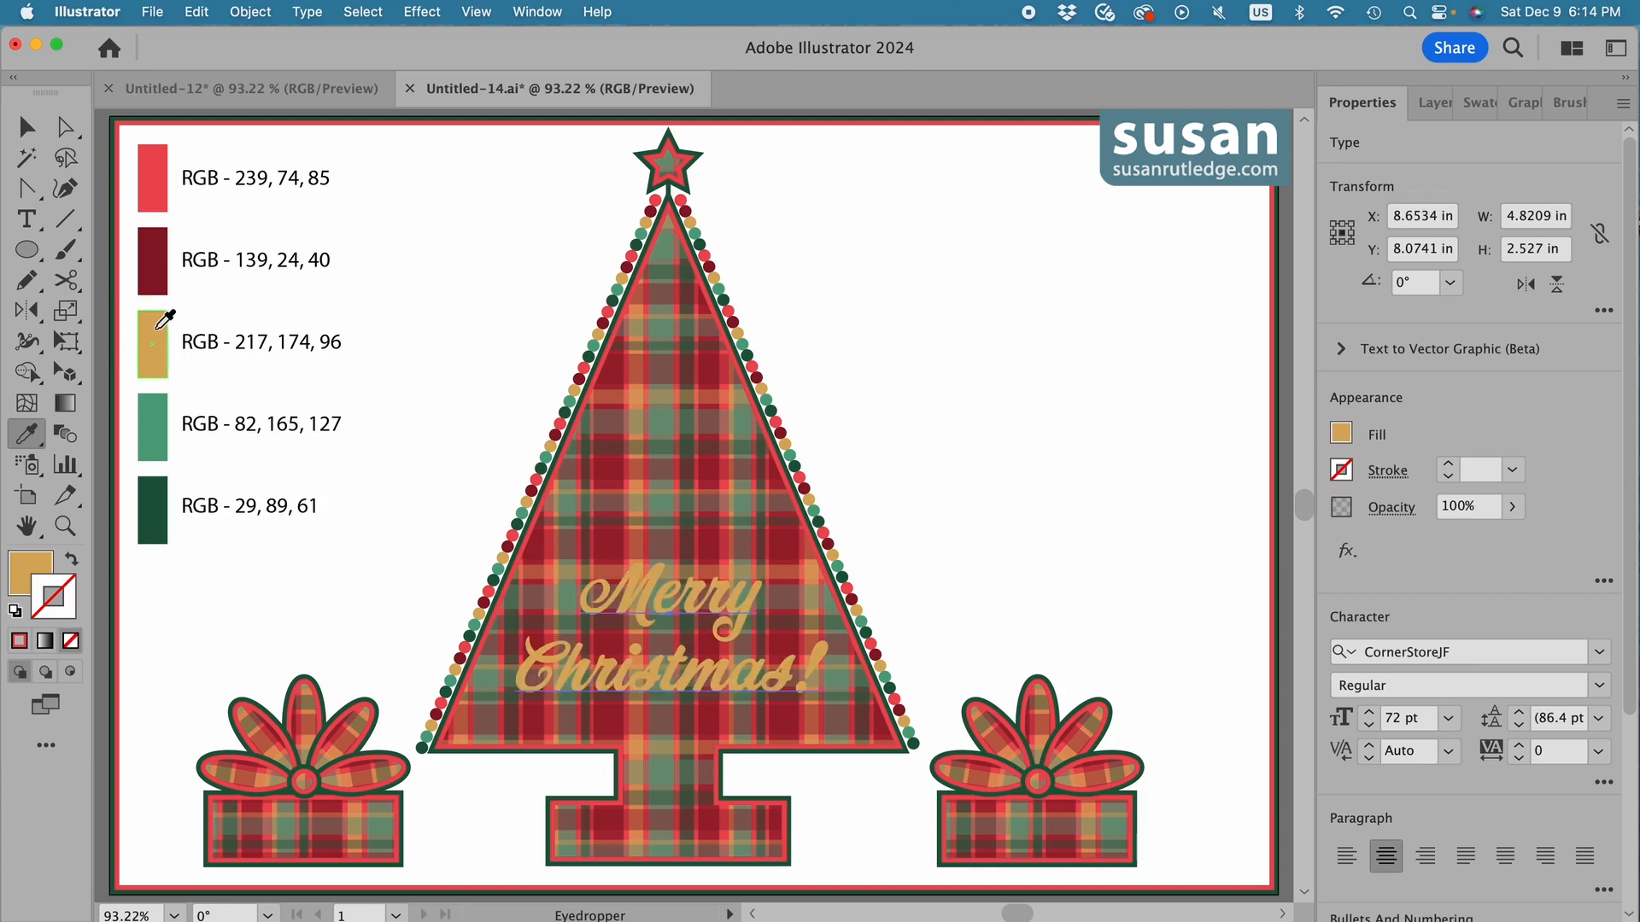
Apply a black Multiply drop shadow to the text with 75% opacity, 0.03 in X and Y offsets and 0.02 in blur.
left_click(421, 12)
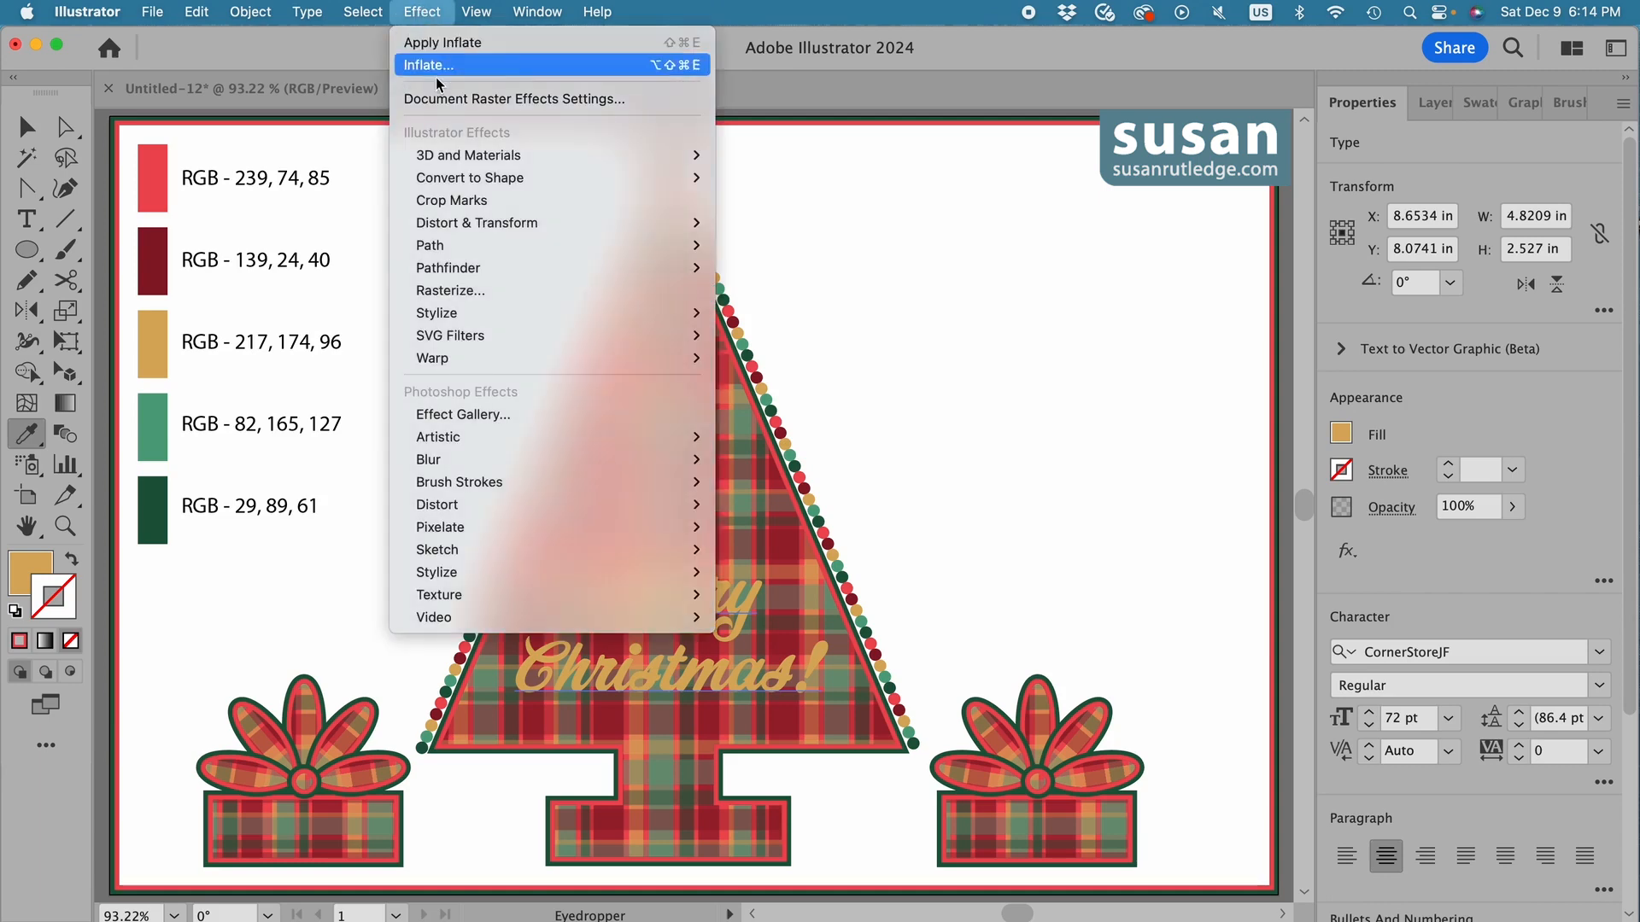
mouse_move(469, 313)
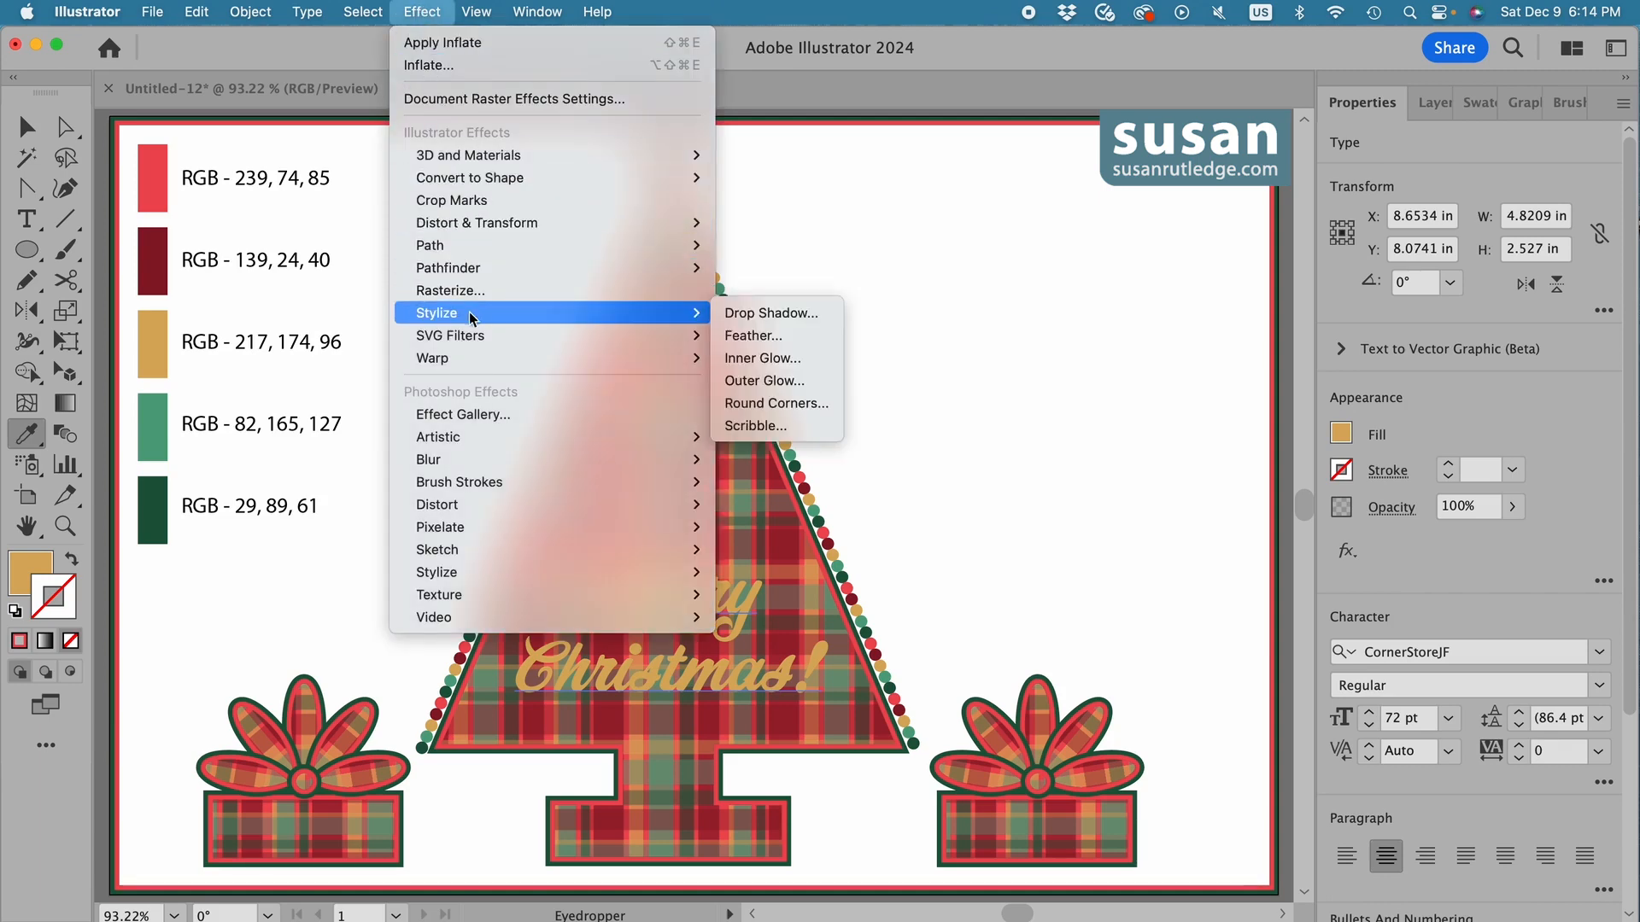
left_click(750, 315)
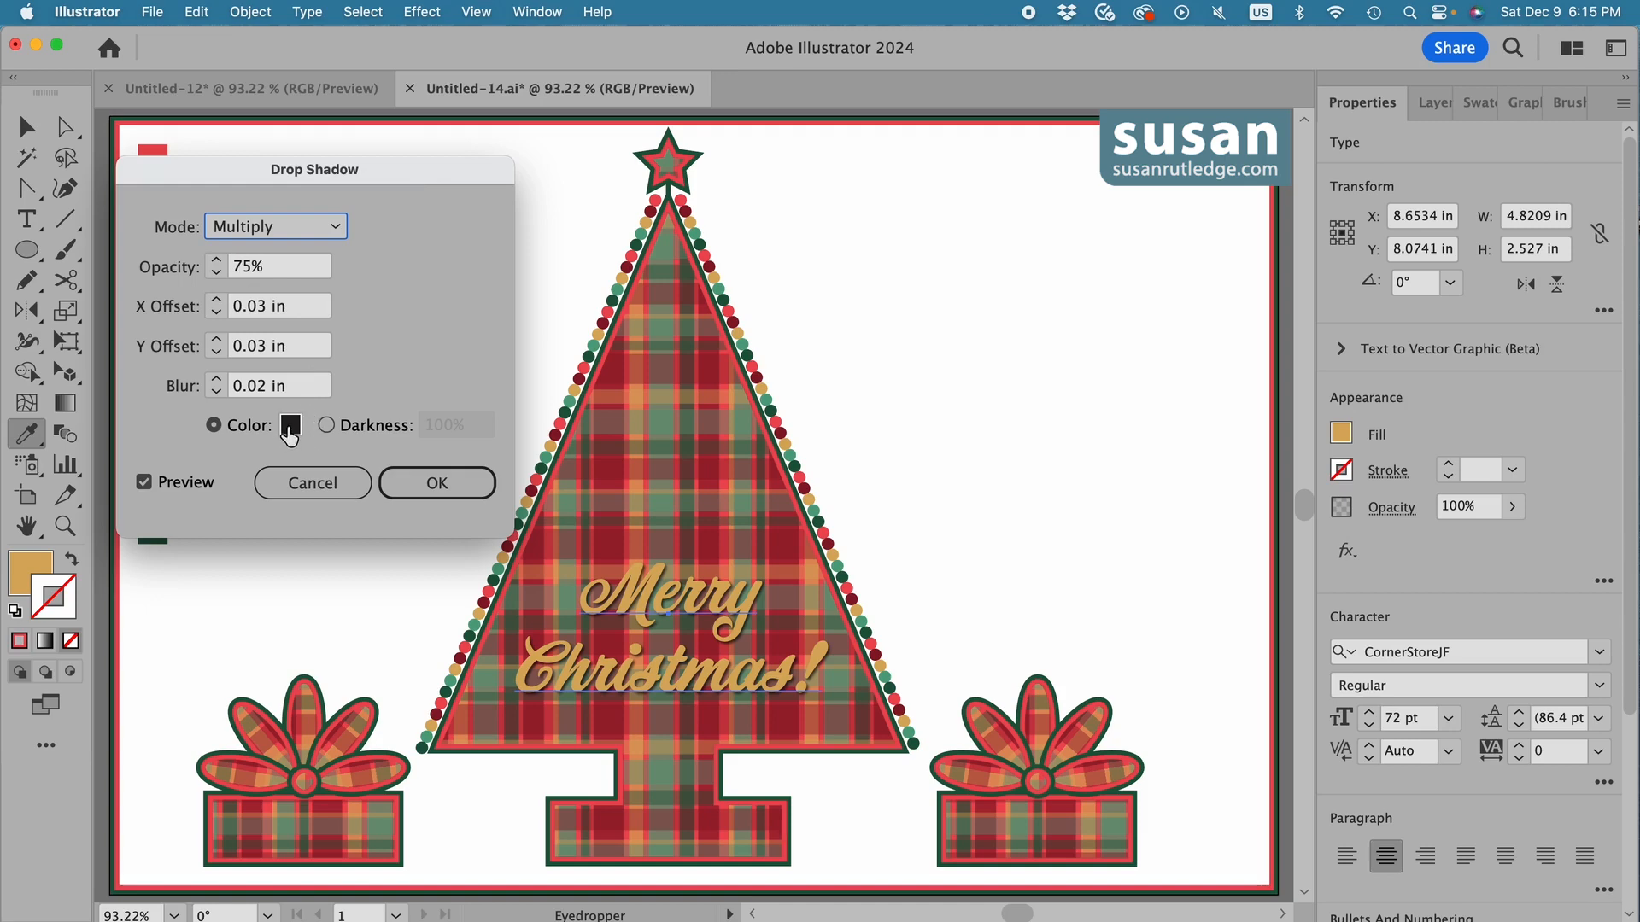
left_click(430, 491)
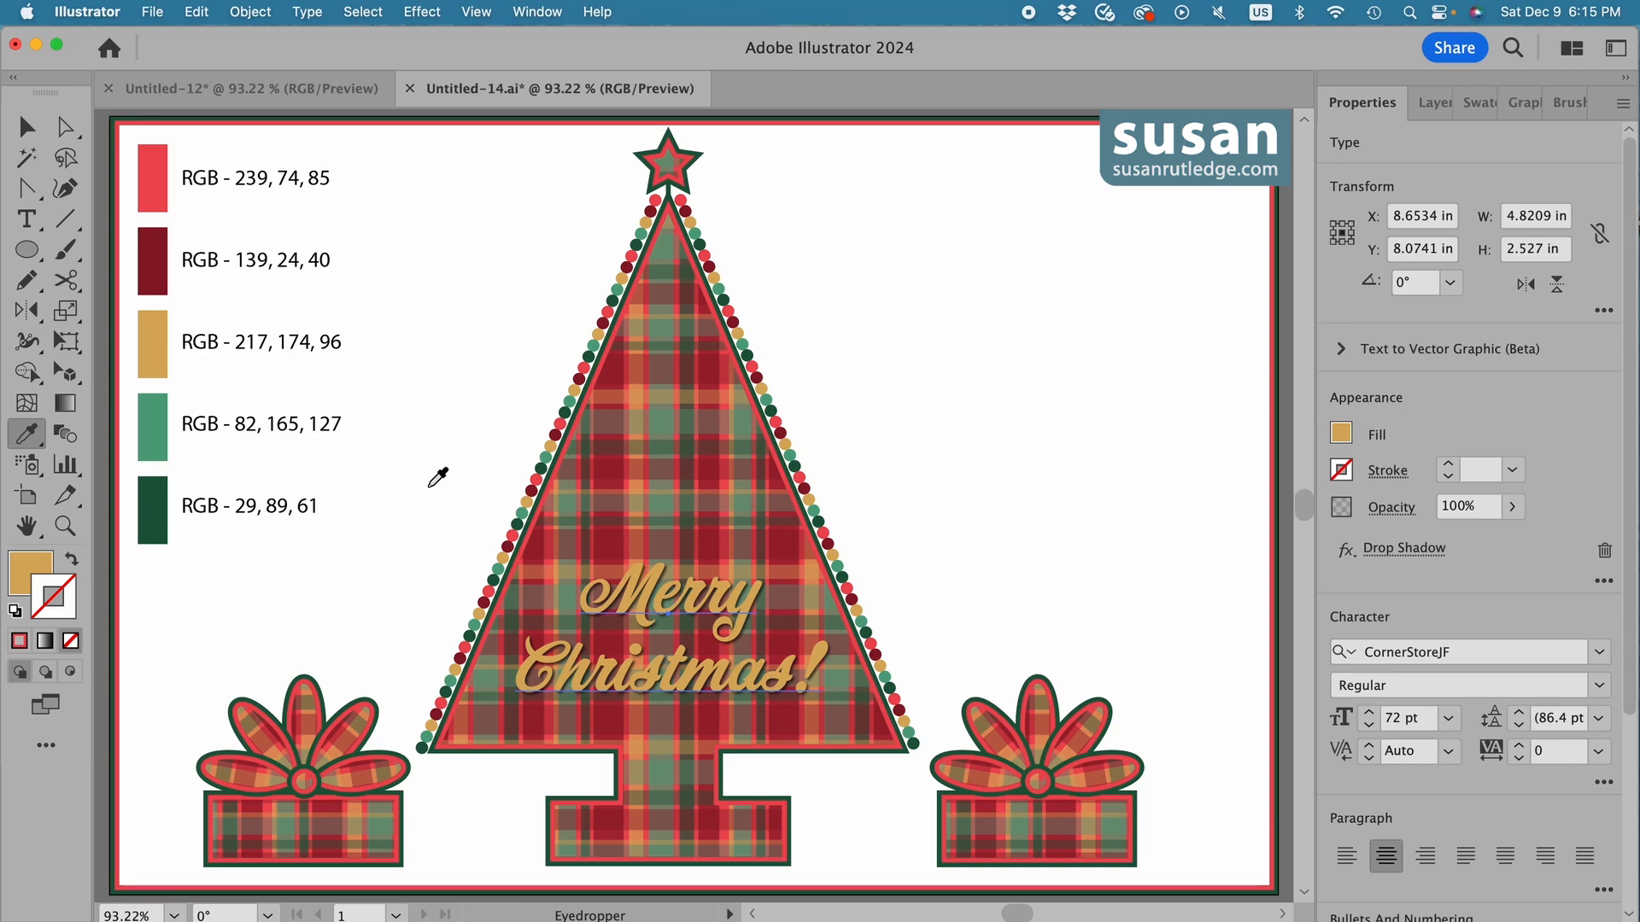
Apply the 3D Inflate effect to the "Merry Christmas!" text, close the 3D settings and deselect the text.
left_click(421, 13)
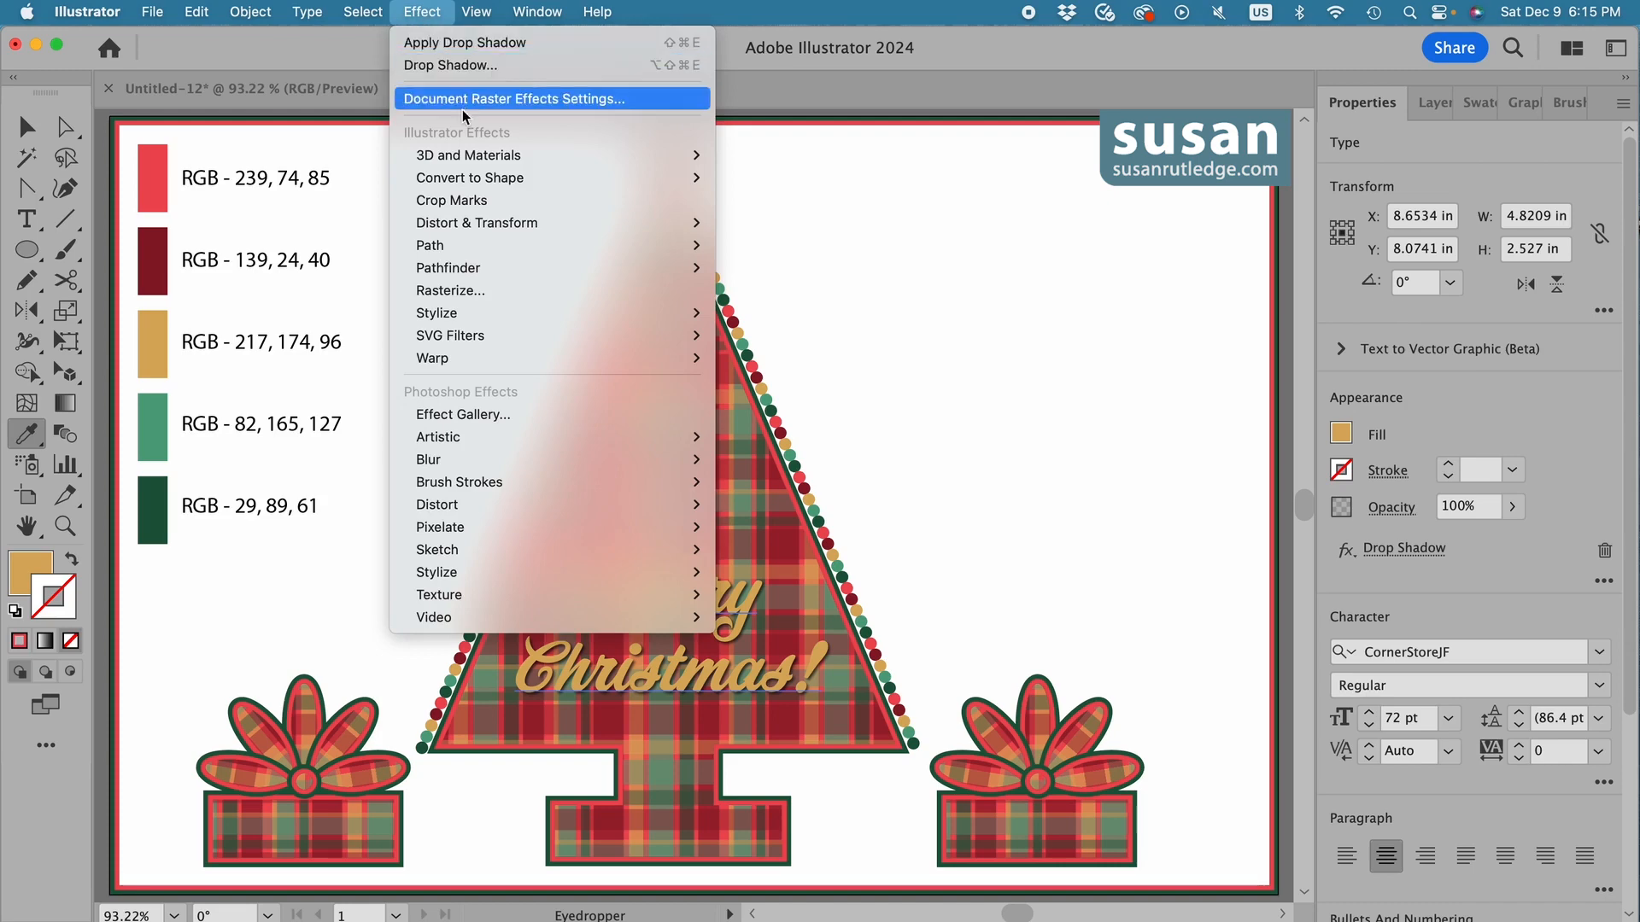
mouse_move(475, 159)
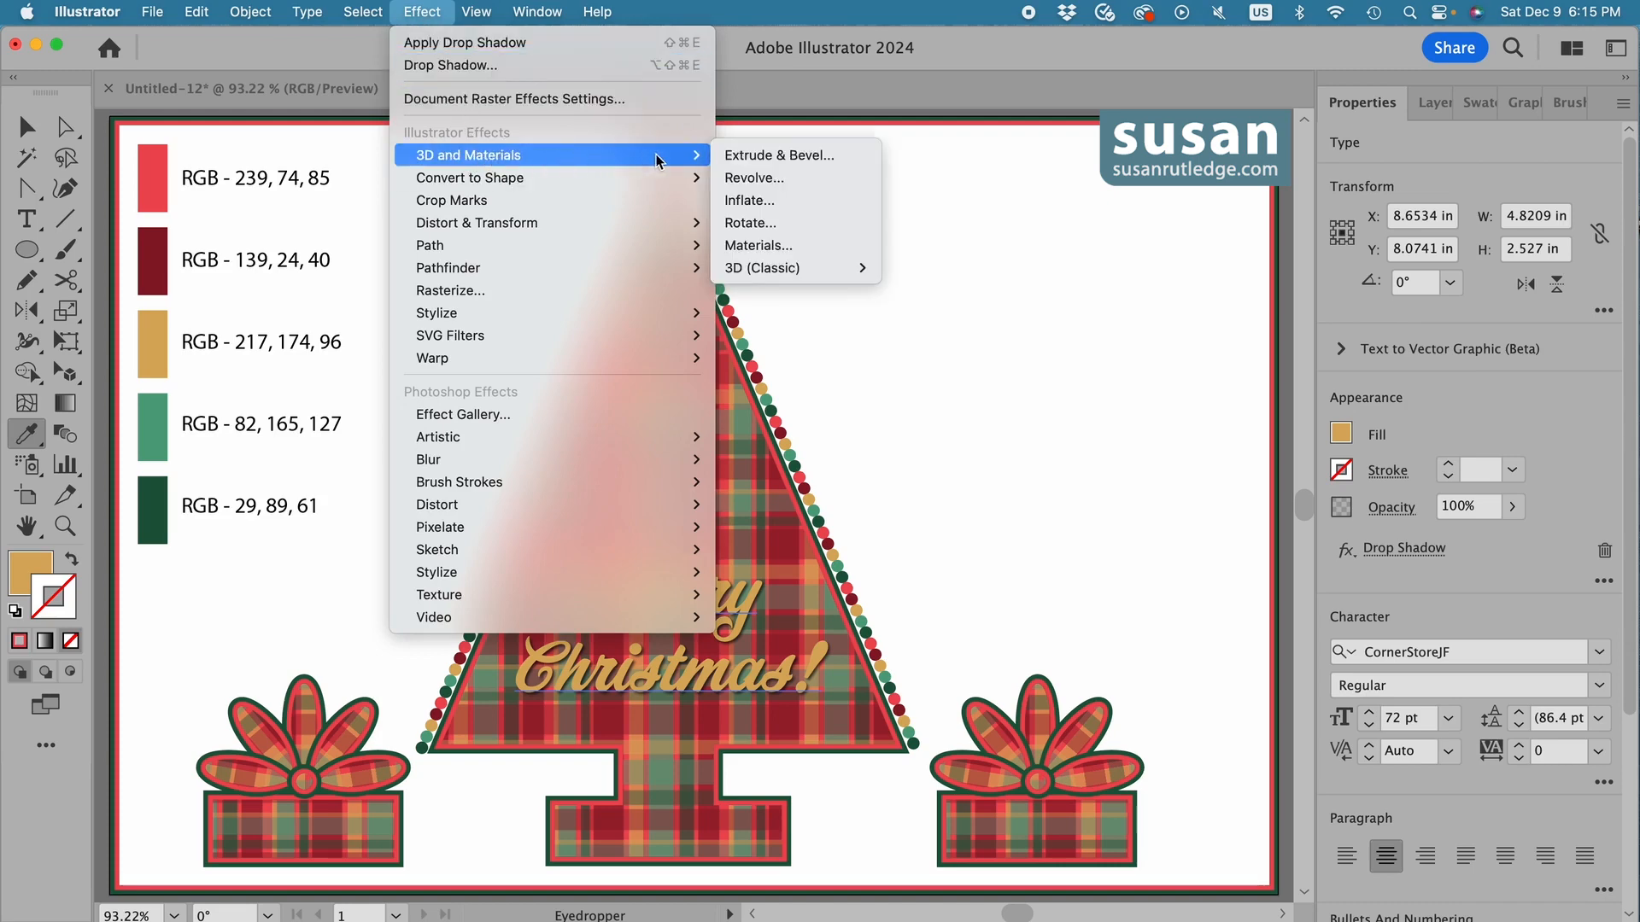
left_click(736, 203)
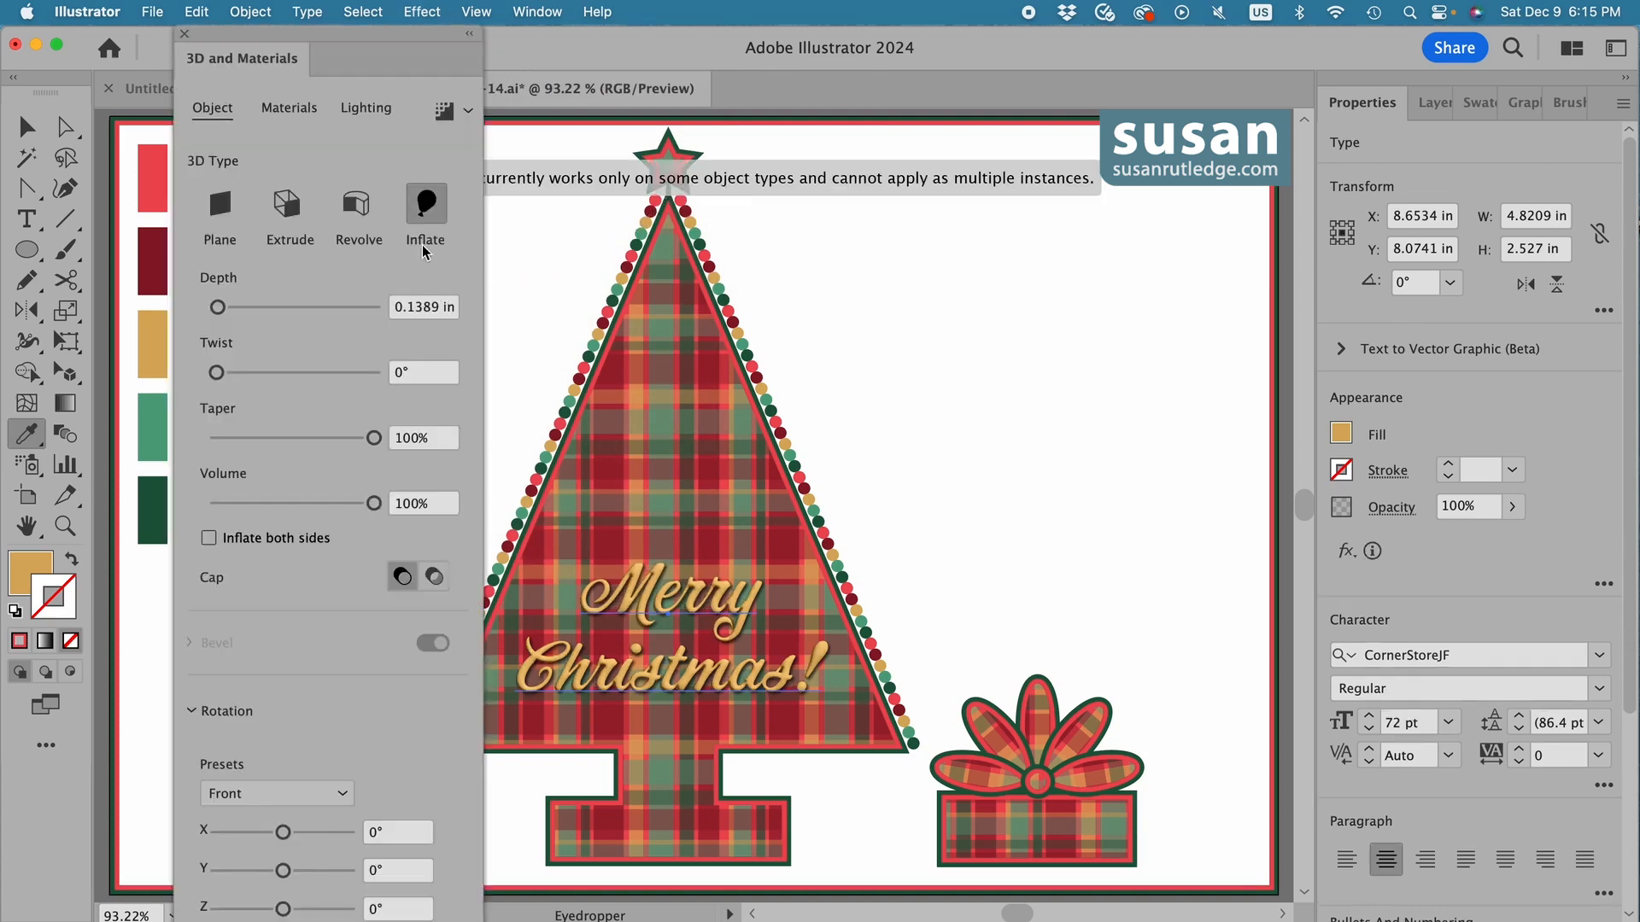
left_click(425, 209)
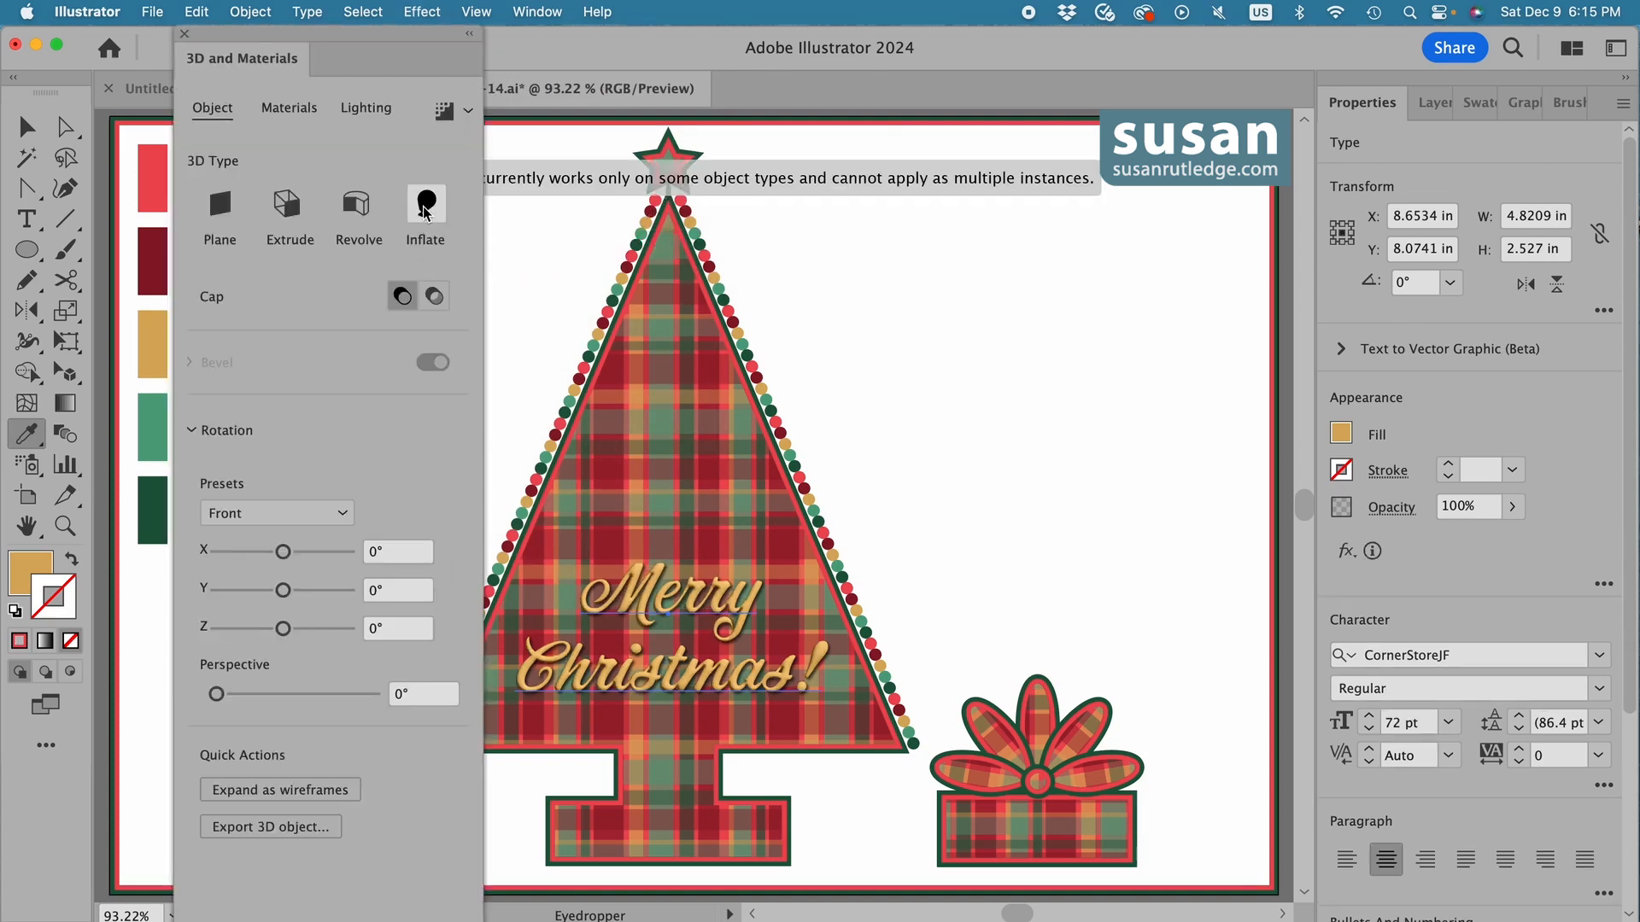
left_click(185, 34)
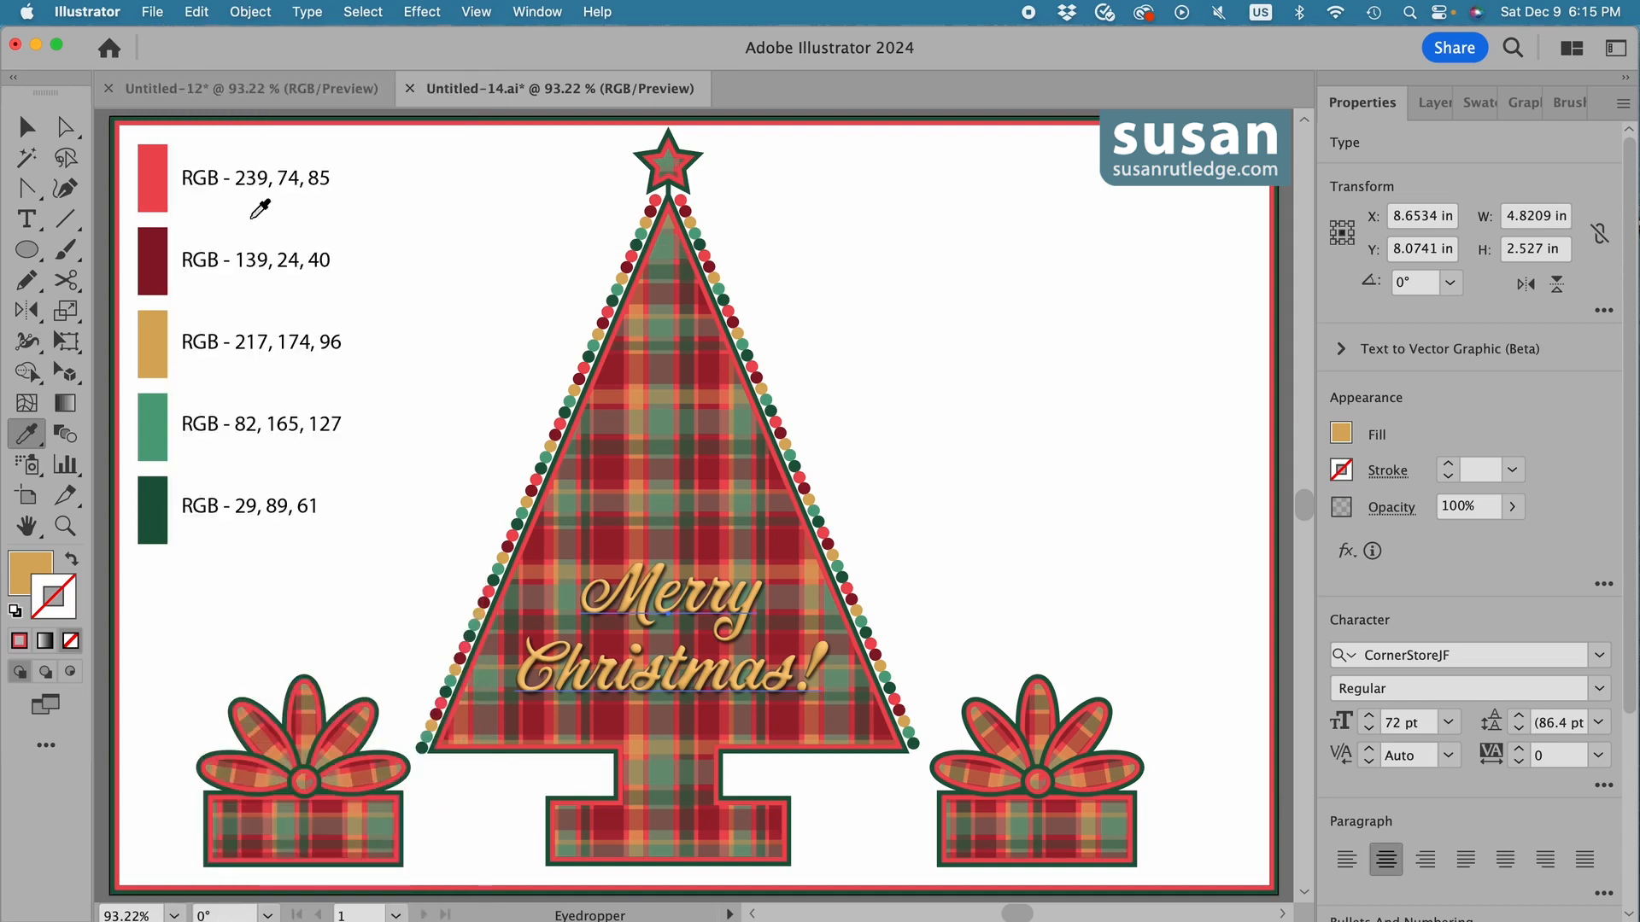
left_click(26, 129)
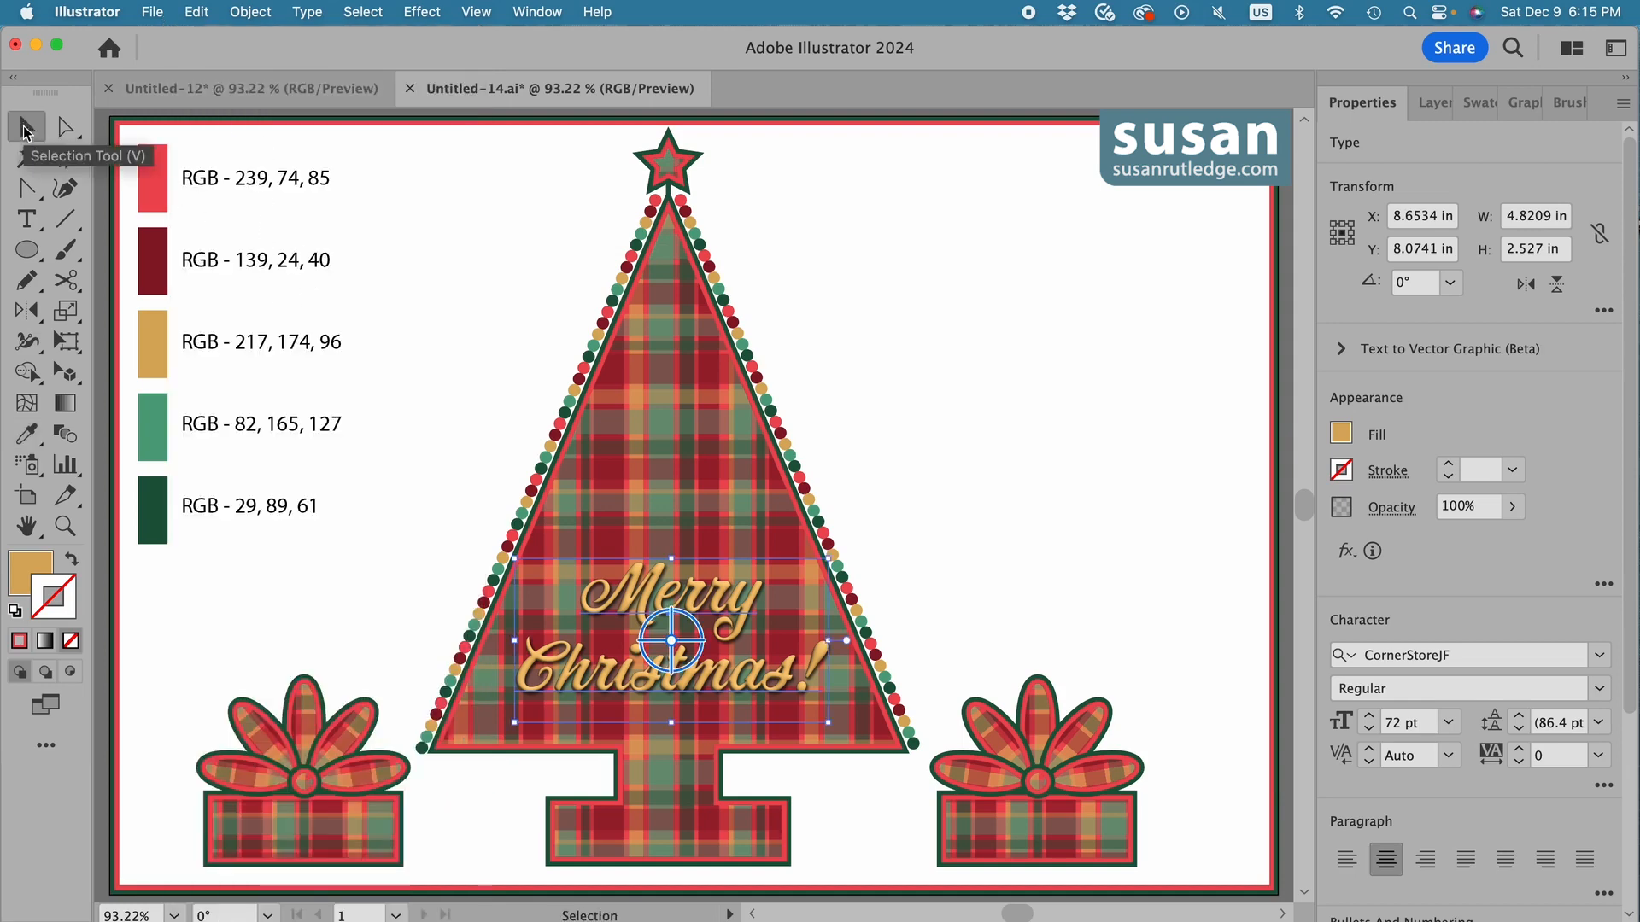
left_click(1194, 799)
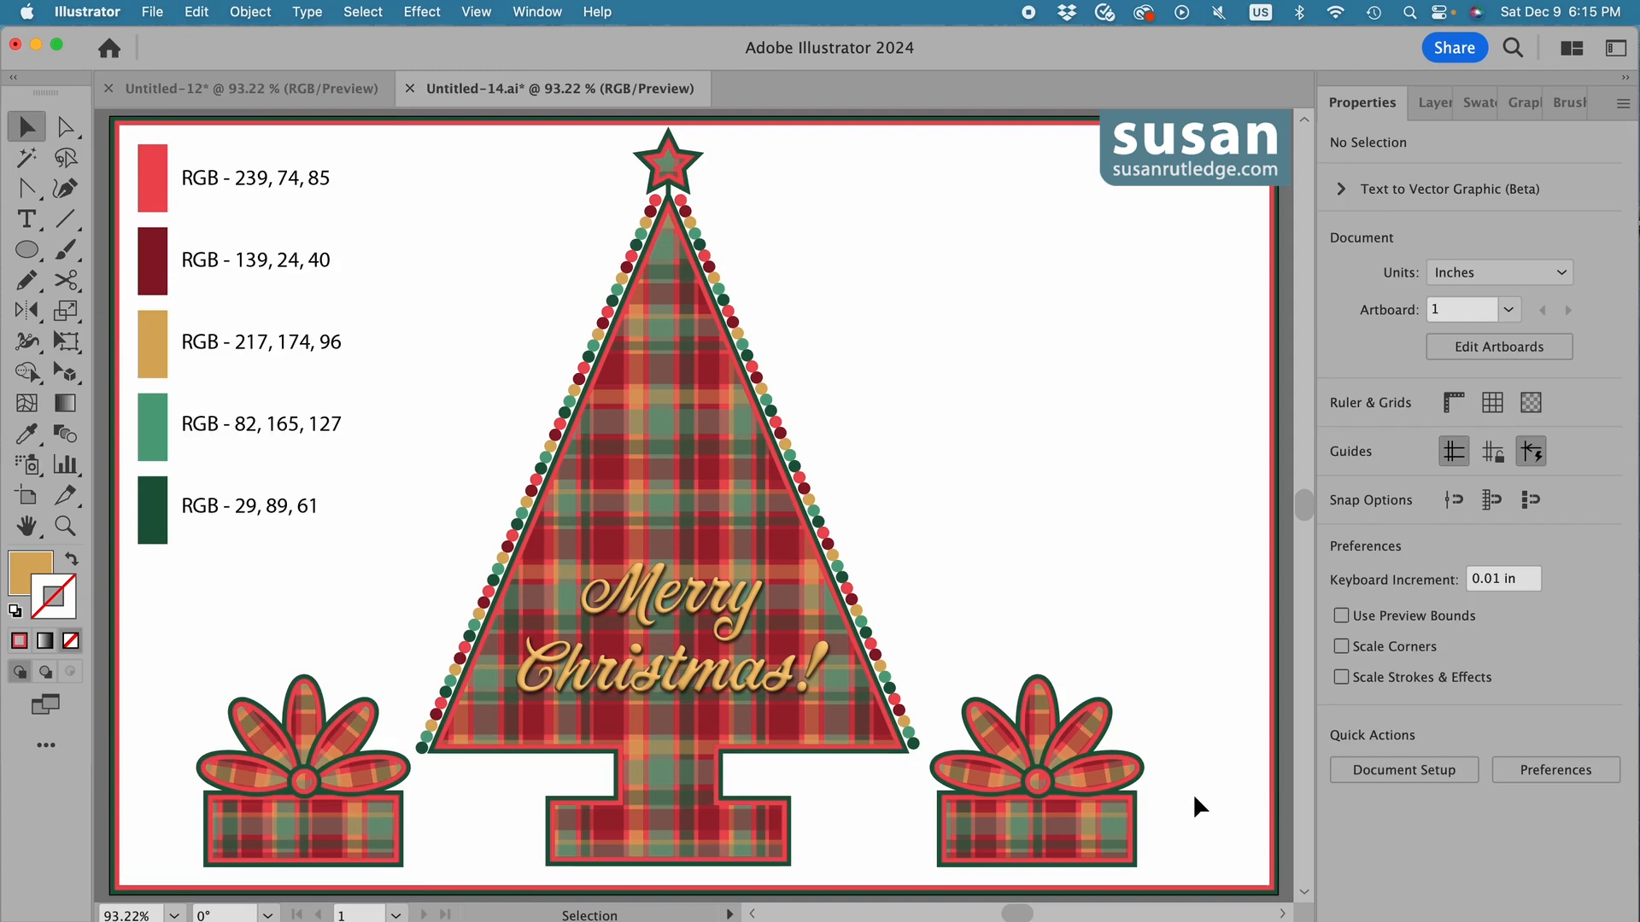